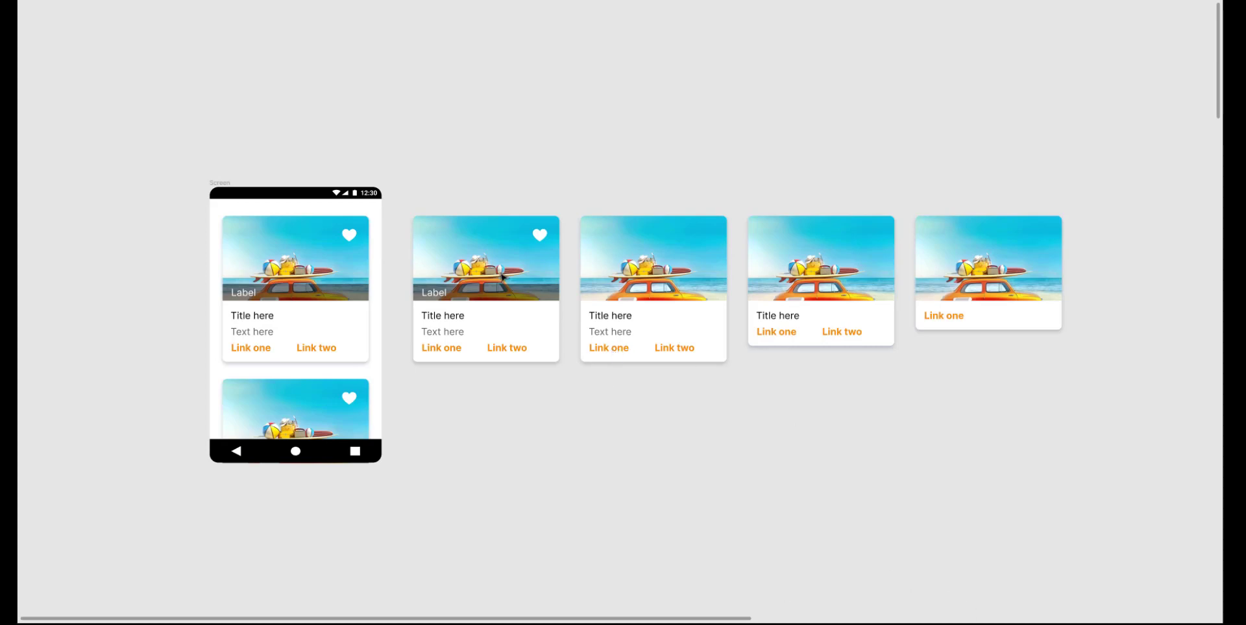
Inspect the Label card variants in the row and the first phone-screen card
click(502, 276)
click(610, 272)
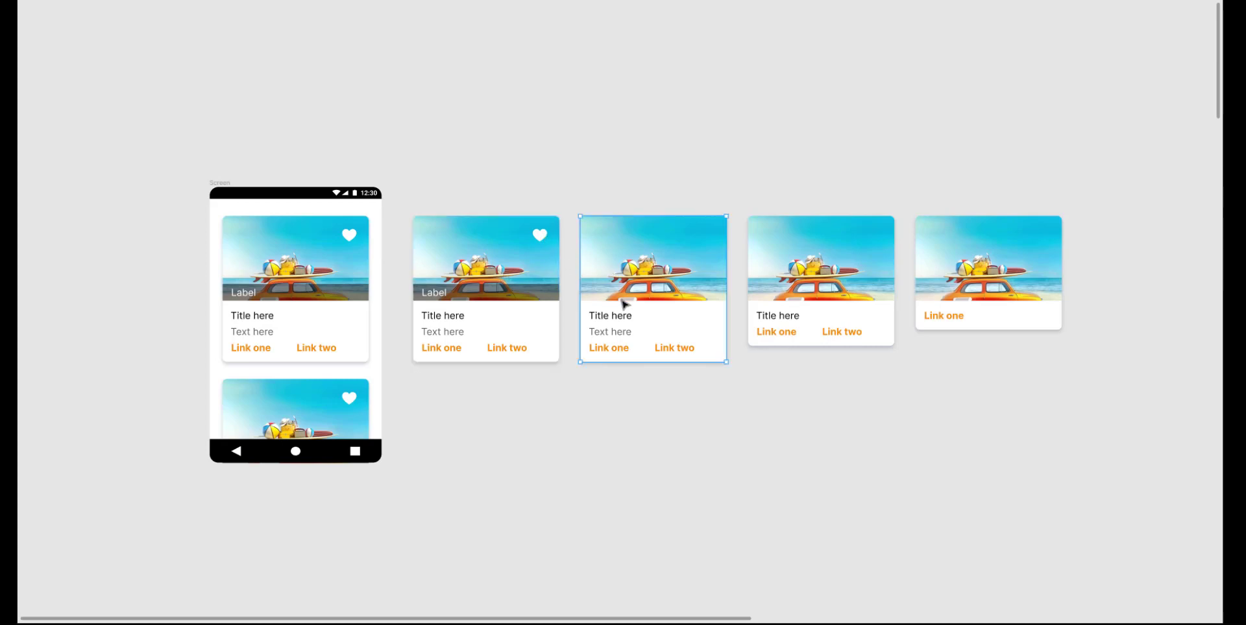
click(766, 273)
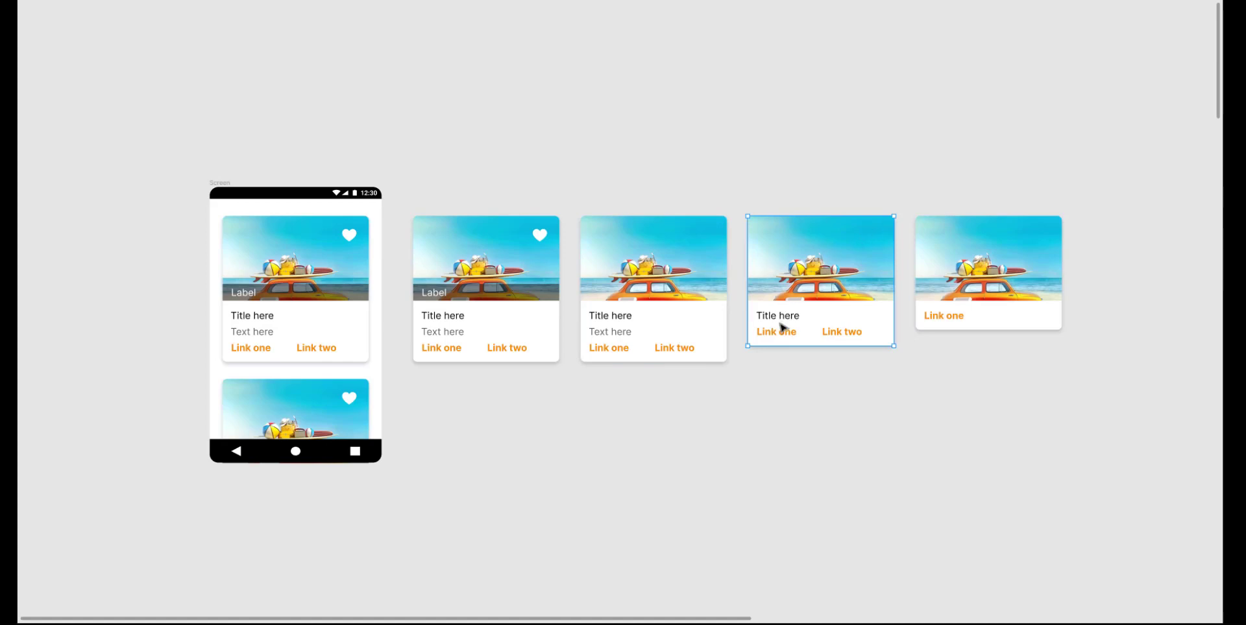
click(965, 270)
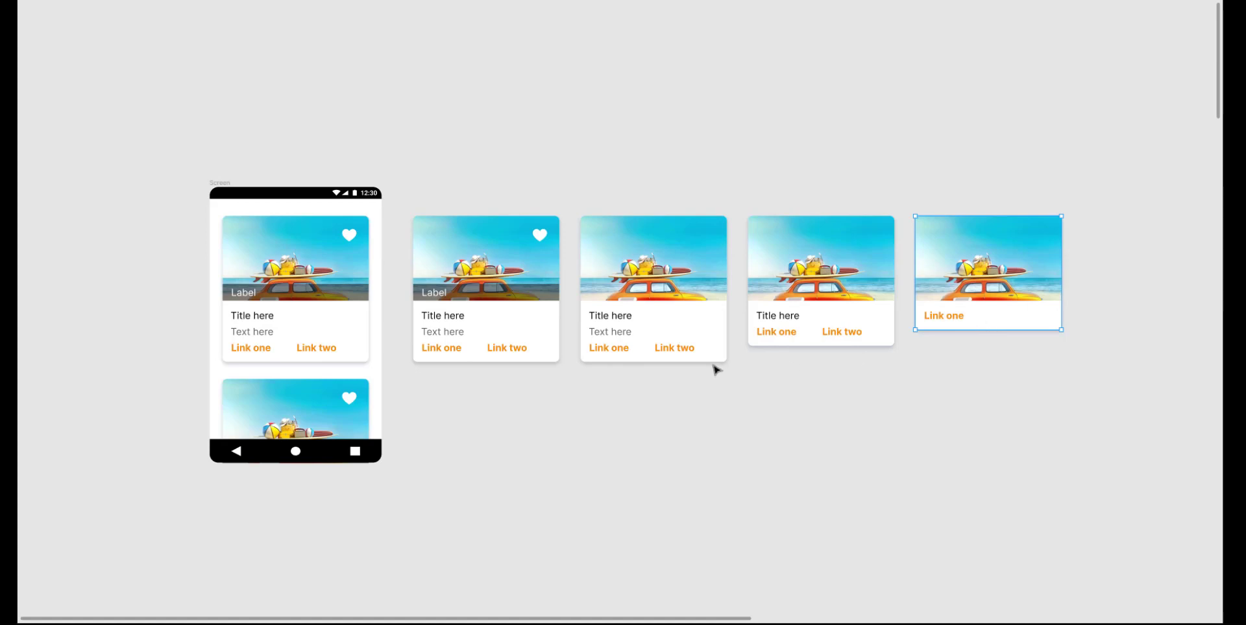
click(319, 250)
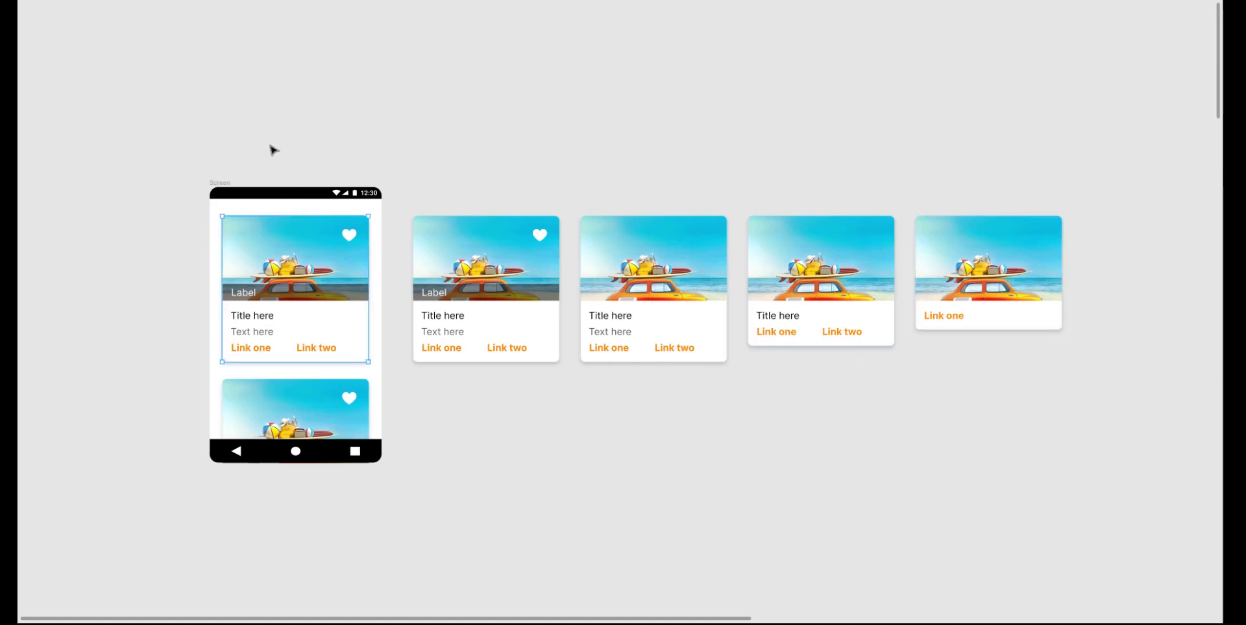
click(214, 156)
Move the two cards inside the phone frame slightly up
drag(186, 156, 398, 500)
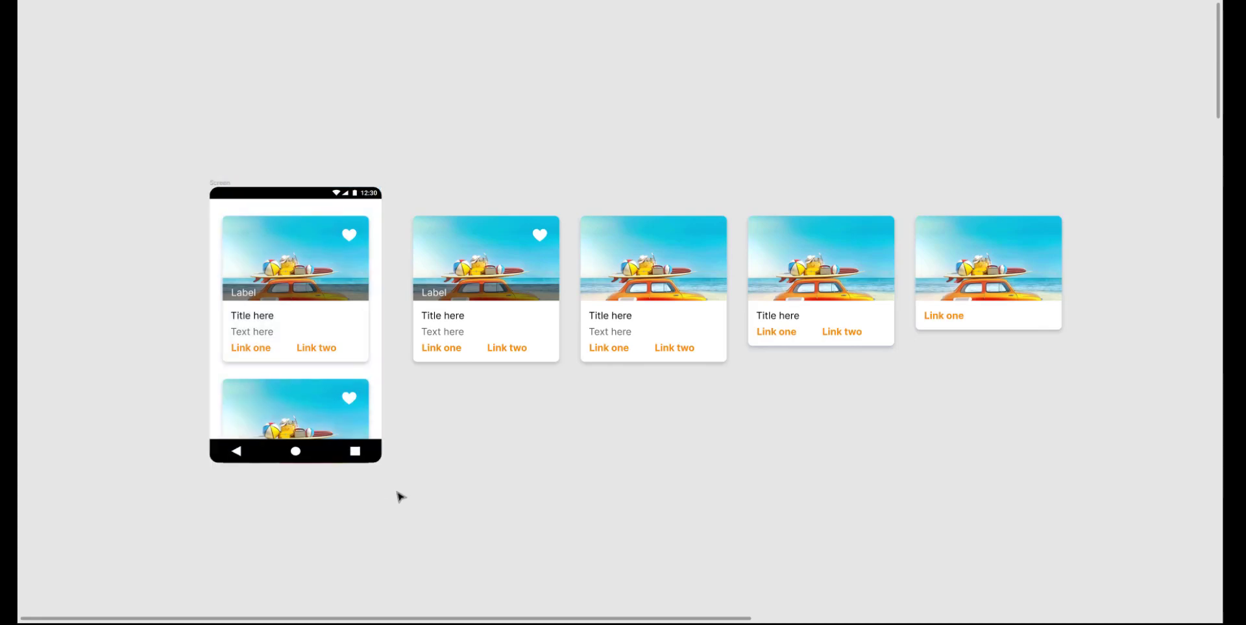
click(283, 309)
shift+click(281, 406)
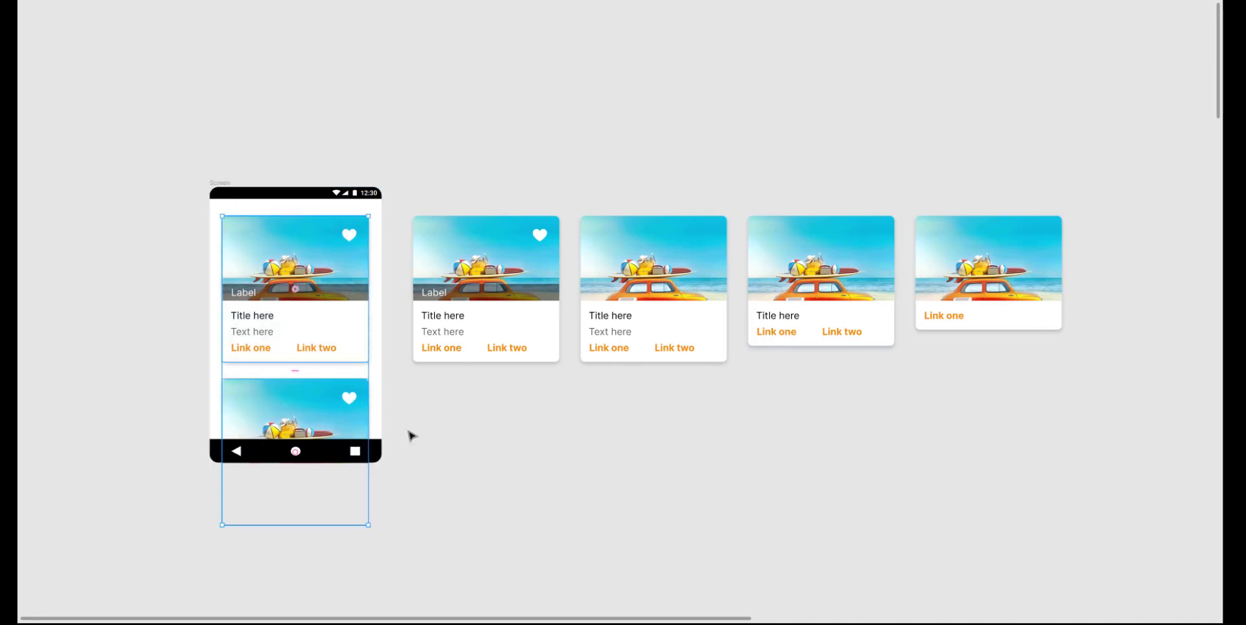
click(410, 436)
click(282, 337)
shift+click(274, 384)
mouse_move(272, 339)
mouse_down()
mouse_move(282, 258)
mouse_move(290, 340)
mouse_up()
click(435, 384)
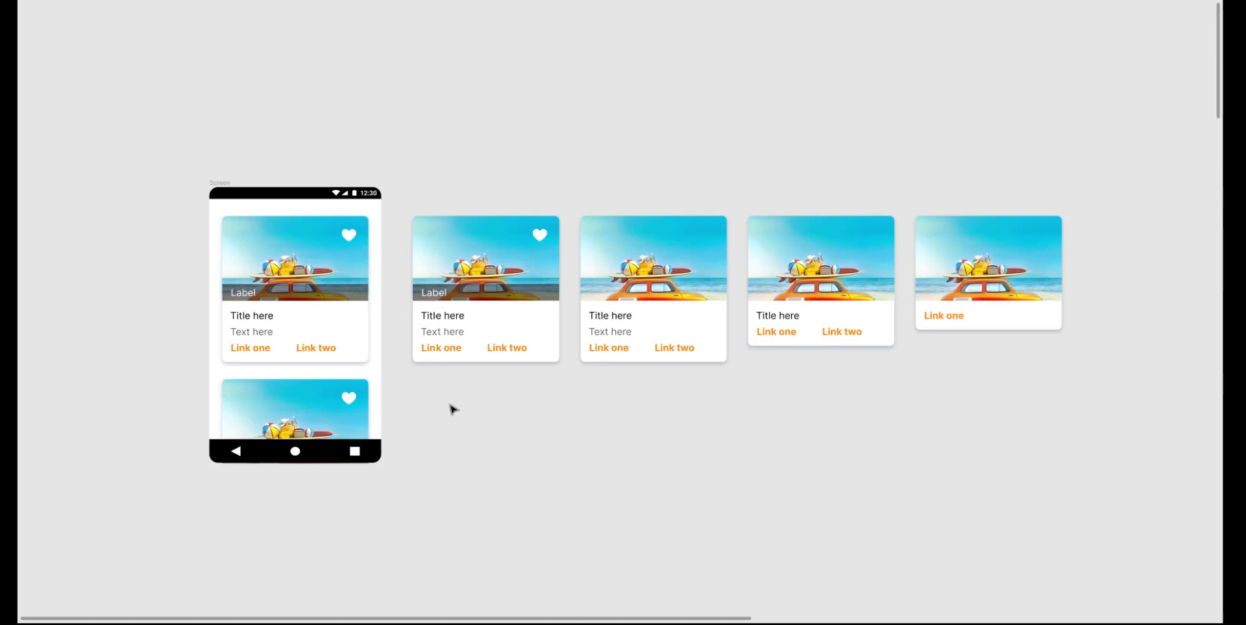
Paste a copy of the Label card and place it above and left of the card row
click(466, 288)
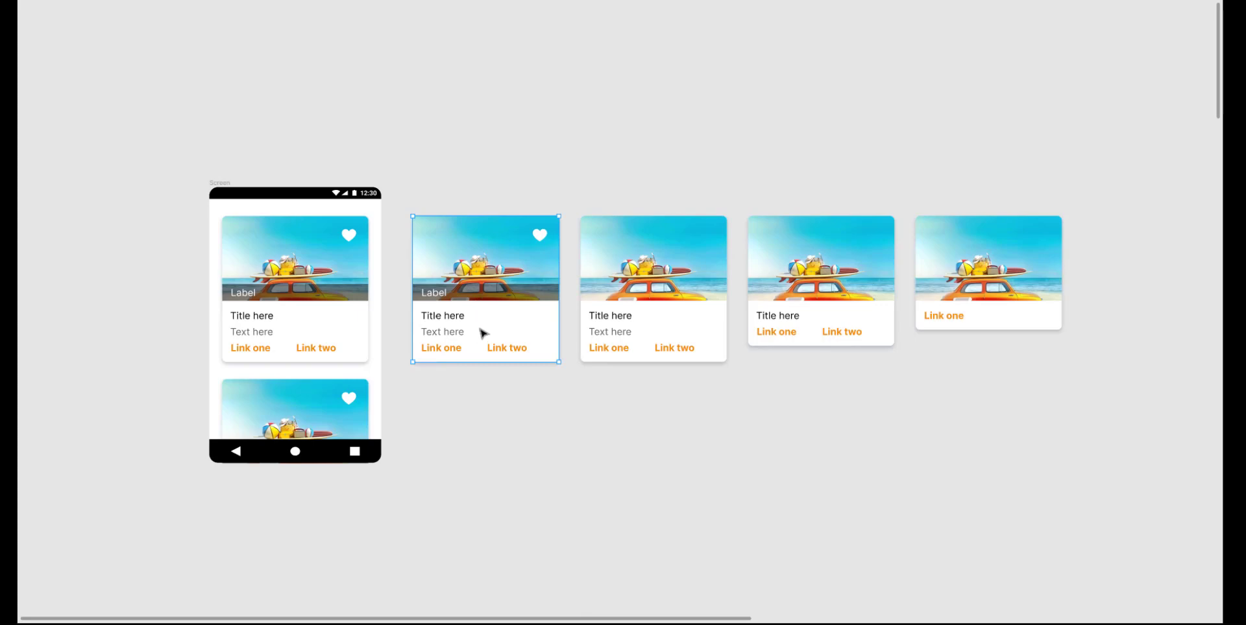
key(ctrl+v)
drag(500, 320, 505, 207)
drag(589, 334, 746, 601)
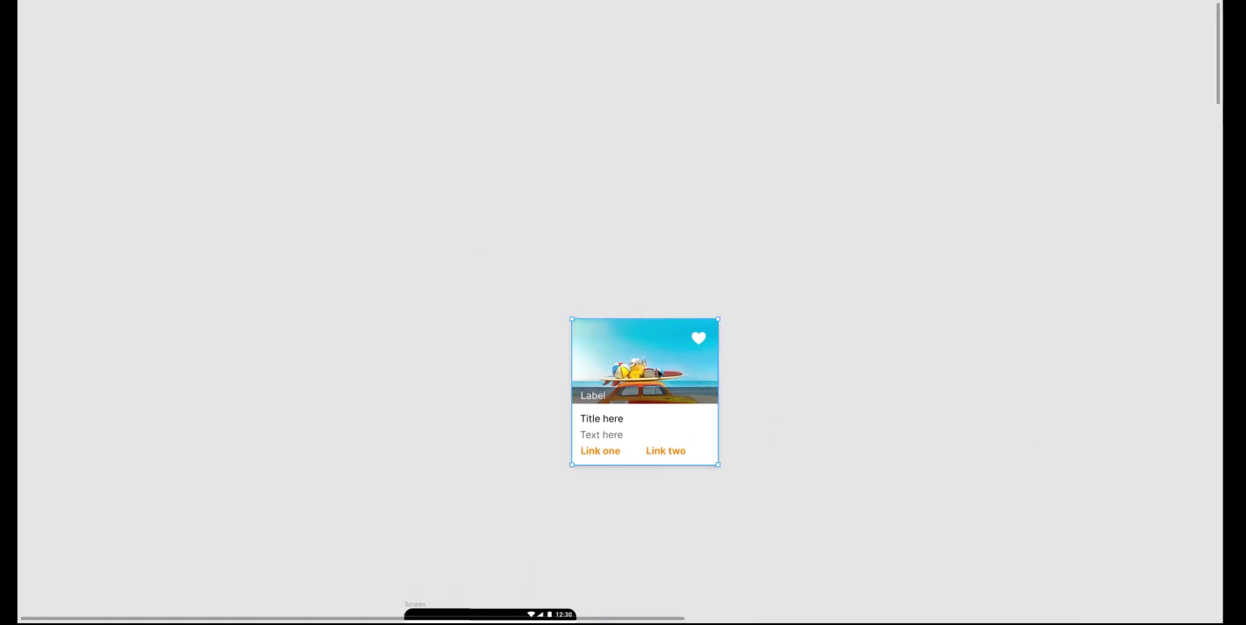
drag(658, 373, 515, 256)
Zoom out to the design system sections and marquee-select the ATOMS group
scroll(487, 297, down, 5)
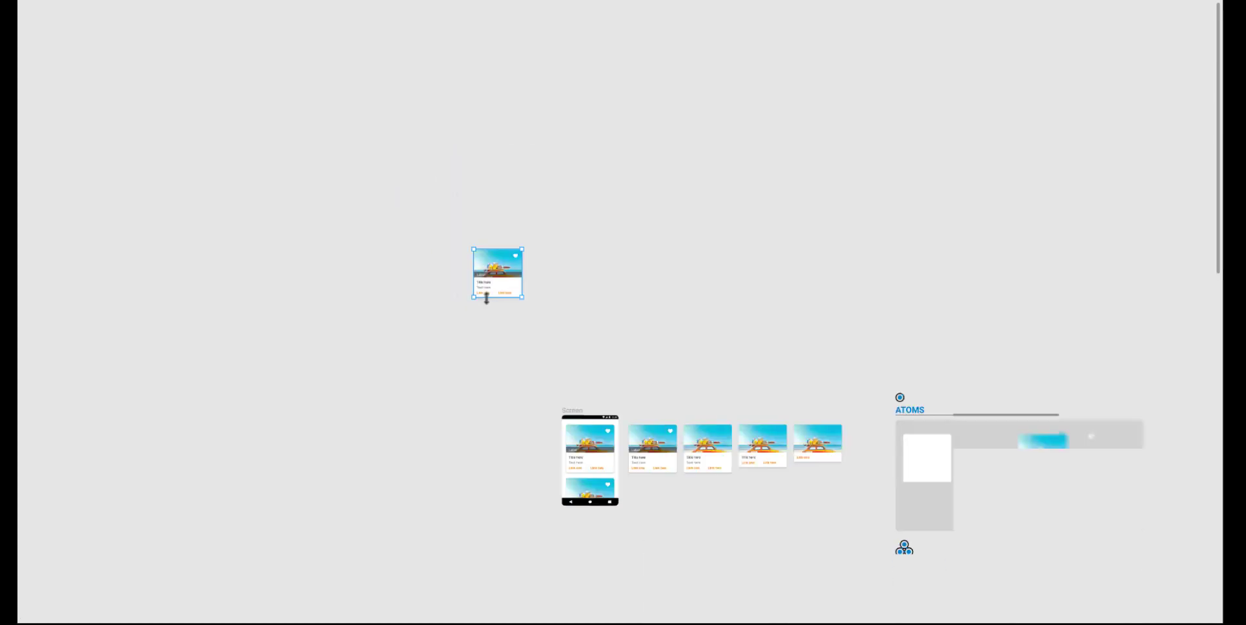
drag(491, 255, 414, 227)
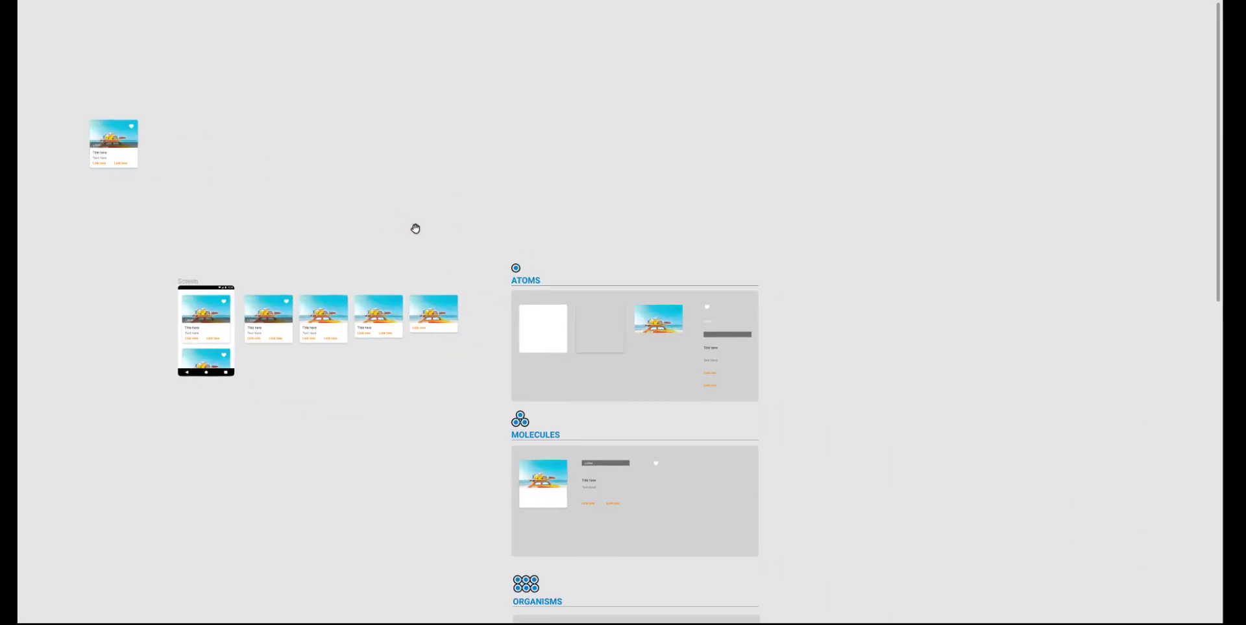
drag(491, 240, 781, 410)
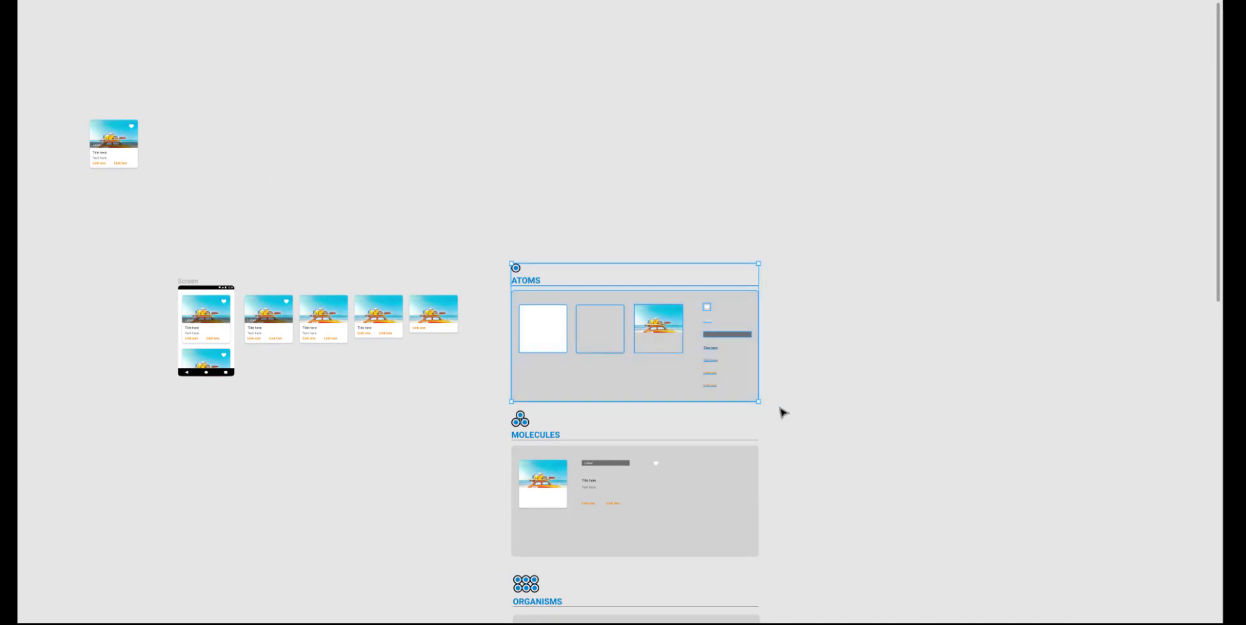
Zoom to the ATOMS group and inspect the white card, shadow card, photo, heart and Label atoms
key(shift+2)
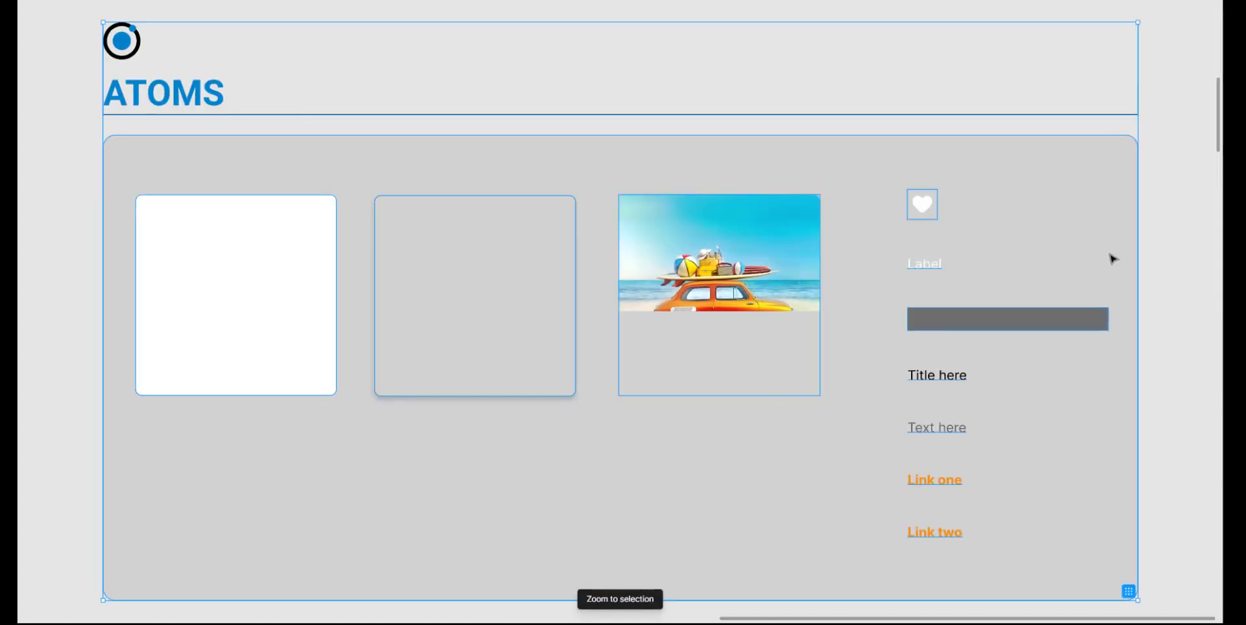
key(Escape)
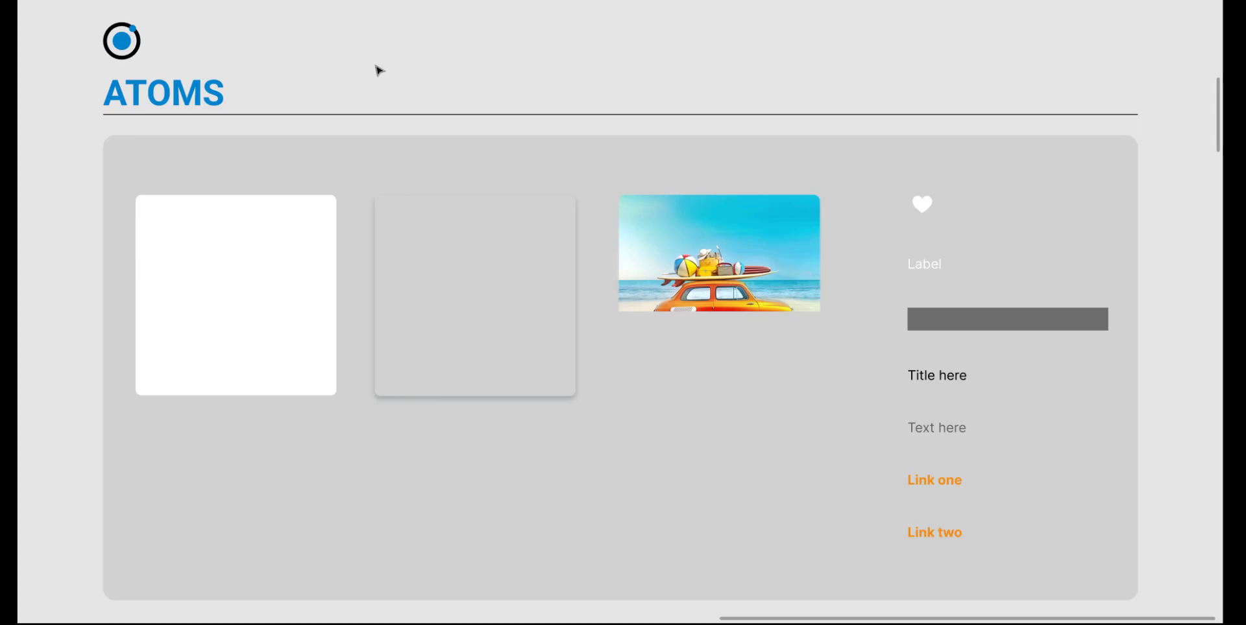
click(259, 309)
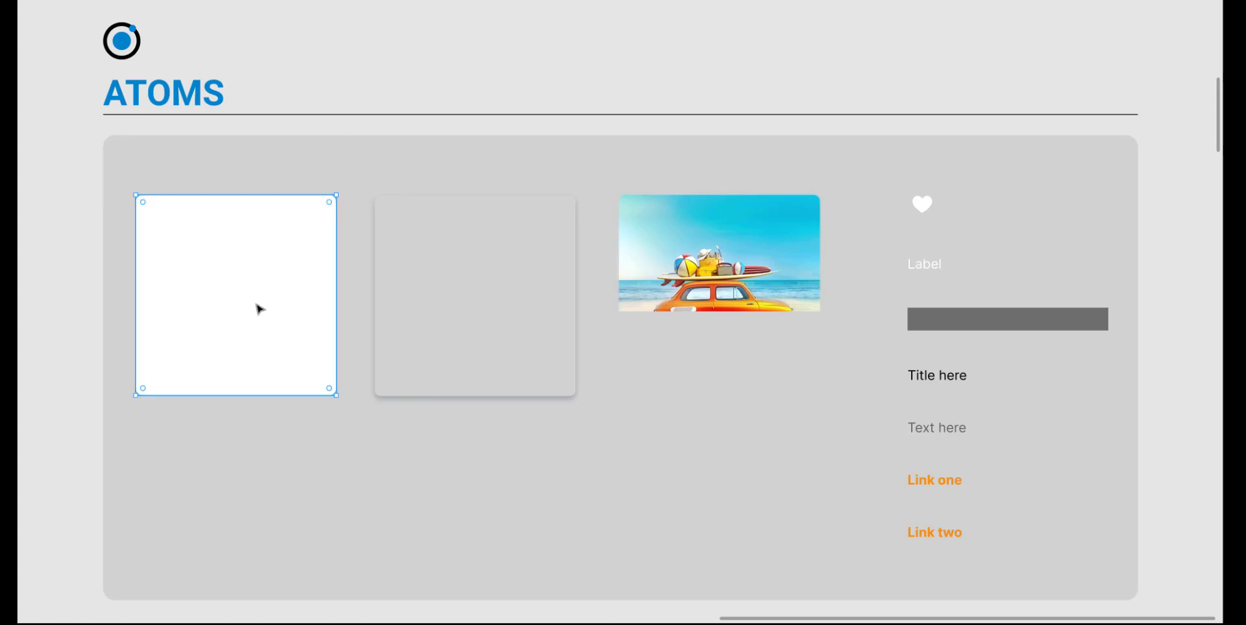
click(447, 311)
click(679, 265)
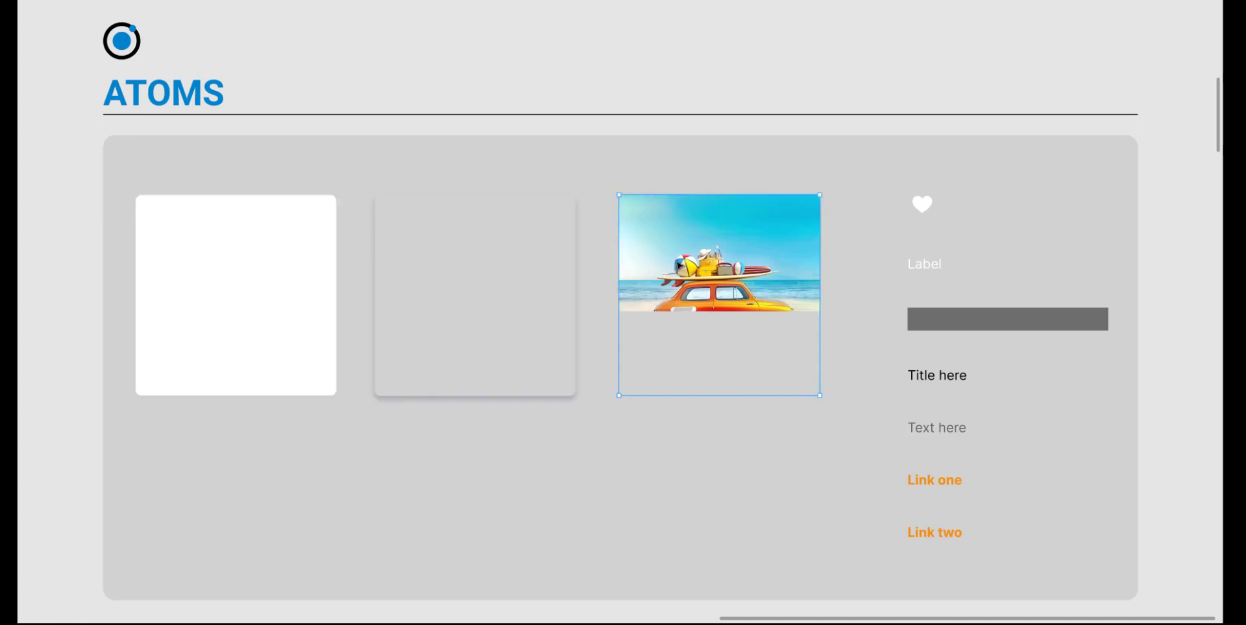
click(922, 208)
click(924, 265)
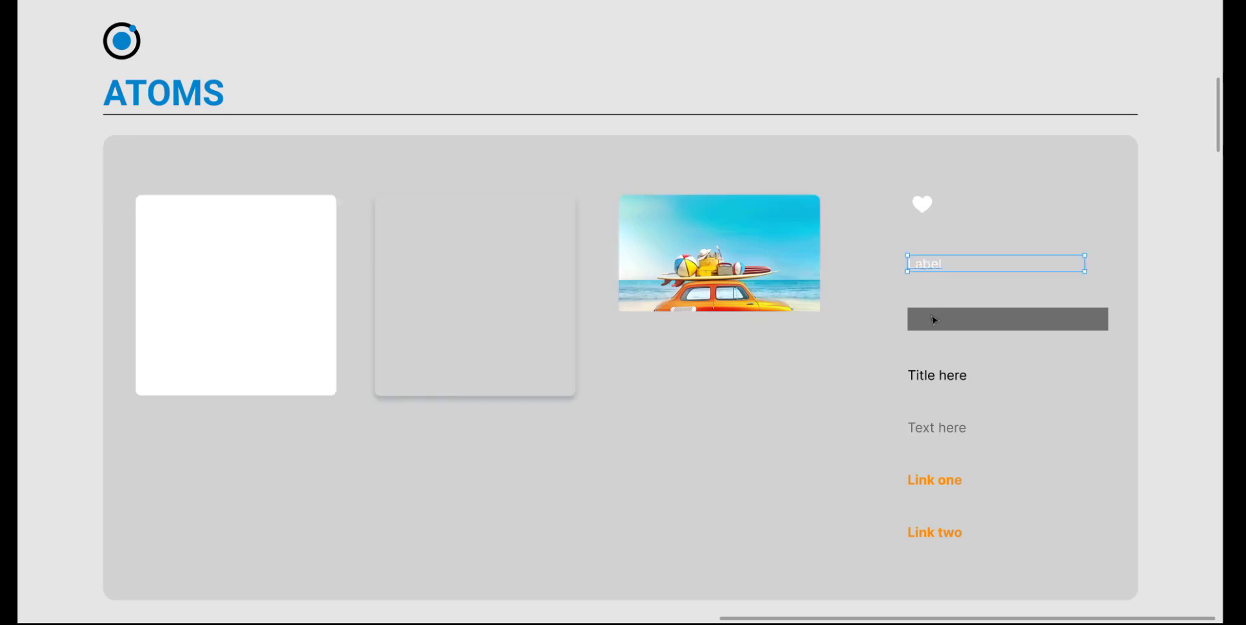
Inspect the label bar, Title here, Text here, Link one and Link two atoms, then deselect
click(933, 319)
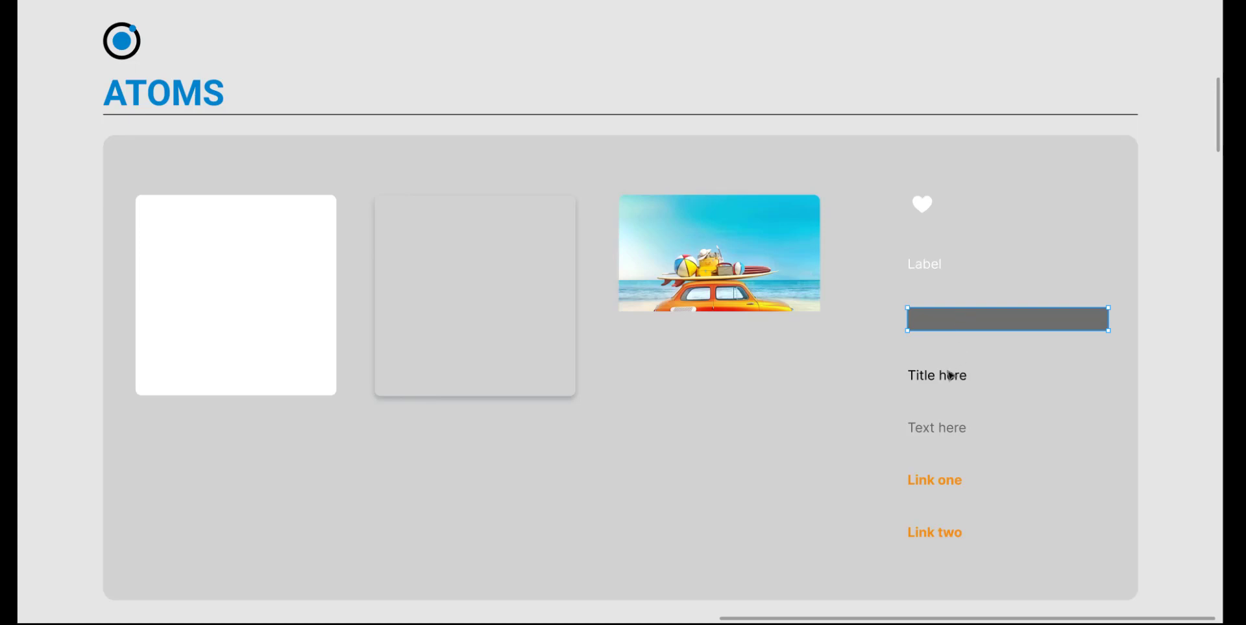
click(935, 379)
click(932, 432)
click(937, 486)
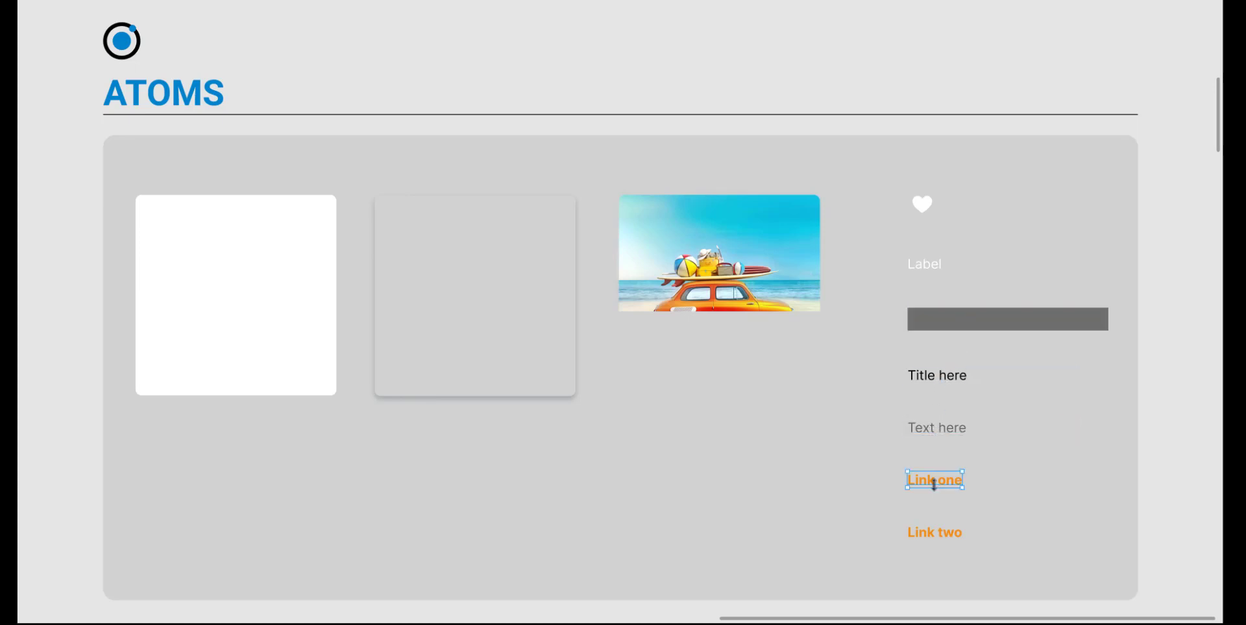
click(940, 534)
click(1185, 344)
Inspect the MOLECULES photo card, Label bar, title group, link group and heart, then move down to ORGANISMS
scroll(1160, 381, down, 7)
scroll(1160, 383, down, 1)
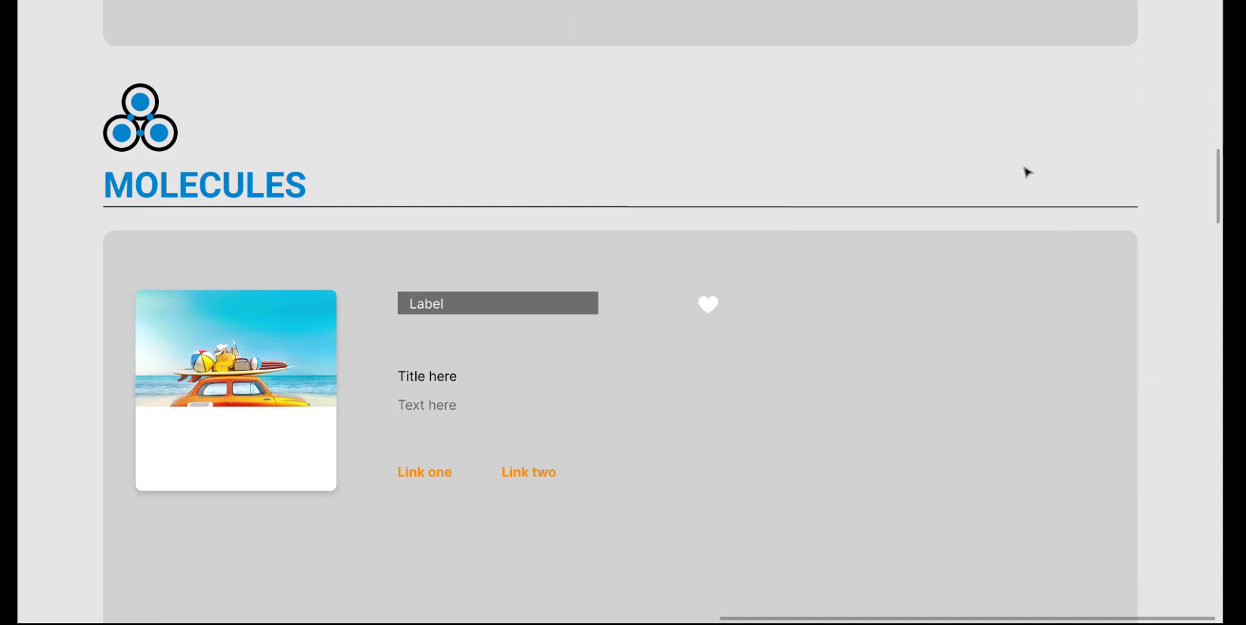
drag(1018, 170, 1005, 123)
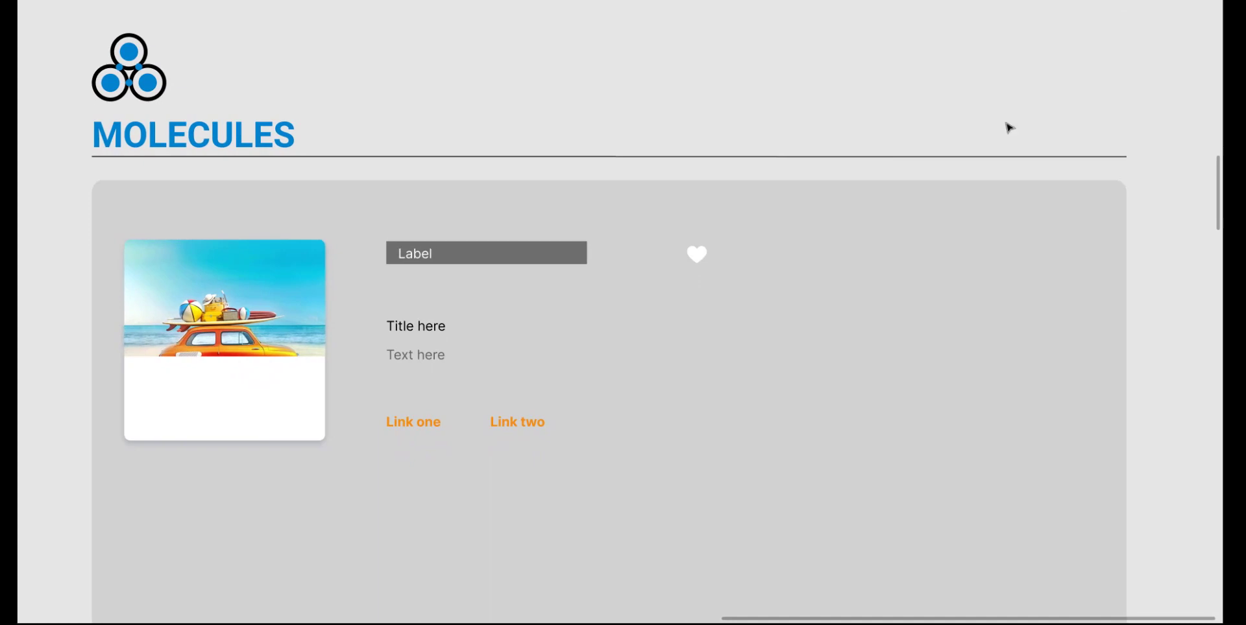
click(301, 394)
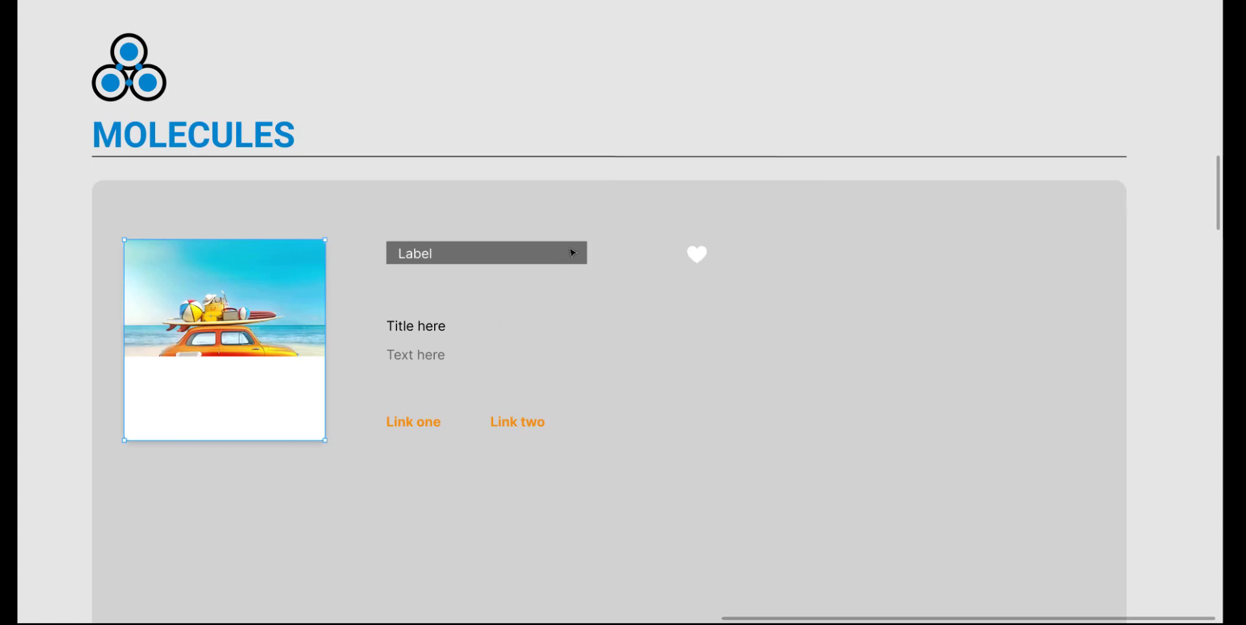
click(583, 250)
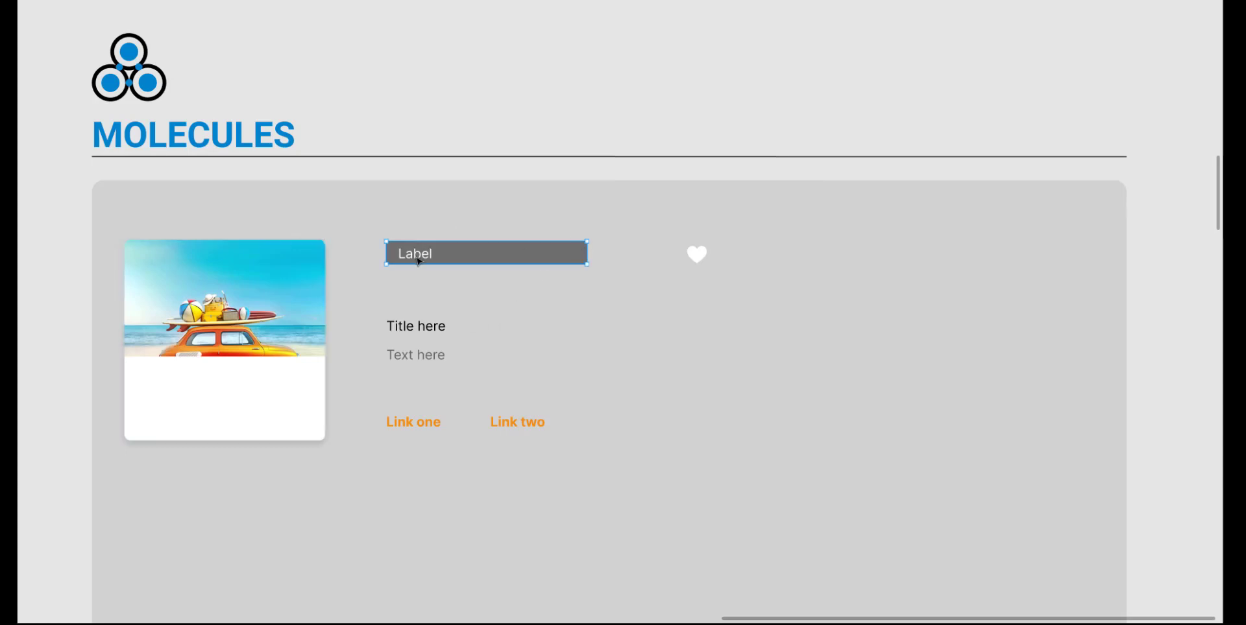
double_click(419, 259)
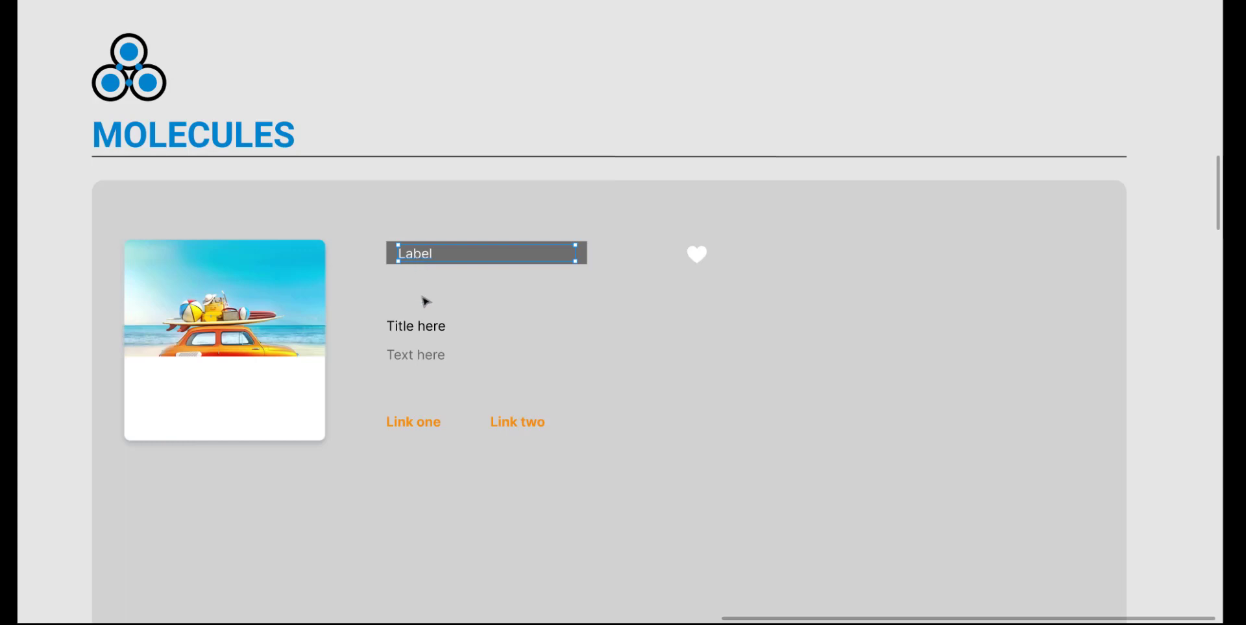
click(423, 333)
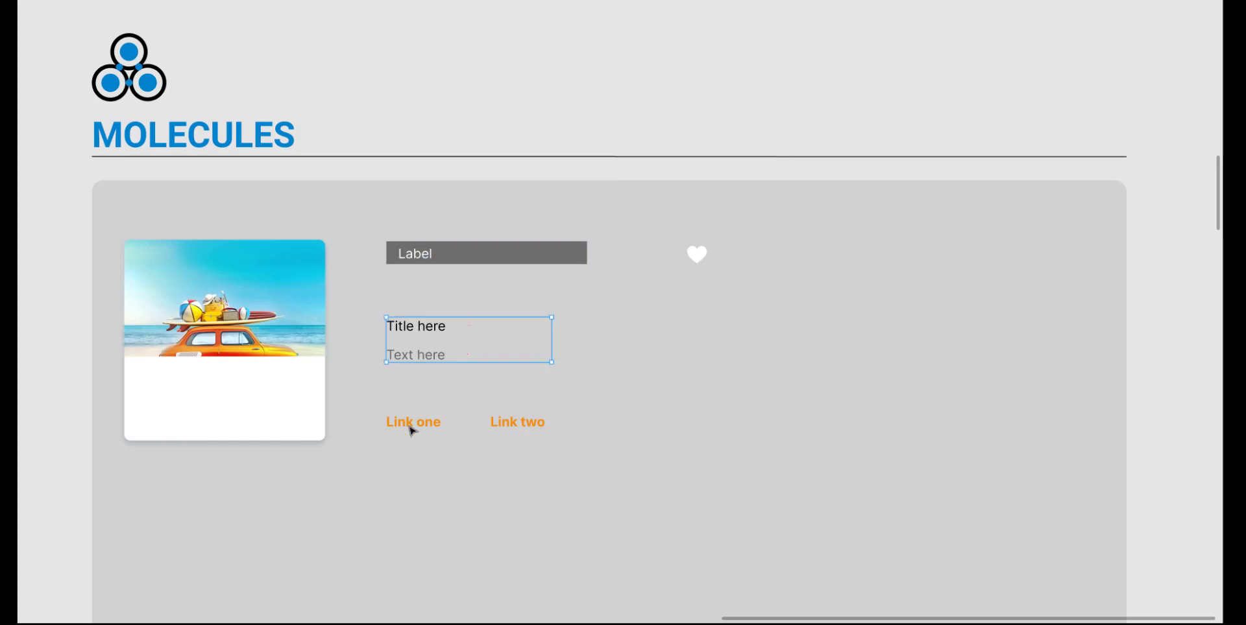
click(505, 425)
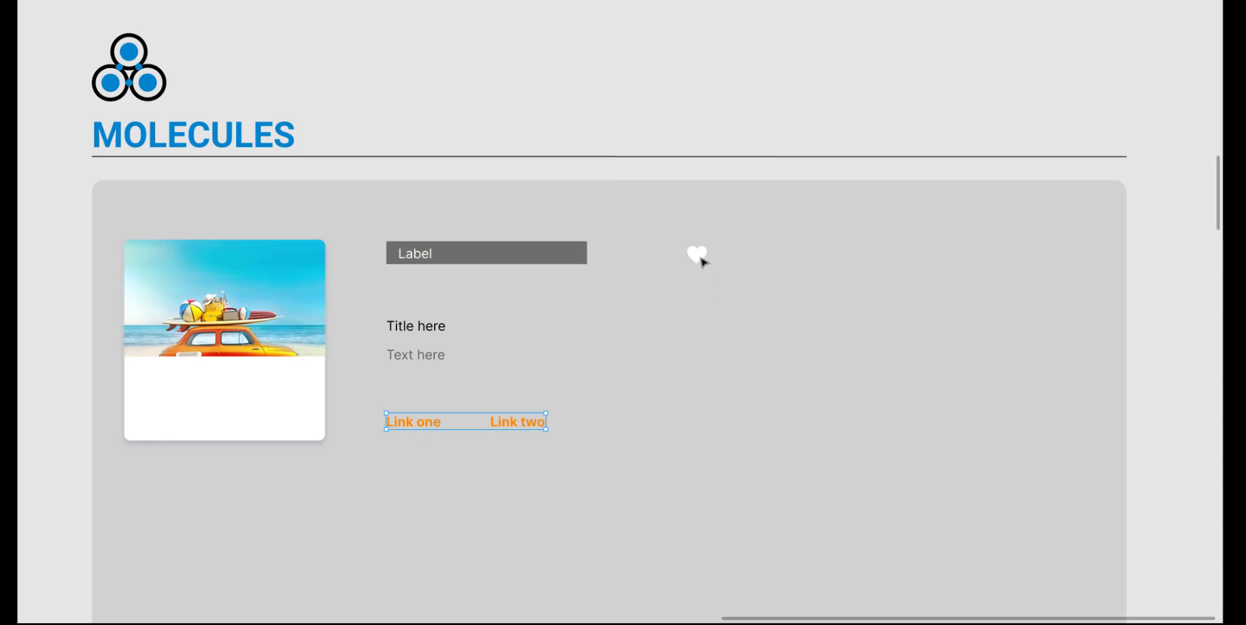
click(695, 254)
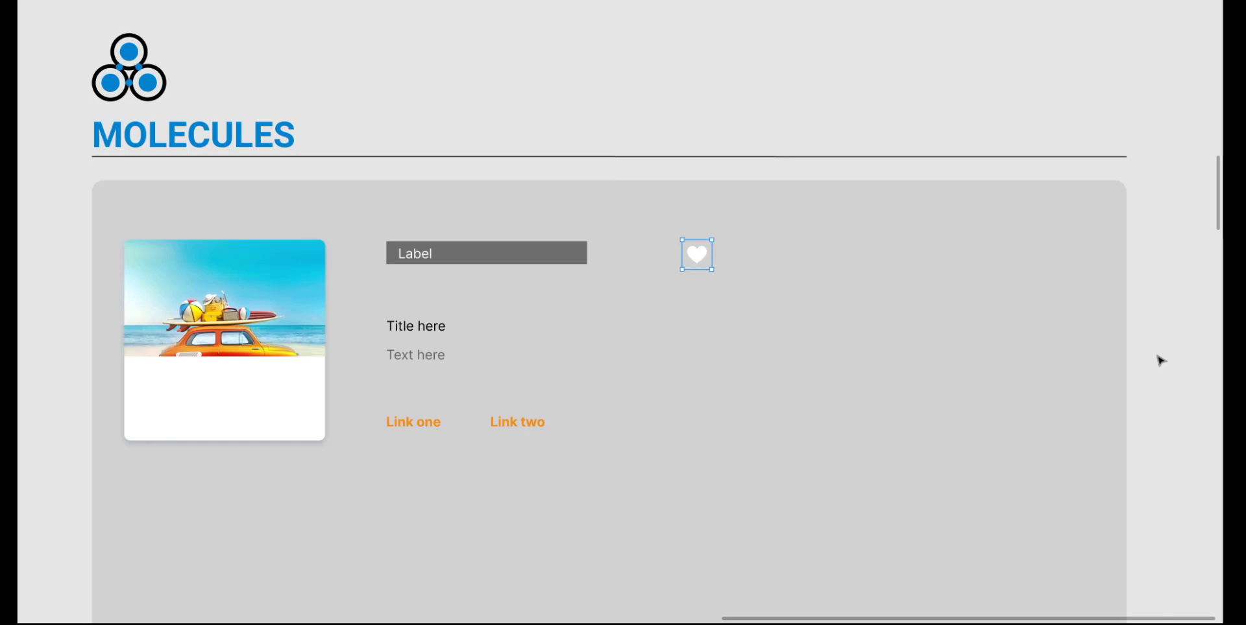
scroll(1164, 357, down, 7)
Inspect the three ORGANISMS travel cards, then move down toward the TEMPLATES phone mockup
scroll(1159, 361, down, 1)
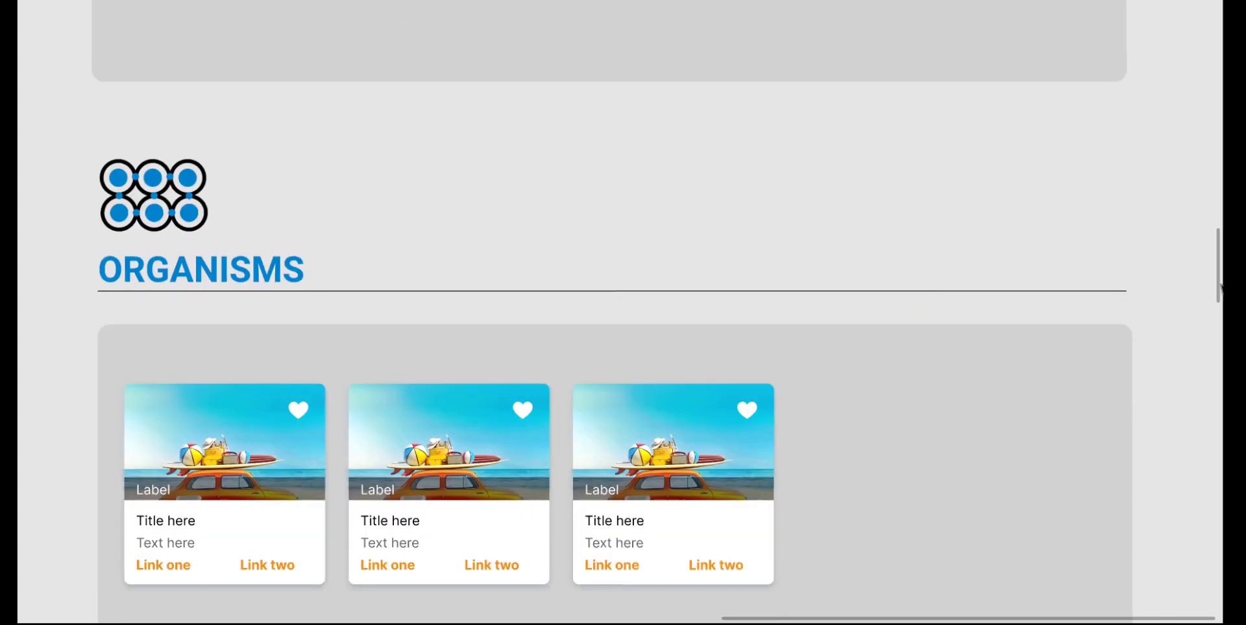
drag(1218, 285, 1219, 296)
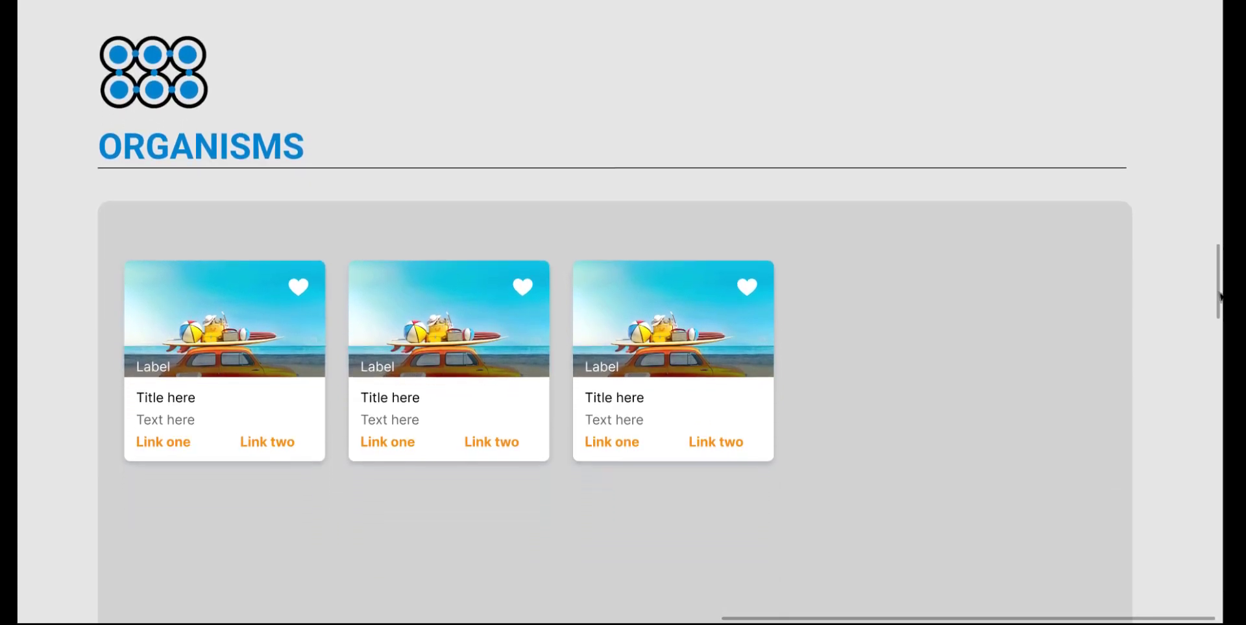
click(298, 329)
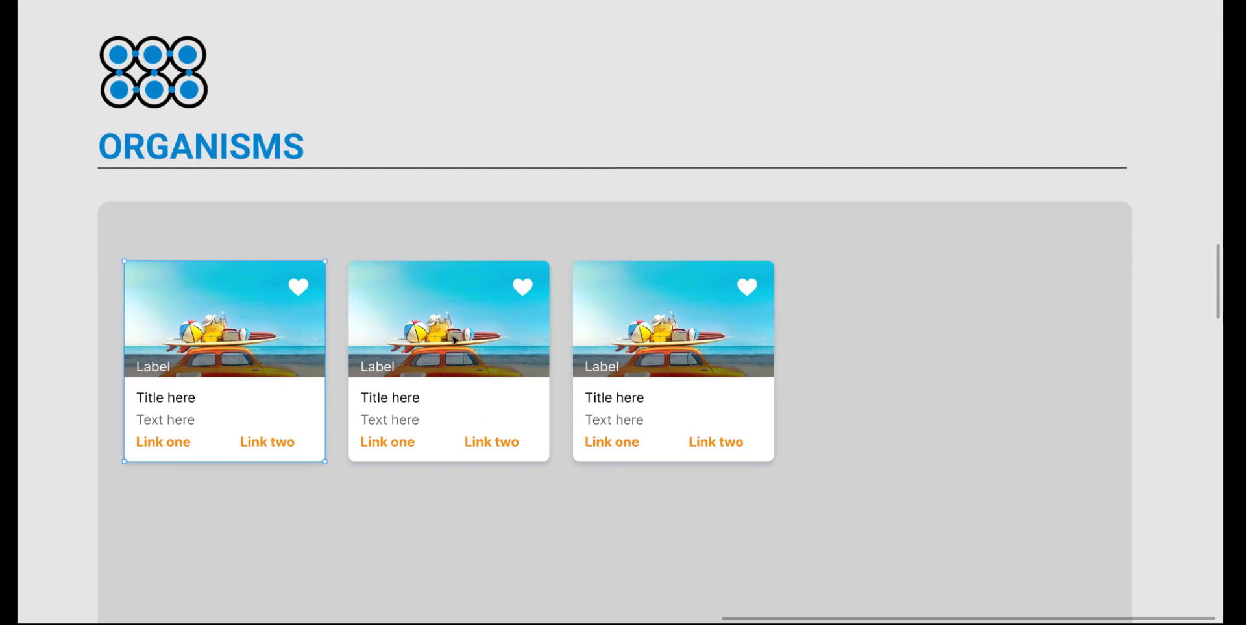
click(456, 341)
click(678, 330)
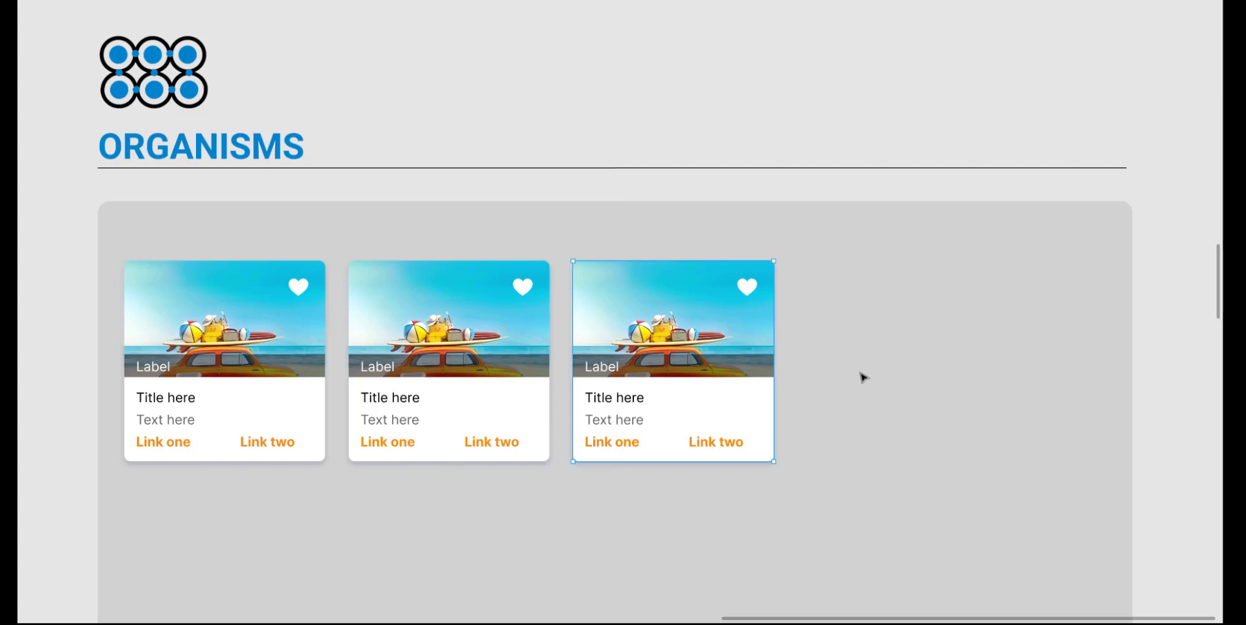
scroll(863, 377, down, 10)
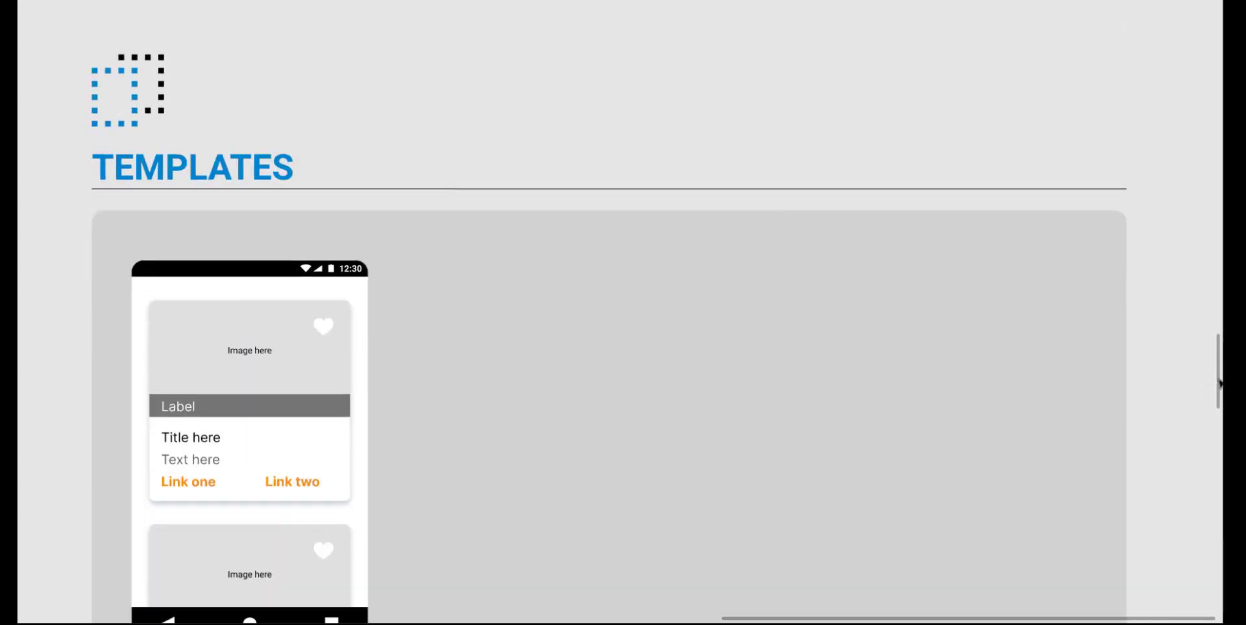
Scroll past TEMPLATES down to the PAGES phone screen with the Good Trip card
drag(1218, 383, 1219, 388)
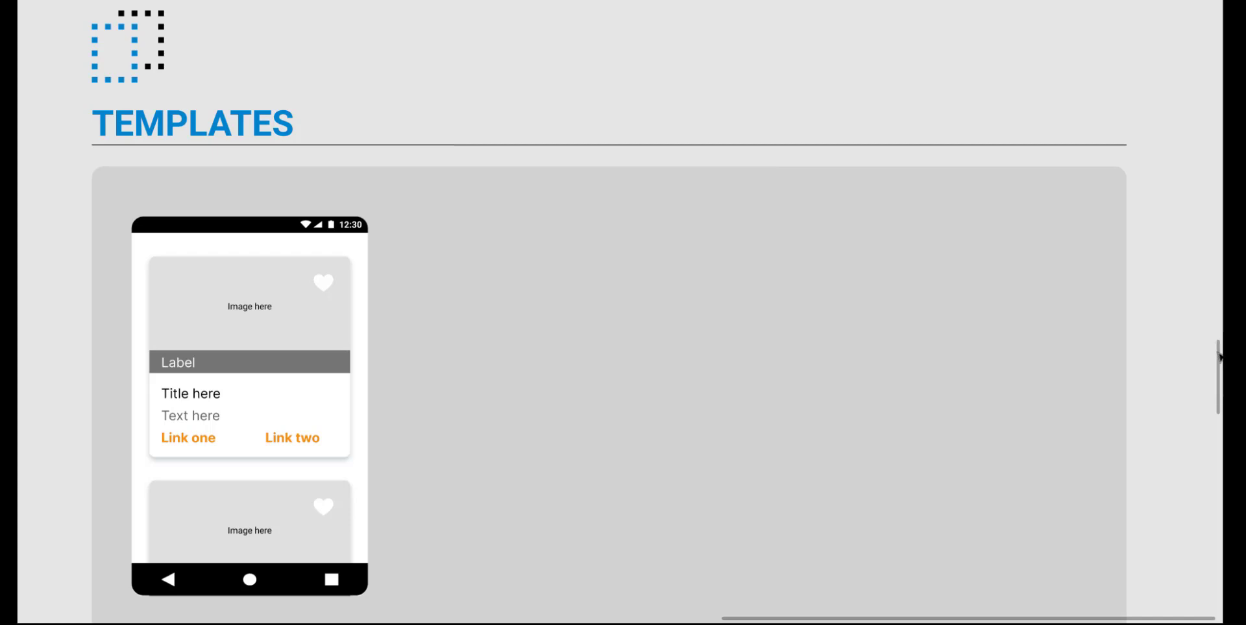
drag(1220, 357, 1219, 458)
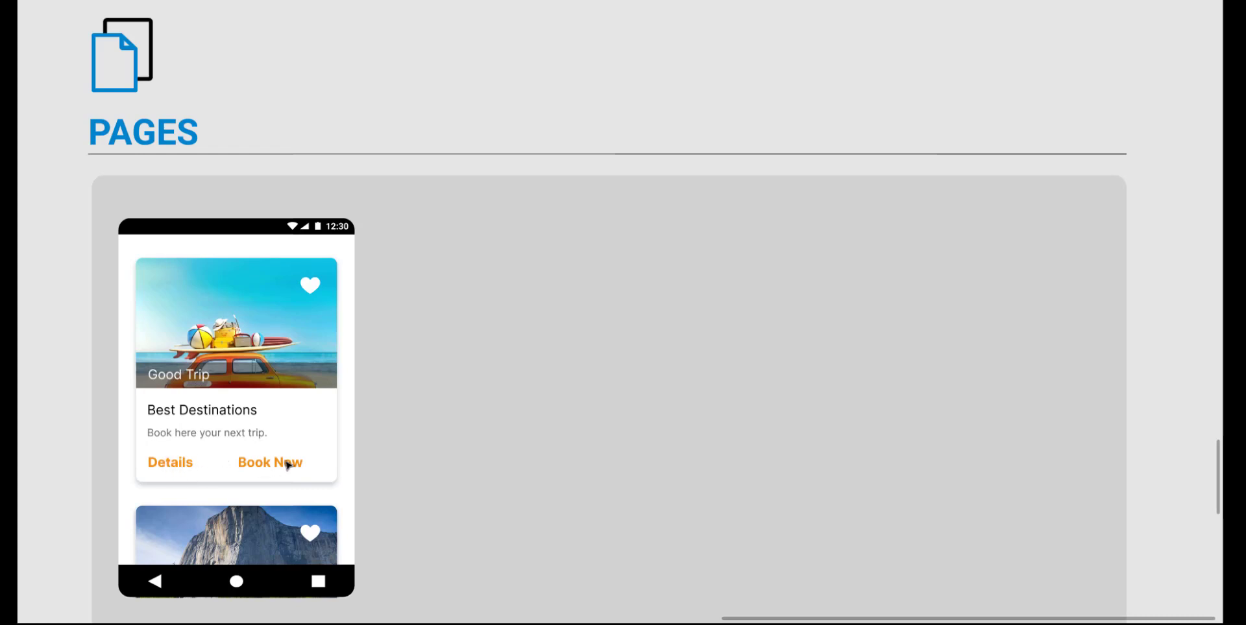
Move down to VARIATIONS and select one of the Full, No label, No title, No text cards
scroll(694, 387, down, 5)
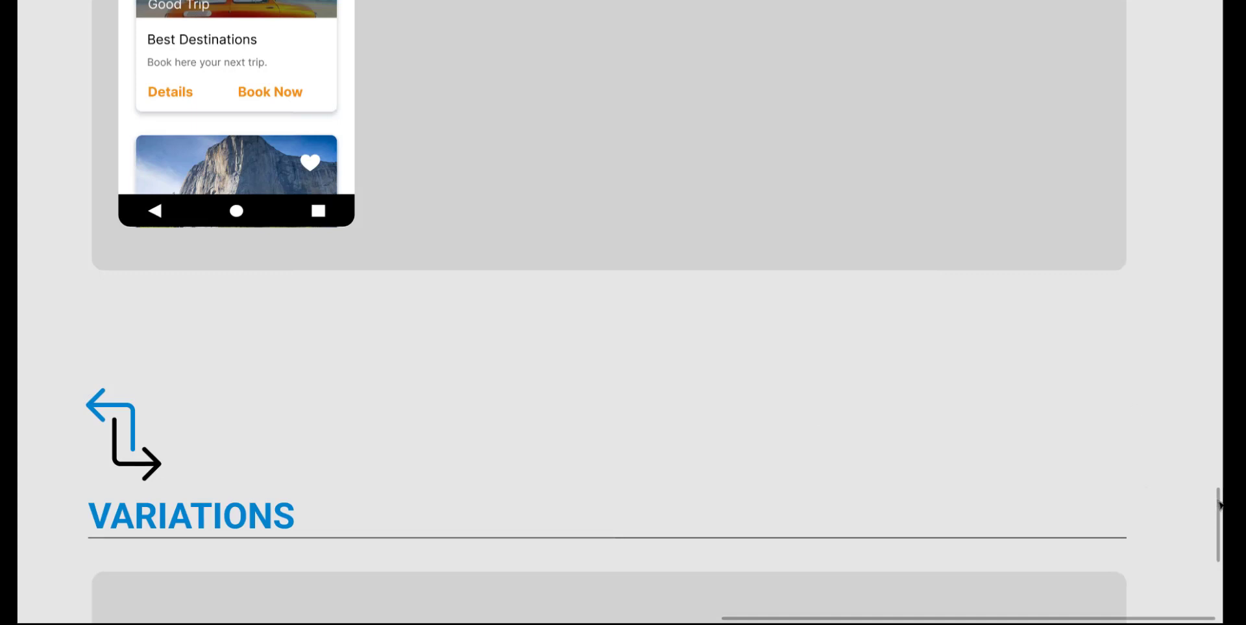
drag(1219, 506, 1220, 543)
scroll(606, 306, down, 1)
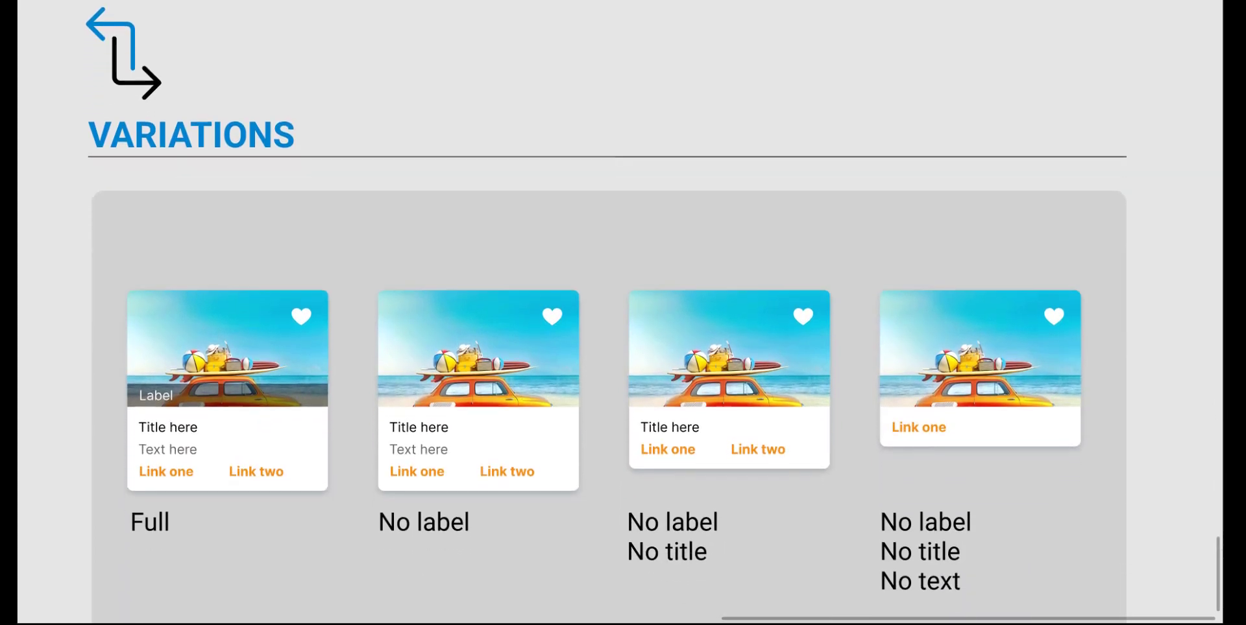
scroll(1217, 553, up, 1)
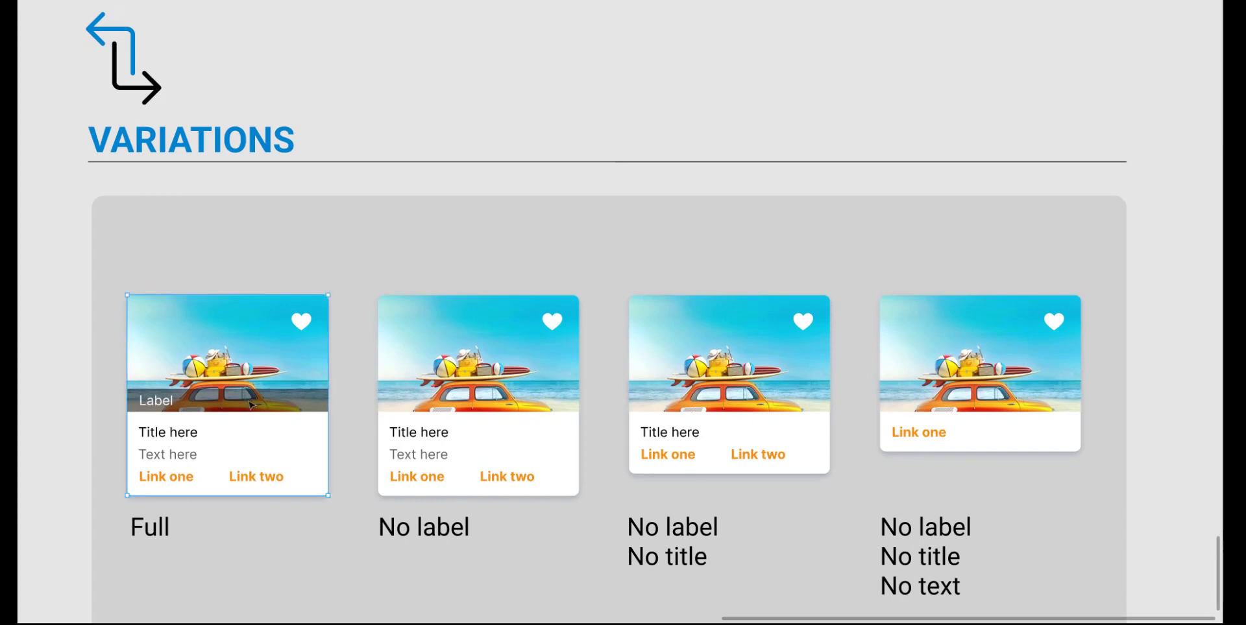
click(445, 411)
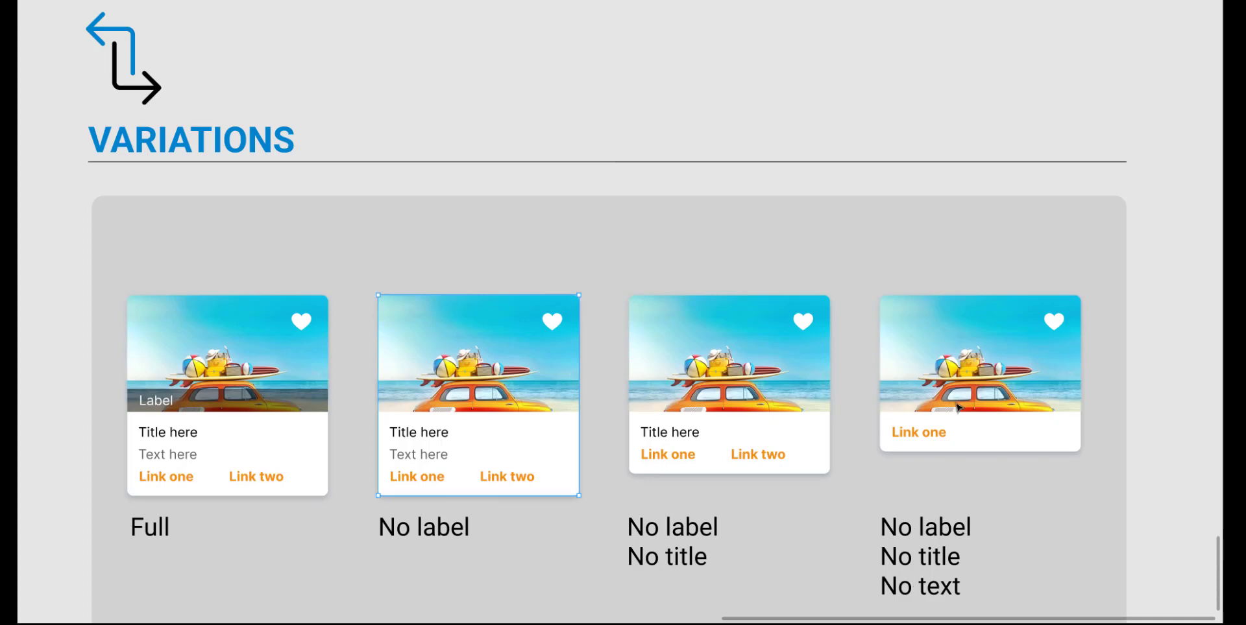
Locate the standalone travel card, zoom to it with Shift+2, and pan to leave room on its right
scroll(757, 383, down, 2)
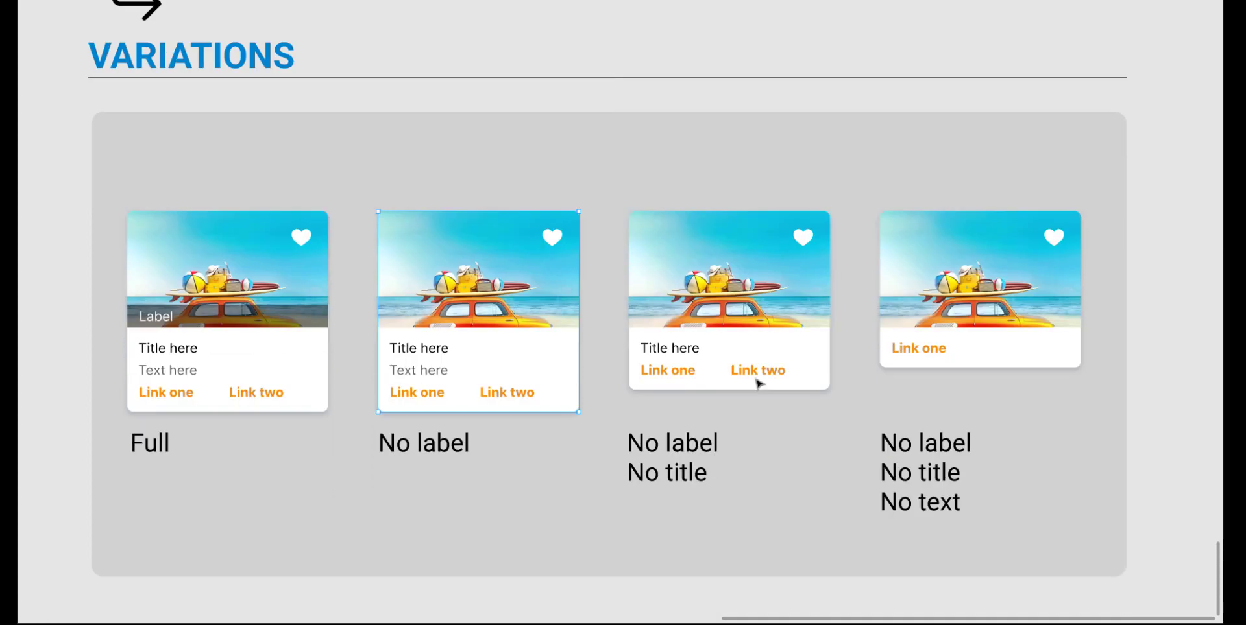
scroll(757, 383, up, 10)
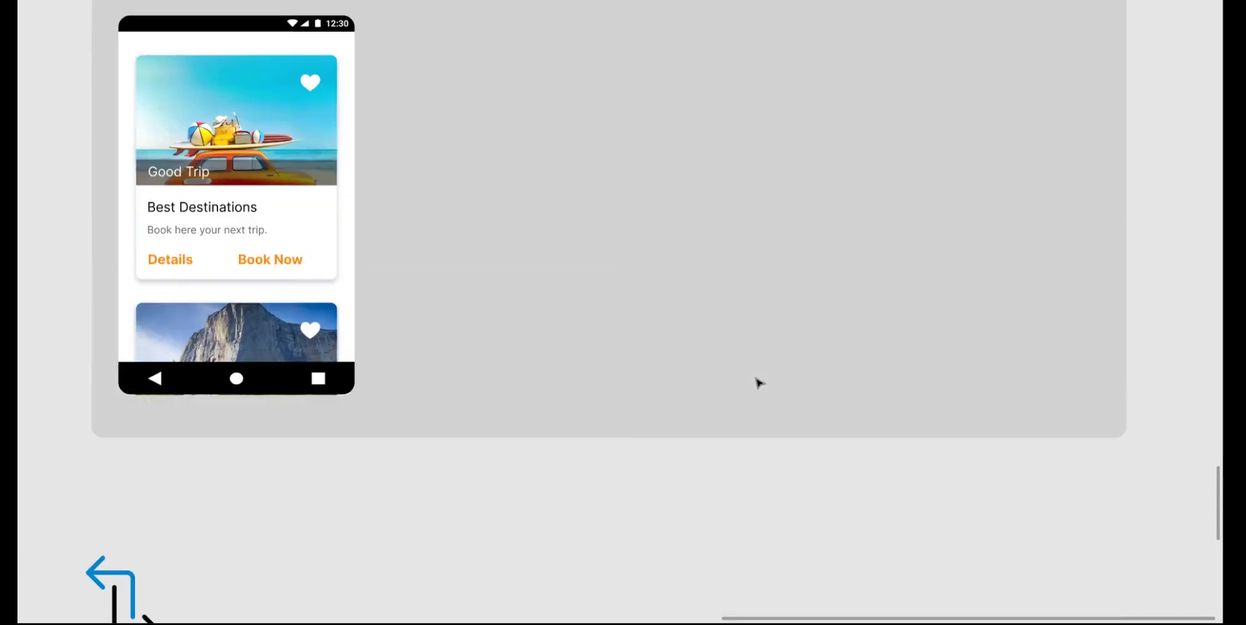
scroll(757, 383, down, 3)
scroll(758, 382, up, 8)
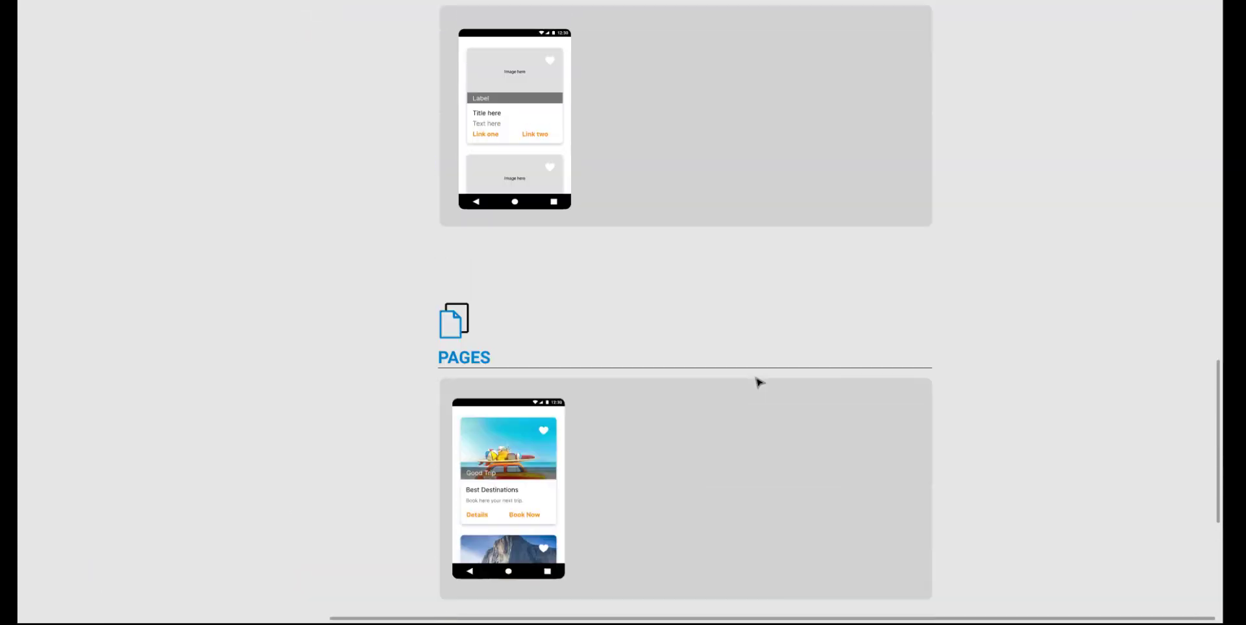
scroll(759, 382, down, 3)
scroll(759, 382, up, 10)
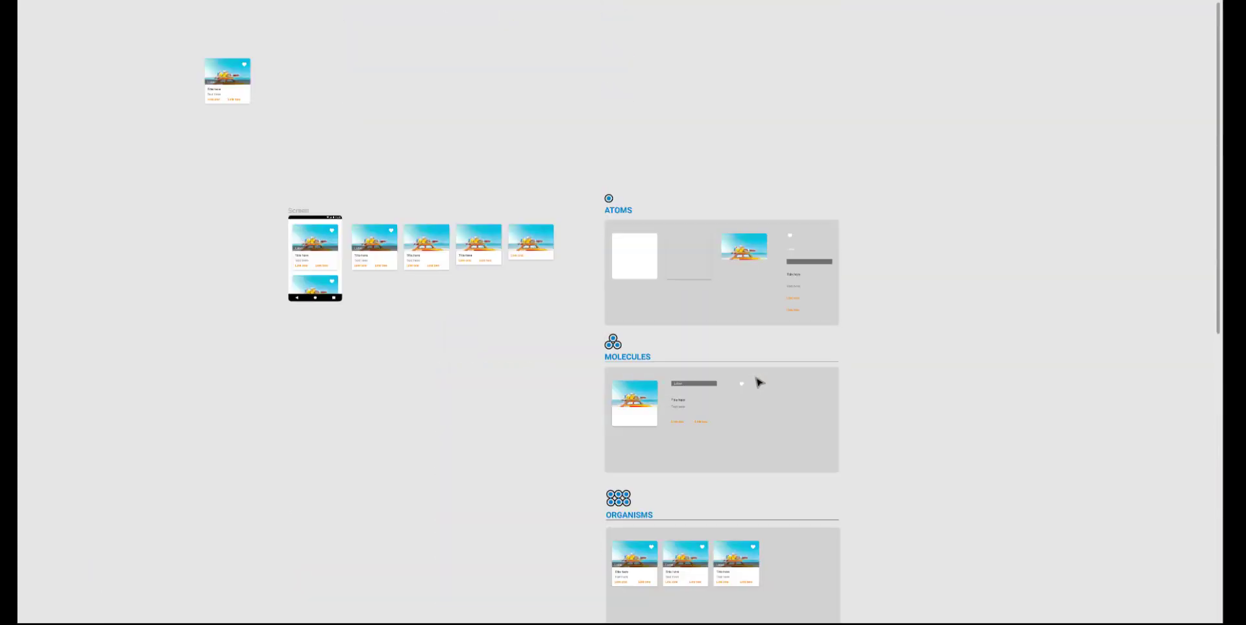
scroll(551, 382, left, 5)
scroll(527, 383, up, 5)
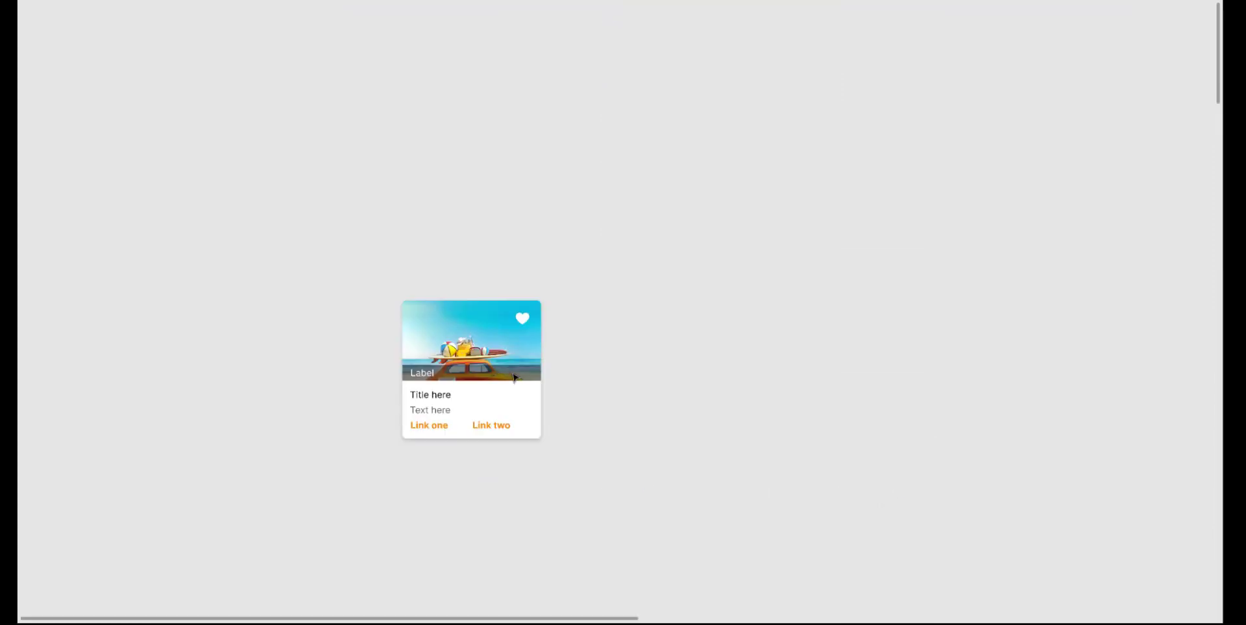
scroll(484, 312, down, 3)
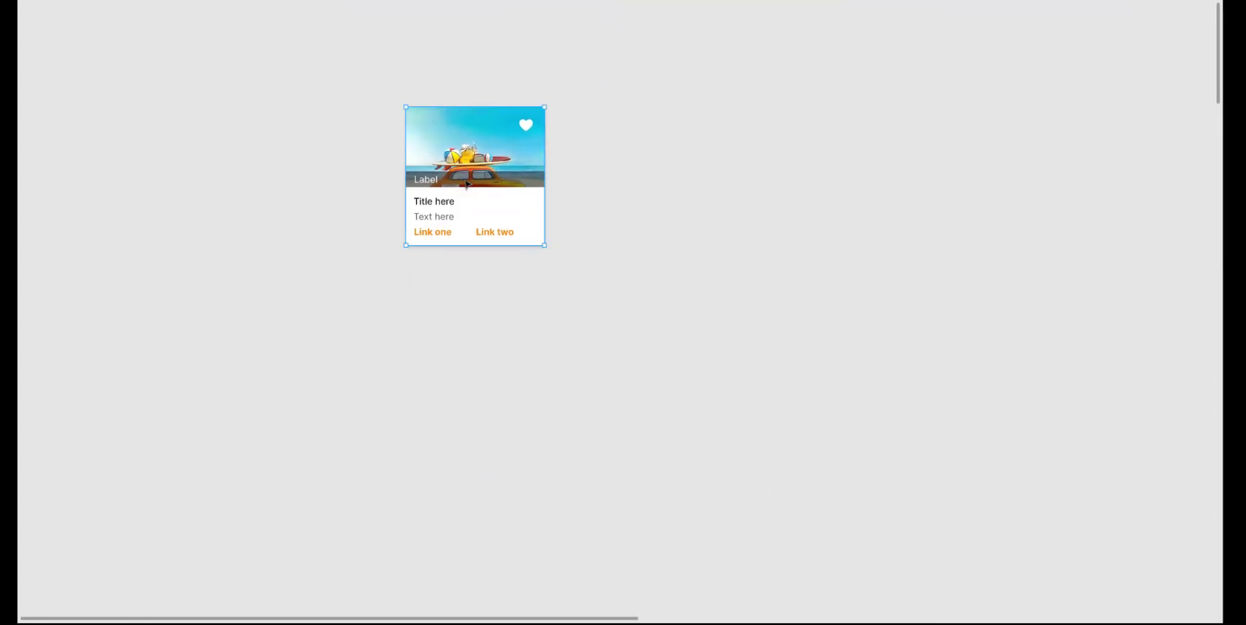
click(466, 184)
key(shift+2)
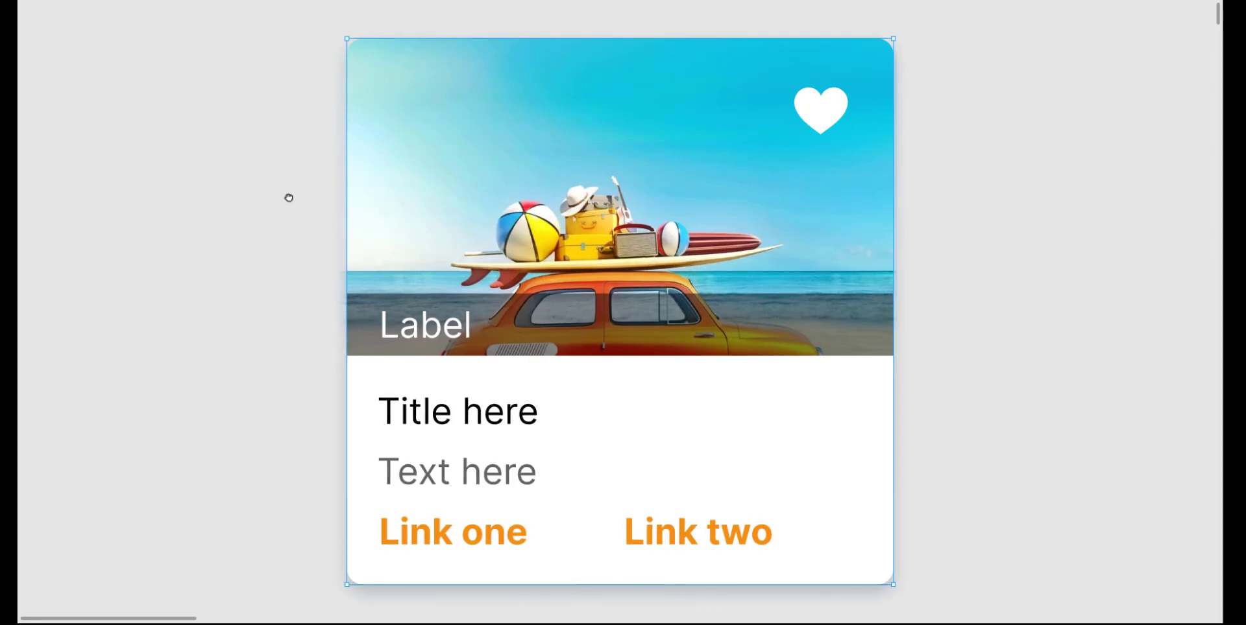
drag(287, 198, 77, 200)
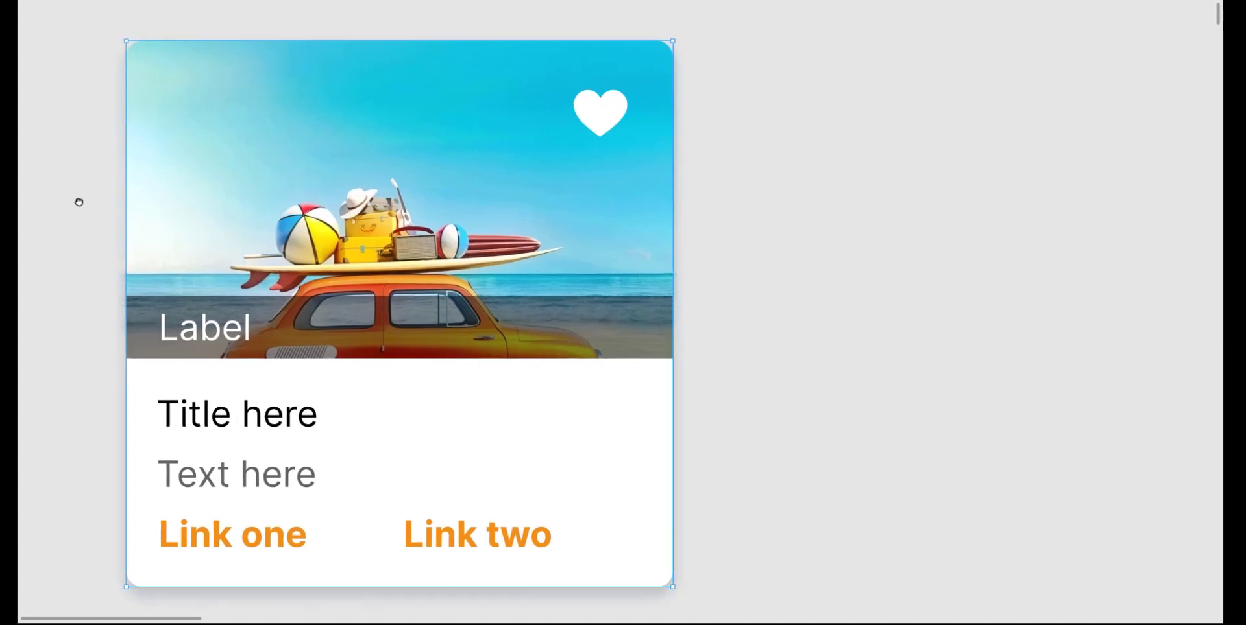
Draw a grey rectangle to the right of the travel card and restore the hidden panels
key(r)
mouse_move(701, 41)
mouse_down()
mouse_move(822, 216)
mouse_move(1022, 430)
mouse_move(1051, 391)
mouse_up()
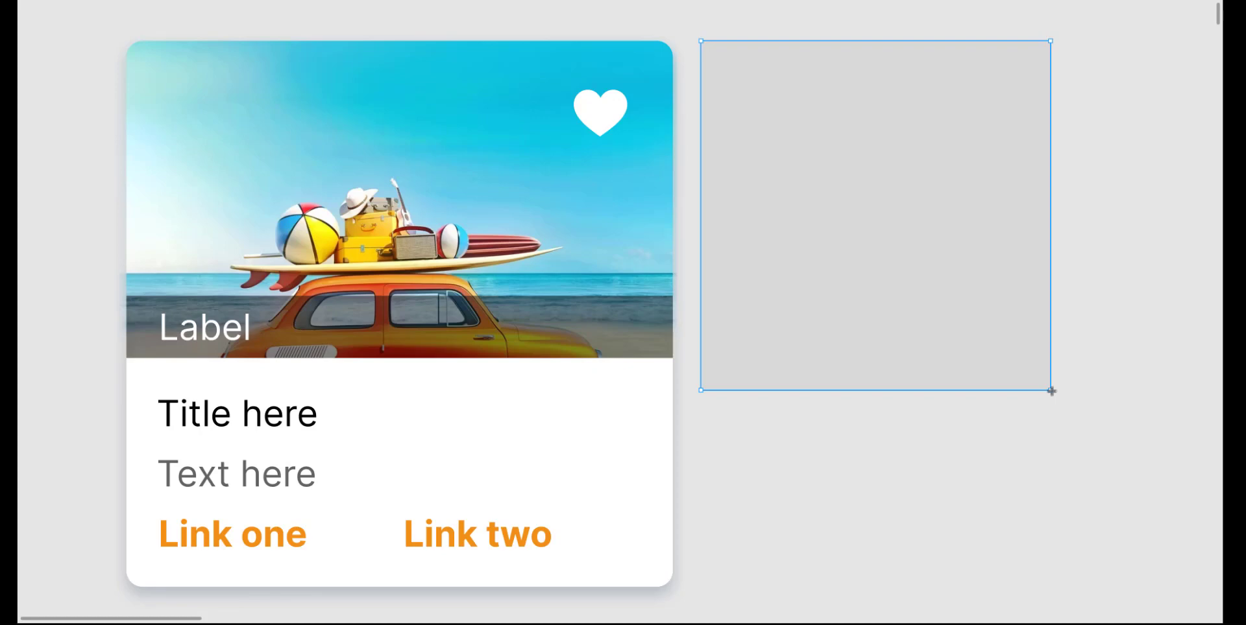
key(ctrl+backslash)
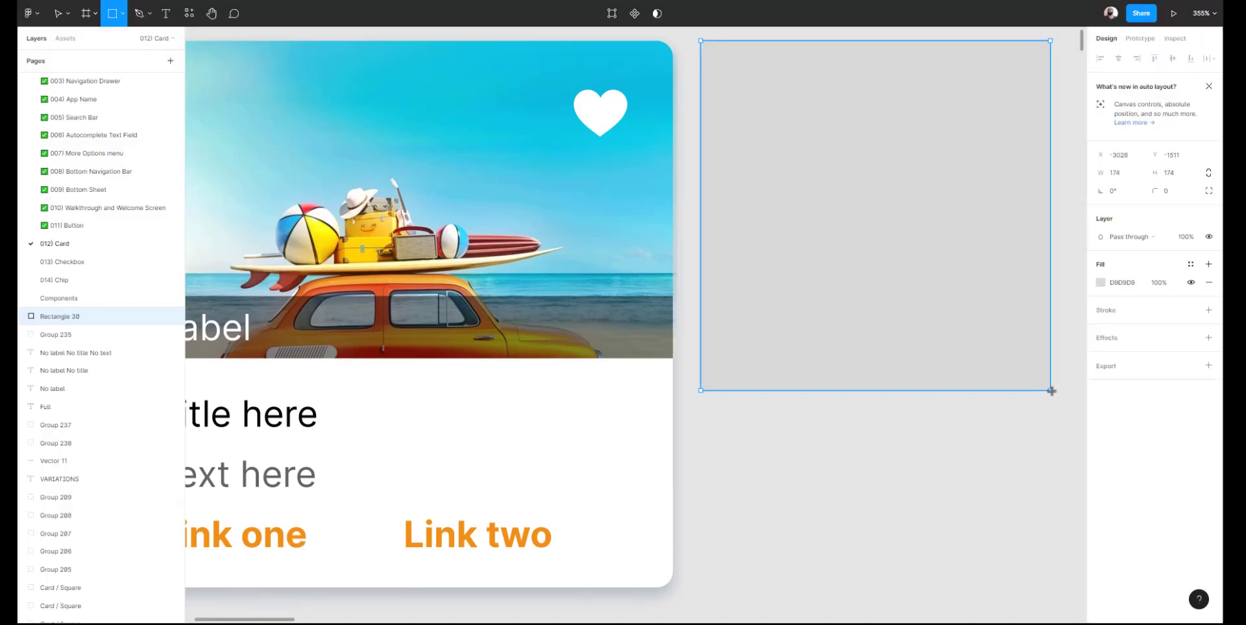
scroll(680, 299, down, 3)
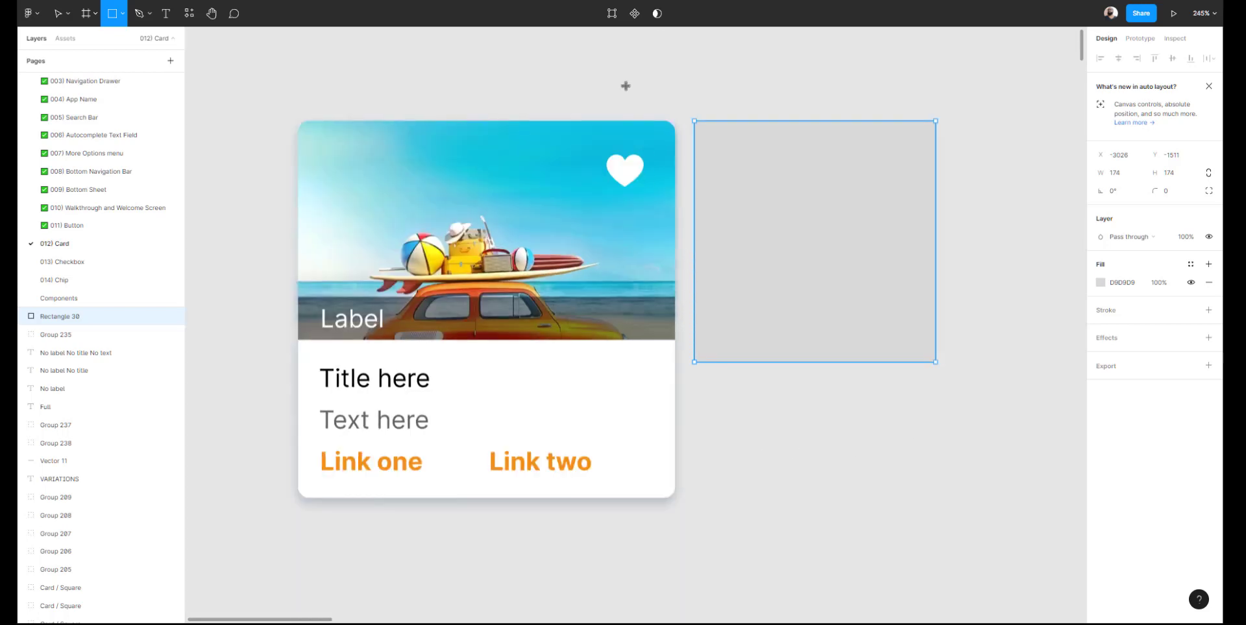
key(Escape)
key(Escape)
drag(628, 92, 580, 80)
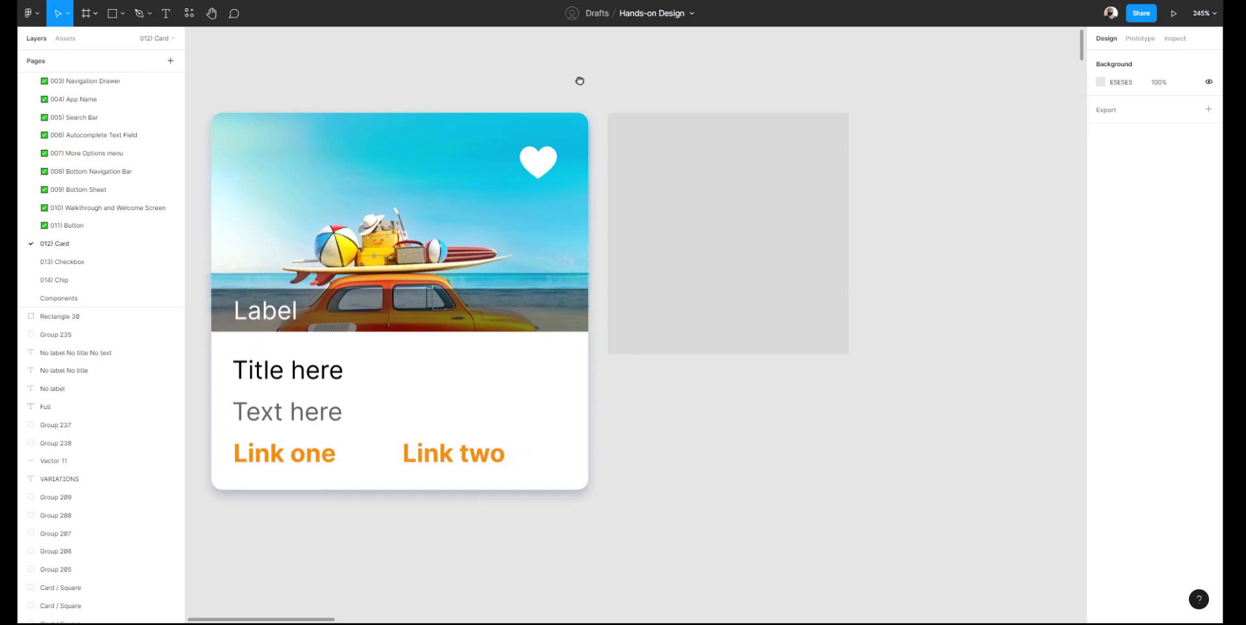
Frame the card and rectangle together and compare their sizes
drag(906, 91, 356, 434)
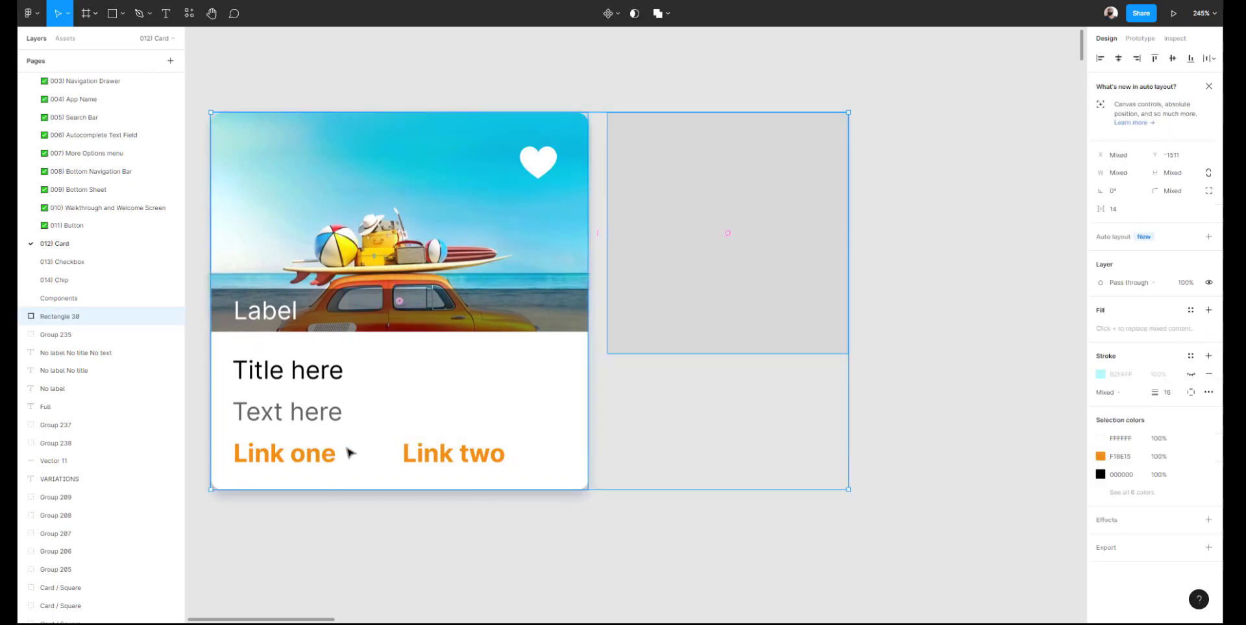
key(shift+2)
click(717, 63)
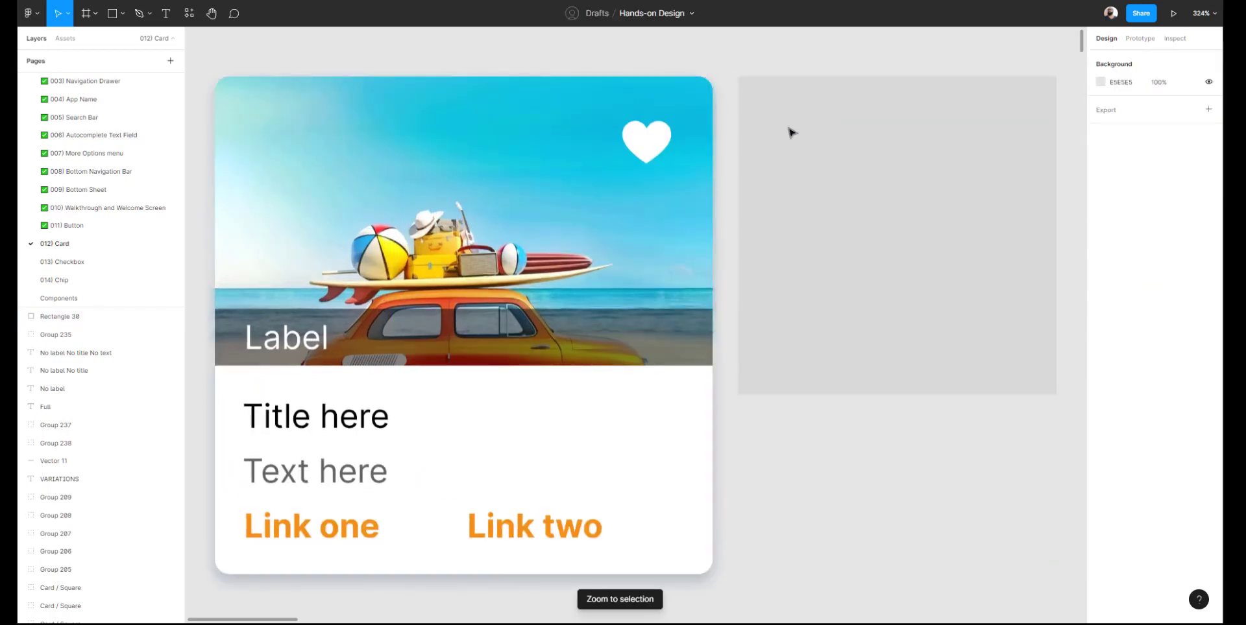
click(791, 133)
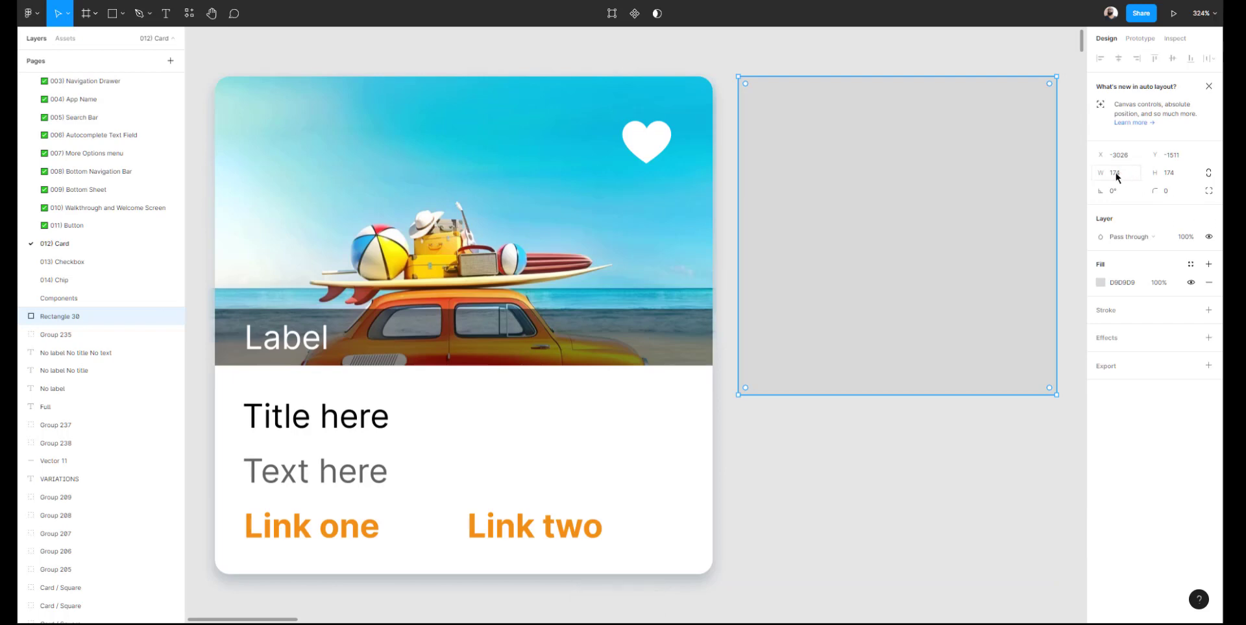
click(582, 194)
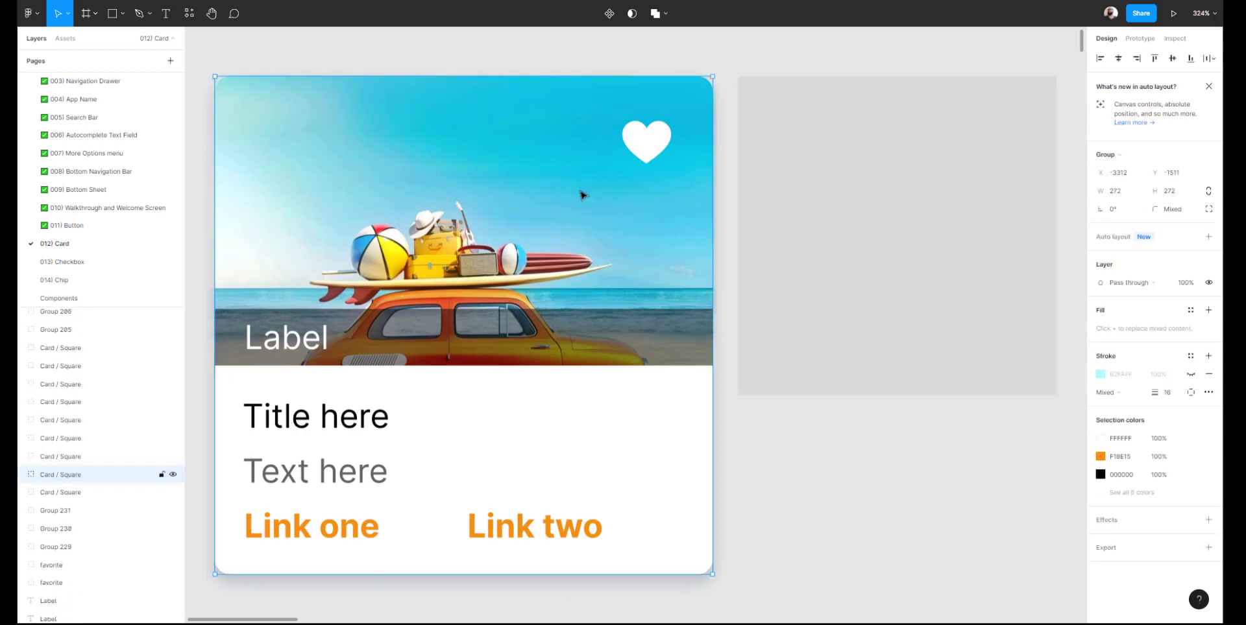
Lock the rectangle's proportions and set its width to 272, making a 272 × 272 square
click(844, 213)
click(1116, 172)
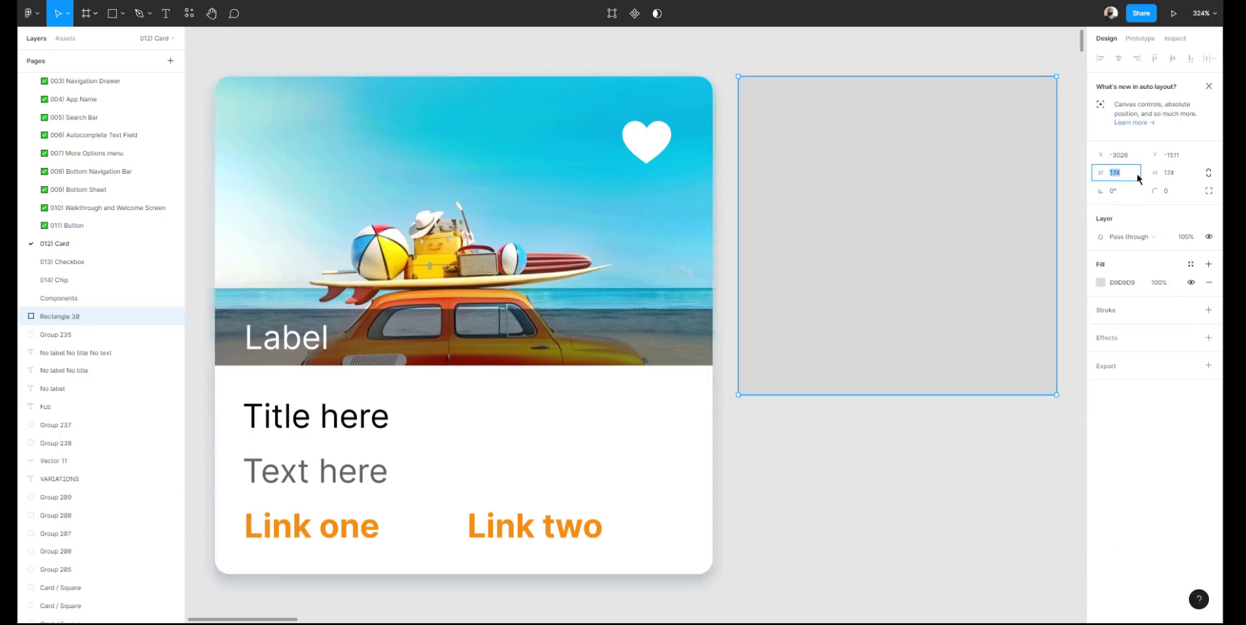
click(1208, 174)
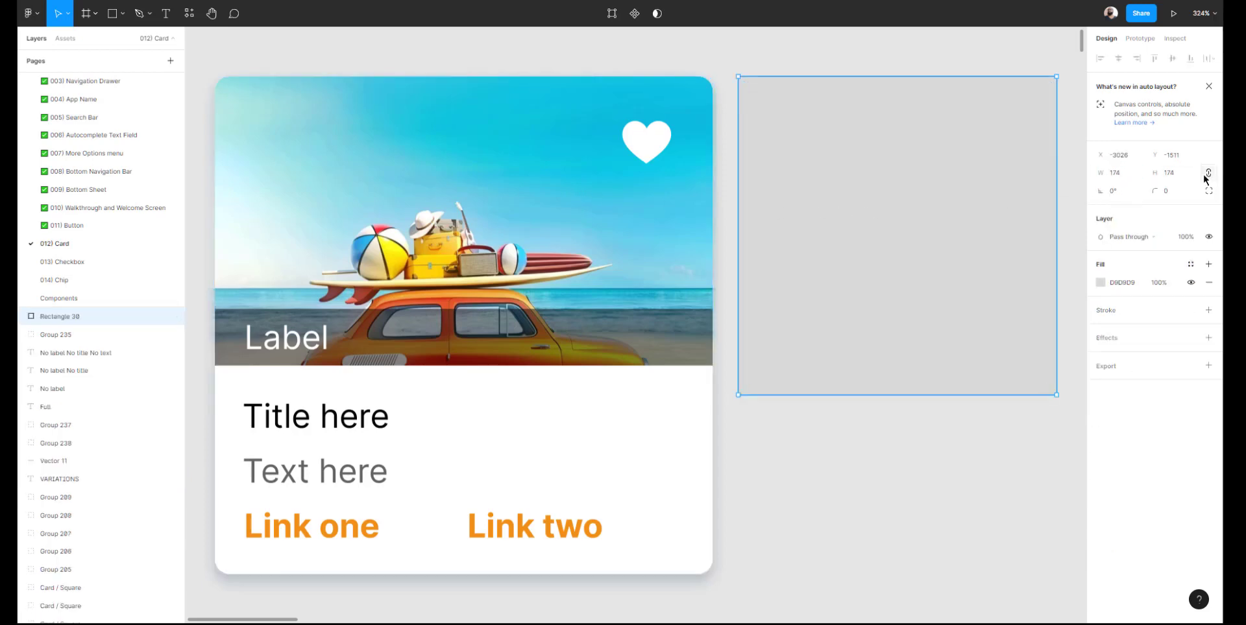
click(1130, 177)
text(272)
key(Tab)
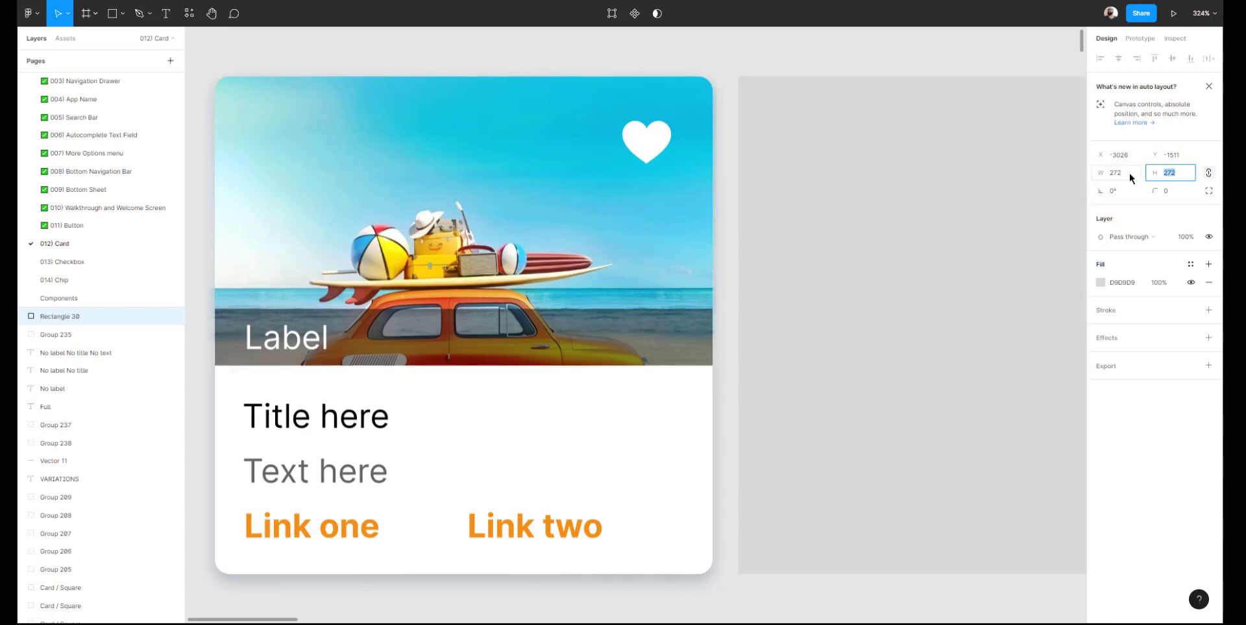
drag(637, 55, 806, 194)
key(shift+2)
click(700, 63)
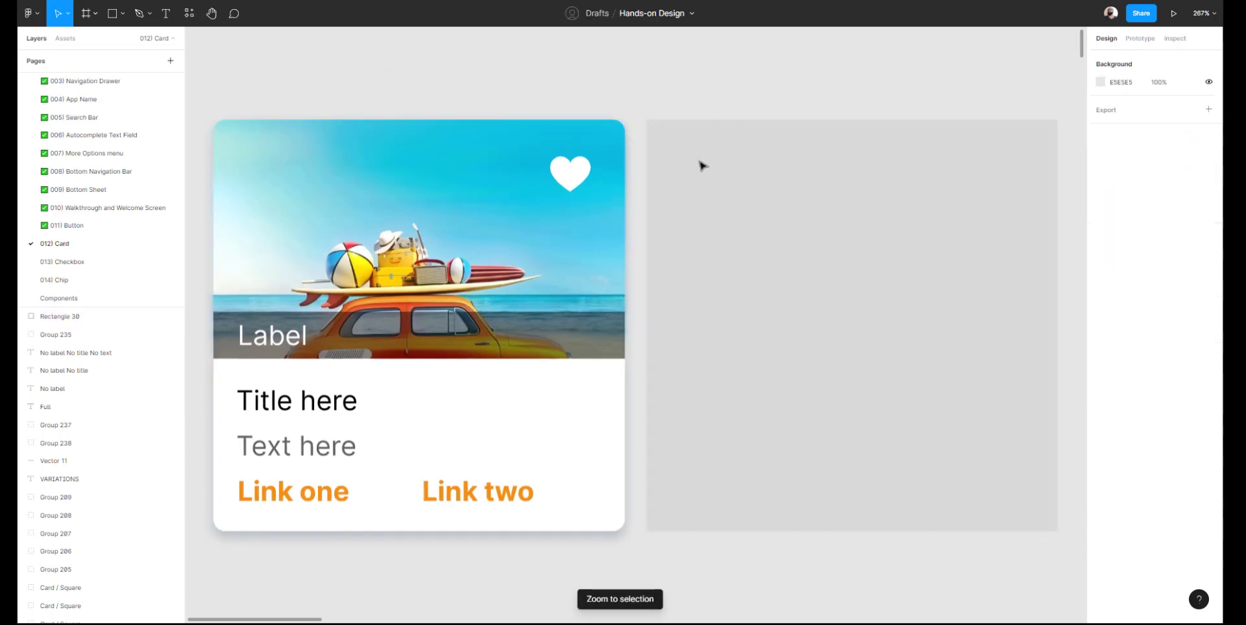
click(699, 163)
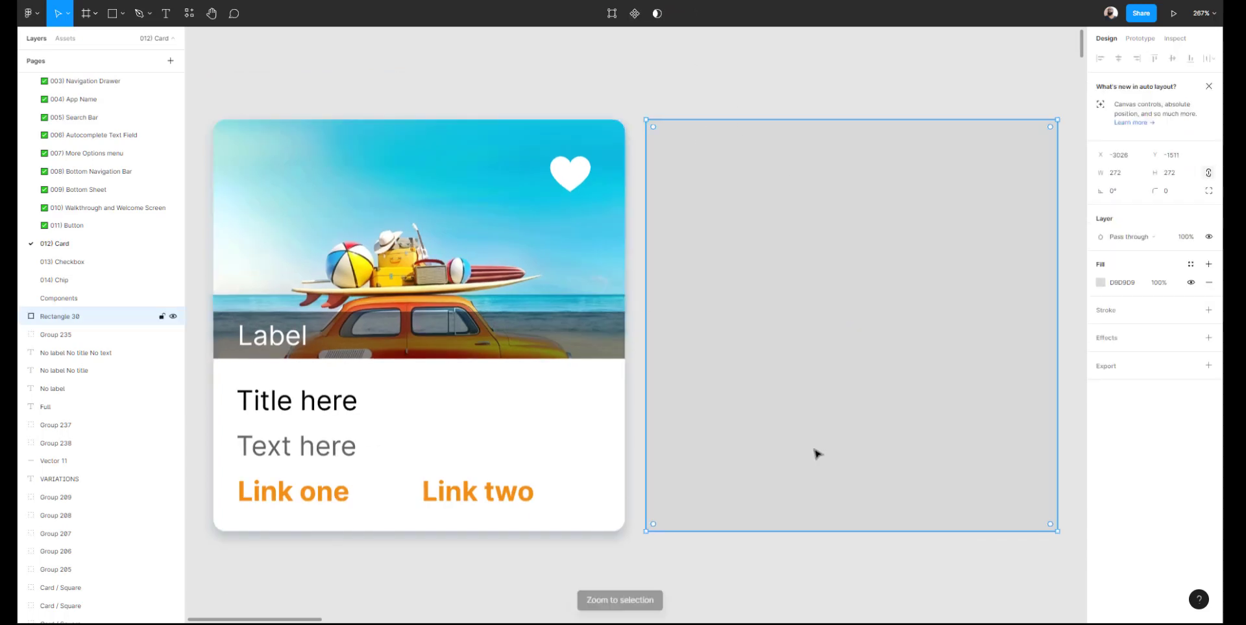
Give the square a white FFFFFF fill and a corner radius of 8
click(1097, 280)
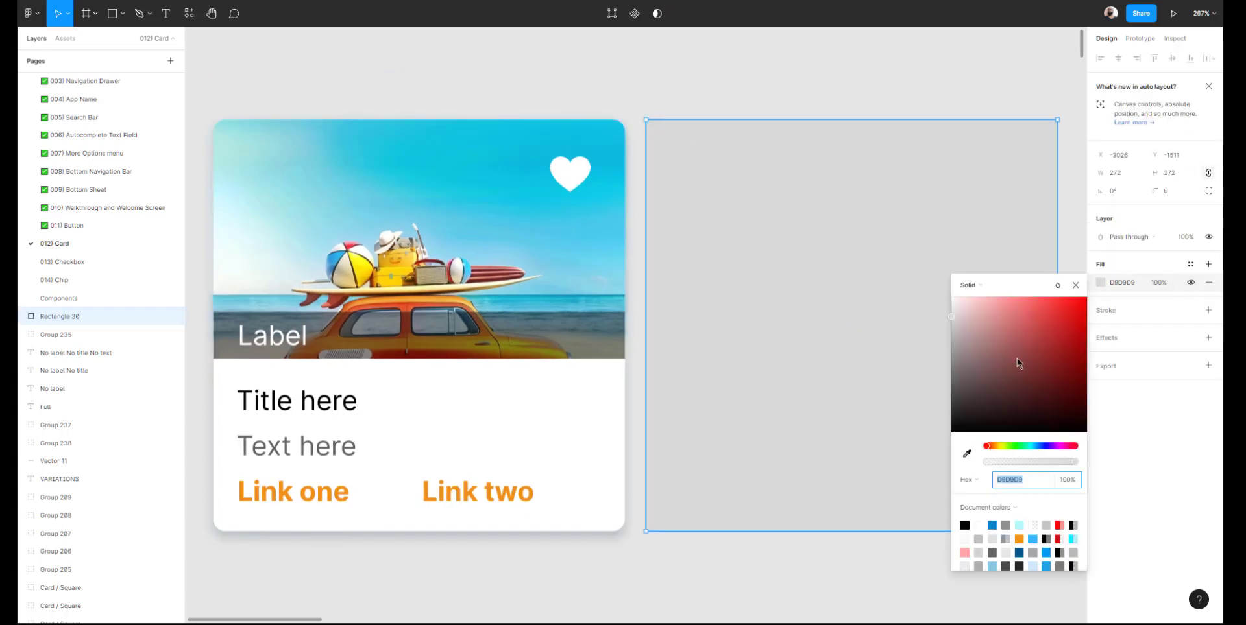
drag(1017, 356, 862, 219)
click(779, 74)
click(703, 180)
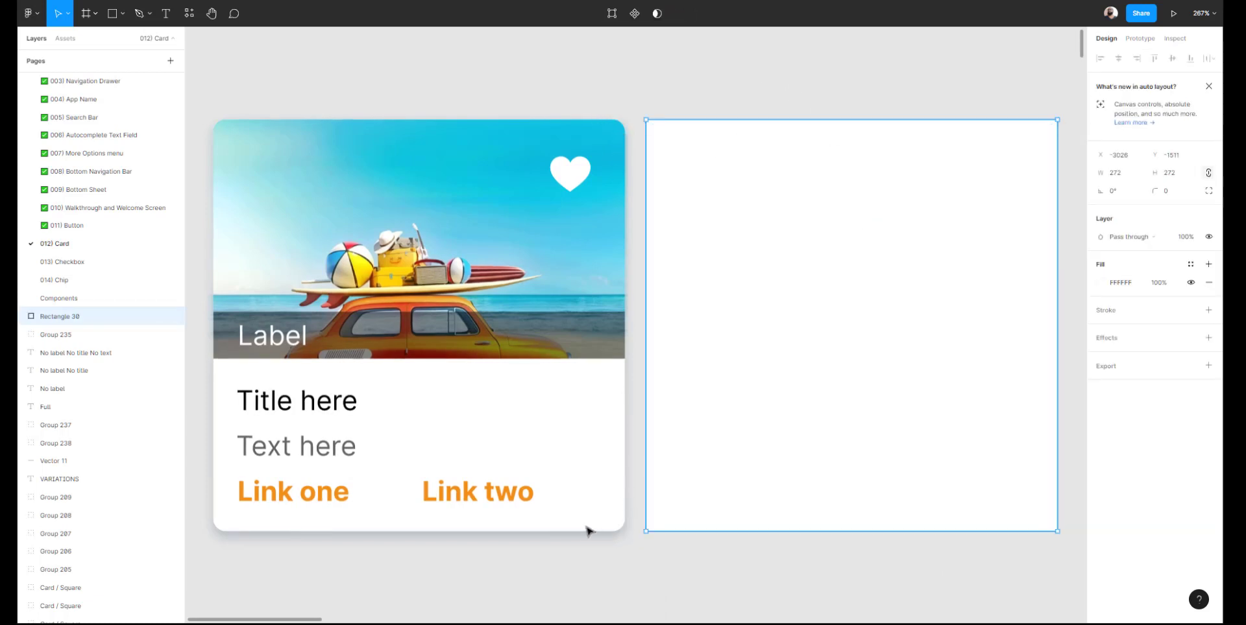
click(1166, 195)
key(Return)
Add a drop shadow with 24% opacity and blur 8 to the white square
click(1113, 341)
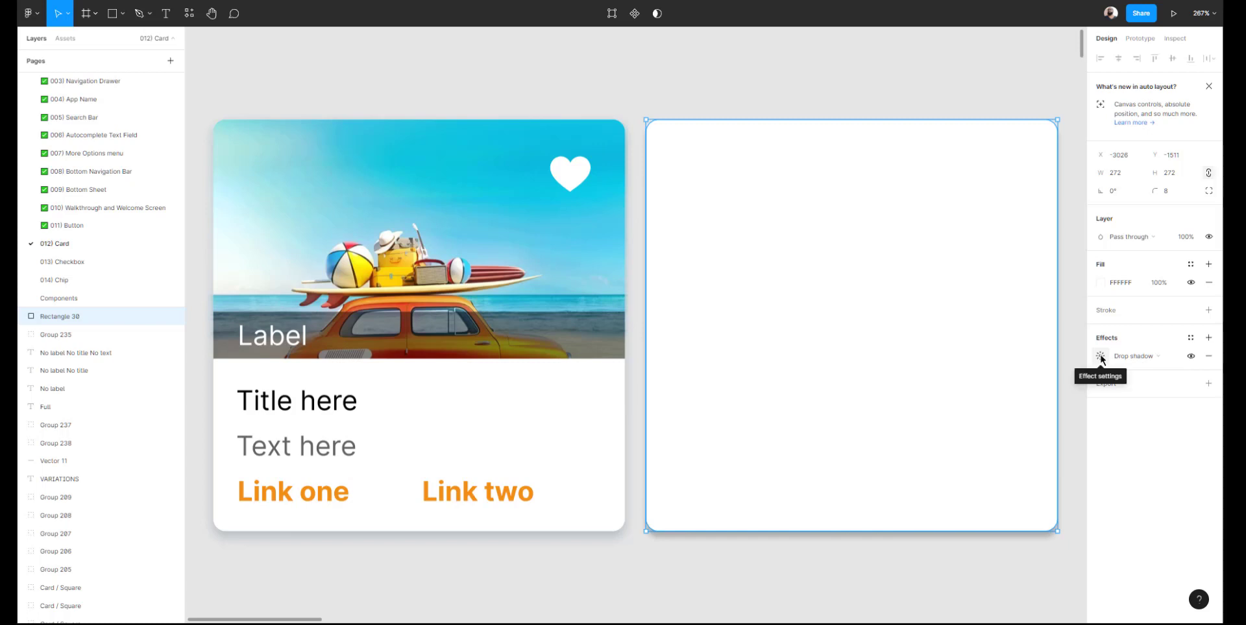
click(1101, 358)
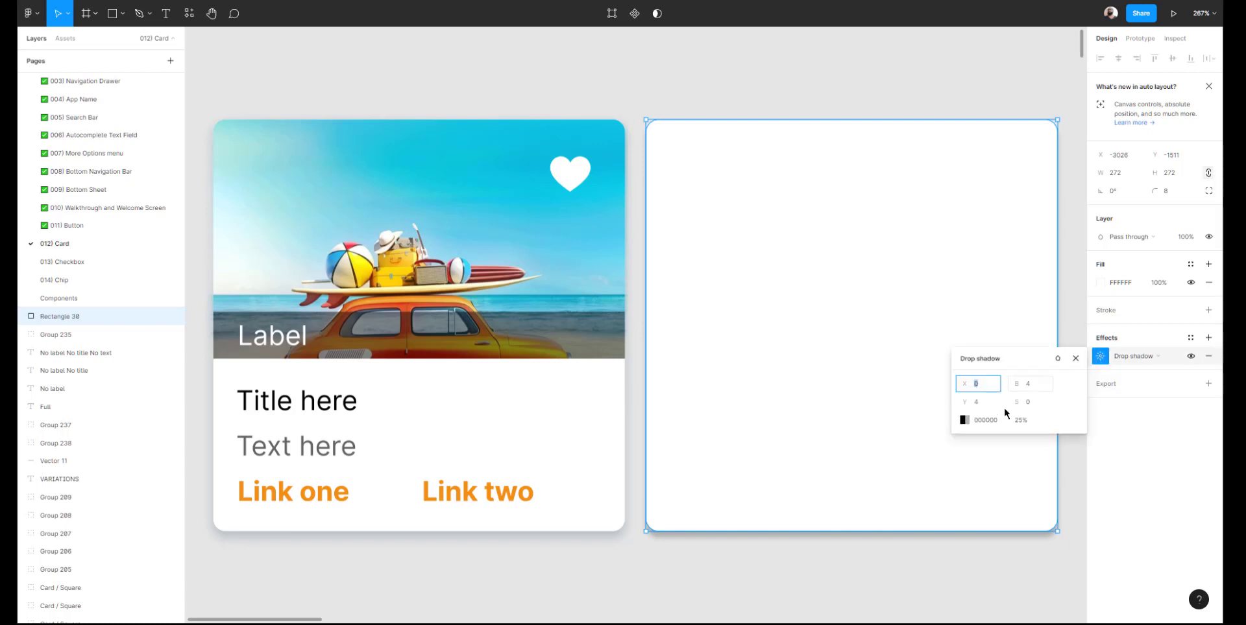
click(1020, 420)
text(24)
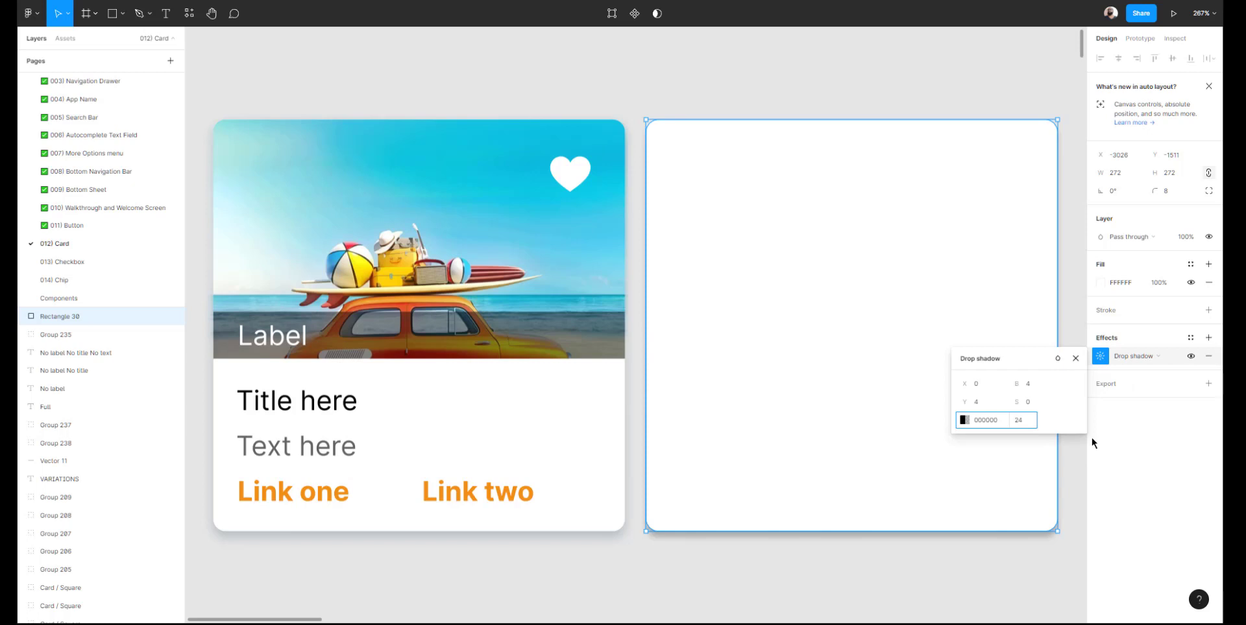
click(1046, 389)
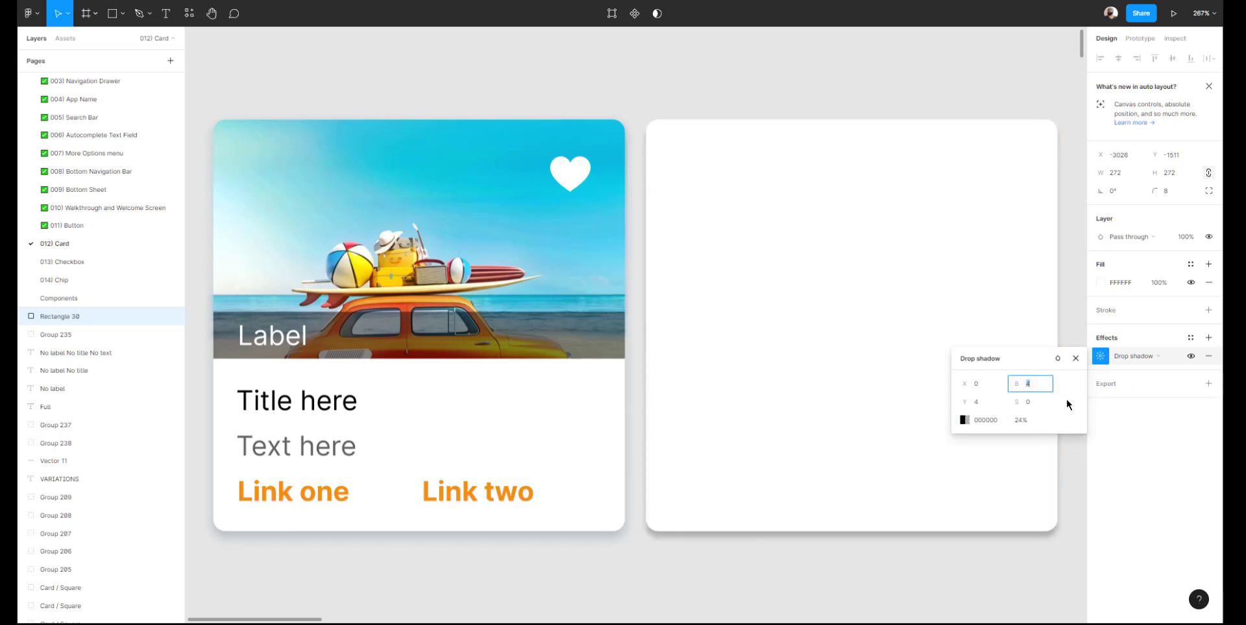
text(8)
key(Return)
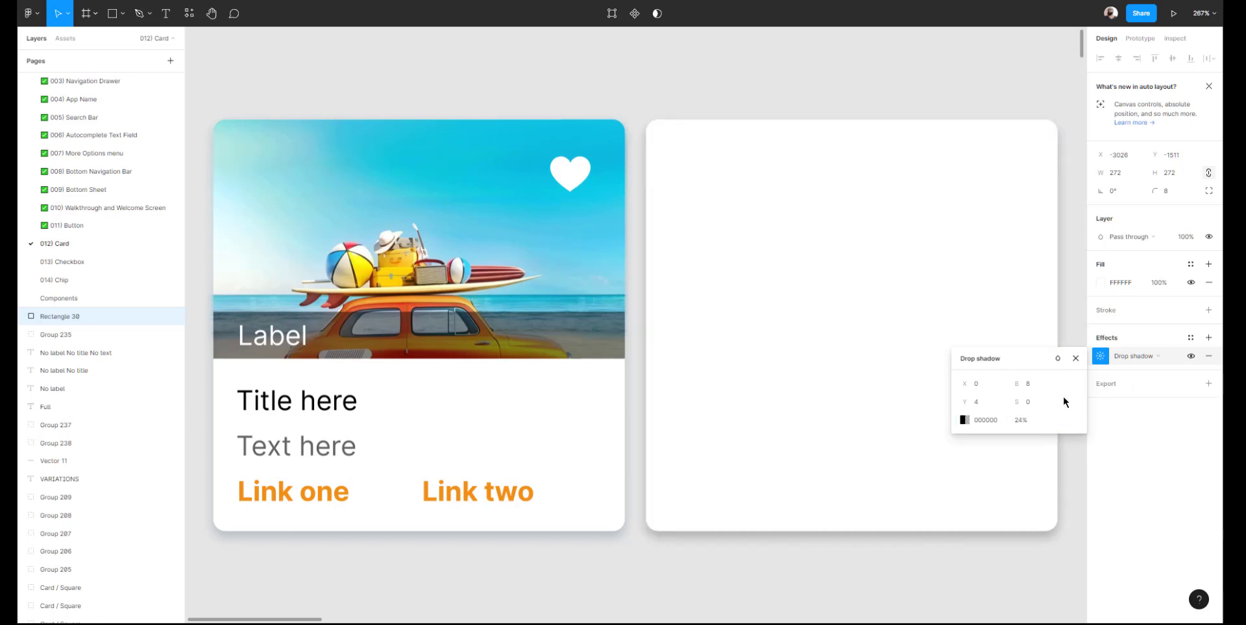
click(753, 62)
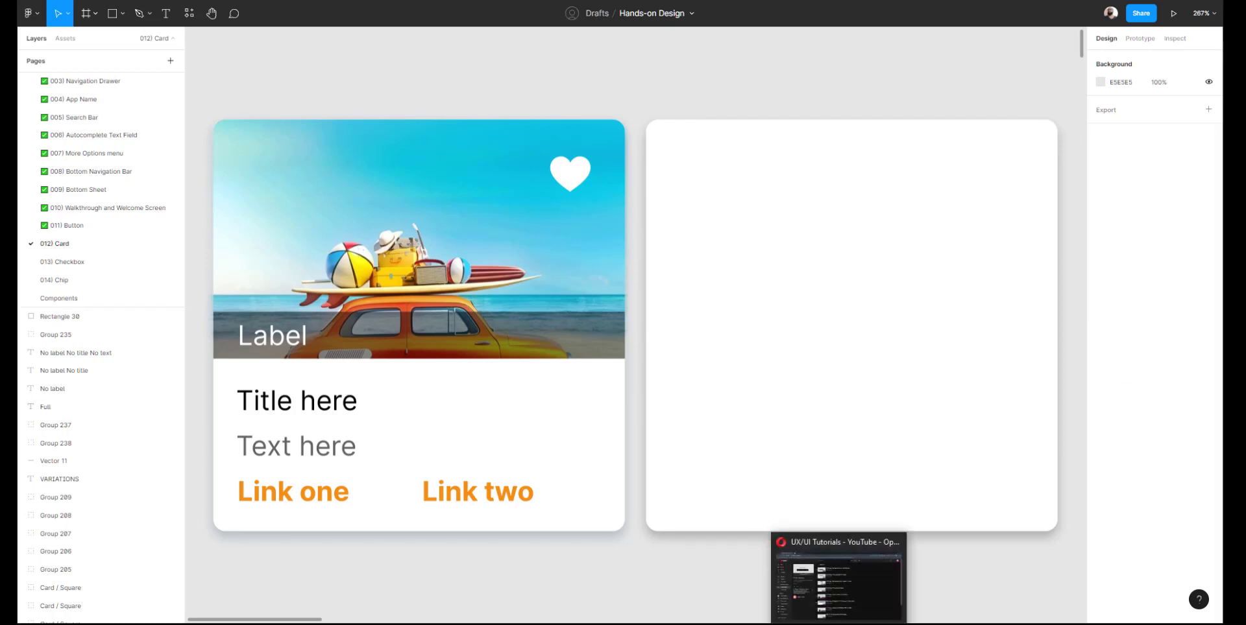
Switch to YouTube and go to your own channel page from the account menu
click(839, 588)
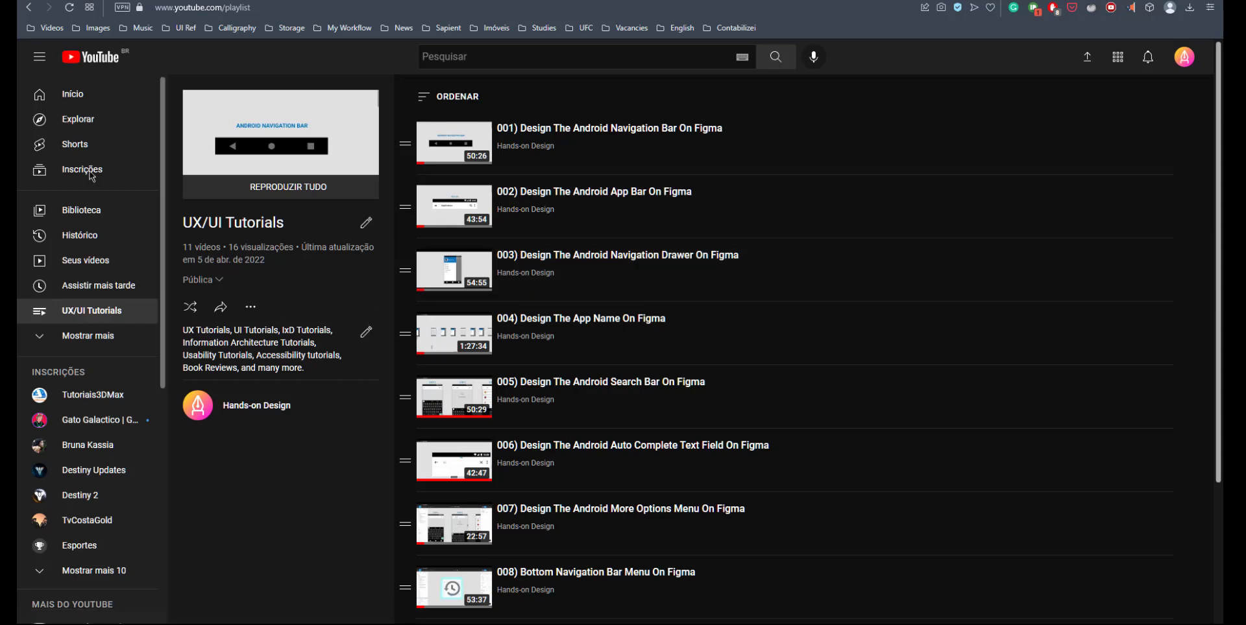
click(85, 103)
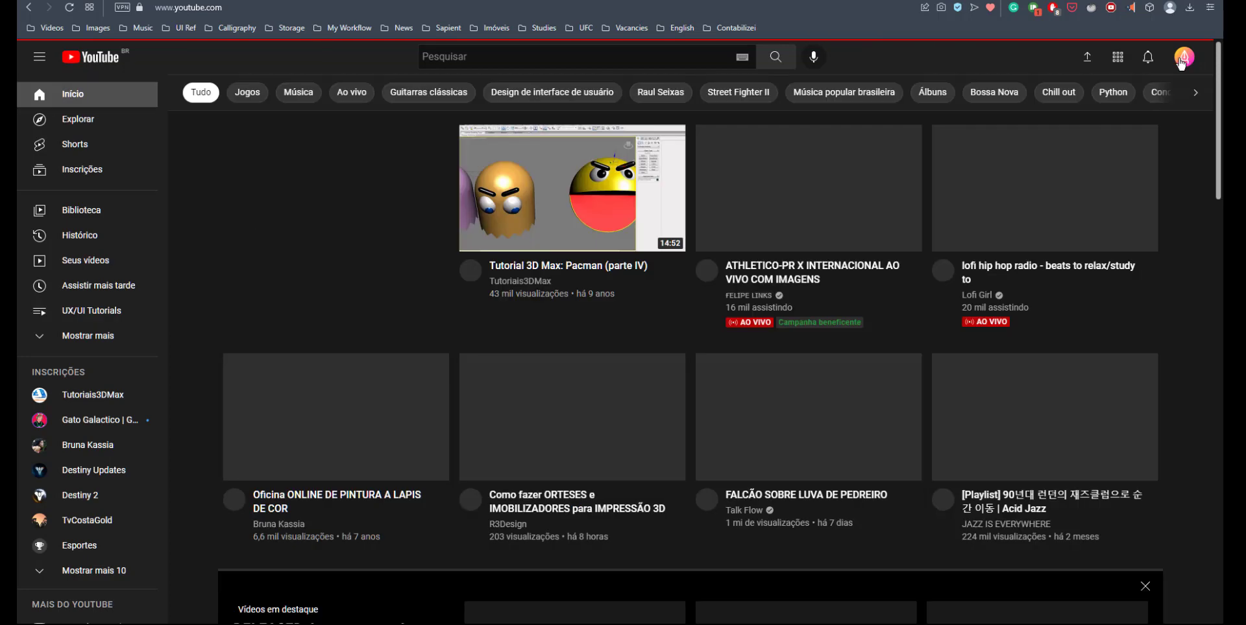
click(1182, 60)
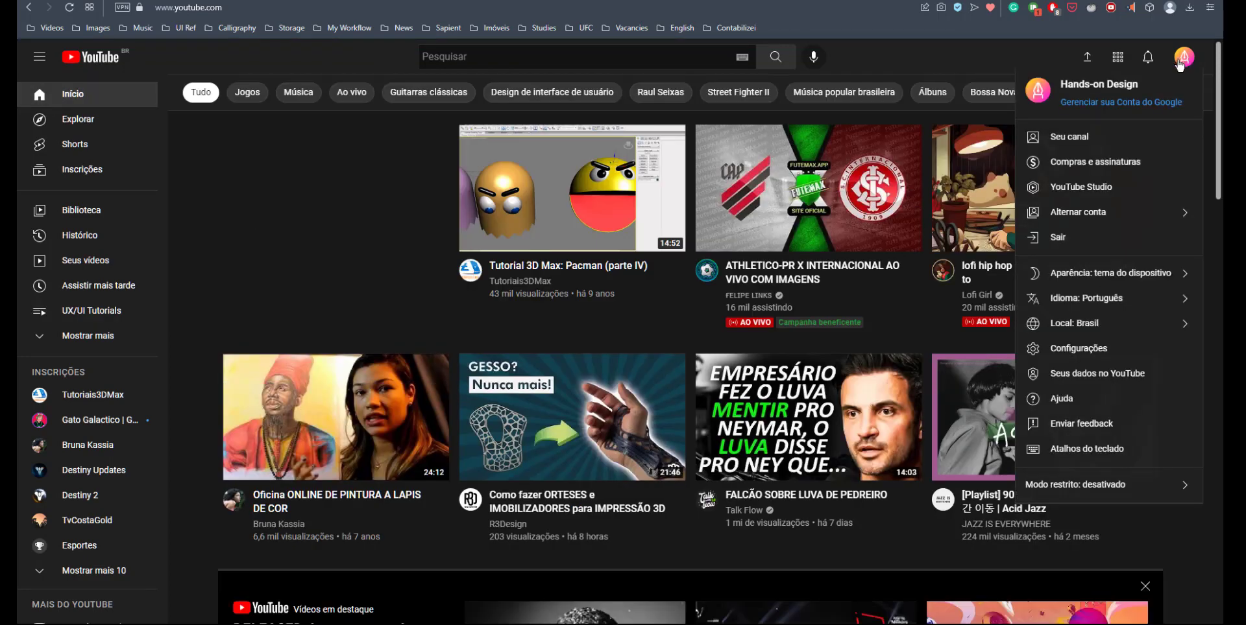
click(1088, 140)
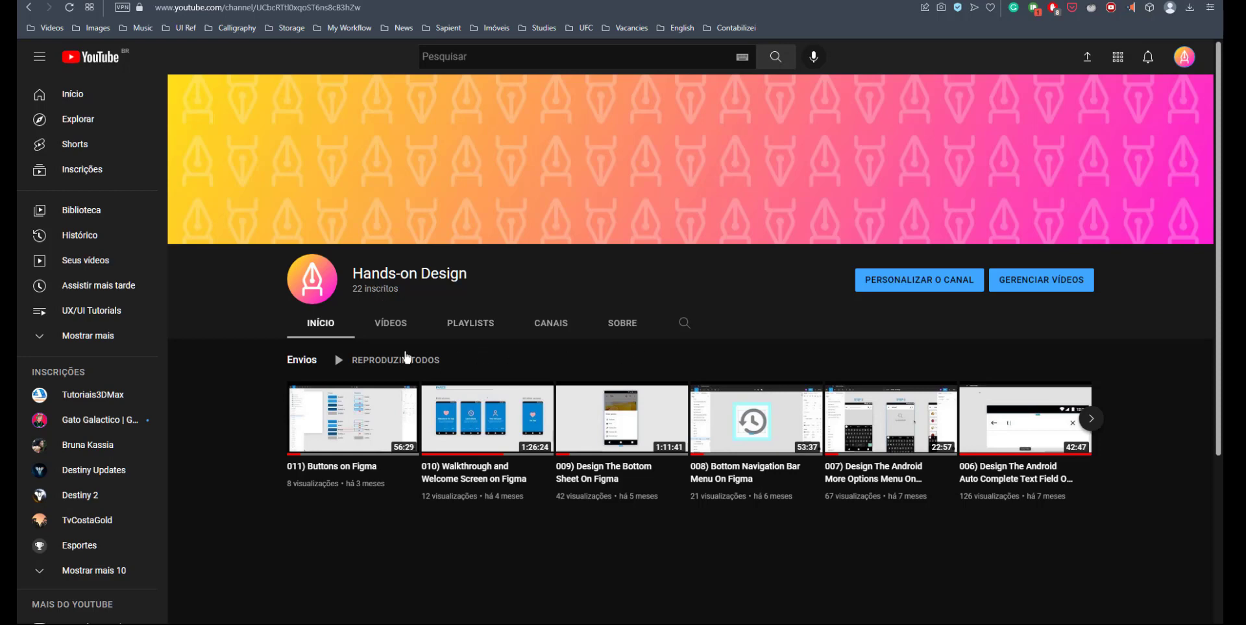
Open the channel's VÍDEOS tab and scroll through the Figma tutorial uploads
click(393, 326)
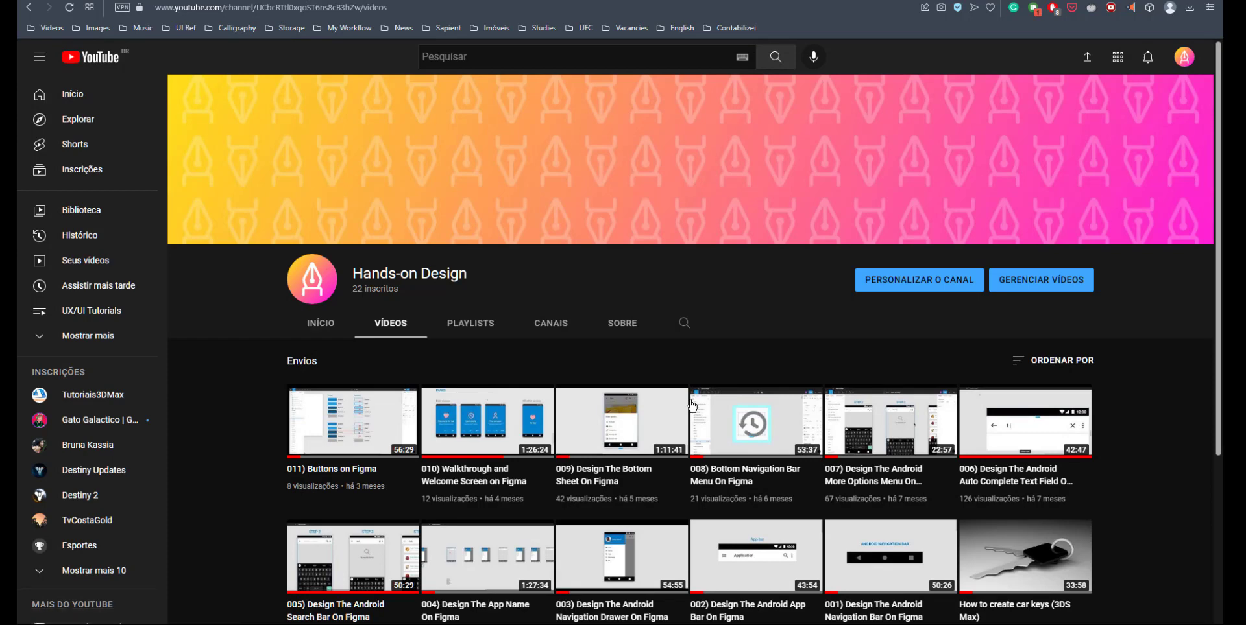
scroll(691, 405, down, 1)
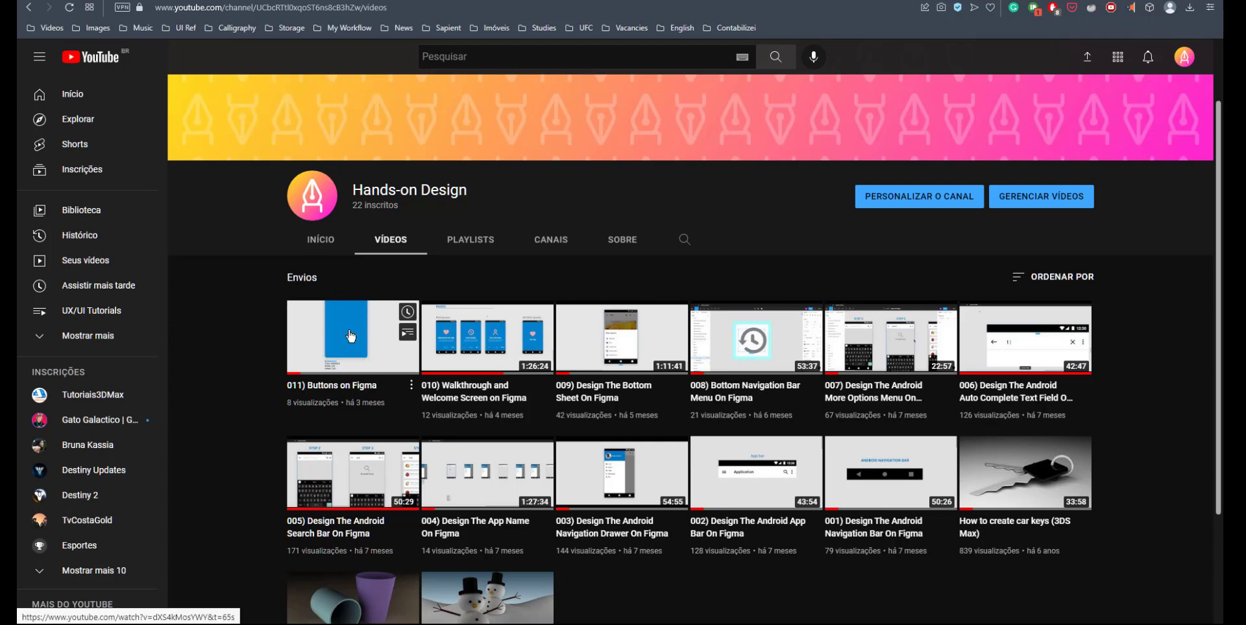
scroll(797, 415, down, 1)
scroll(797, 415, down, 2)
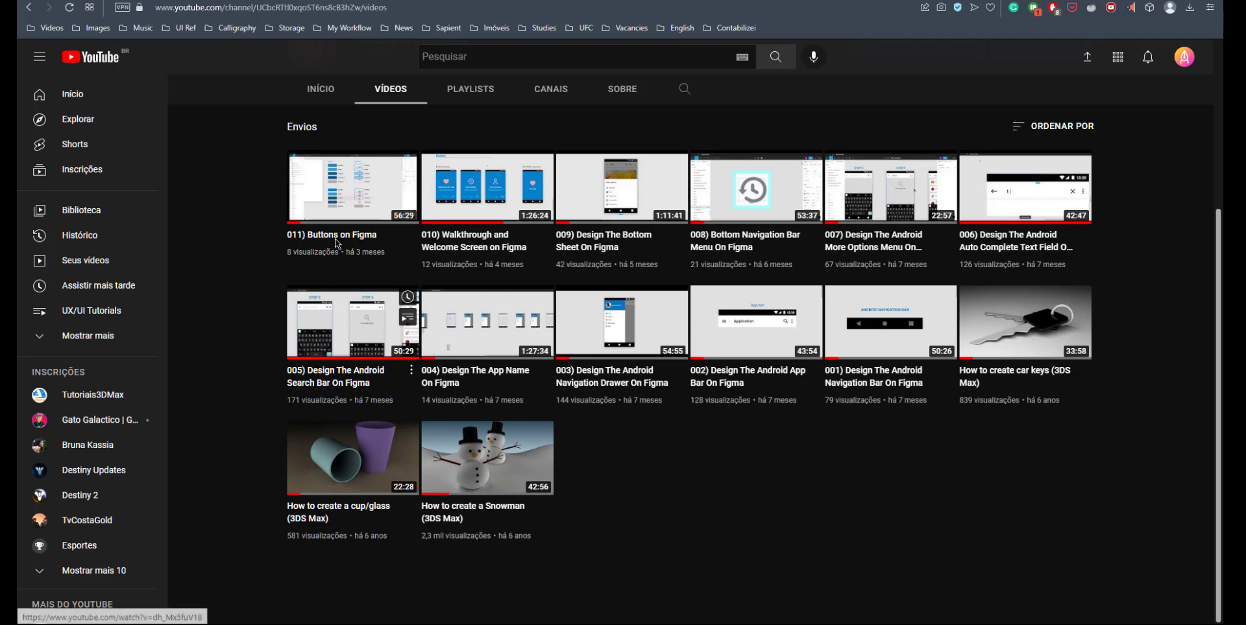
scroll(425, 251, up, 3)
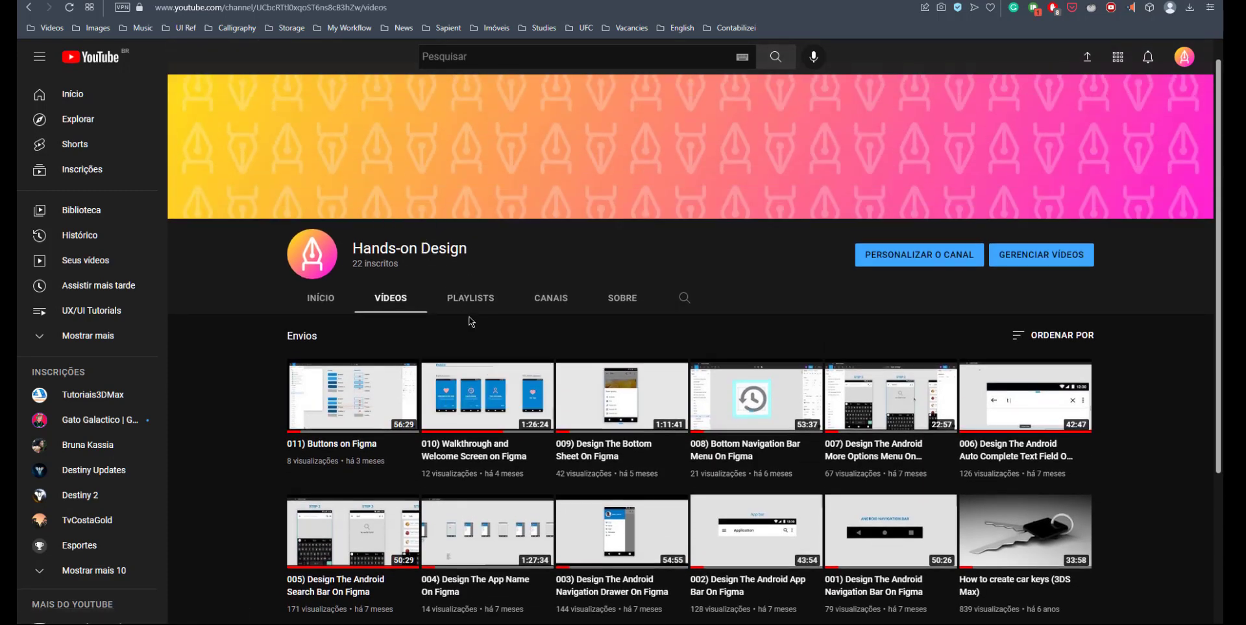
Open the channel's UX/UI Tutorials playlist and scroll through its 11 videos
click(470, 302)
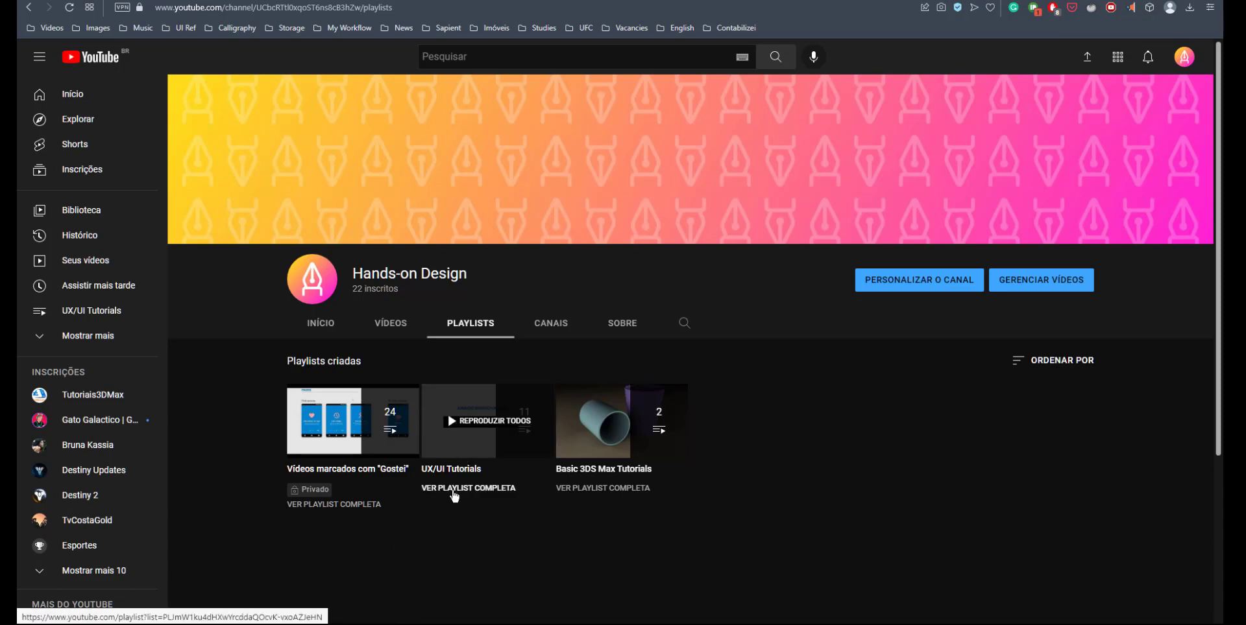
click(454, 489)
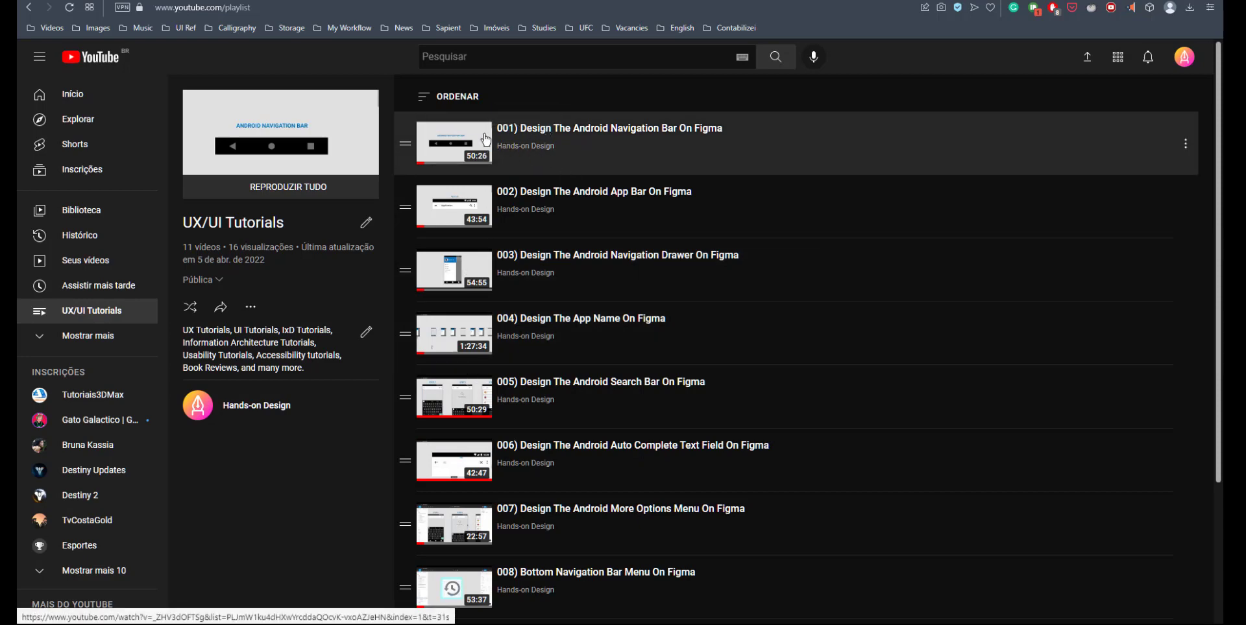
scroll(595, 341, down, 2)
scroll(552, 207, up, 3)
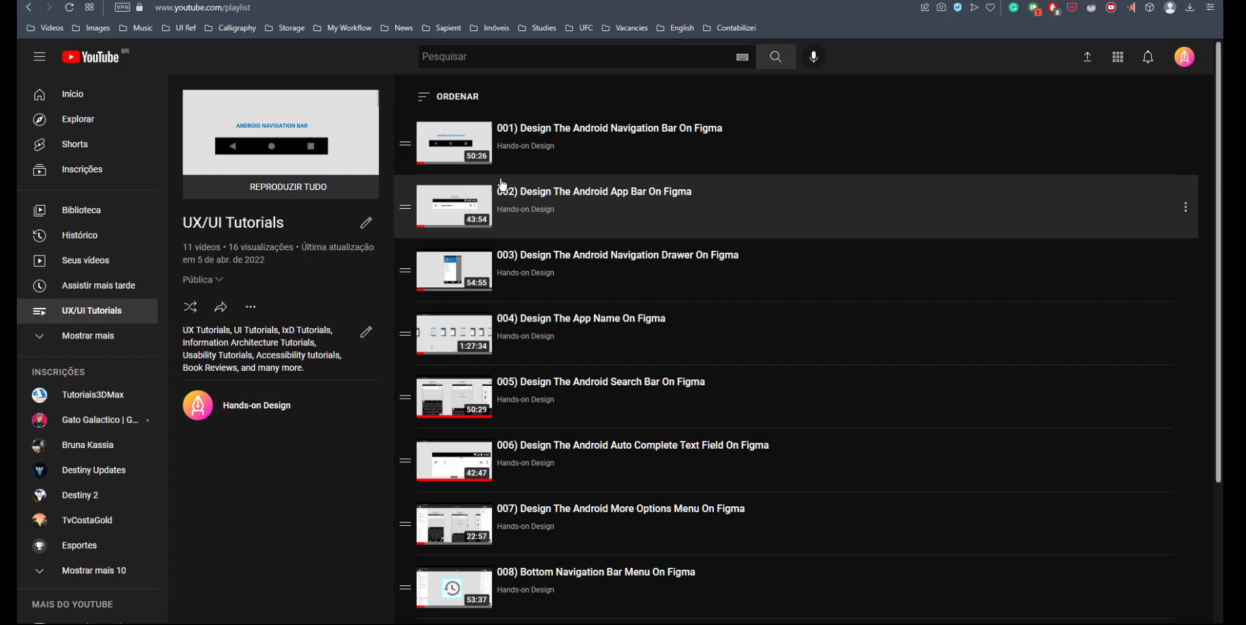
scroll(501, 185, down, 3)
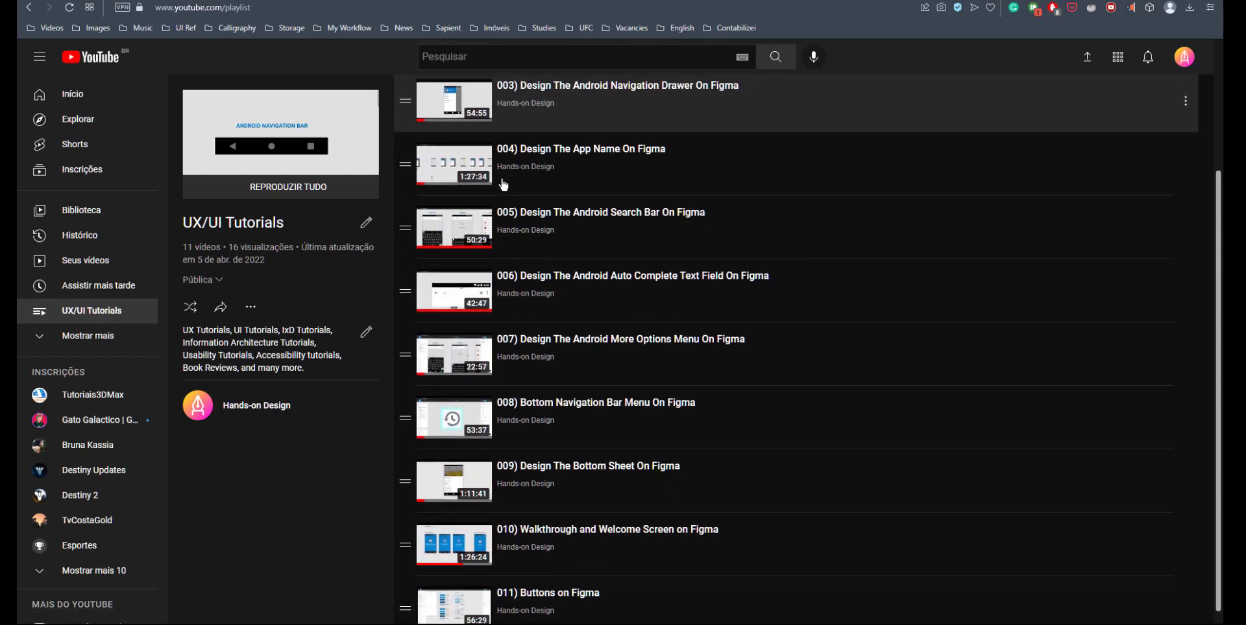
scroll(535, 396, up, 1)
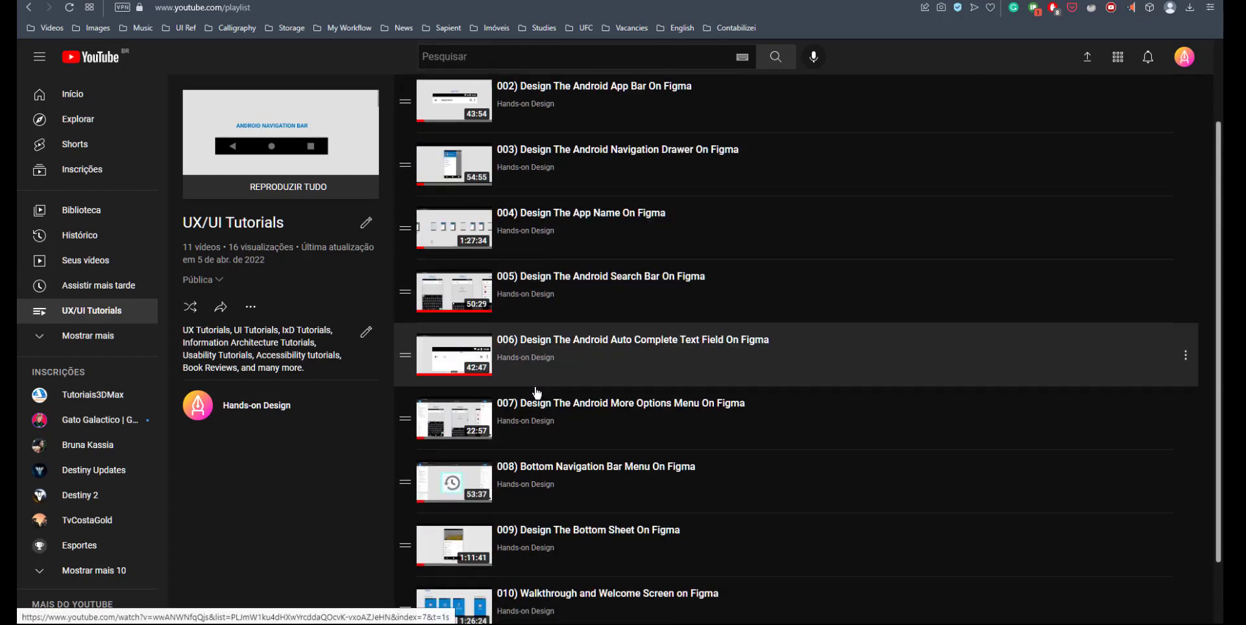
scroll(542, 493, down, 1)
scroll(520, 361, up, 3)
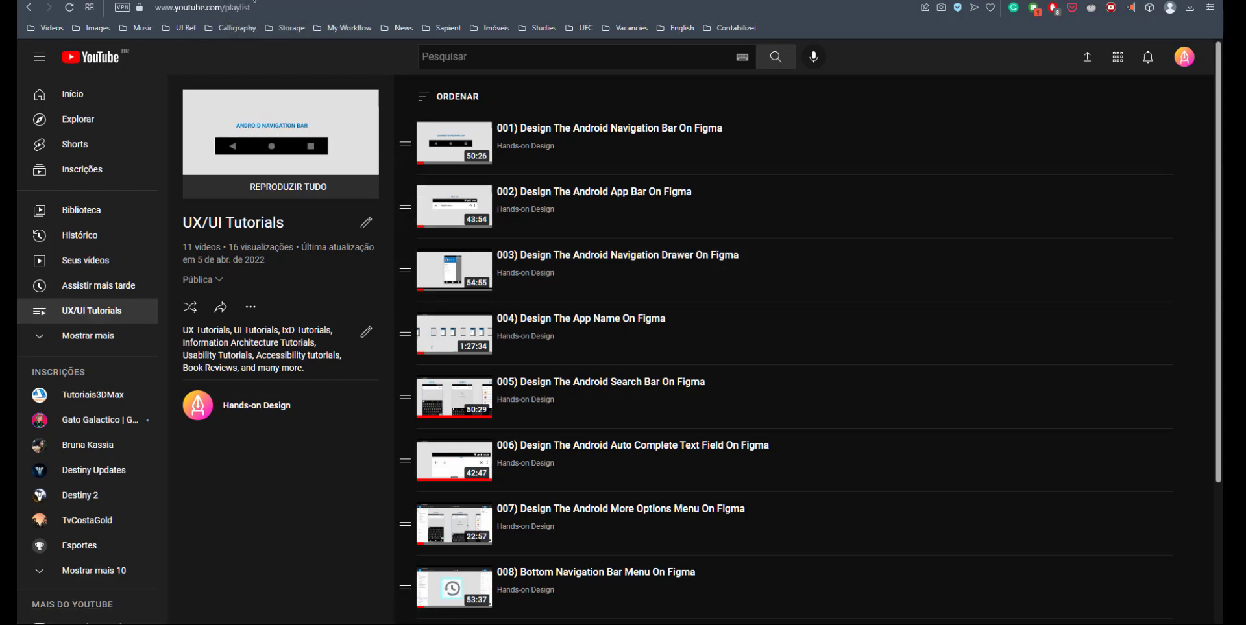
Search Google Images for 'trips' and copy the map, camera and backpack photo
key(ctrl+t)
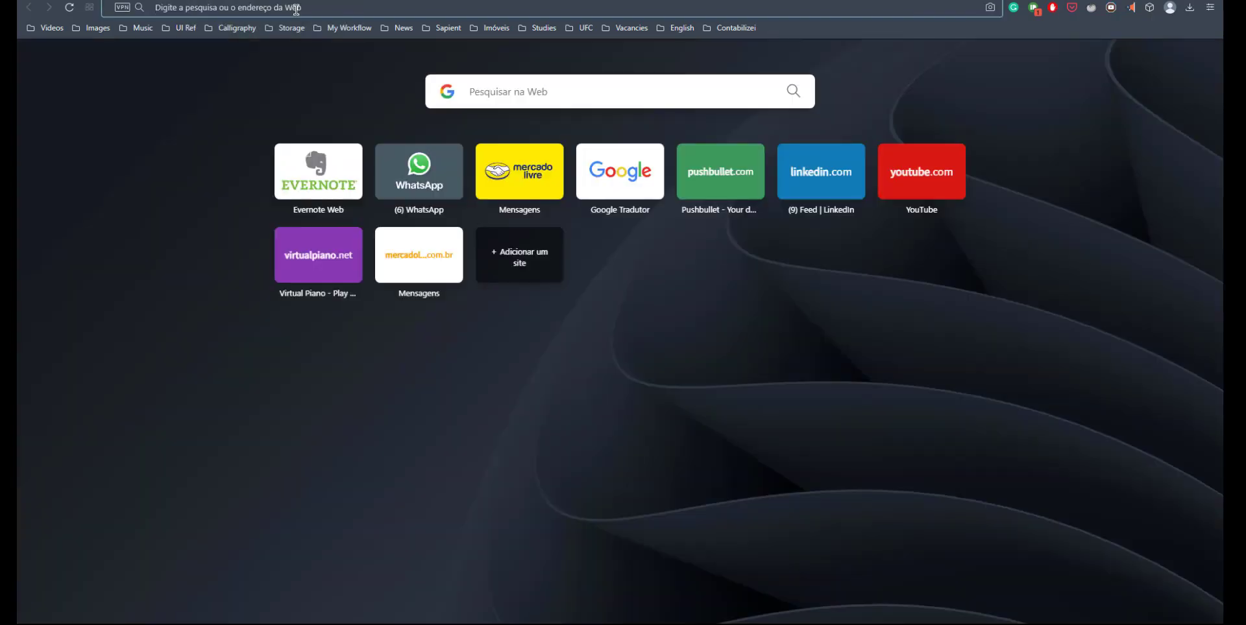
text(trips)
key(Return)
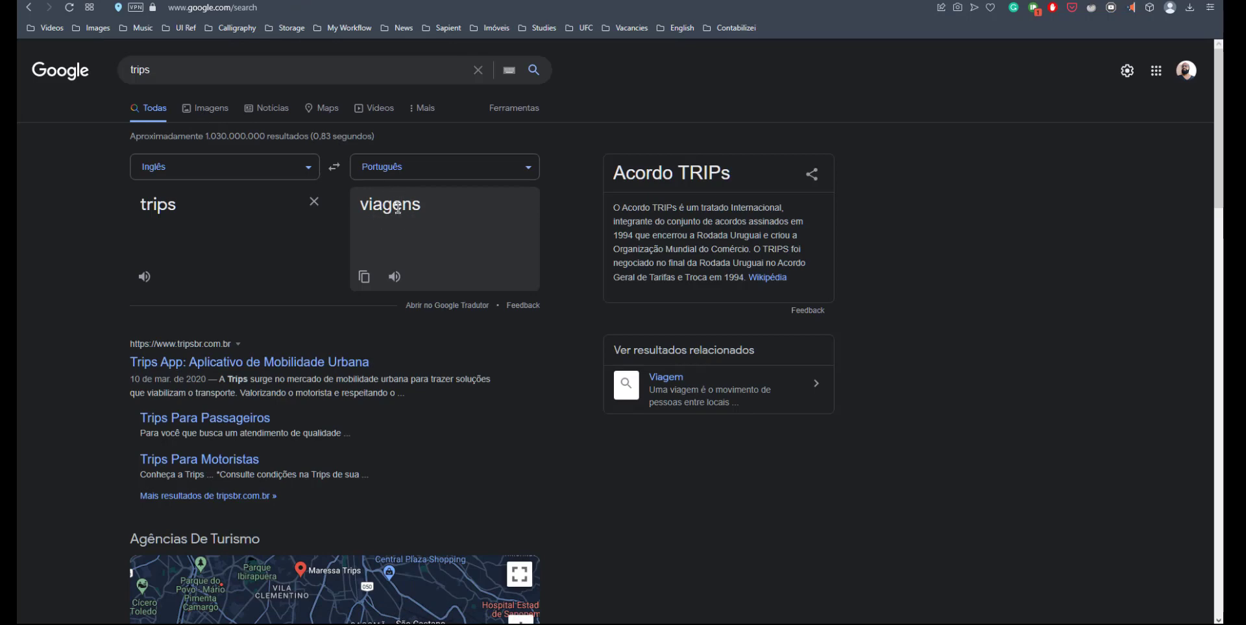
click(210, 111)
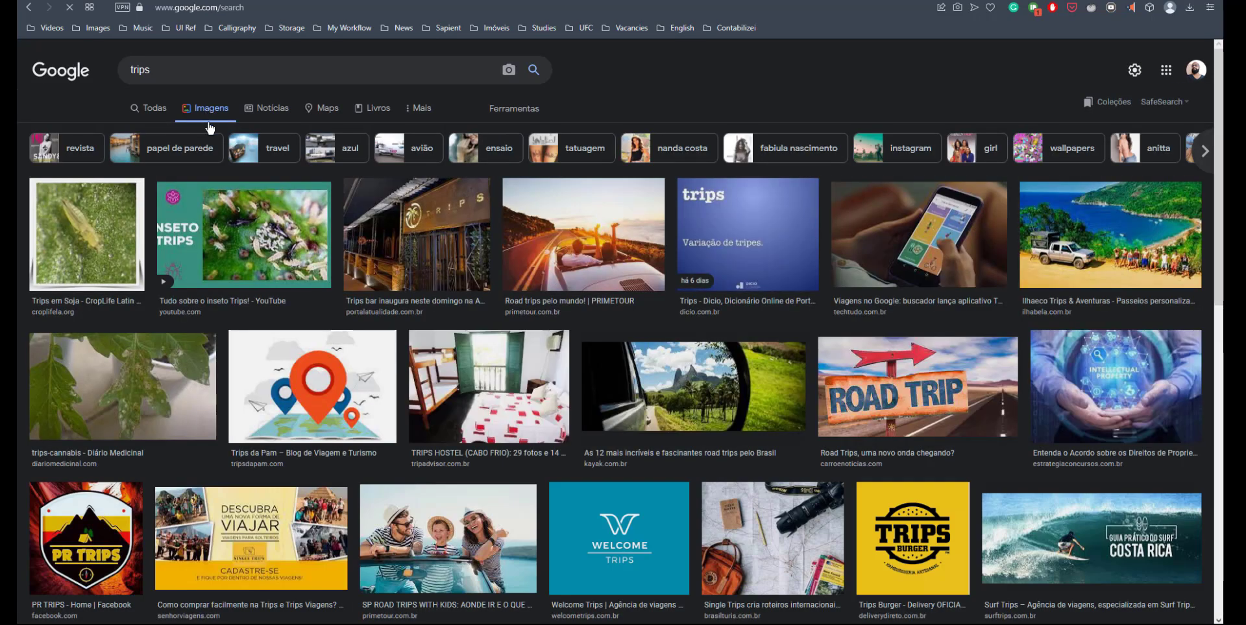
scroll(879, 362, down, 1)
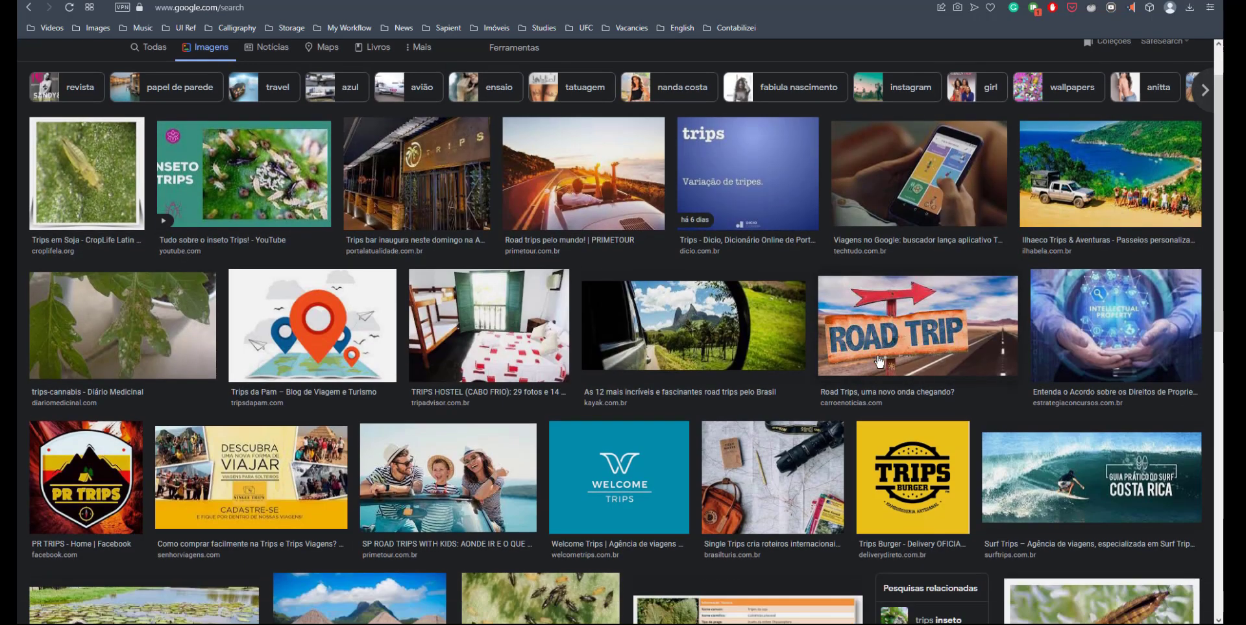
click(776, 430)
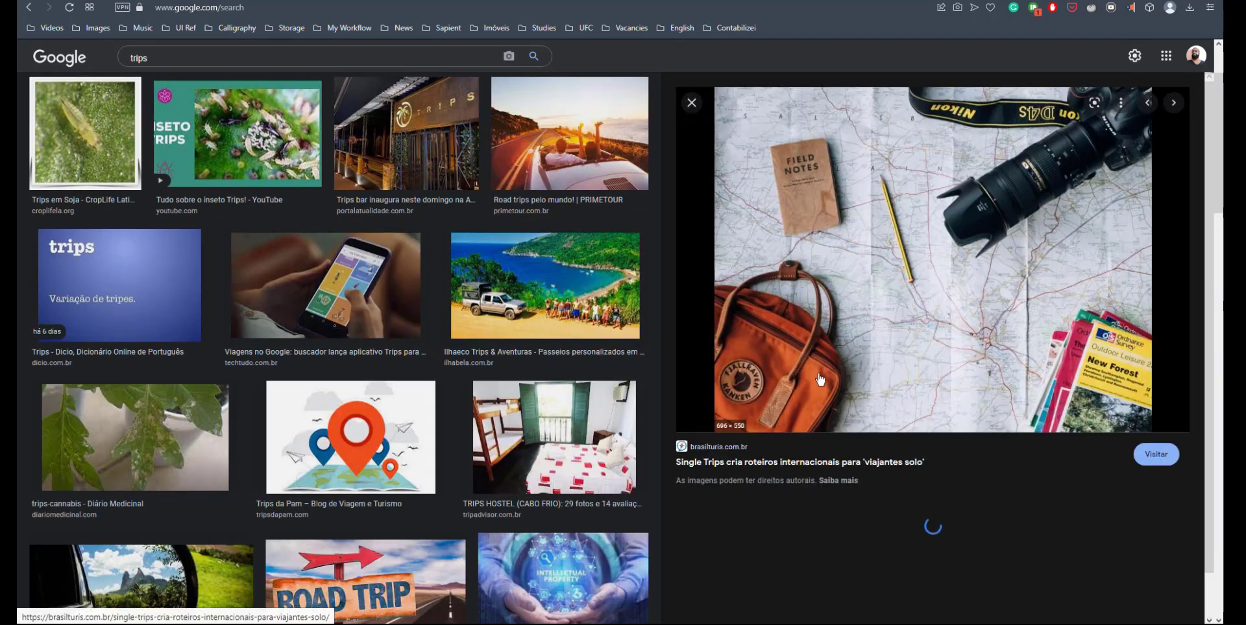
right_click(856, 307)
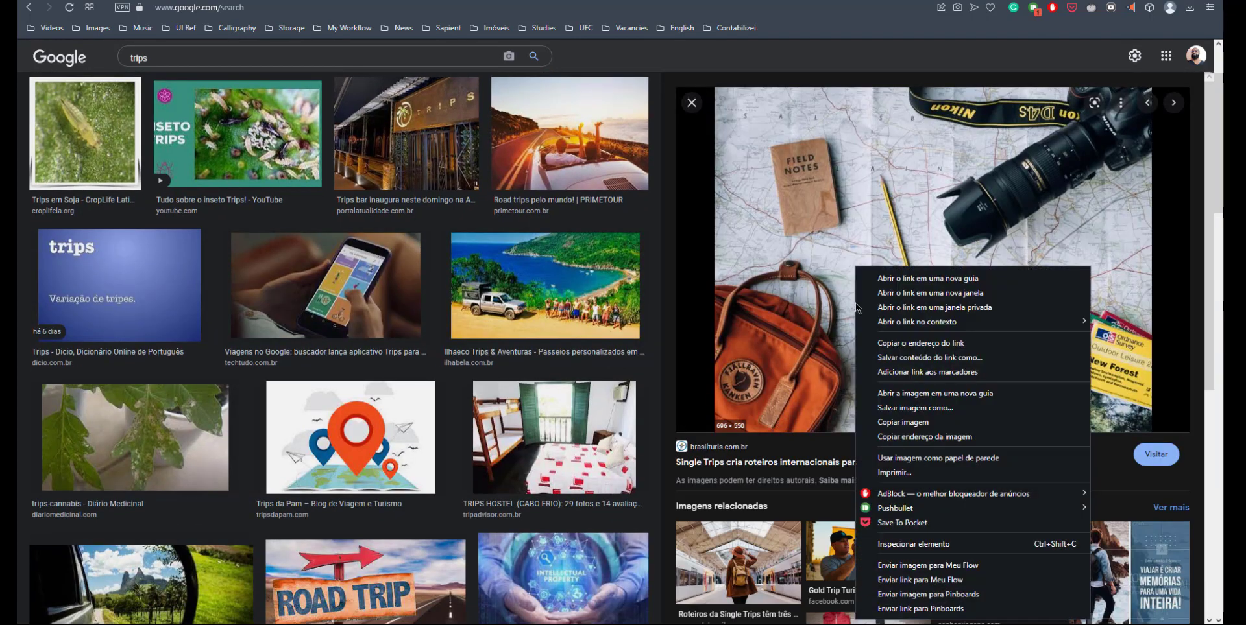
click(921, 423)
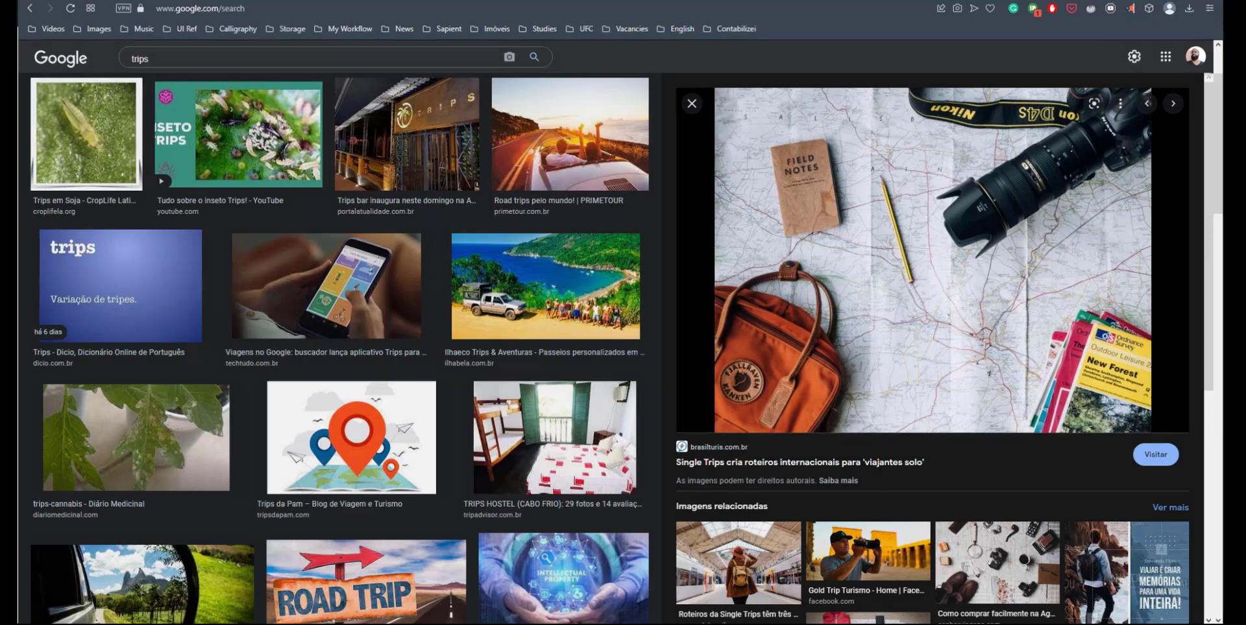
Back in Figma, bring the blank white card into view and select it
key(alt+Tab)
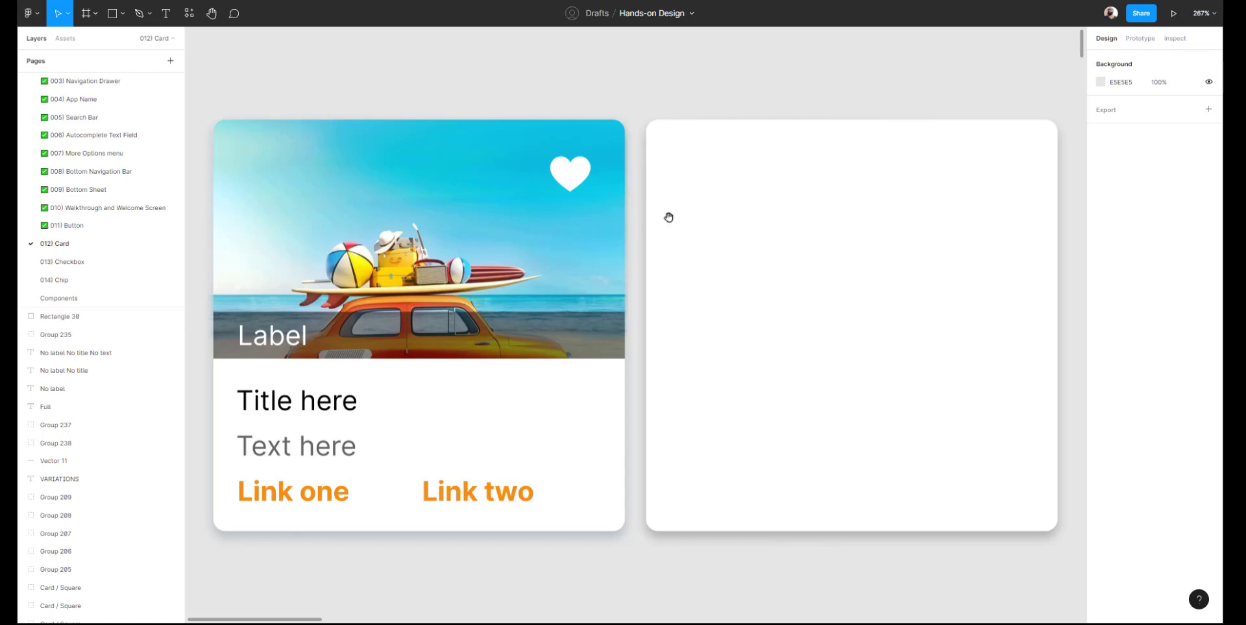
drag(735, 209, 534, 208)
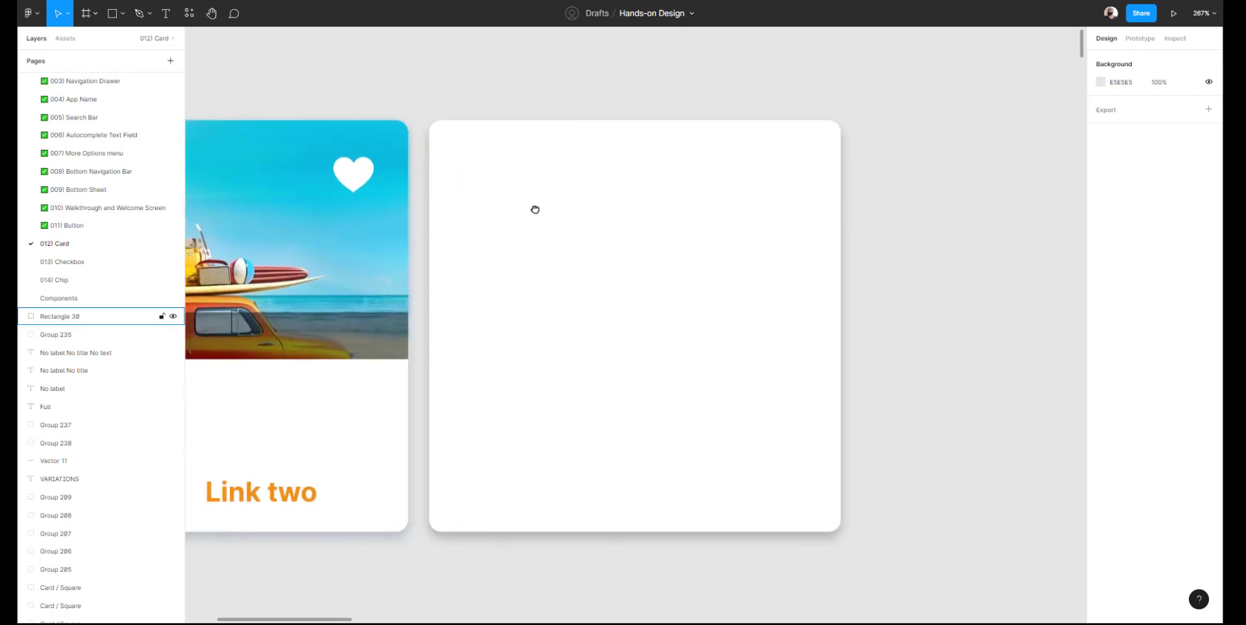
scroll(535, 209, down, 3)
click(512, 217)
Duplicate the blank card and place the copy 14 px to its right
key(ctrl+d)
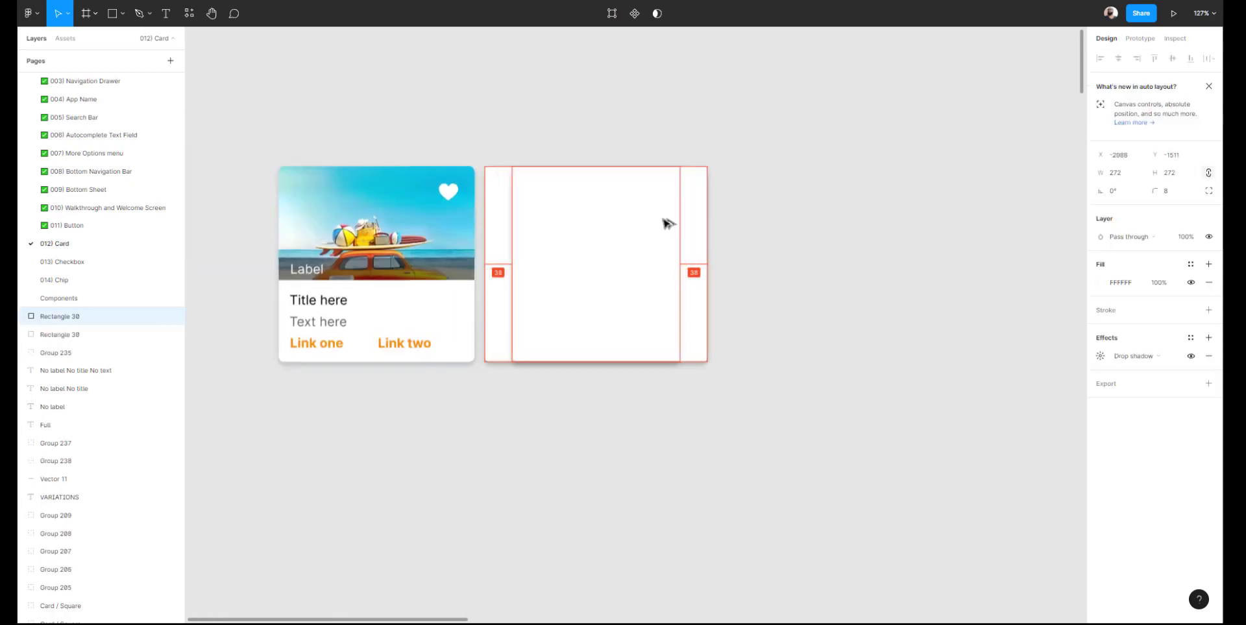
drag(663, 219, 716, 221)
click(339, 119)
Zoom to fit all three cards, then select the new rightmost card
drag(310, 111, 861, 400)
click(896, 392)
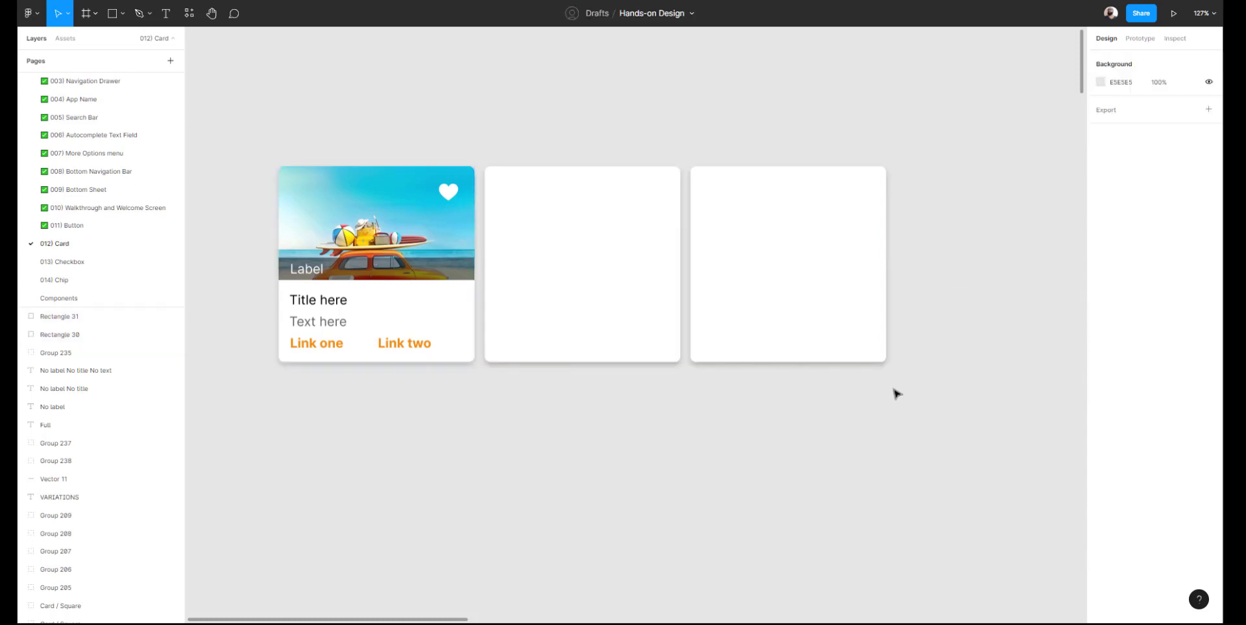
drag(959, 424, 253, 122)
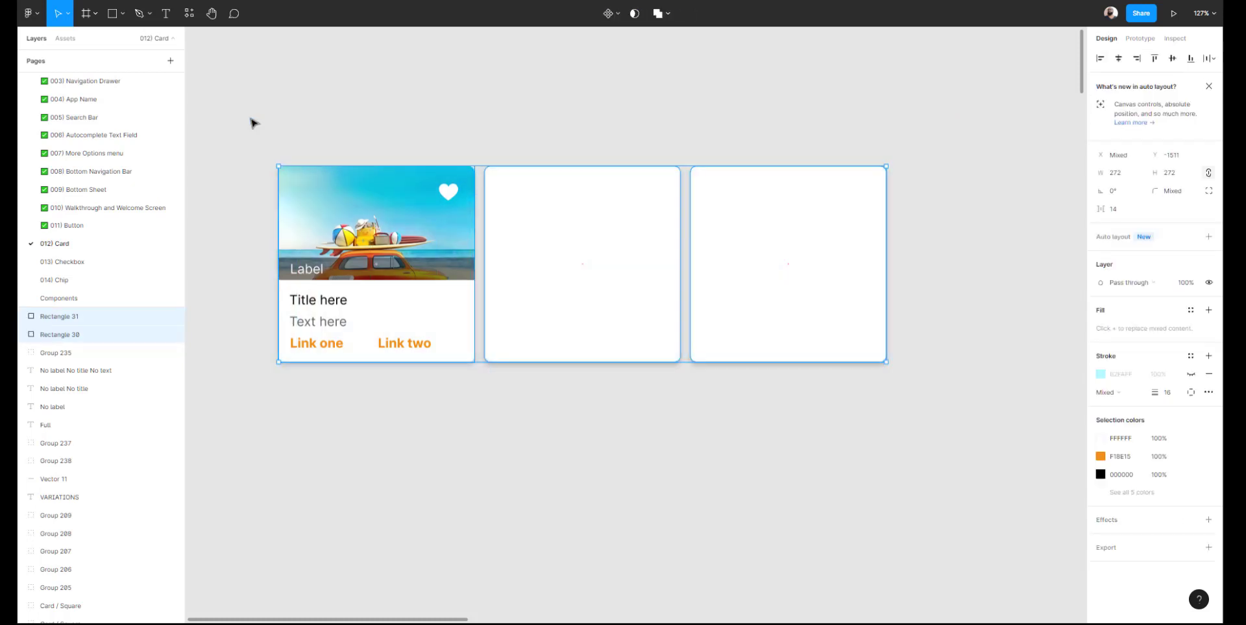
key(shift+2)
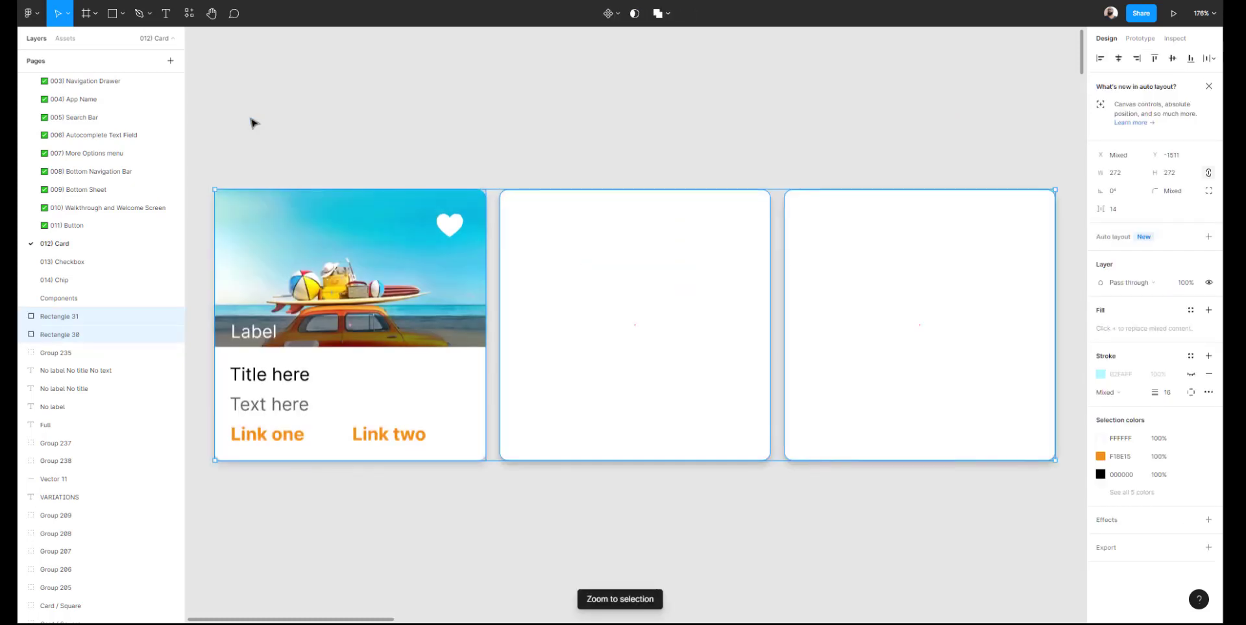
click(485, 98)
click(855, 237)
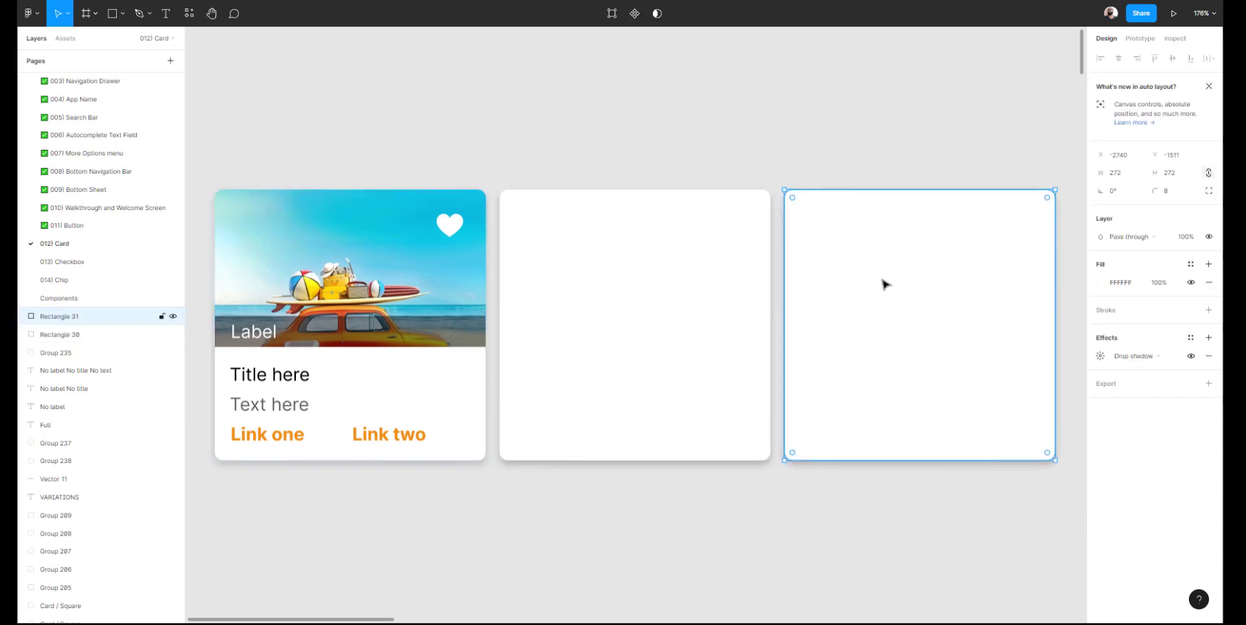
Paste the travel photo as the rightmost card's fill and remove its drop shadow
click(798, 117)
click(859, 266)
key(ctrl+v)
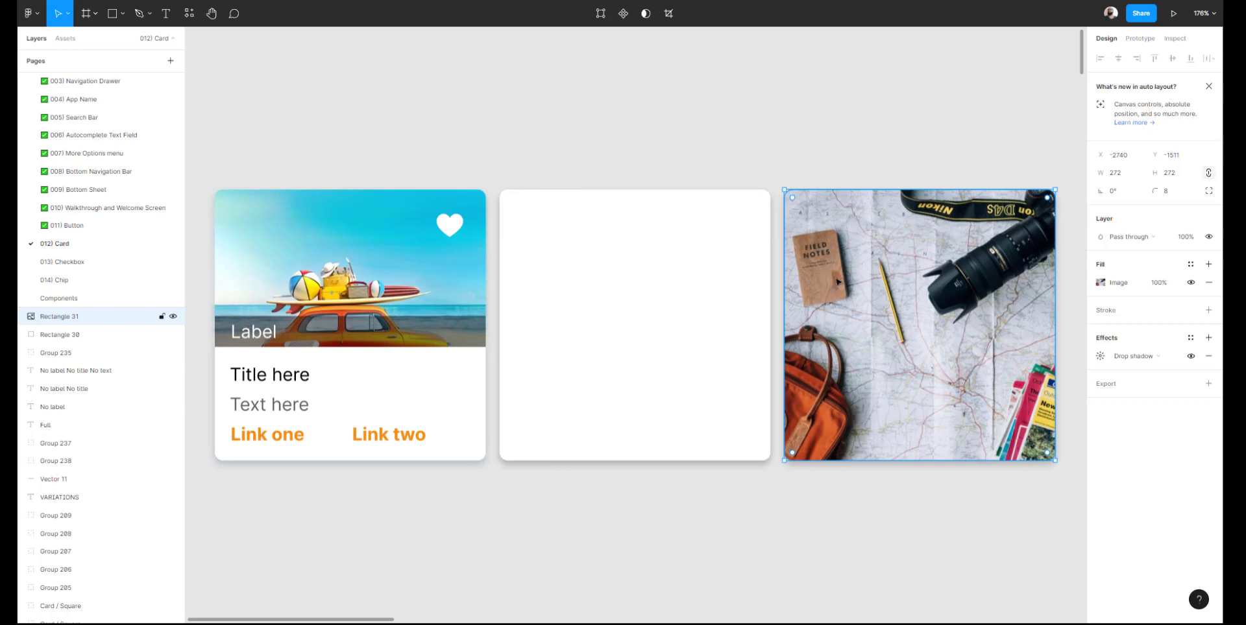
click(891, 538)
click(906, 395)
click(1208, 356)
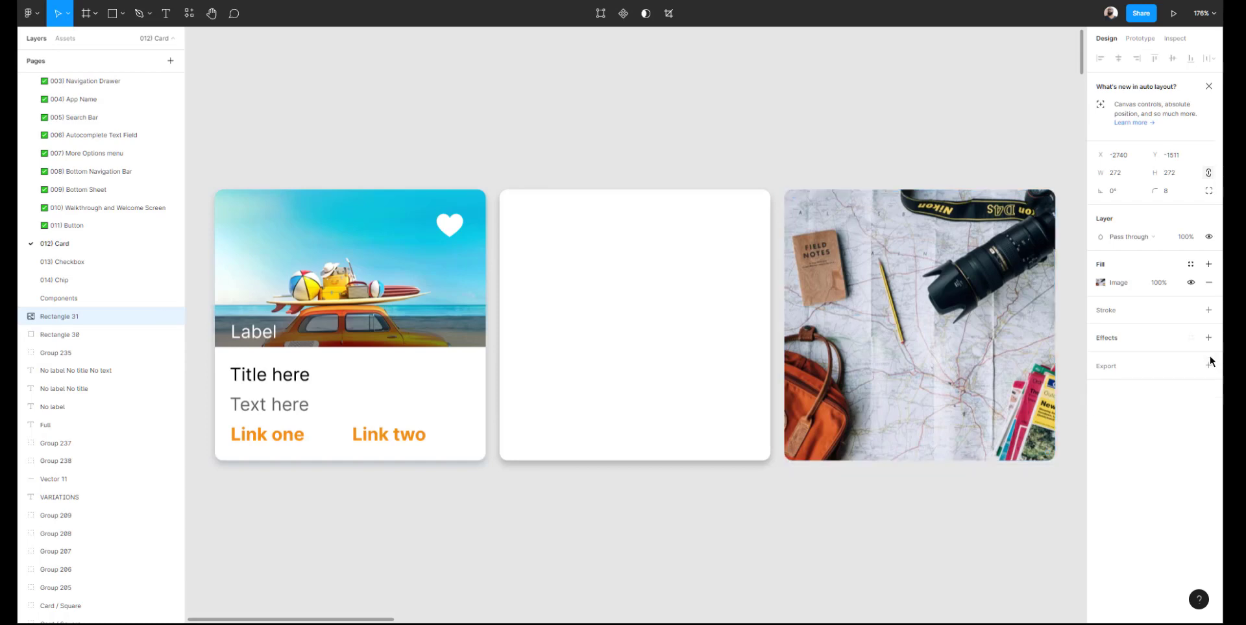
Set the photo's fill mode to Crop and shift the image upward in the card
click(912, 564)
click(890, 373)
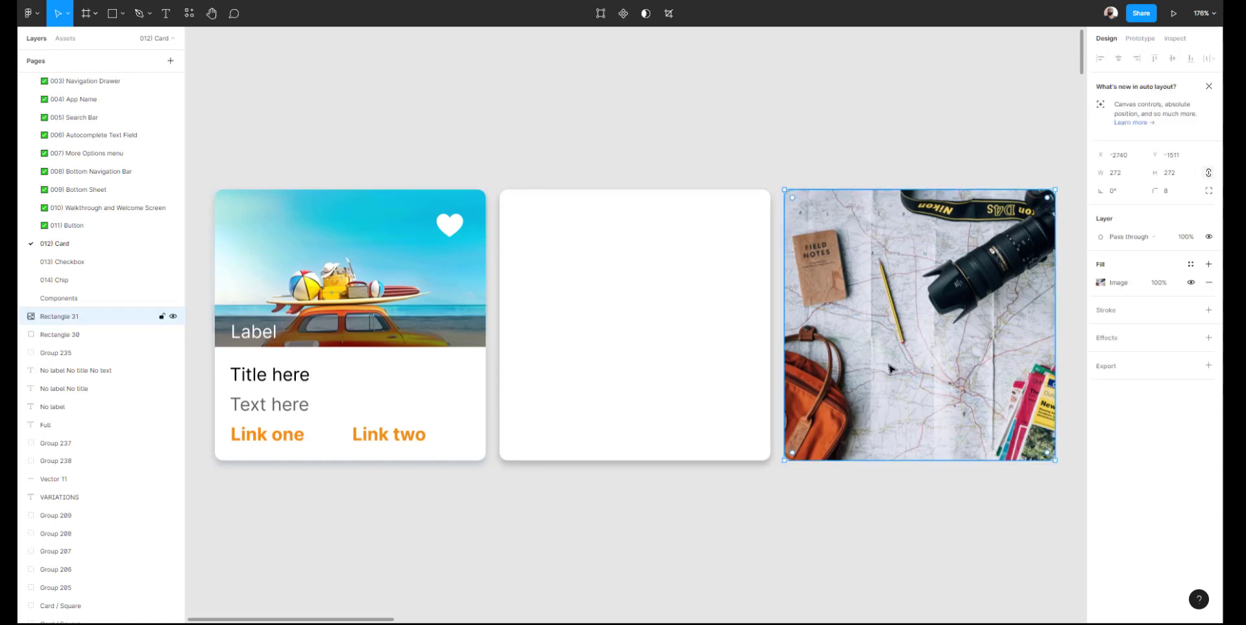
double_click(888, 369)
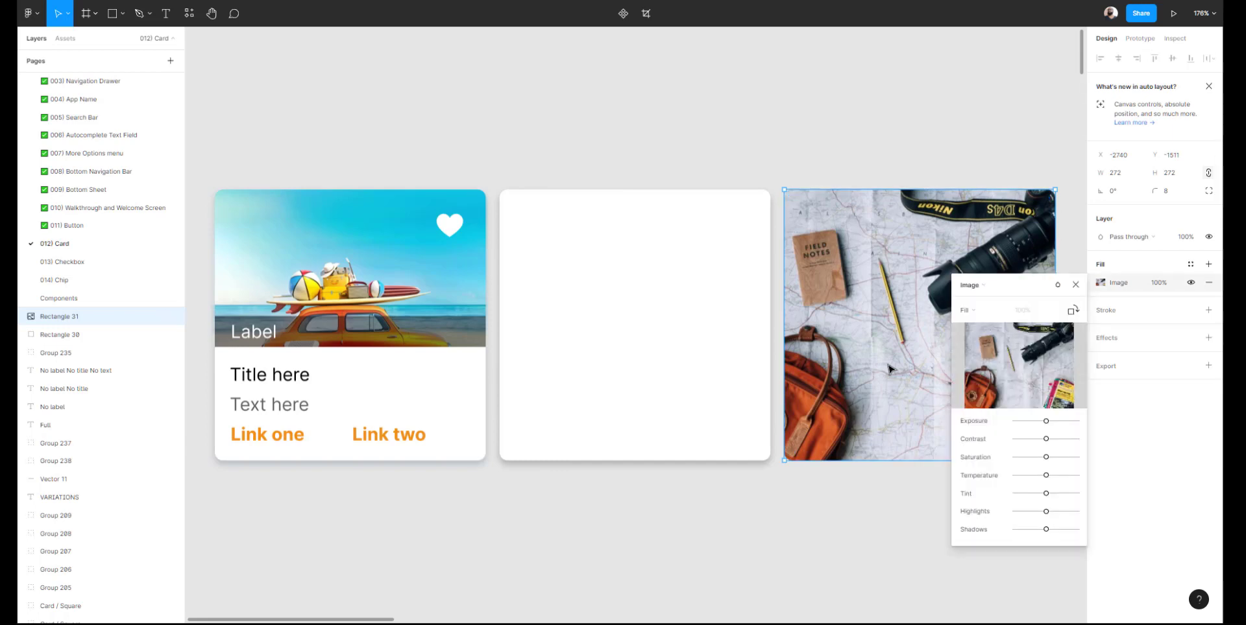
click(973, 311)
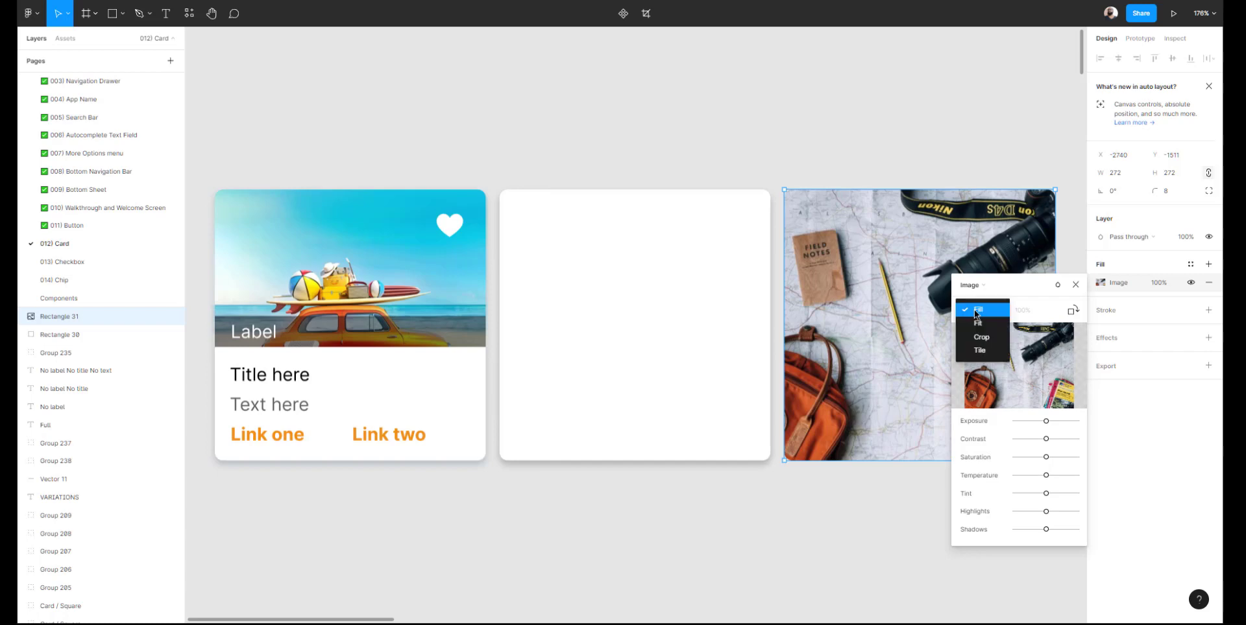
click(983, 339)
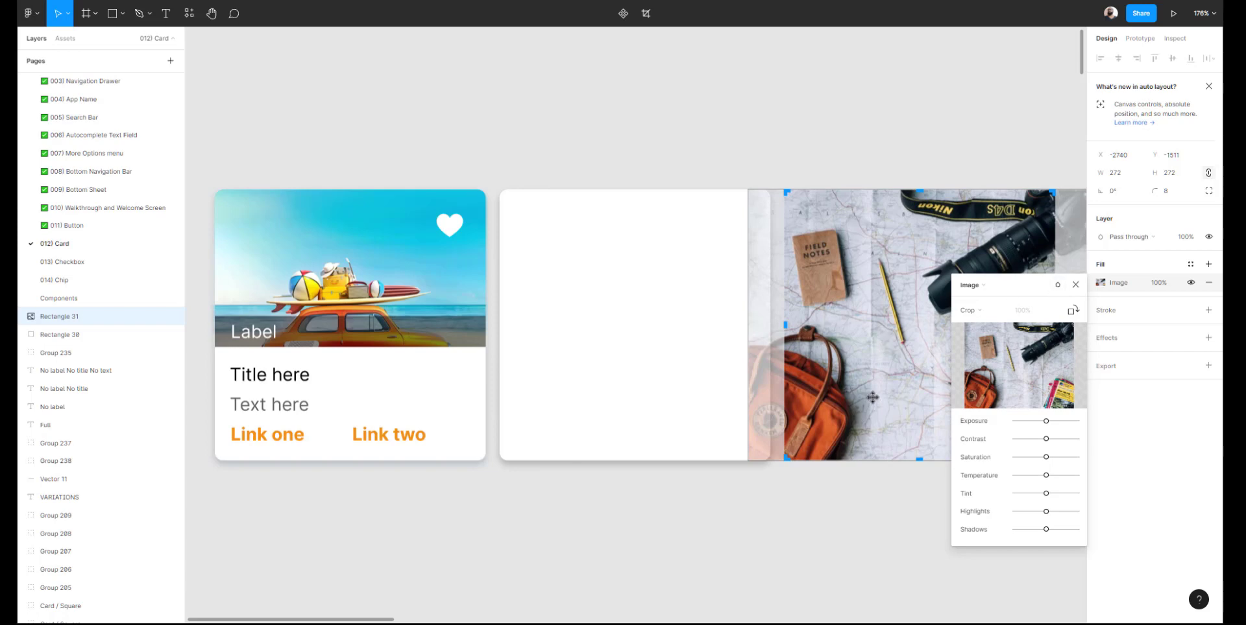
drag(872, 397, 870, 290)
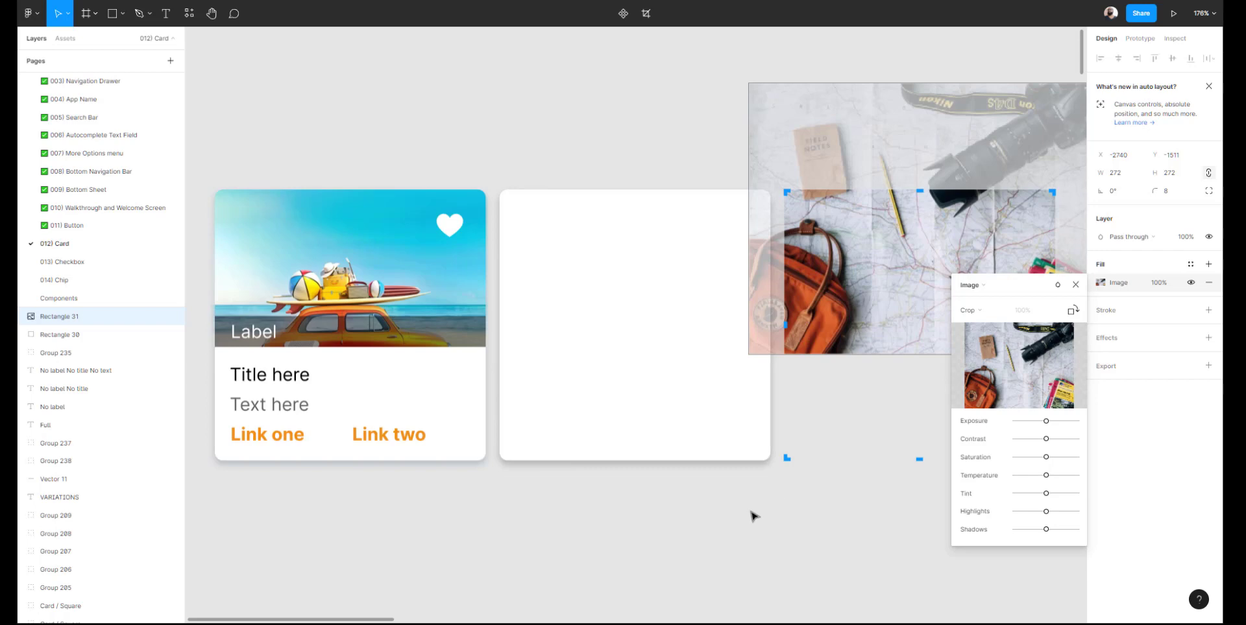
key(Escape)
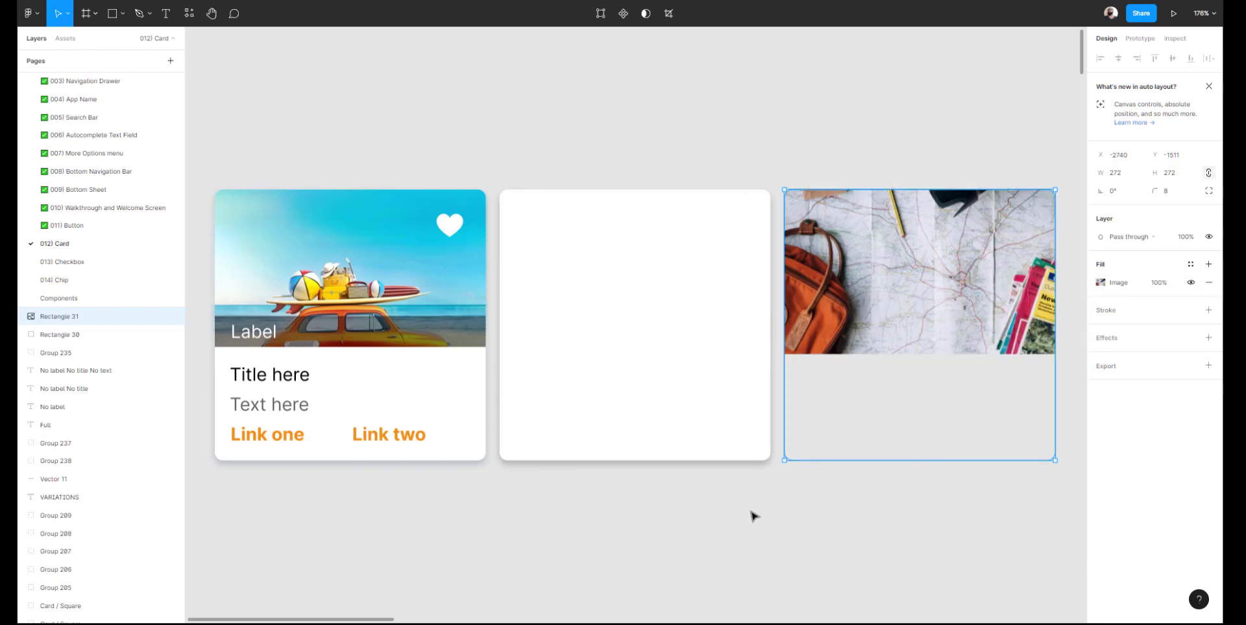
Recrop the map photo by pulling its top-left and top-right corners inward
scroll(688, 421, up, 3)
scroll(688, 420, down, 5)
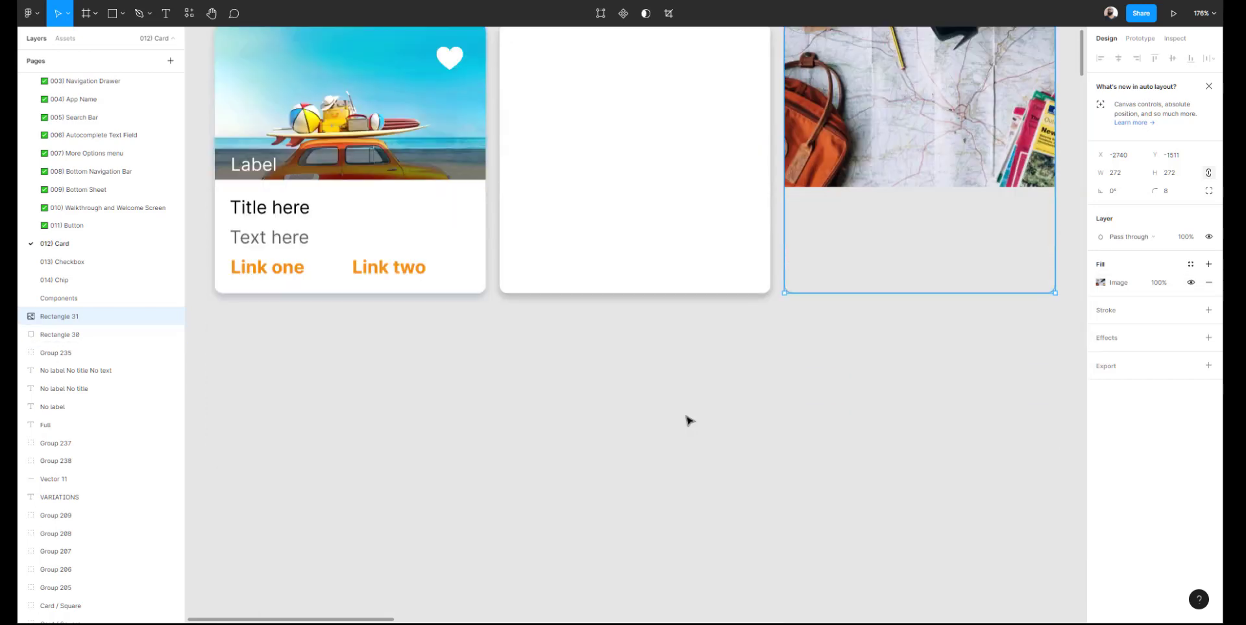
scroll(689, 421, up, 3)
scroll(689, 421, up, 2)
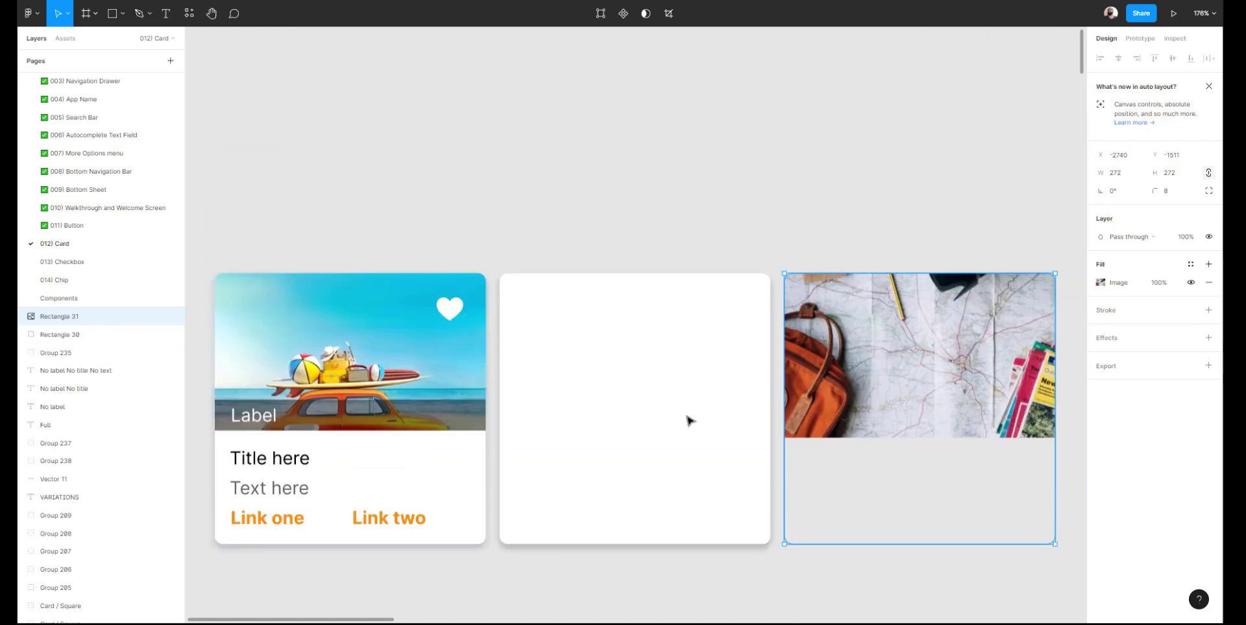
scroll(689, 421, down, 3)
scroll(689, 421, up, 4)
scroll(689, 421, down, 1)
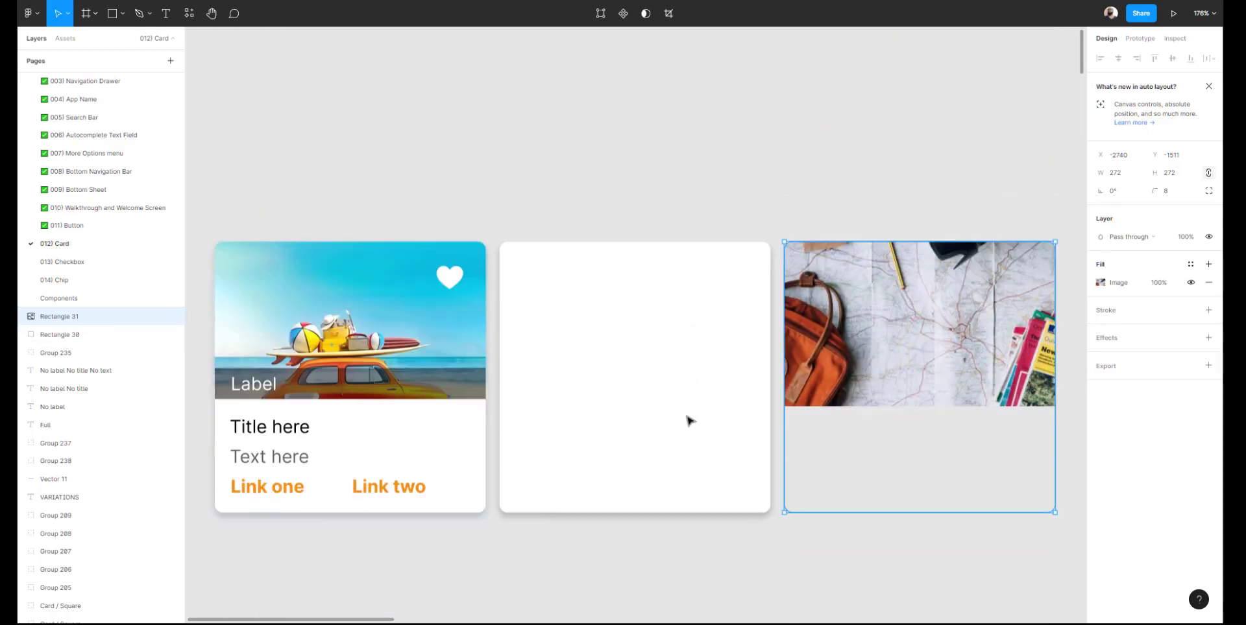
scroll(689, 420, down, 1)
scroll(689, 420, right, 2)
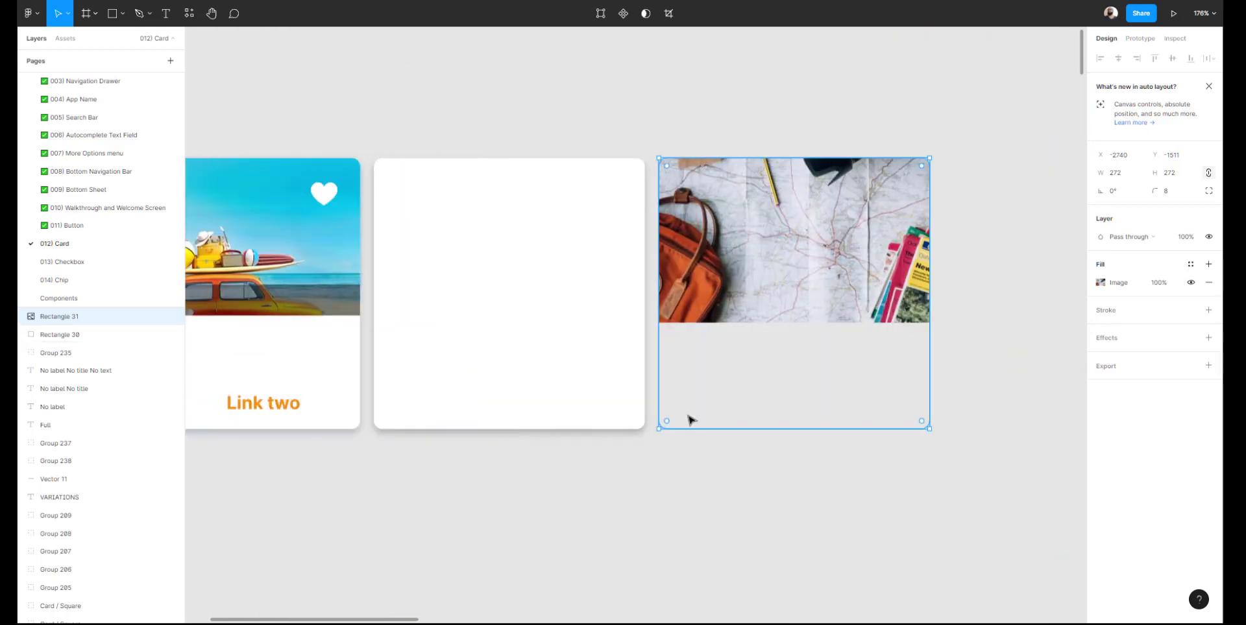
scroll(689, 420, left, 1)
scroll(689, 421, right, 4)
scroll(689, 421, left, 4)
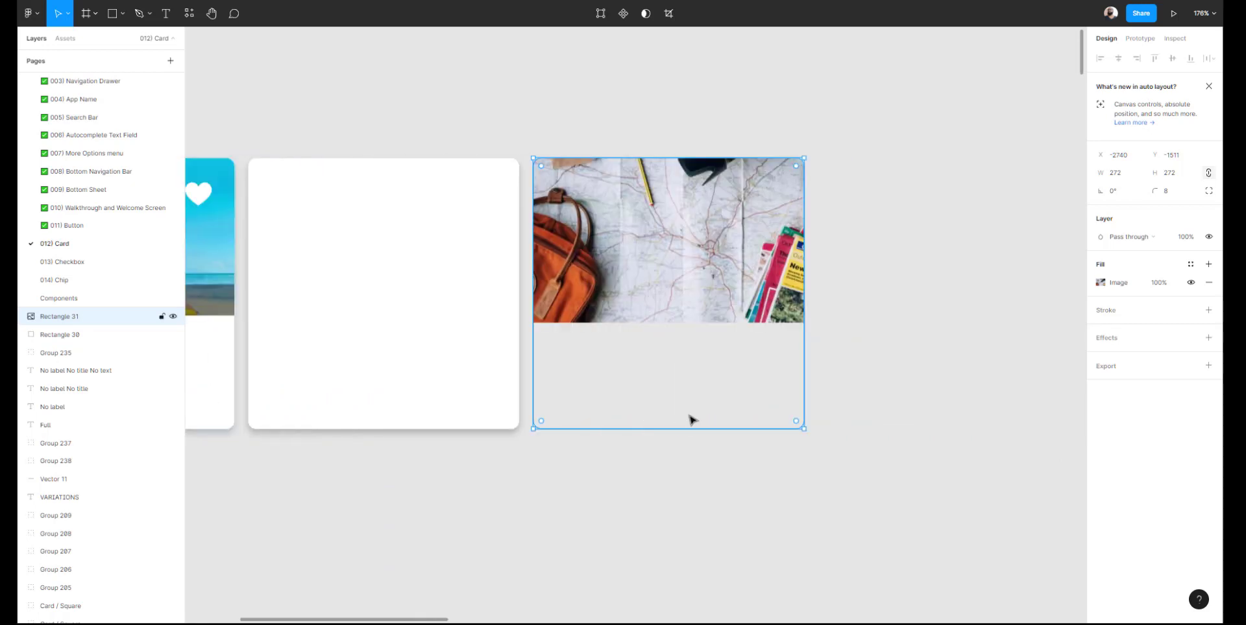
scroll(689, 421, right, 2)
scroll(692, 420, left, 1)
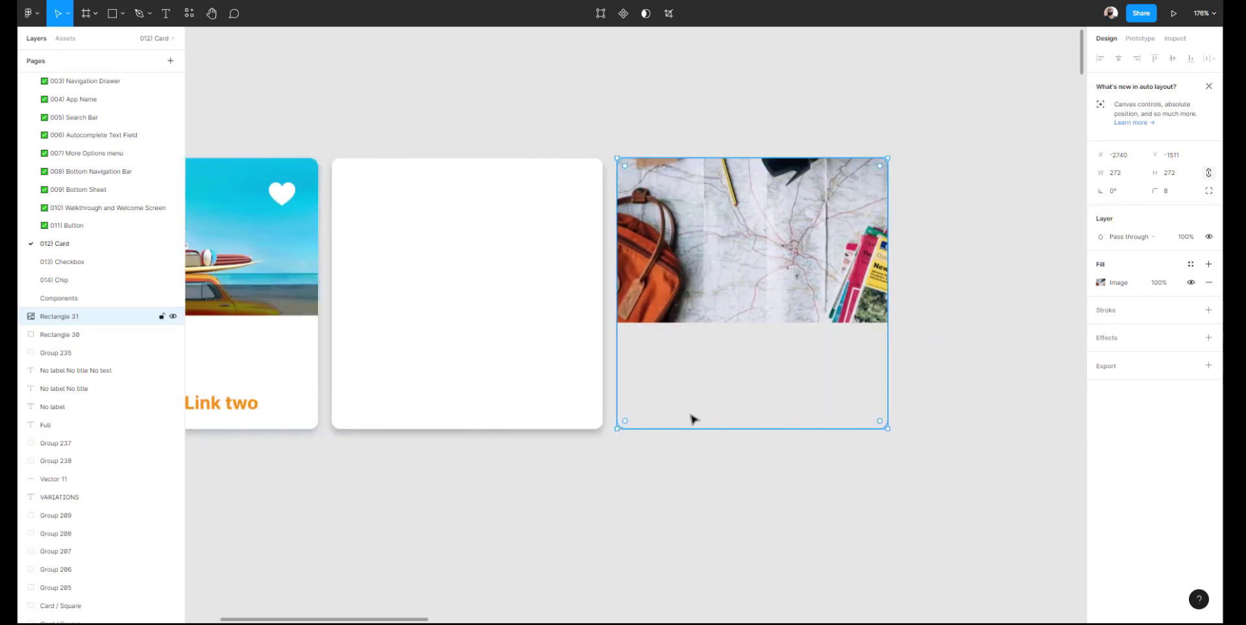
click(675, 503)
double_click(712, 271)
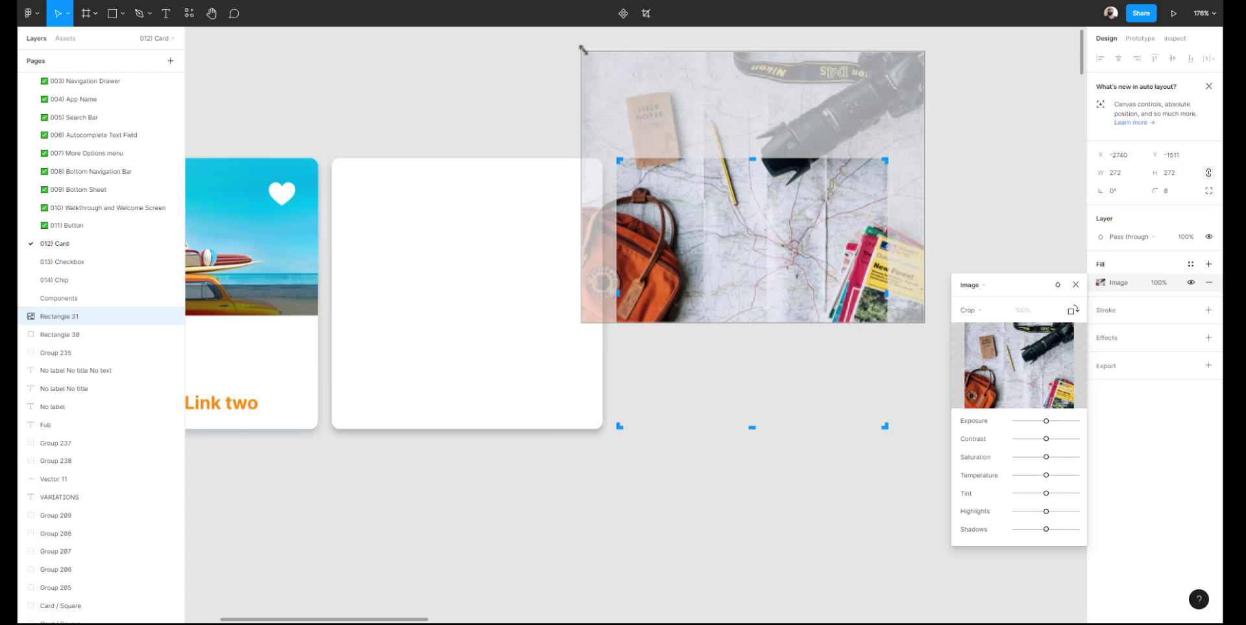
drag(583, 49, 614, 78)
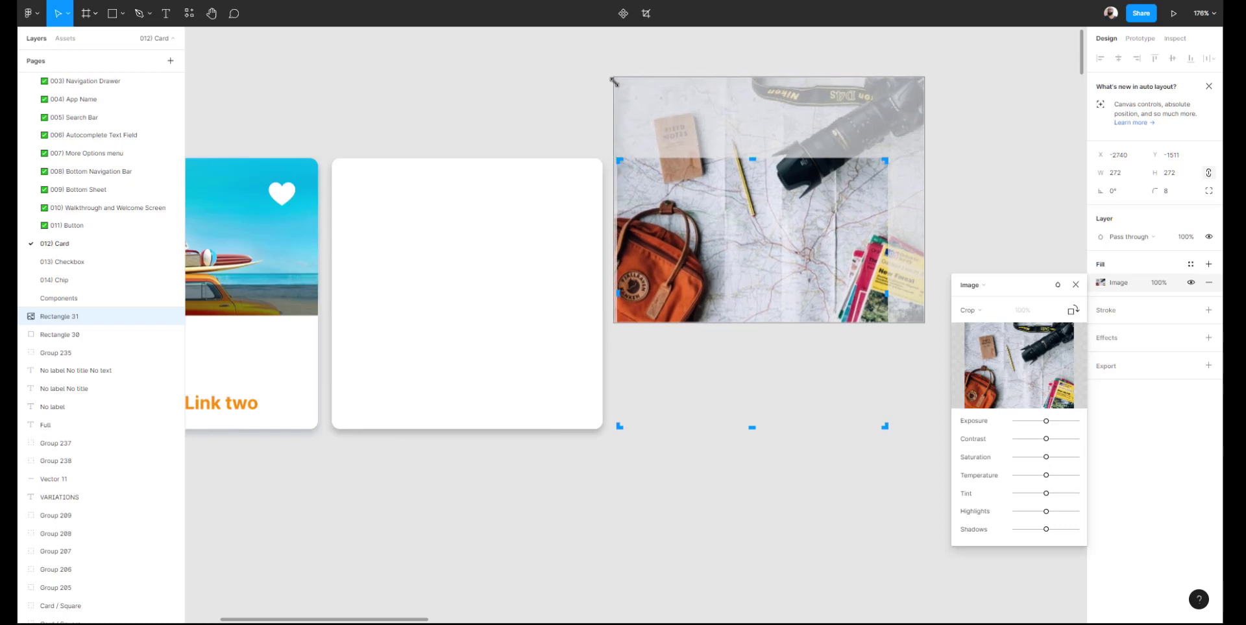
drag(922, 79, 910, 87)
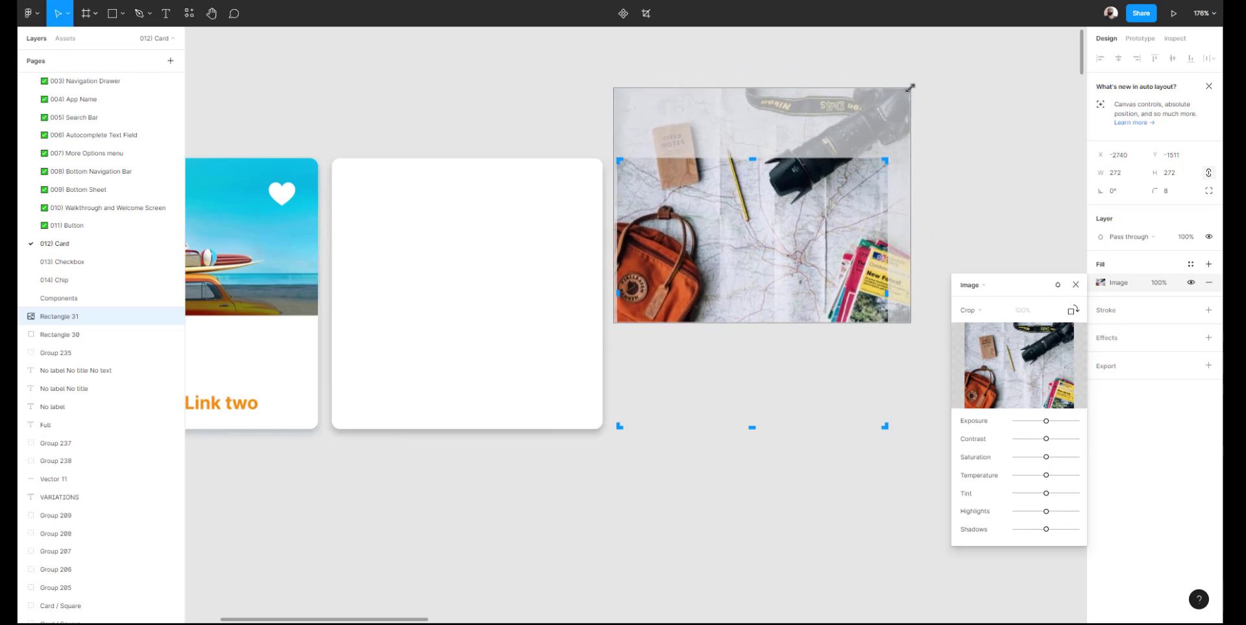
drag(908, 88, 889, 122)
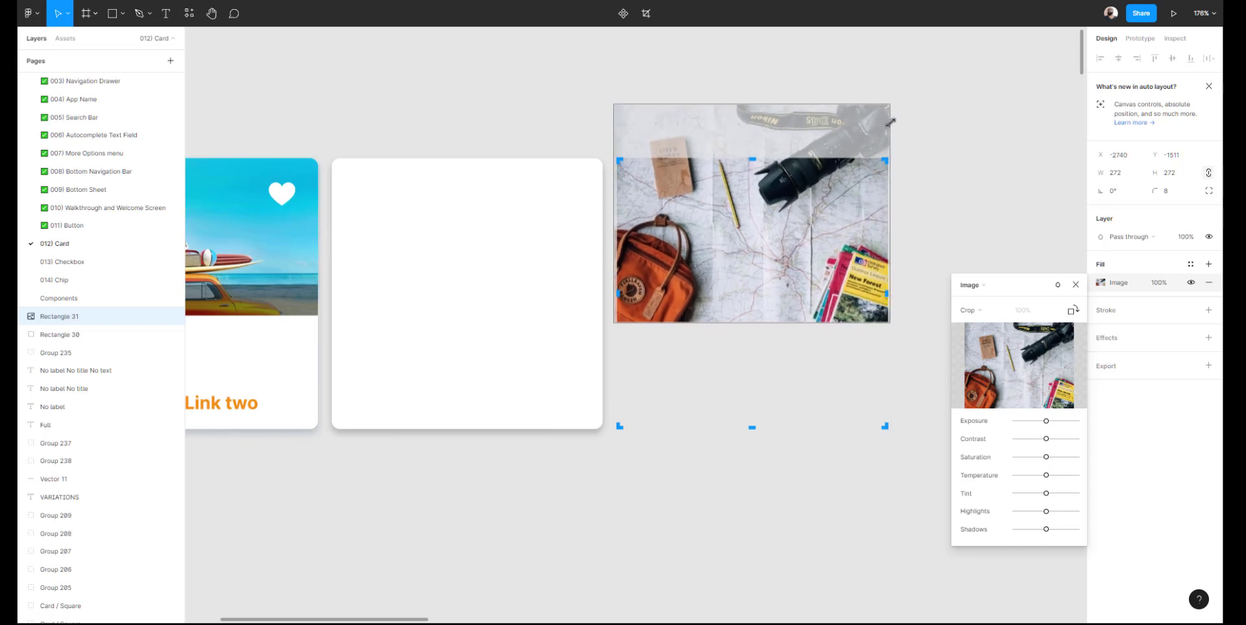
click(929, 121)
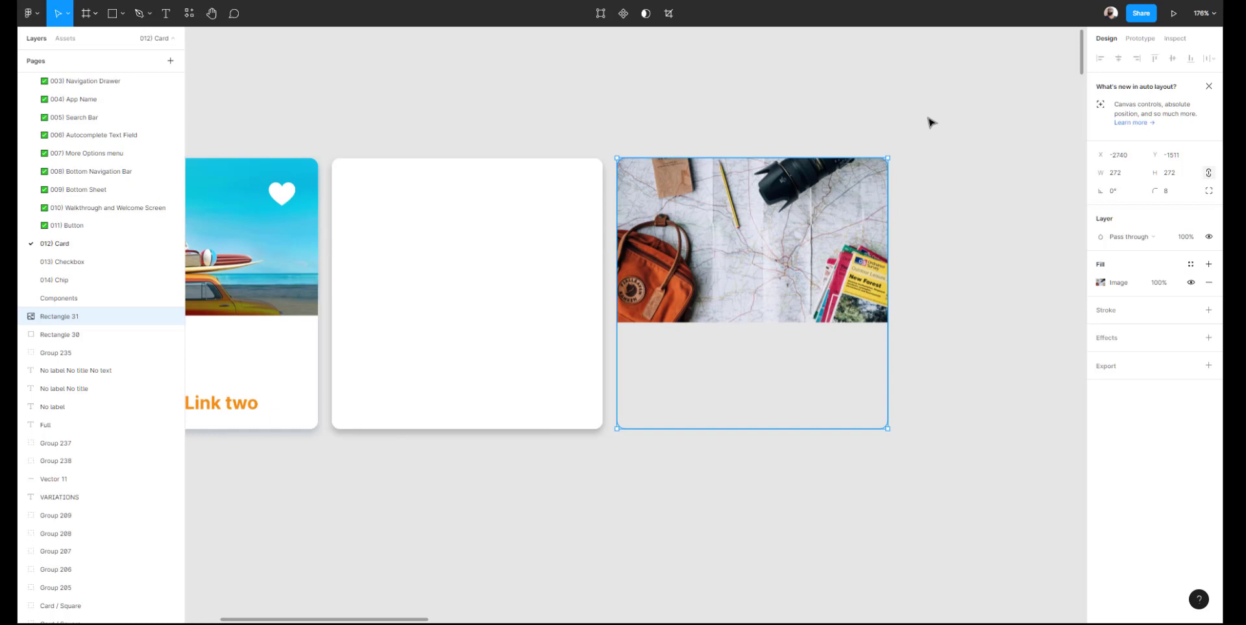
click(929, 121)
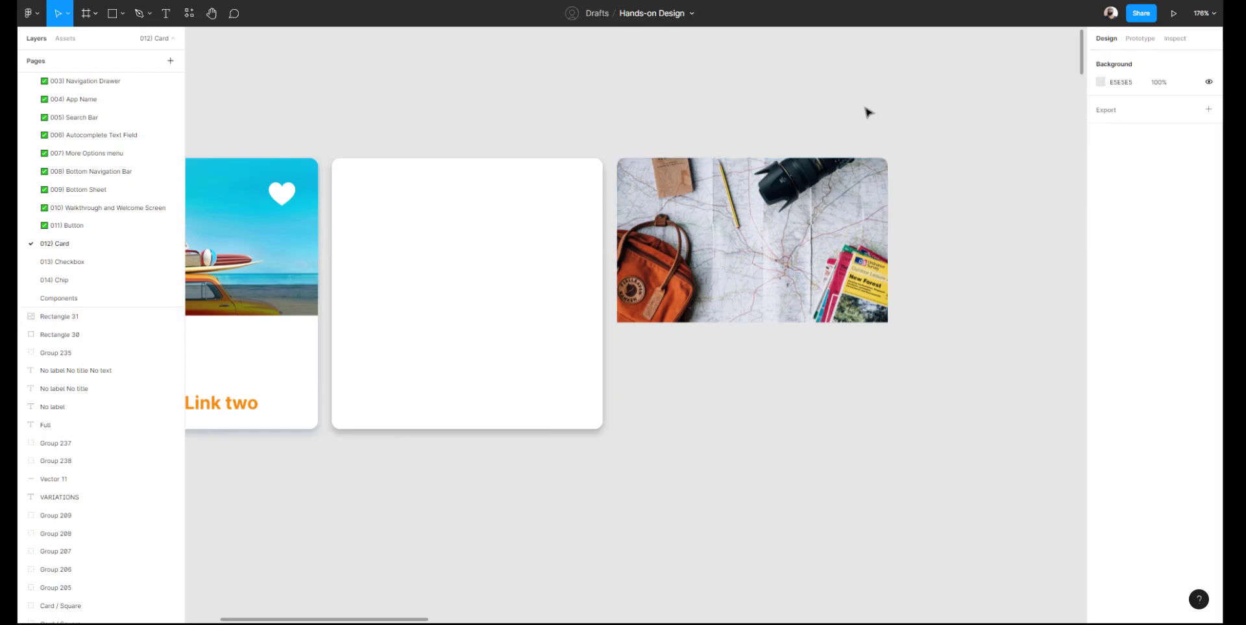
Move the cropped map photo onto the blank white card
drag(782, 118, 905, 118)
click(909, 208)
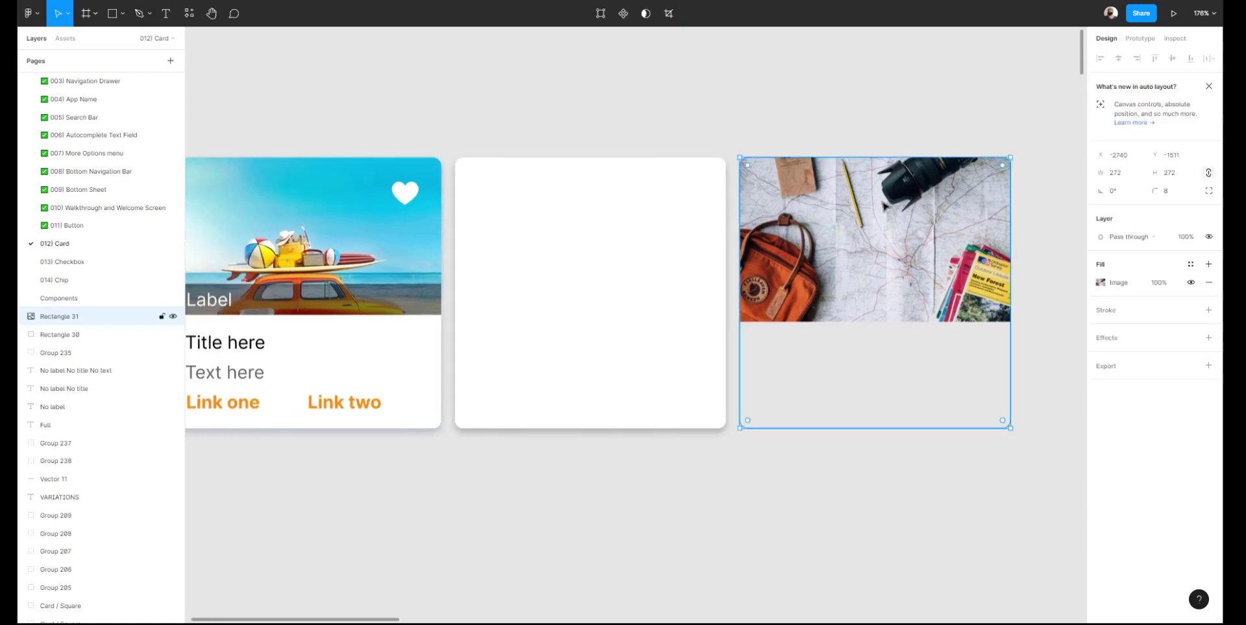
drag(874, 206, 648, 206)
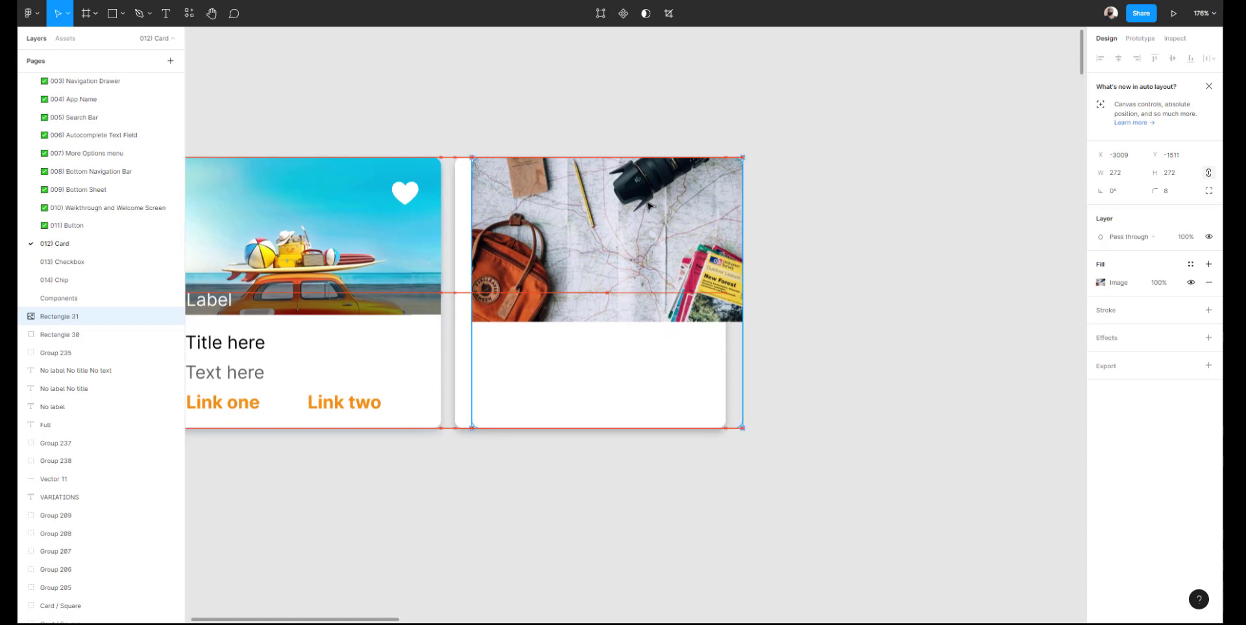
drag(647, 206, 633, 204)
click(644, 111)
drag(575, 235, 718, 219)
Align the photo and card on horizontal and vertical centres, then move the card beside the original
click(954, 96)
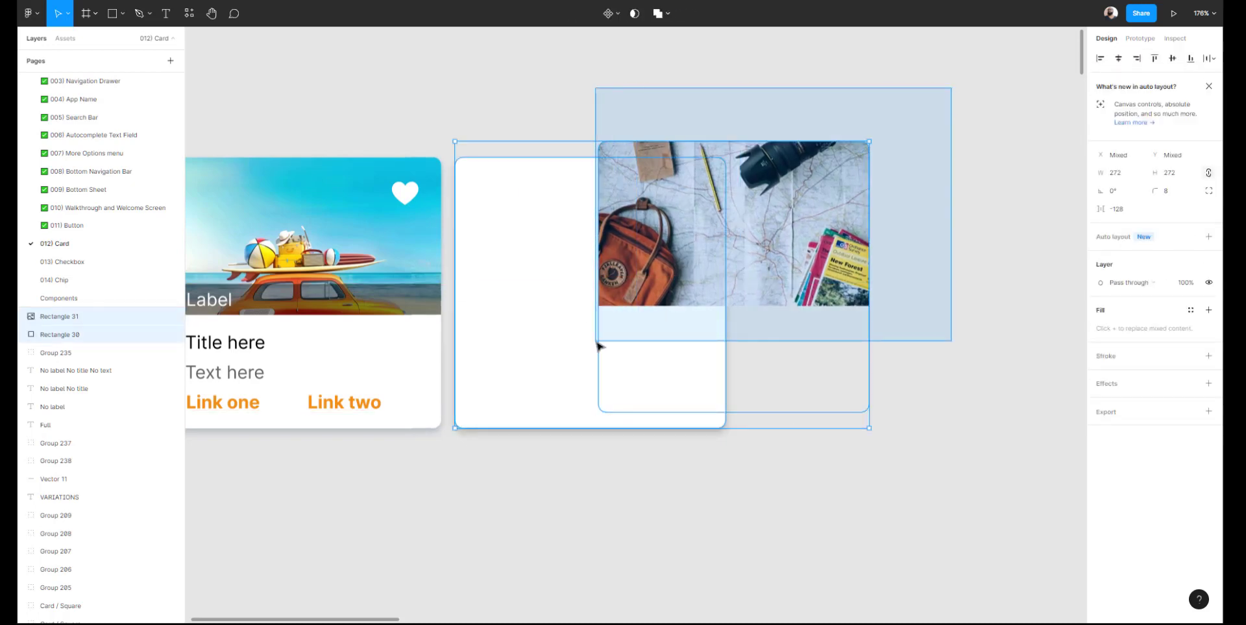
click(1117, 59)
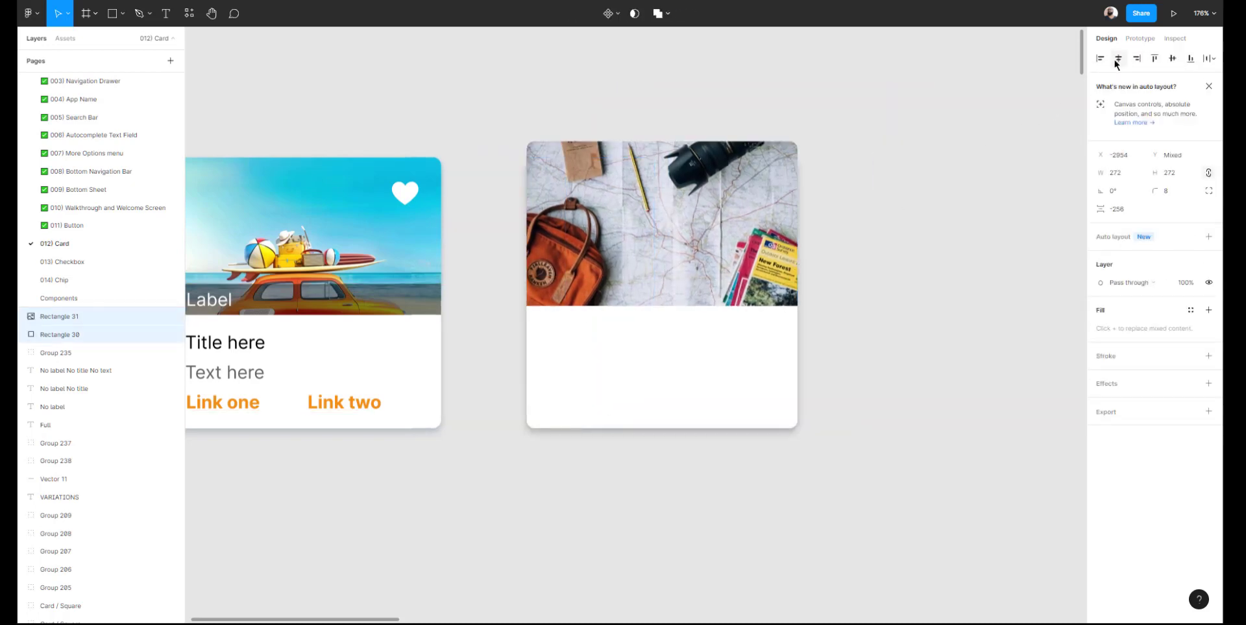
click(1172, 58)
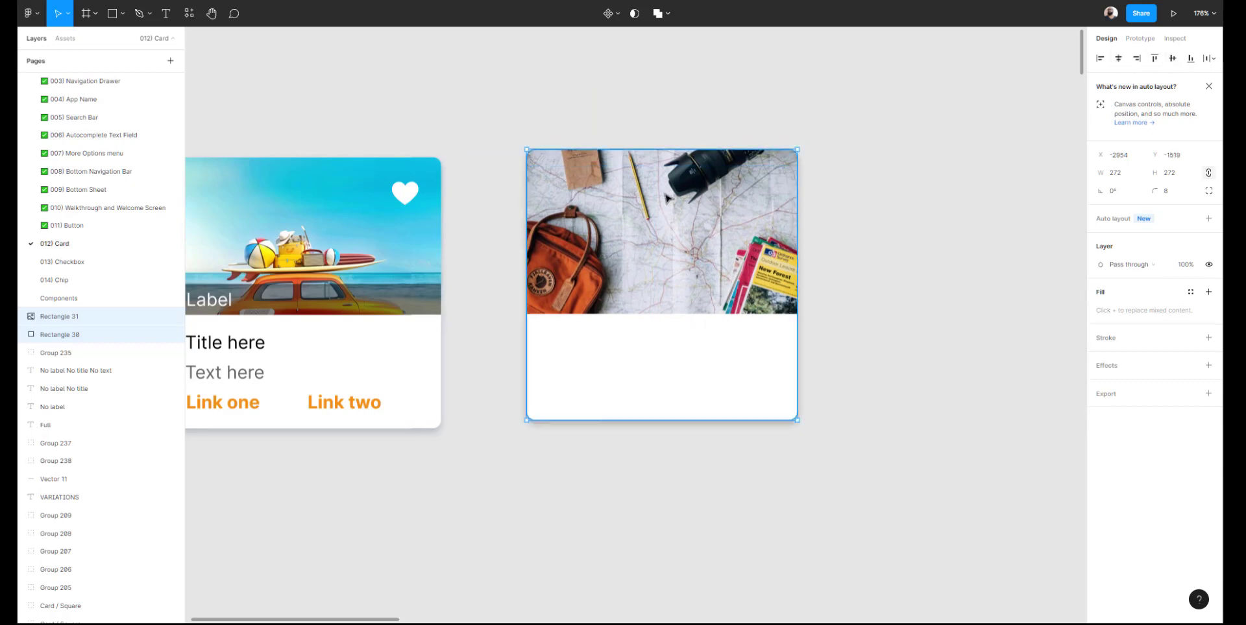
drag(665, 197, 628, 206)
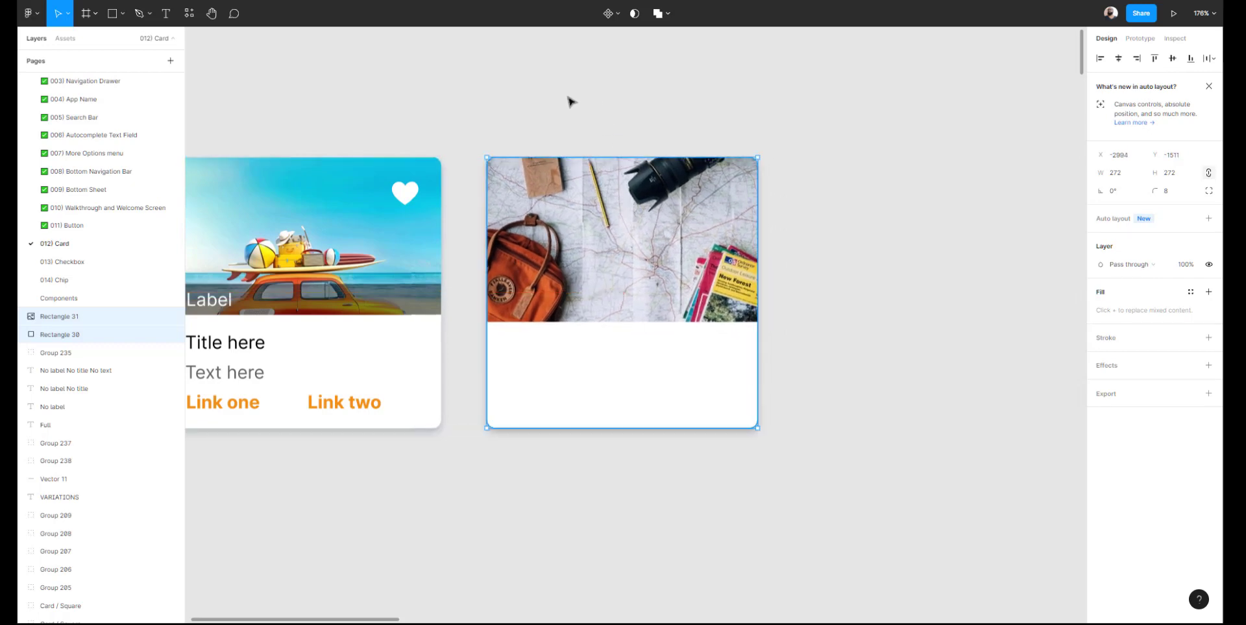
click(572, 101)
drag(572, 101, 651, 112)
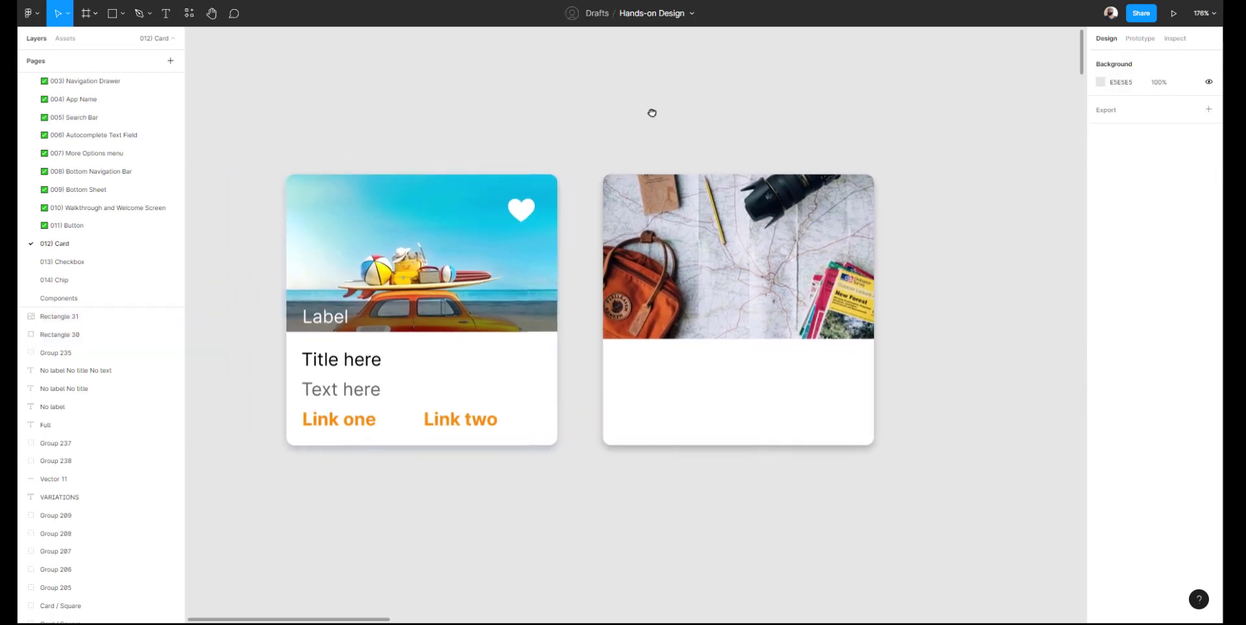
Nudge the map photo about 3 px upward within its crop frame
double_click(666, 290)
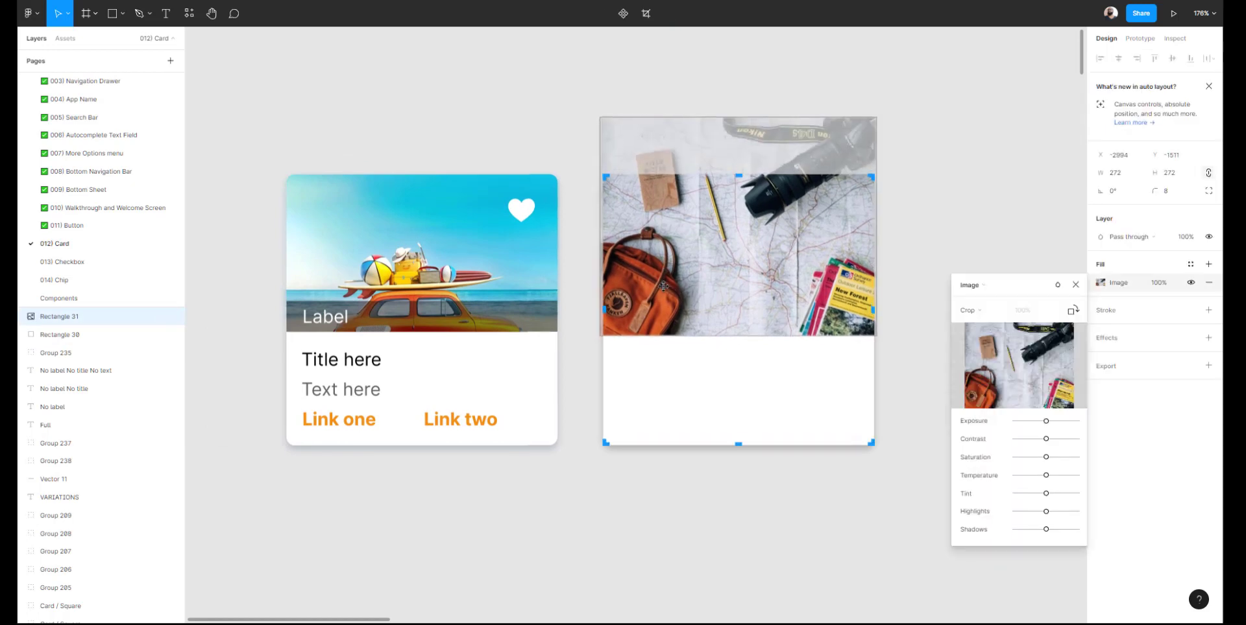
drag(663, 285, 662, 283)
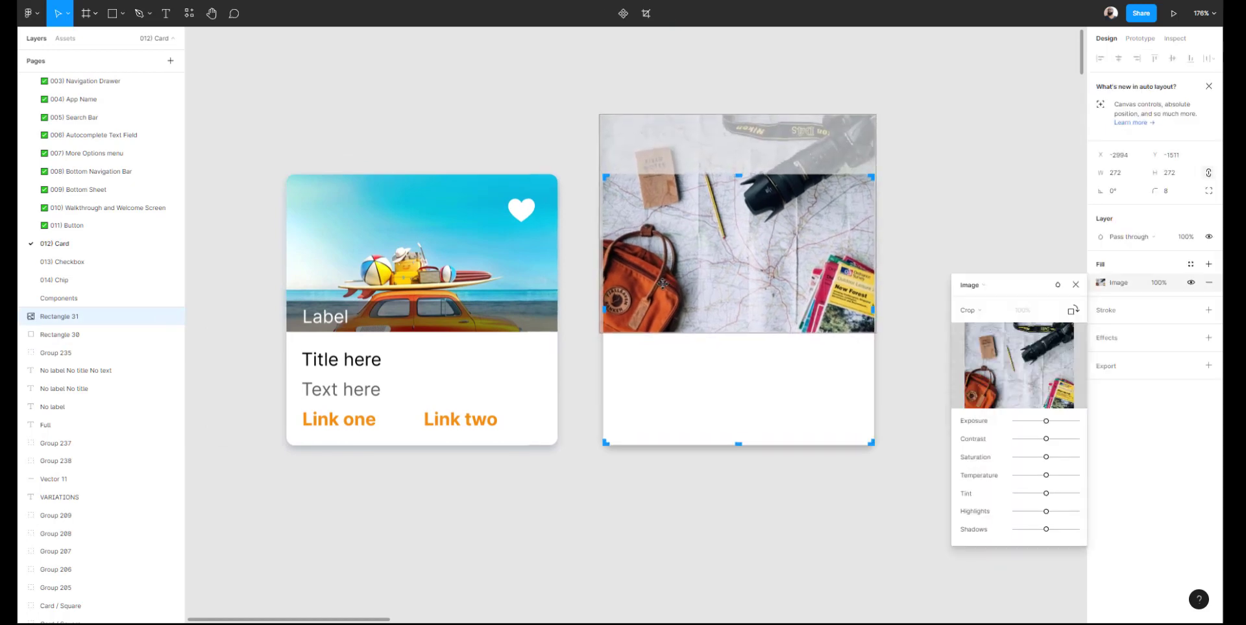
click(903, 180)
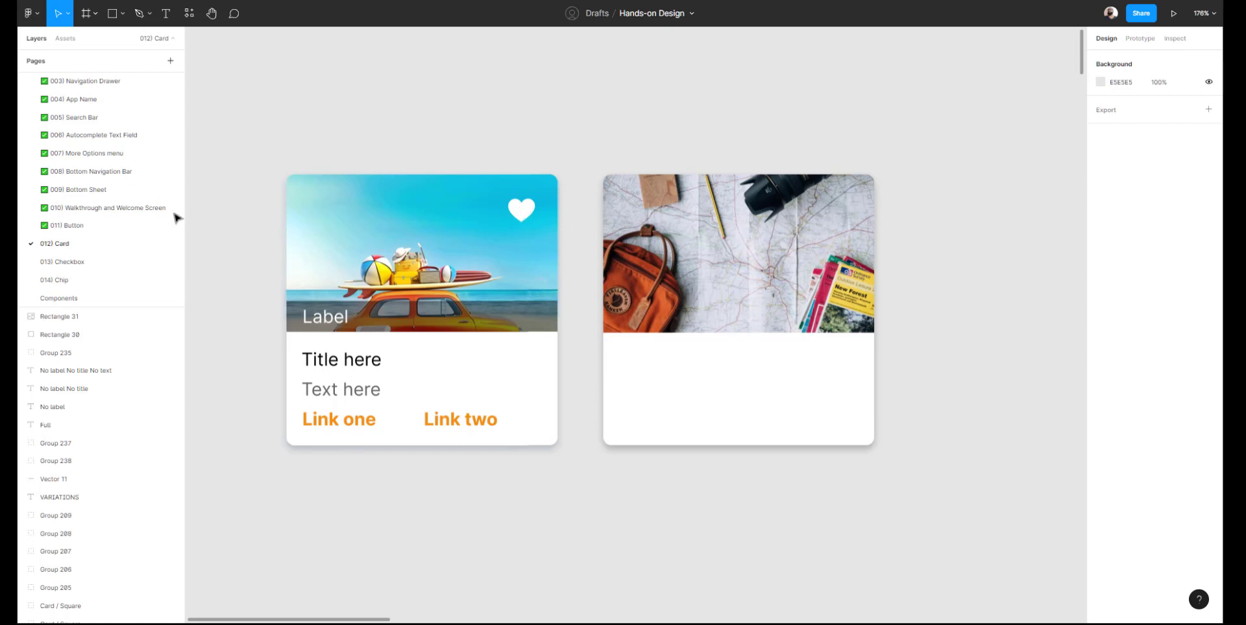
click(123, 171)
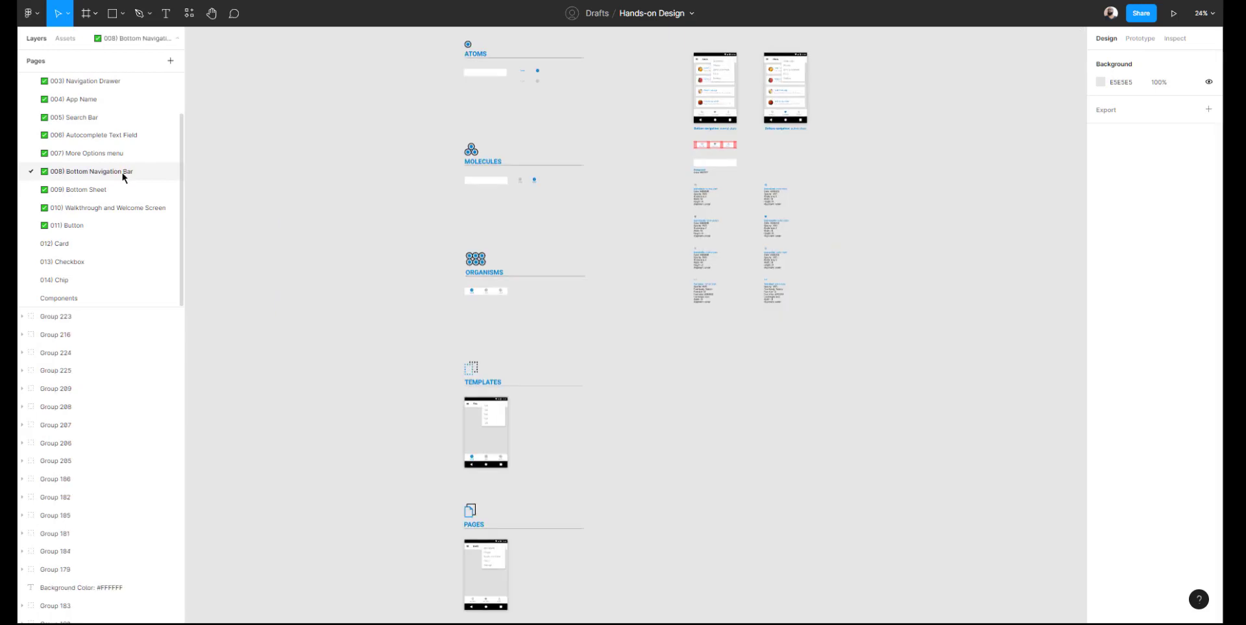
click(116, 188)
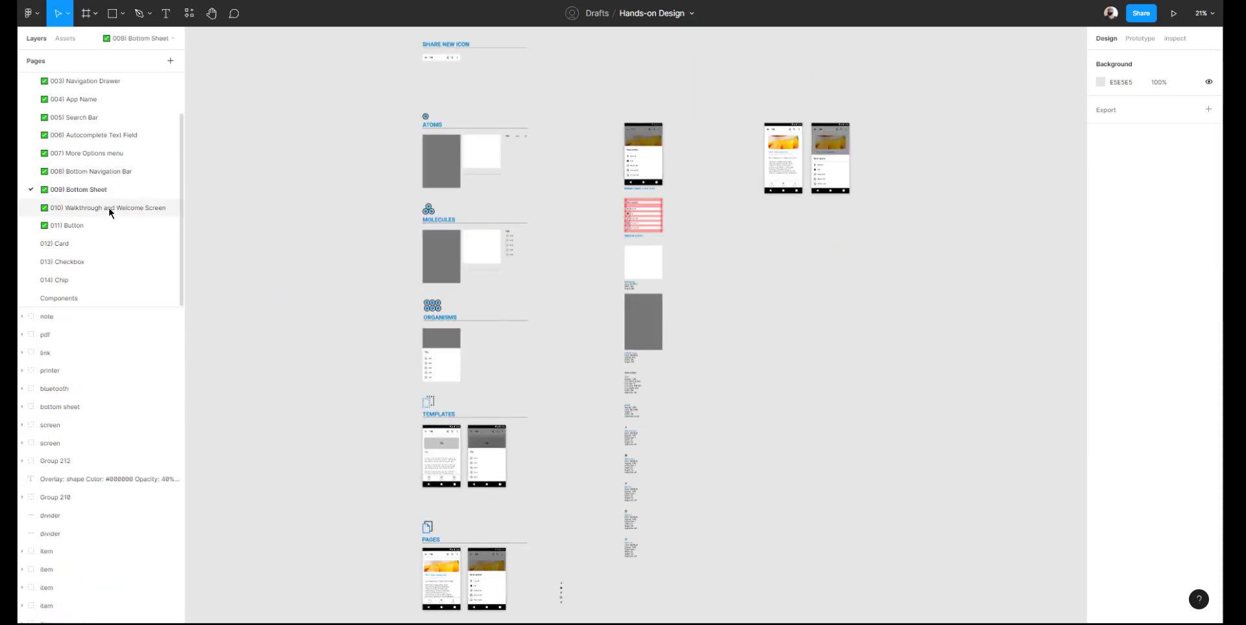
click(109, 209)
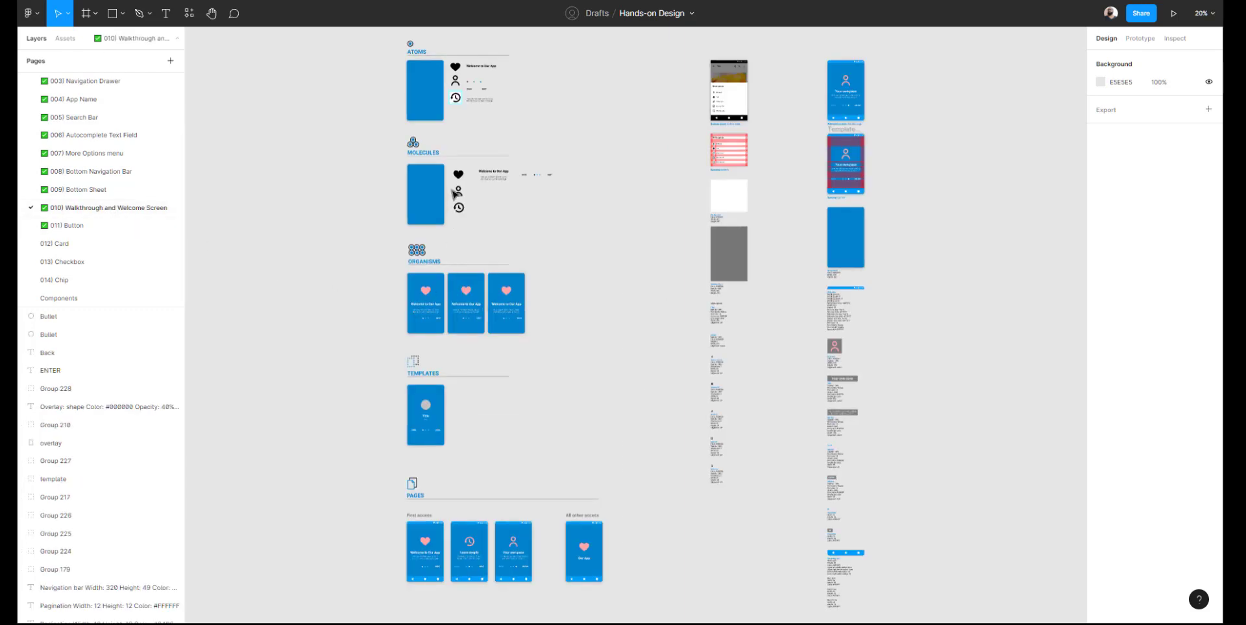
click(104, 193)
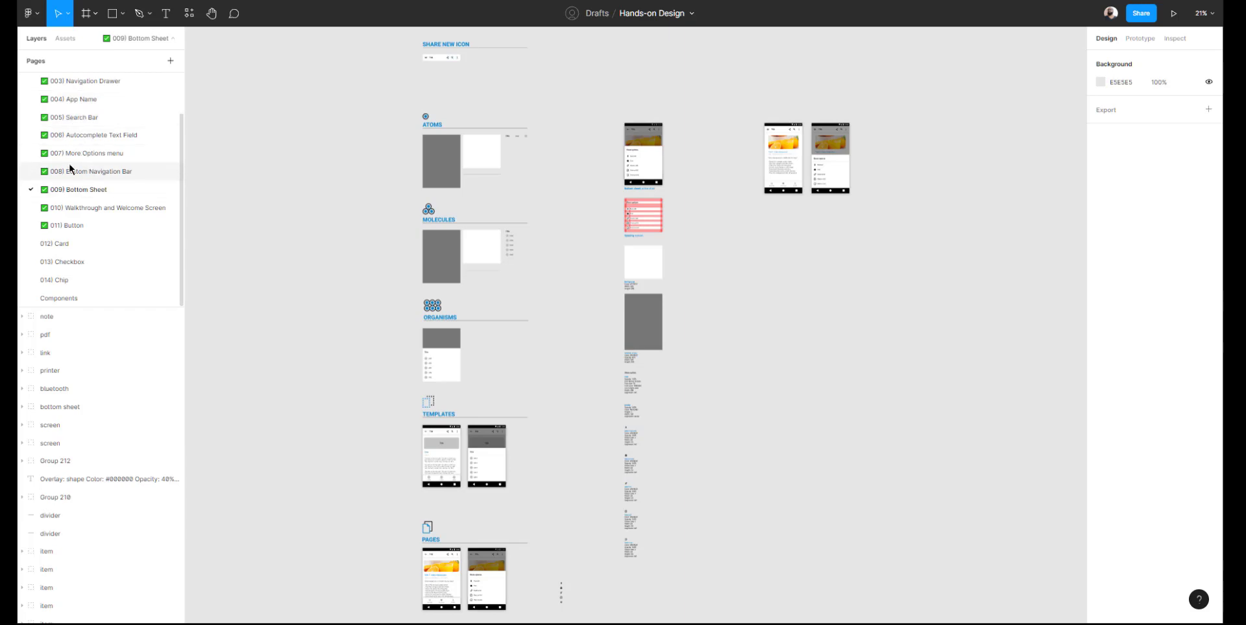
click(92, 81)
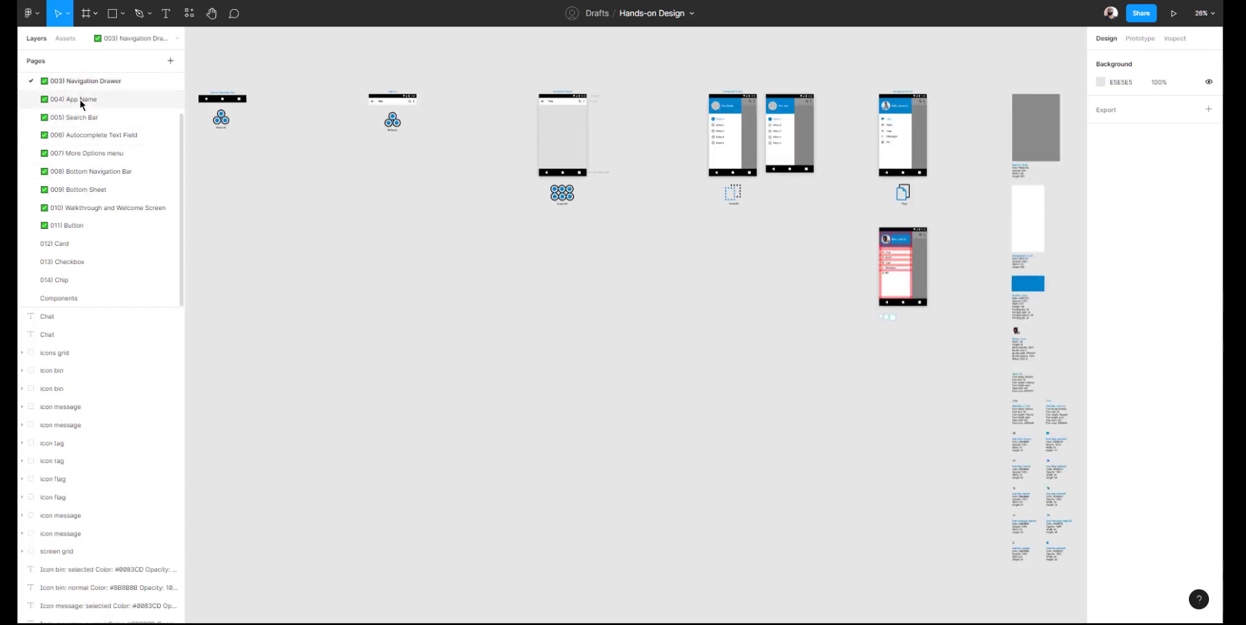
click(81, 100)
click(72, 133)
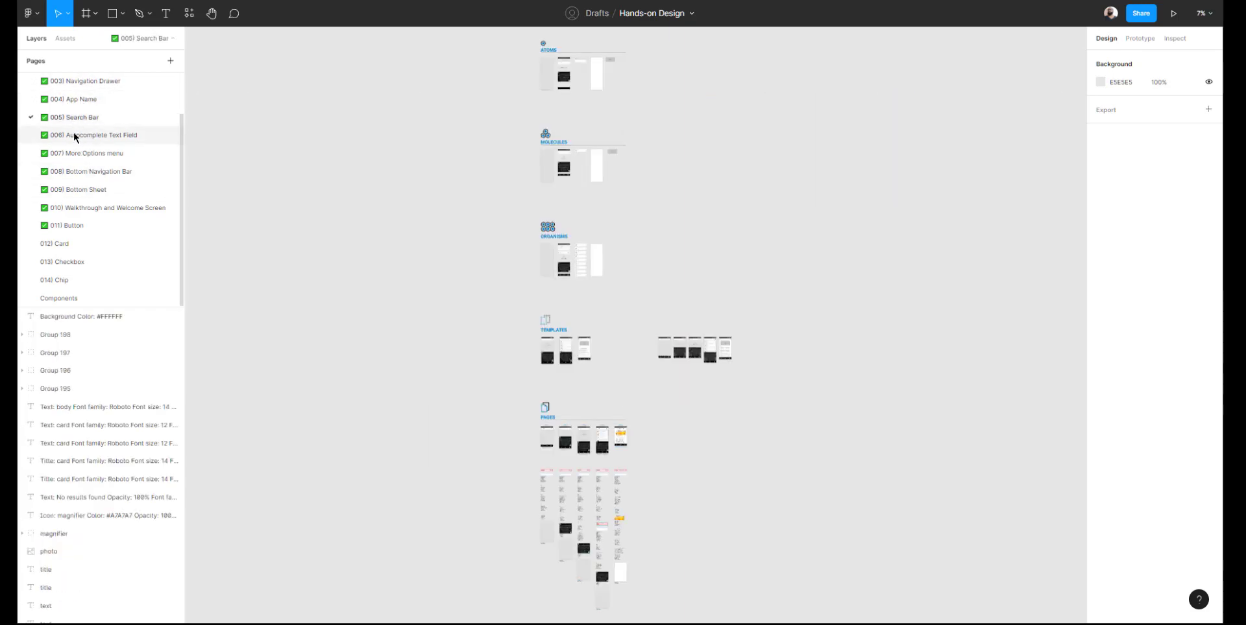
click(69, 153)
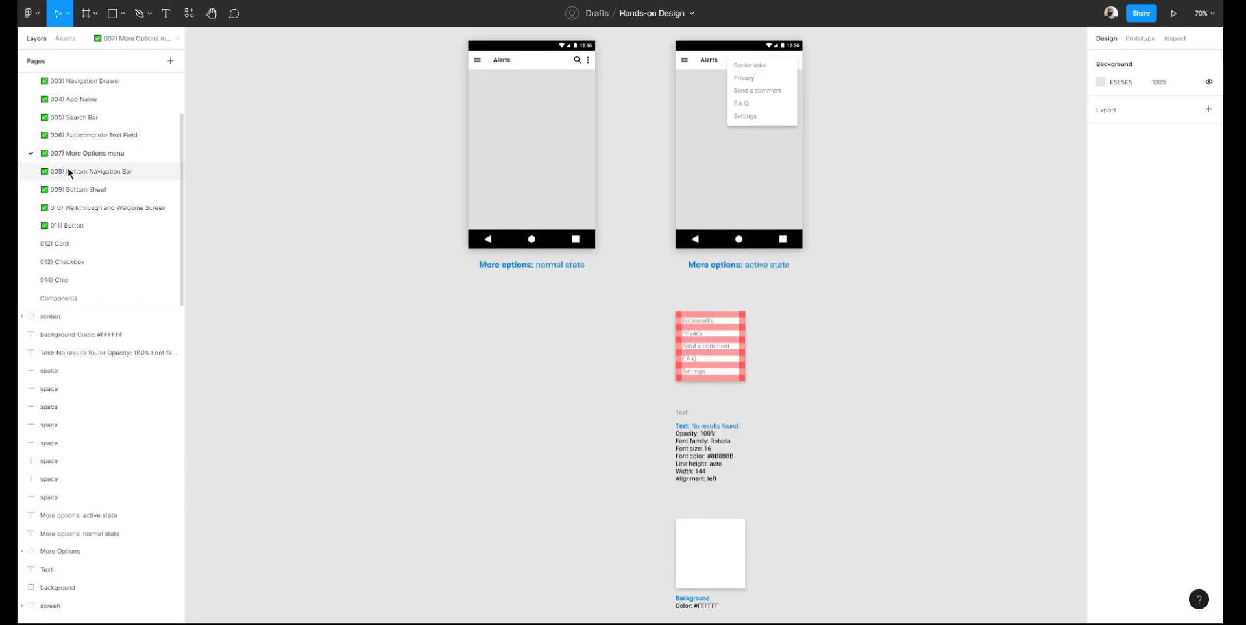
click(67, 169)
click(72, 189)
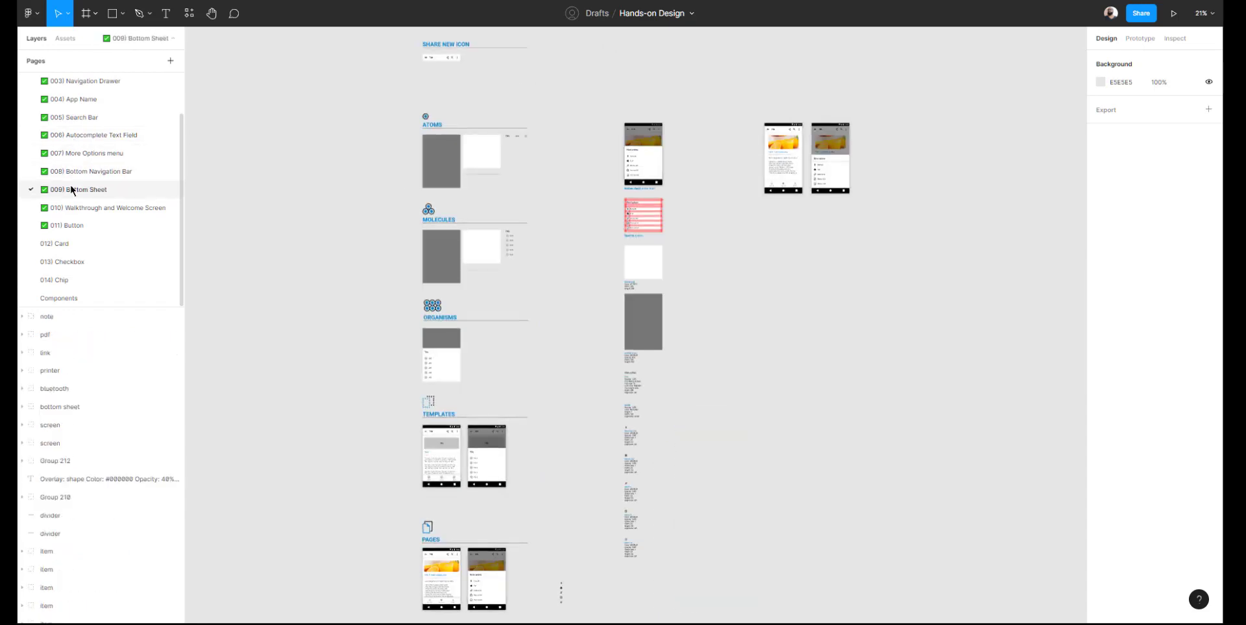
click(73, 208)
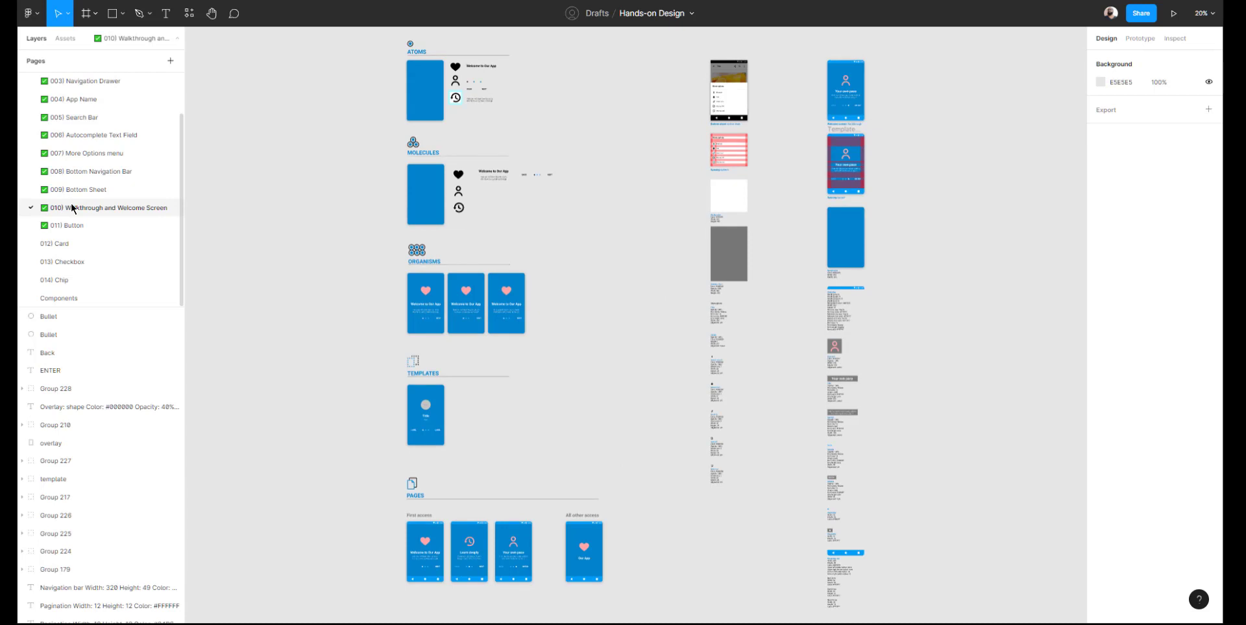
click(461, 177)
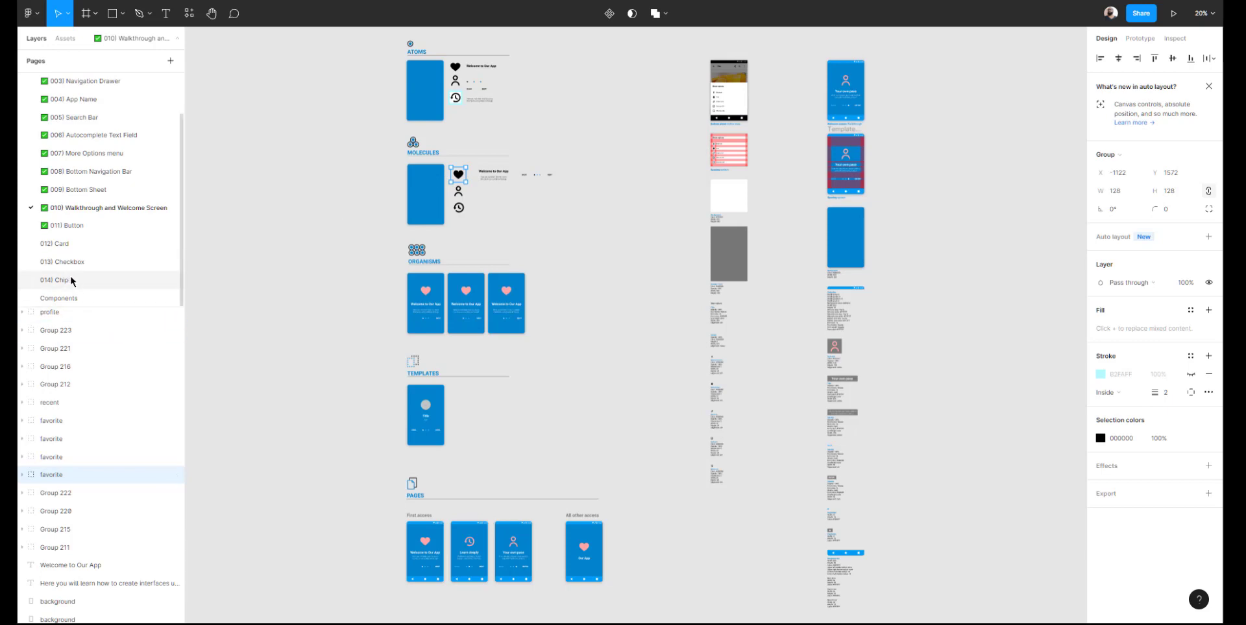
click(73, 244)
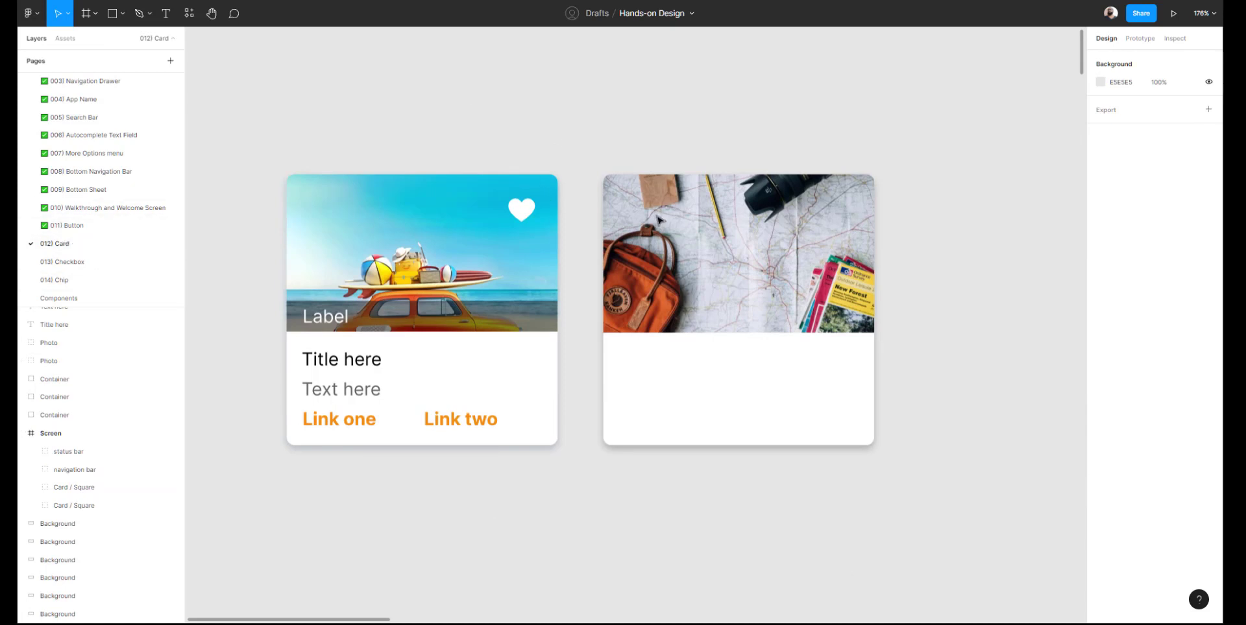
Paste the heart icon and resize it to 40 px with proportions locked
key(ctrl+v)
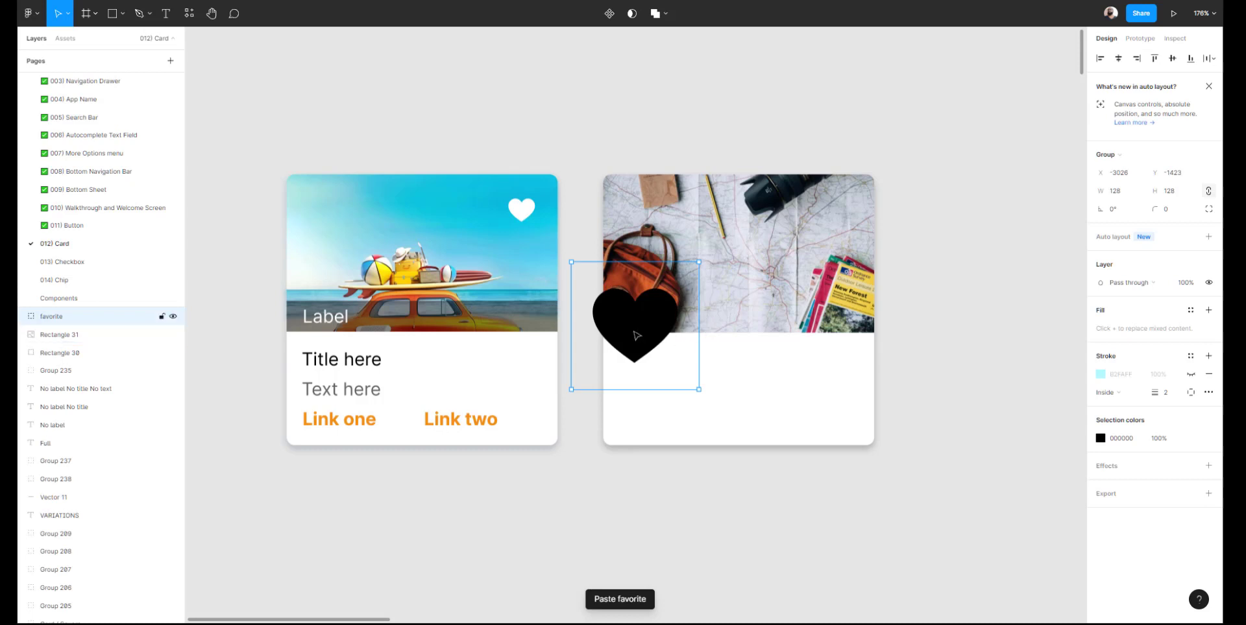
drag(638, 336, 783, 107)
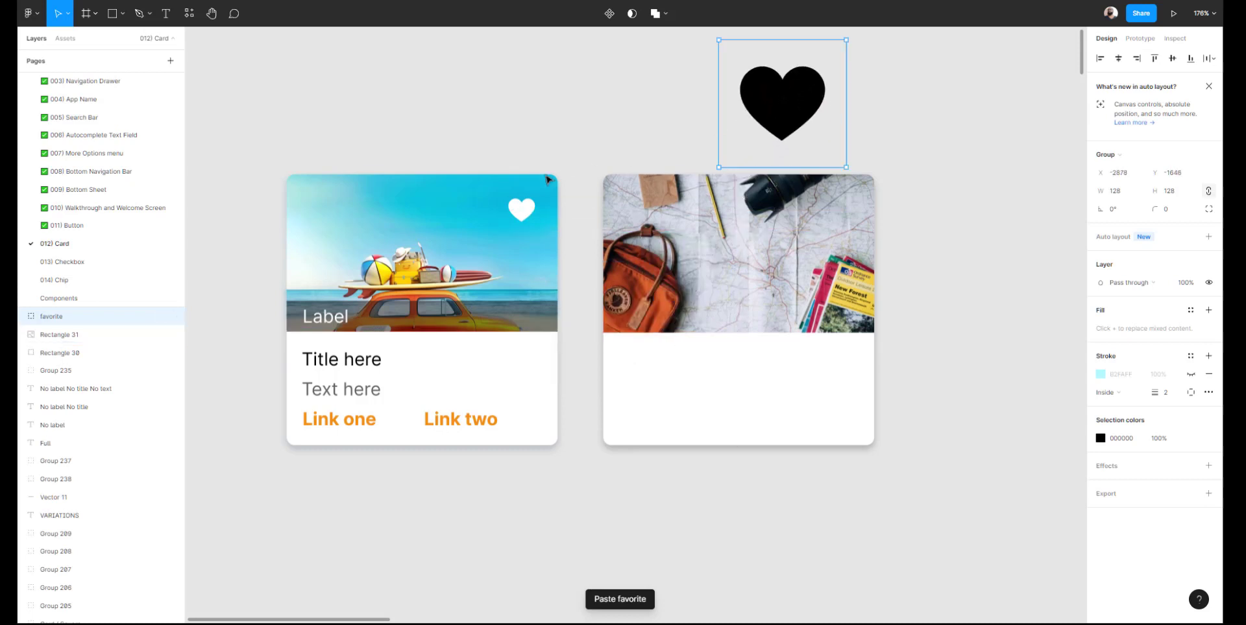
click(519, 209)
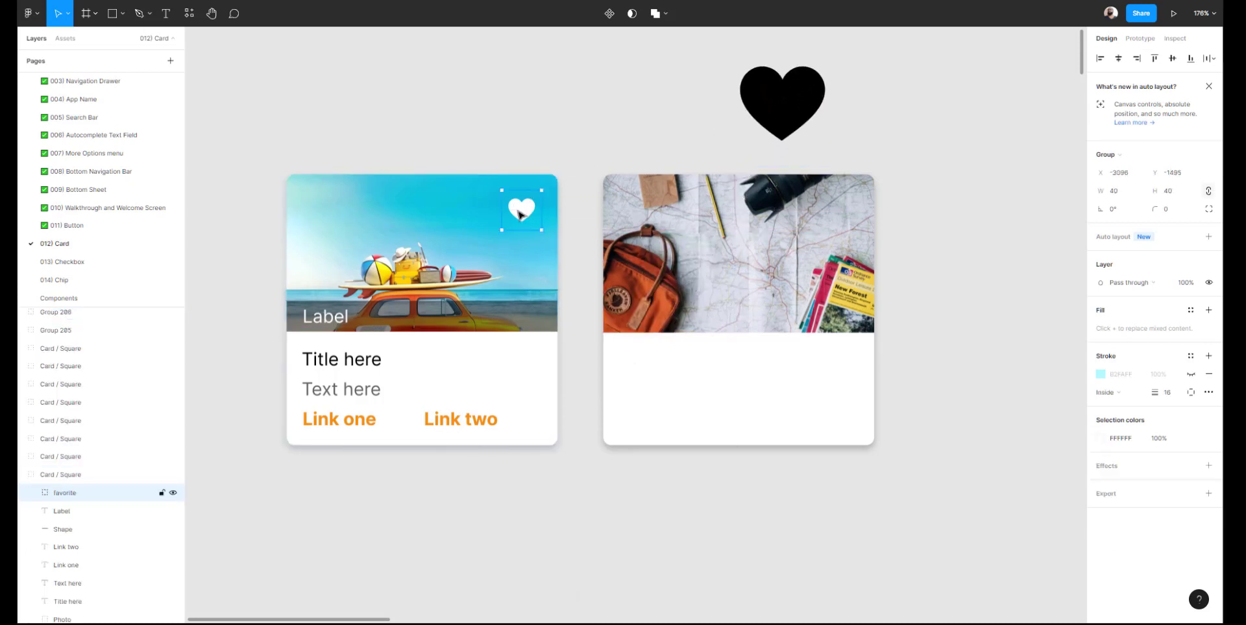
click(884, 114)
click(798, 107)
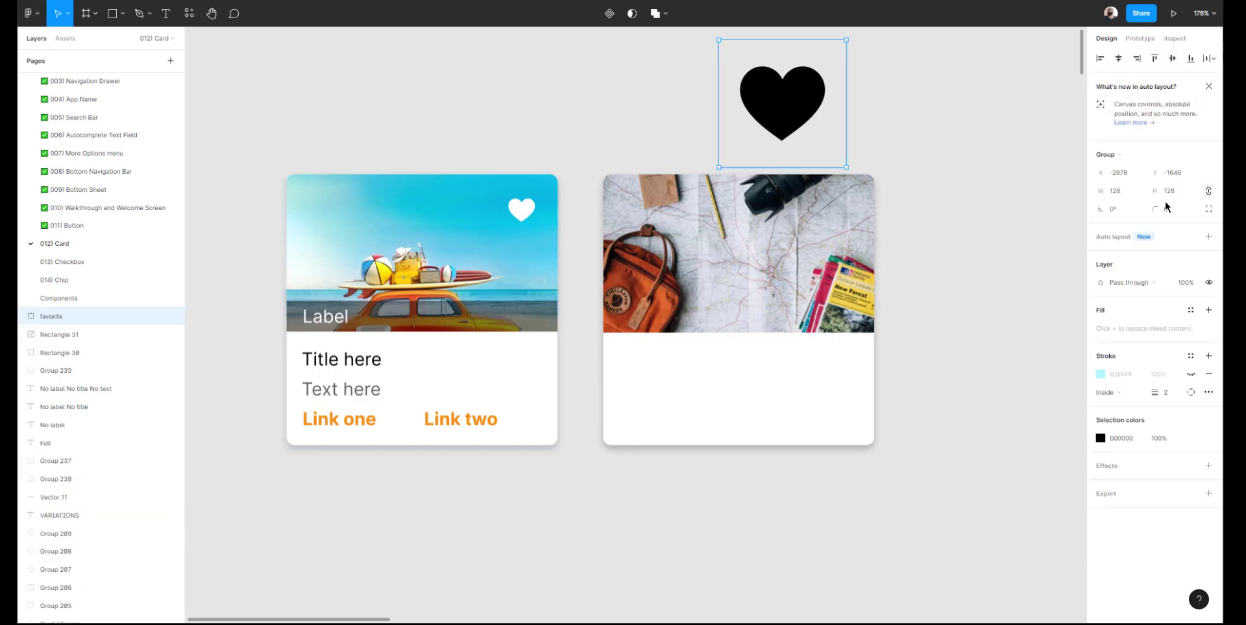
click(1210, 191)
click(1127, 192)
text(40)
key(Return)
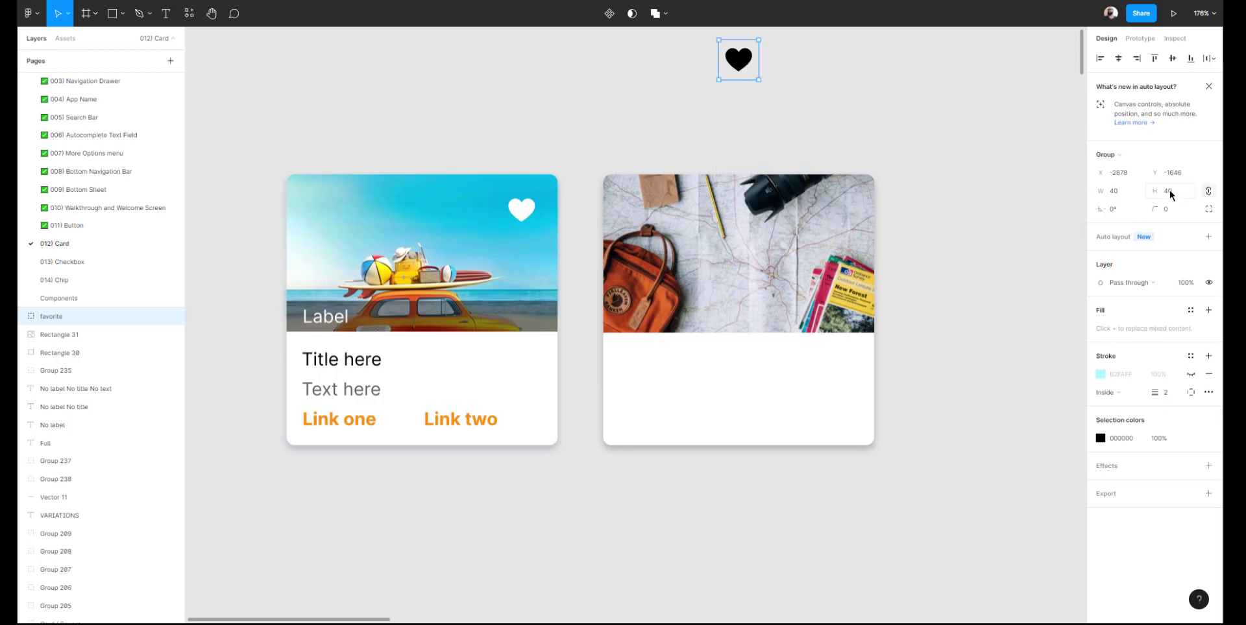
Drag the heart to the photo's top-right corner and measure the original heart's edge spacing
click(920, 130)
click(744, 63)
drag(743, 73, 835, 217)
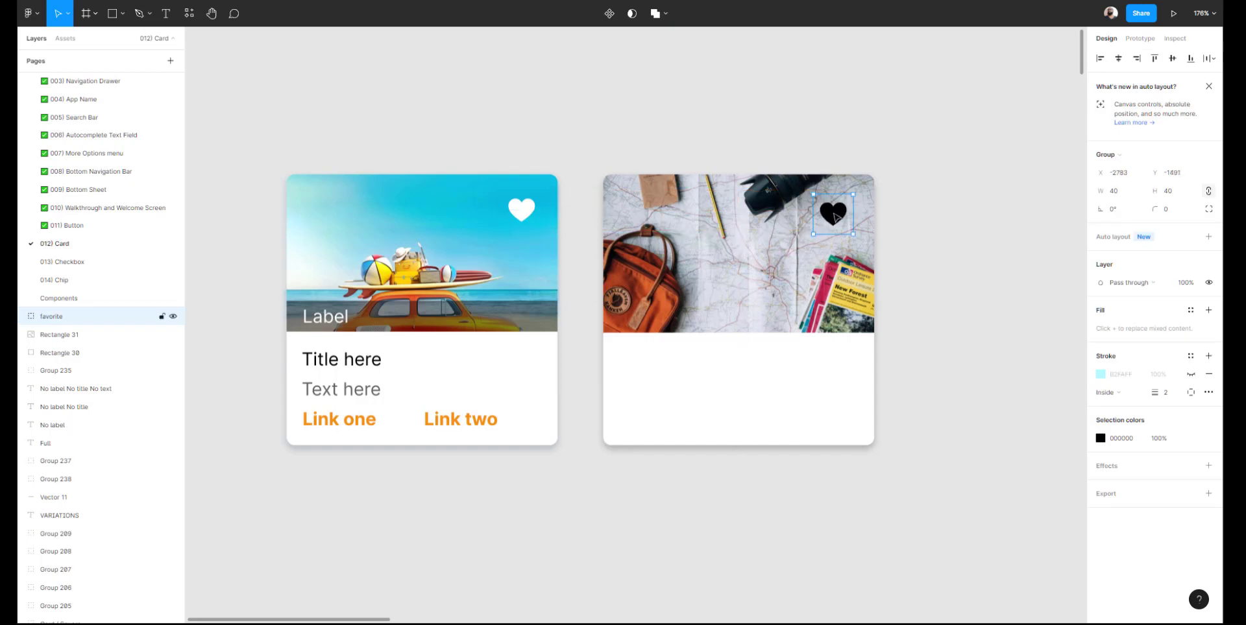
click(525, 211)
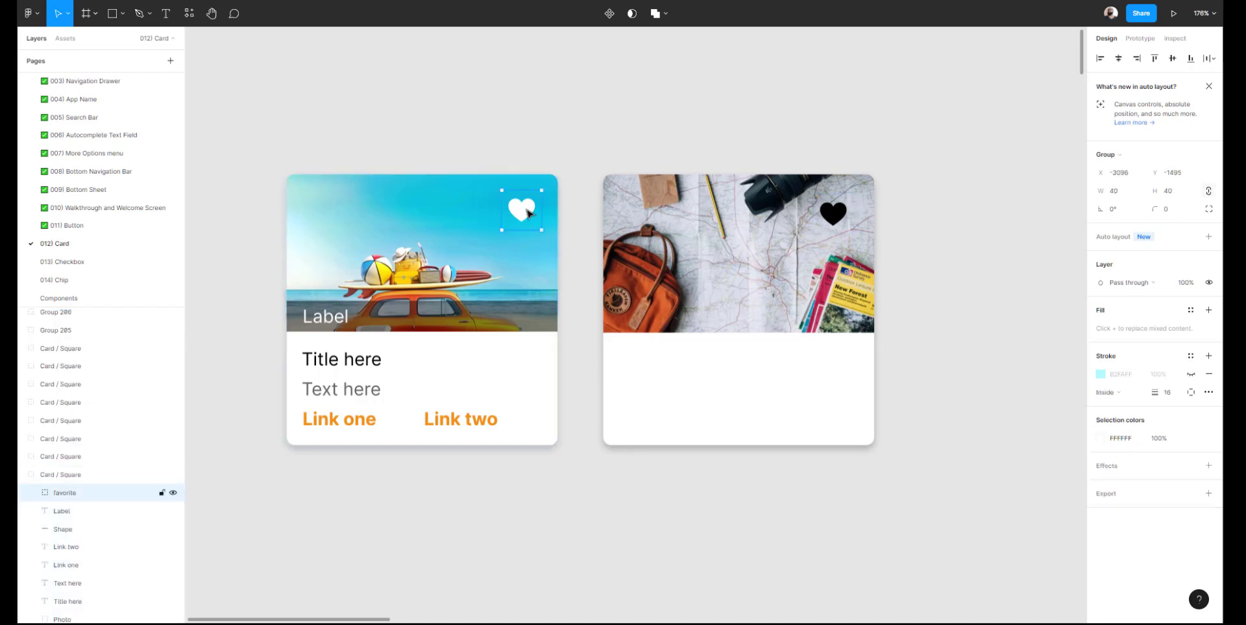
key(alt)
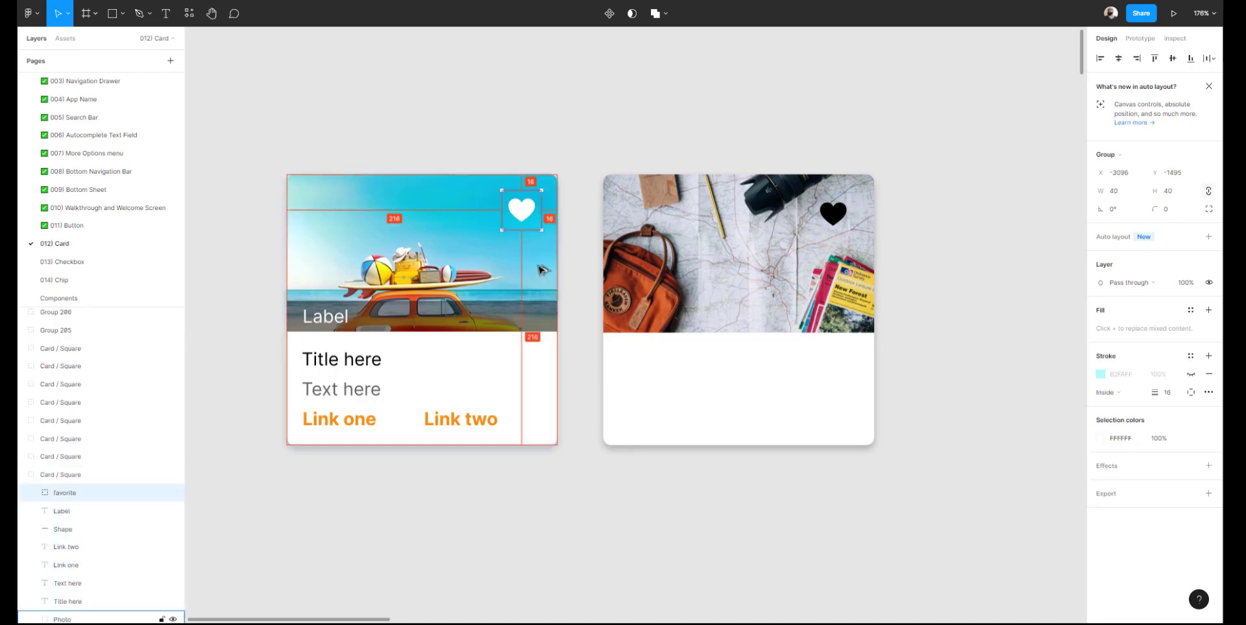
Nudge the heart until it sits 16 px from the photo's top and right edges
click(834, 213)
double_click(833, 212)
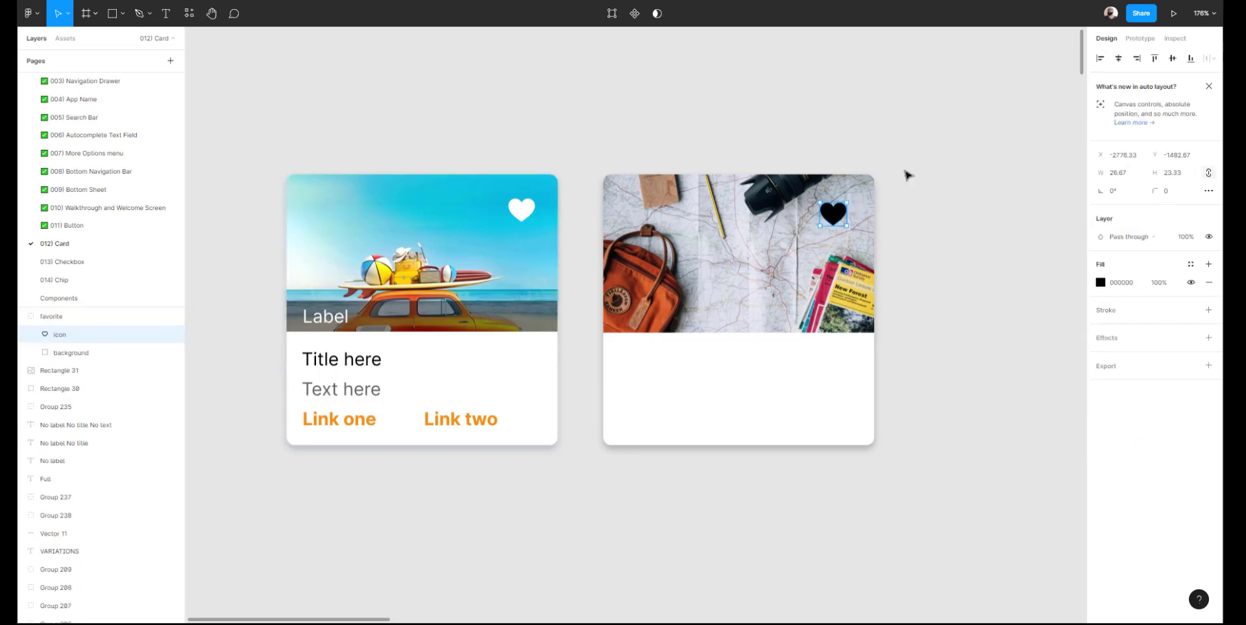
click(907, 175)
click(834, 216)
key(alt)
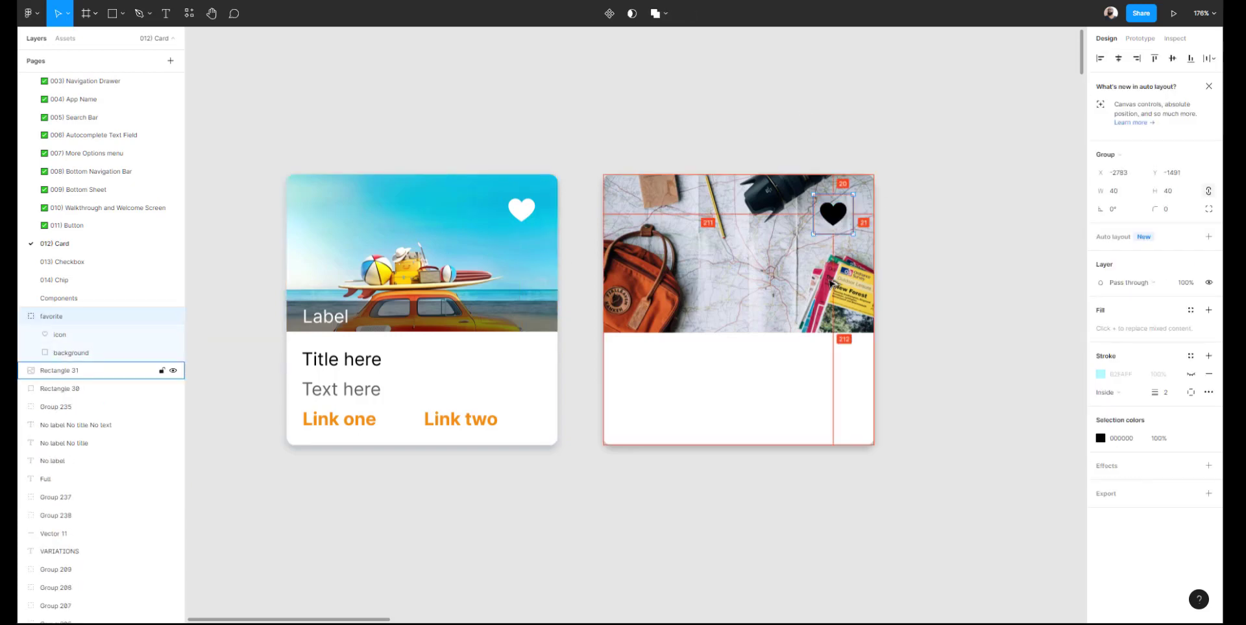
key(Right)
key(Right)
key(Right)
key(Right)
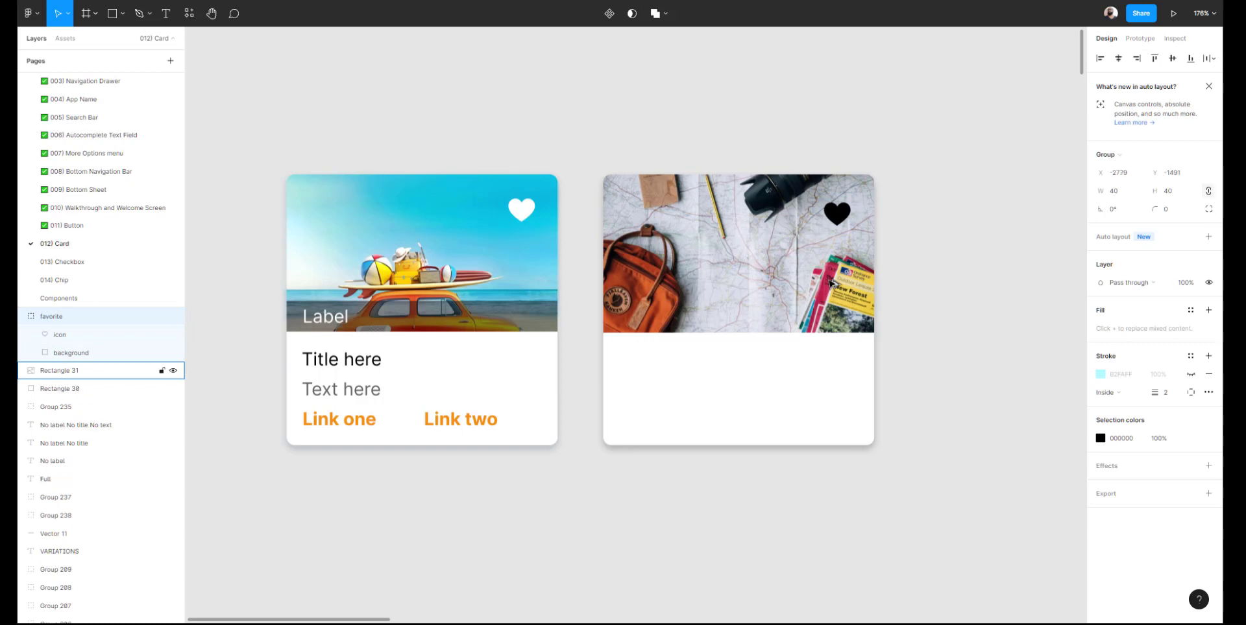
key(alt)
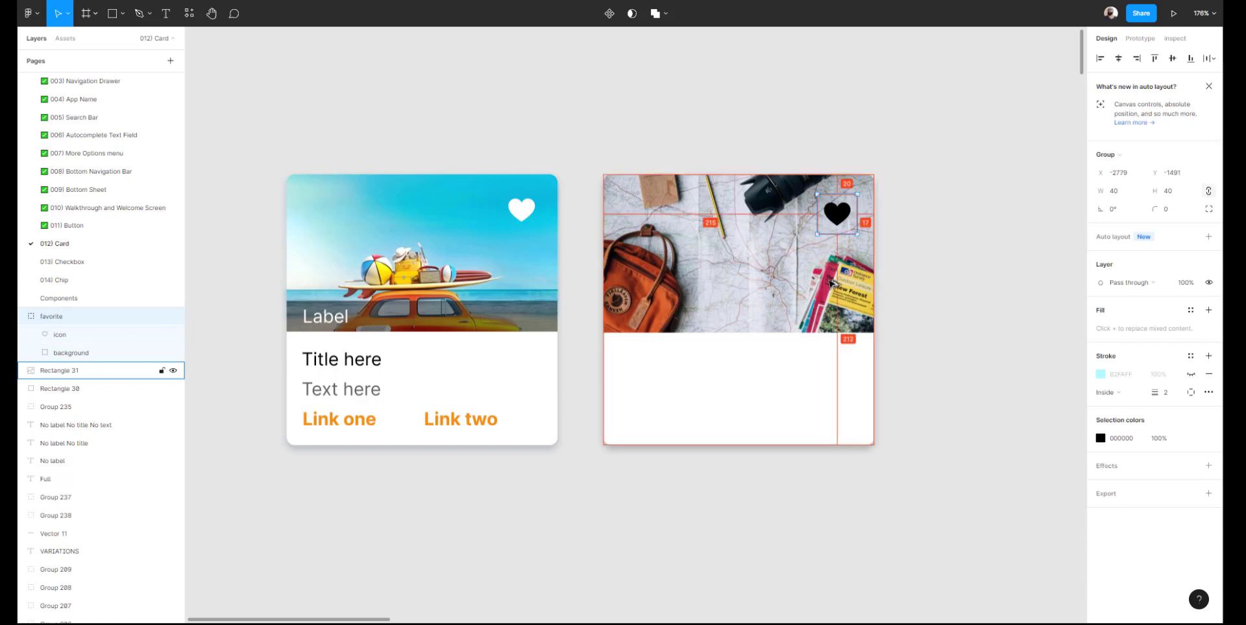
key(Right)
key(Up)
key(Up)
key(Up)
key(Up)
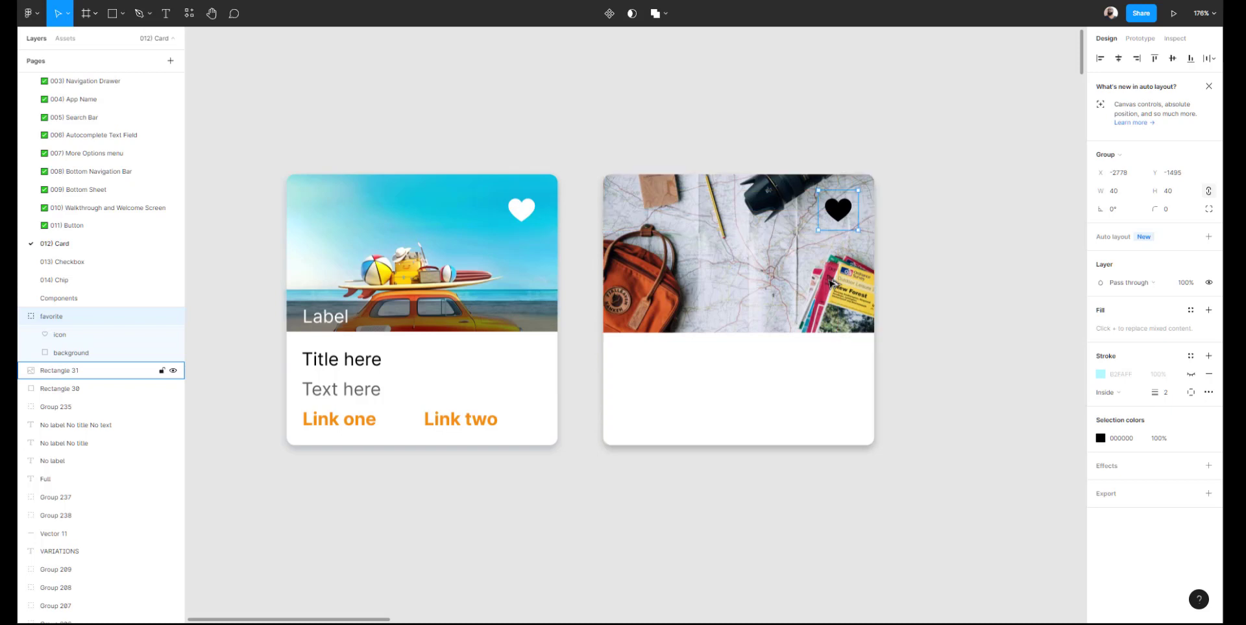
Turn the heart white (FFFFFF) and select the icon layer inside its group
click(1101, 439)
drag(1068, 425, 912, 300)
click(922, 216)
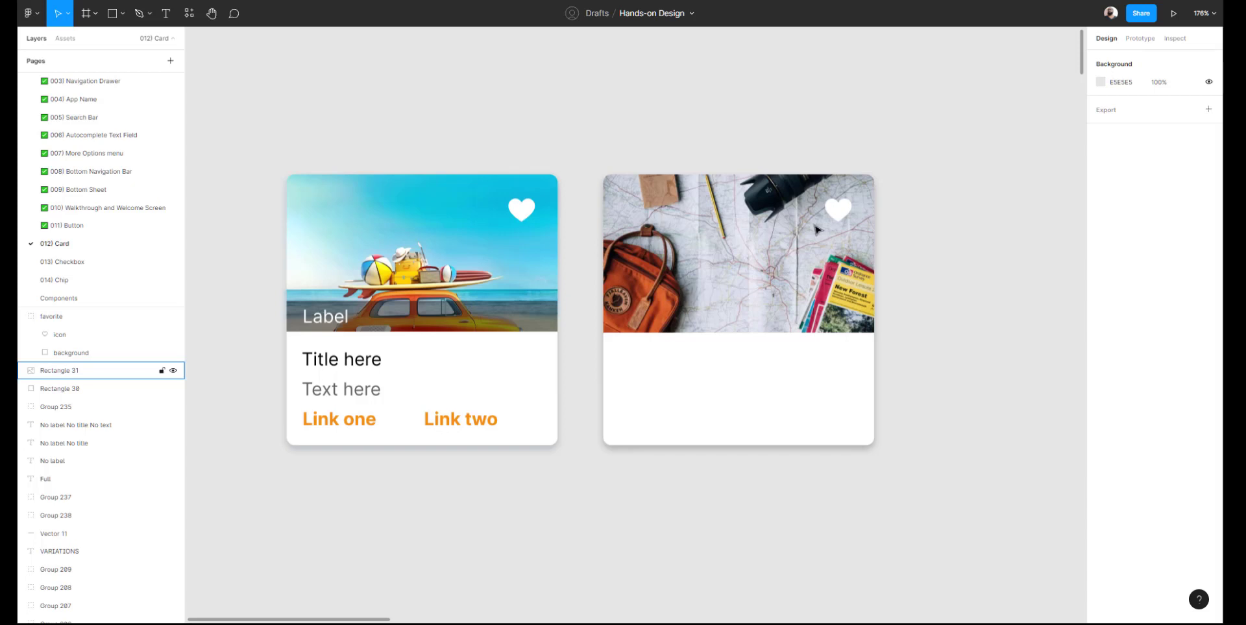
click(838, 216)
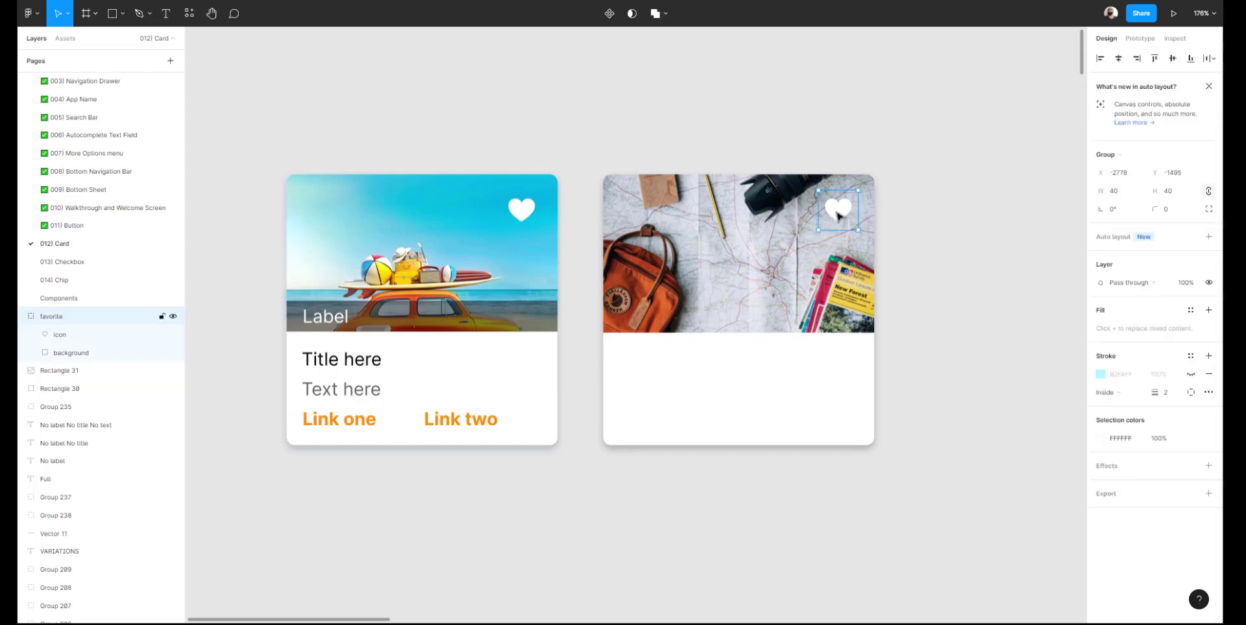
click(942, 206)
double_click(837, 216)
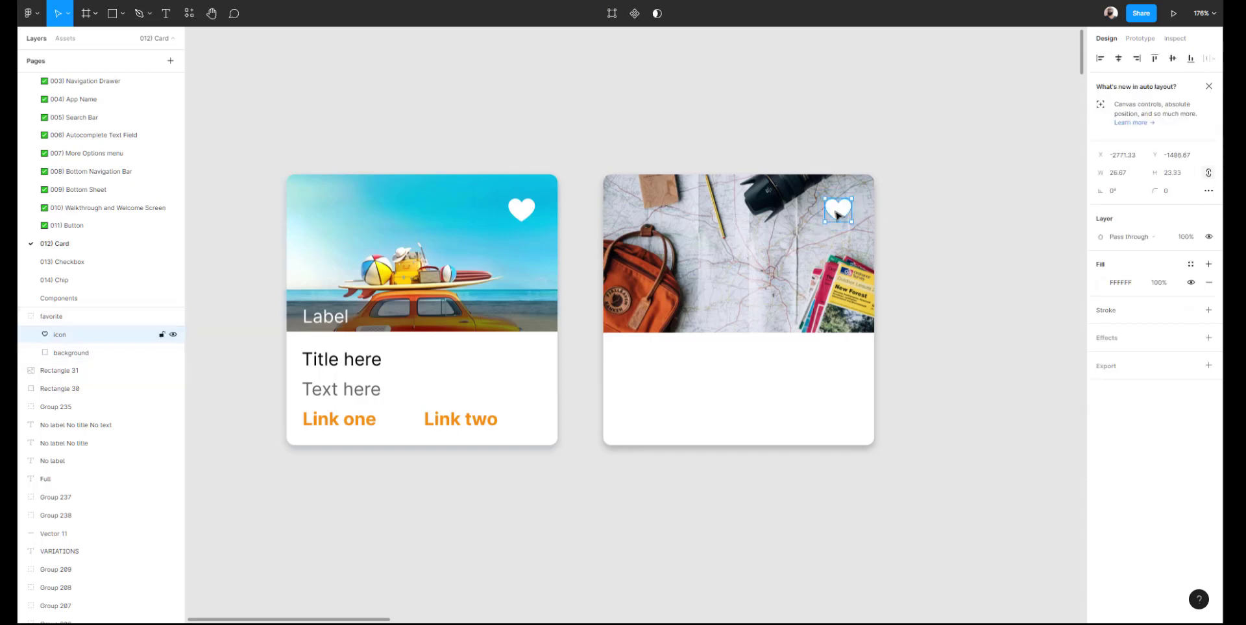
Add a drop shadow to the heart icon at 8% opacity
click(1111, 340)
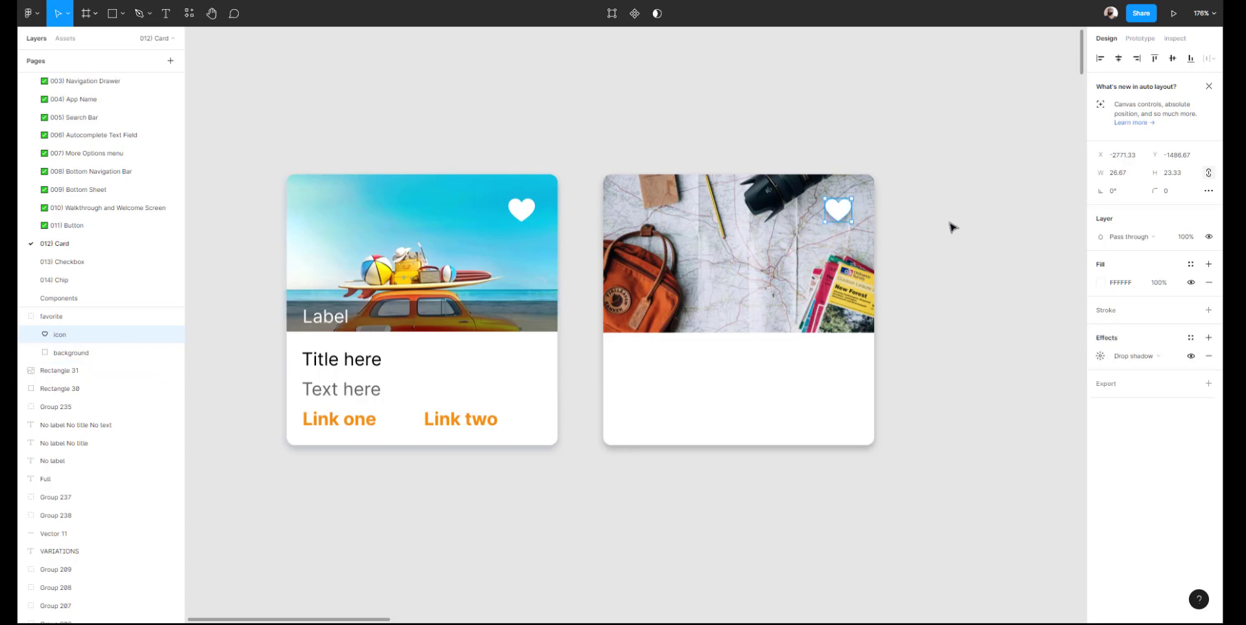
click(898, 206)
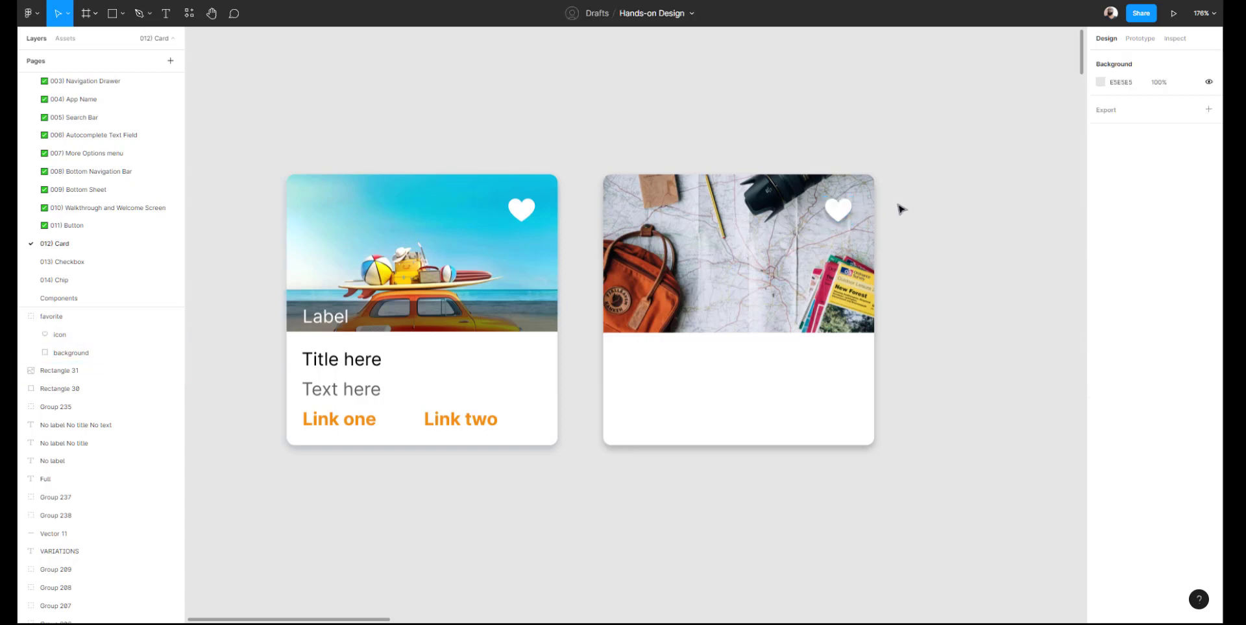
click(836, 211)
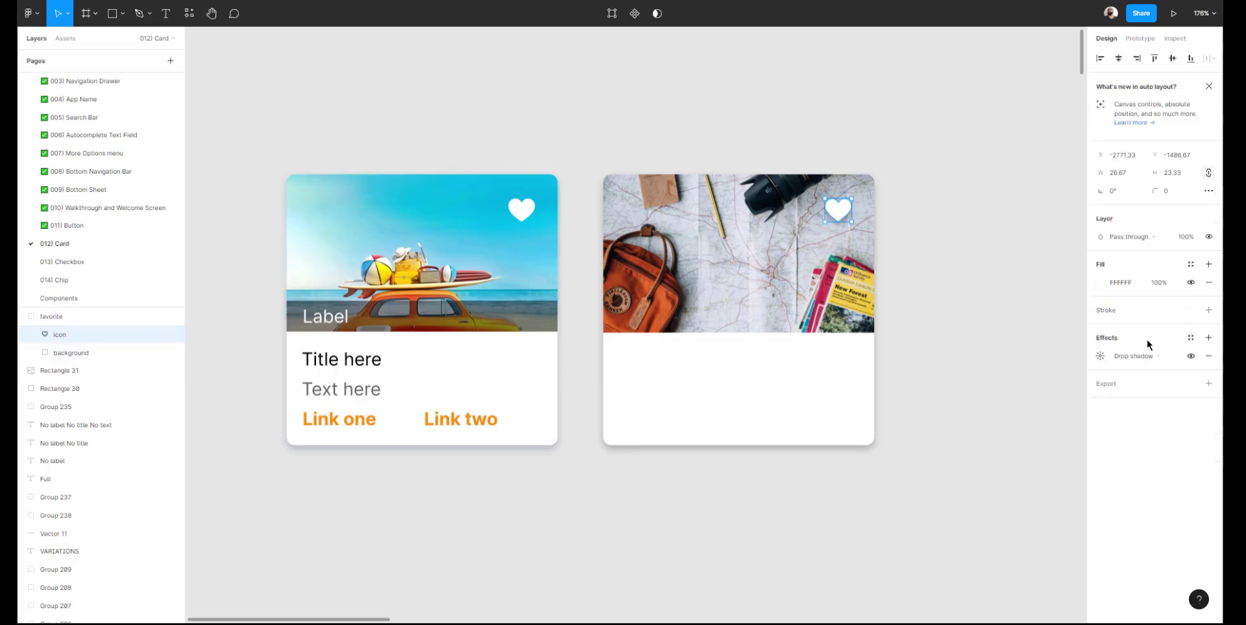
click(1100, 357)
click(1028, 421)
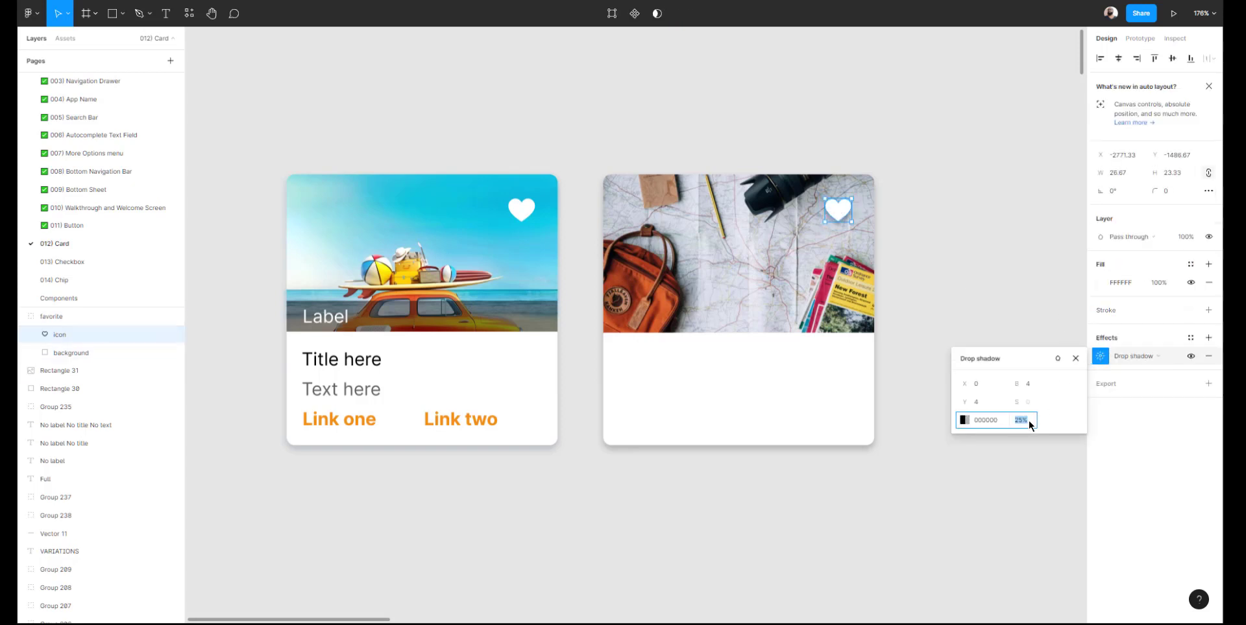
text(16)
key(Return)
click(1018, 423)
text(8)
key(Return)
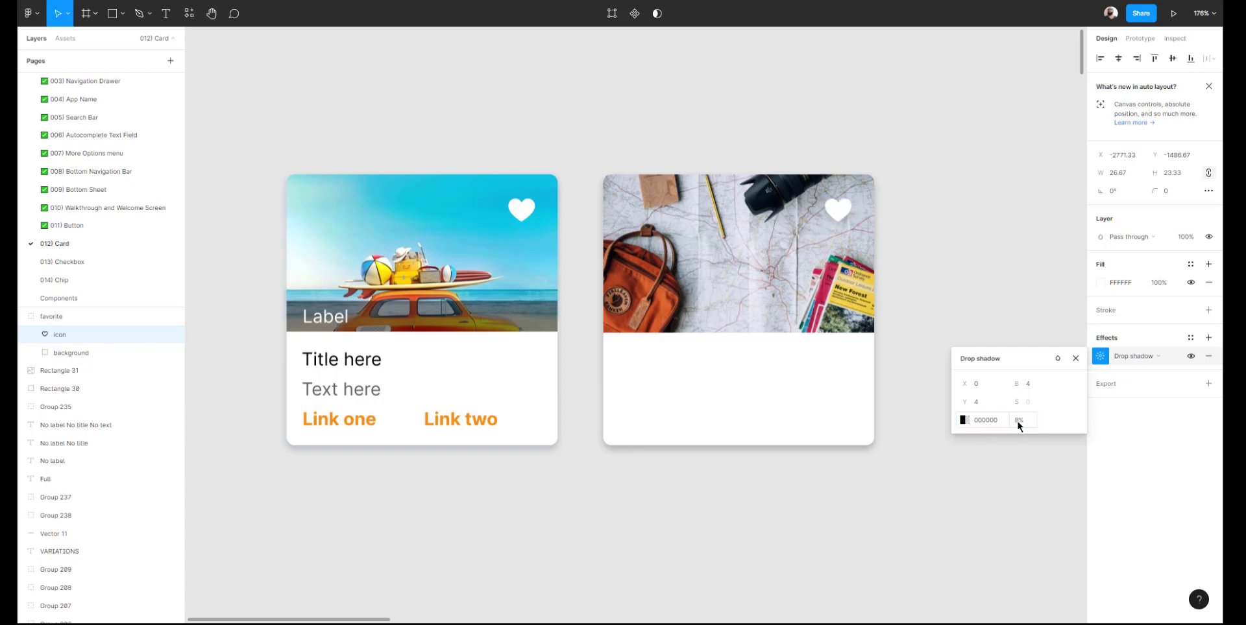
click(1111, 315)
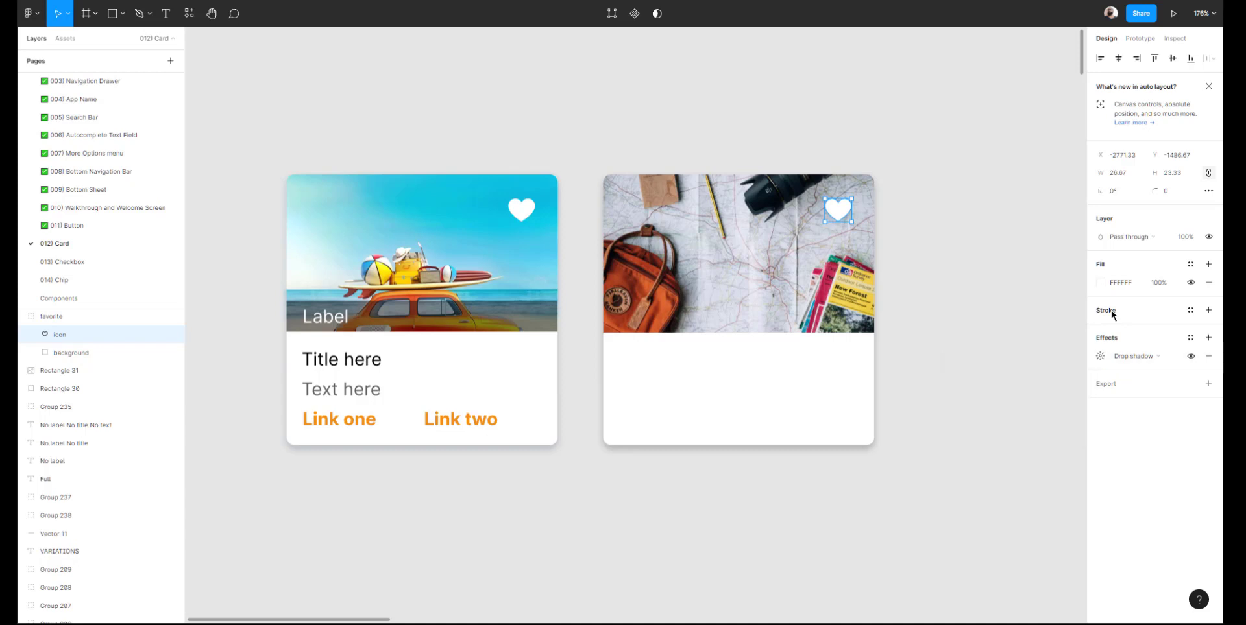
Give the heart a light grey A4A4A4 outline stroke
click(1111, 315)
click(1100, 330)
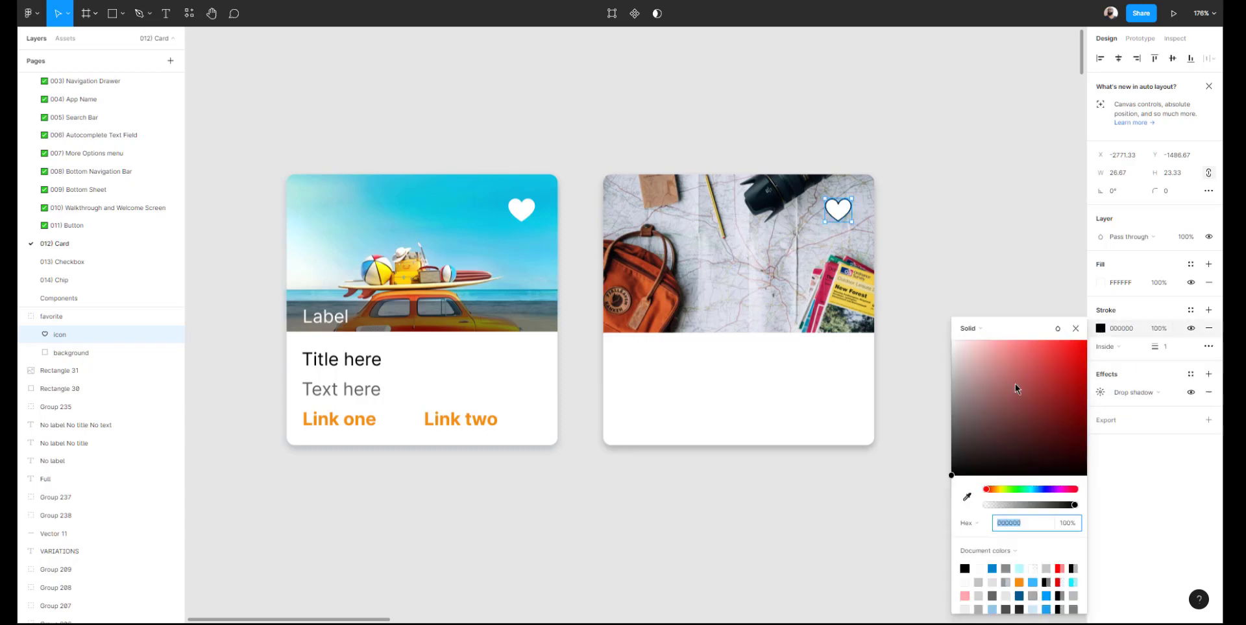
mouse_move(1015, 384)
mouse_down()
mouse_move(964, 405)
mouse_move(942, 393)
mouse_up()
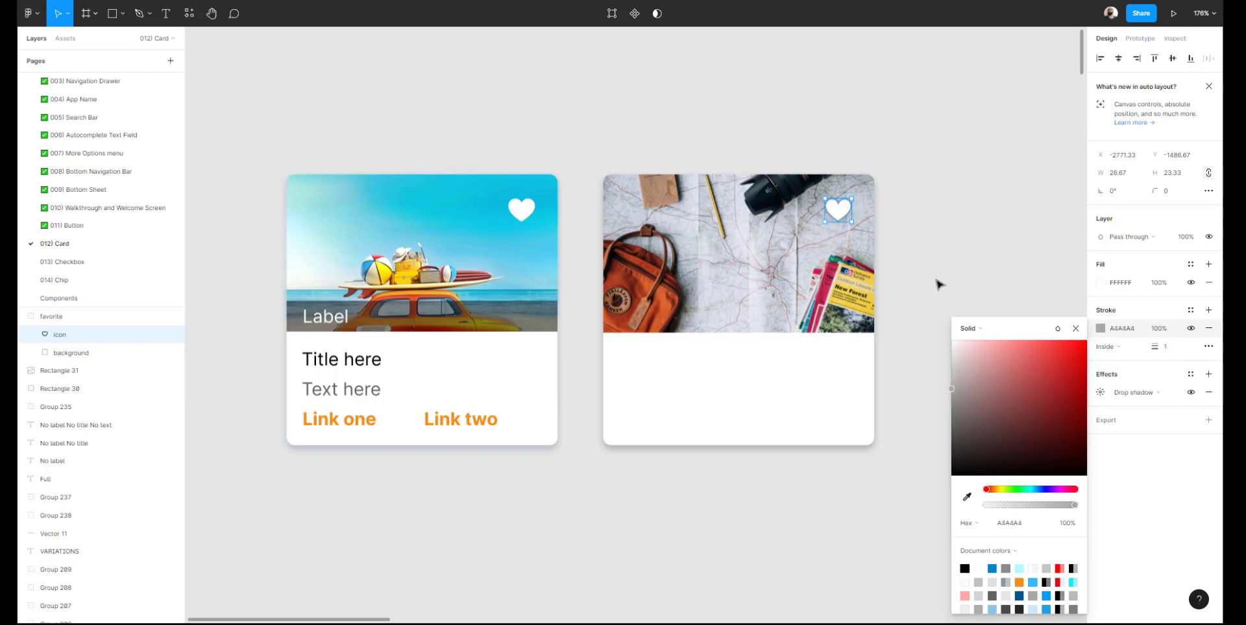
click(931, 223)
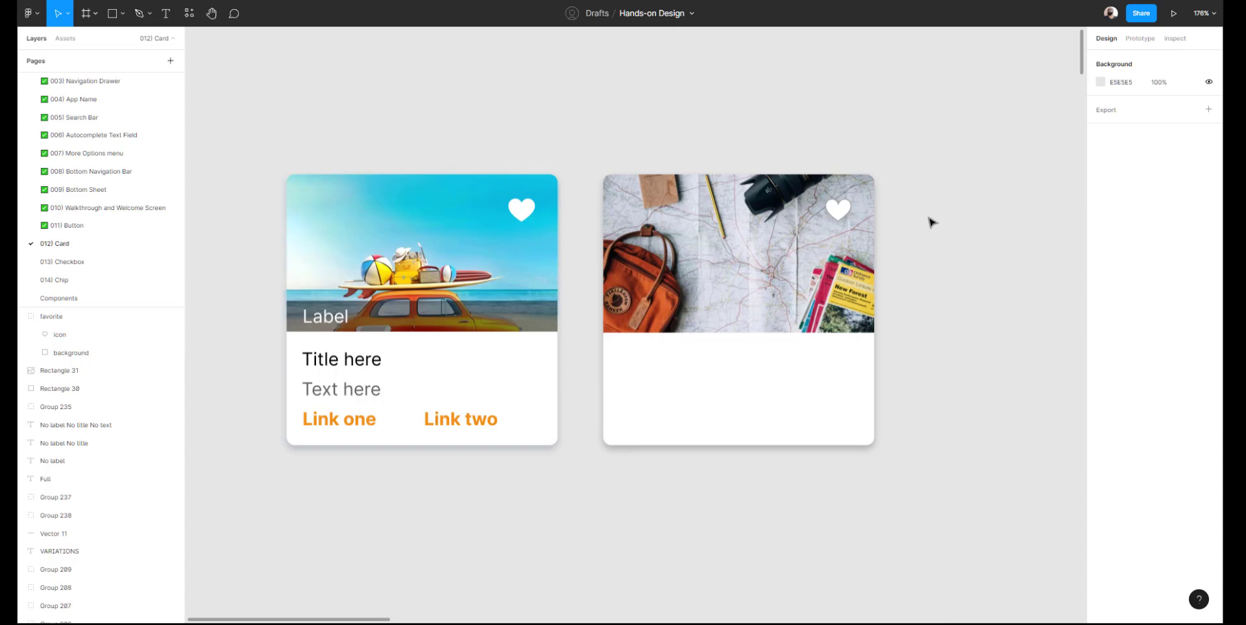
Inspect the original card's label bar, then rename the second card's photo layer to Photo
double_click(512, 317)
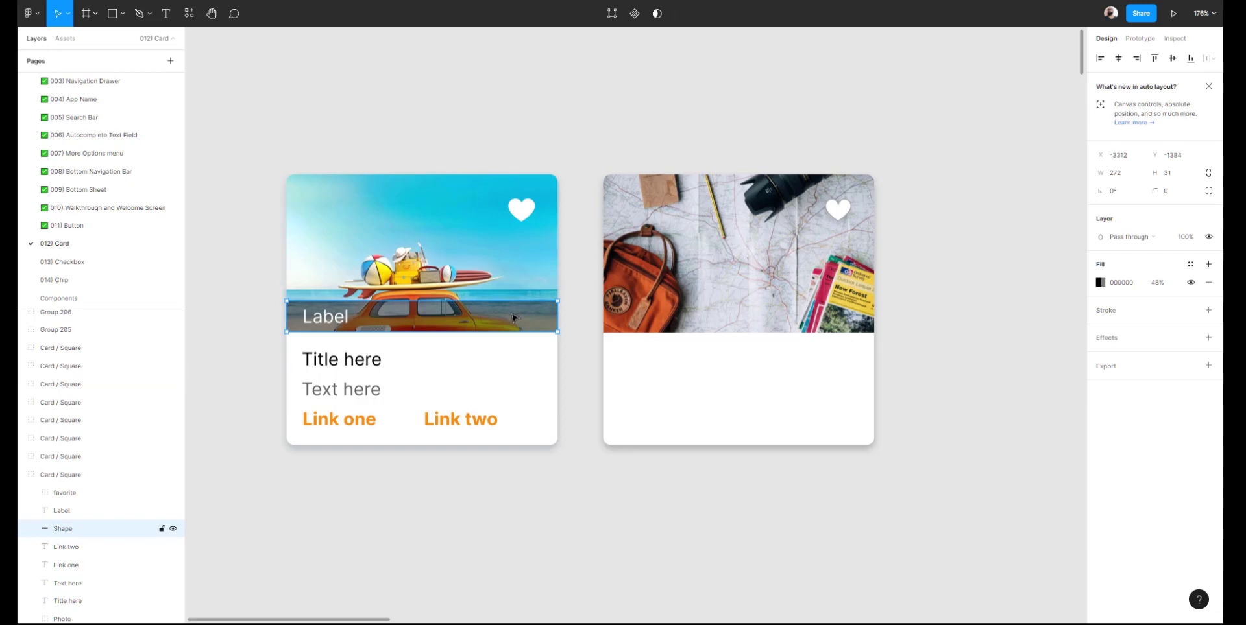
click(577, 471)
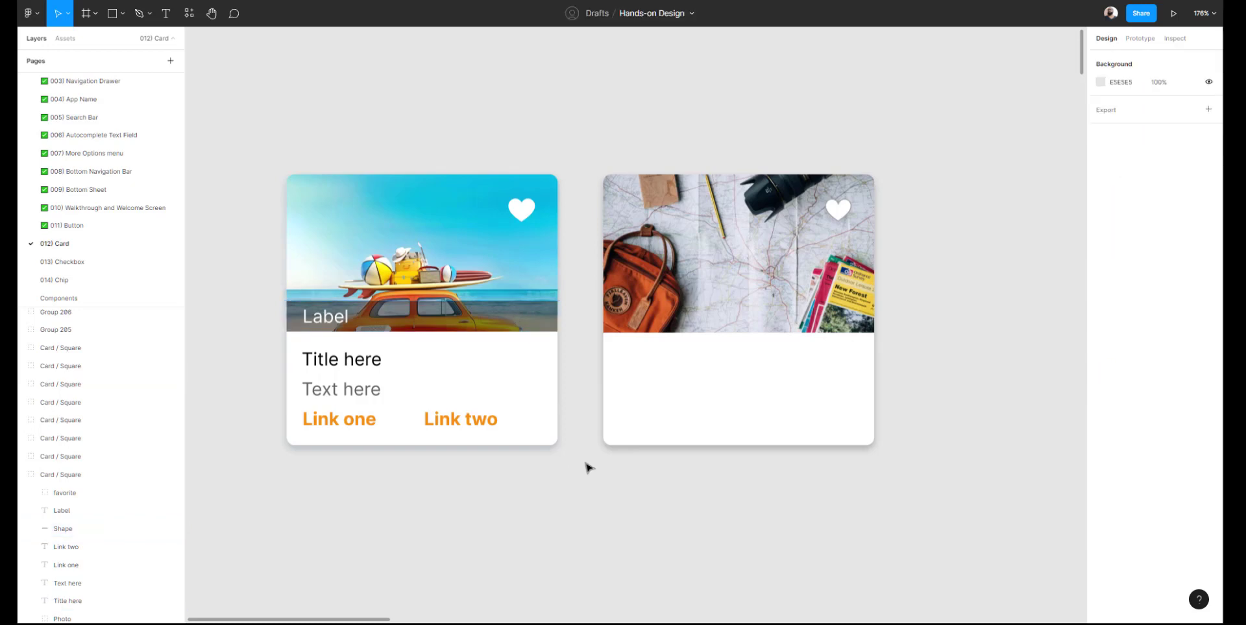
click(654, 423)
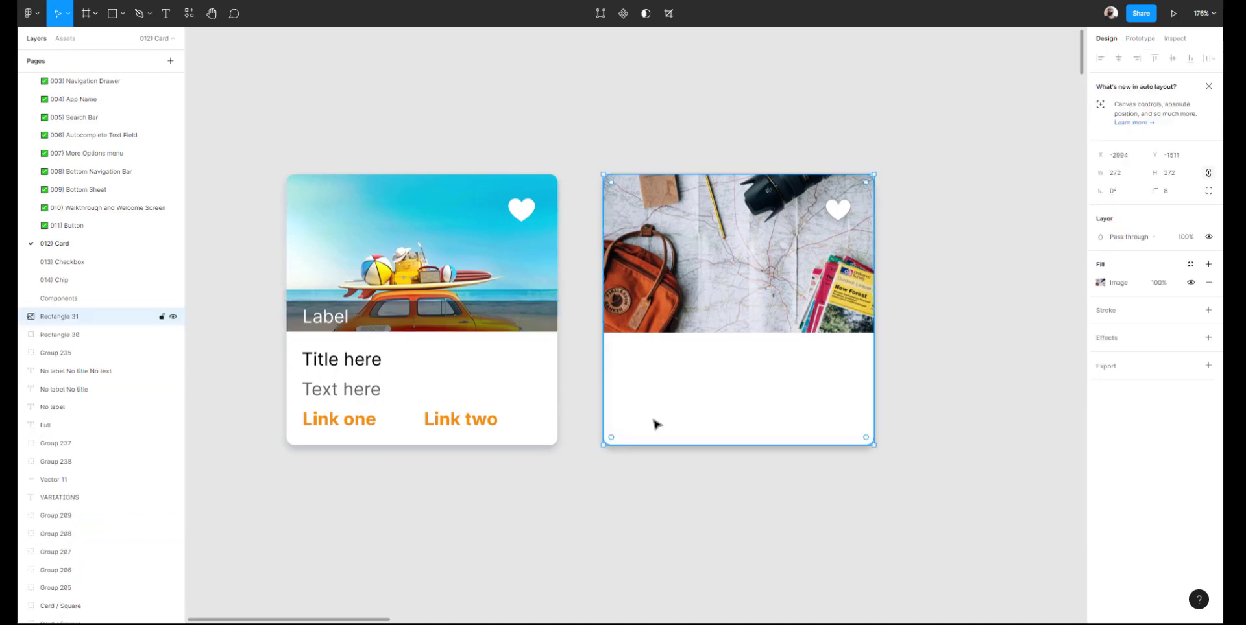
double_click(66, 316)
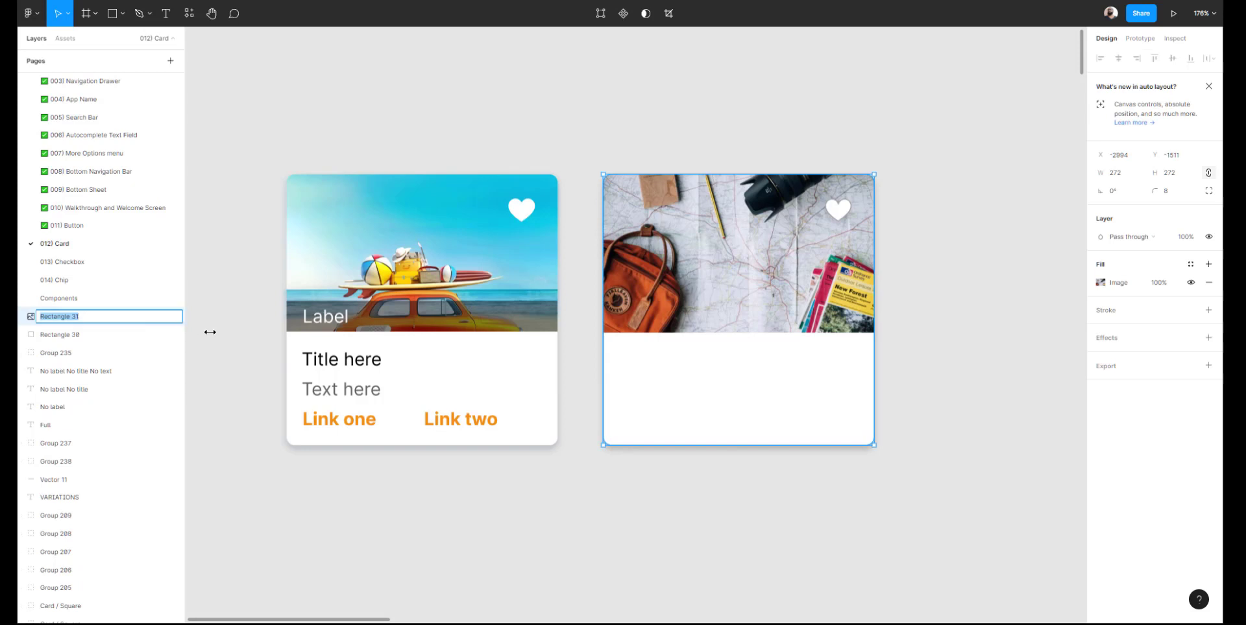
text(Photo)
key(Return)
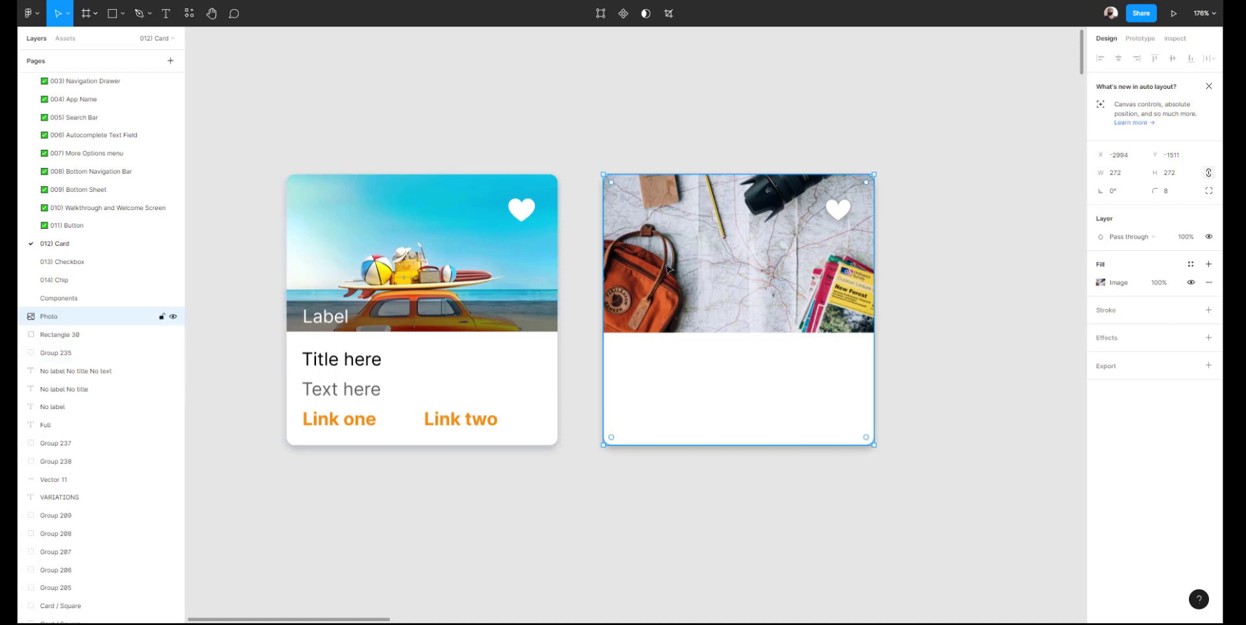
Test dragging the photo out of the second card, leaving it back at the card's top
drag(700, 283, 772, 328)
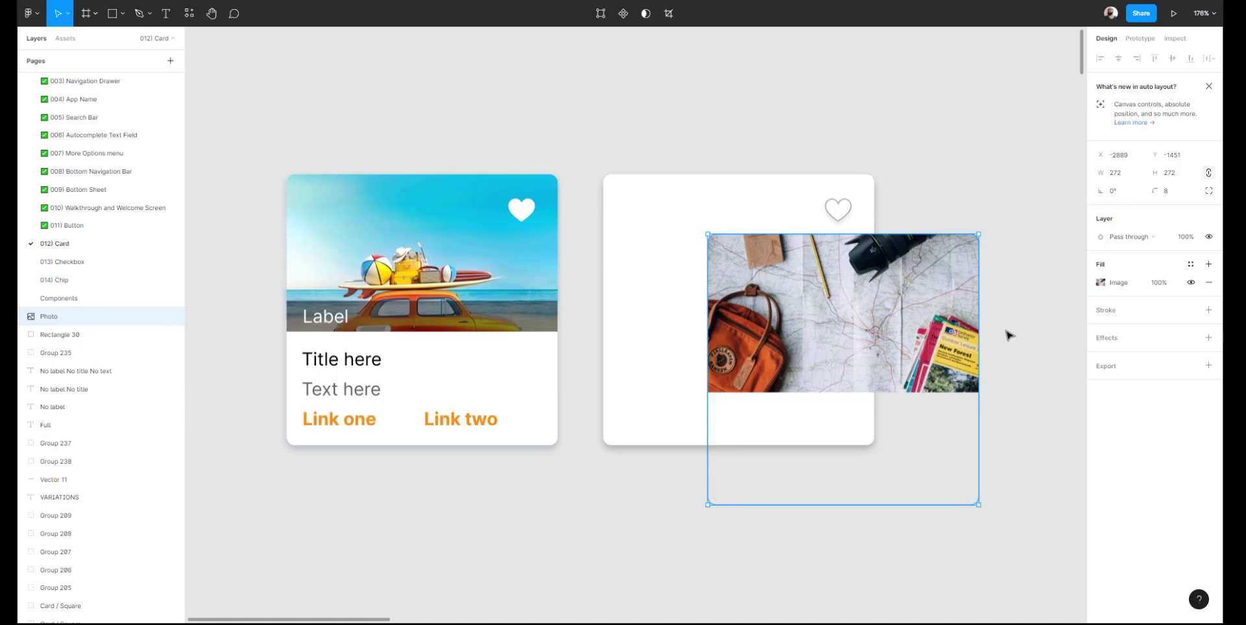
key(ctrl+z)
click(724, 537)
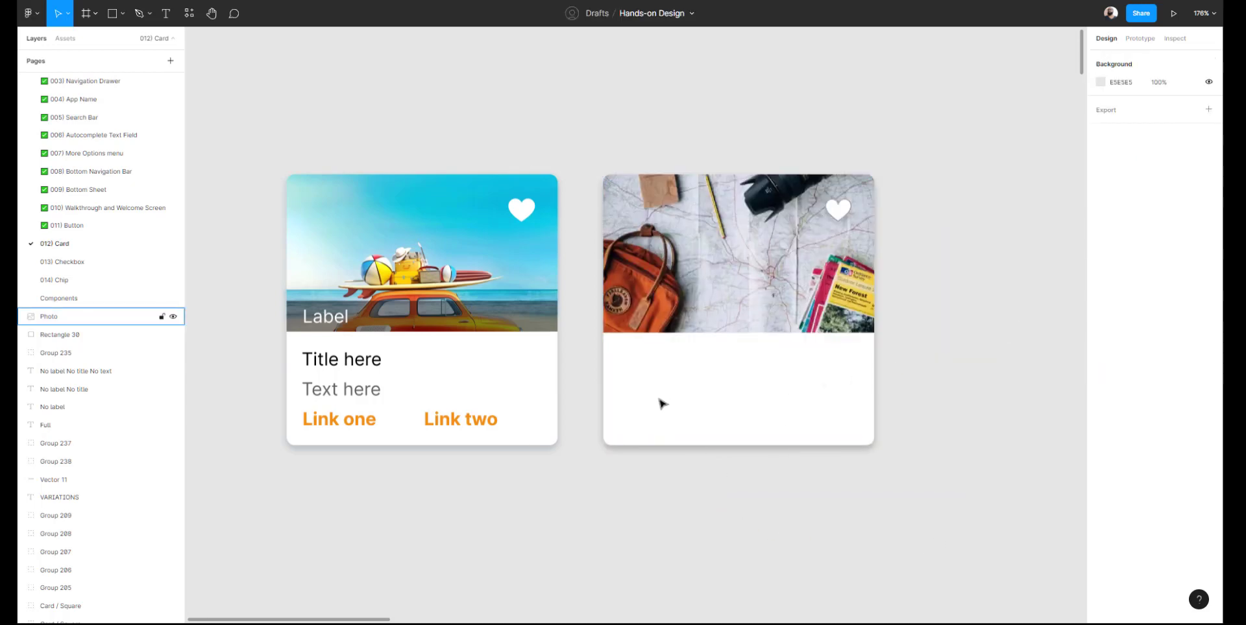
click(661, 404)
drag(661, 404, 826, 461)
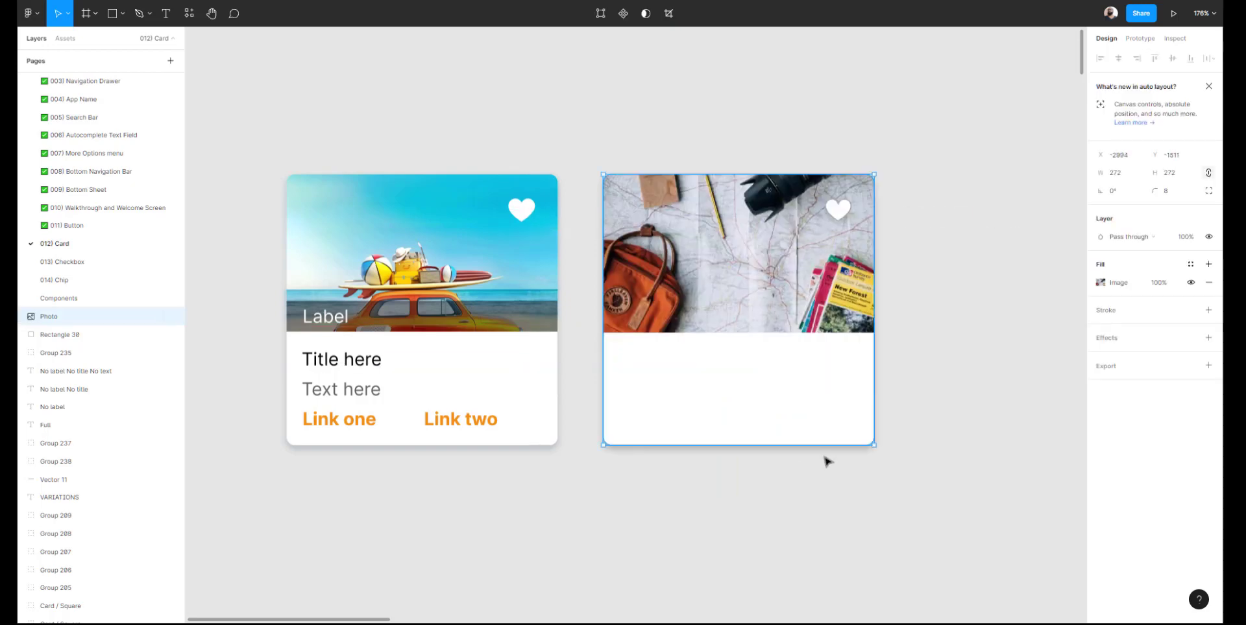
Rename the second card's white background layer to Container
click(81, 342)
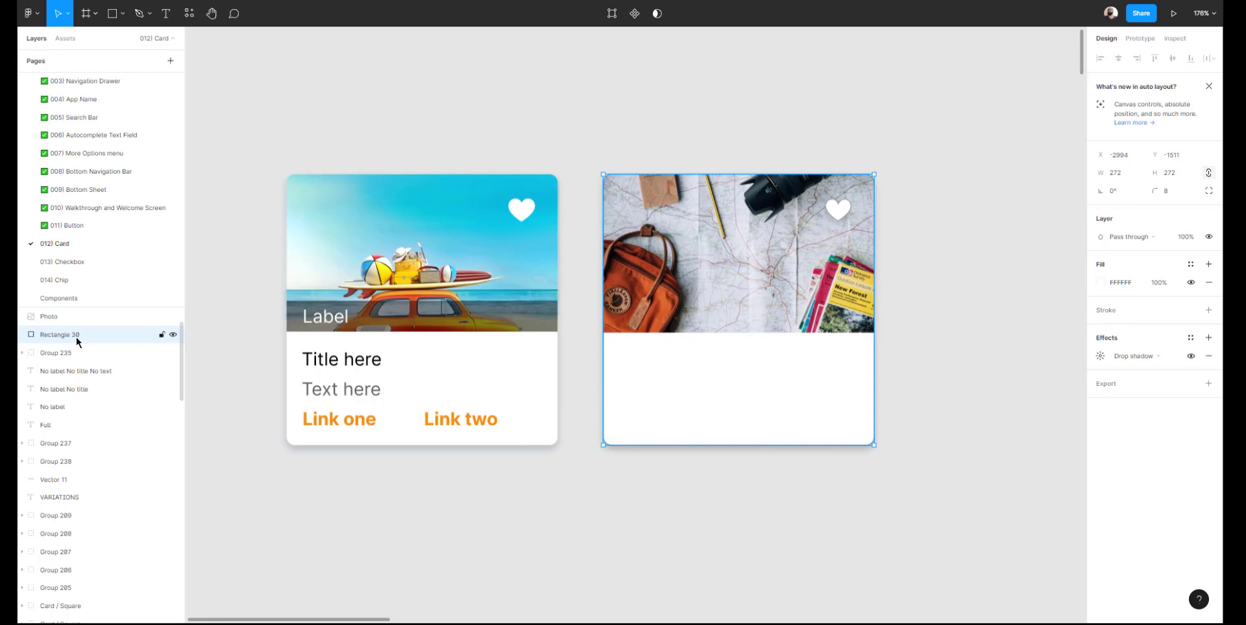
click(65, 317)
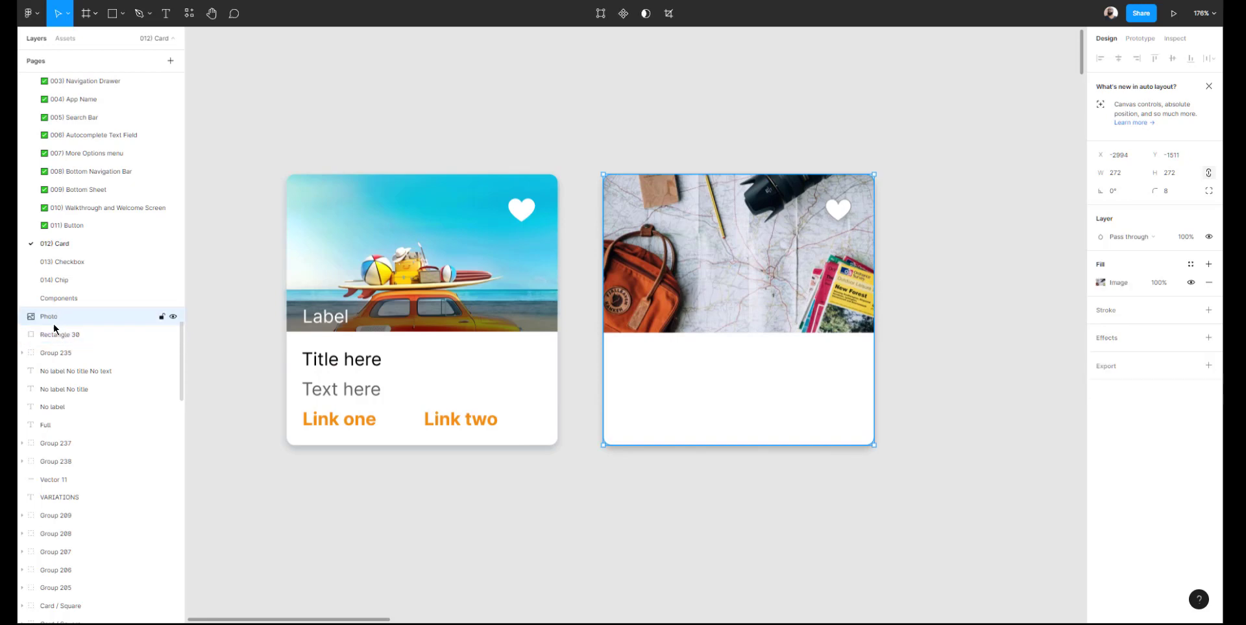
click(54, 334)
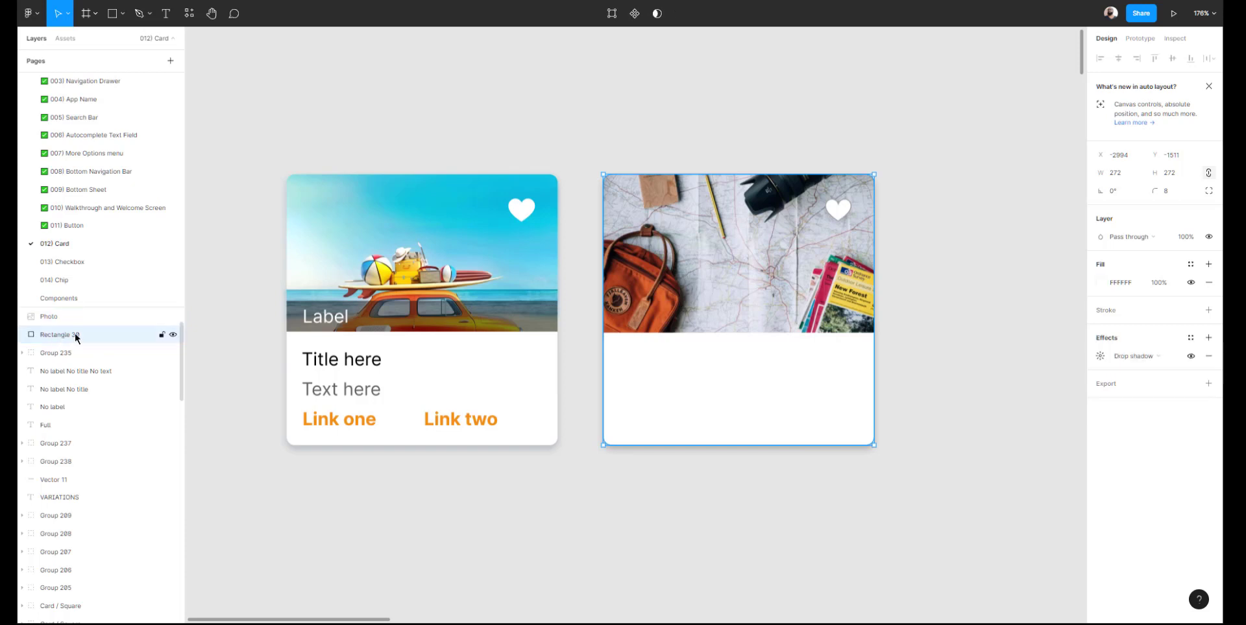
double_click(76, 334)
text(Cont)
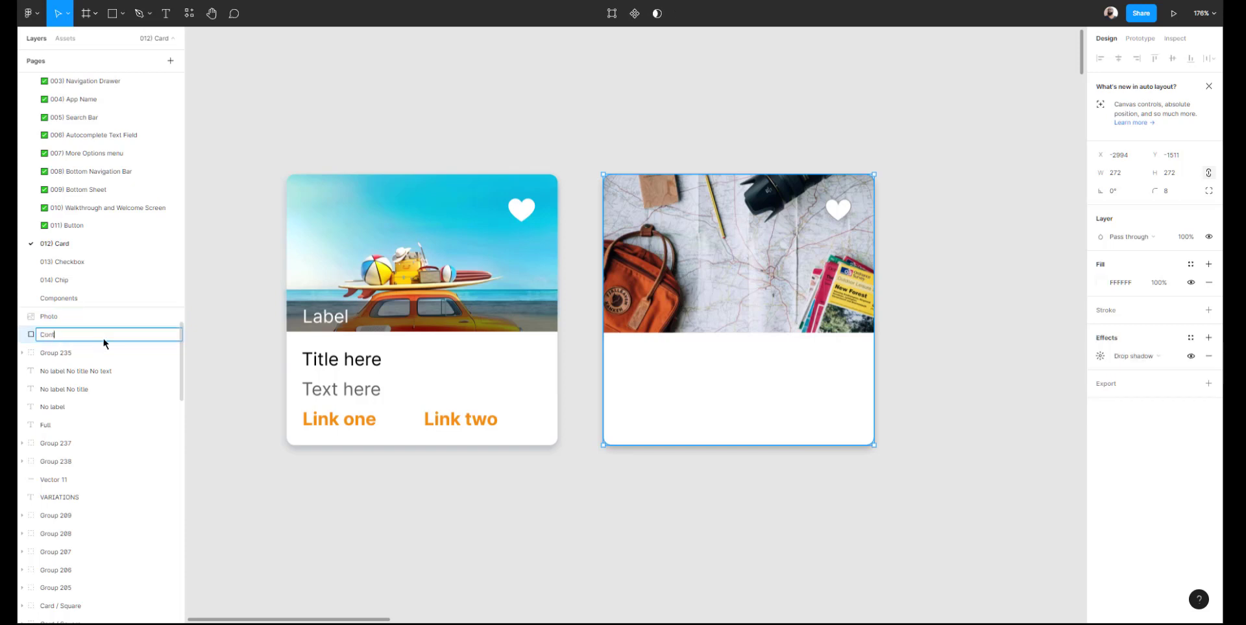
text(ainer)
key(Return)
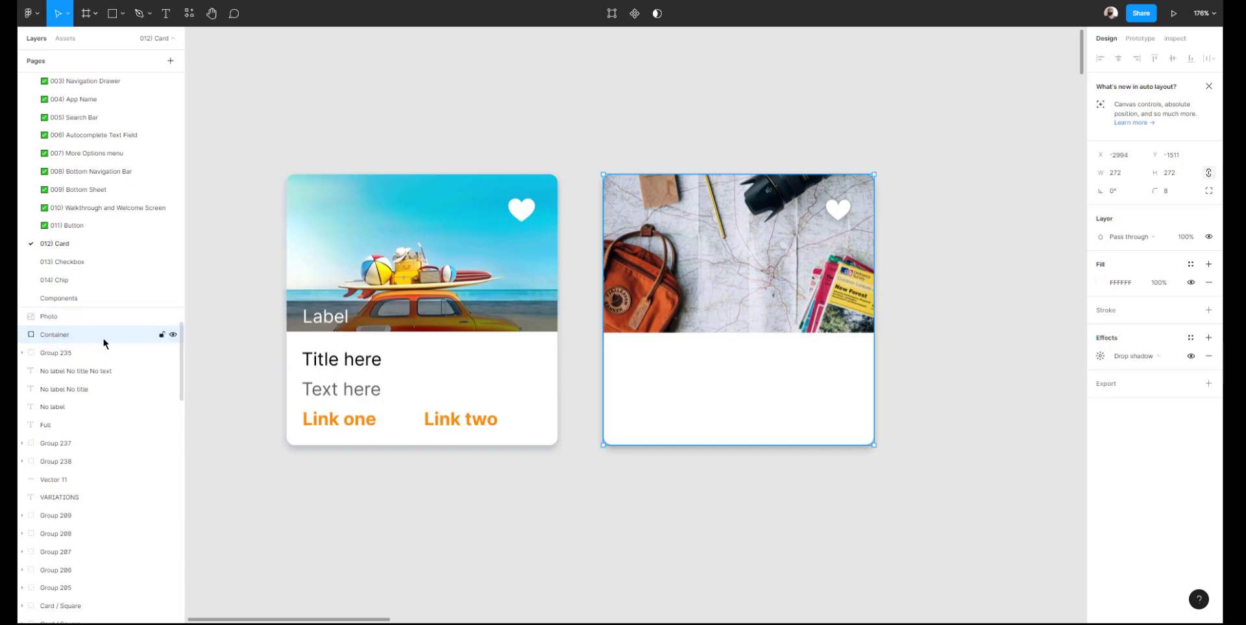
Collapse the heart icon's favorite group in the Layers panel and deselect it
click(844, 214)
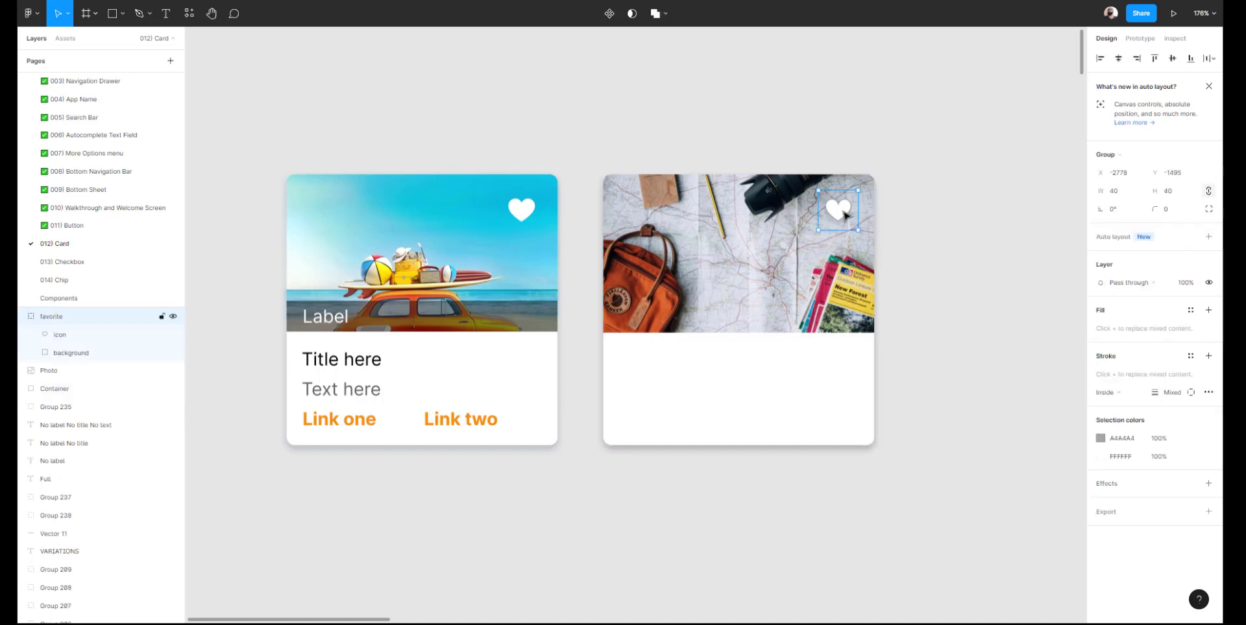
click(22, 316)
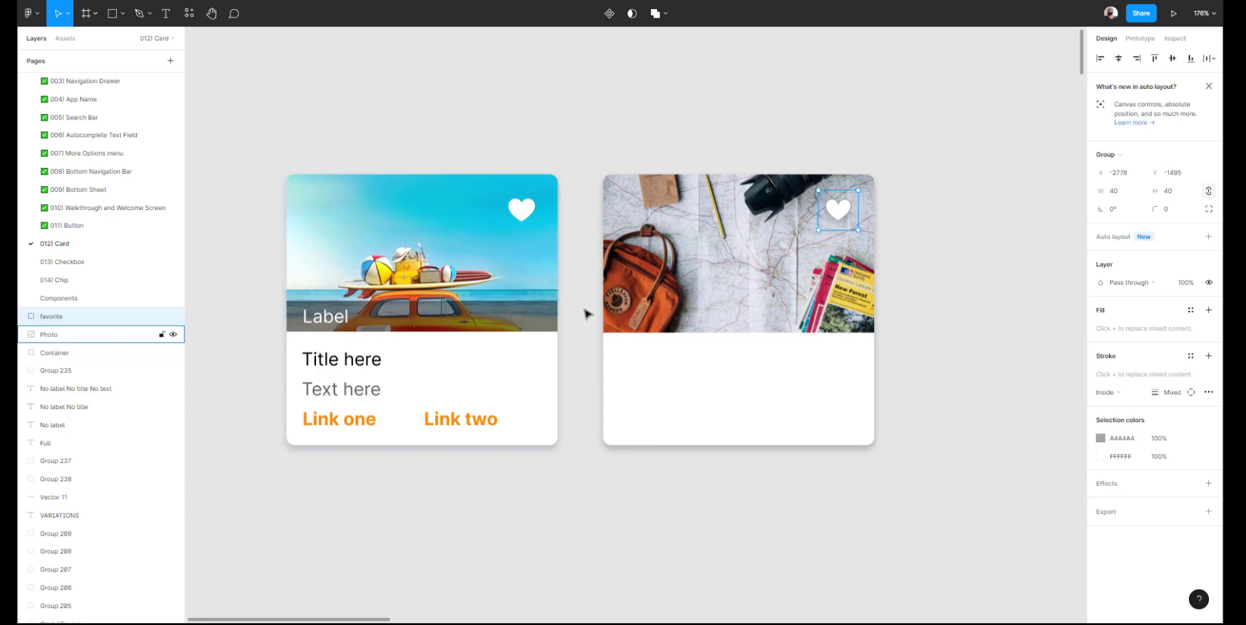
click(617, 135)
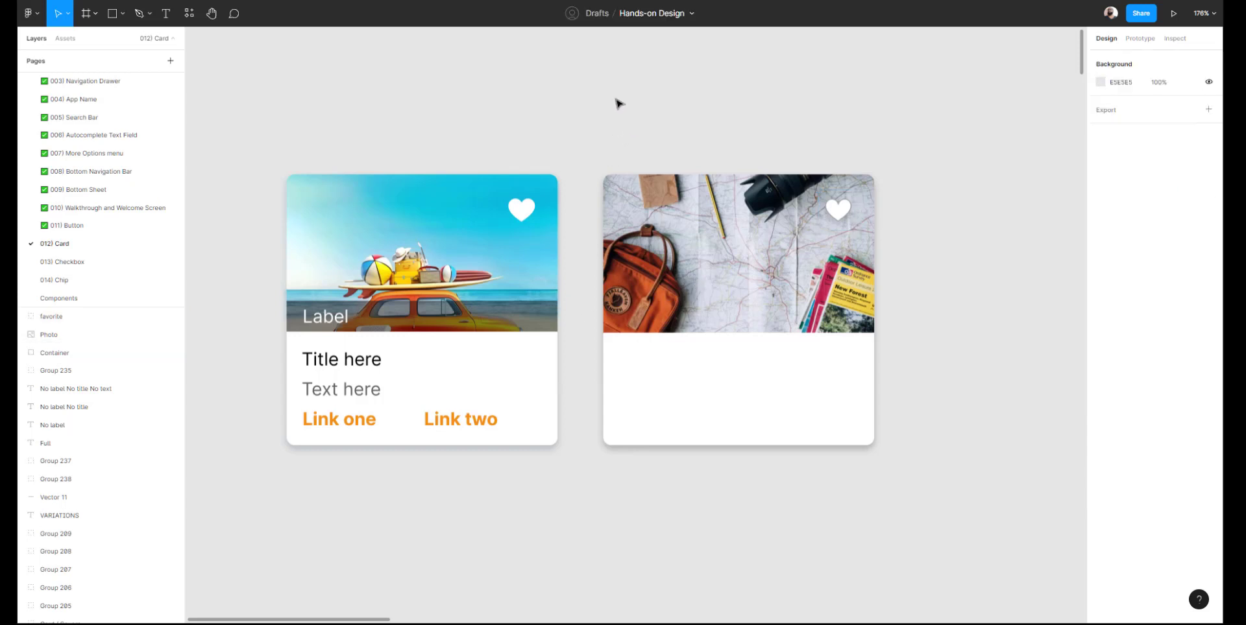
Draw a 272-wide rectangle above the cards with a black fill at 32% opacity
key(r)
drag(584, 60, 948, 111)
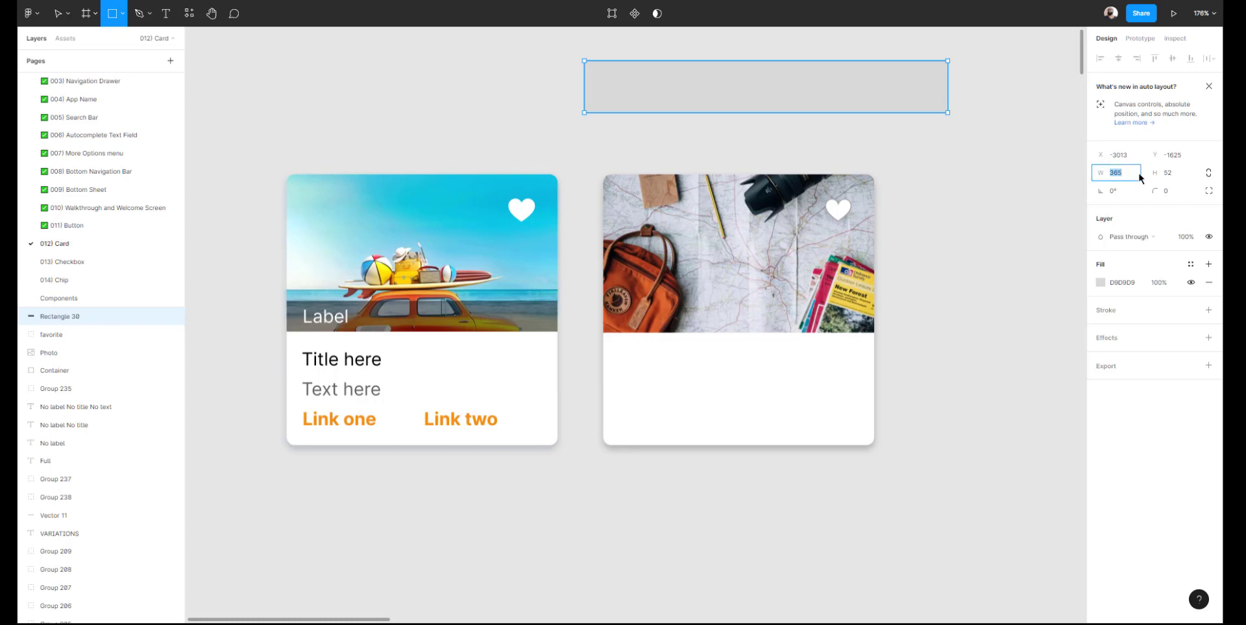
text(272)
key(Return)
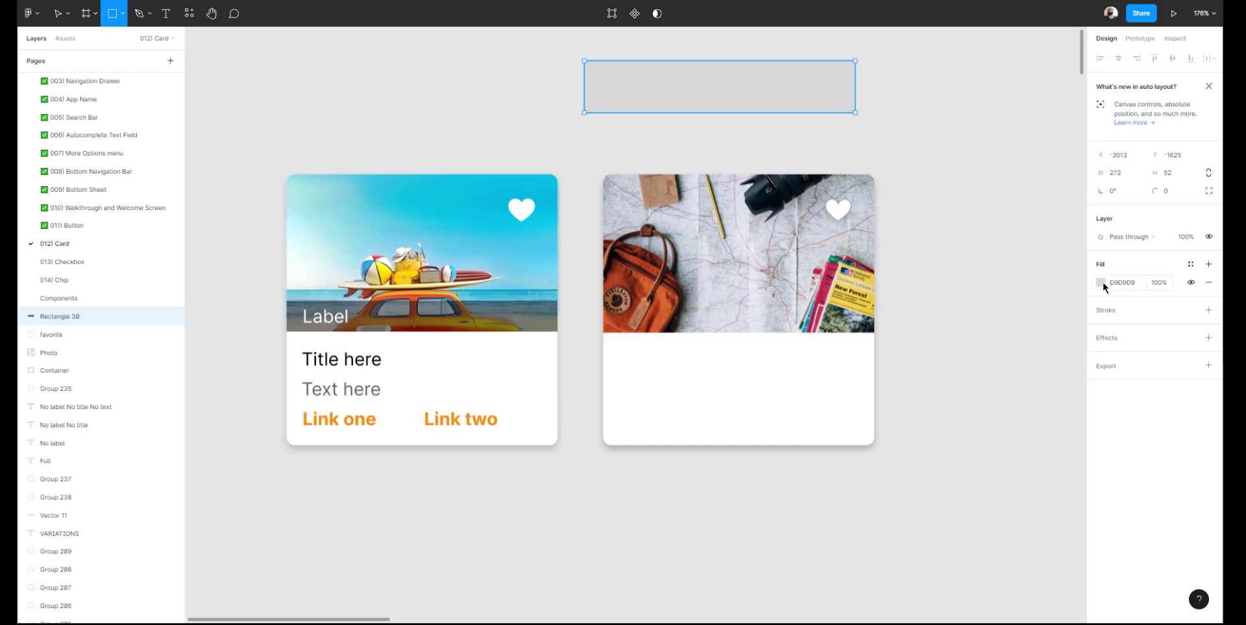
click(1100, 282)
drag(1015, 321, 872, 536)
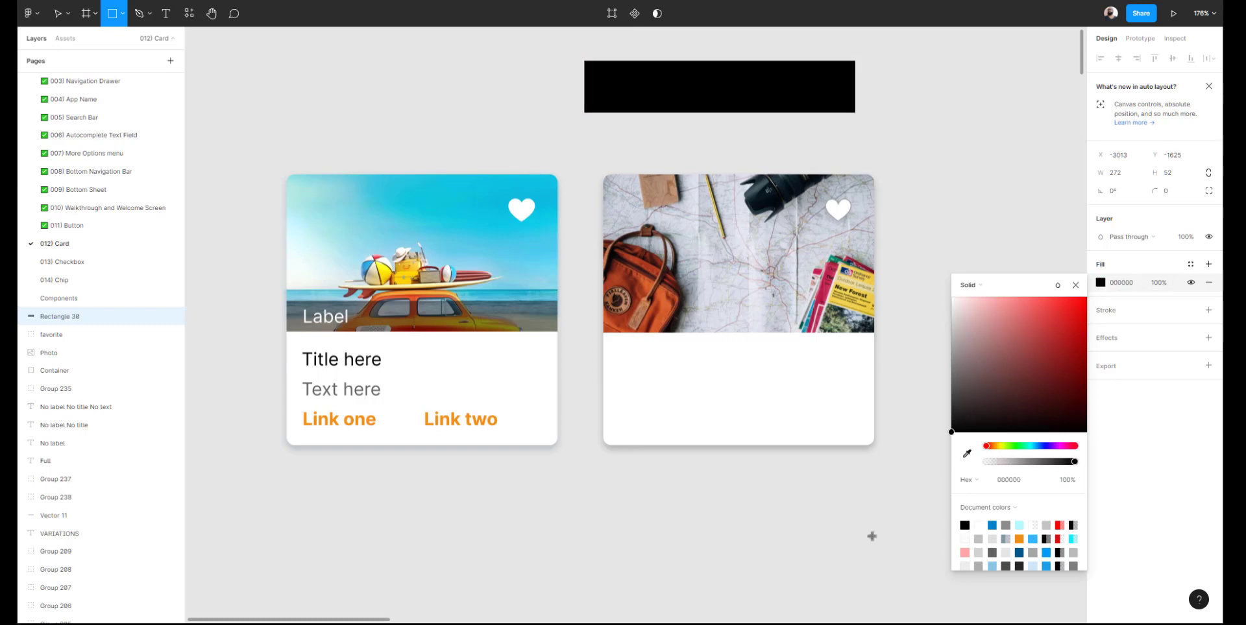
click(1159, 283)
text(32)
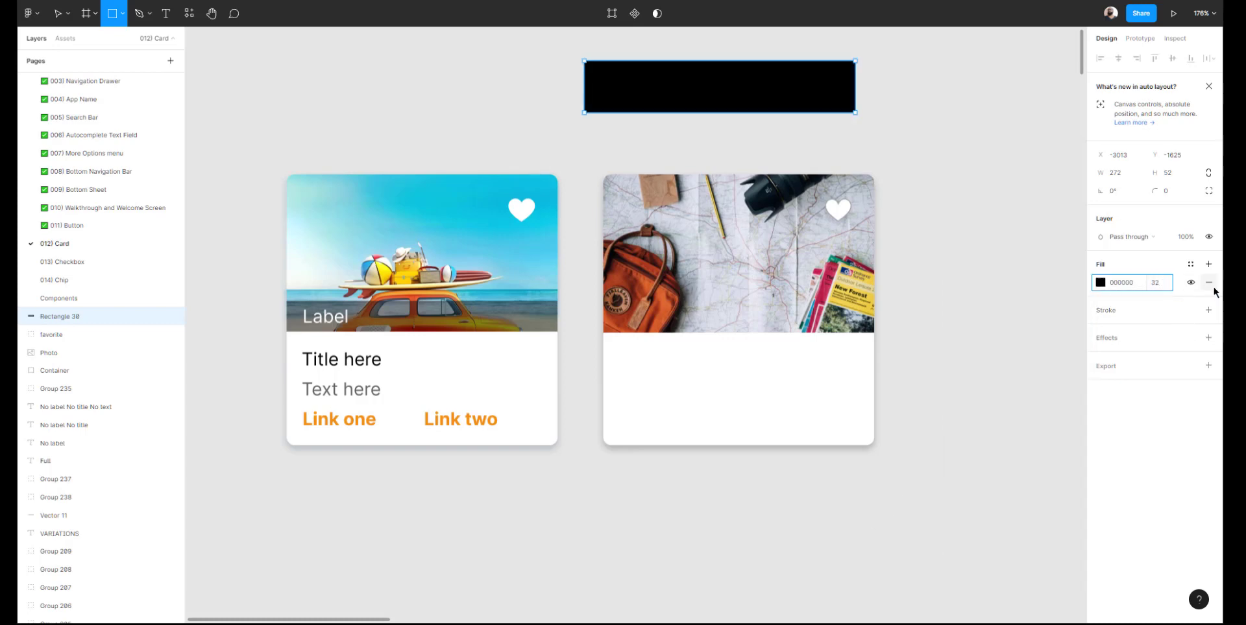
key(Return)
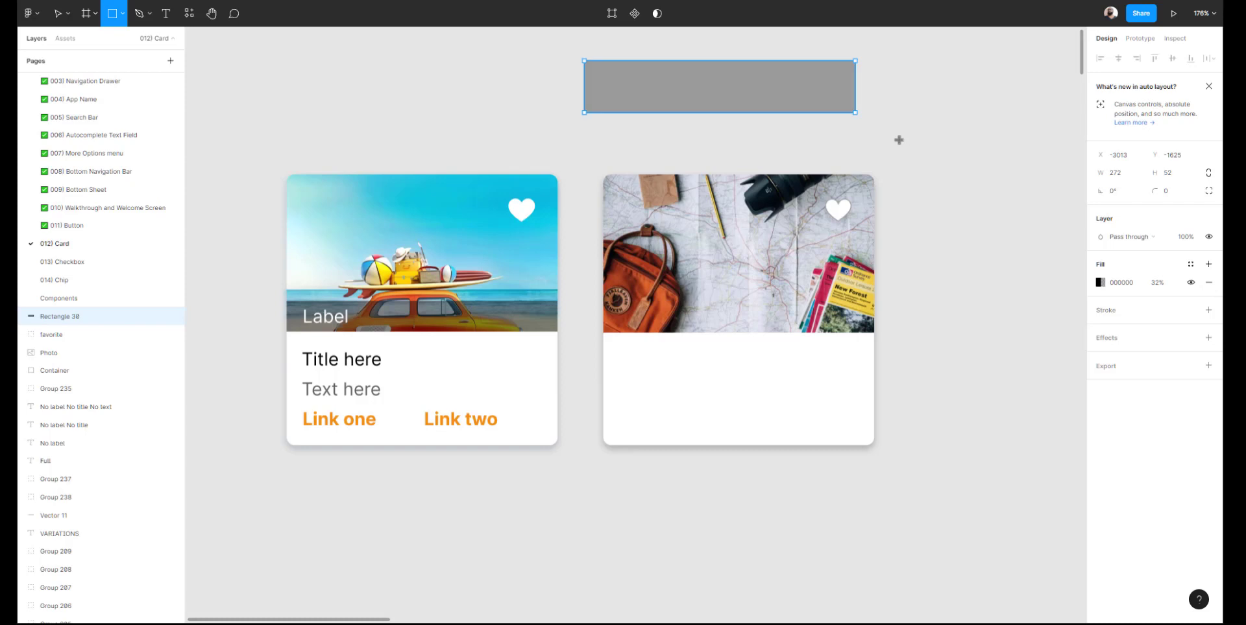
Move the translucent bar onto the bottom of the second card's photo
key(v)
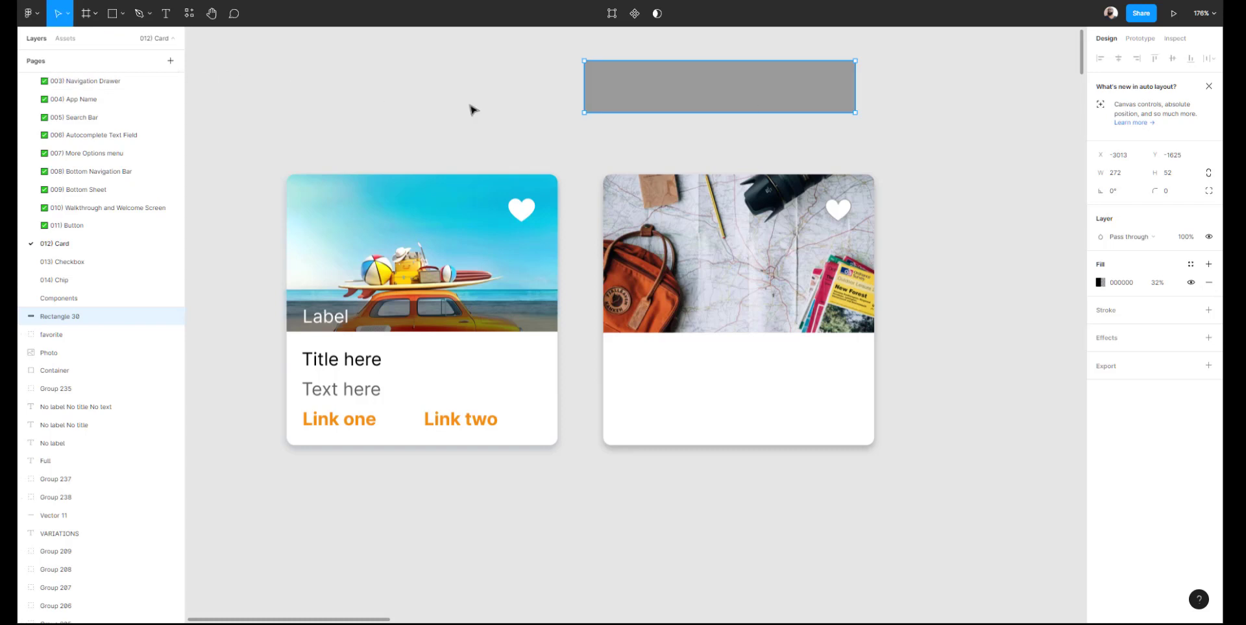
drag(678, 102, 694, 315)
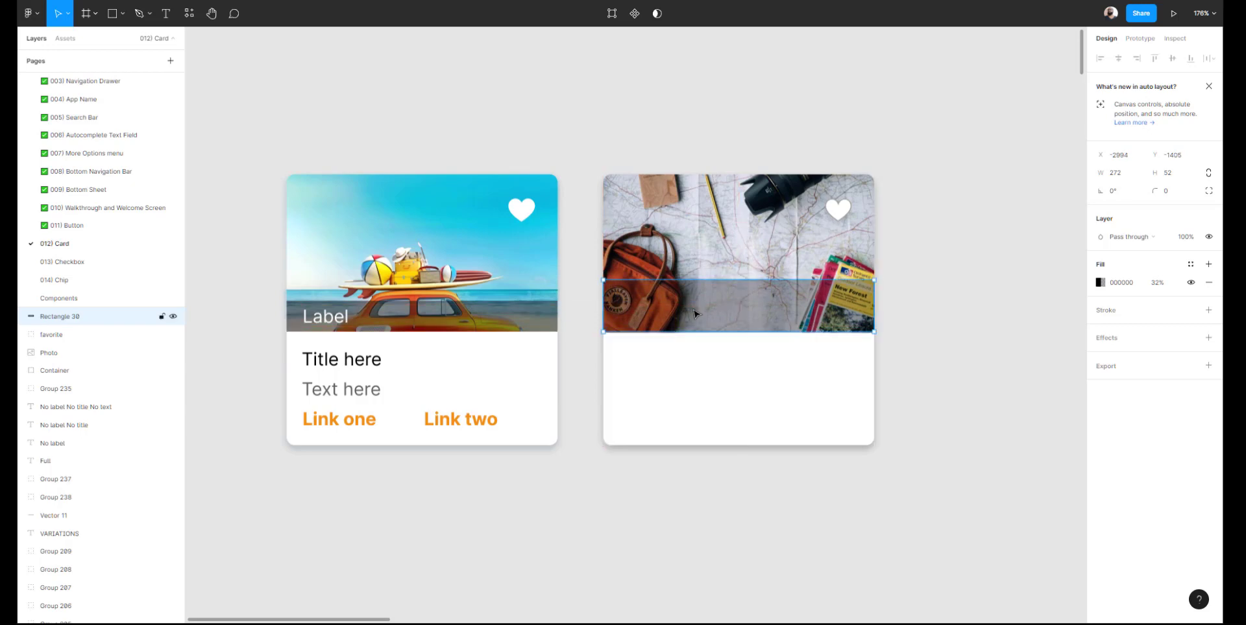
click(934, 233)
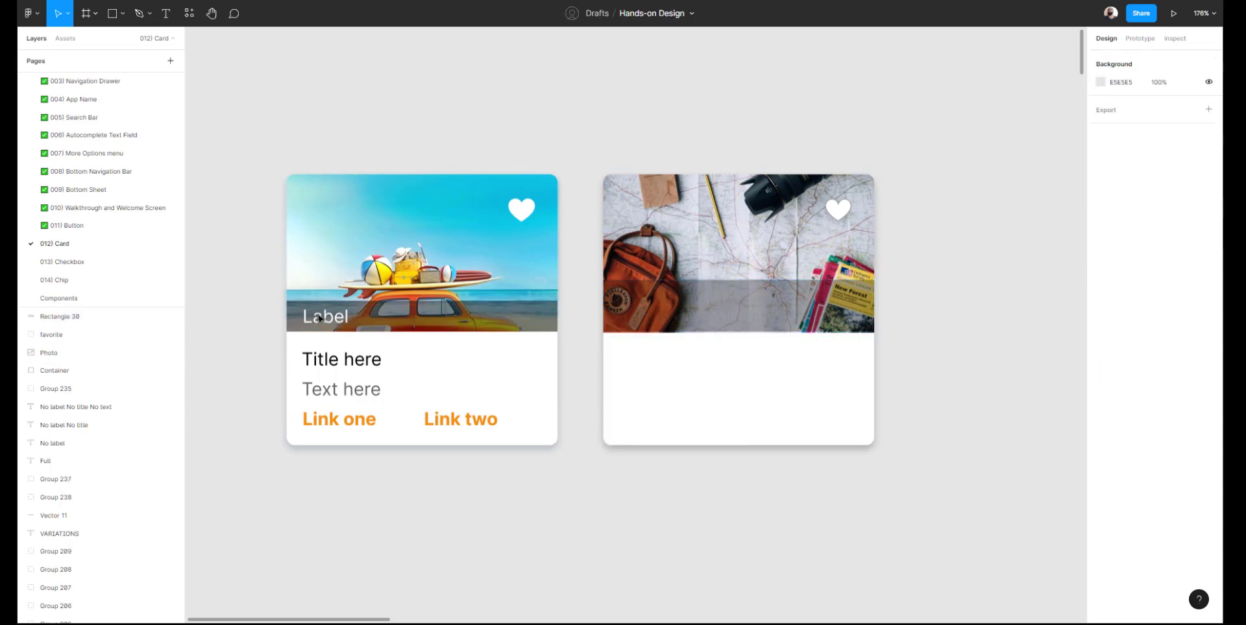
click(312, 320)
key(Escape)
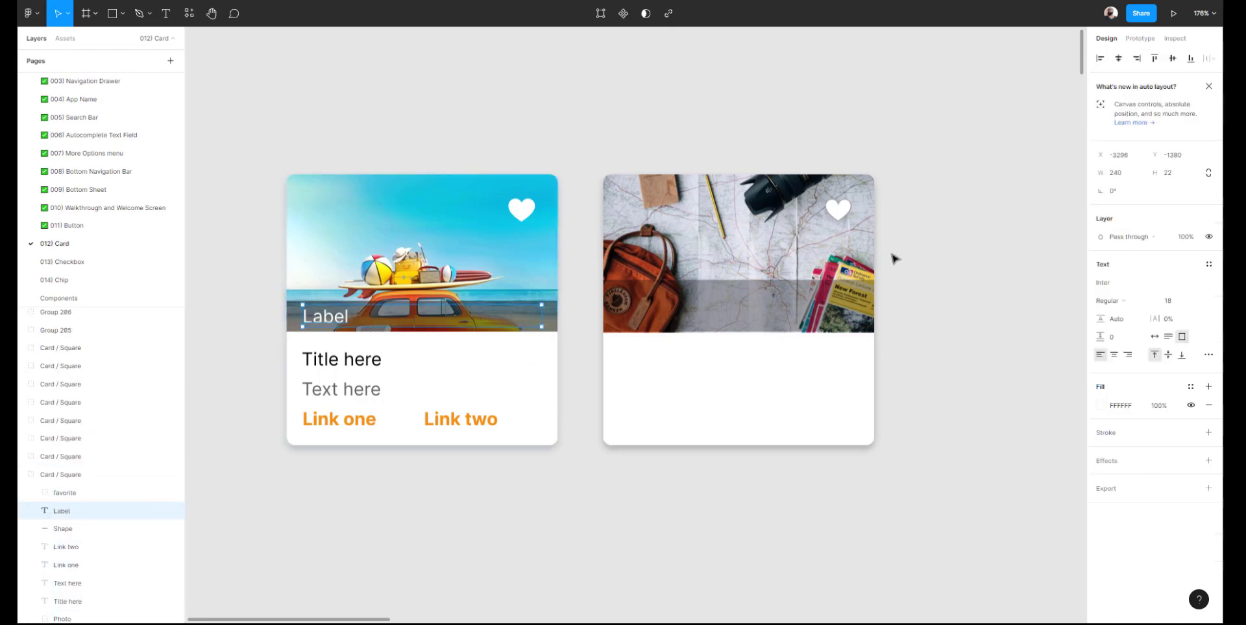
Add a text box reading Label above the cards
key(t)
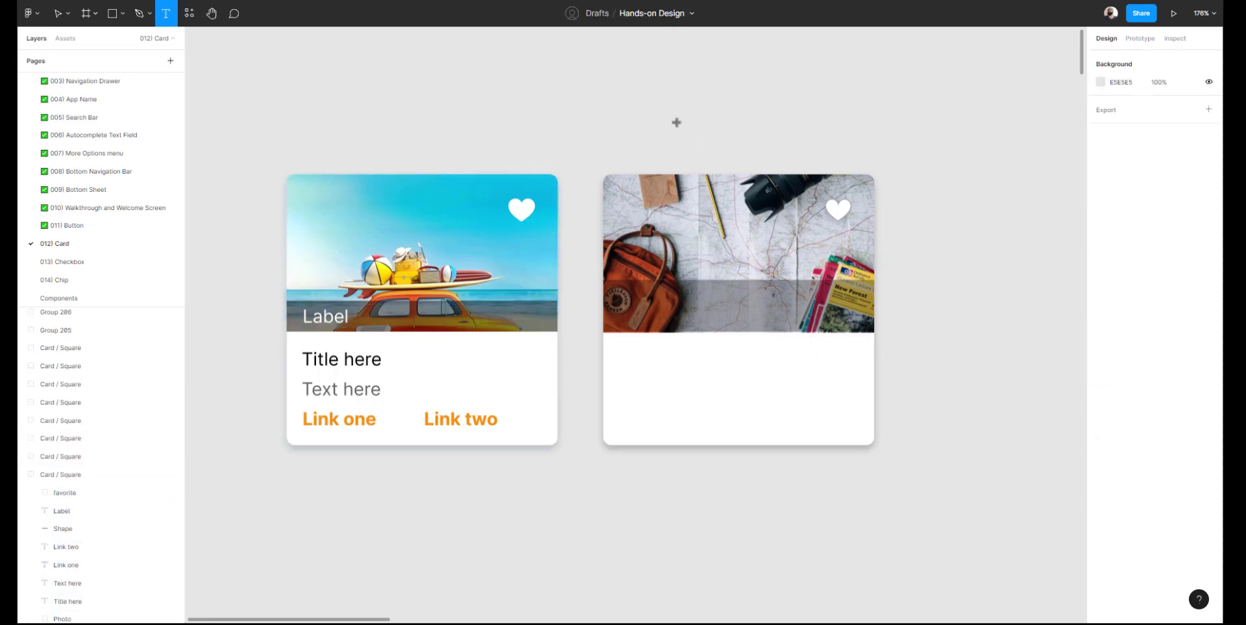
click(676, 124)
text(Label)
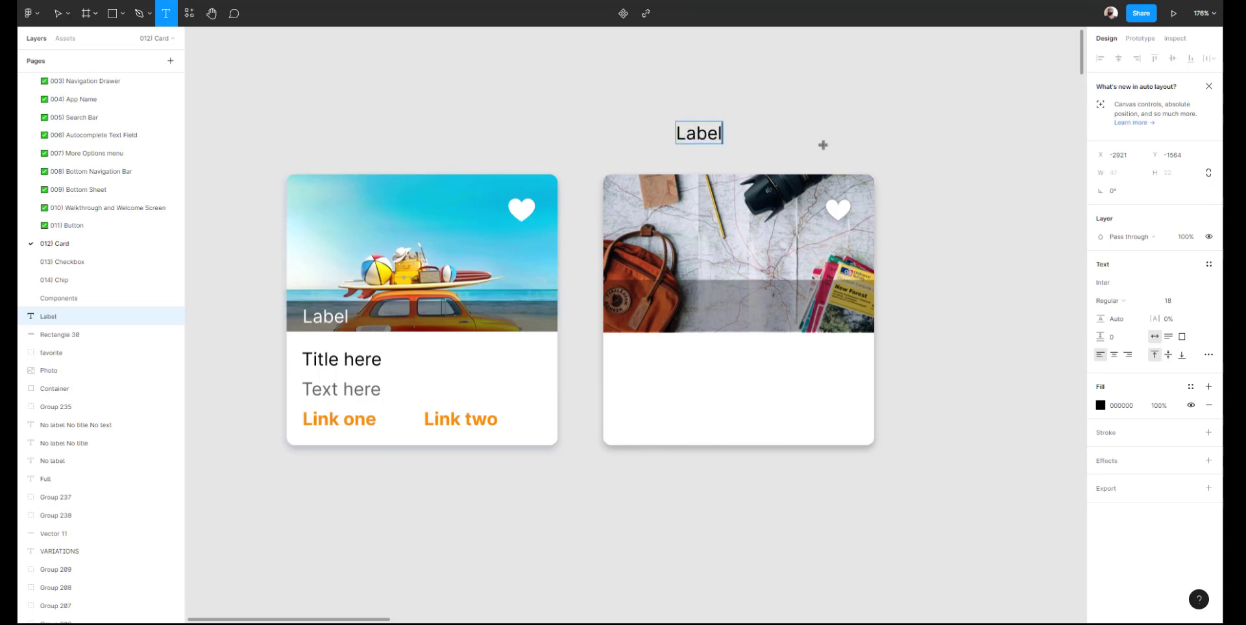
key(Escape)
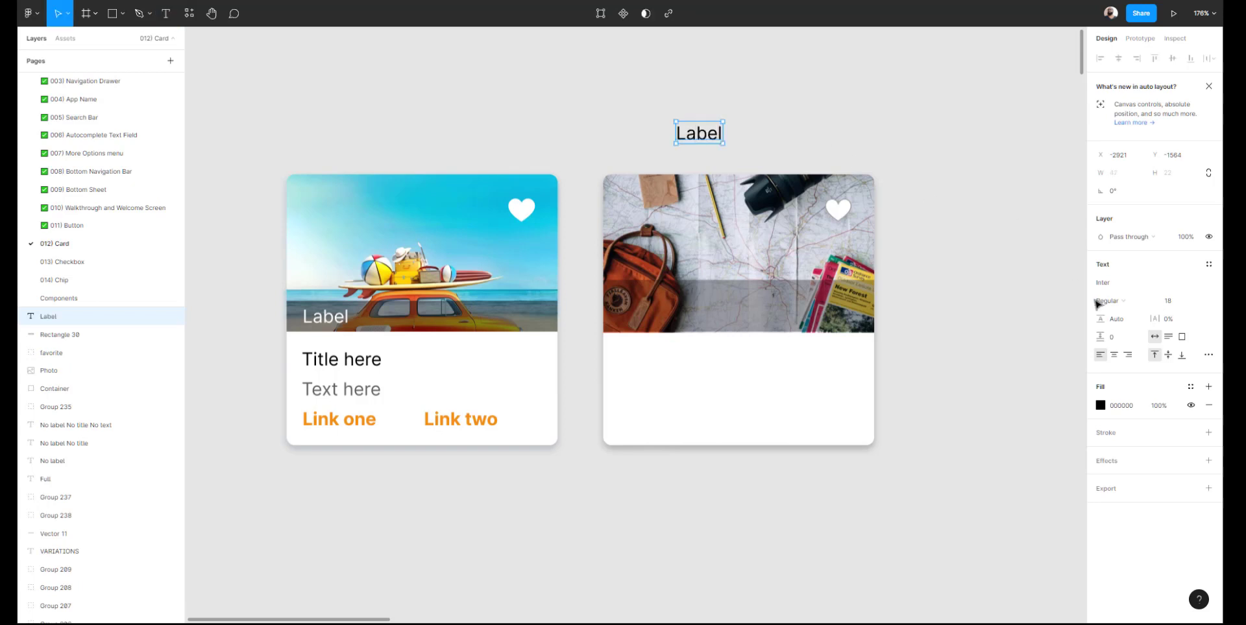
Make Label white Roboto at size 16 and move it onto the photo's bar
click(1109, 281)
text(Roboto)
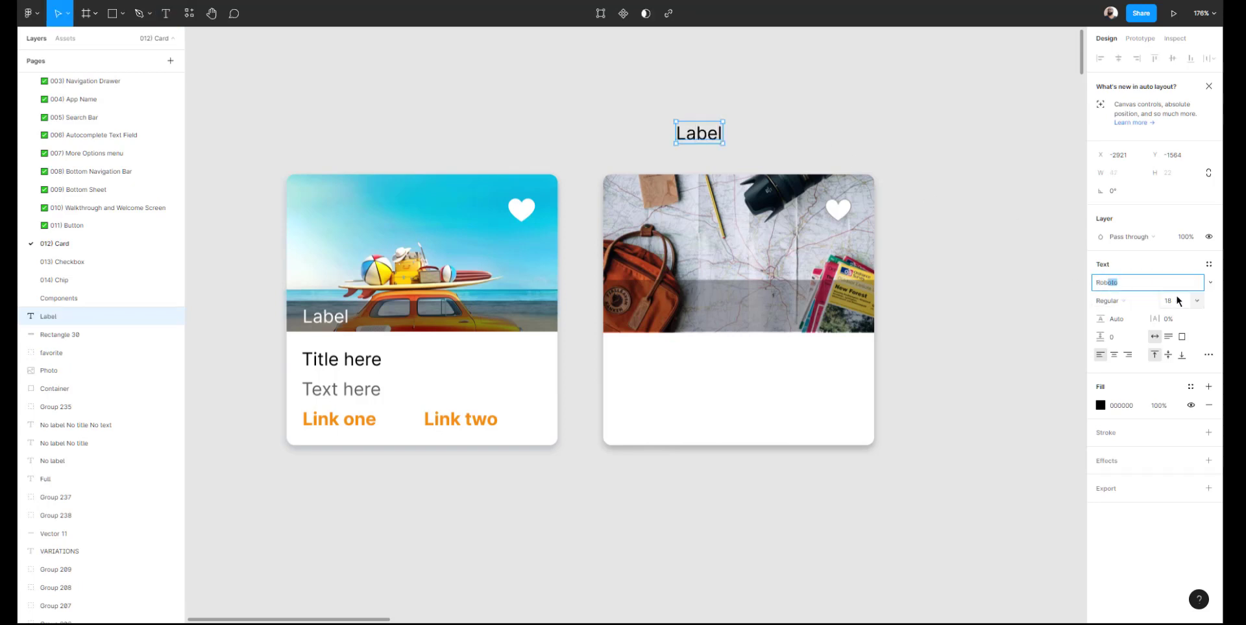
key(Return)
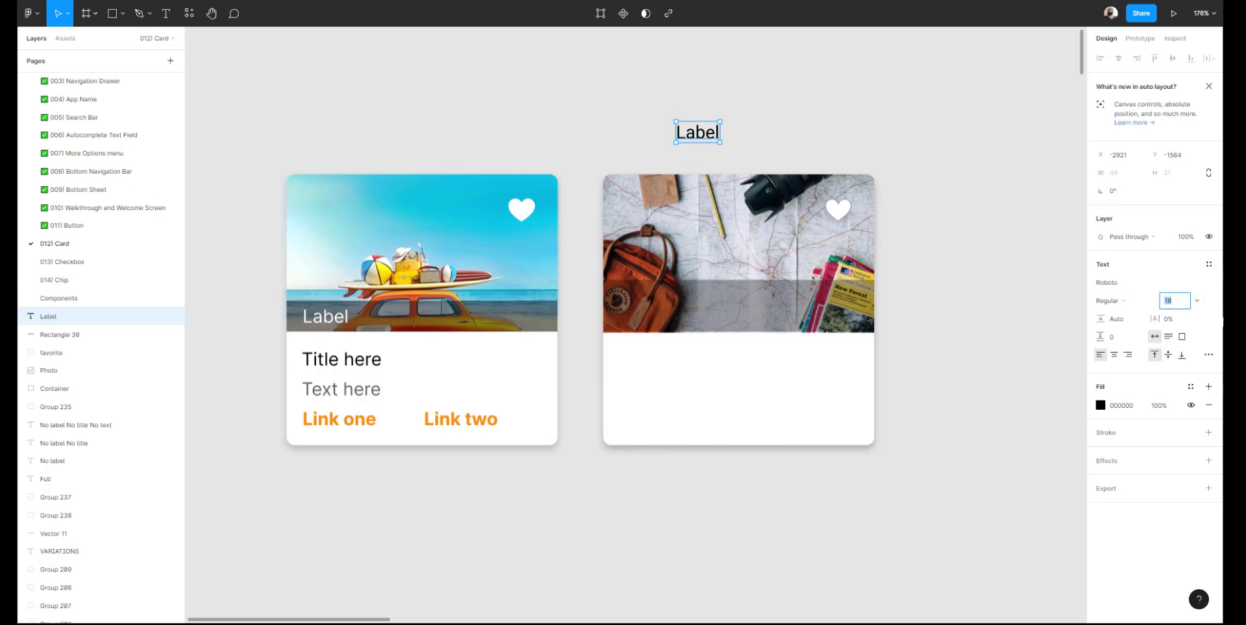
text(16)
key(Return)
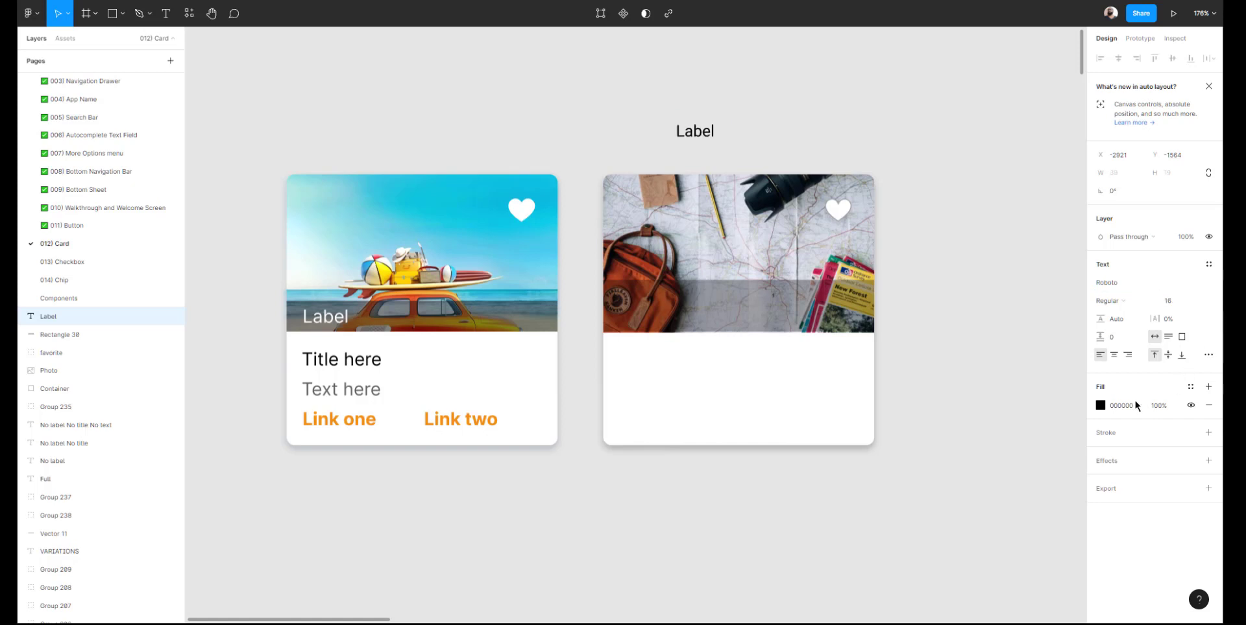
click(1099, 405)
drag(1064, 406, 857, 279)
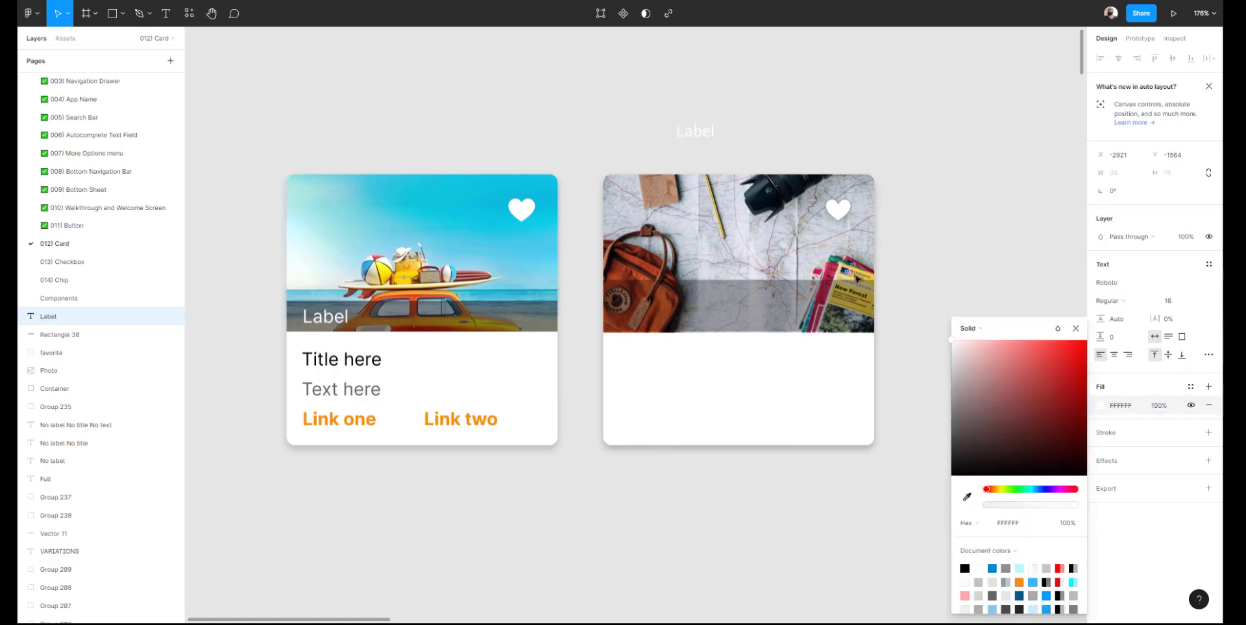
click(806, 107)
drag(703, 134, 645, 312)
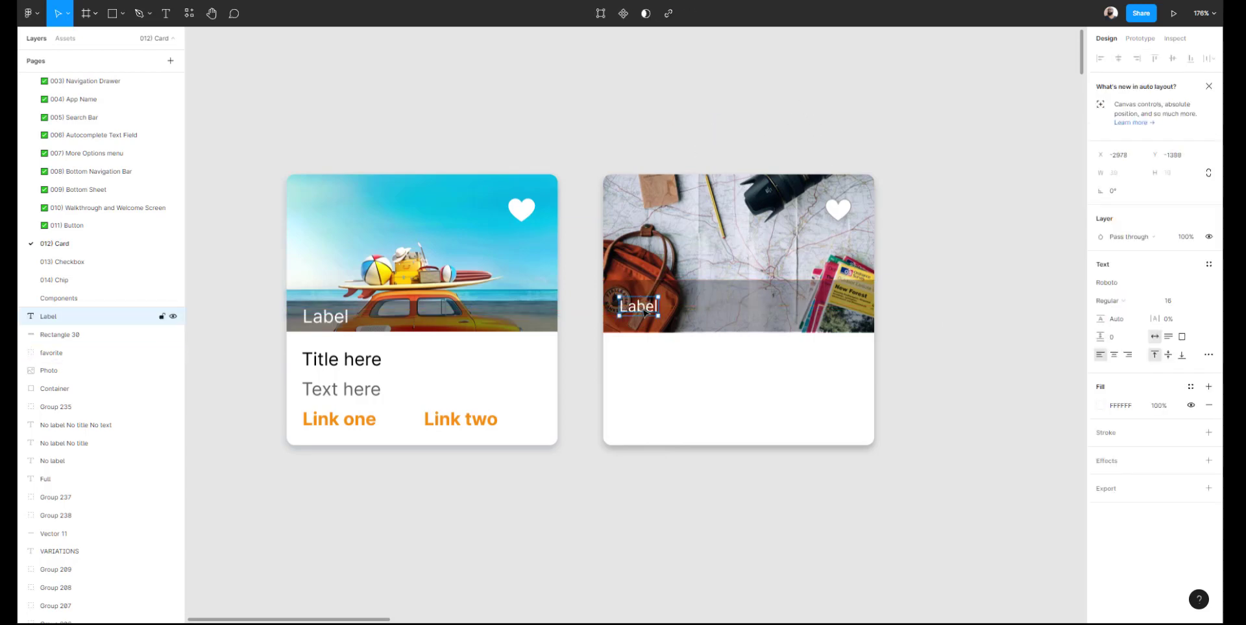
Shift the bar down to the photo's bottom edge and nudge Label down to centre it
scroll(649, 313, up, 2)
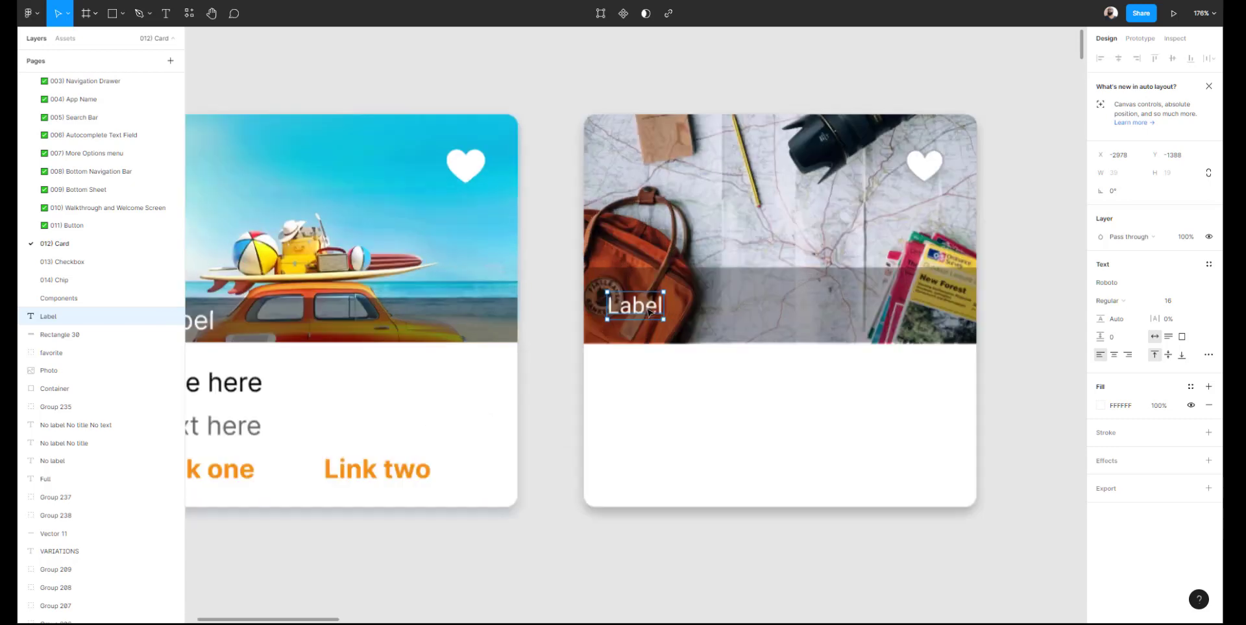
scroll(649, 313, up, 4)
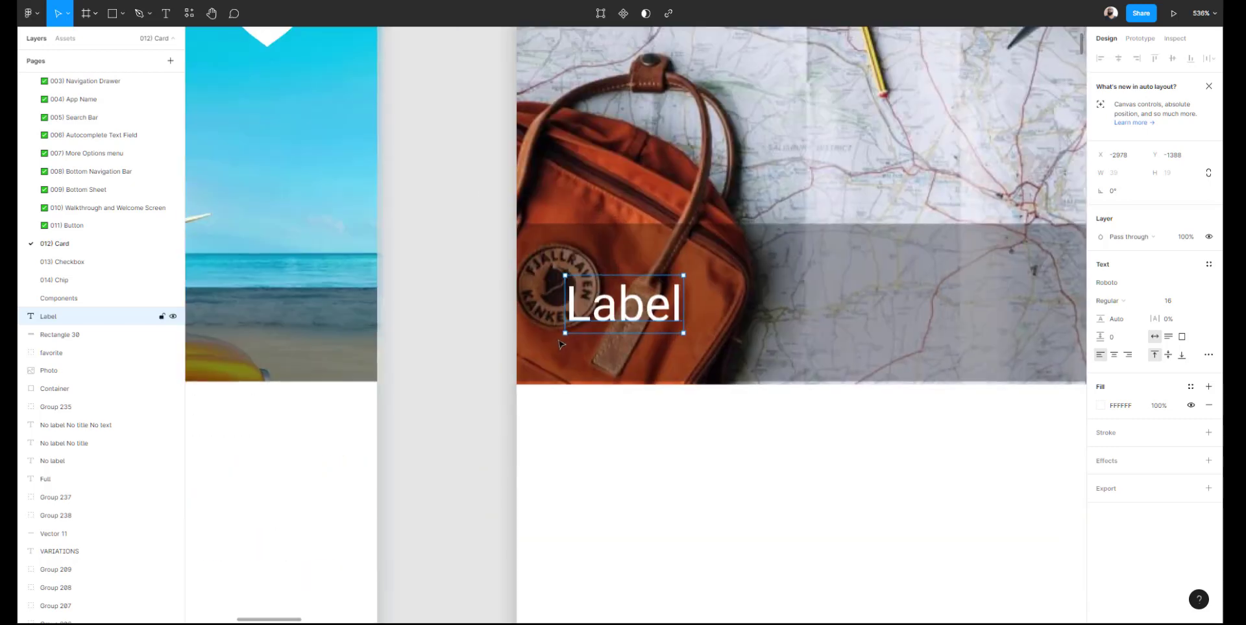
key(alt)
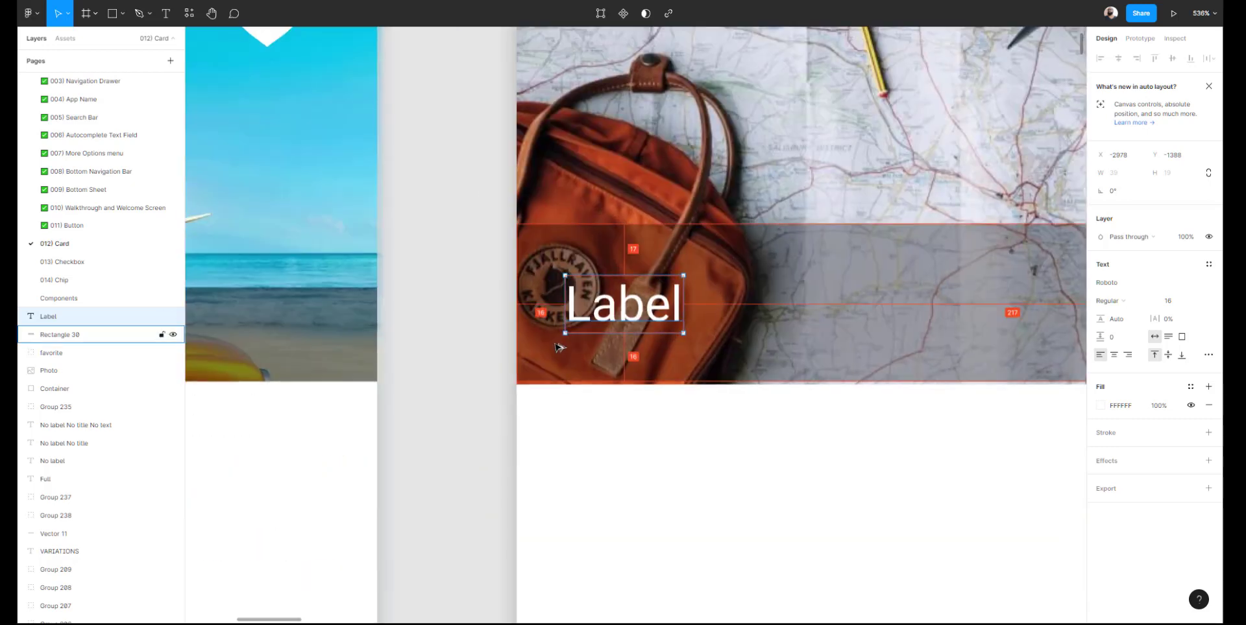
click(556, 360)
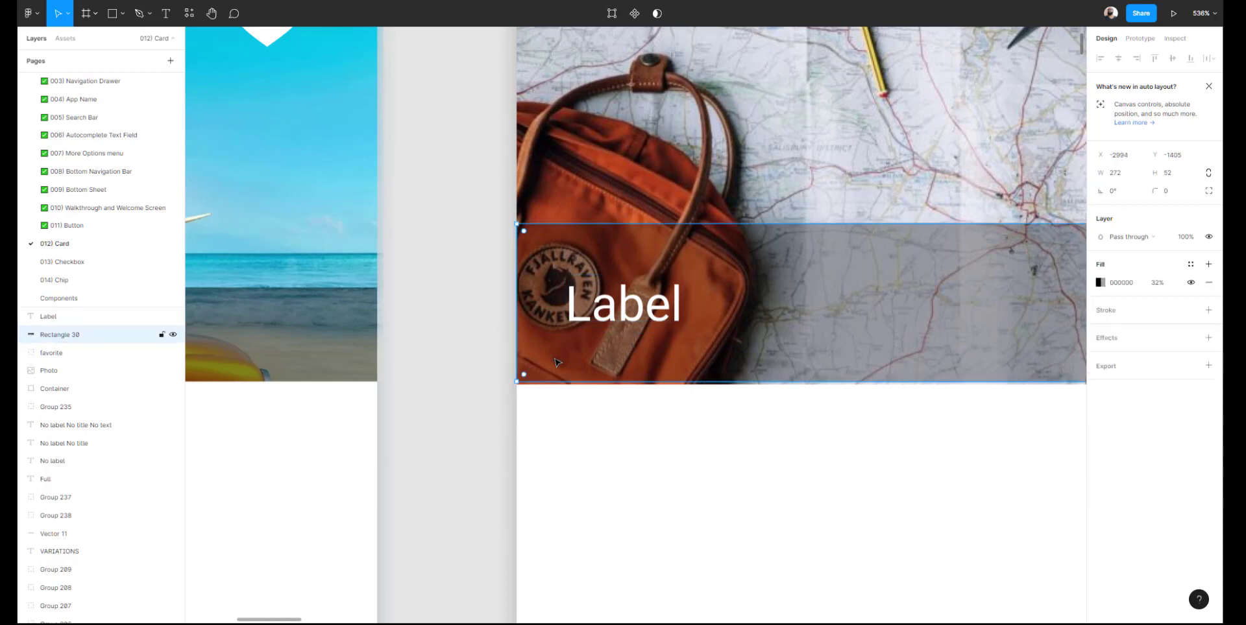
scroll(575, 393, up, 2)
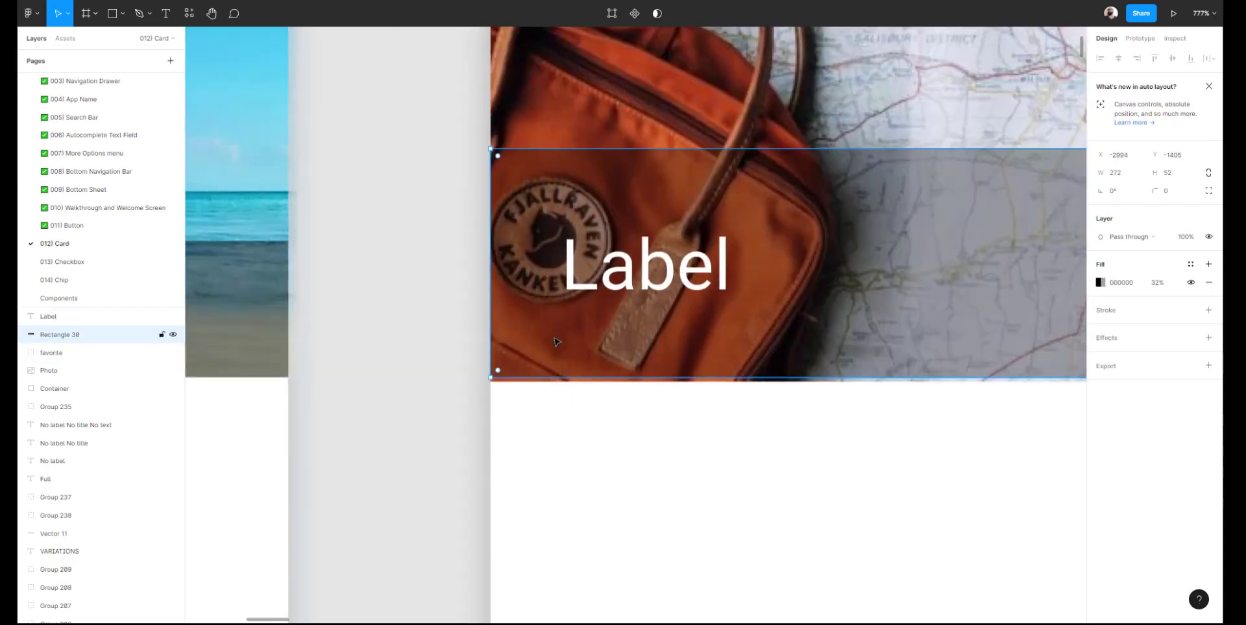
drag(557, 342, 557, 346)
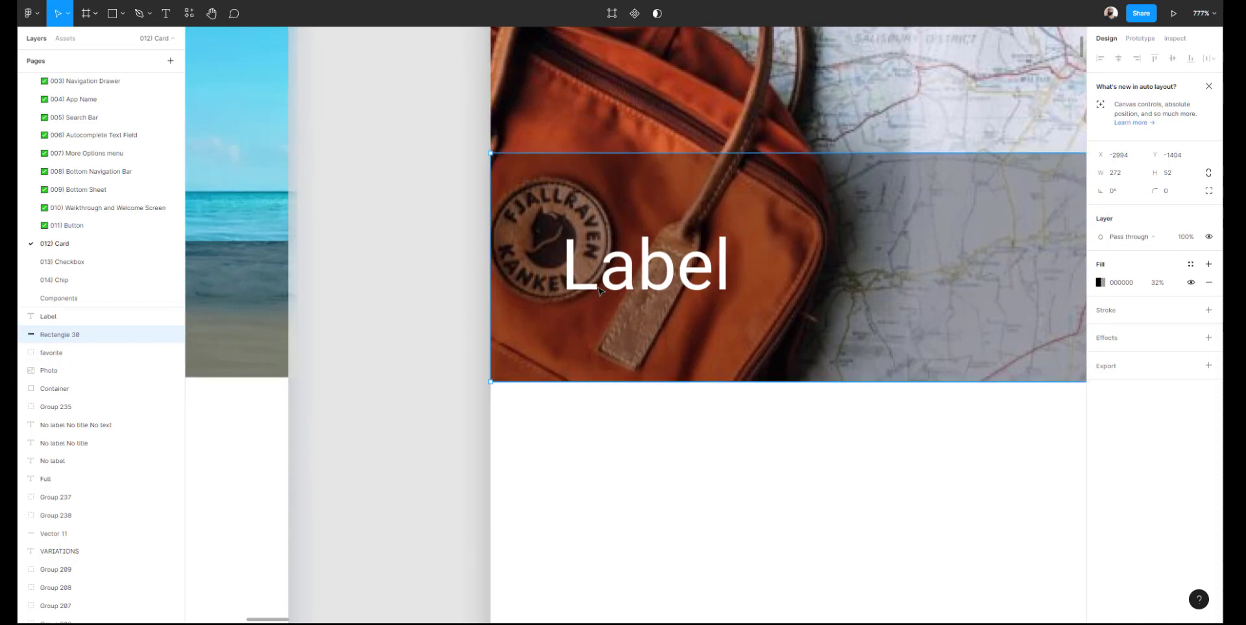
click(602, 291)
key(alt)
key(Down)
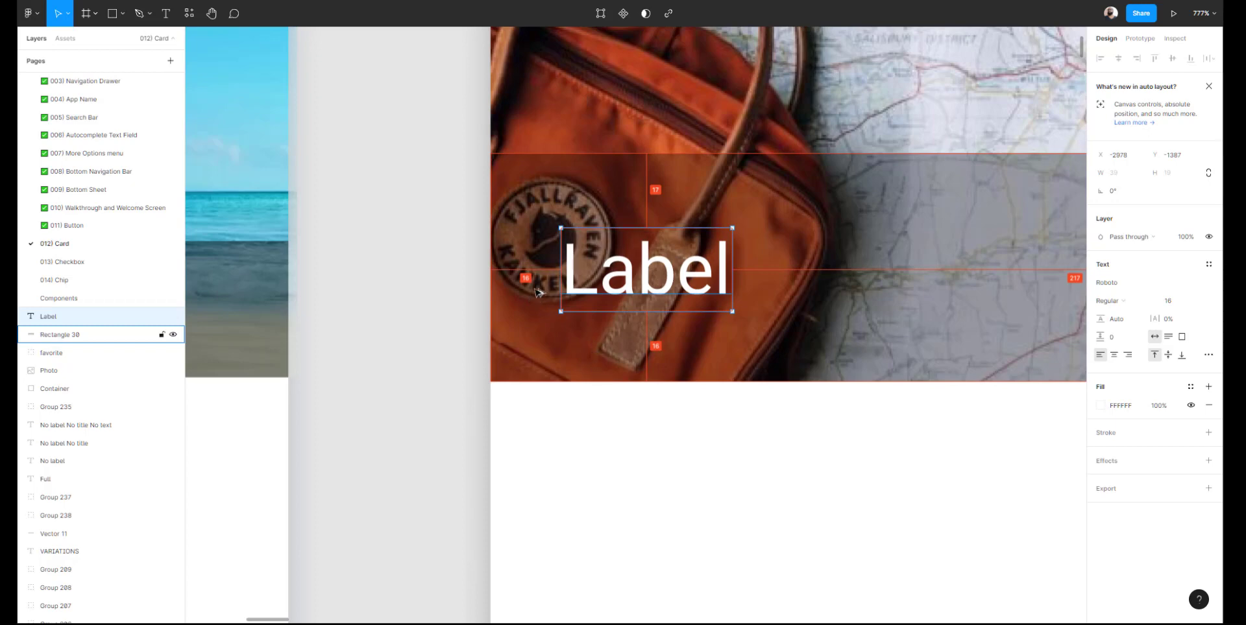
click(591, 190)
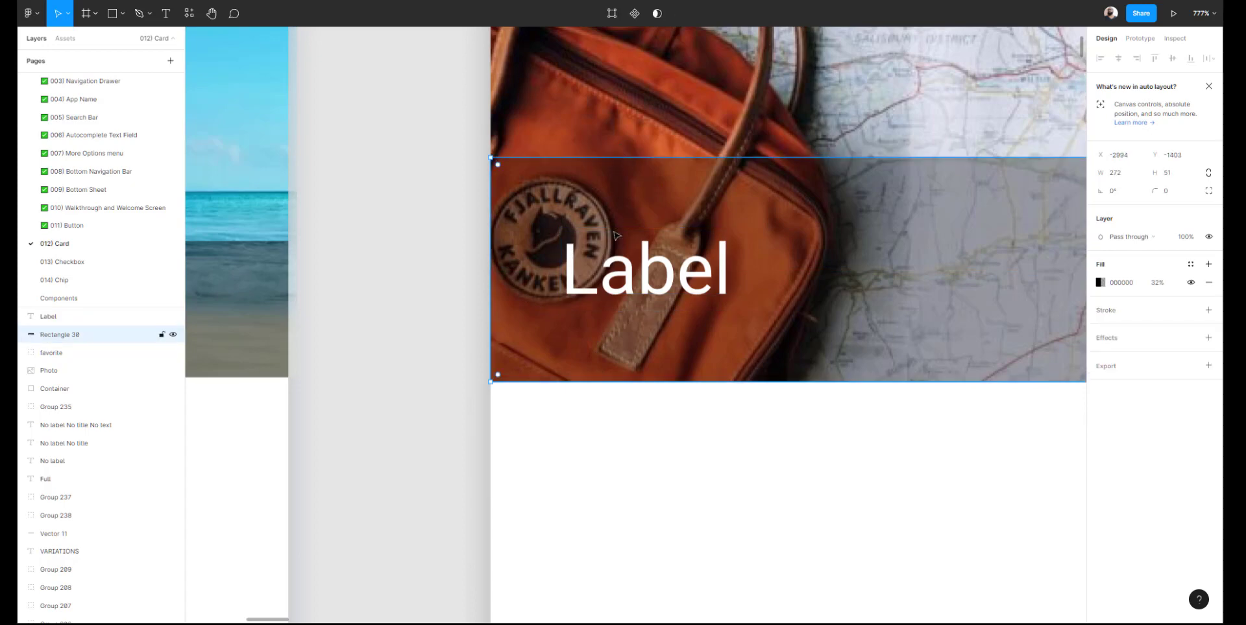
click(609, 266)
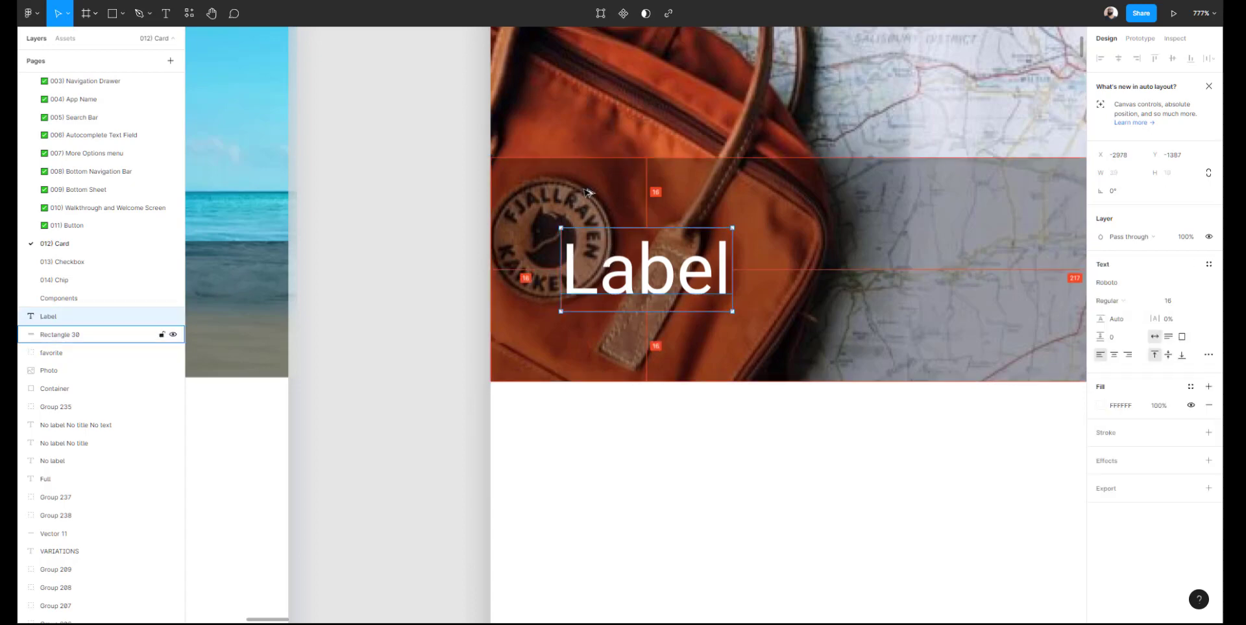
Stretch the Label text box across the bar, then set its width to 256-16 (240)
click(421, 312)
scroll(420, 312, down, 5)
click(162, 317)
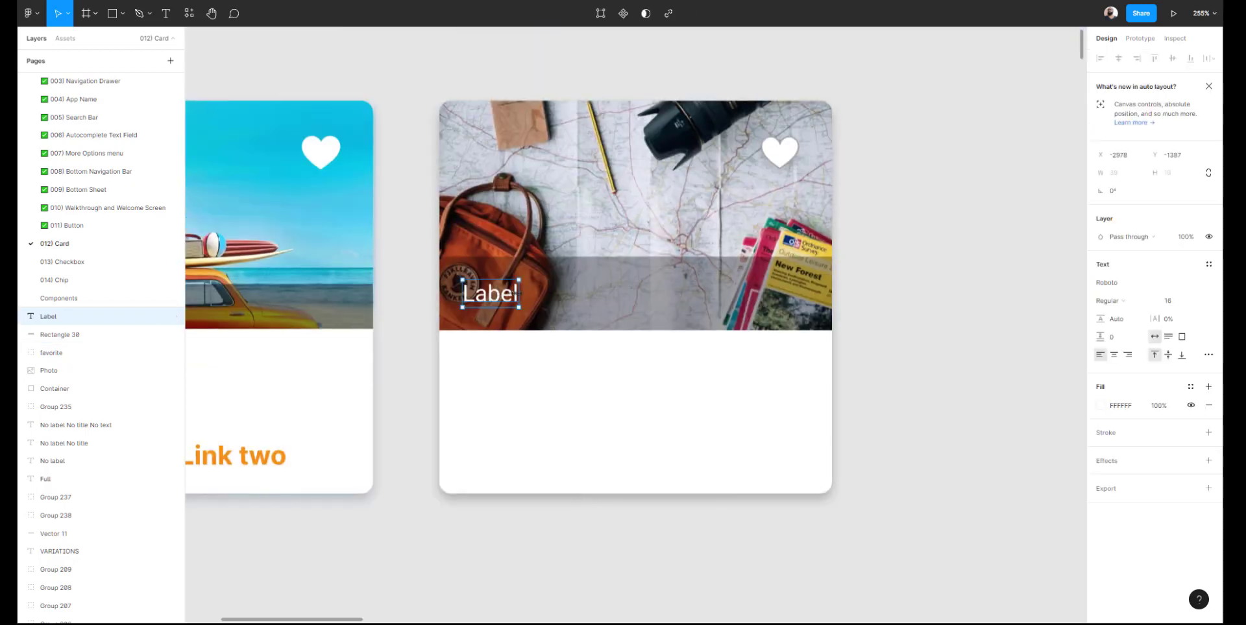
drag(517, 293, 832, 292)
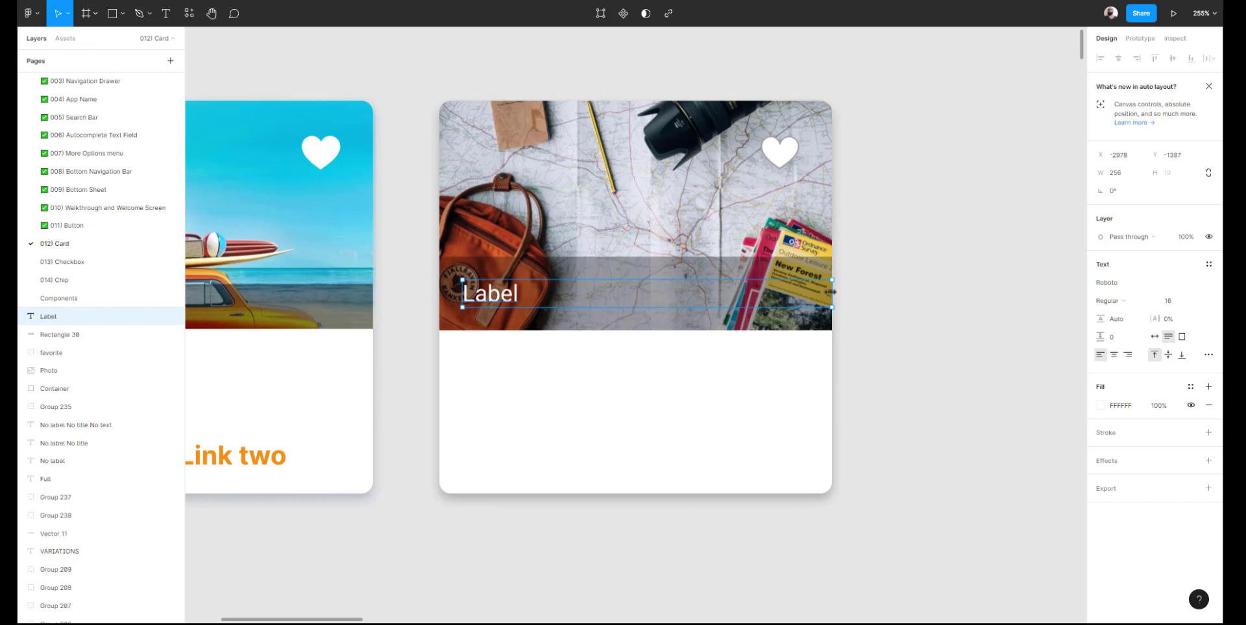
mouse_move(830, 293)
mouse_down()
mouse_move(805, 291)
mouse_move(832, 290)
mouse_up()
click(1139, 176)
text(-16)
key(Return)
click(893, 312)
click(510, 294)
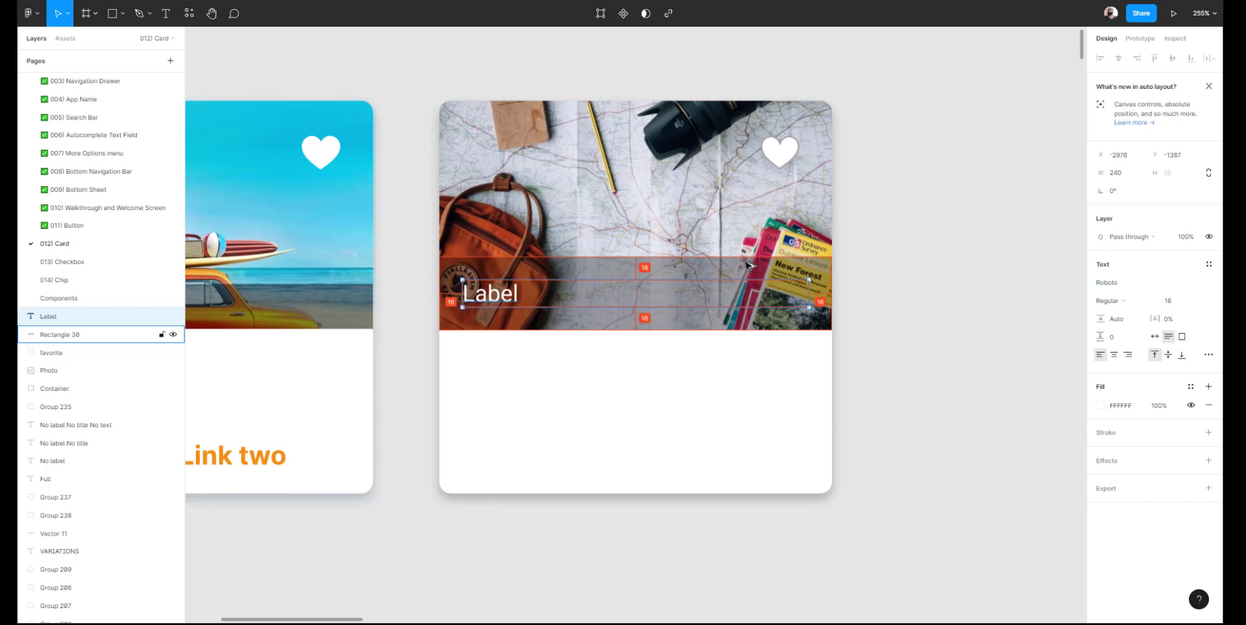
Test wrapping by appending extra text to Label, then undo back to Label
double_click(493, 297)
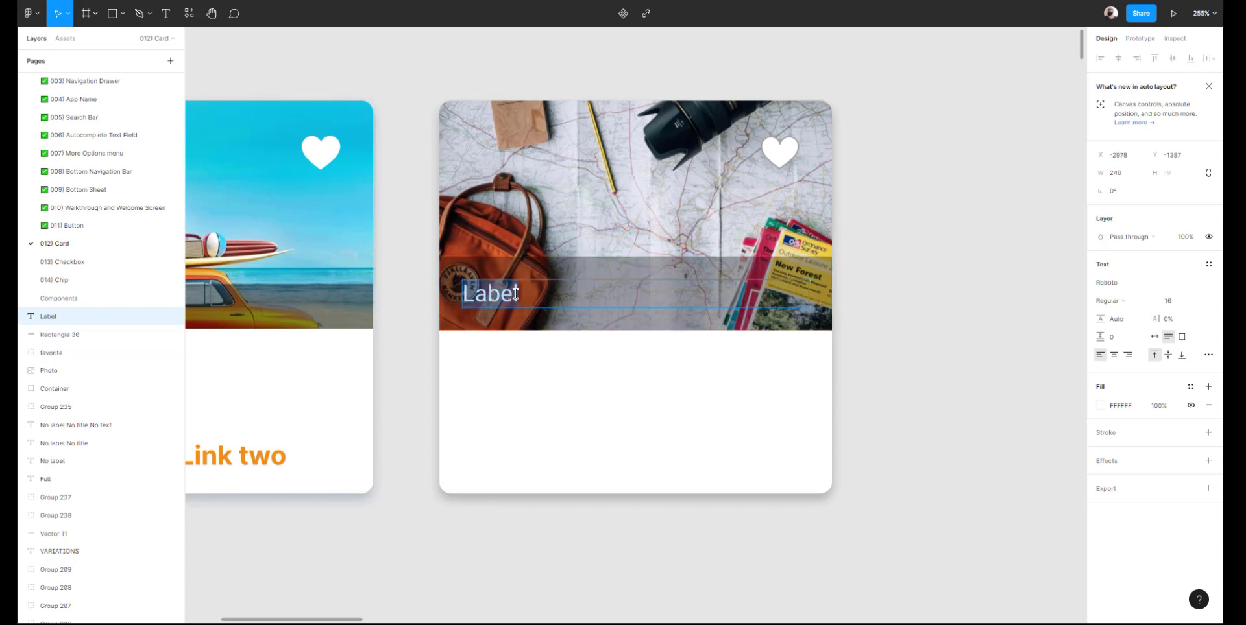
click(516, 294)
text(adfasdfasdf a)
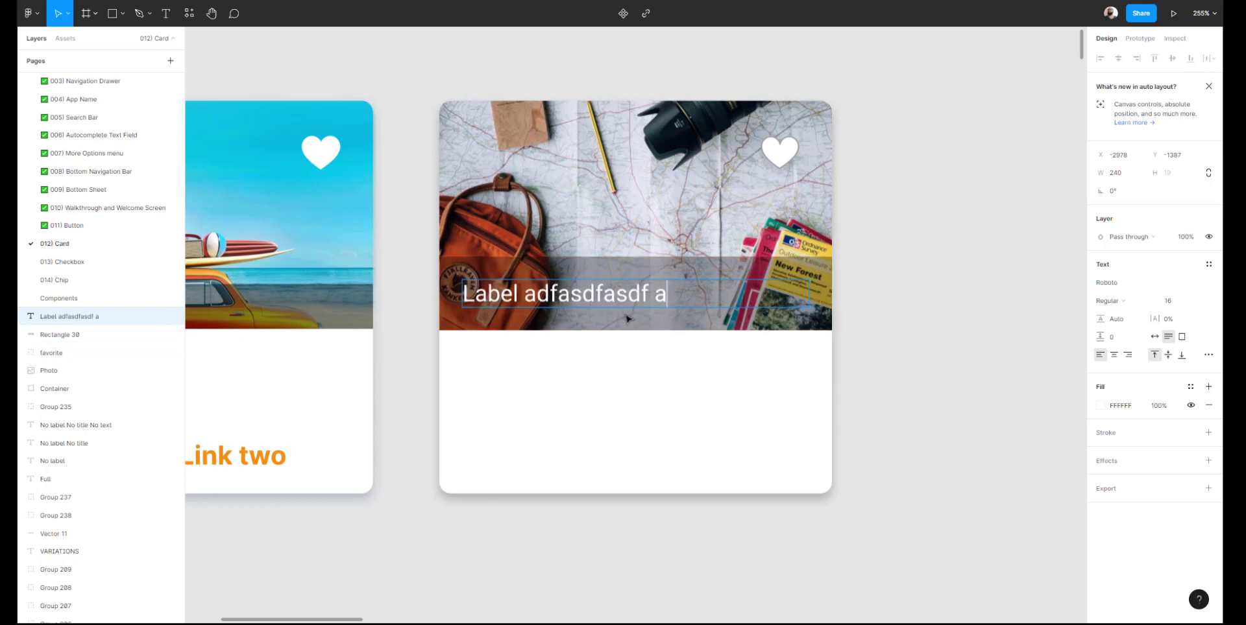
text(sdfasdfasdf adsf)
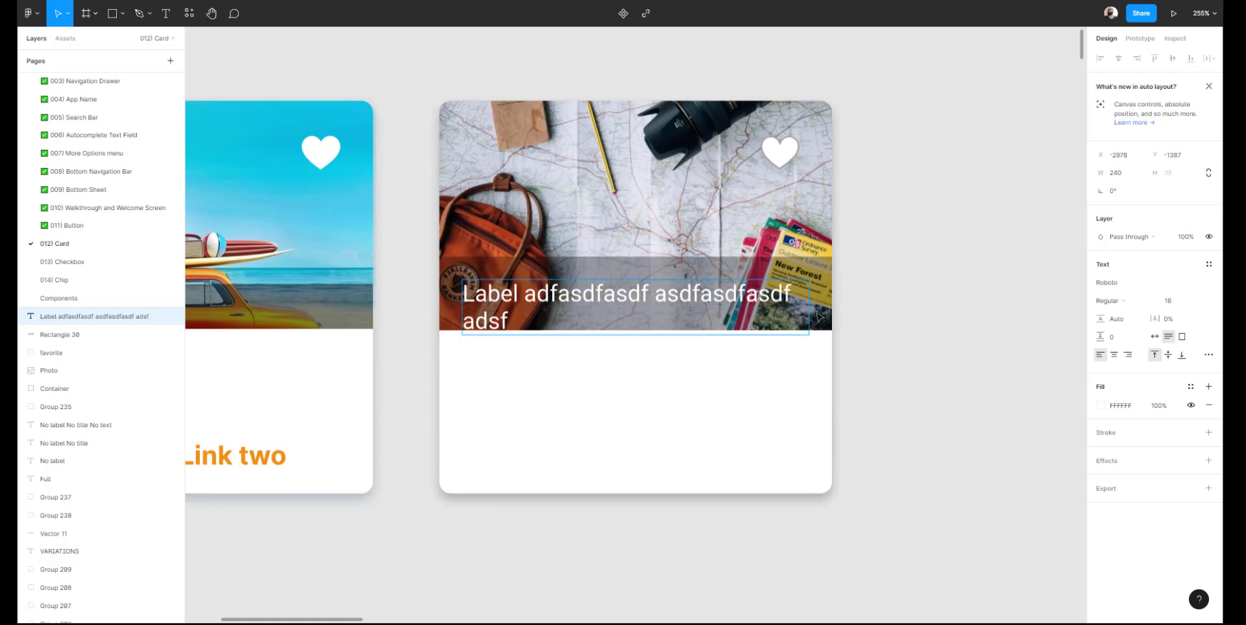
key(Escape)
key(alt)
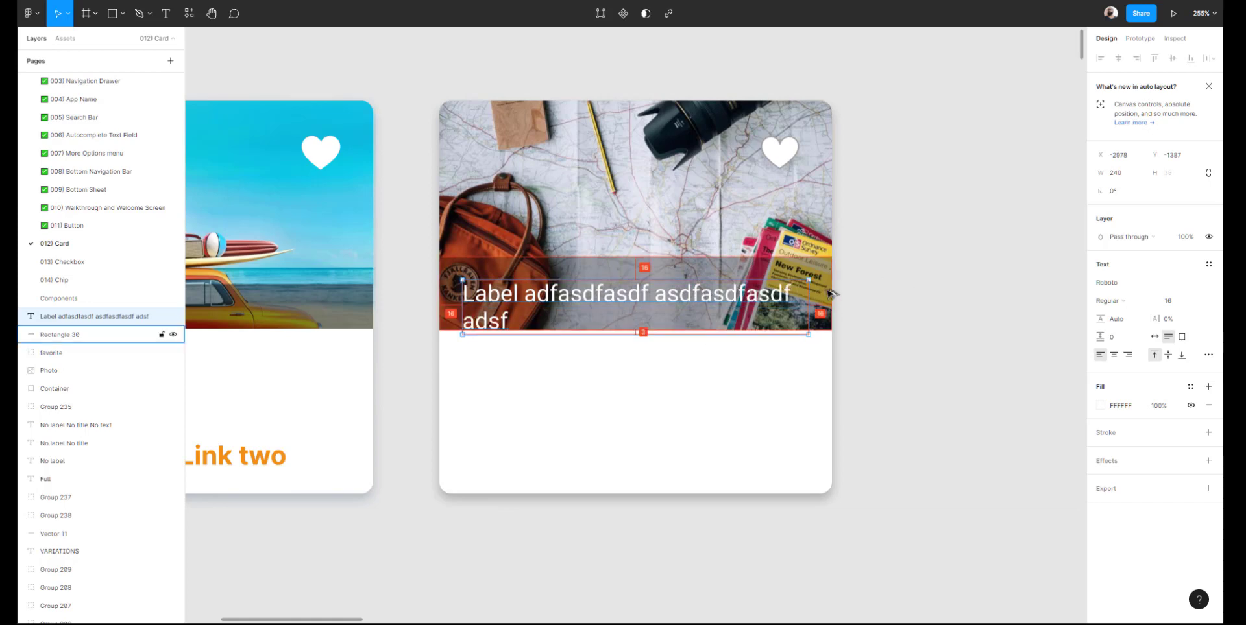
key(ctrl+z)
key(ctrl+z)
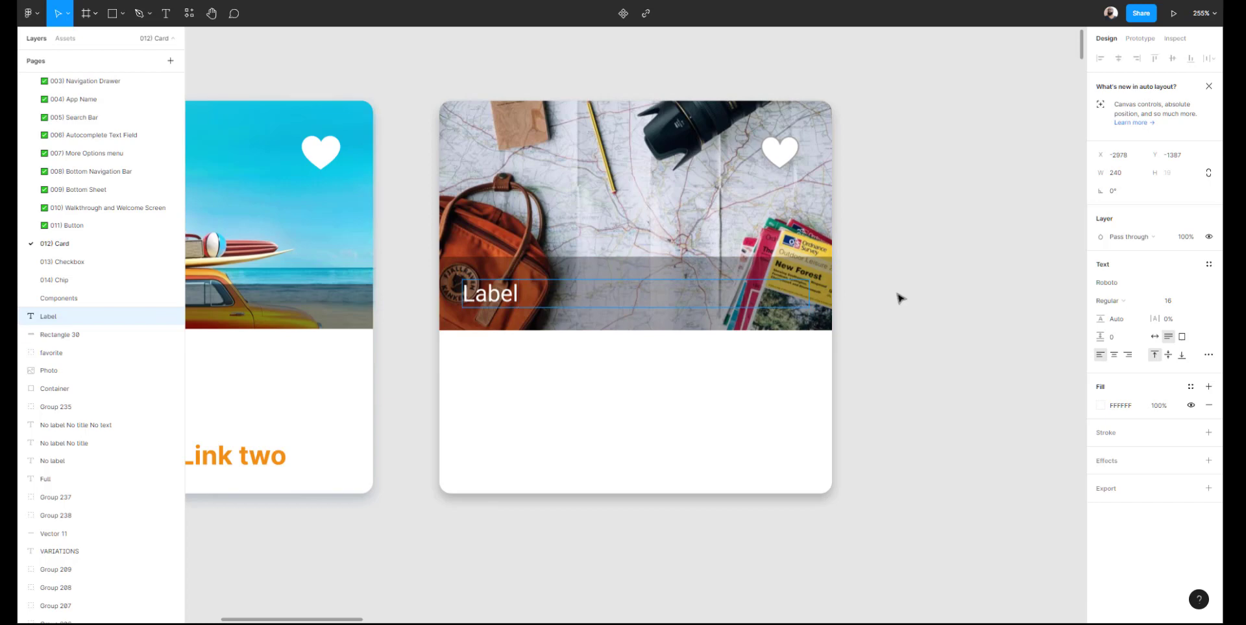
click(899, 298)
Move Label down 8 px and lower the bar's top edge until it is 36 high
scroll(902, 313, down, 5)
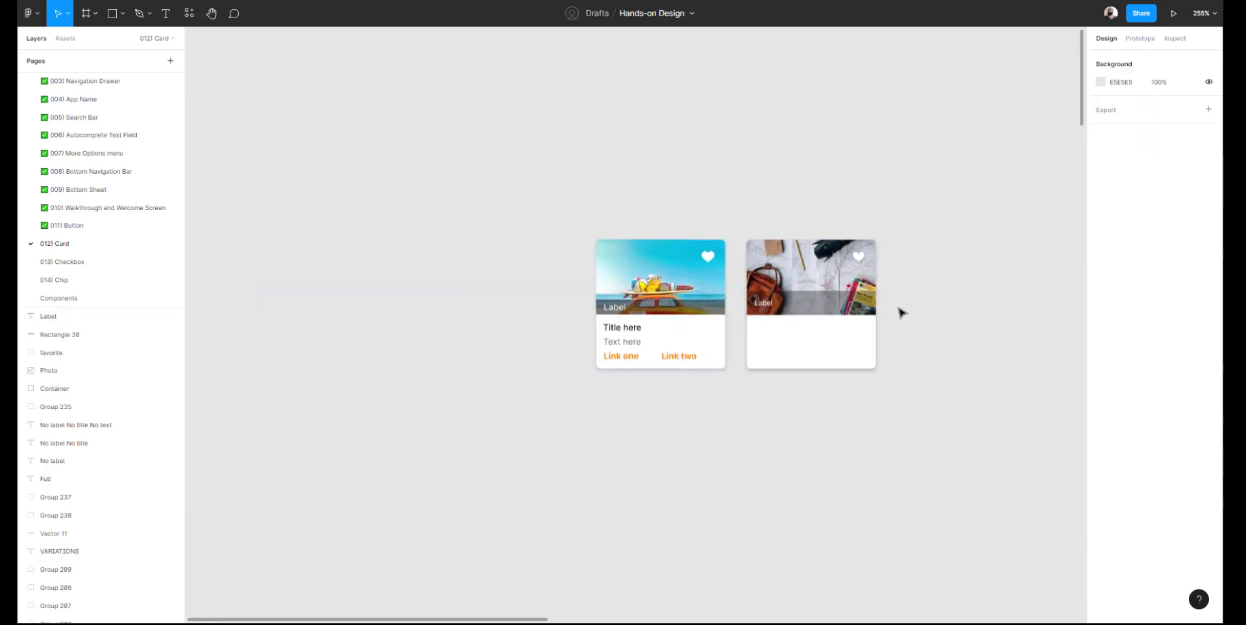
scroll(902, 313, up, 4)
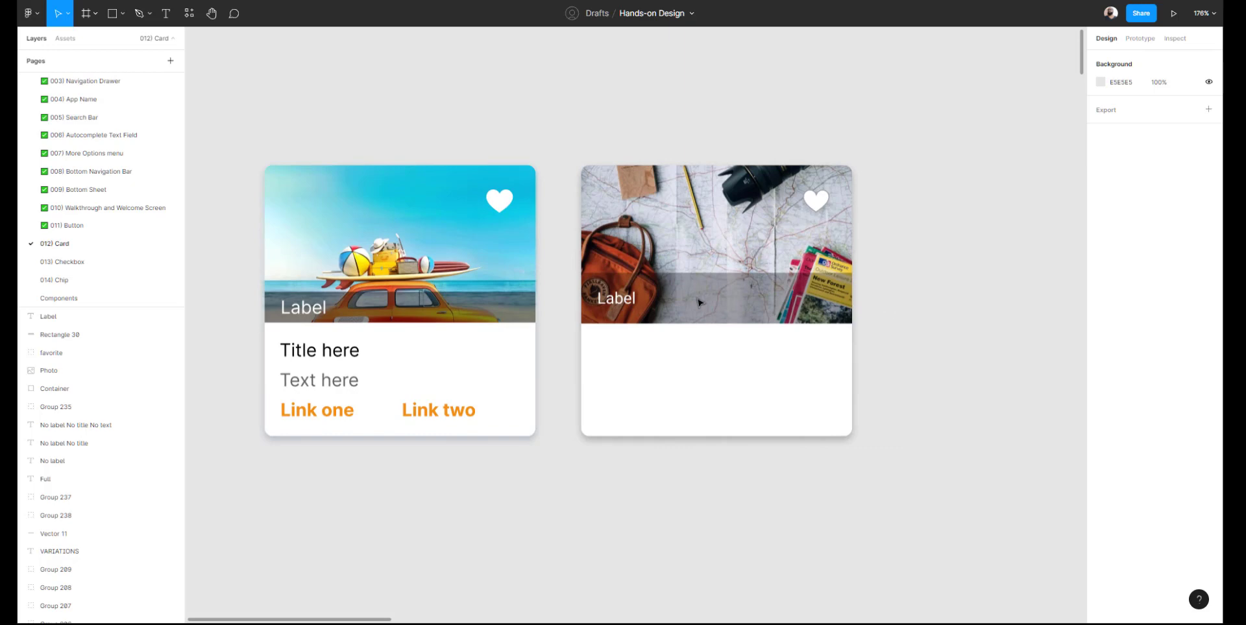
scroll(652, 305, up, 3)
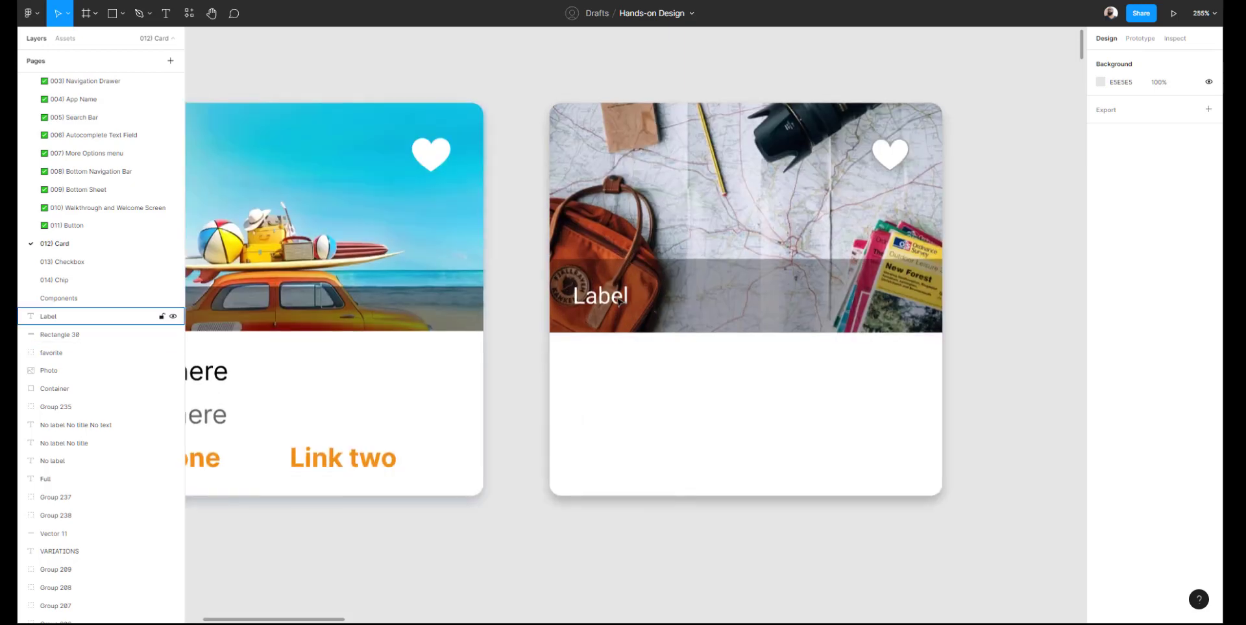
click(617, 299)
key(Down)
key(Down)
key(Down)
key(Down)
key(Down)
key(Down)
key(Down)
key(Down)
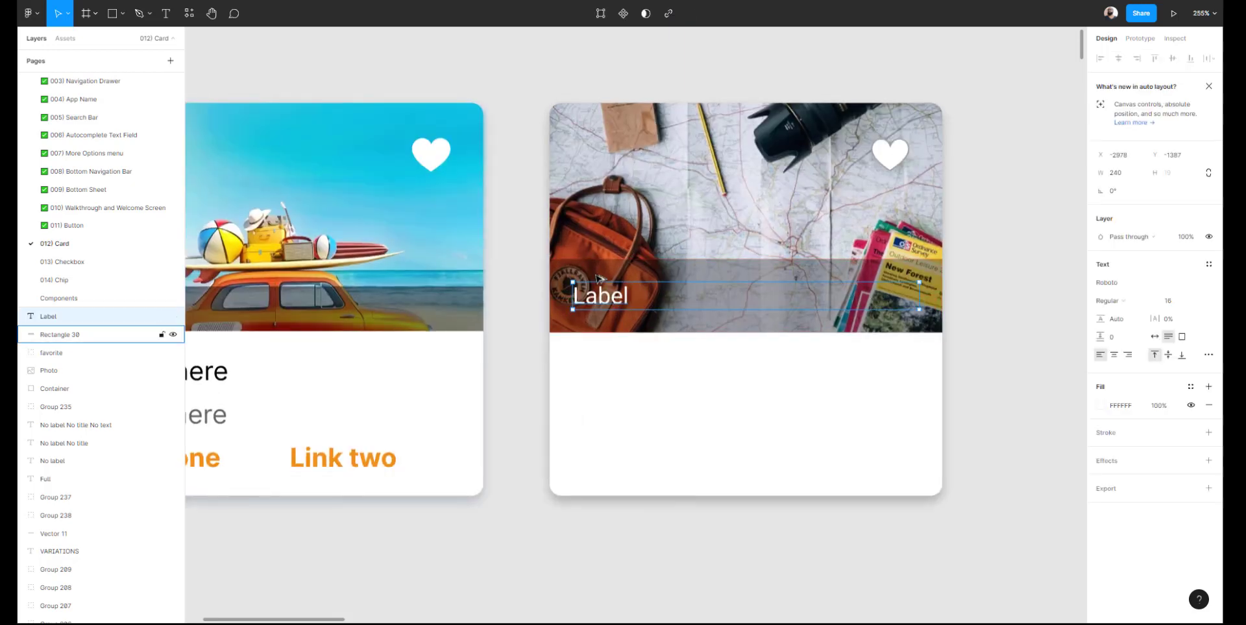
click(597, 279)
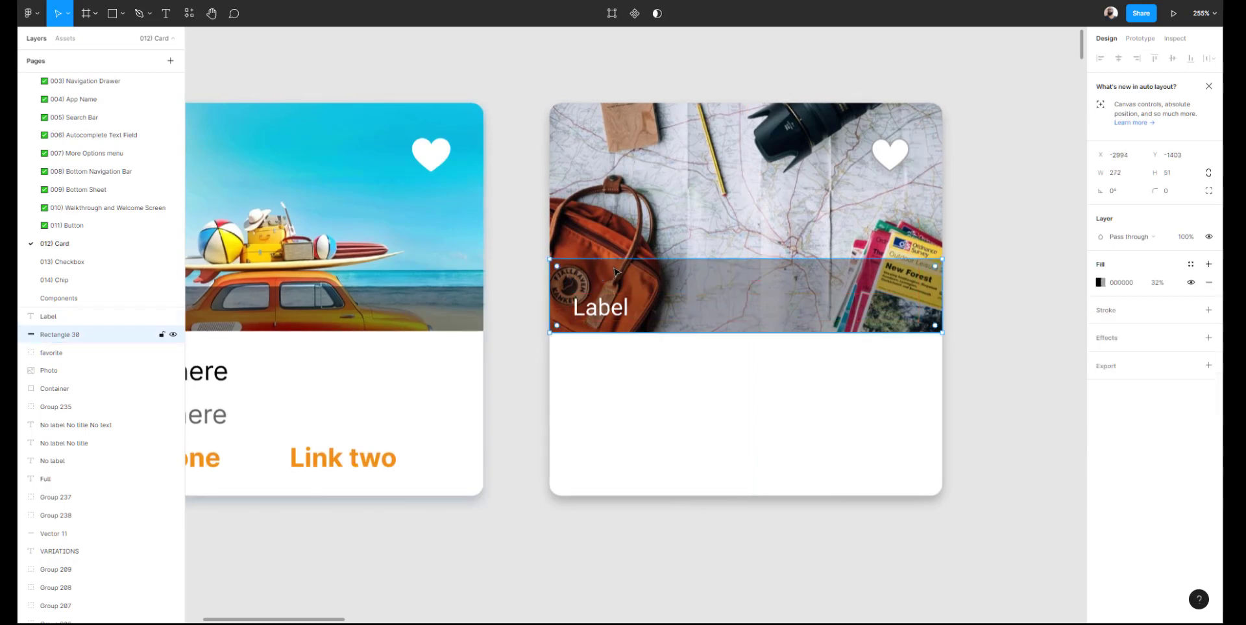
drag(617, 260, 618, 273)
key(alt)
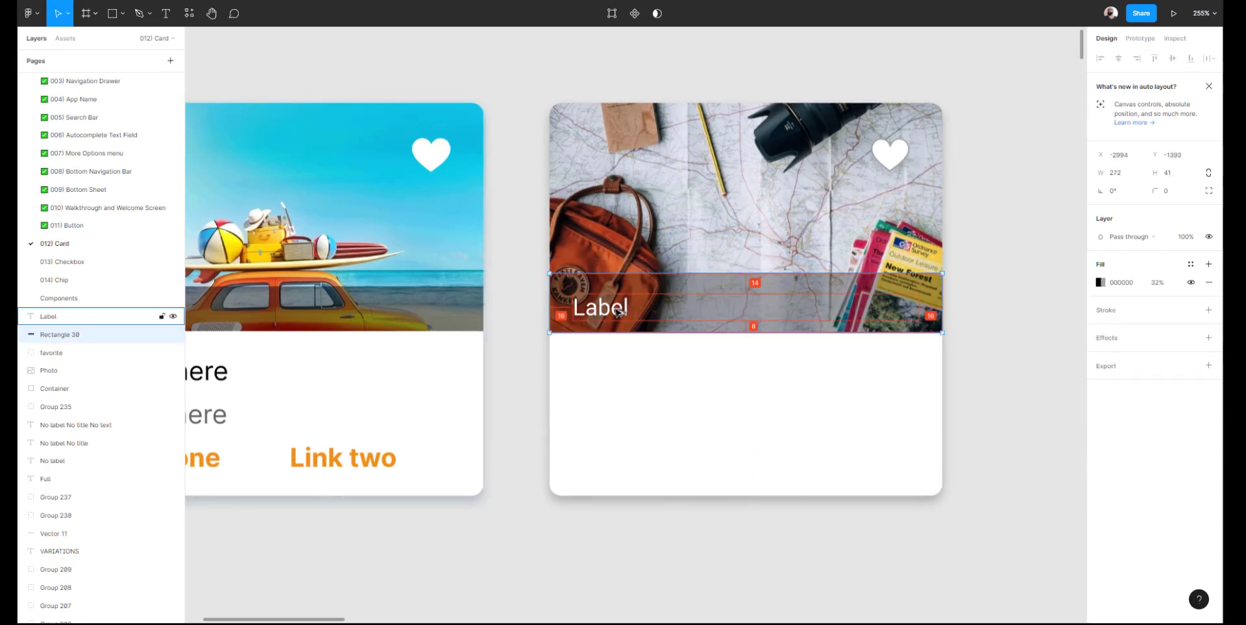
drag(736, 273, 735, 277)
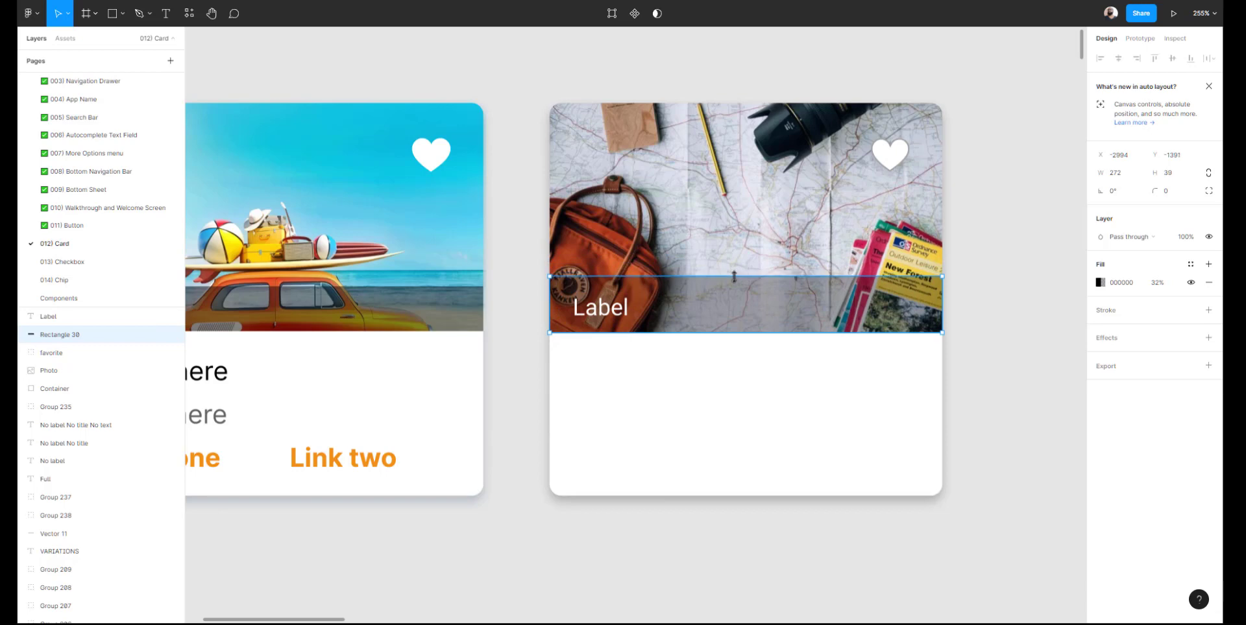
key(alt)
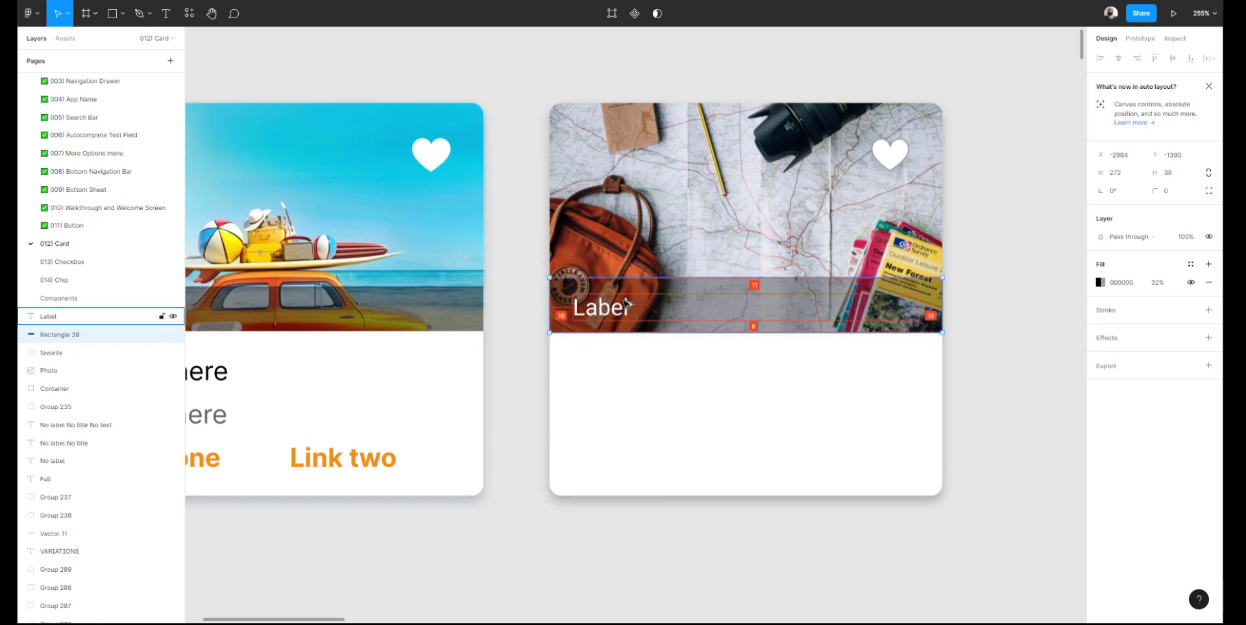
drag(641, 279, 641, 282)
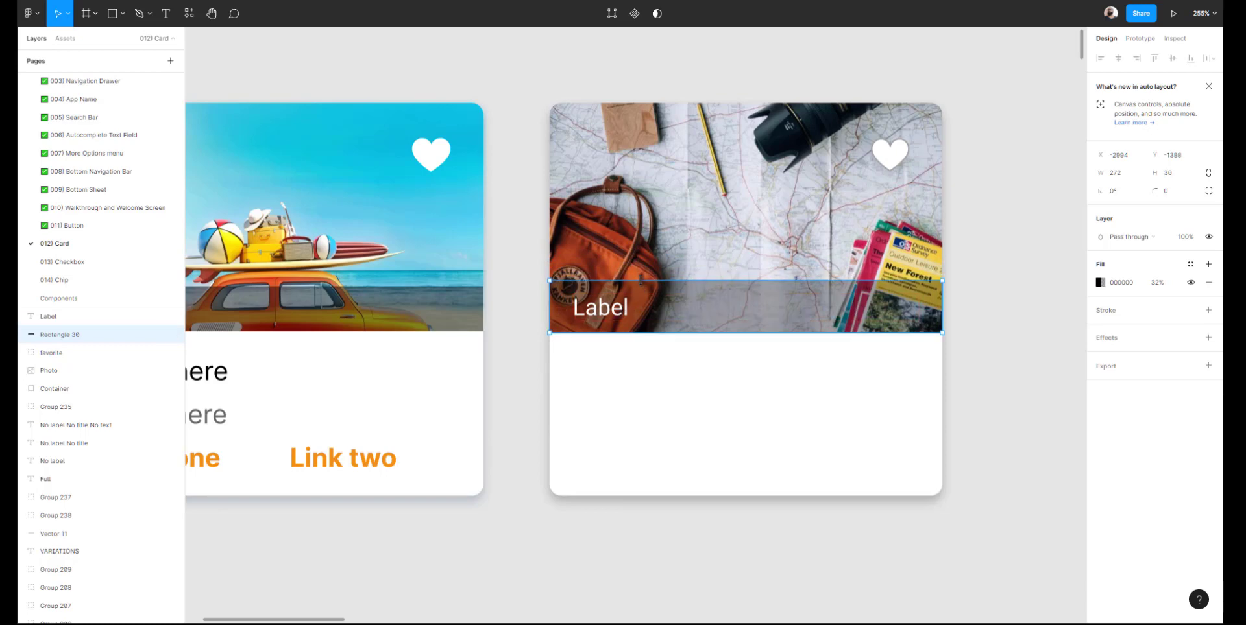
Verify Label sits 16 px from the bar's left and 8 px from its top and bottom
click(573, 310)
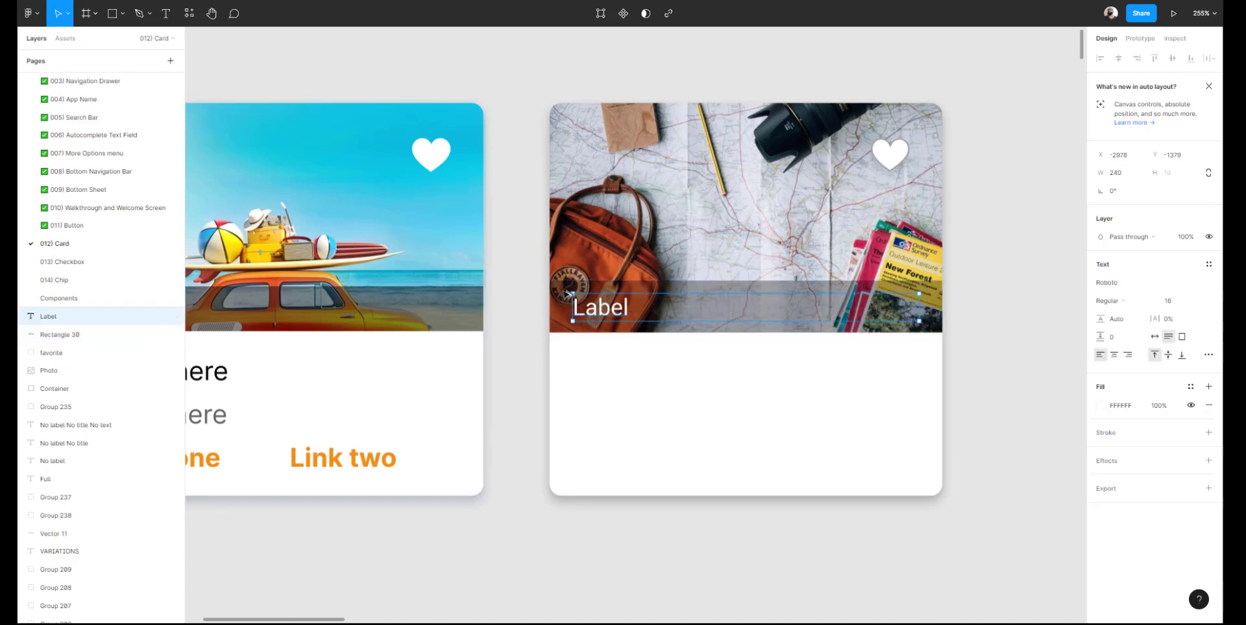
key(alt)
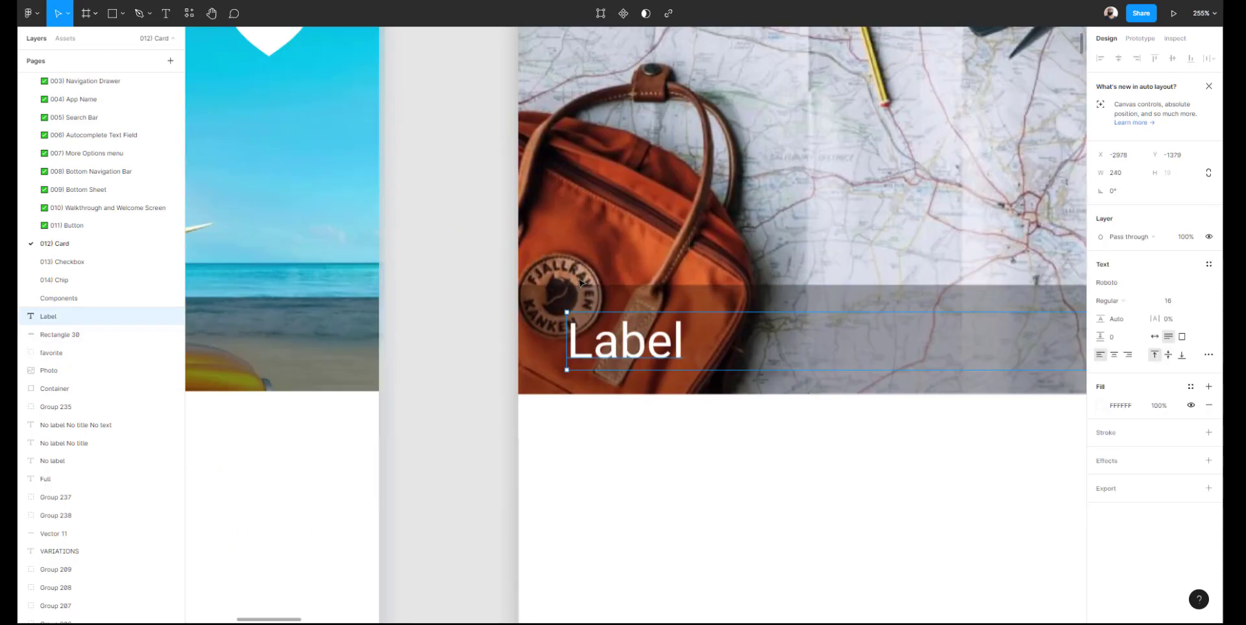
scroll(577, 292, up, 5)
click(577, 292)
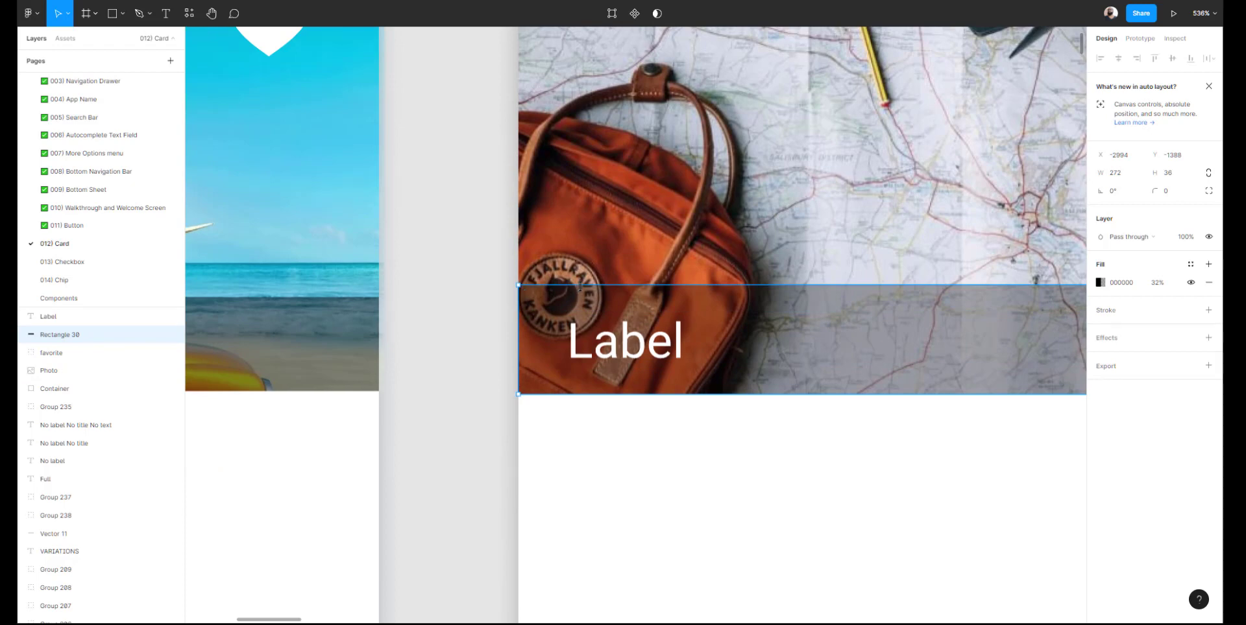
click(595, 341)
key(alt)
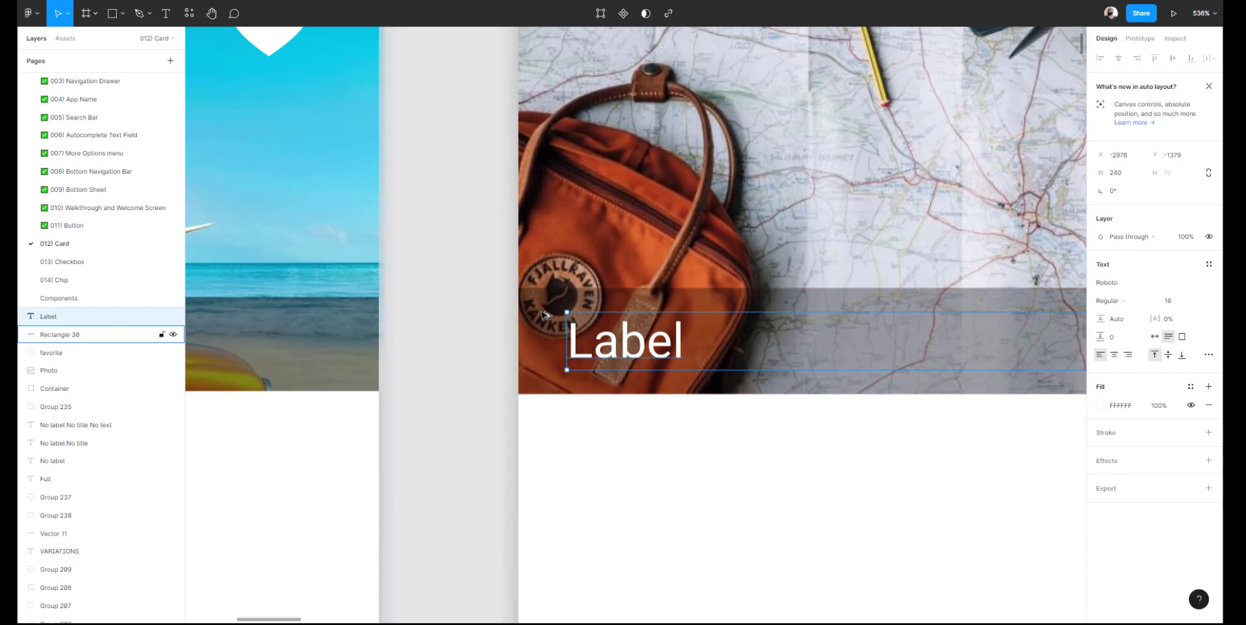
scroll(544, 316, down, 3)
key(alt)
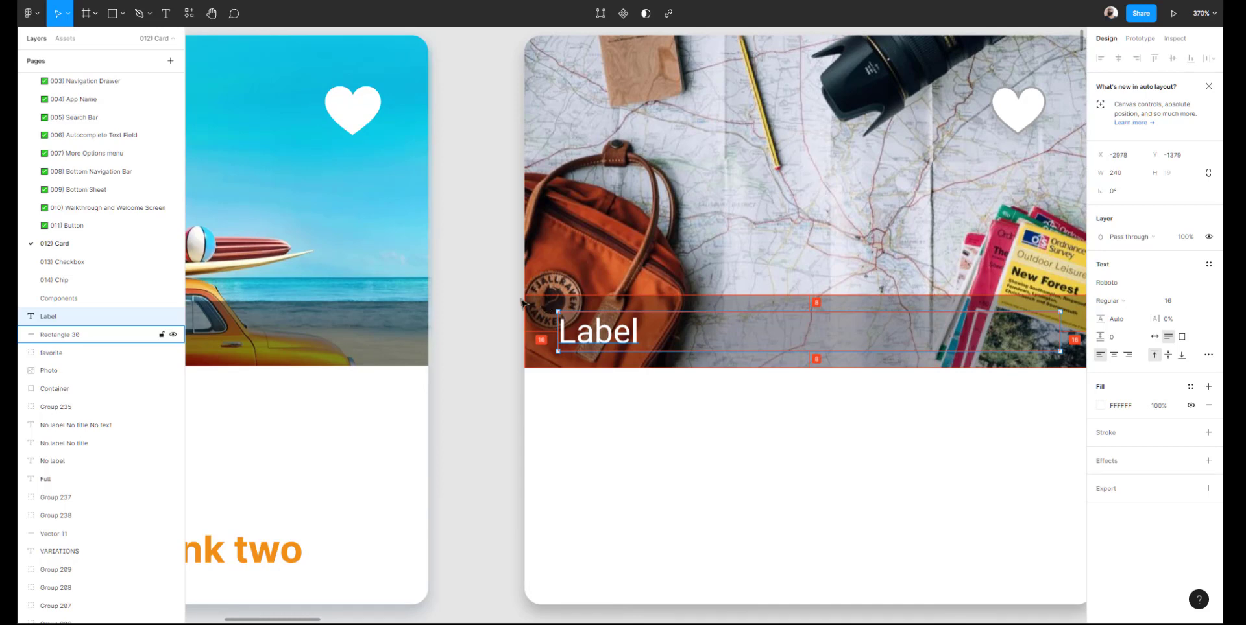
Copy the second card's Label text to just below the photo
click(486, 297)
scroll(487, 297, down, 4)
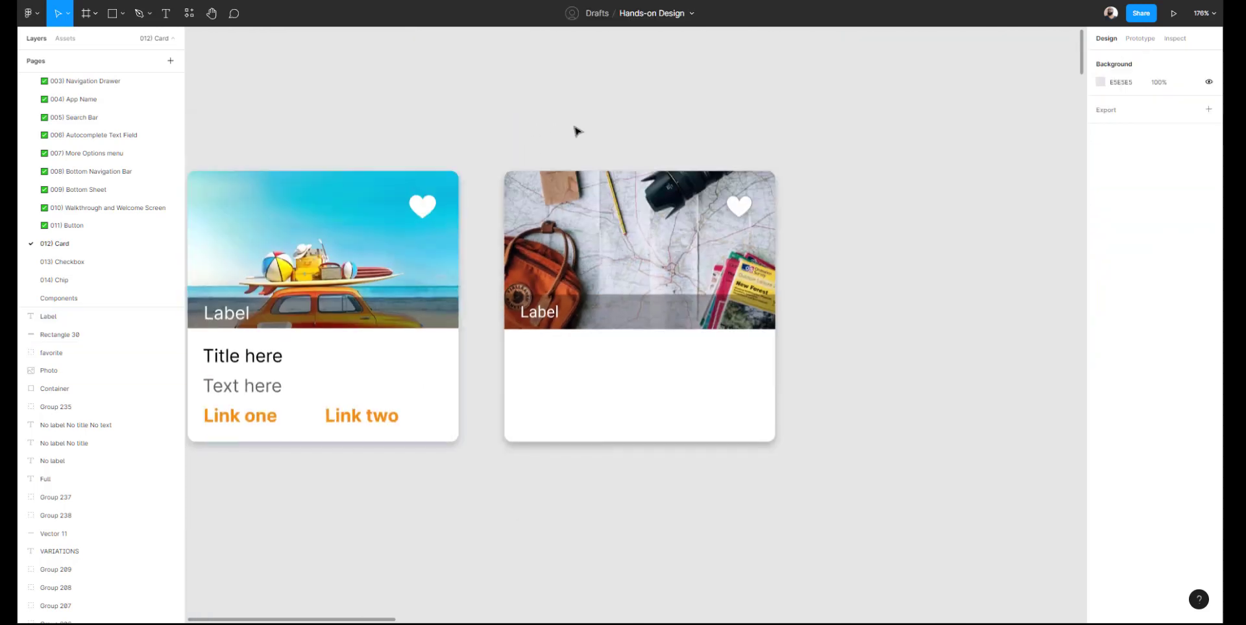
click(538, 318)
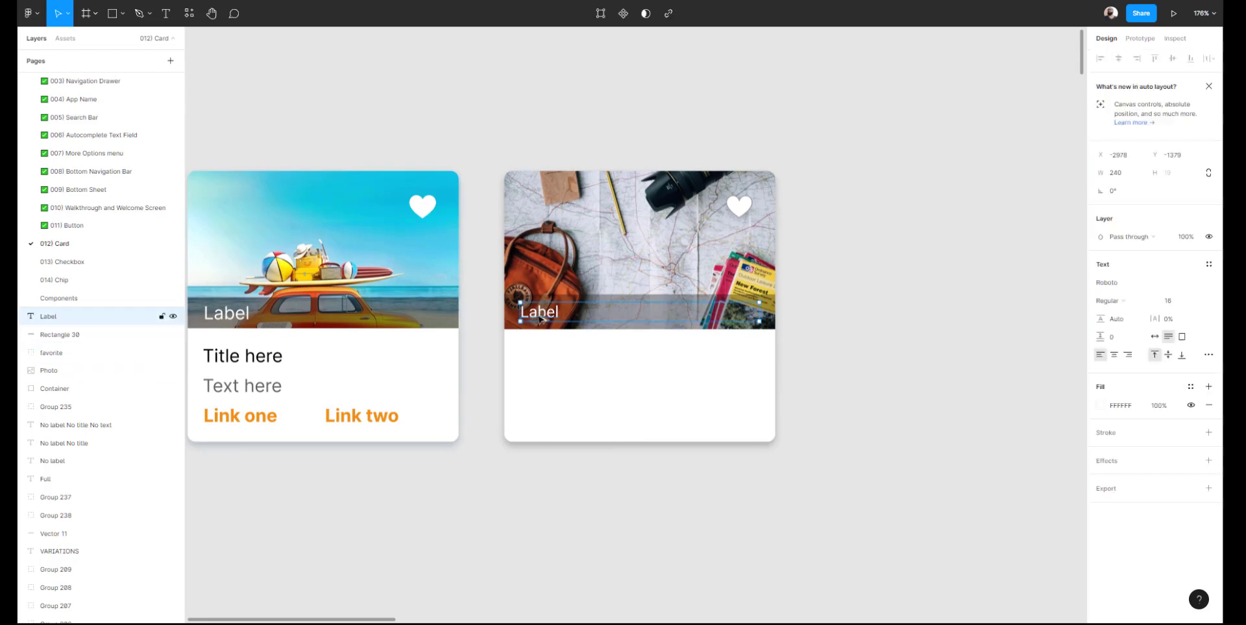
drag(538, 318, 536, 351)
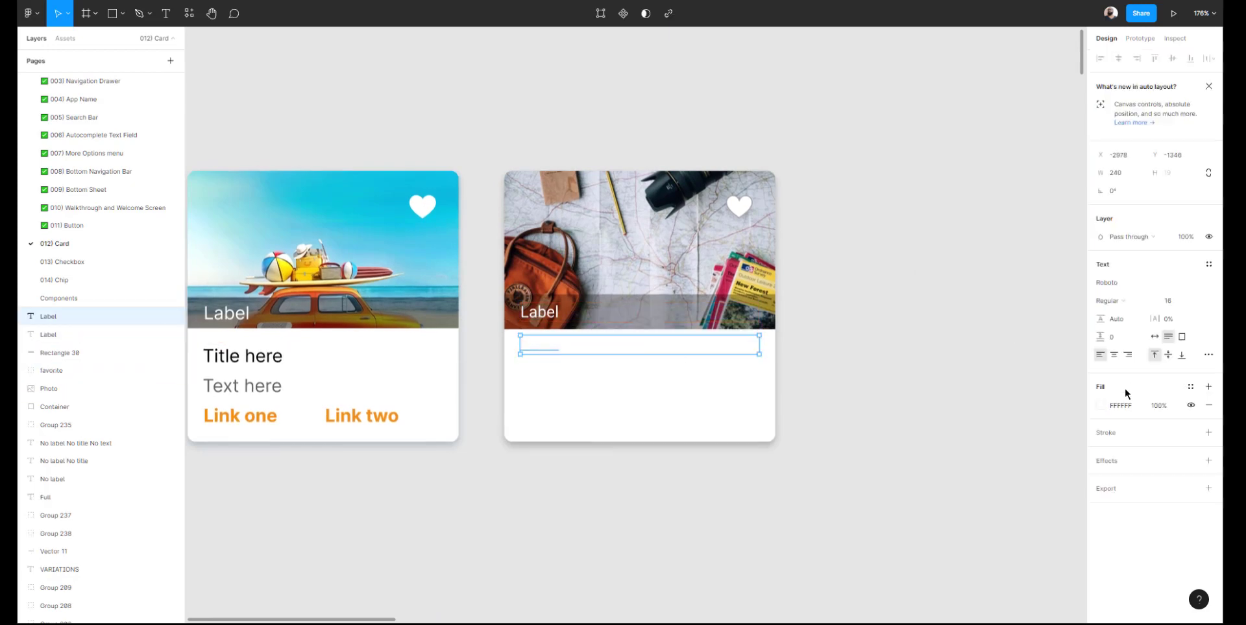
Give the copied label a 000000 fill, 18 px size and Bold weight
click(1105, 410)
text(000000)
key(Return)
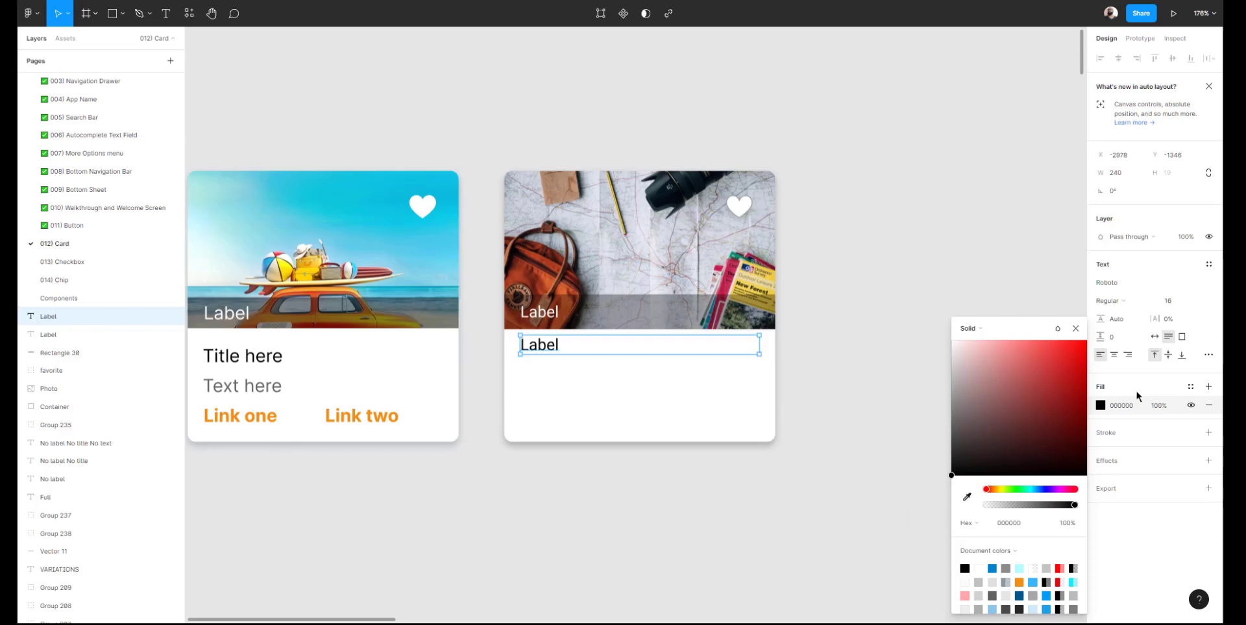
click(1172, 304)
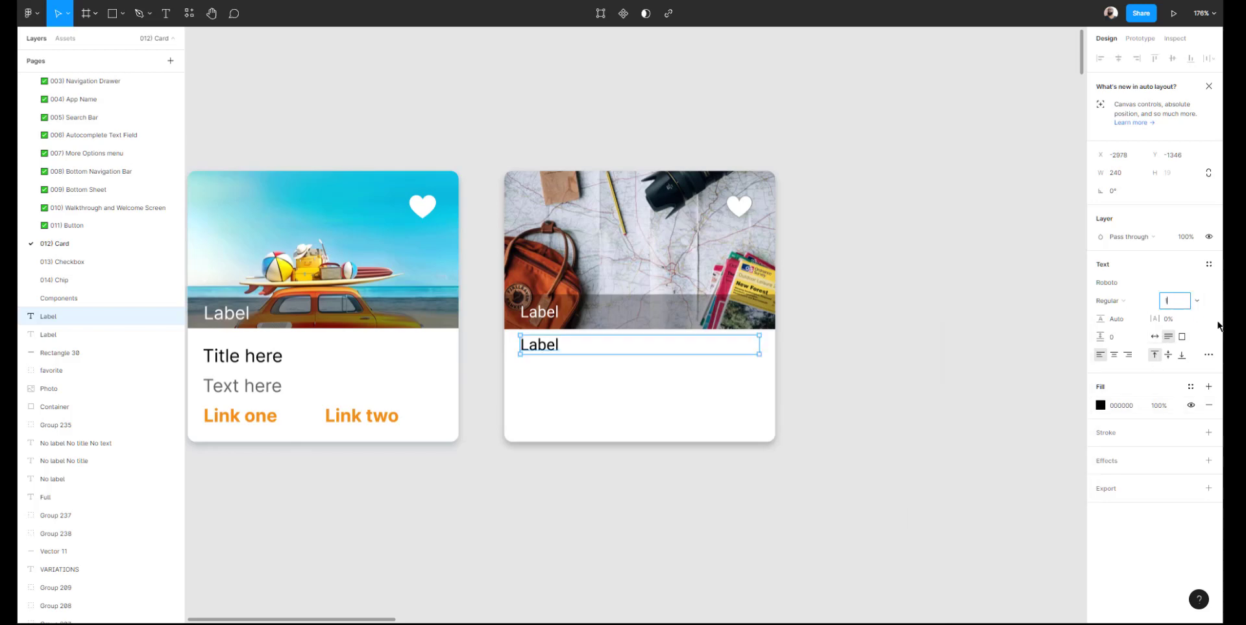
key(Return)
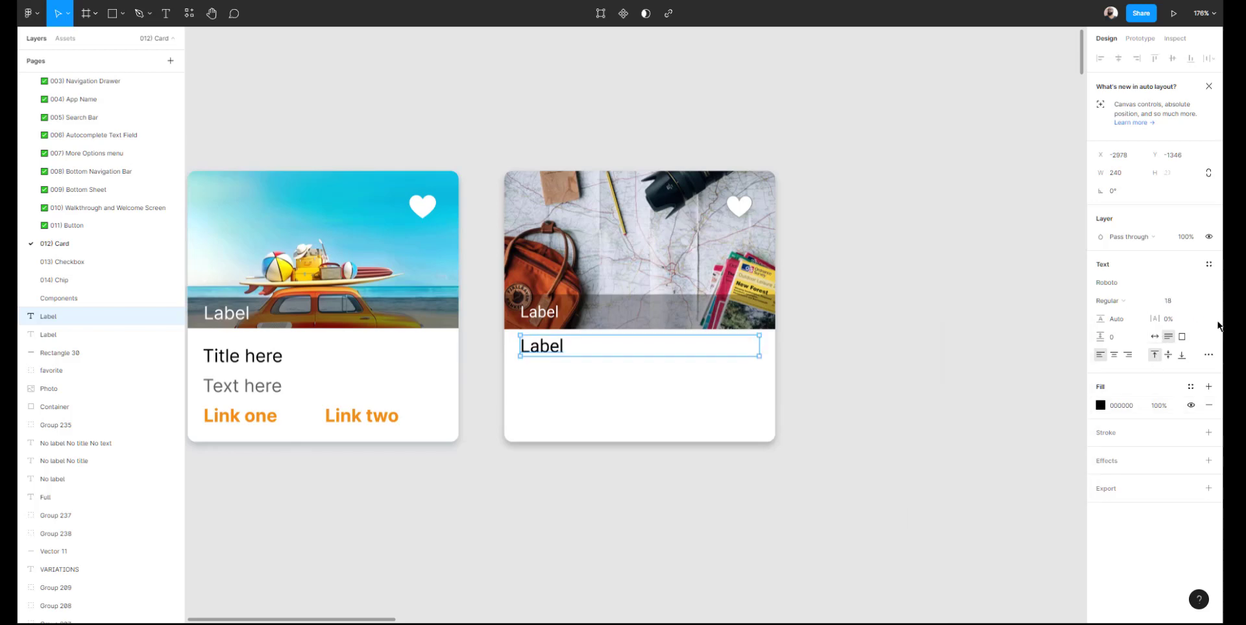
key(ctrl+b)
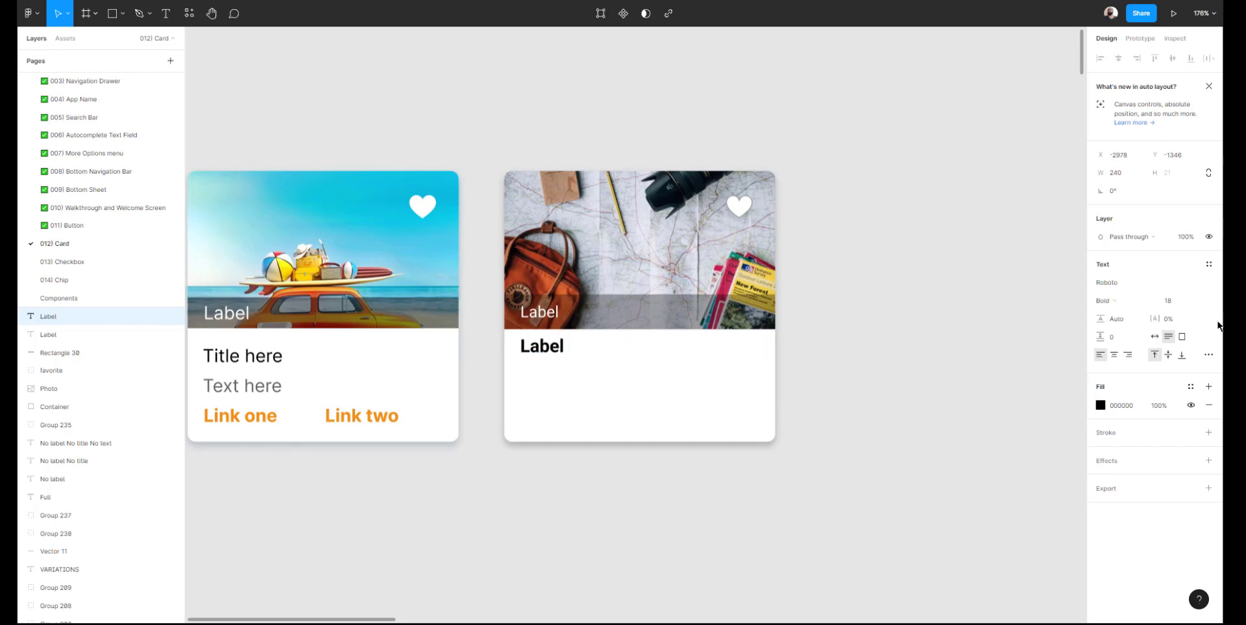
Nudge the bold Label down 10 px and duplicate it just below
click(846, 317)
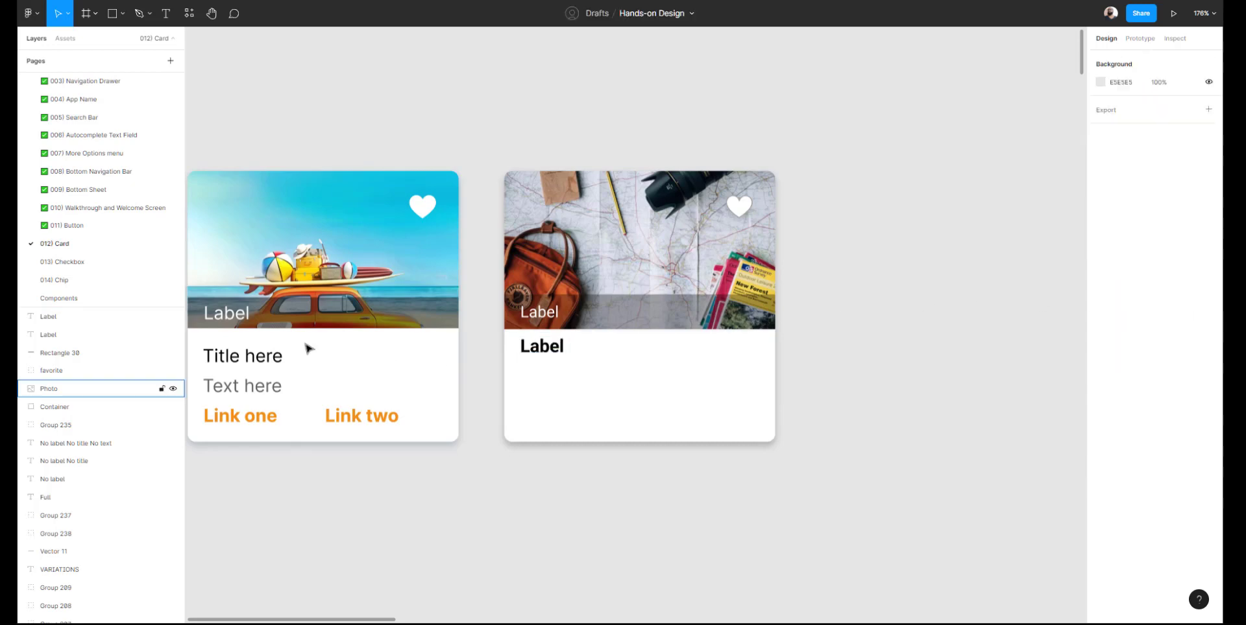
drag(289, 344, 368, 349)
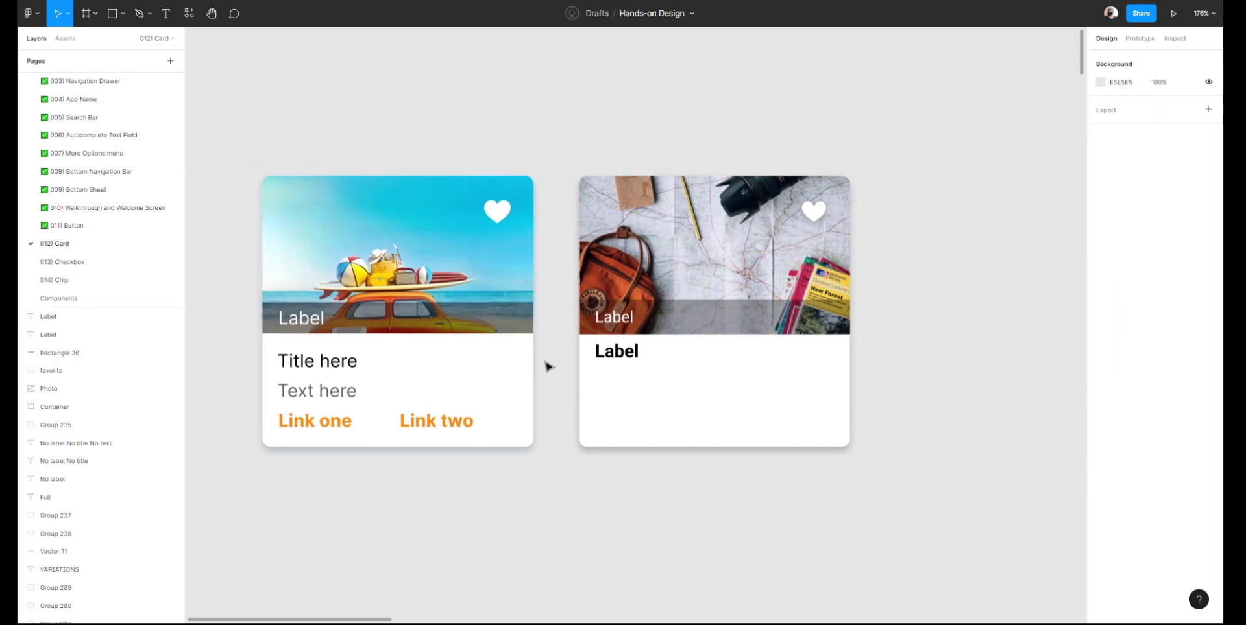
click(612, 355)
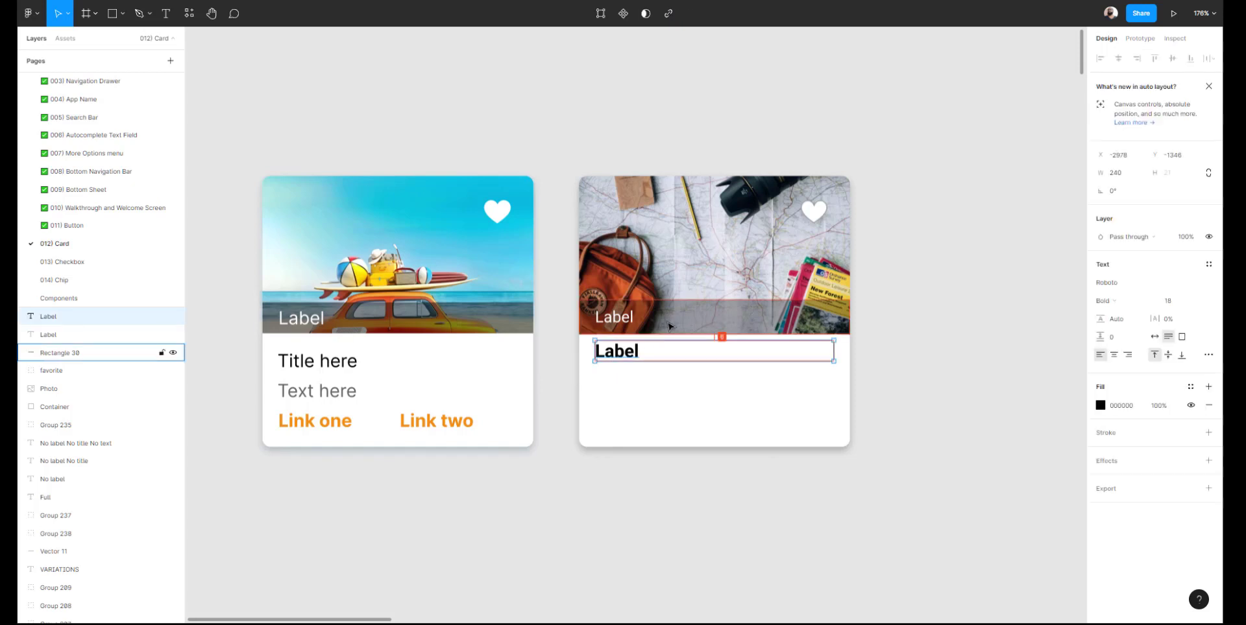
key(alt)
key(alt)
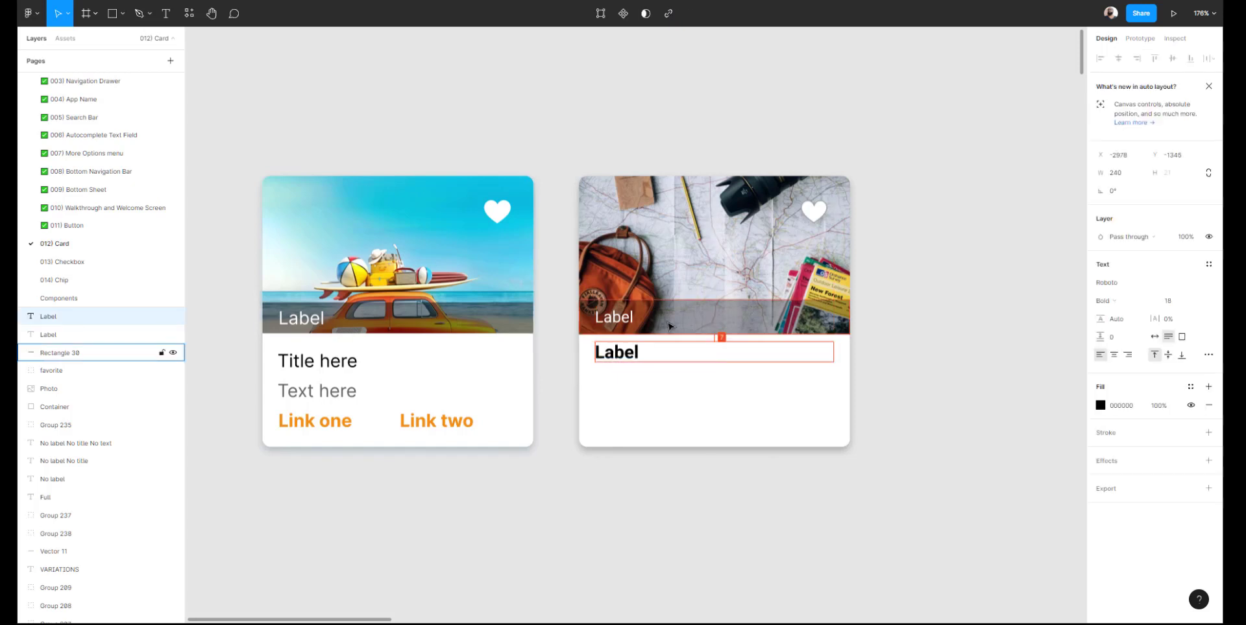
key(shift+Down)
key(alt)
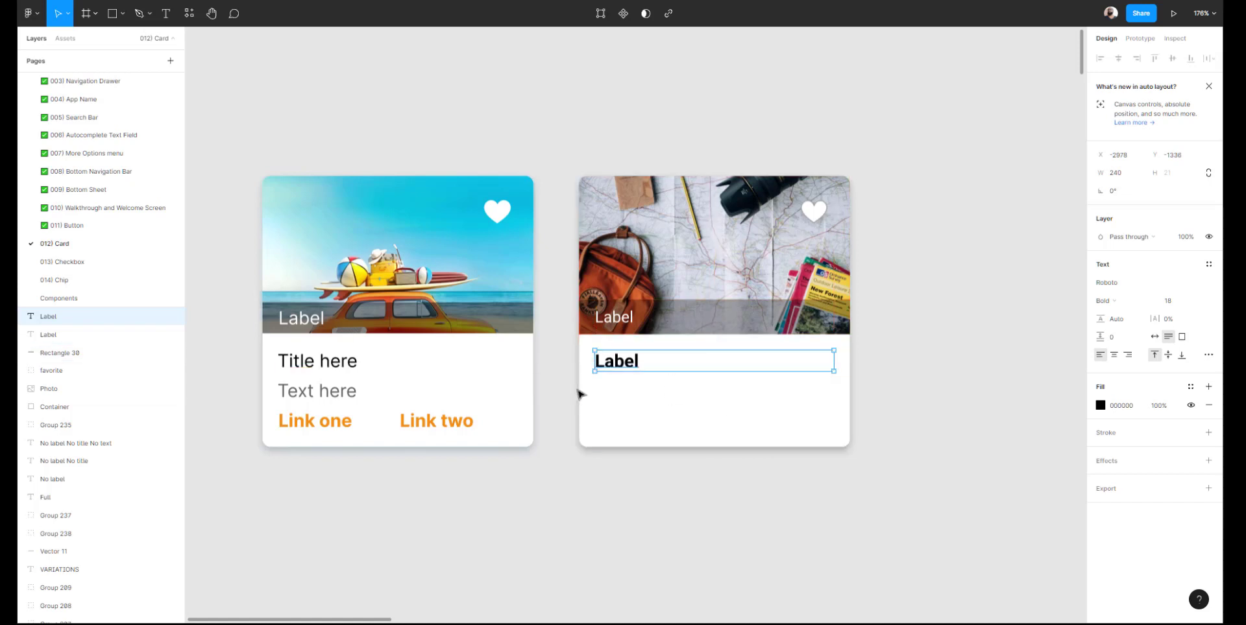
click(976, 386)
click(626, 363)
drag(617, 366, 618, 394)
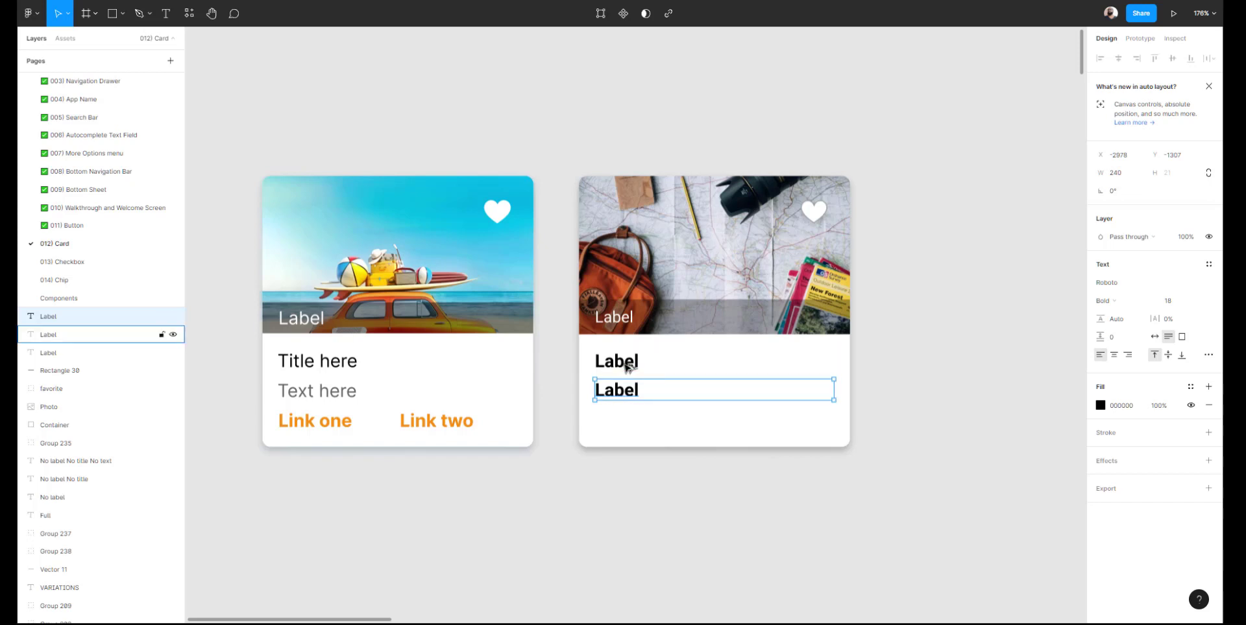
Make the lower label Regular and retype the lines as 'Title here' and 'Text here'
key(ctrl+b)
double_click(629, 365)
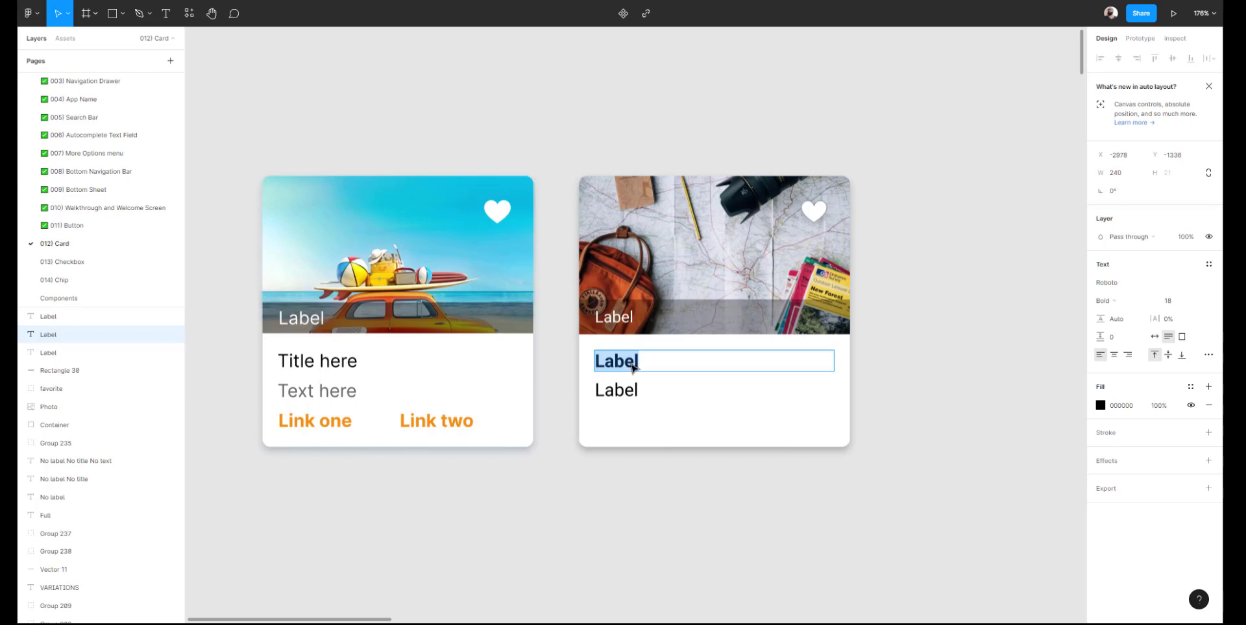
text(Title here)
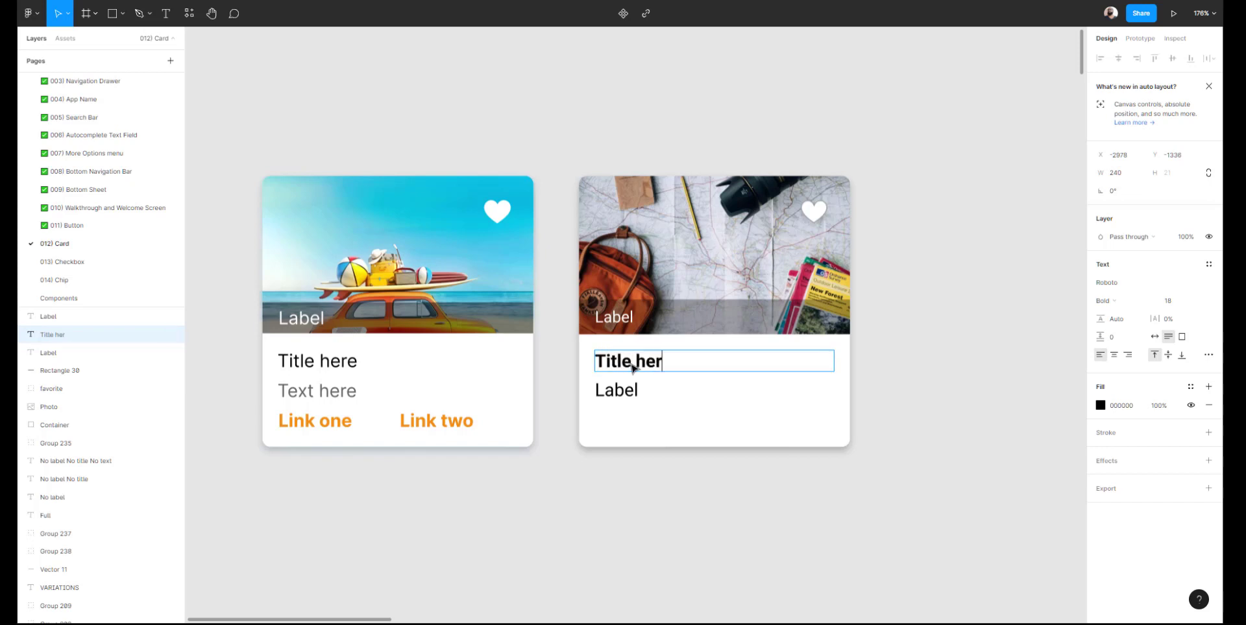
double_click(619, 390)
text(T)
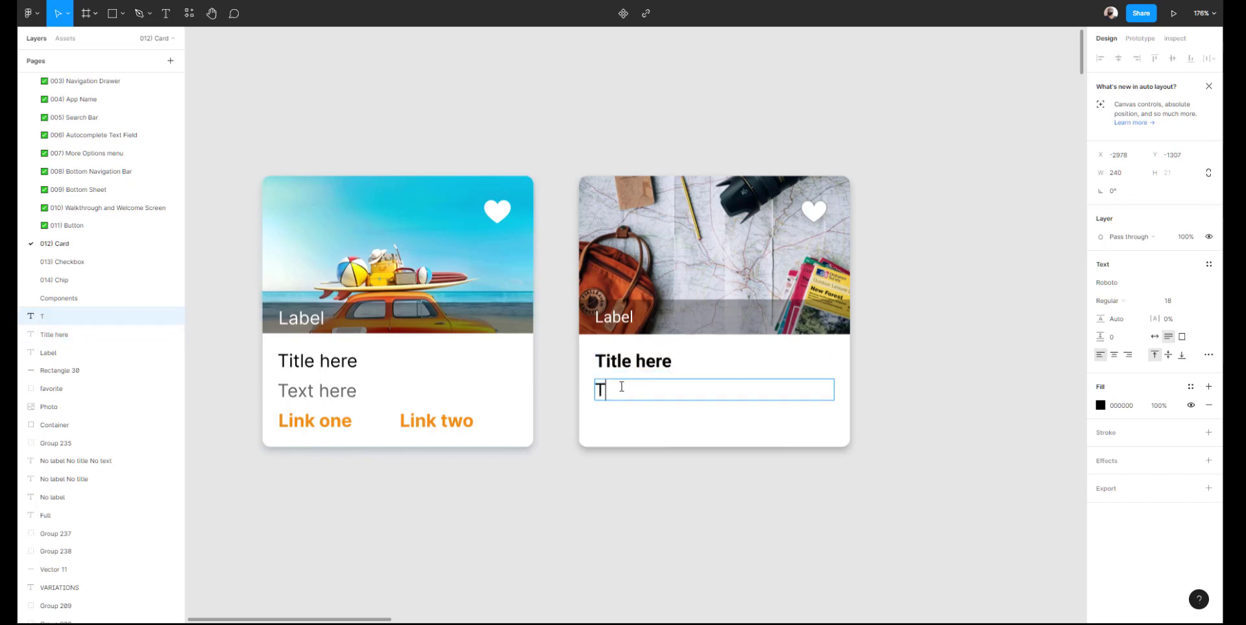
text(ext here)
key(Escape)
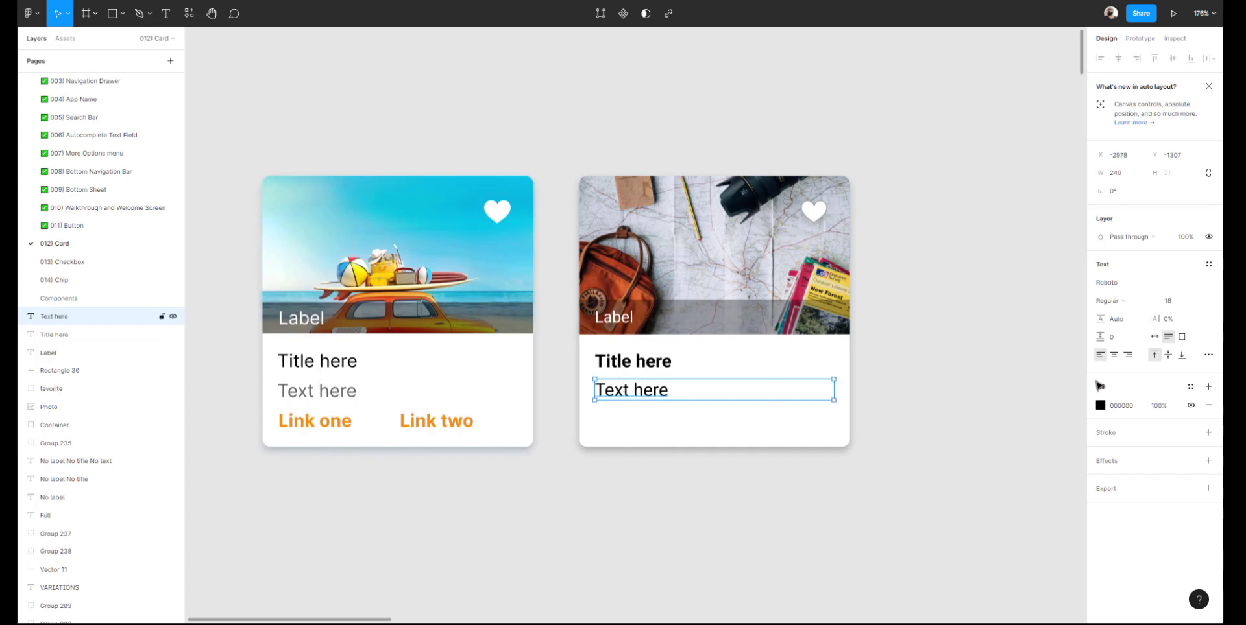
Set 'Text here' to 16 px with a grey fill
click(1168, 301)
key(Return)
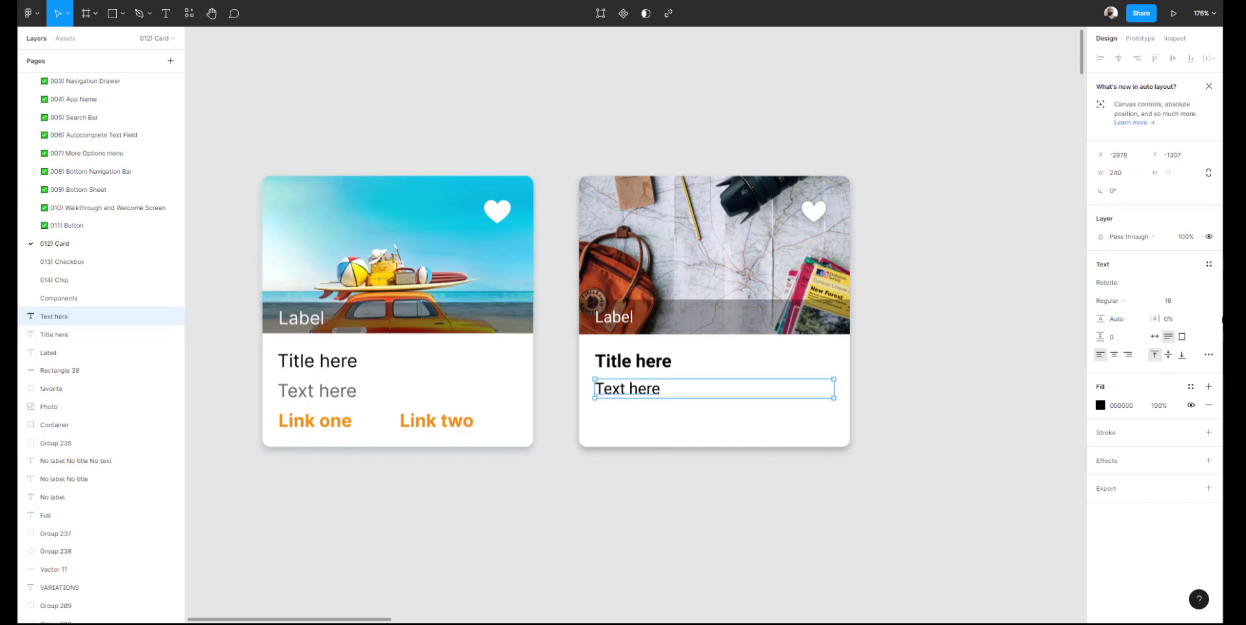
click(1100, 405)
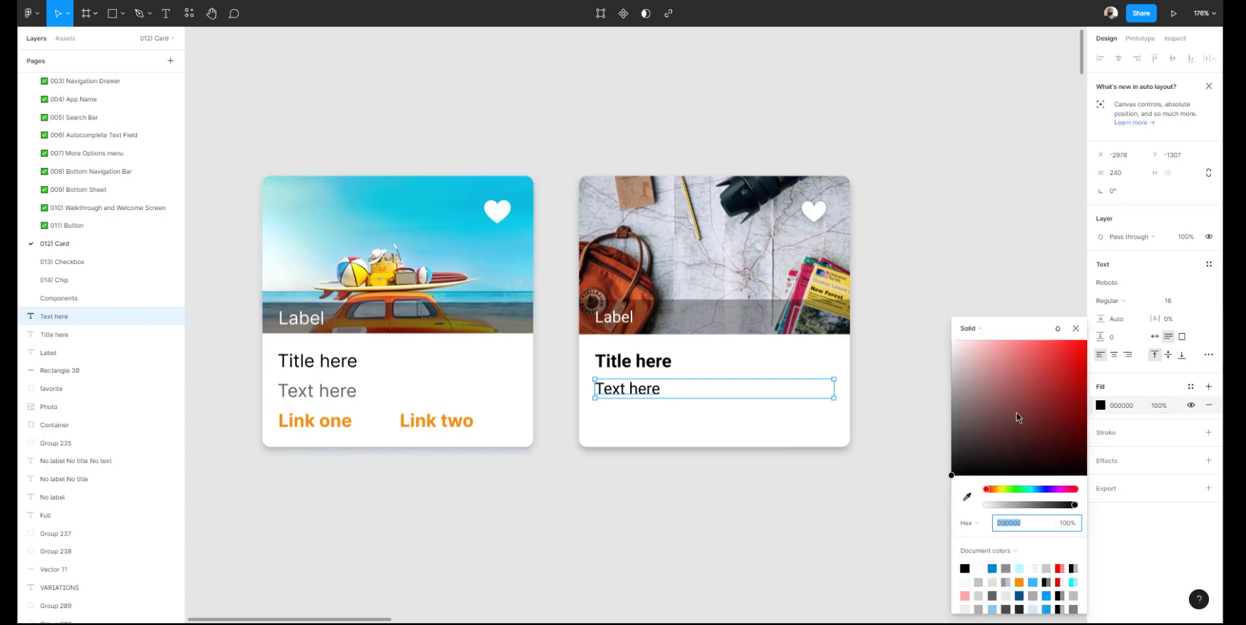
drag(1016, 412, 935, 388)
click(928, 242)
click(639, 392)
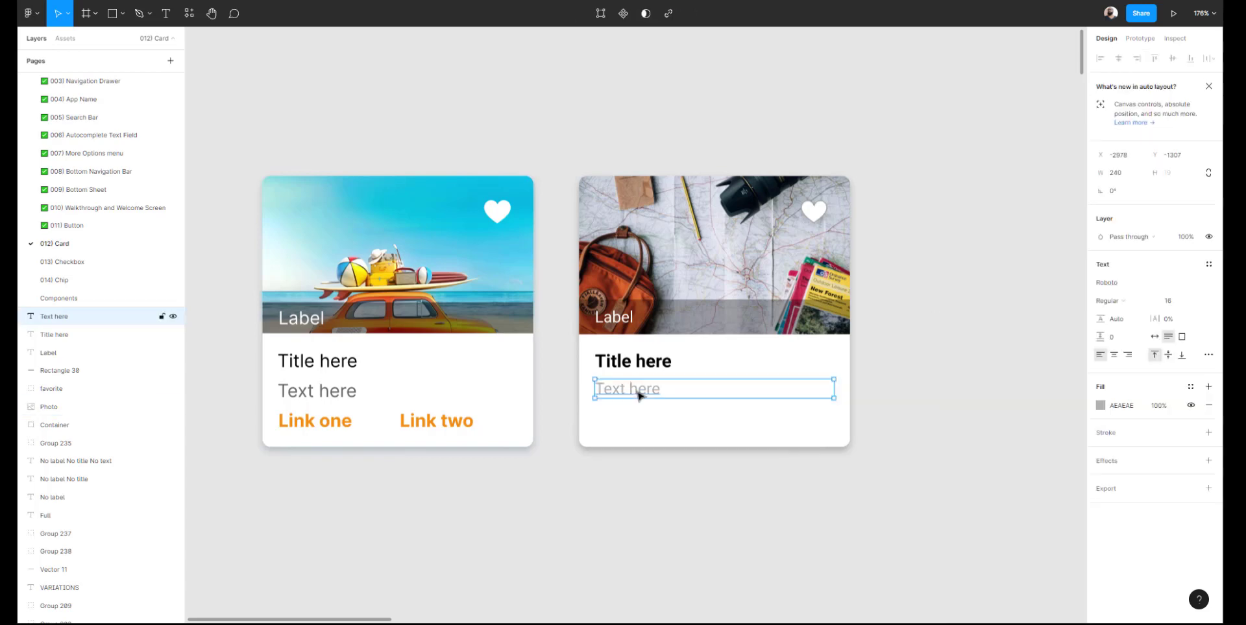
key(alt)
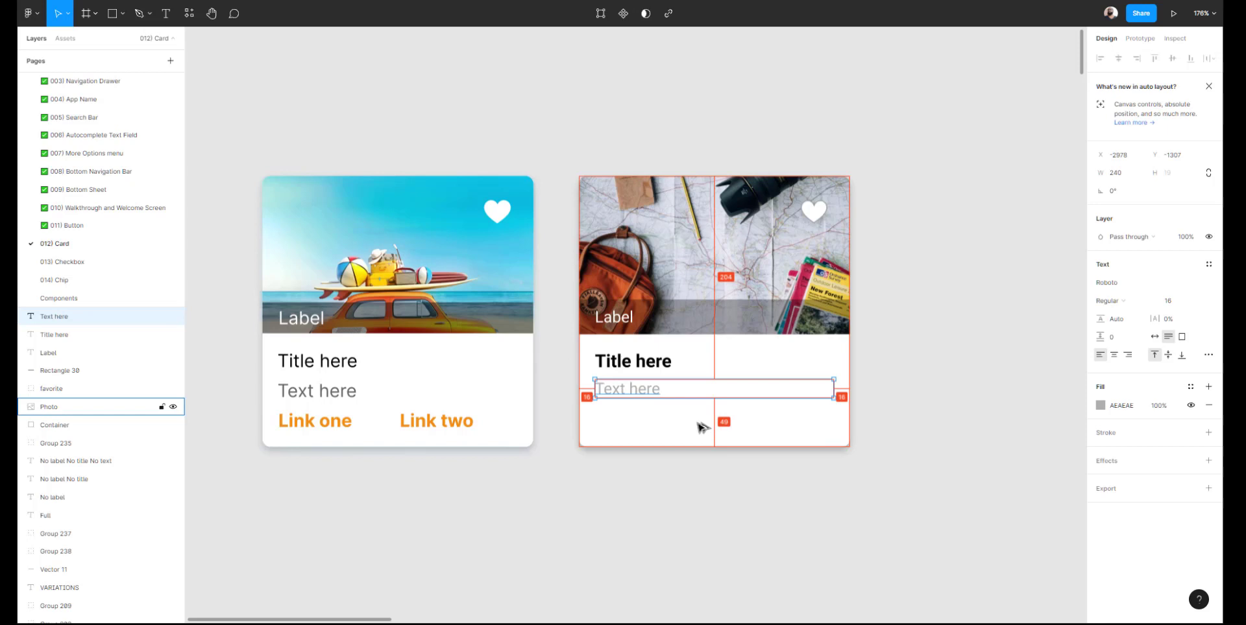
click(653, 365)
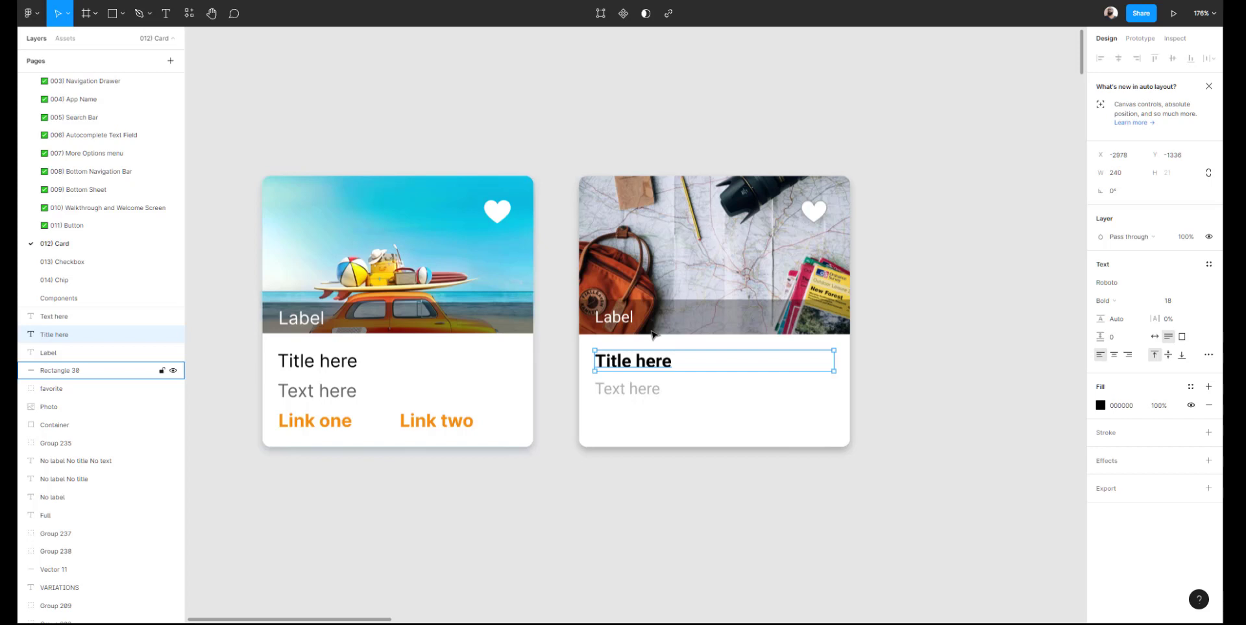
click(622, 492)
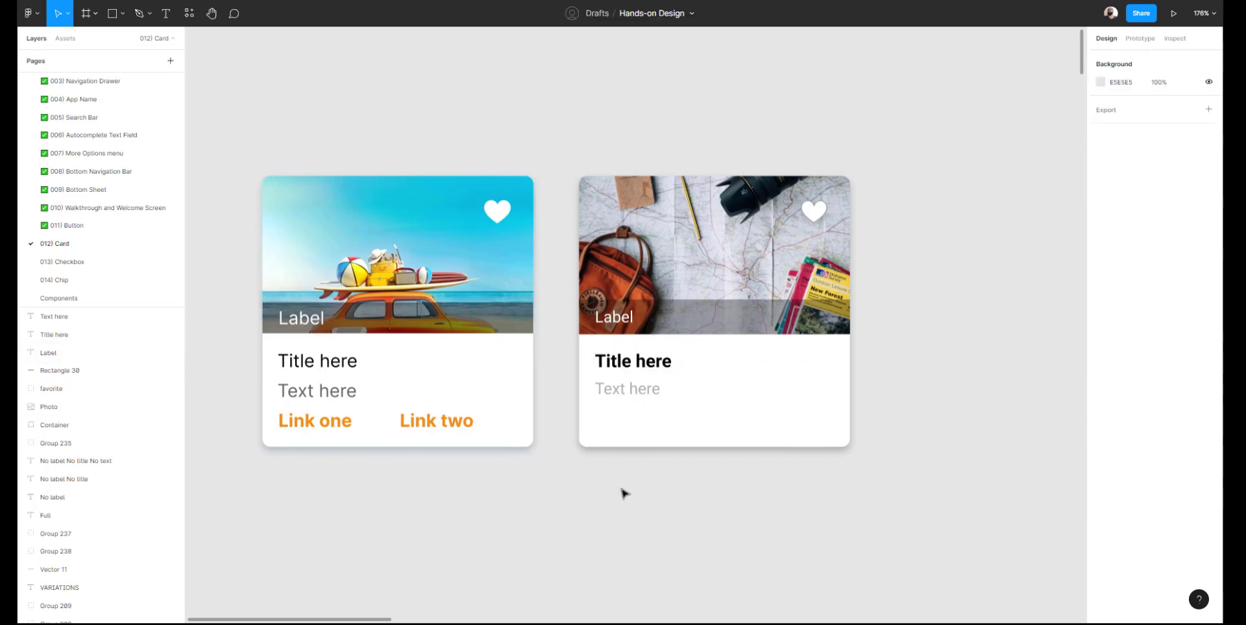
Duplicate 'Text here' below itself as a bold, auto-width 'Link one' line
click(610, 394)
drag(617, 395, 619, 420)
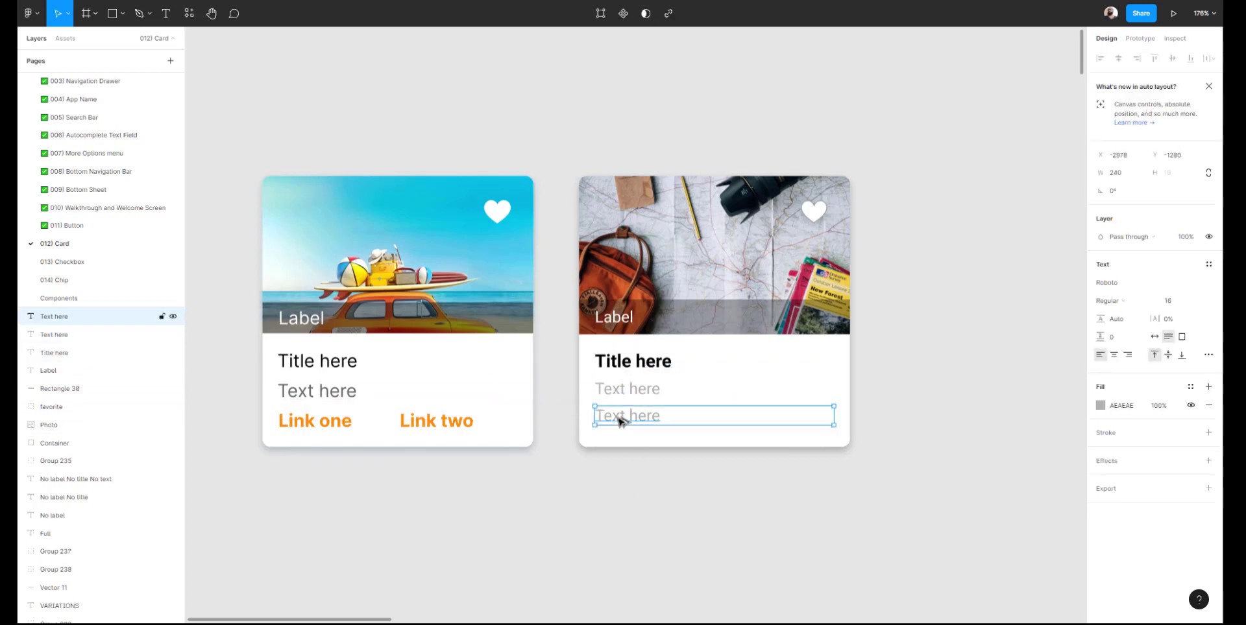
double_click(619, 421)
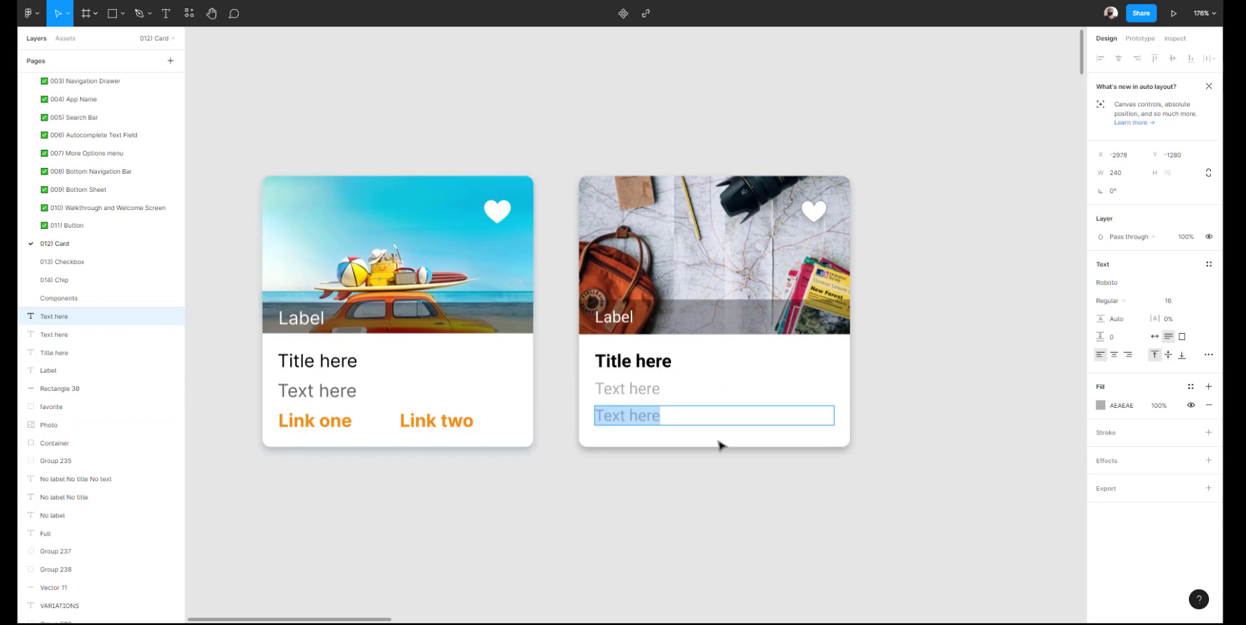
text(Link)
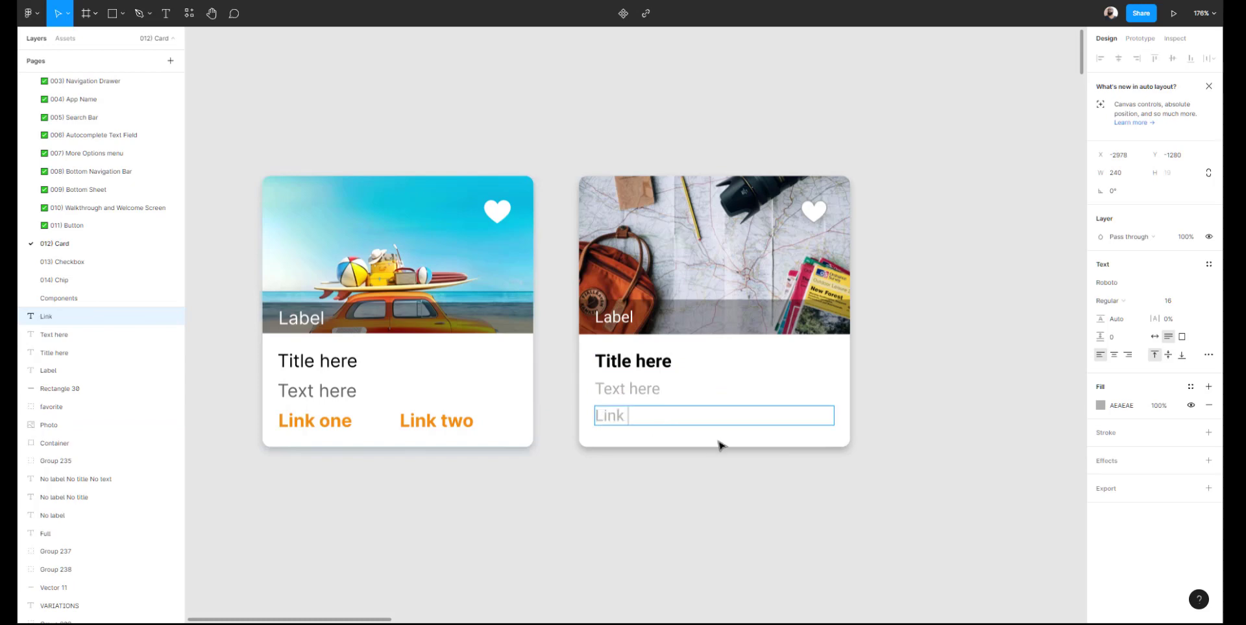
text( One)
key(BackSpace)
key(BackSpace)
key(BackSpace)
key(BackSpace)
text(one)
key(Escape)
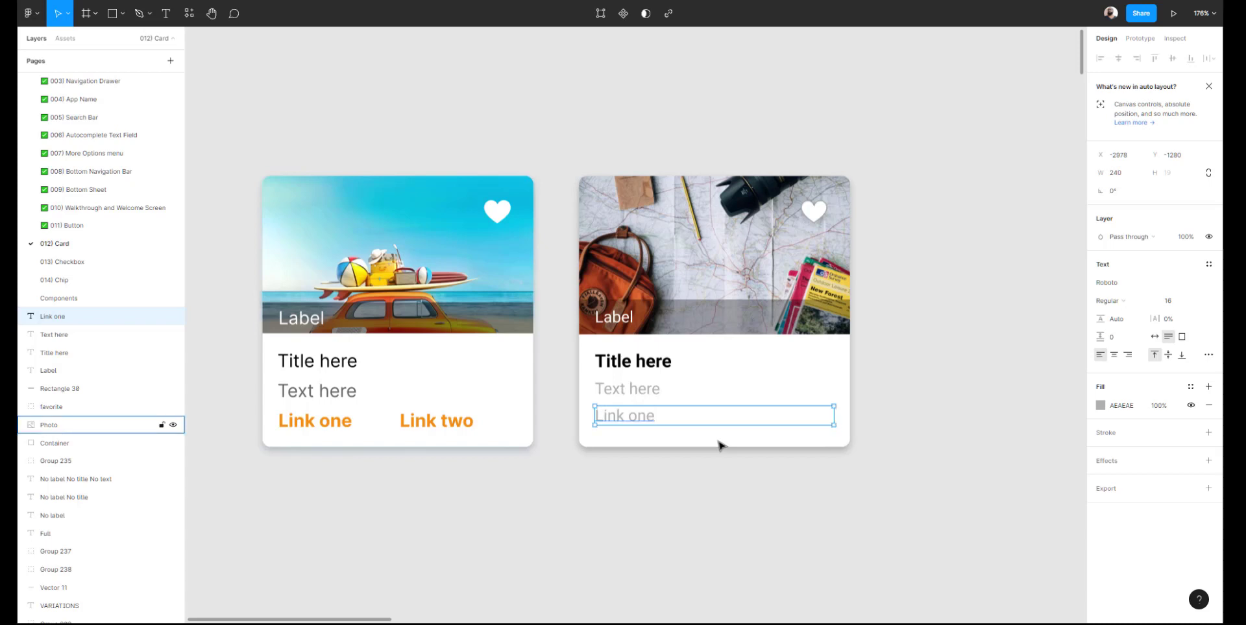
key(ctrl+b)
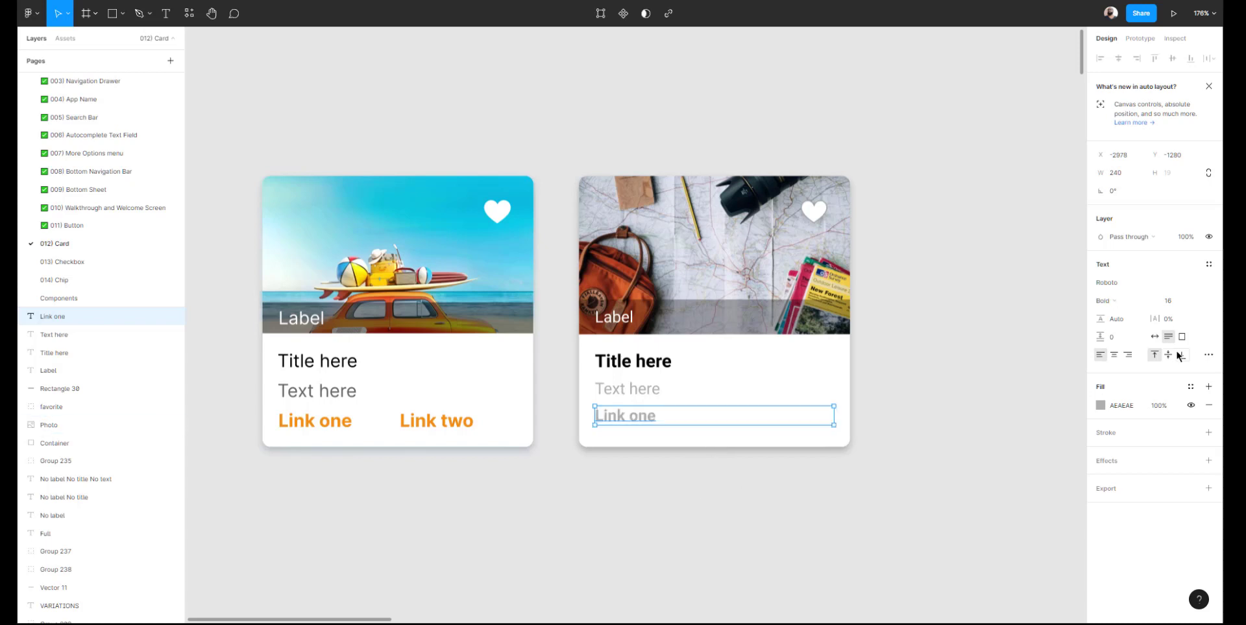
click(1154, 337)
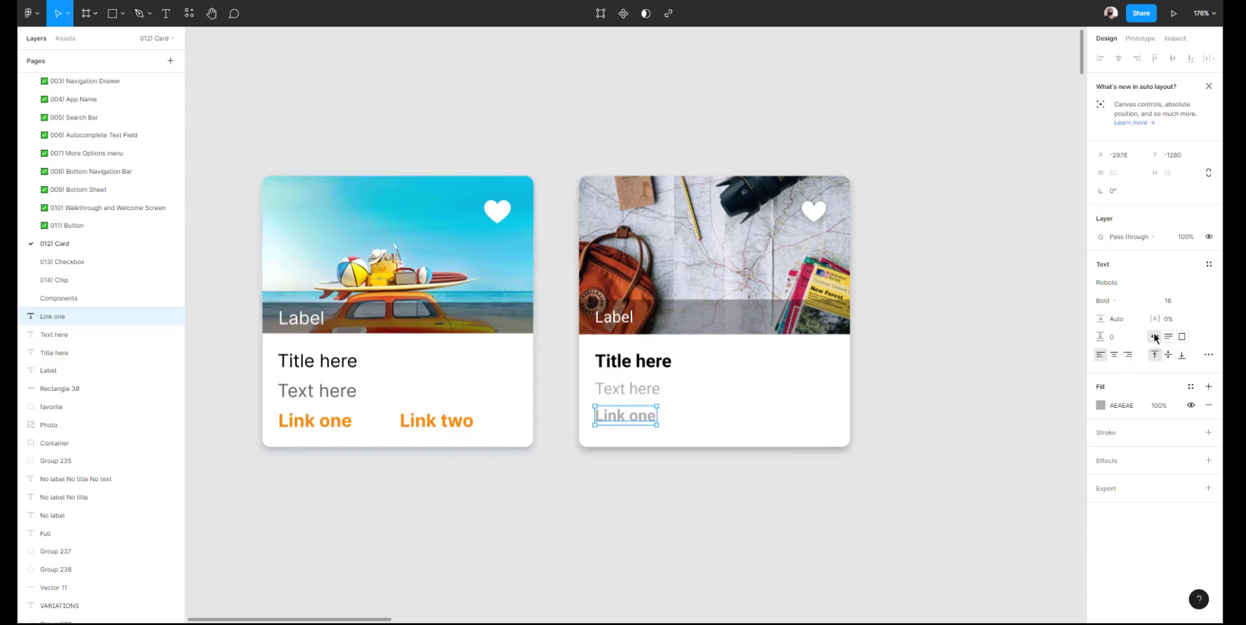
Sample the book's pink C52D56 from the photo as Link one's fill
click(1100, 405)
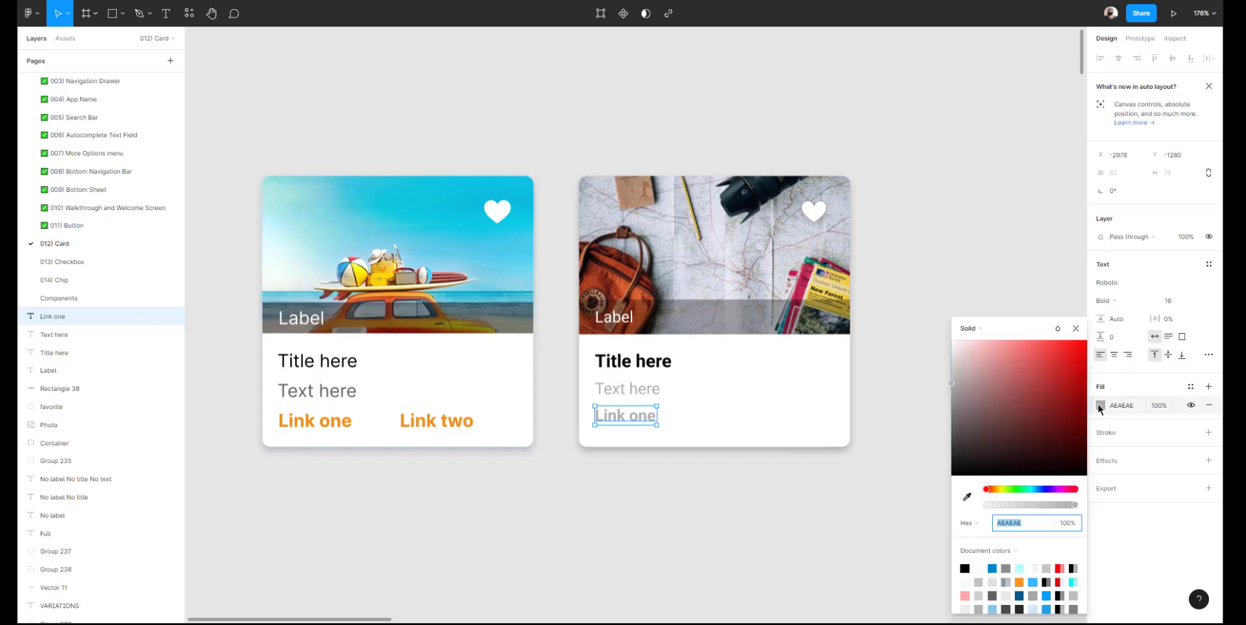
click(967, 498)
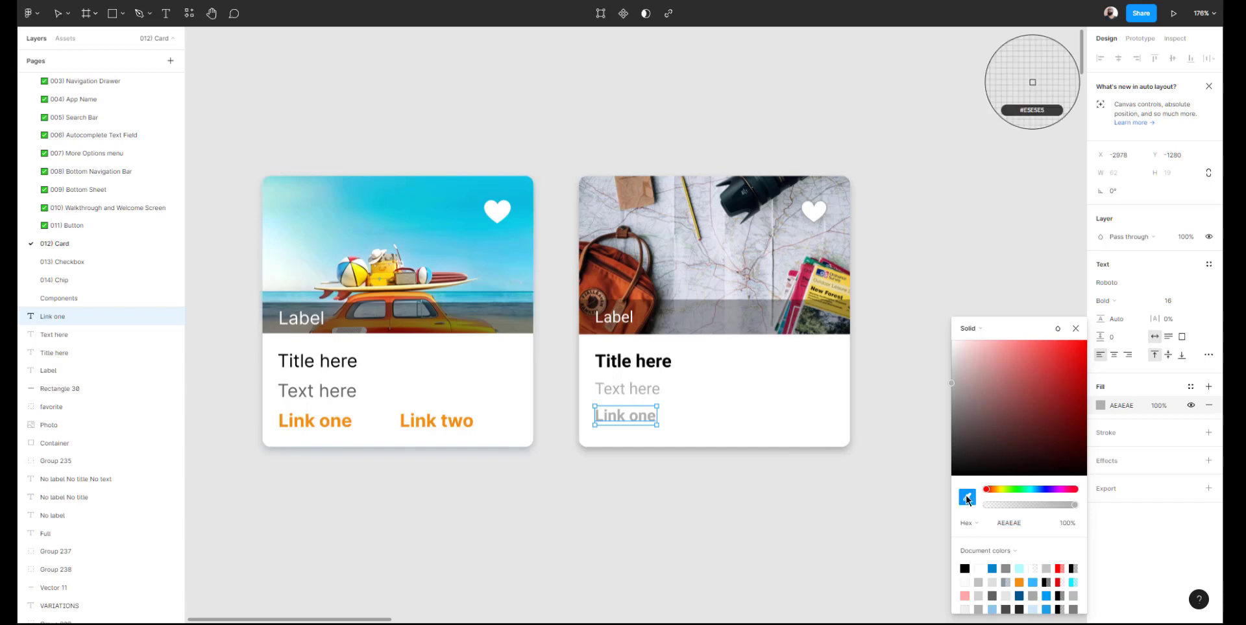
click(837, 287)
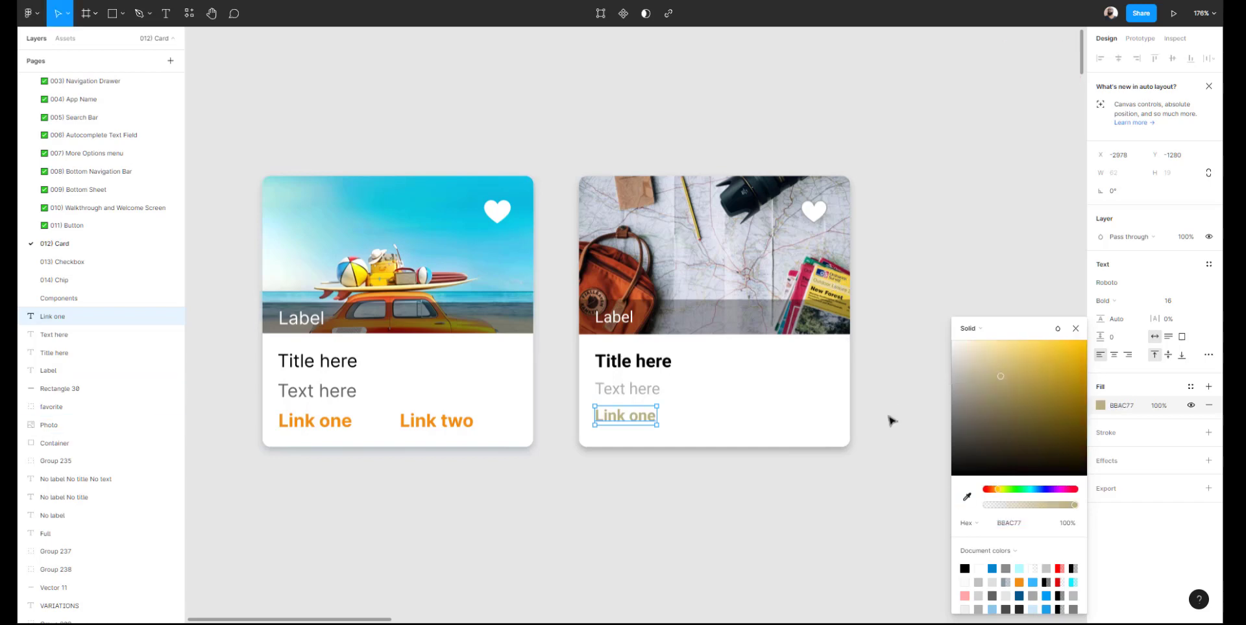
click(967, 497)
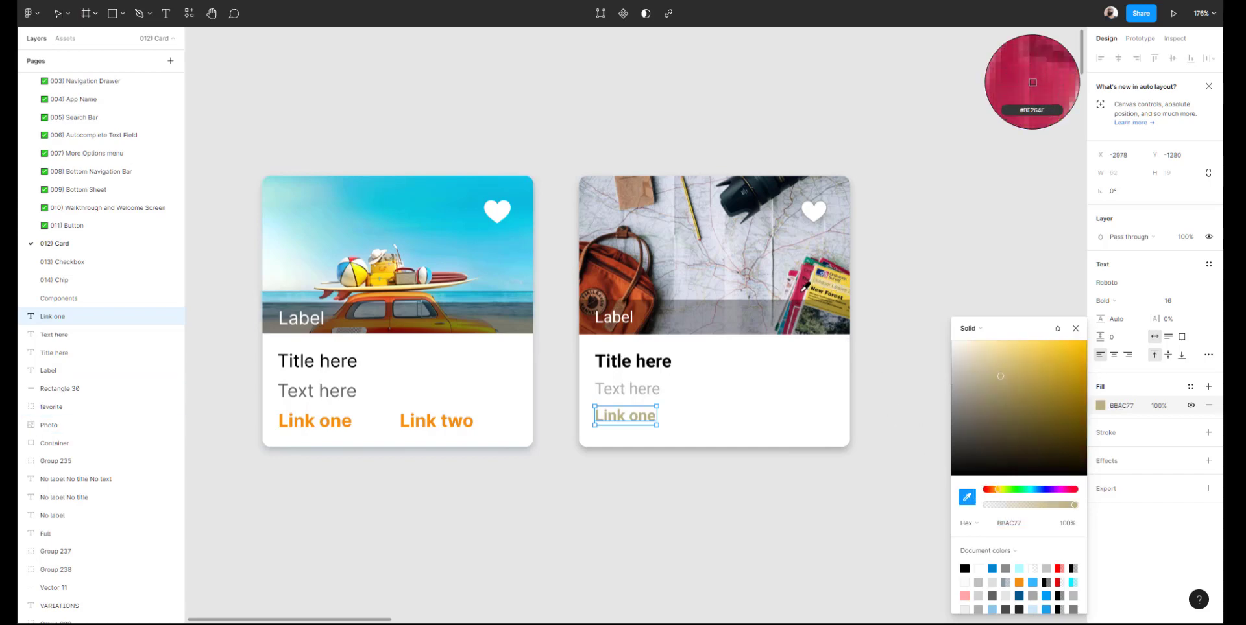
click(803, 295)
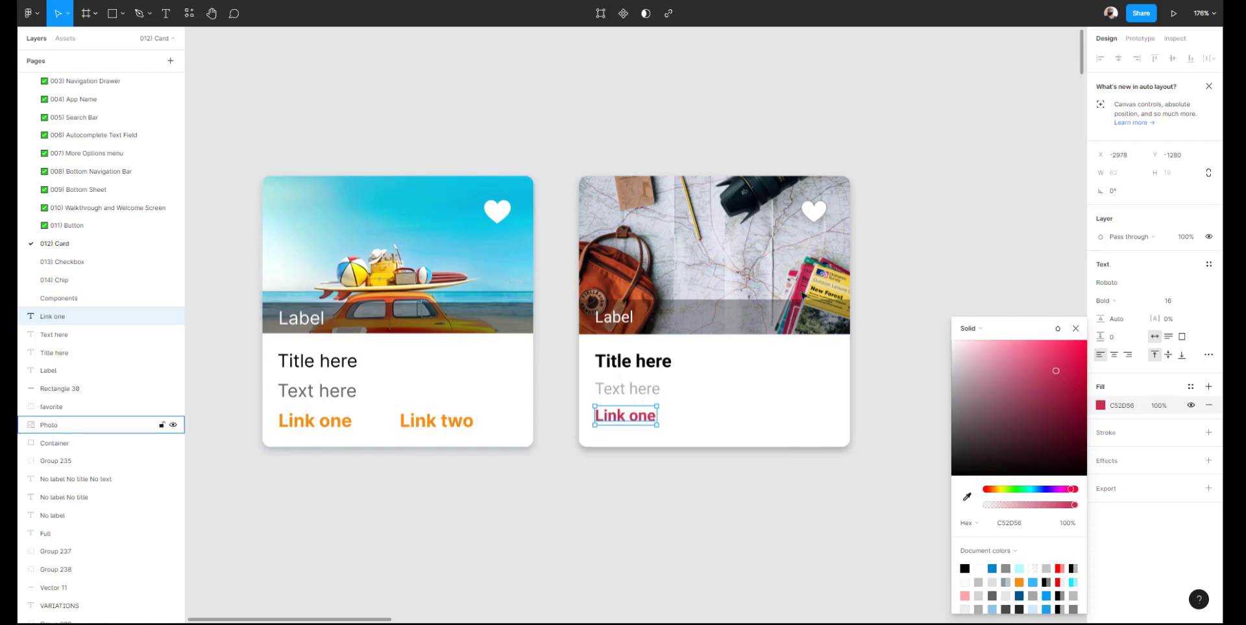
click(900, 238)
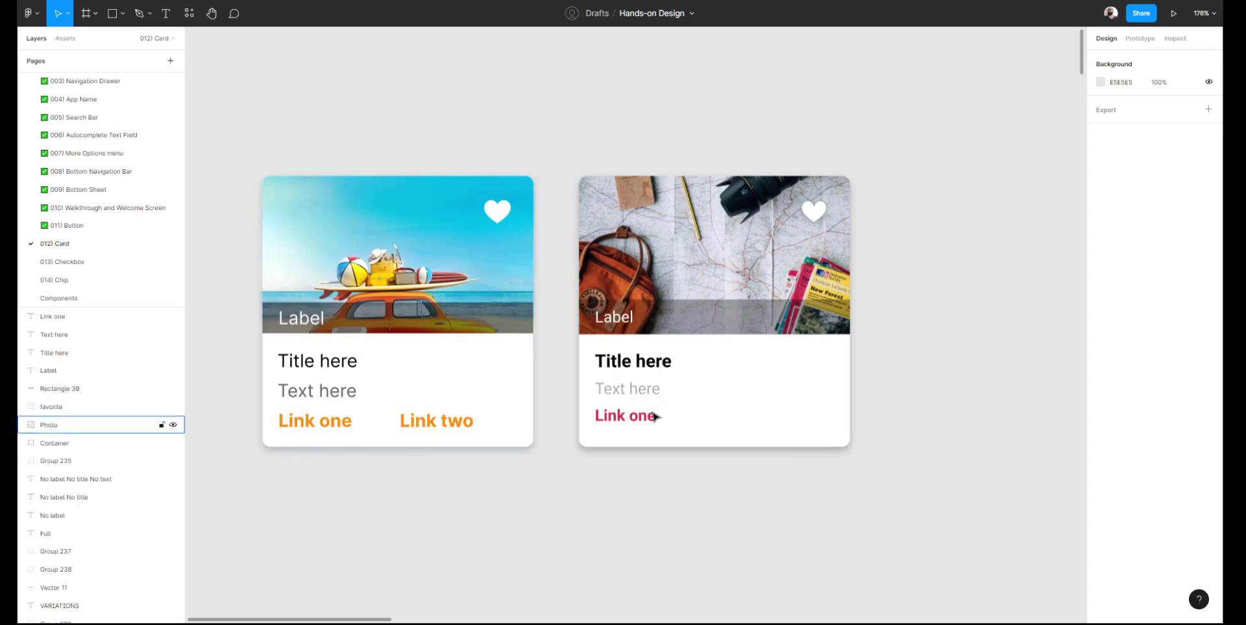
Duplicate the right card's Link one to its right
click(336, 422)
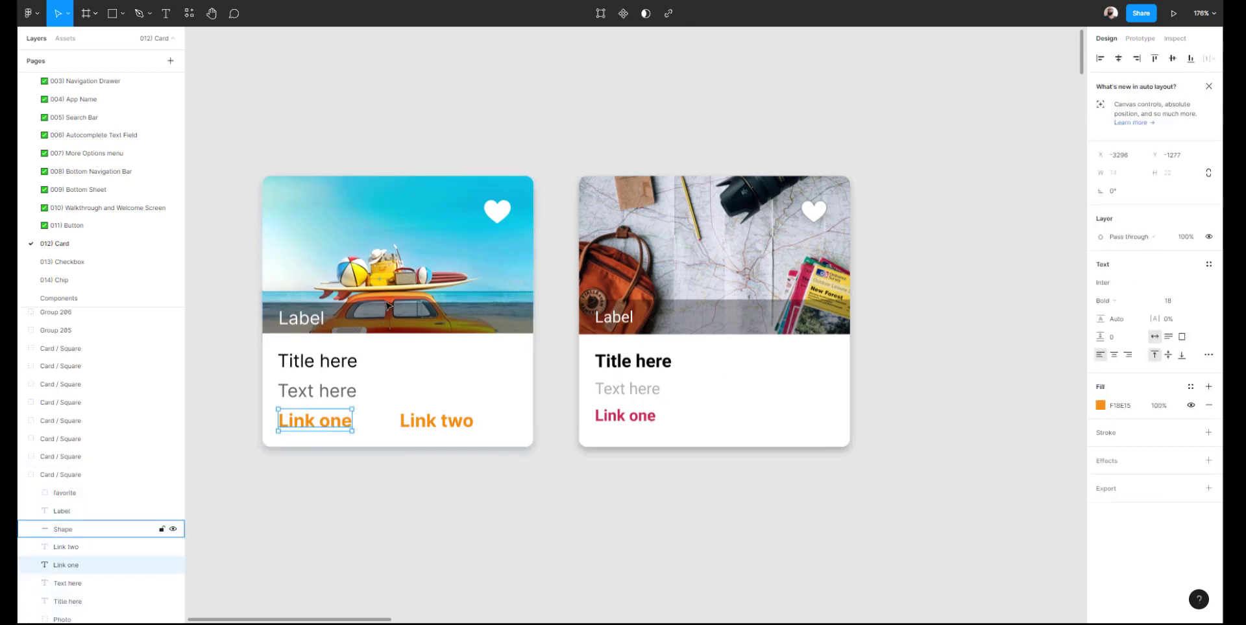
click(516, 530)
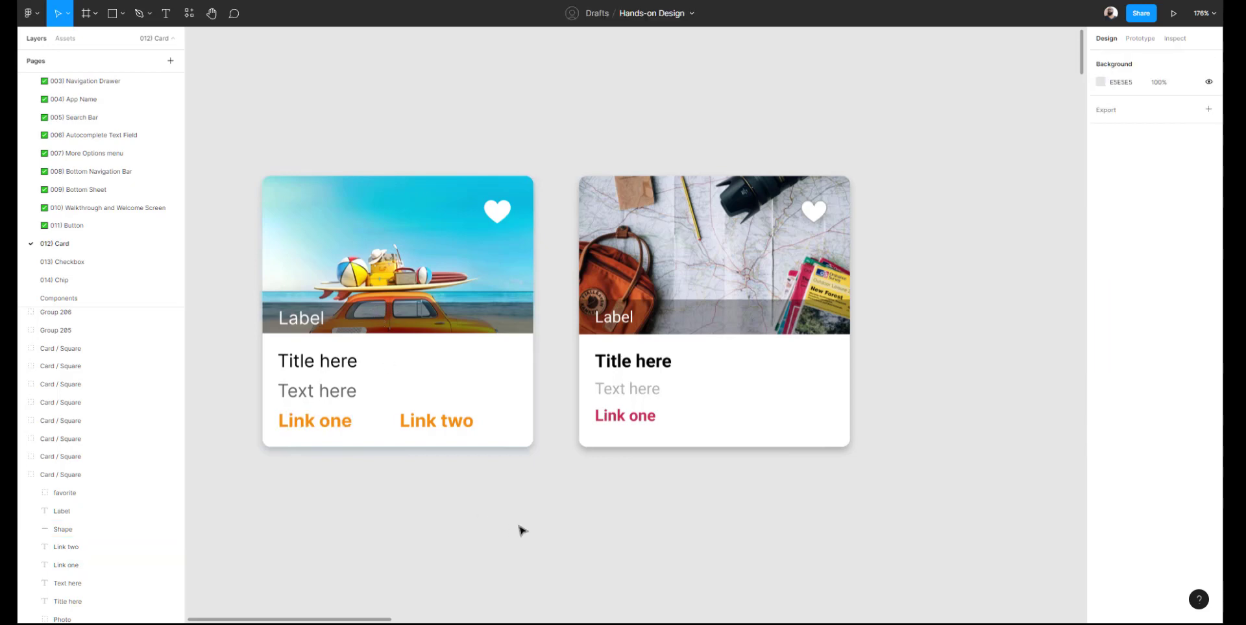
click(621, 412)
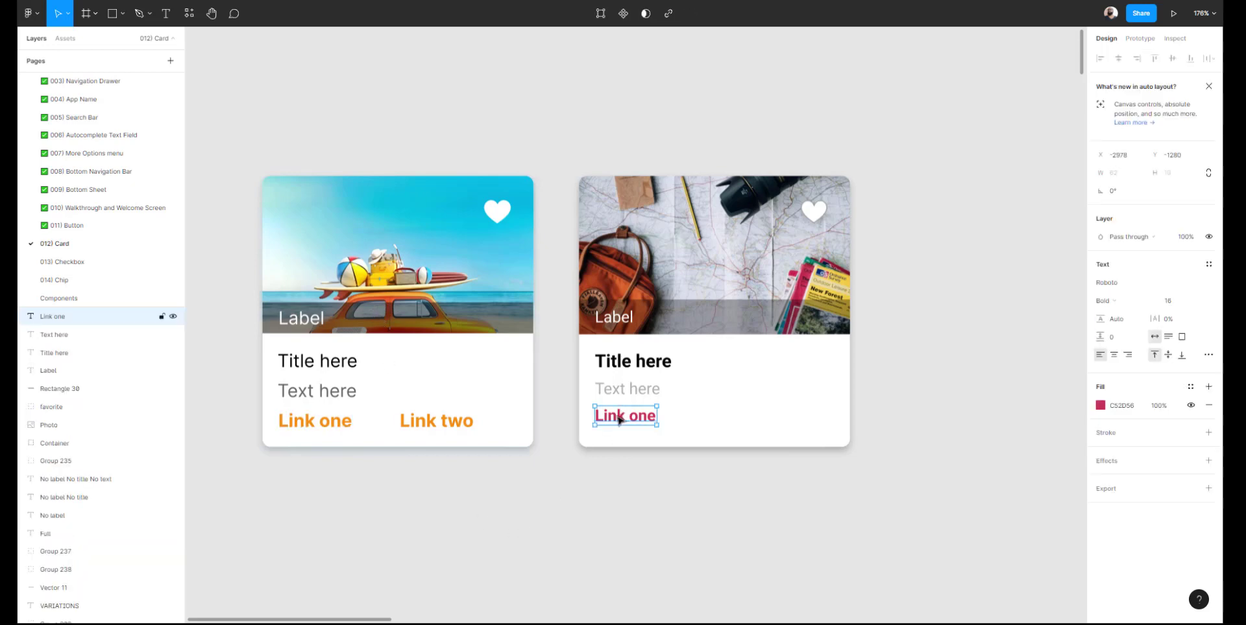
drag(619, 419, 718, 421)
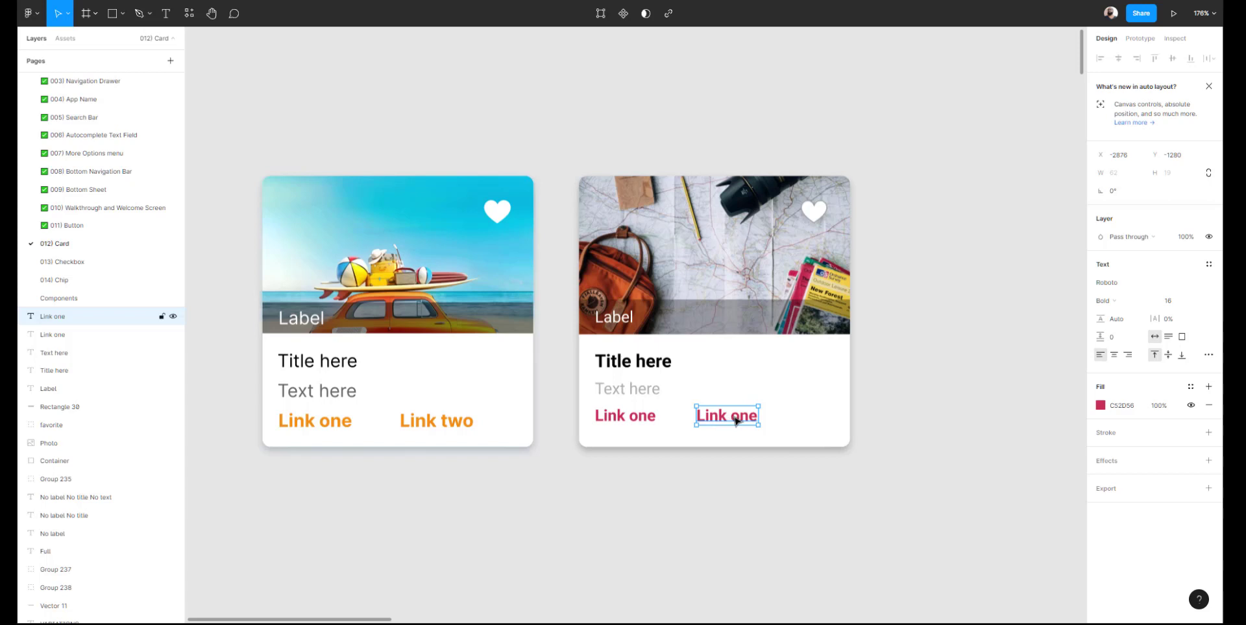
Change the copy's text from 'Link one' to 'Link two'
double_click(740, 417)
click(753, 417)
double_click(753, 417)
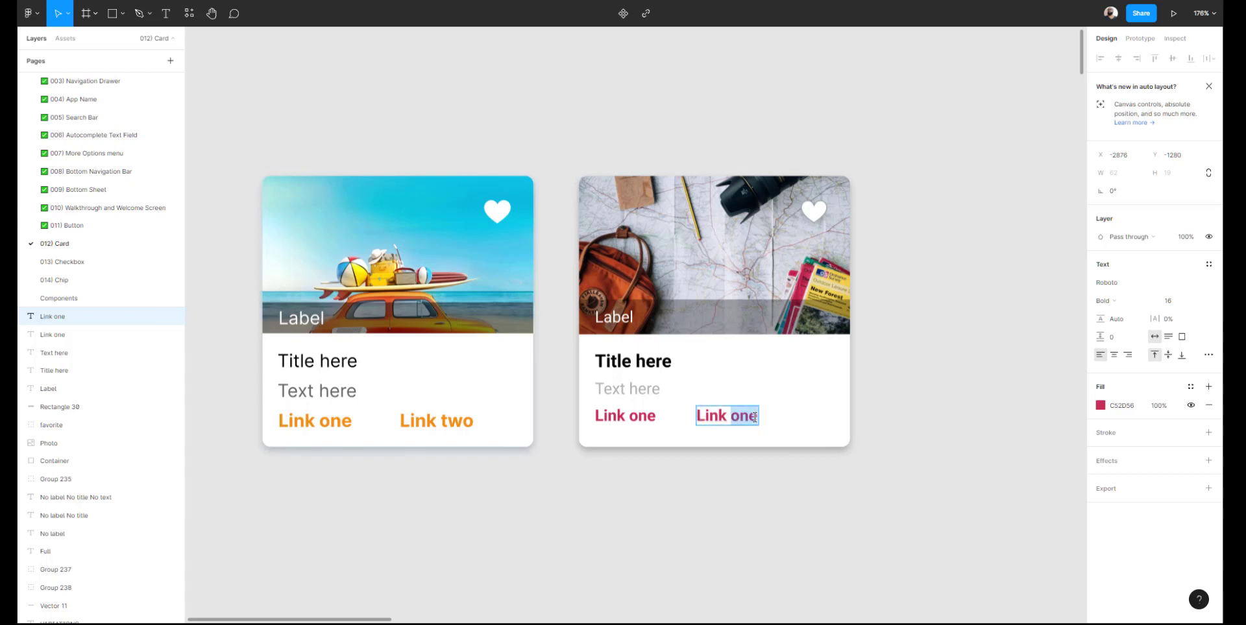
text(two)
key(Escape)
click(724, 489)
click(704, 417)
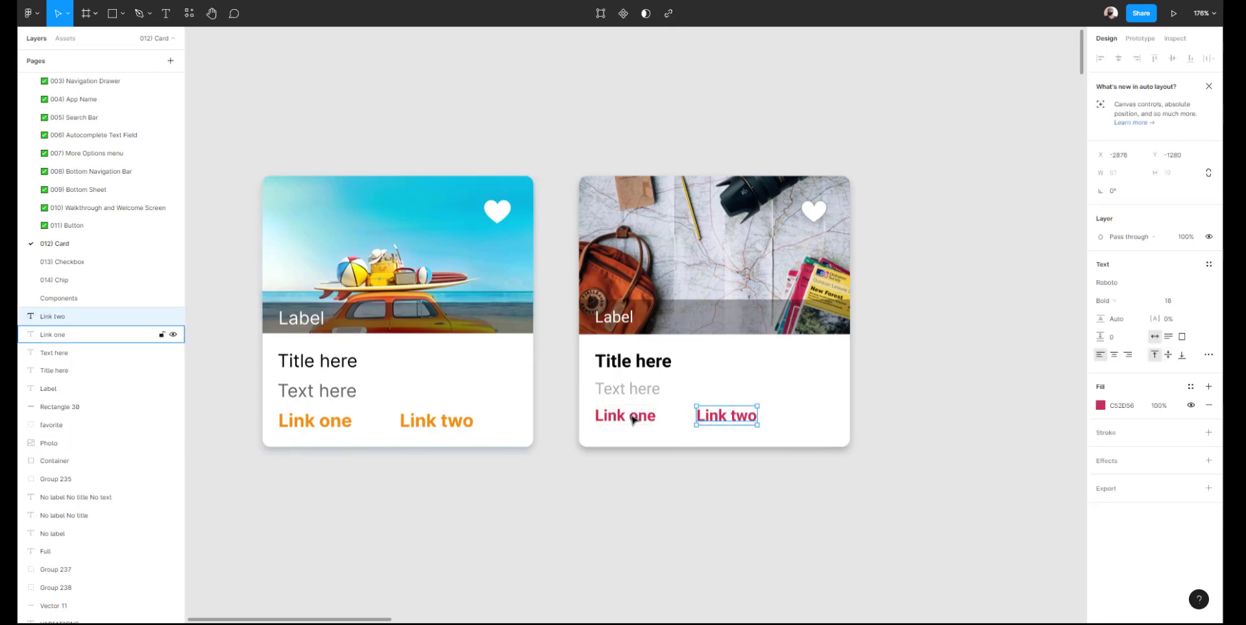
key(Escape)
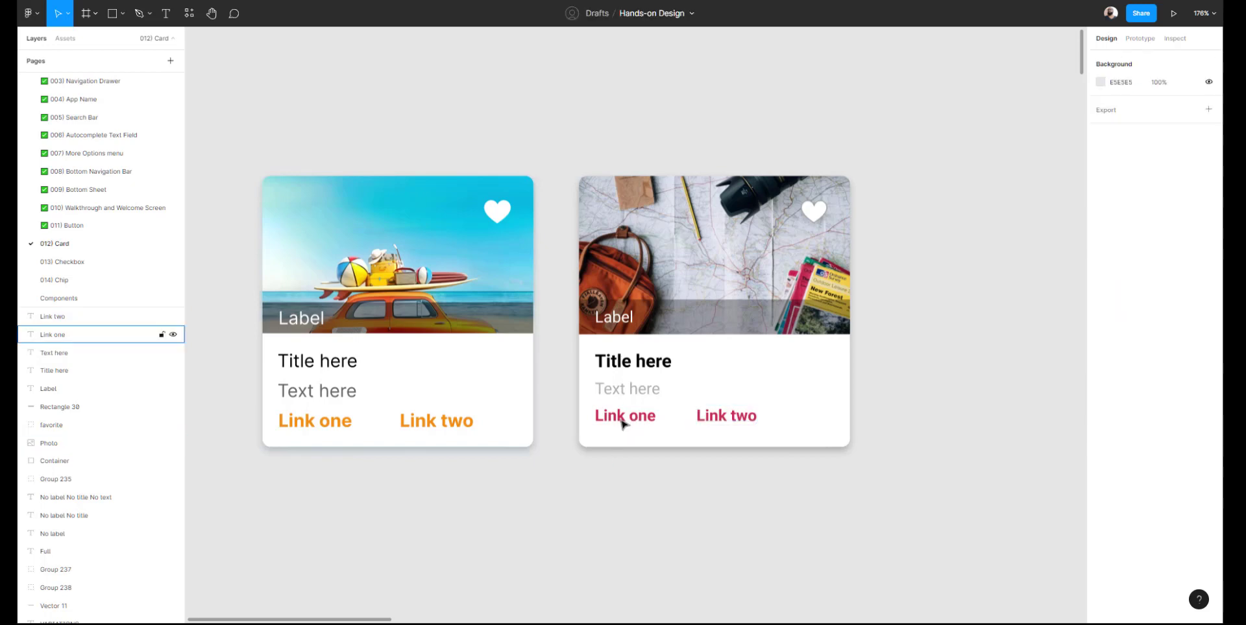
click(622, 425)
key(Escape)
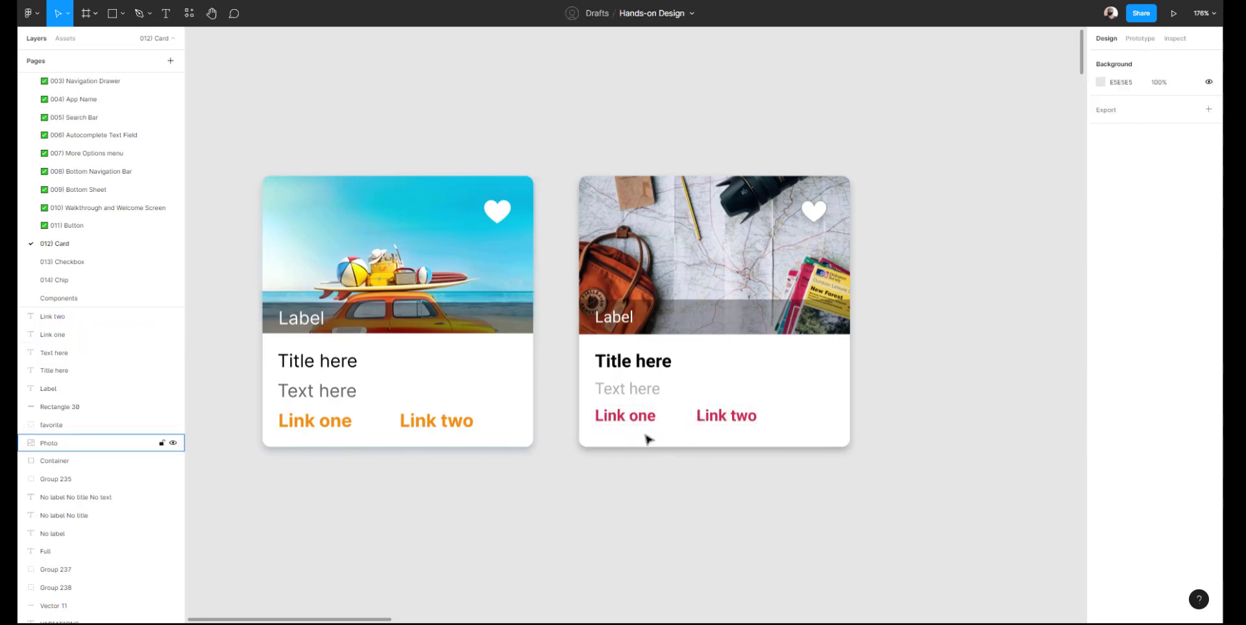
click(634, 419)
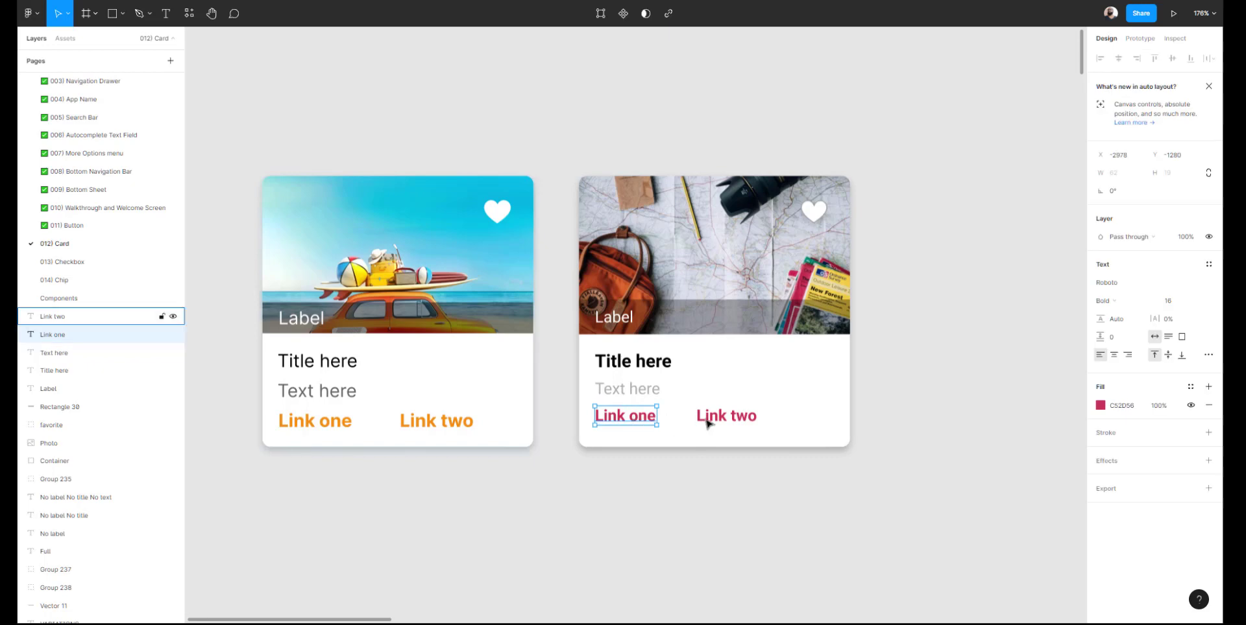
shift+click(708, 425)
click(662, 515)
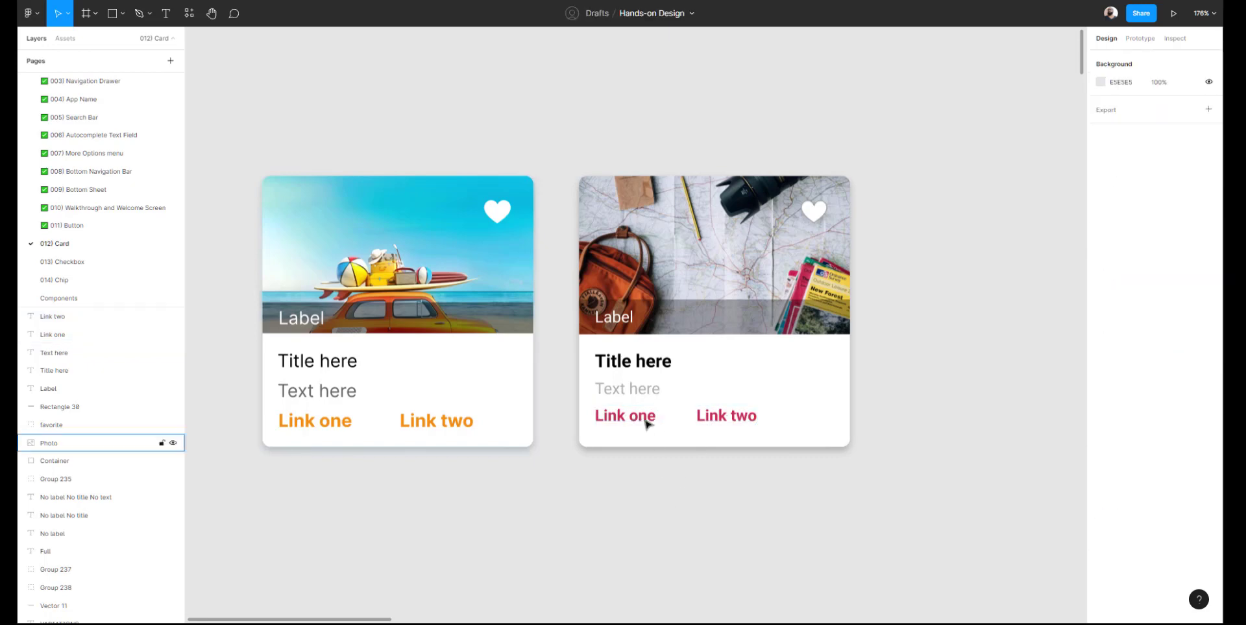
click(642, 420)
double_click(640, 420)
text(adfadsfasdfasdf)
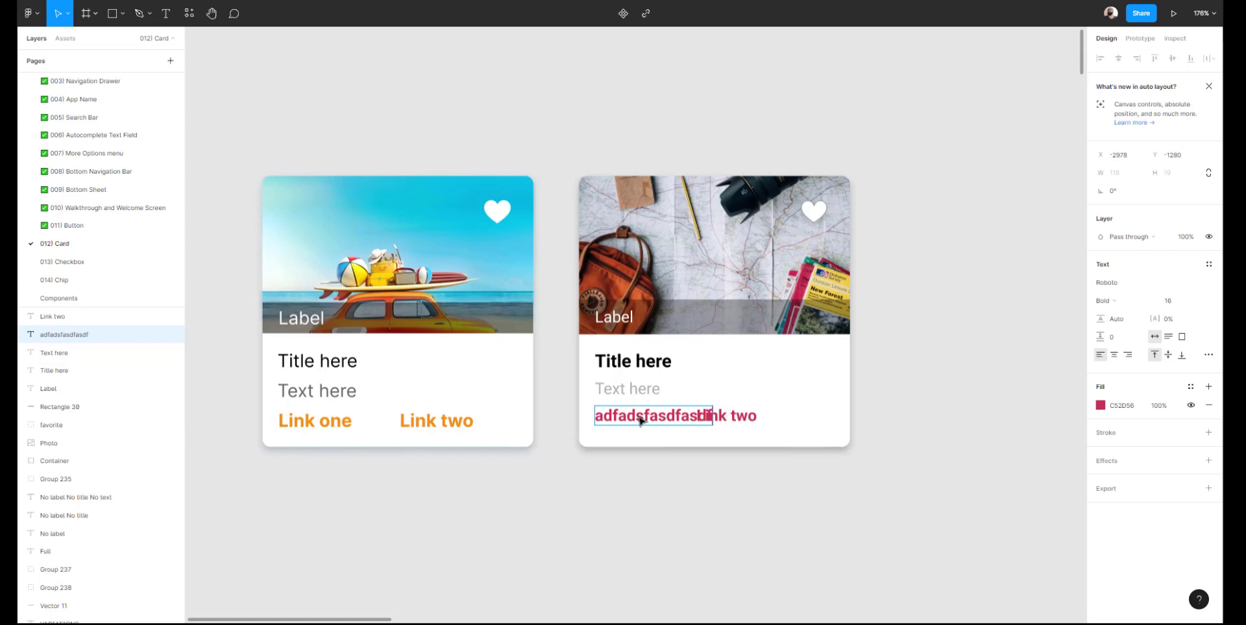
drag(753, 420, 791, 420)
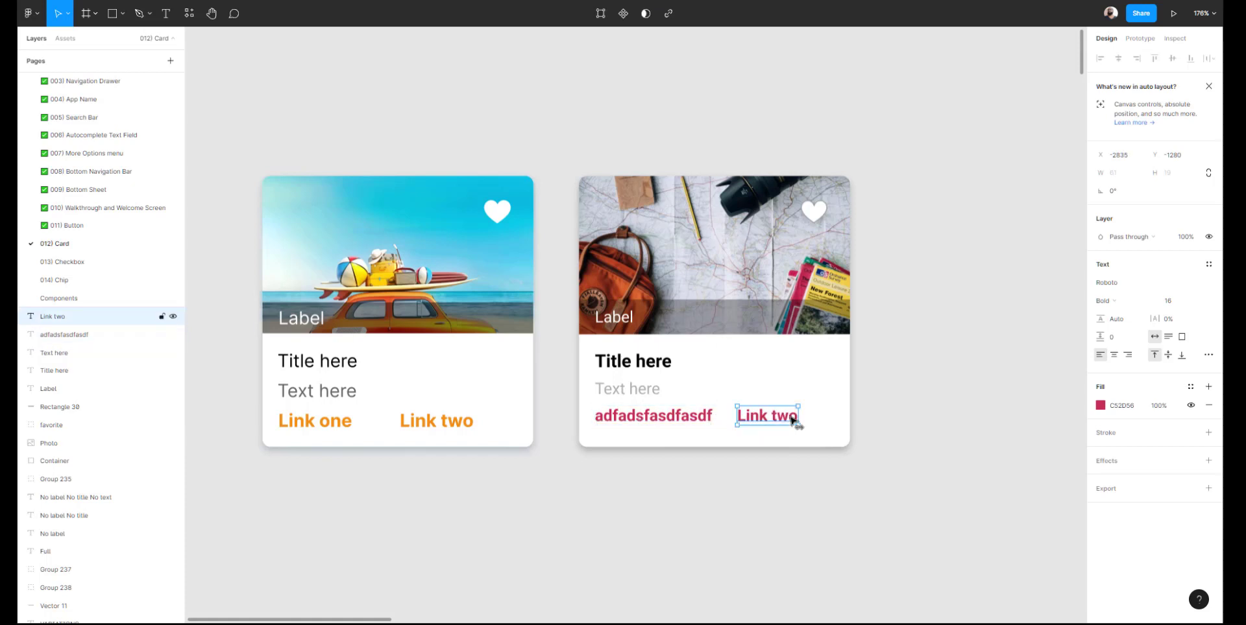
key(ctrl+z)
key(ctrl+z)
click(720, 492)
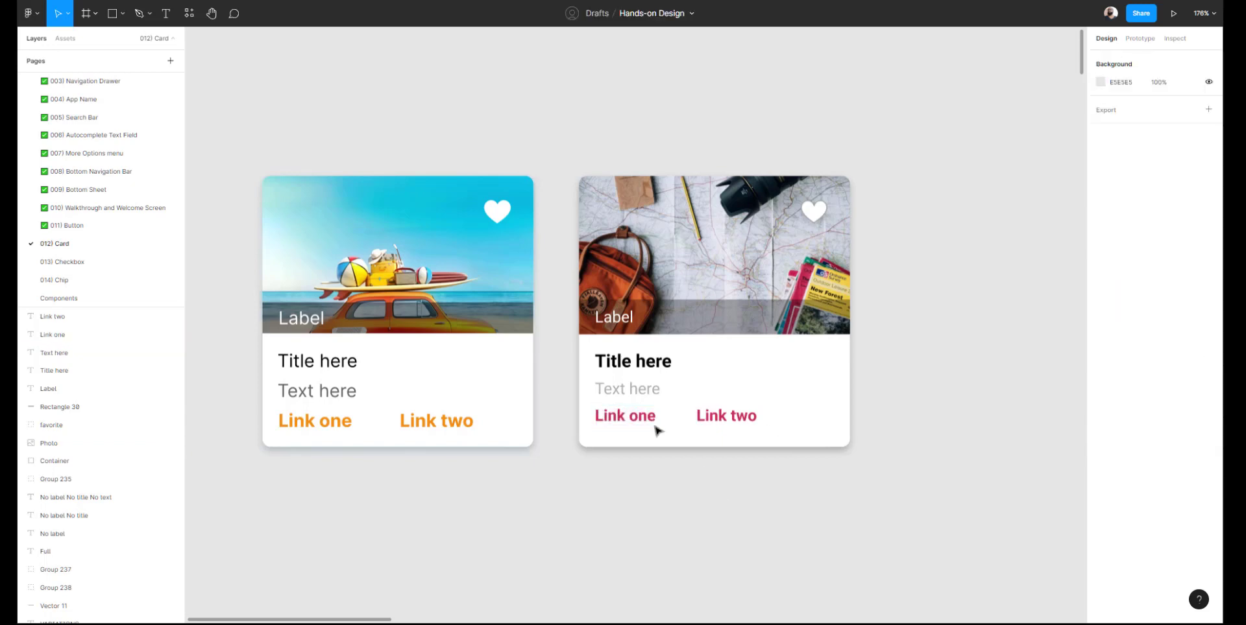
click(651, 421)
Wrap Link one and Link two together in an auto layout frame
shift+click(737, 423)
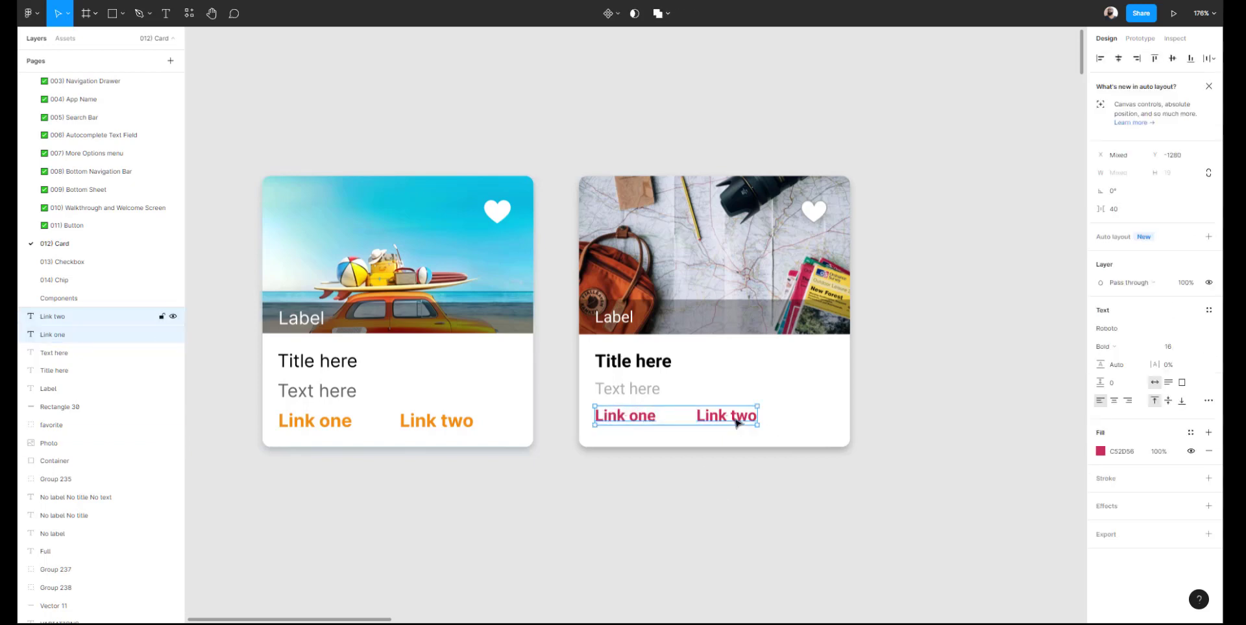
click(652, 465)
click(637, 417)
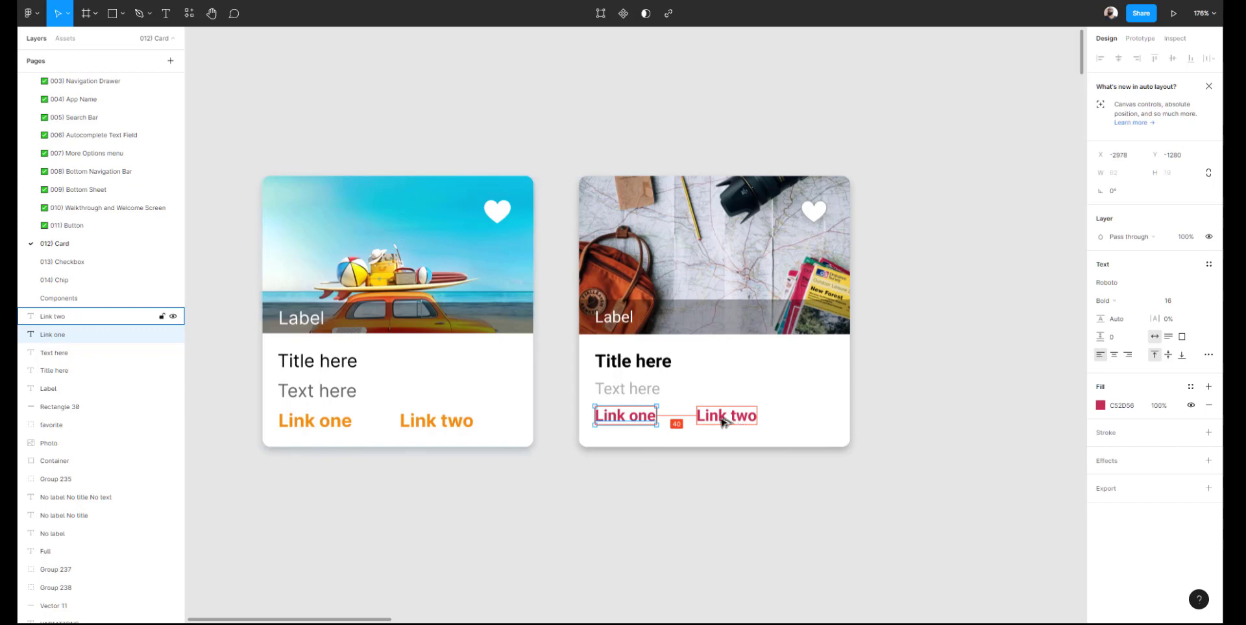
shift+click(720, 418)
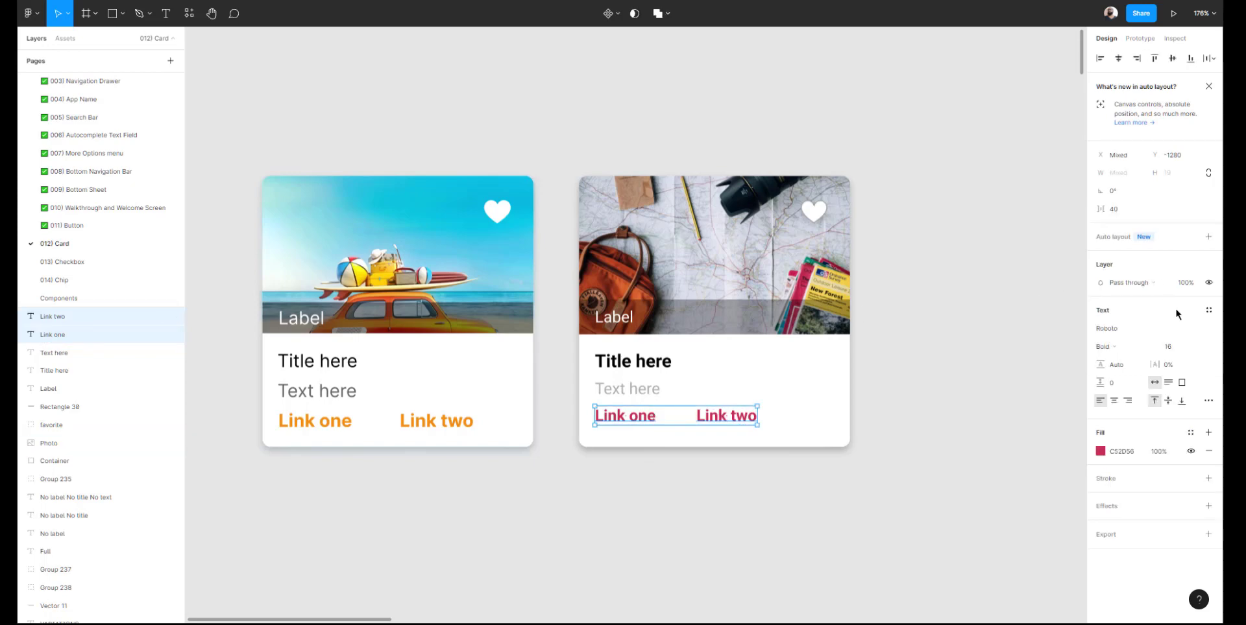
click(1208, 237)
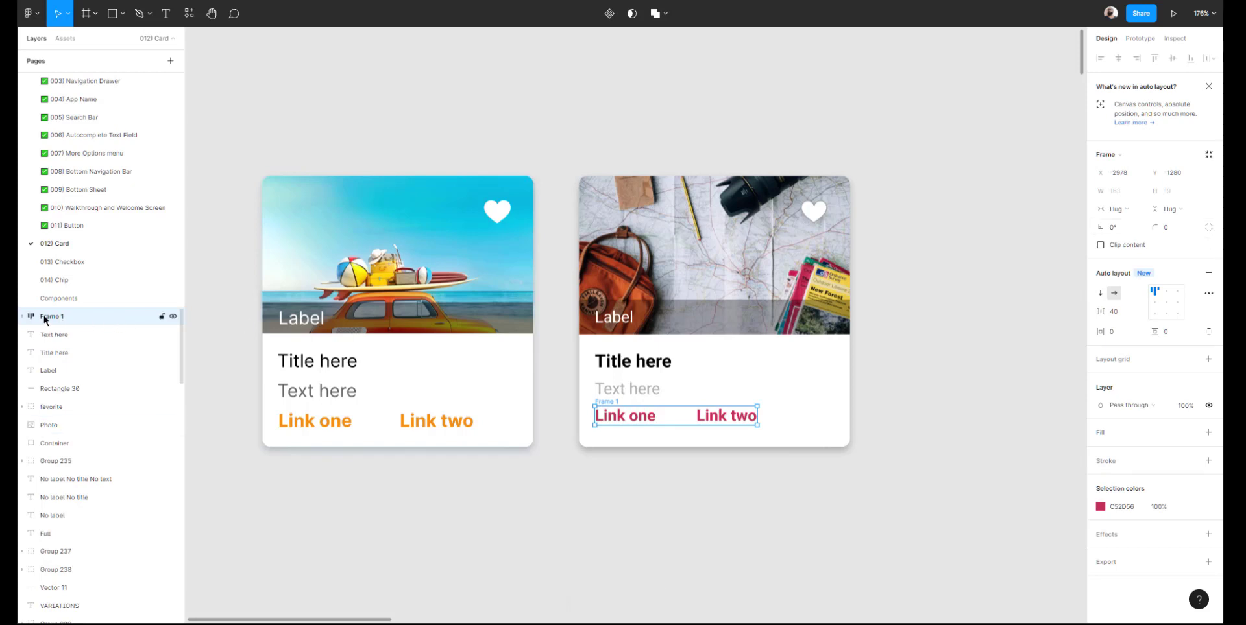
Rename the new Frame 1 layer to 'Links'
click(23, 316)
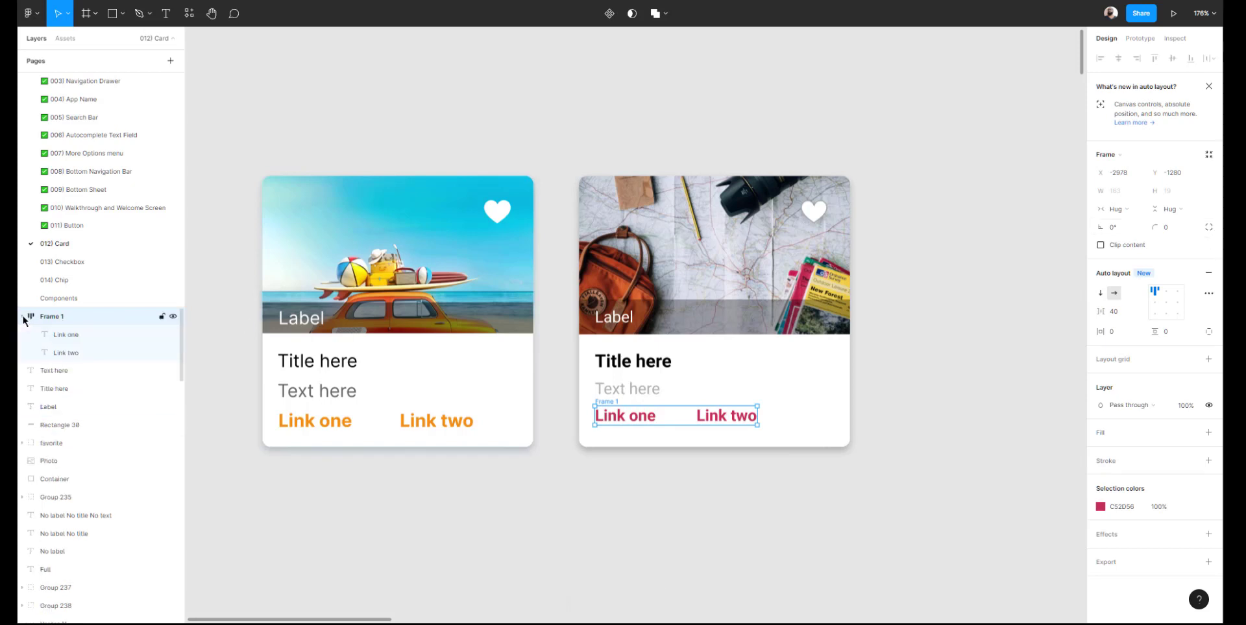
double_click(52, 317)
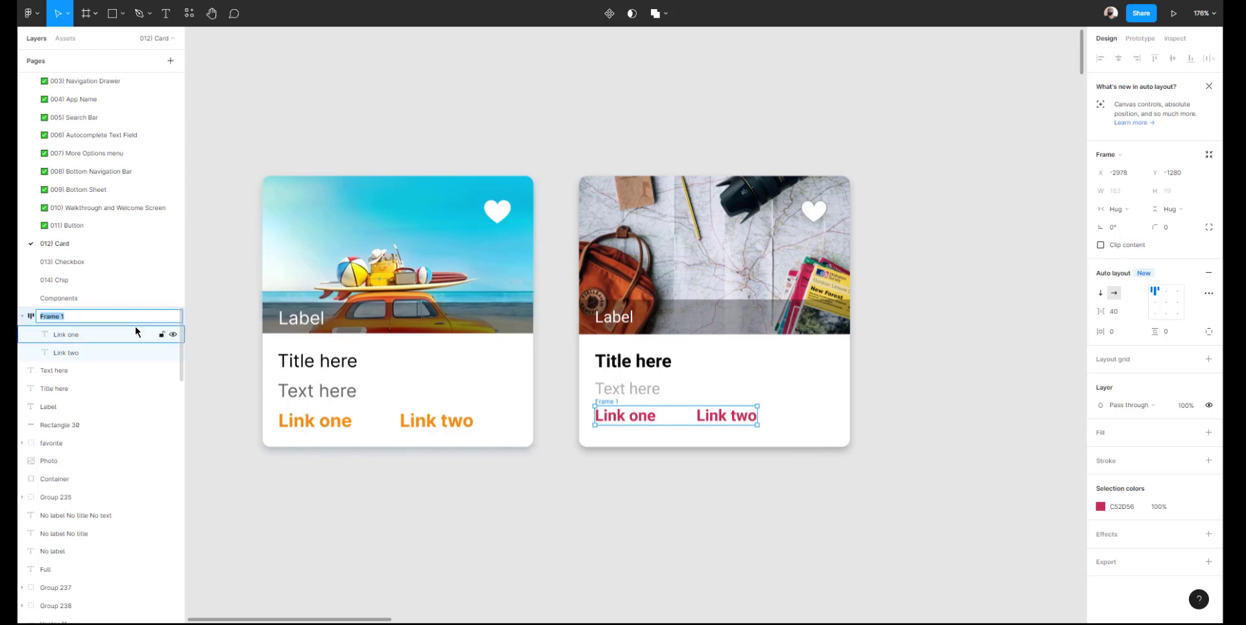
text(Links)
key(Return)
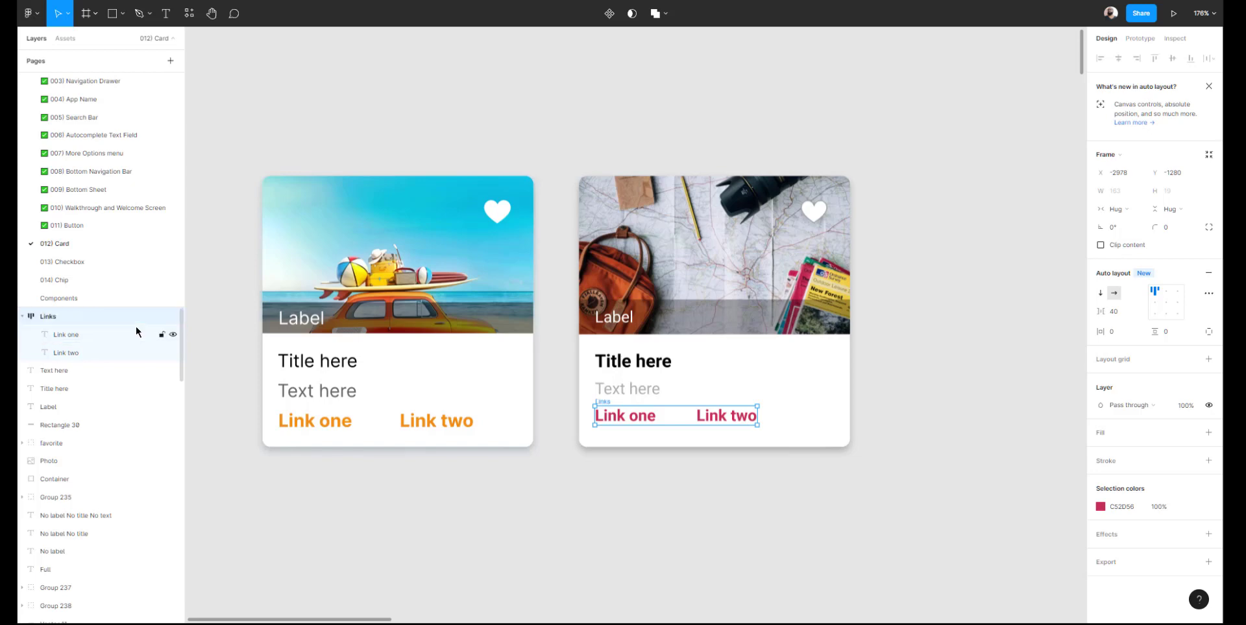
click(636, 481)
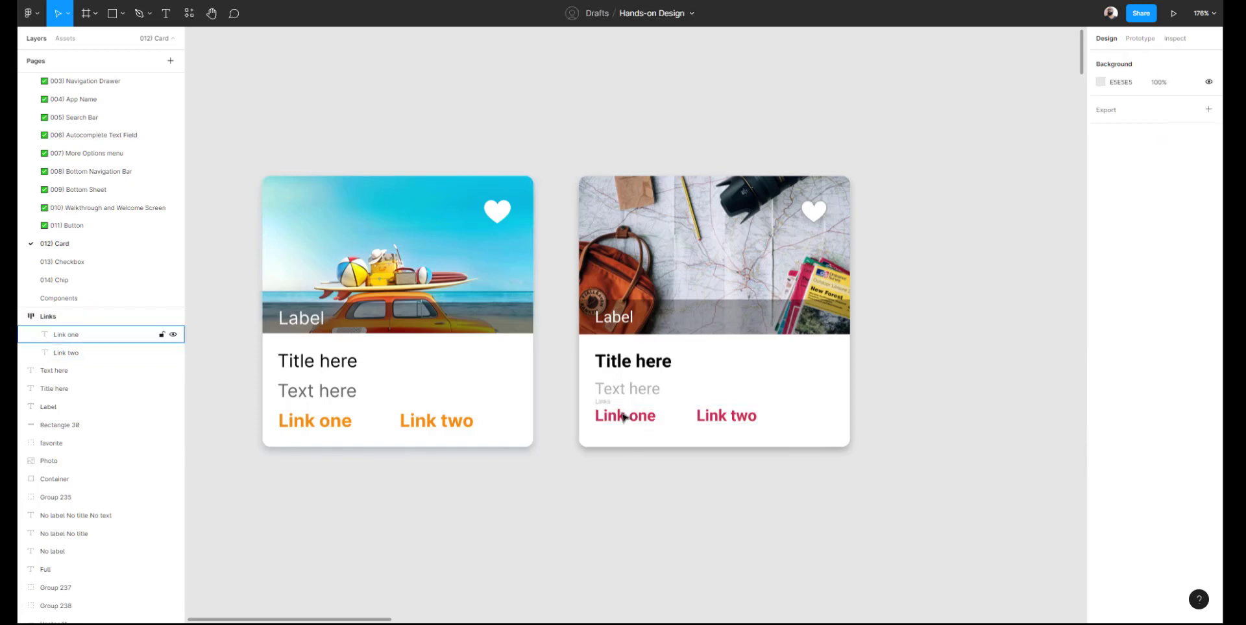
Test Link one with placeholder text, then undo it back to 'Link one'
double_click(620, 419)
double_click(618, 420)
text(asdfasd)
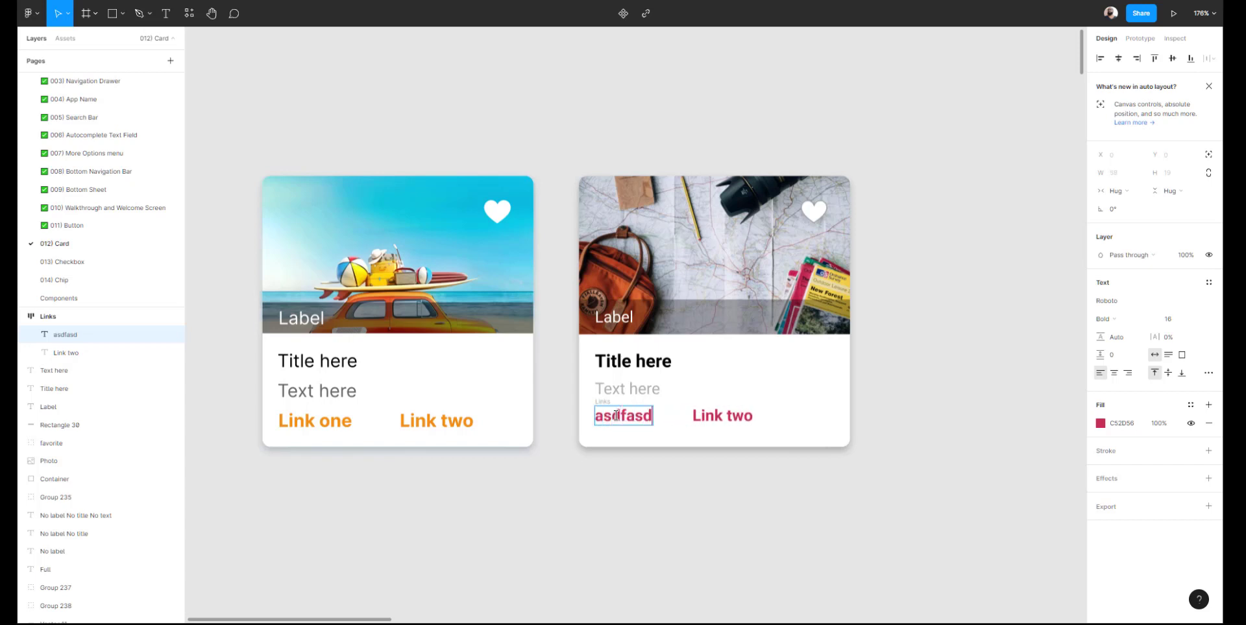
text(fasdfasdf)
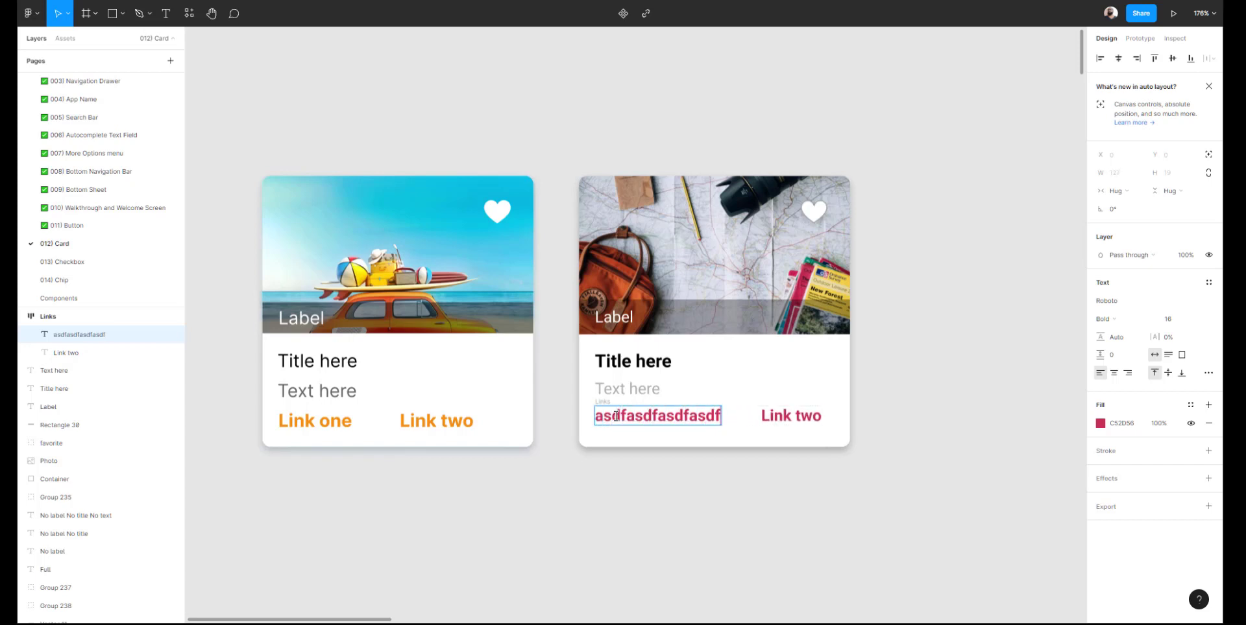
key(Escape)
key(alt)
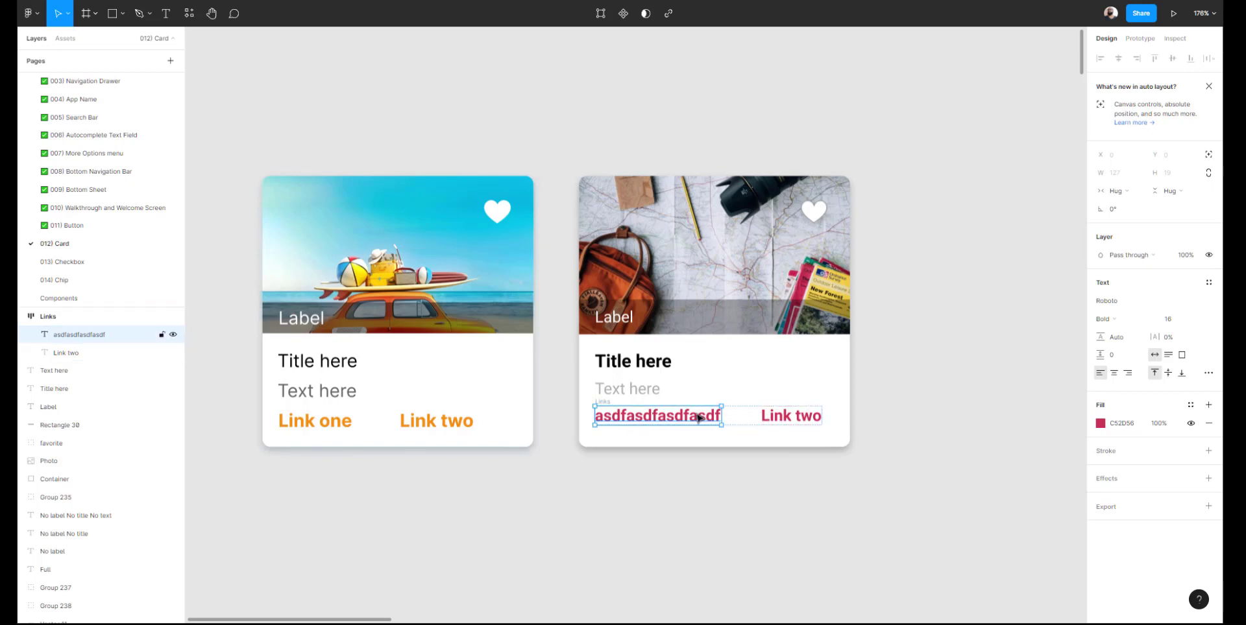
key(ctrl+z)
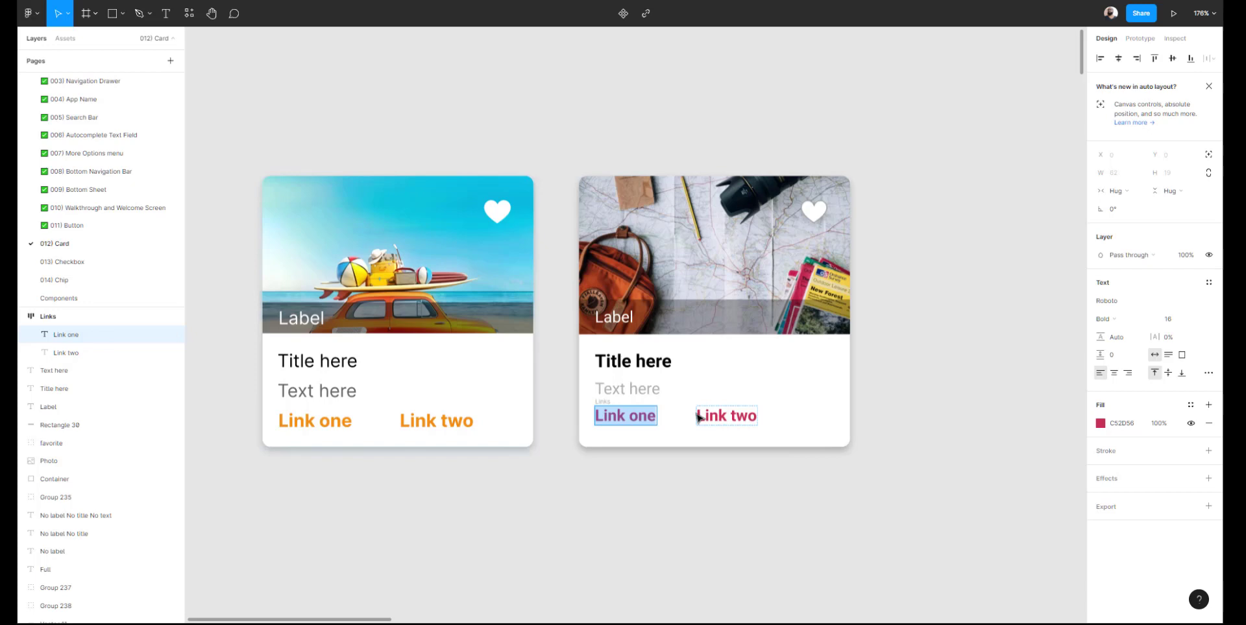
key(Escape)
Switch the Links auto layout frame to vertical
click(661, 496)
click(607, 404)
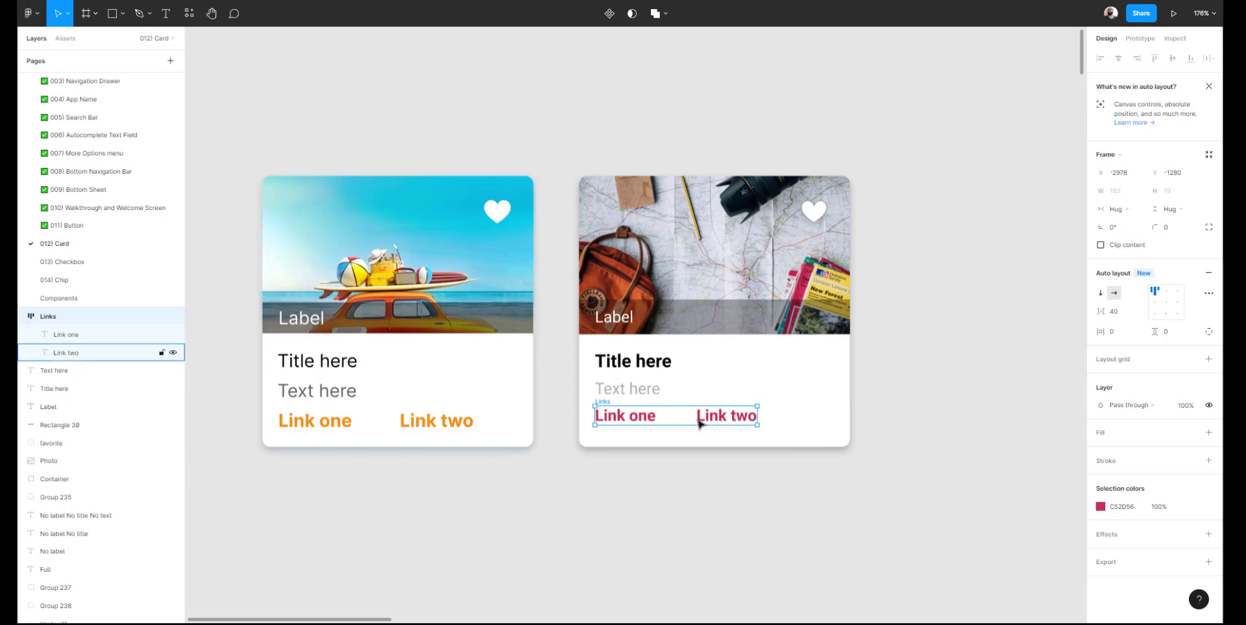
click(1100, 293)
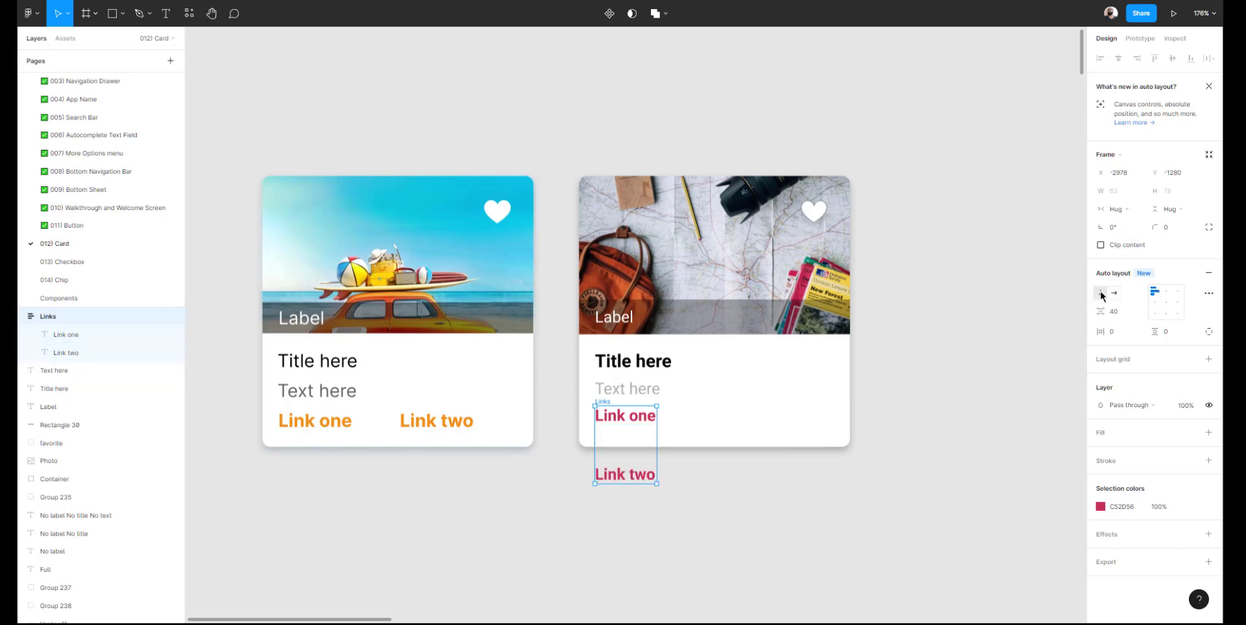
Test Link one with long multi-line placeholder text, then undo back to 'Link one'
double_click(641, 416)
text(asdfasdfasdfasdfasdf)
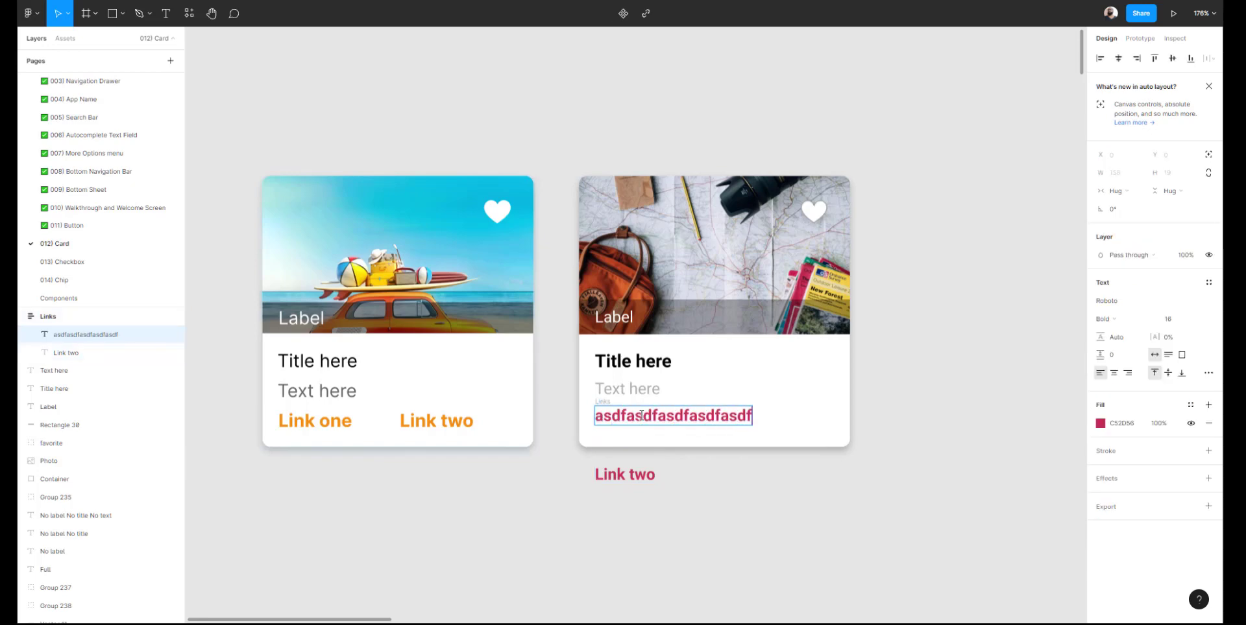
key(Return)
text(asdfasdfasdf asdfasdf)
key(Return)
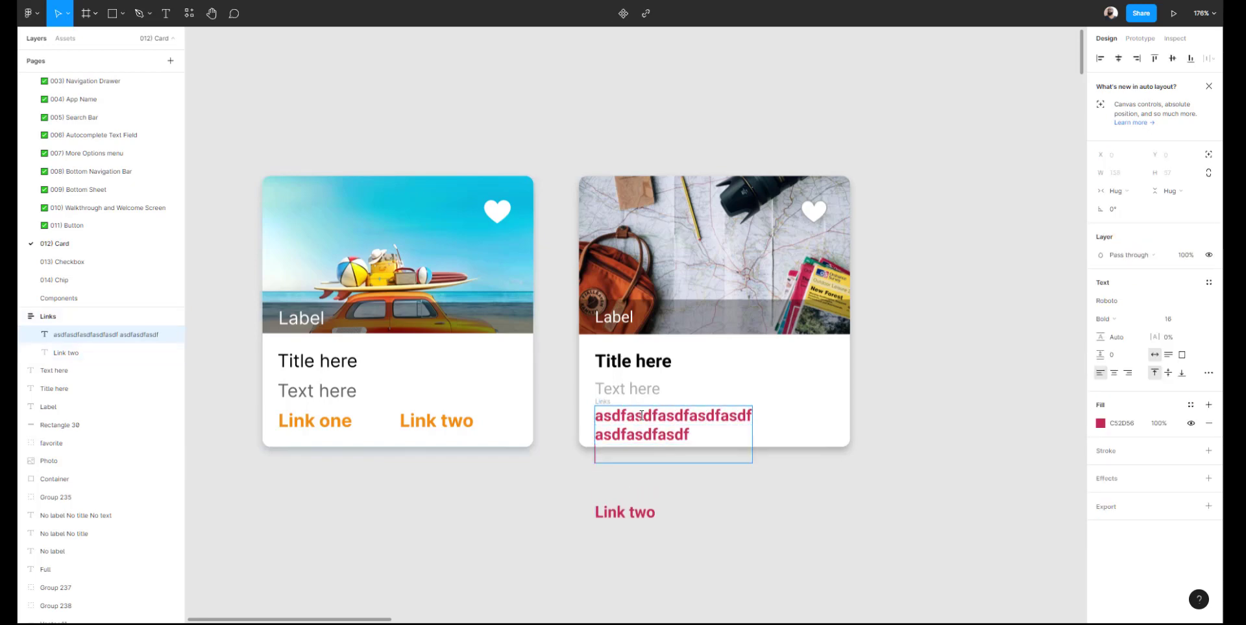
text(asdfasdf)
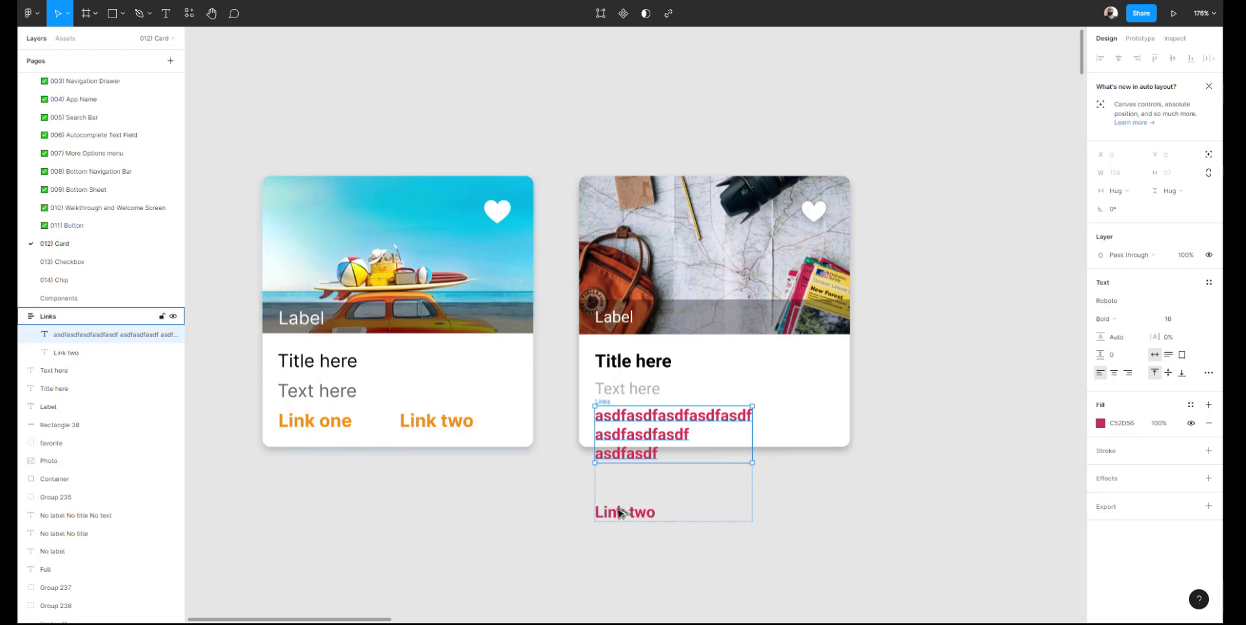
key(Escape)
key(ctrl+z)
key(ctrl+z)
key(ctrl+z)
key(ctrl+z)
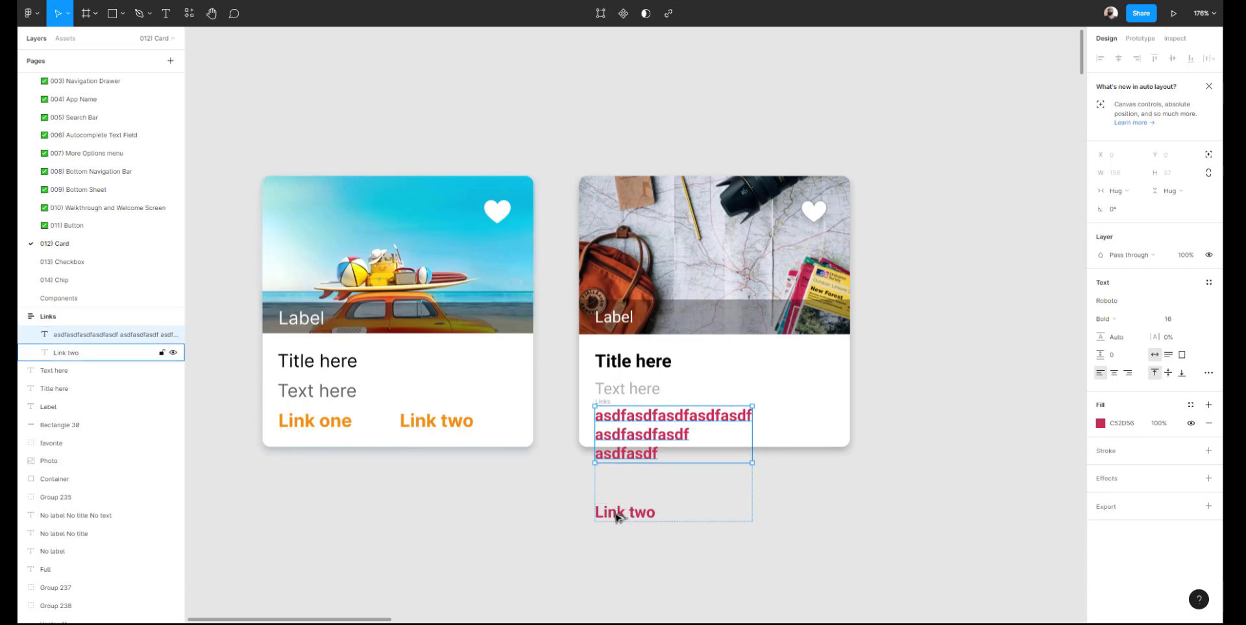
key(ctrl+z)
key(ctrl+z)
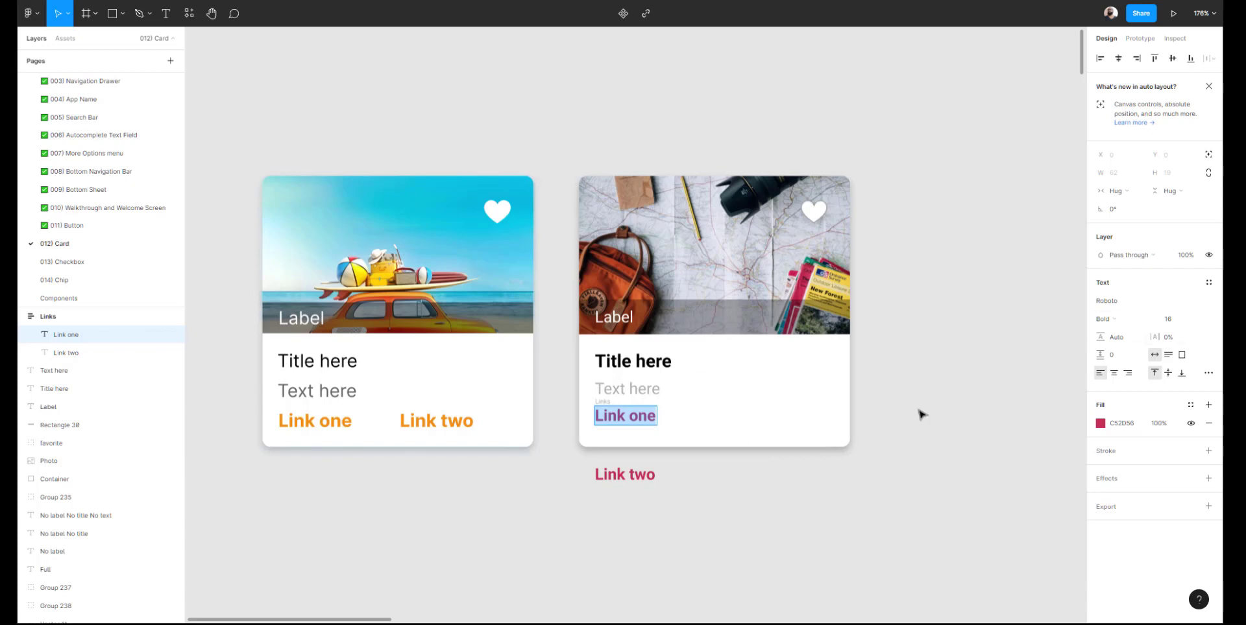
key(Escape)
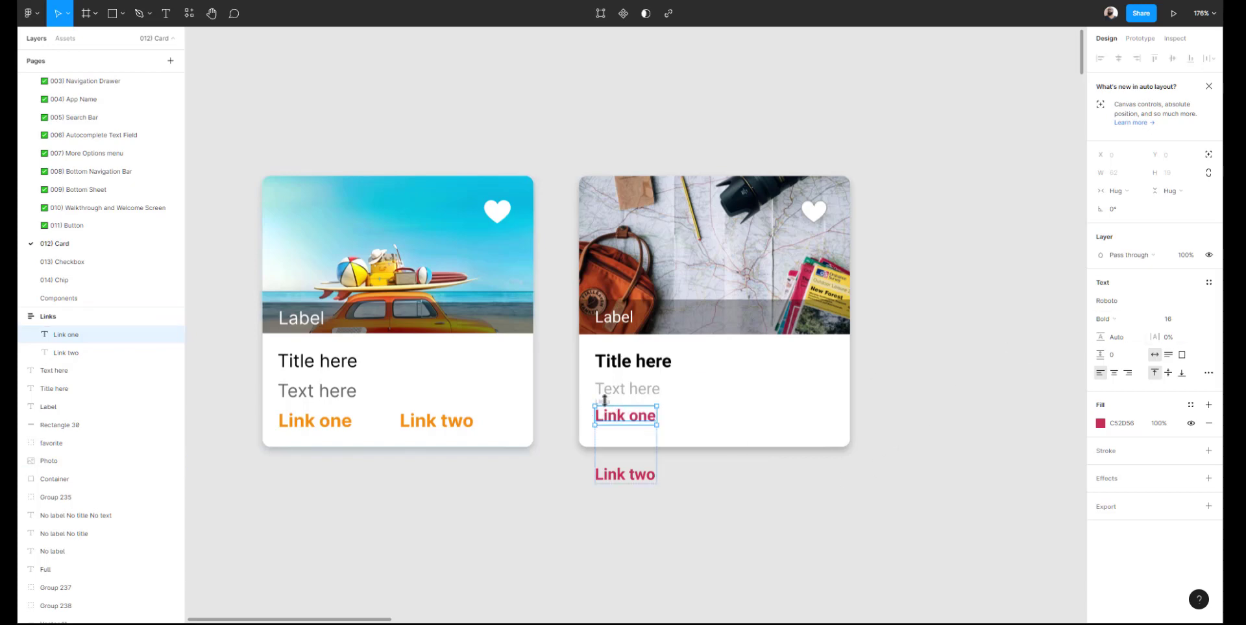
Set the Links frame back to horizontal so the two links sit side by side
click(603, 402)
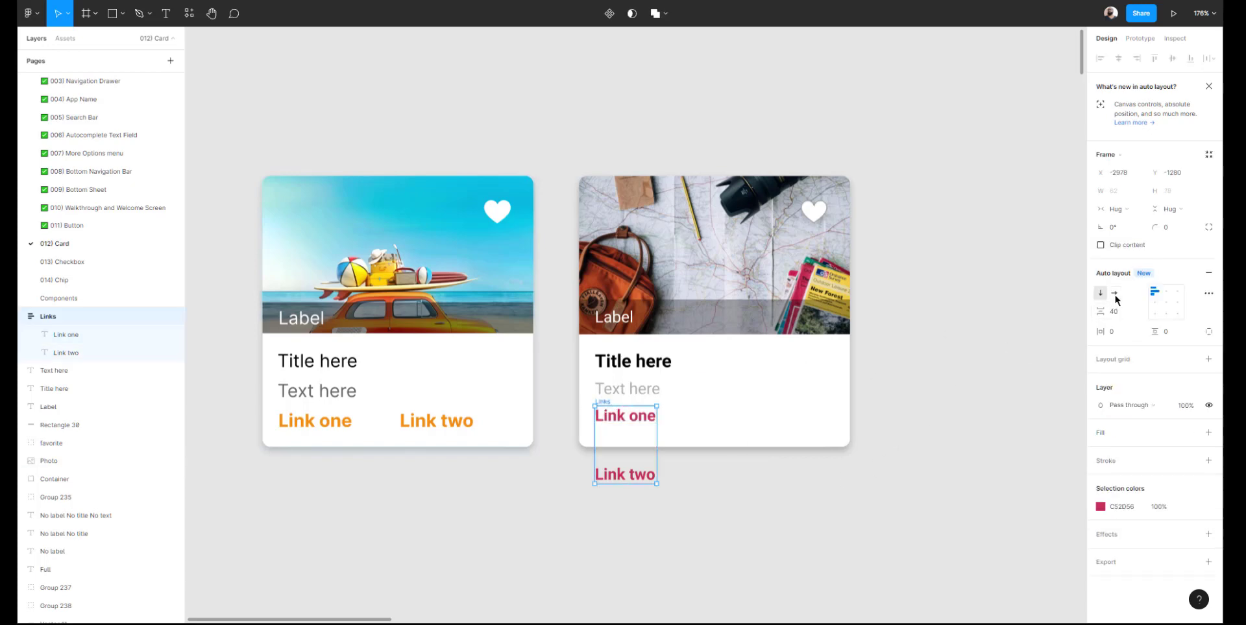
click(1115, 296)
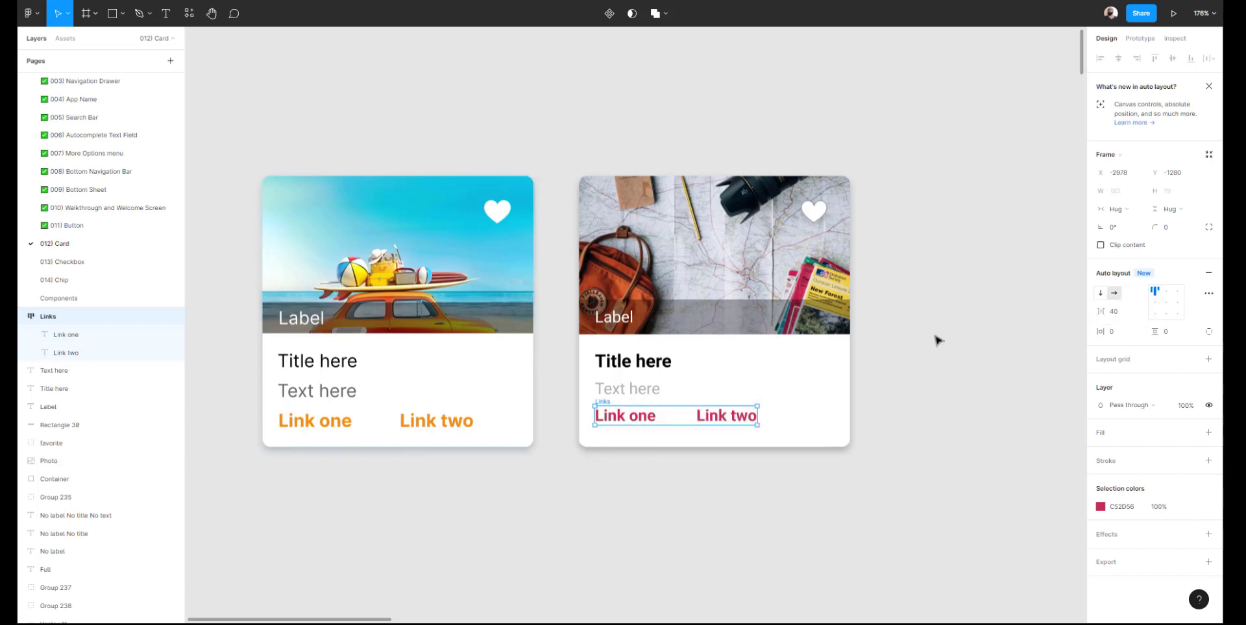
click(623, 425)
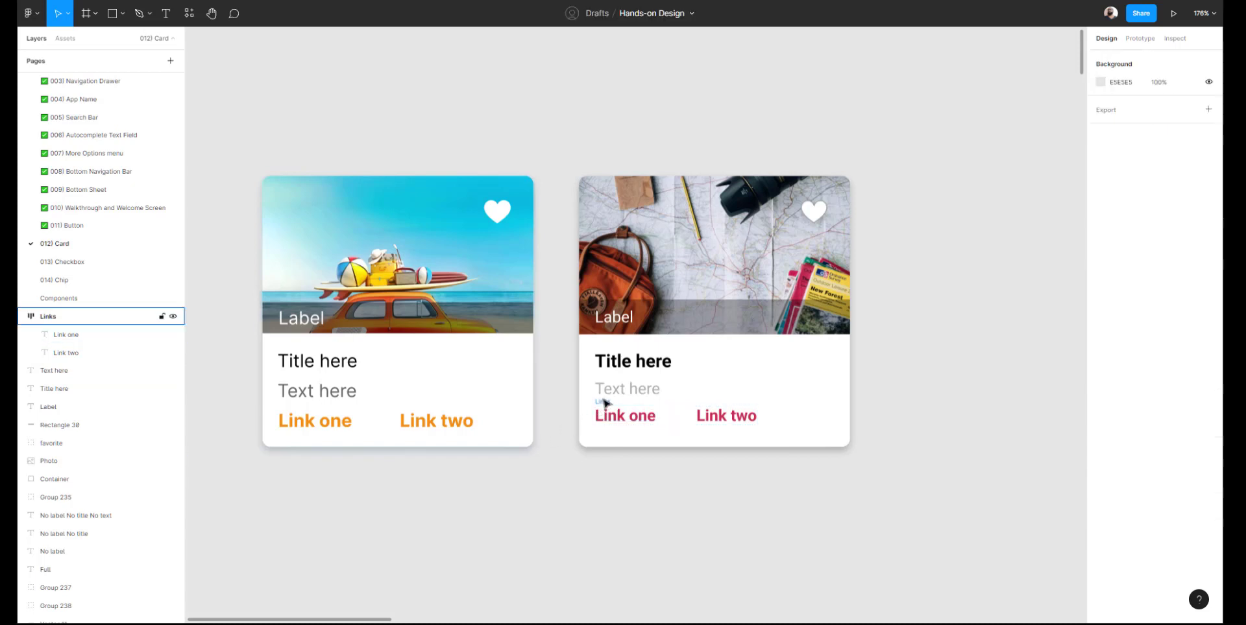
click(601, 405)
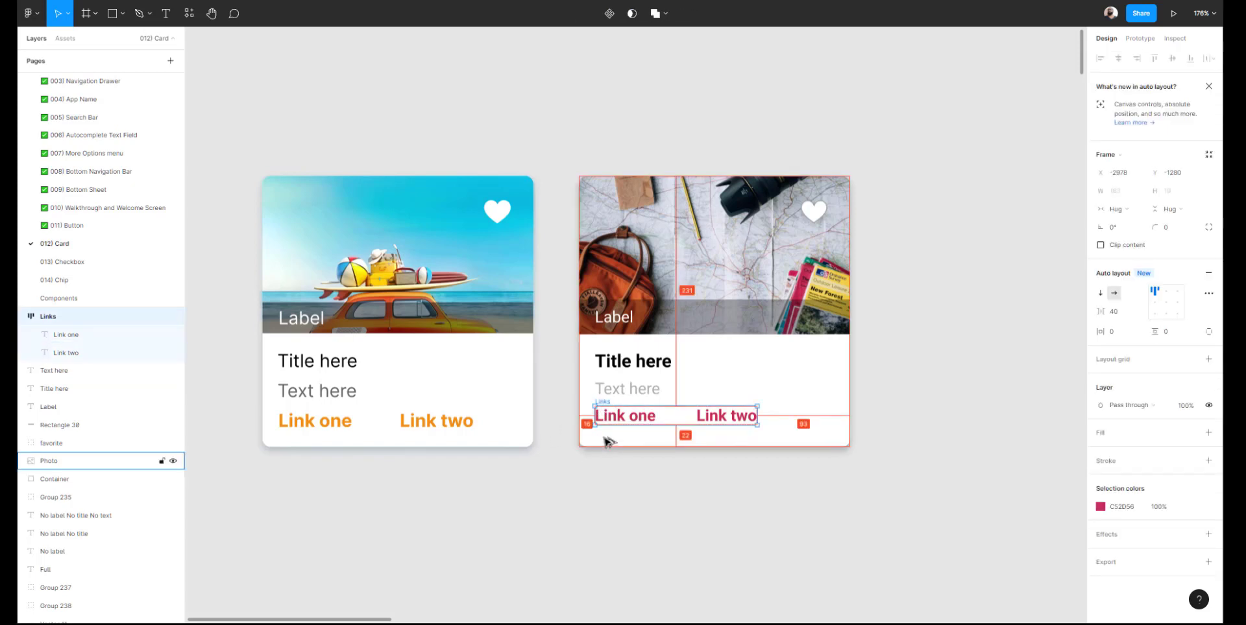
click(445, 422)
click(445, 422)
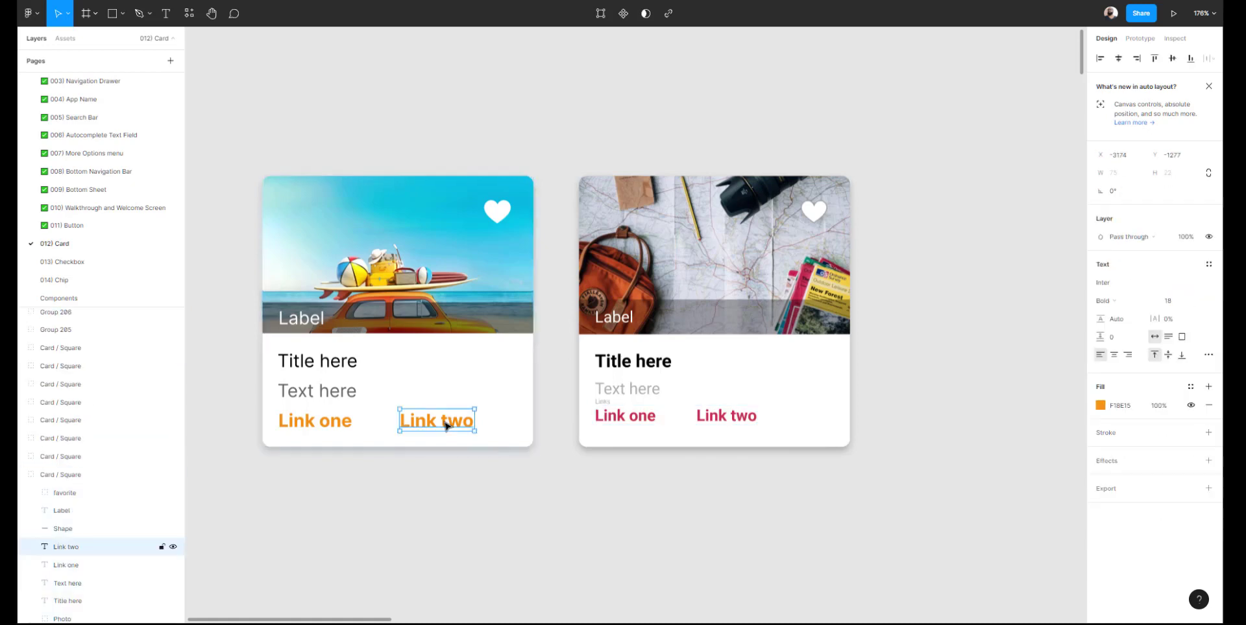
click(541, 441)
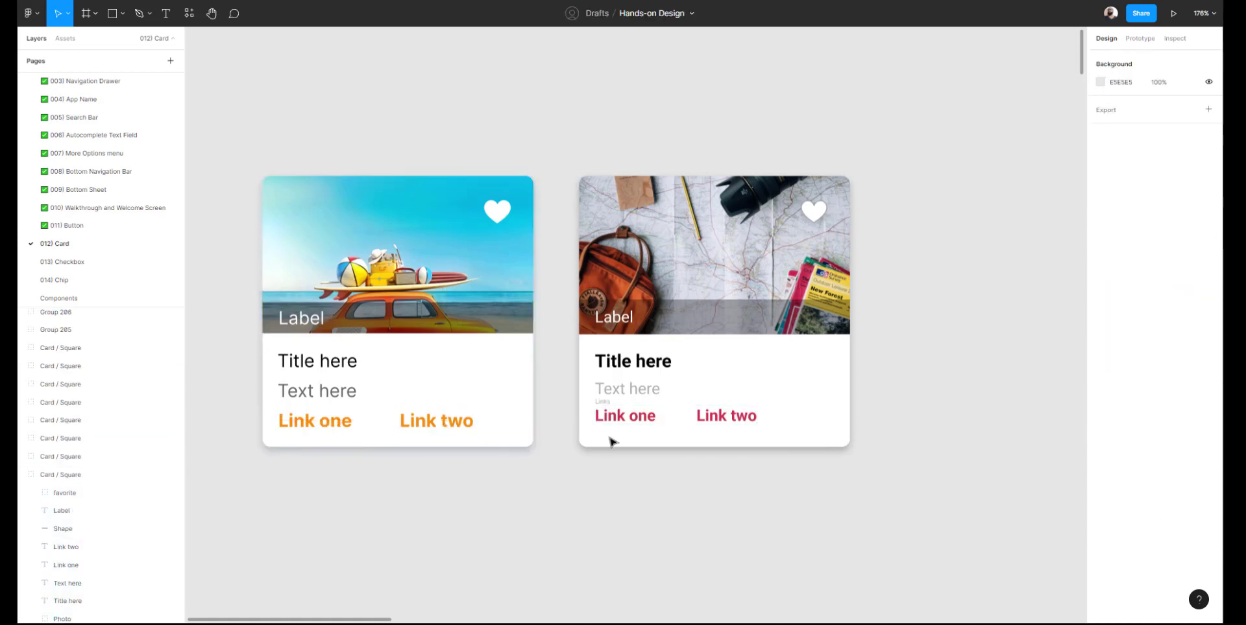
click(608, 405)
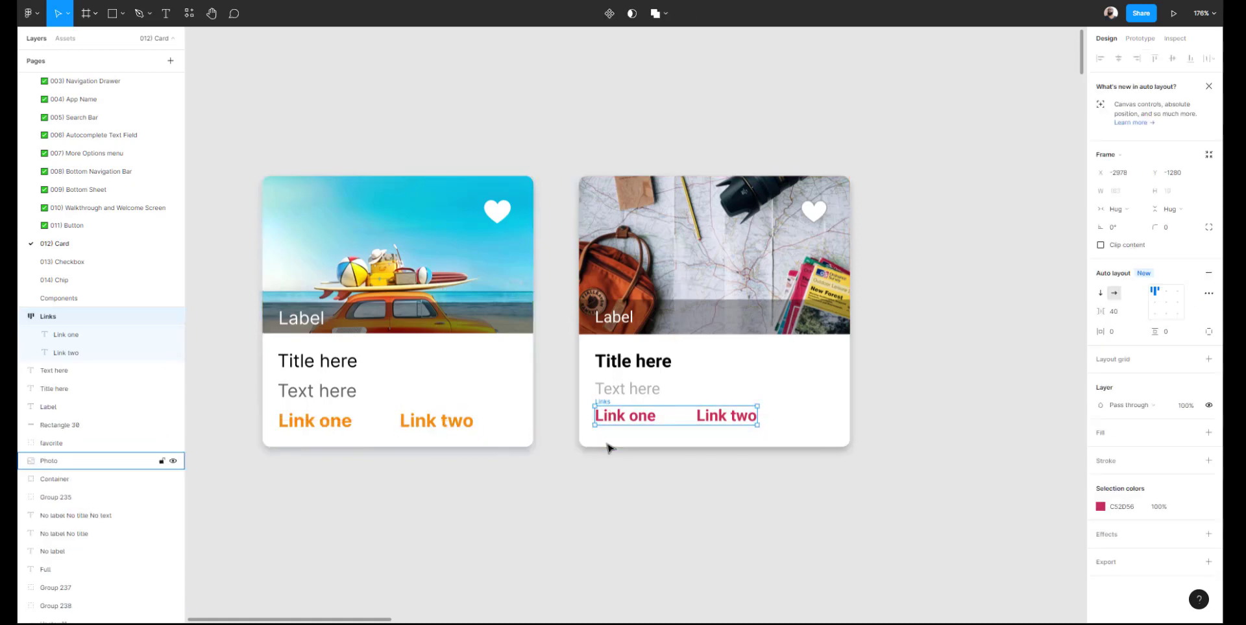
click(608, 448)
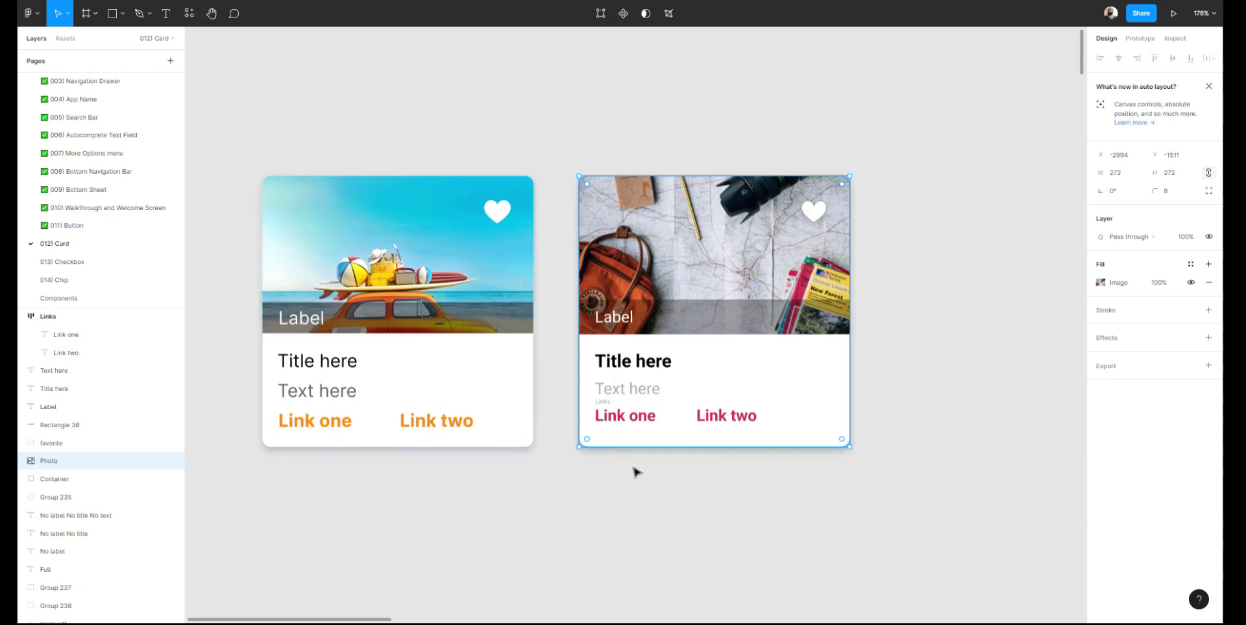
Raise the right card Container's height to 274
click(60, 479)
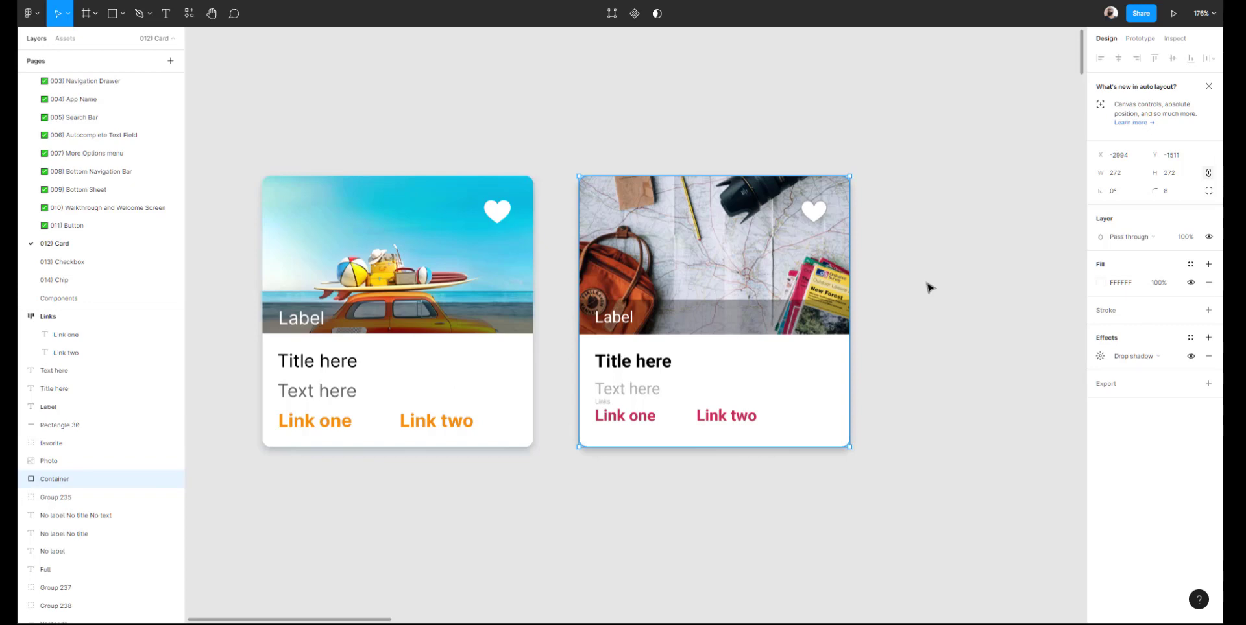
click(1180, 171)
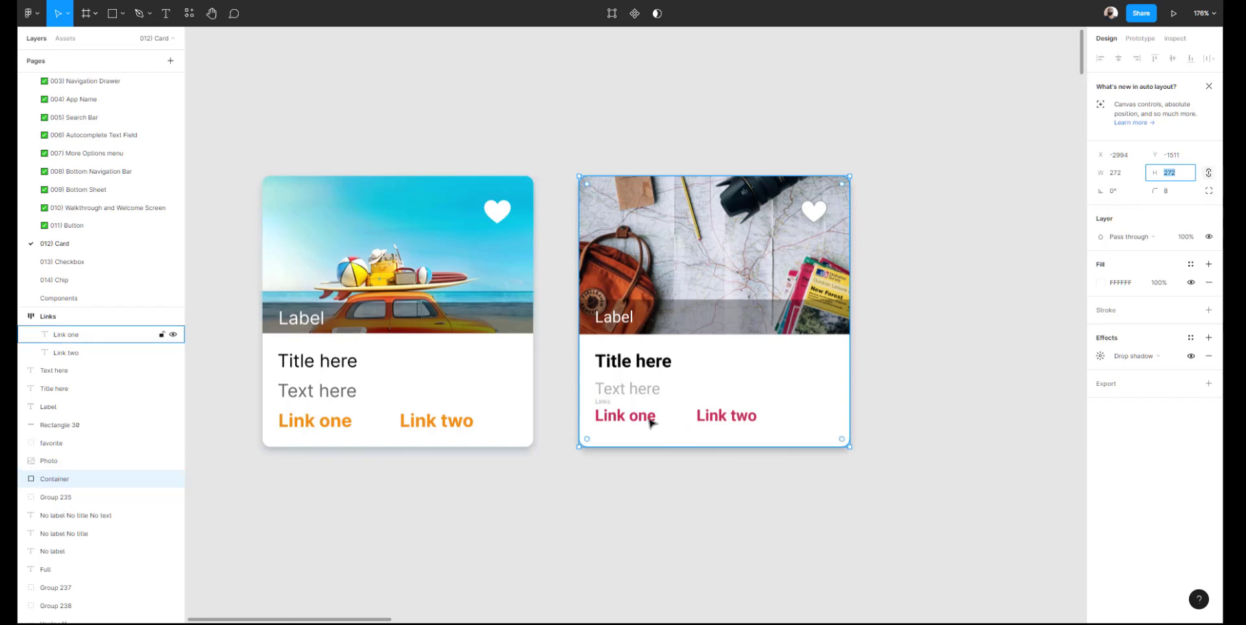
click(605, 408)
click(602, 403)
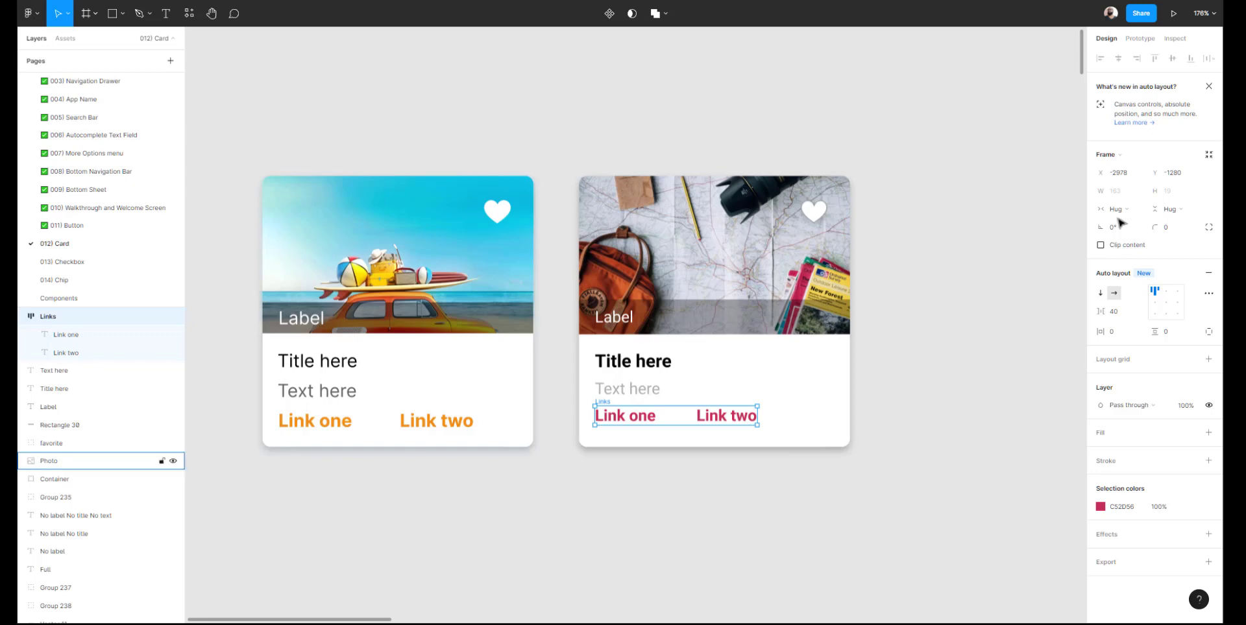
click(779, 137)
click(610, 219)
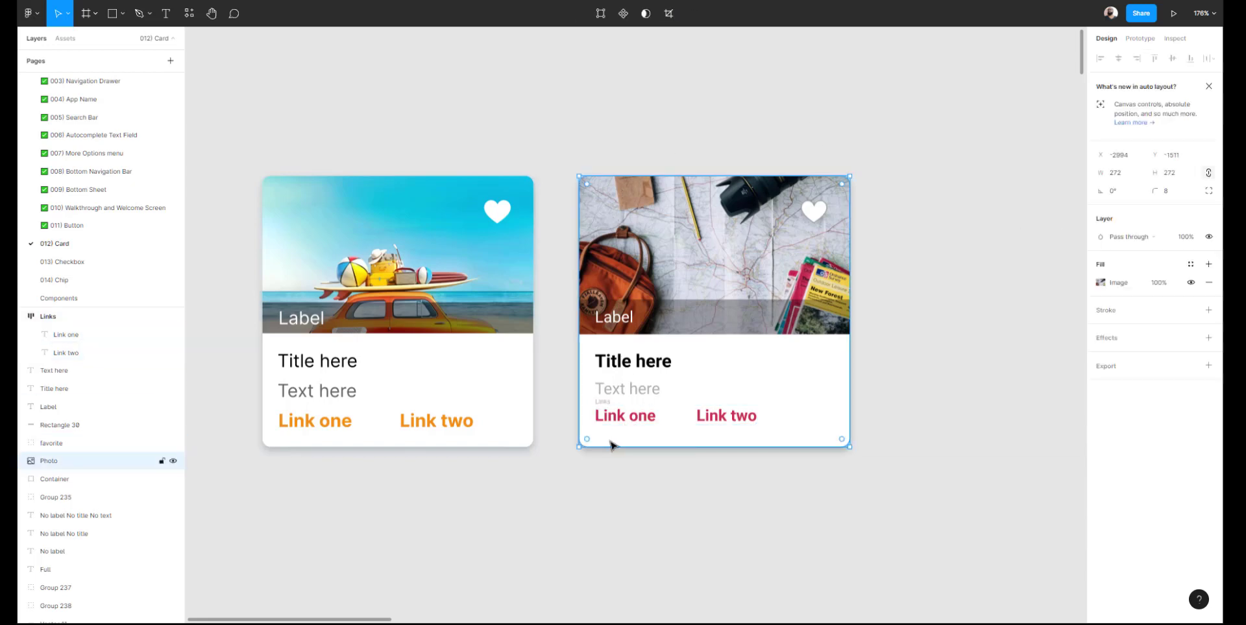
click(58, 478)
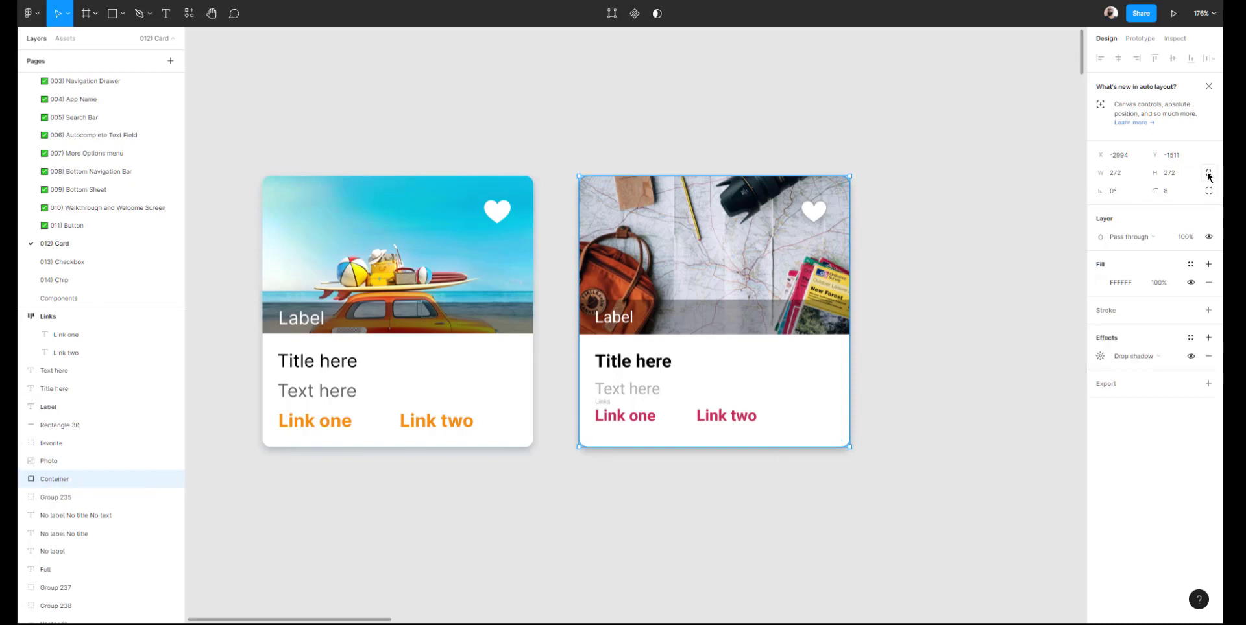
key(alt)
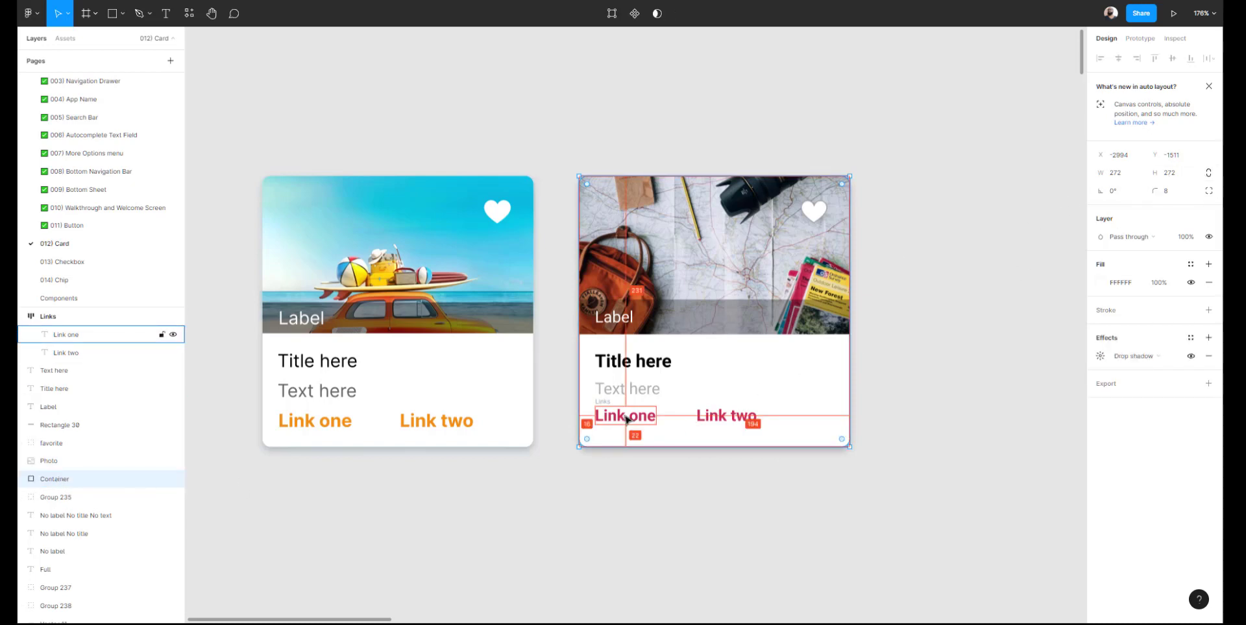
click(1183, 176)
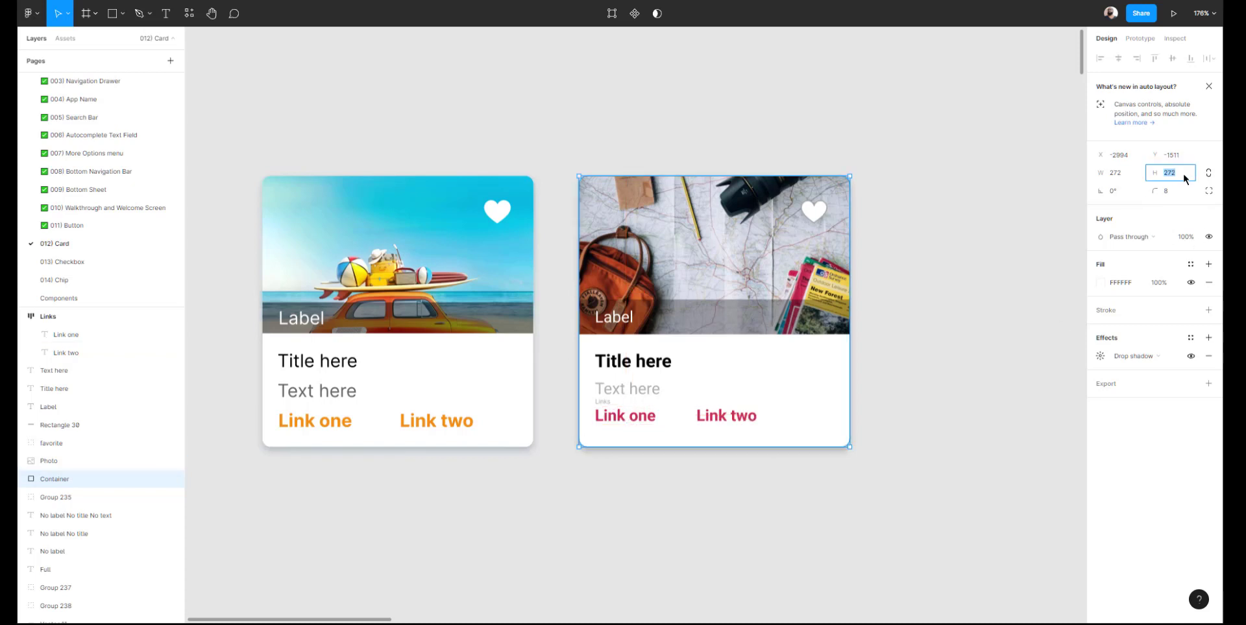
key(Up)
key(Up)
key(alt)
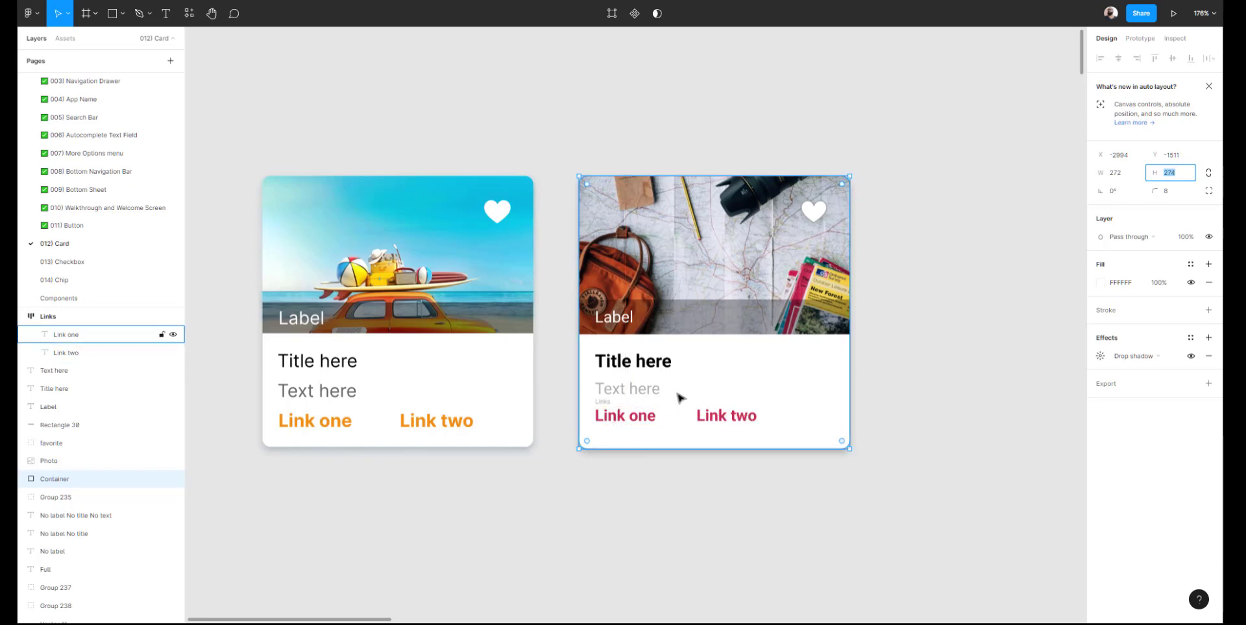
Try the photo at 274 in image edit mode, then revert it to 272
click(708, 259)
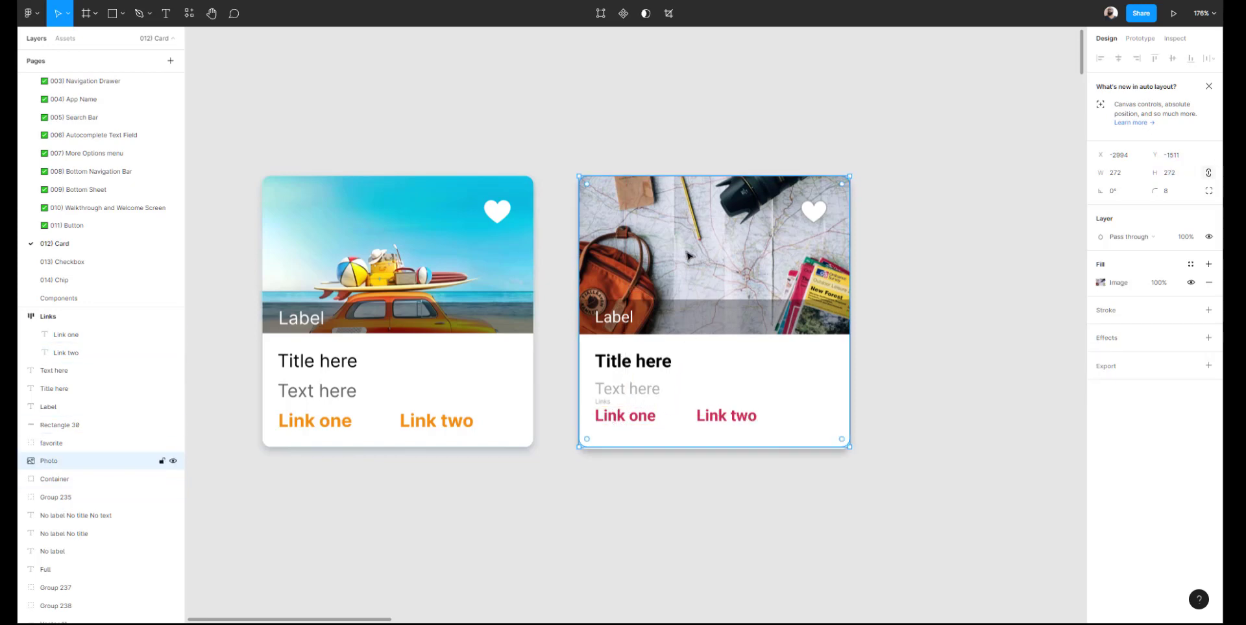
double_click(688, 253)
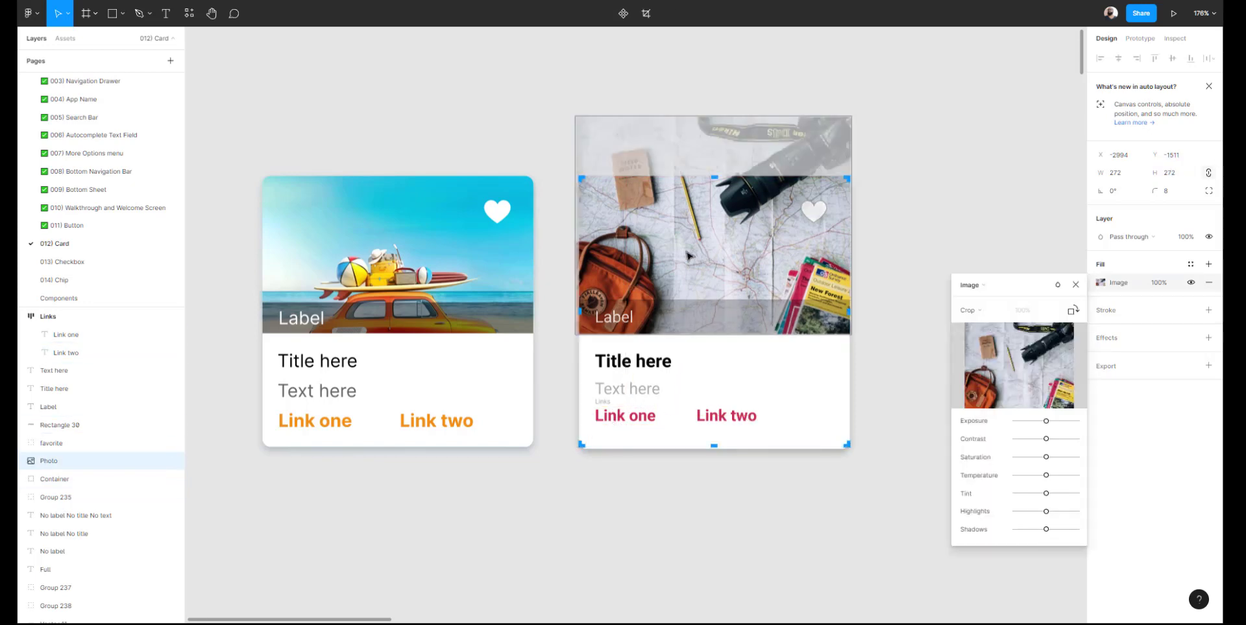
click(1168, 172)
key(Up)
key(Up)
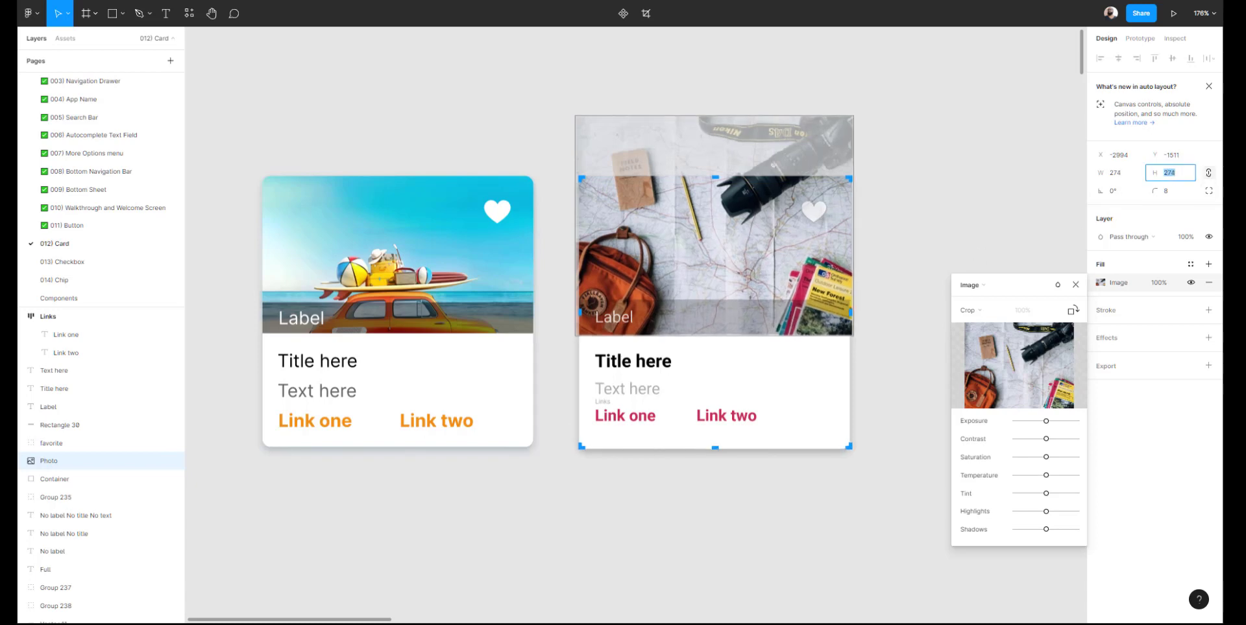
key(Down)
key(Down)
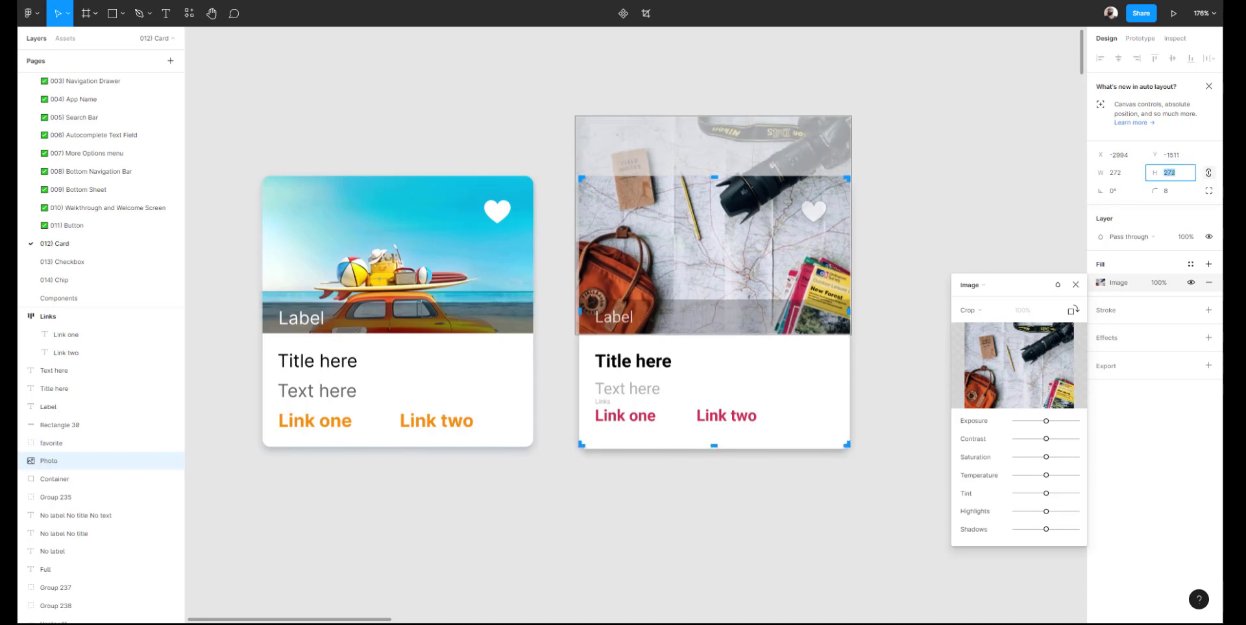
click(1208, 174)
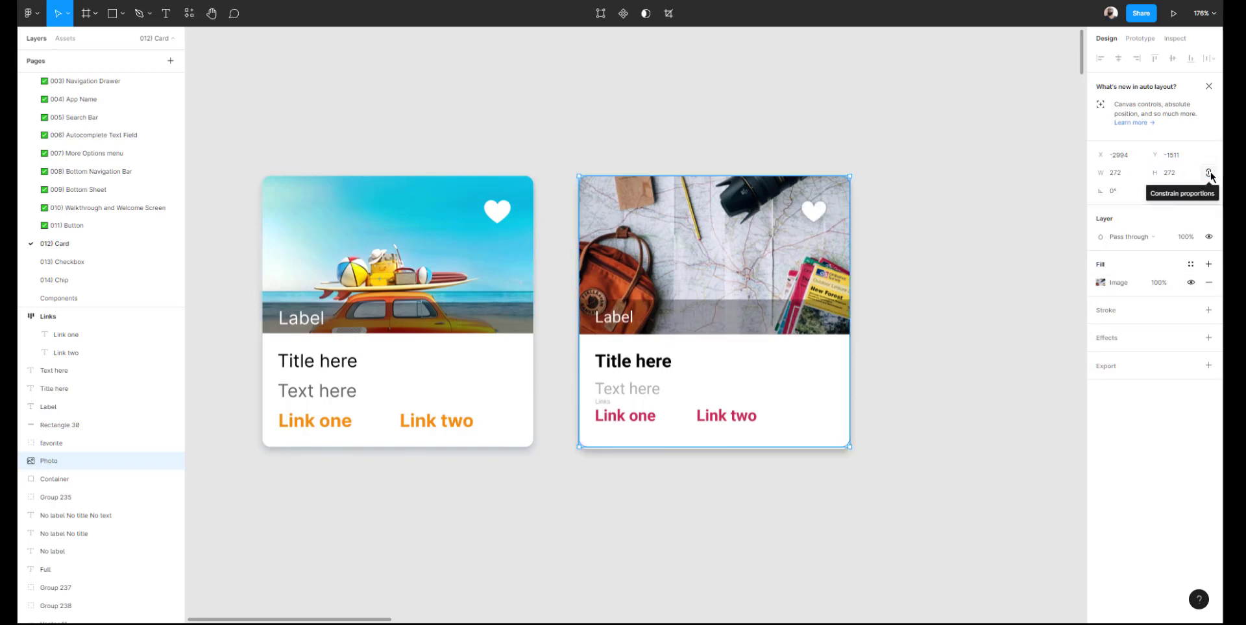
Set the right card photo's H value to 274
click(1178, 173)
key(Up)
key(Up)
click(1209, 173)
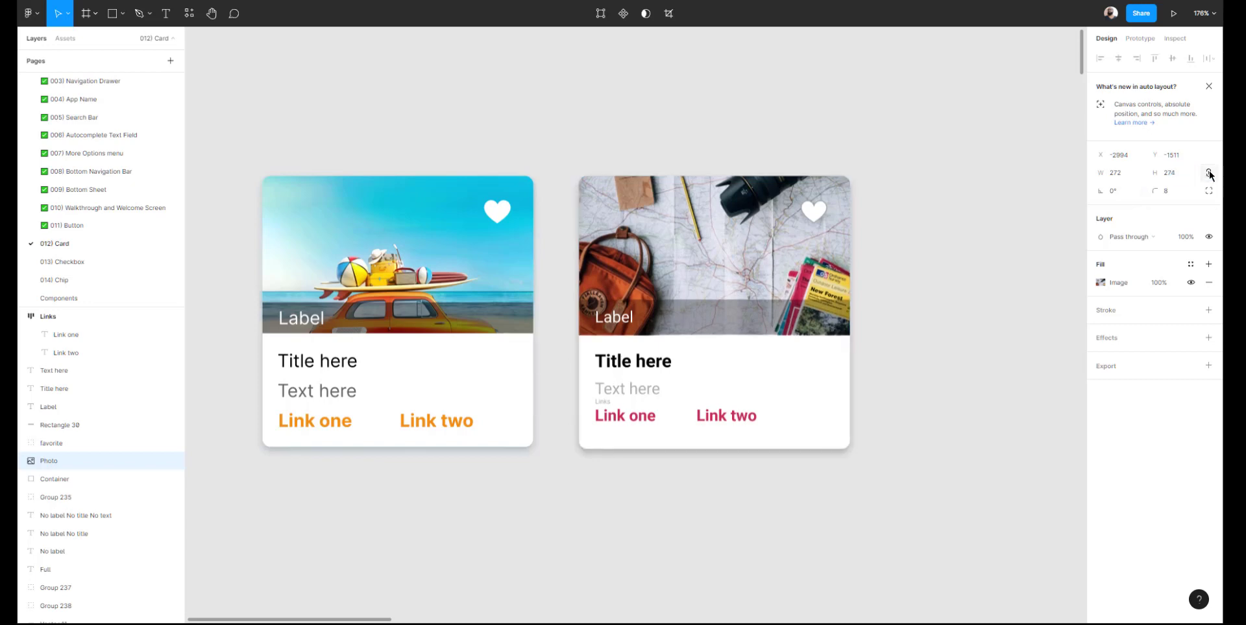
click(915, 272)
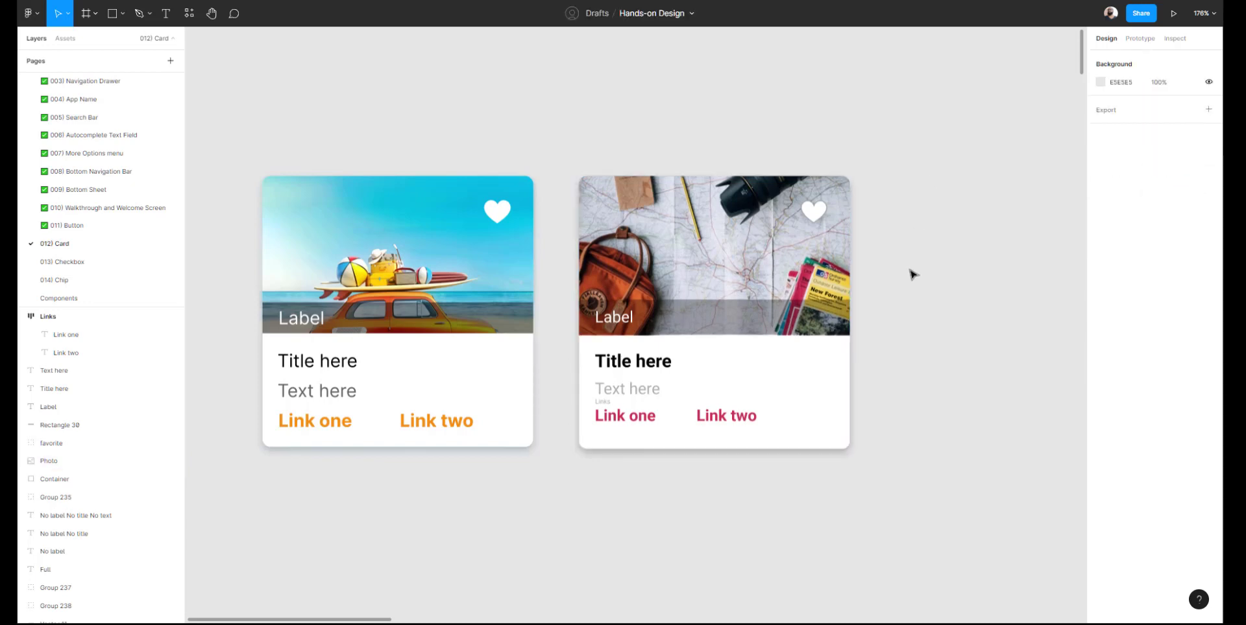
click(602, 405)
click(911, 352)
click(654, 227)
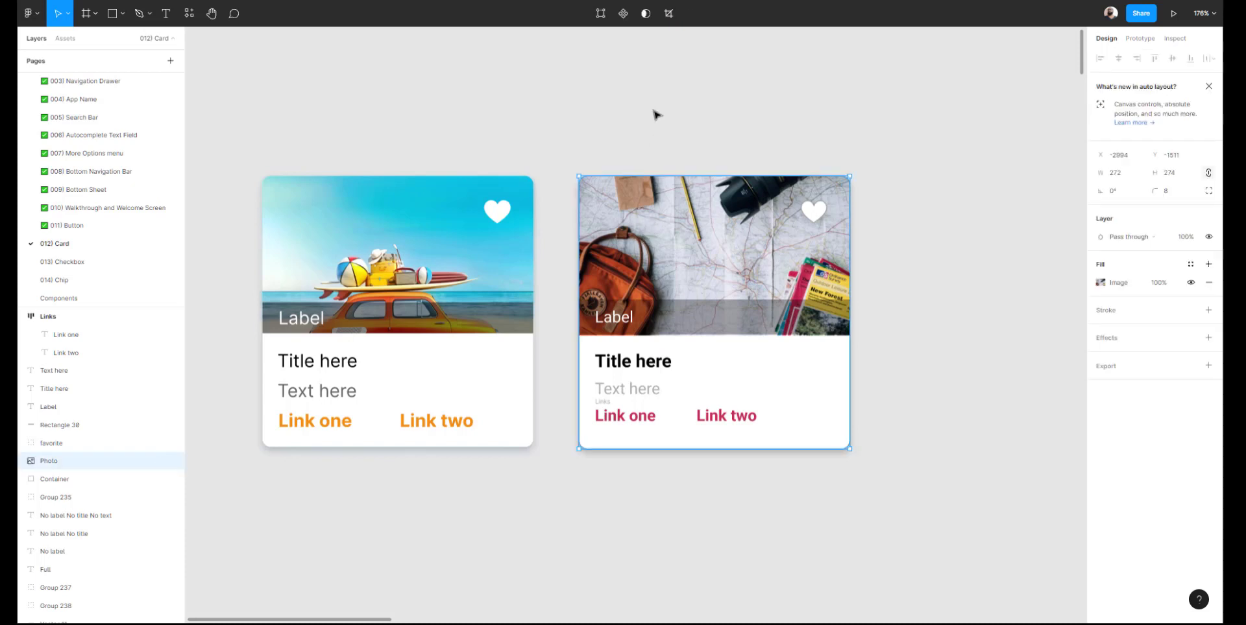
Group every part of the right map card into one group
click(752, 127)
drag(958, 144, 542, 481)
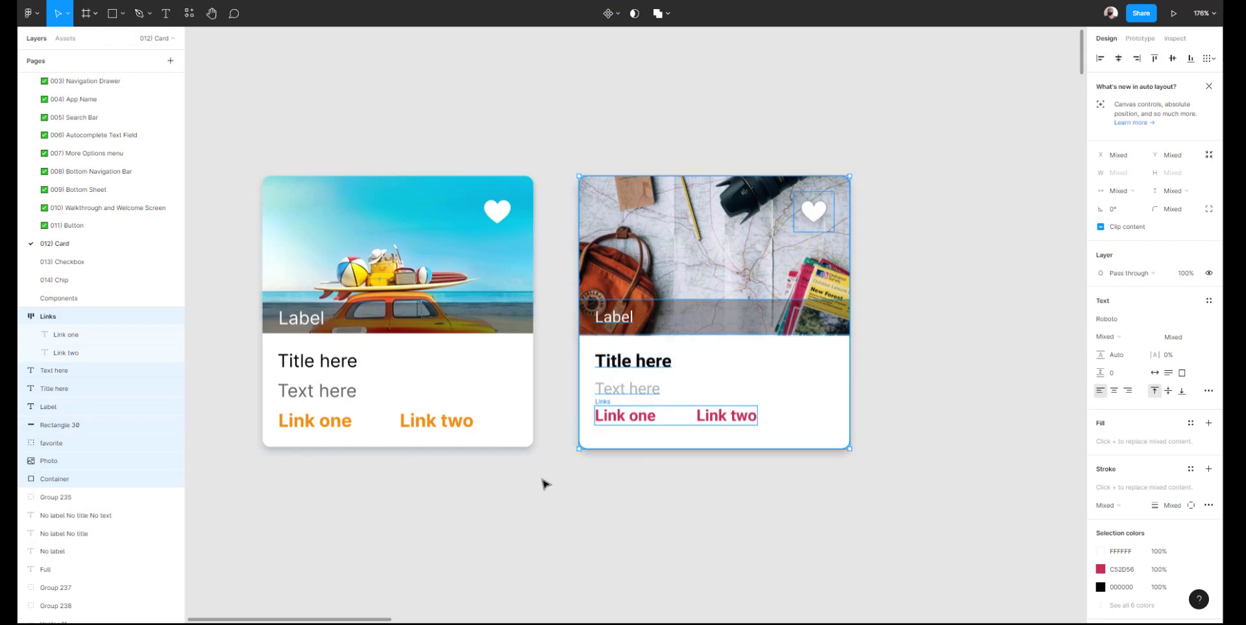
key(ctrl+g)
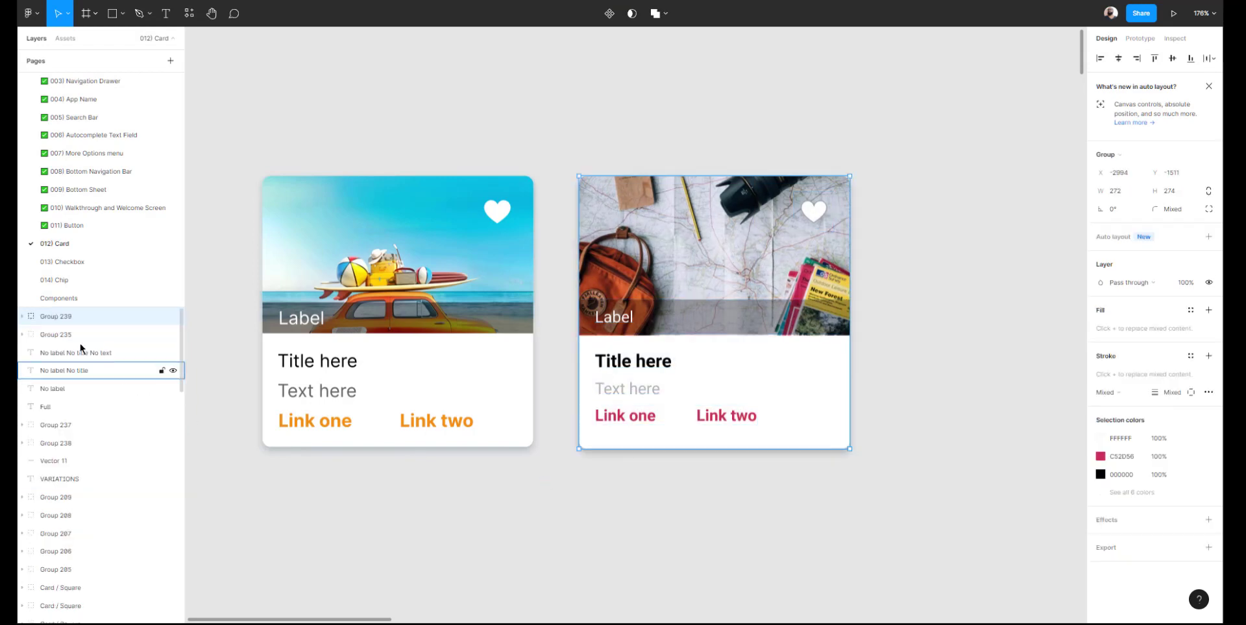
Rename the label band layer Rectangle 30 to Shape
click(22, 317)
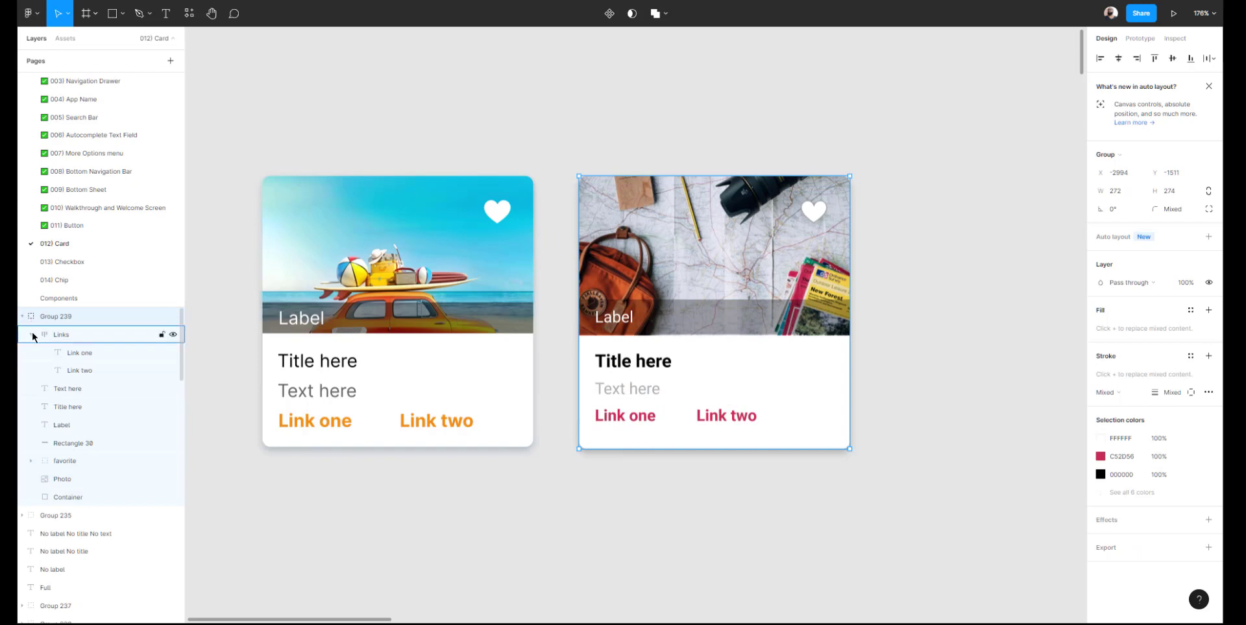
click(30, 334)
click(79, 406)
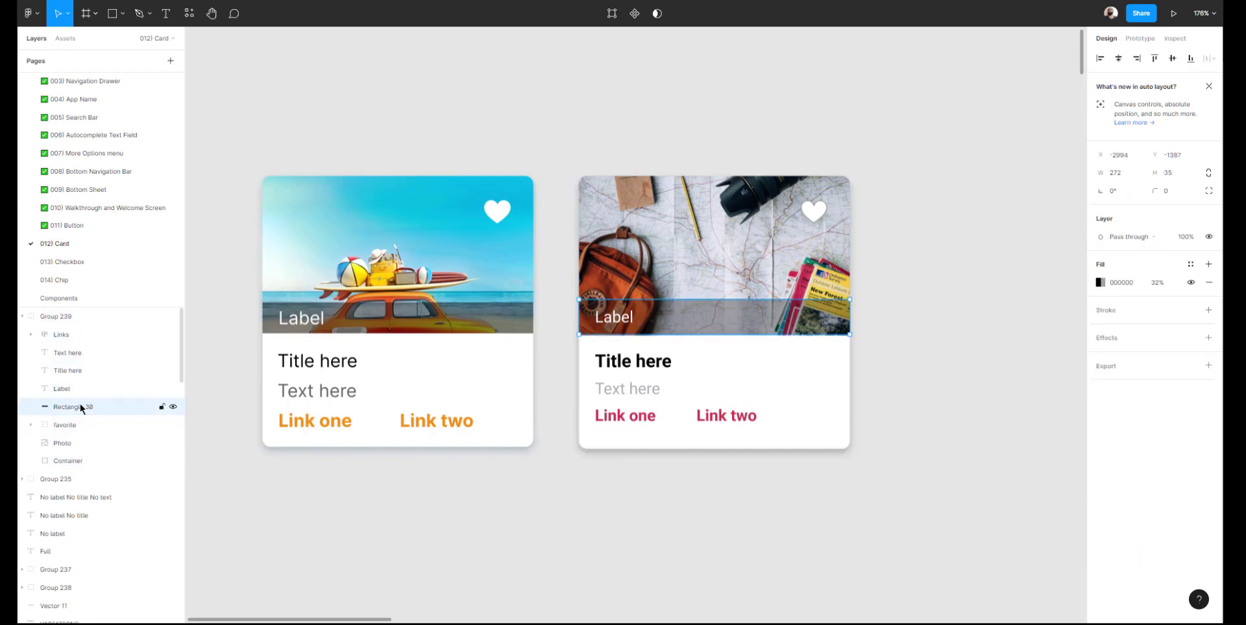
double_click(77, 408)
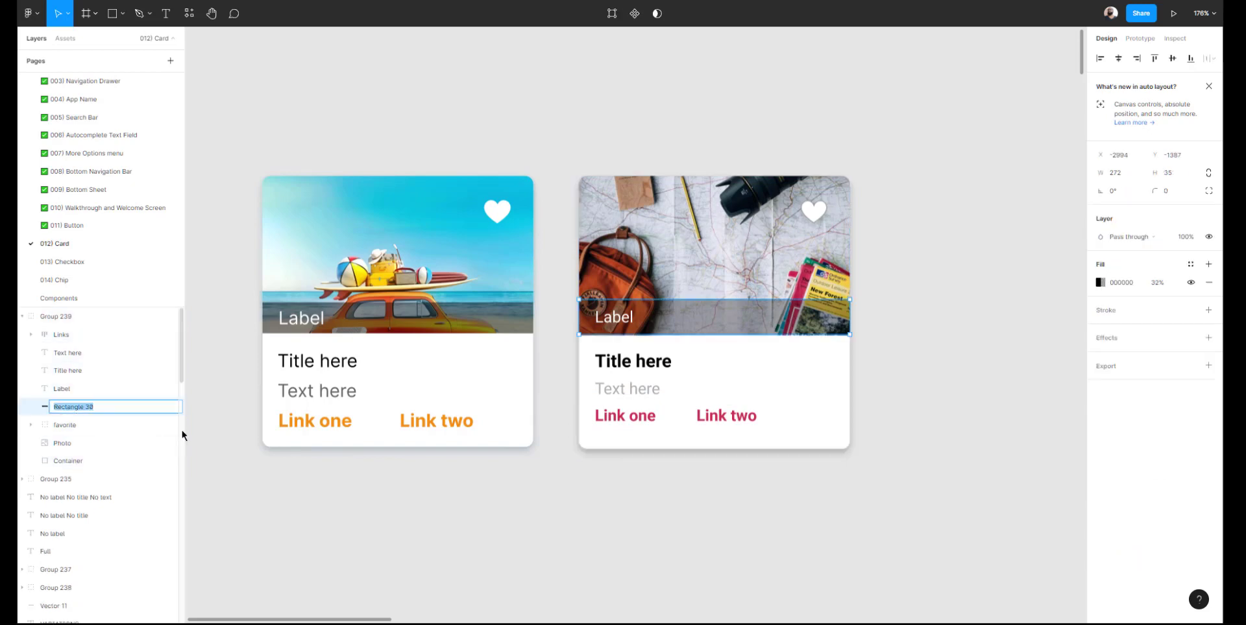
text(shape)
key(Return)
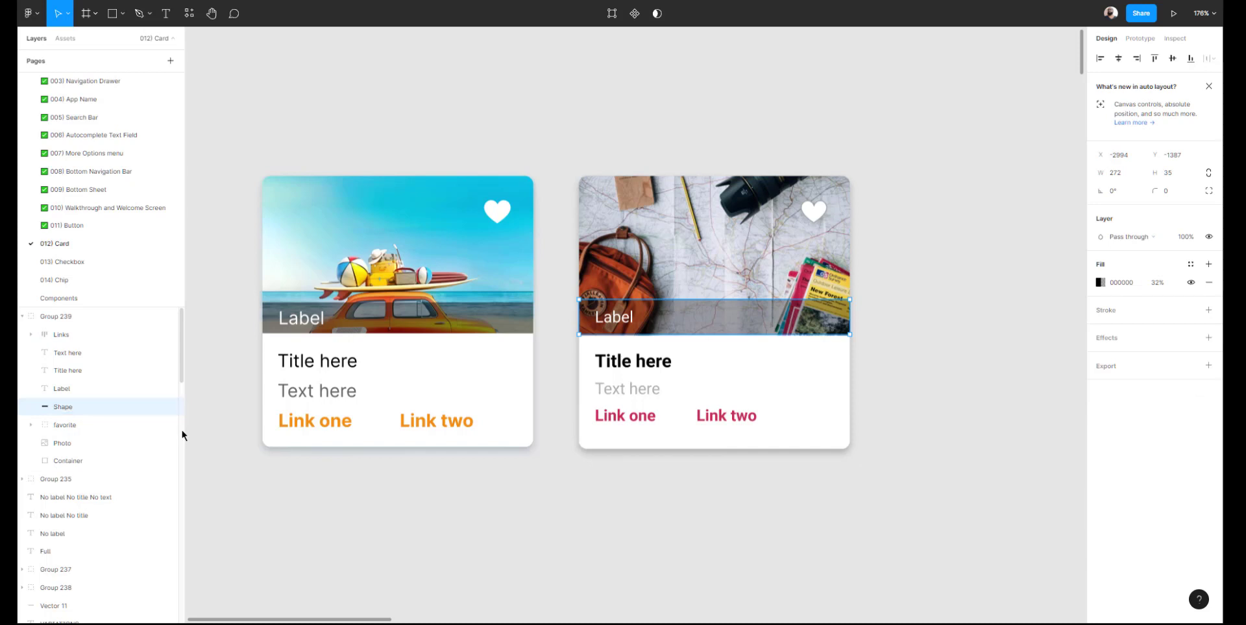
Review the group's layers: Container, Photo, heart, Label, titles and both links
click(72, 462)
click(68, 445)
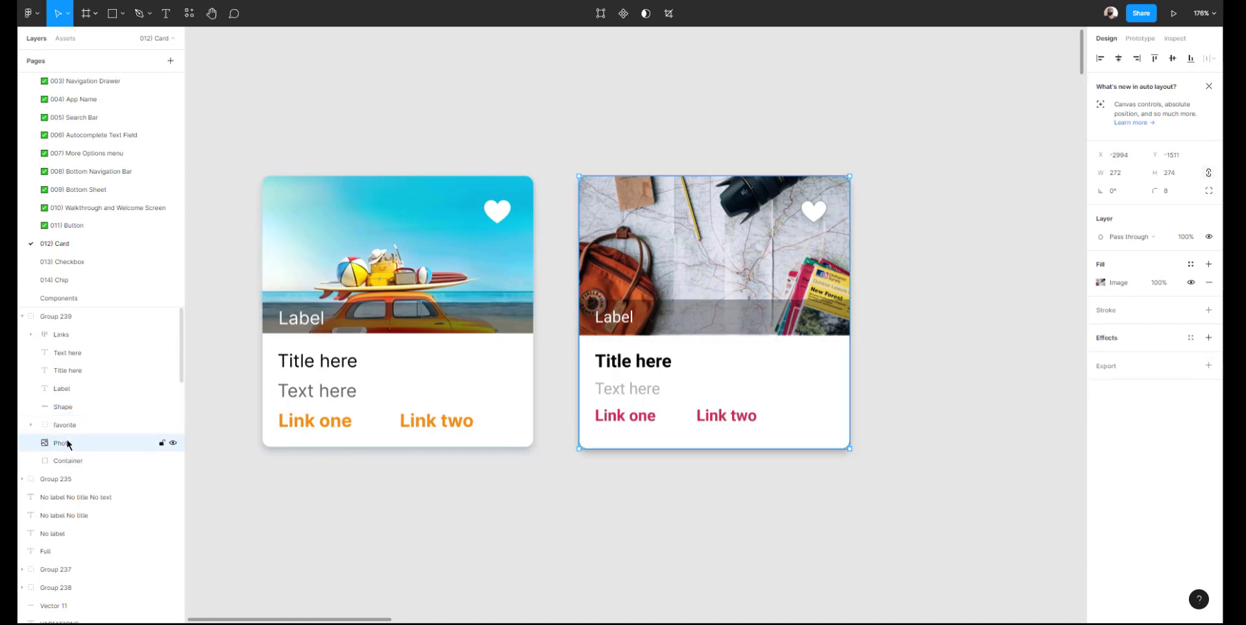
click(56, 426)
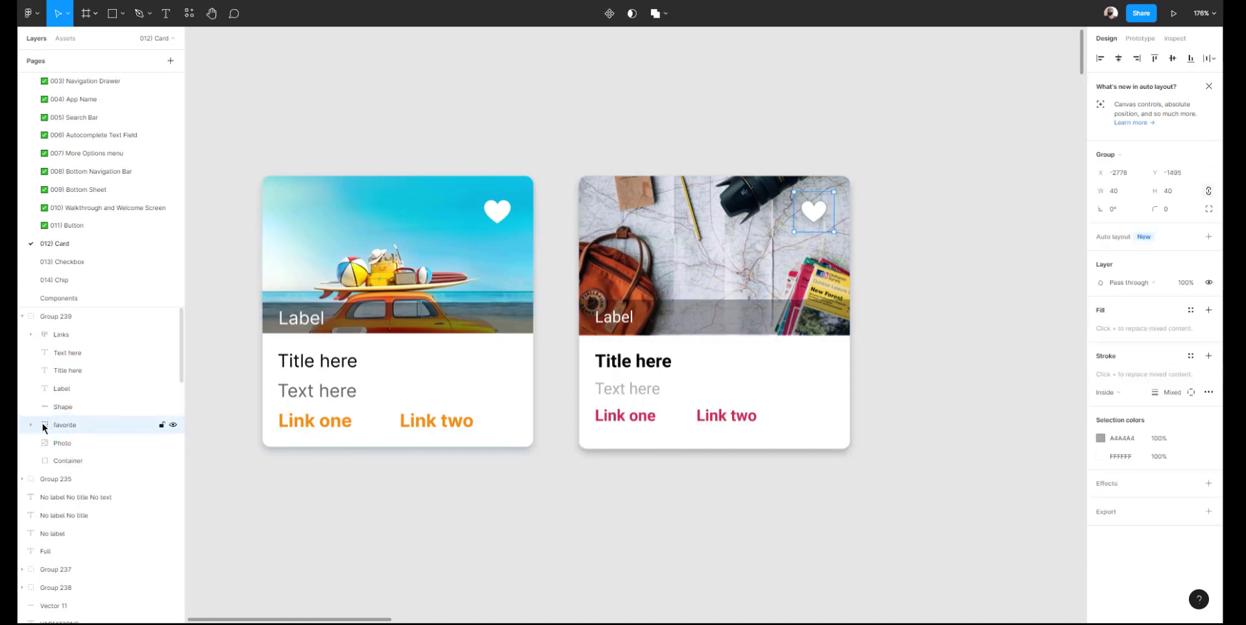
click(30, 426)
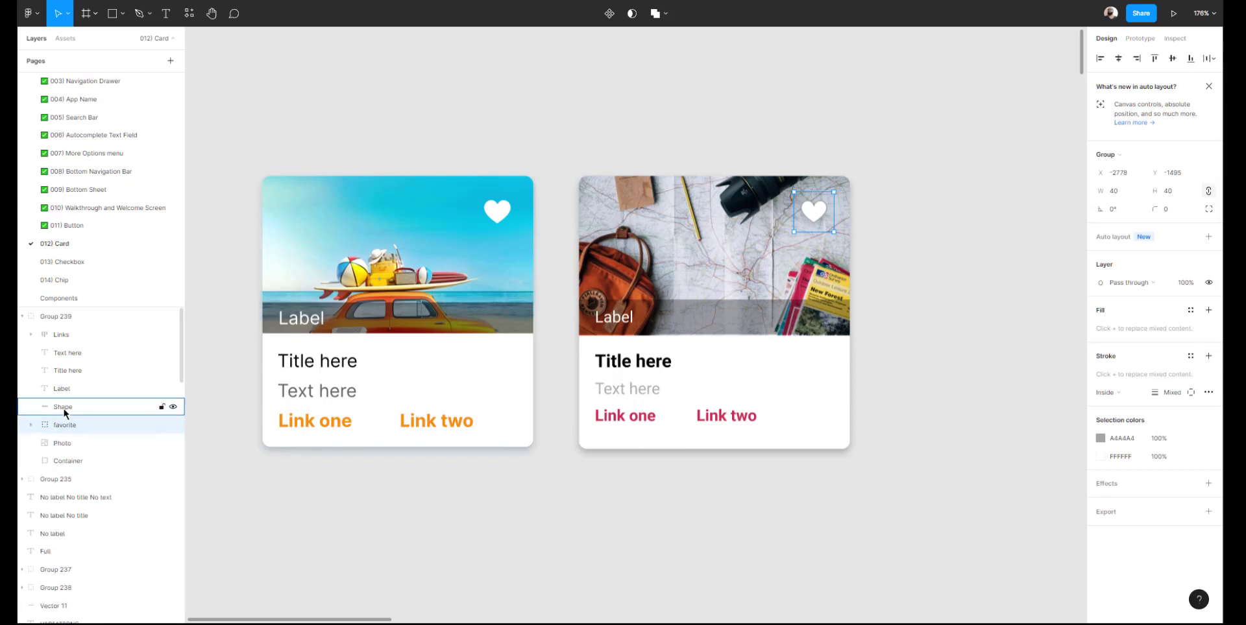
click(65, 388)
click(68, 371)
click(68, 355)
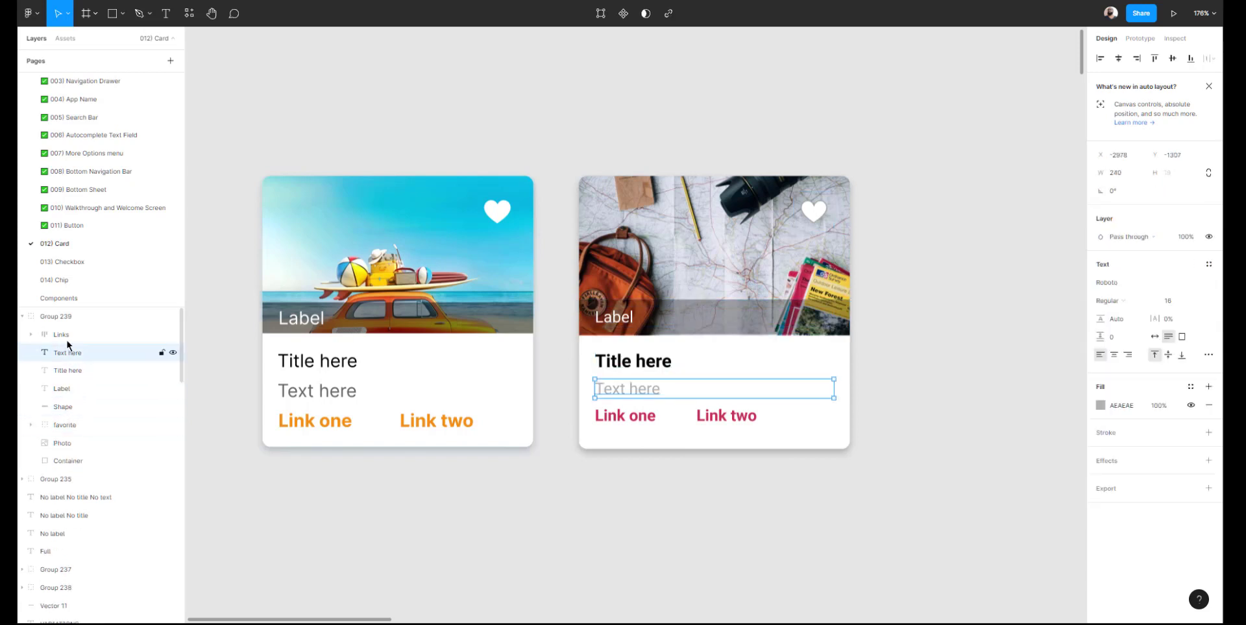
click(30, 336)
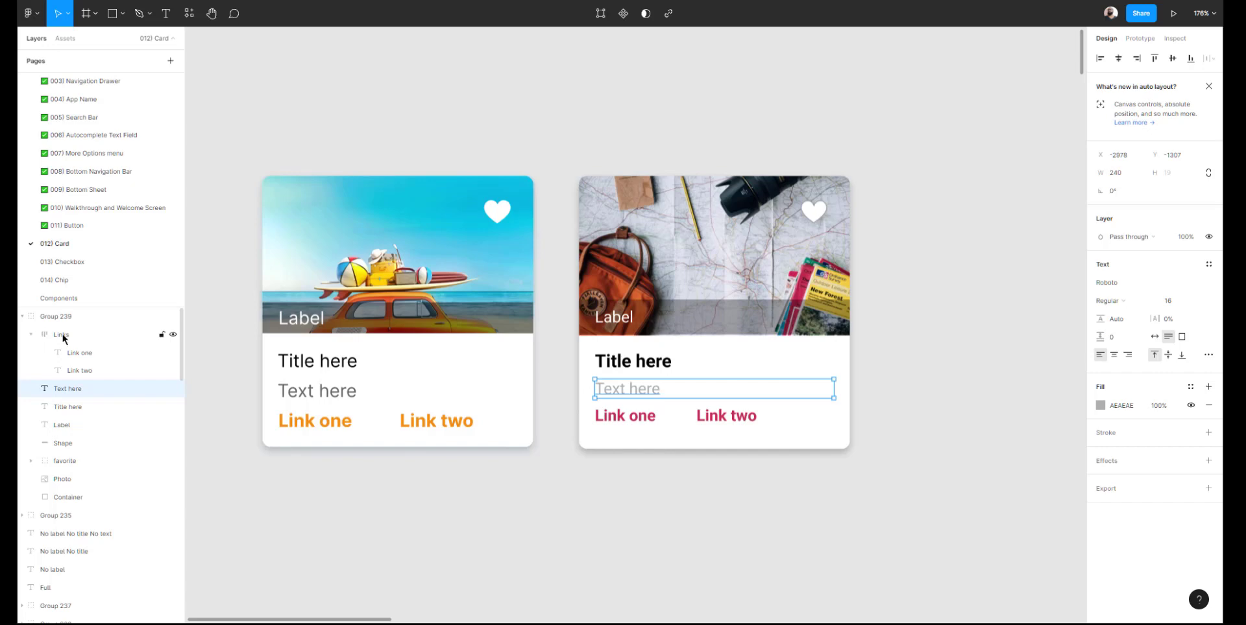
click(72, 352)
click(75, 374)
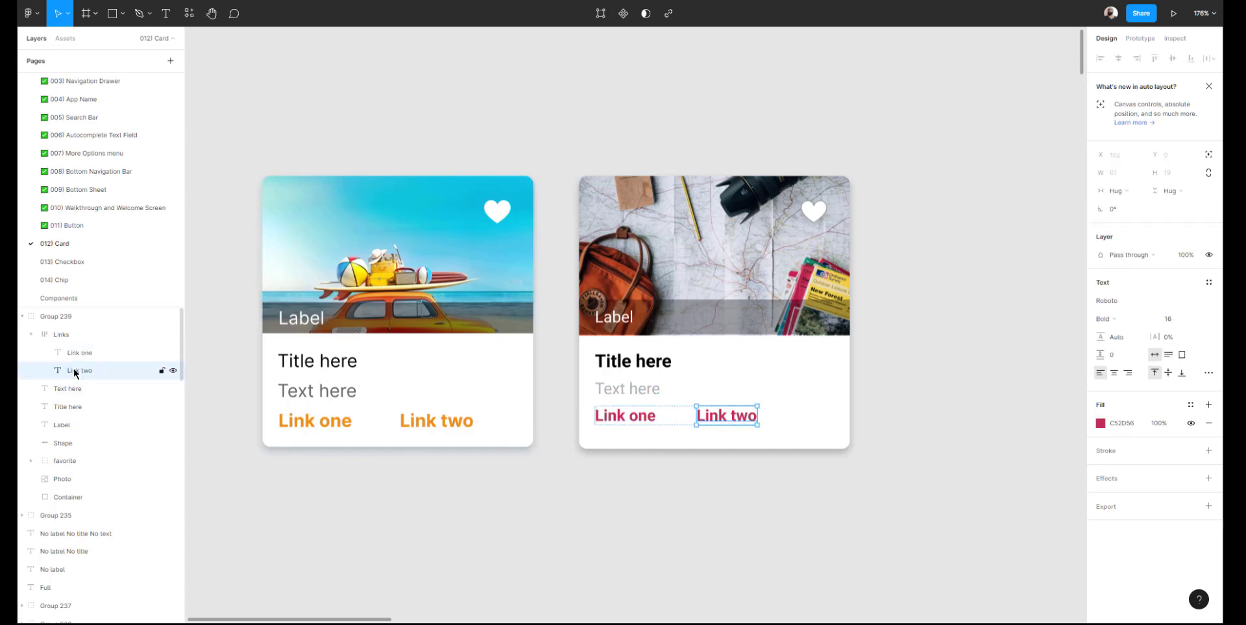
Rename Group 239 to 'Card / Full'
double_click(76, 315)
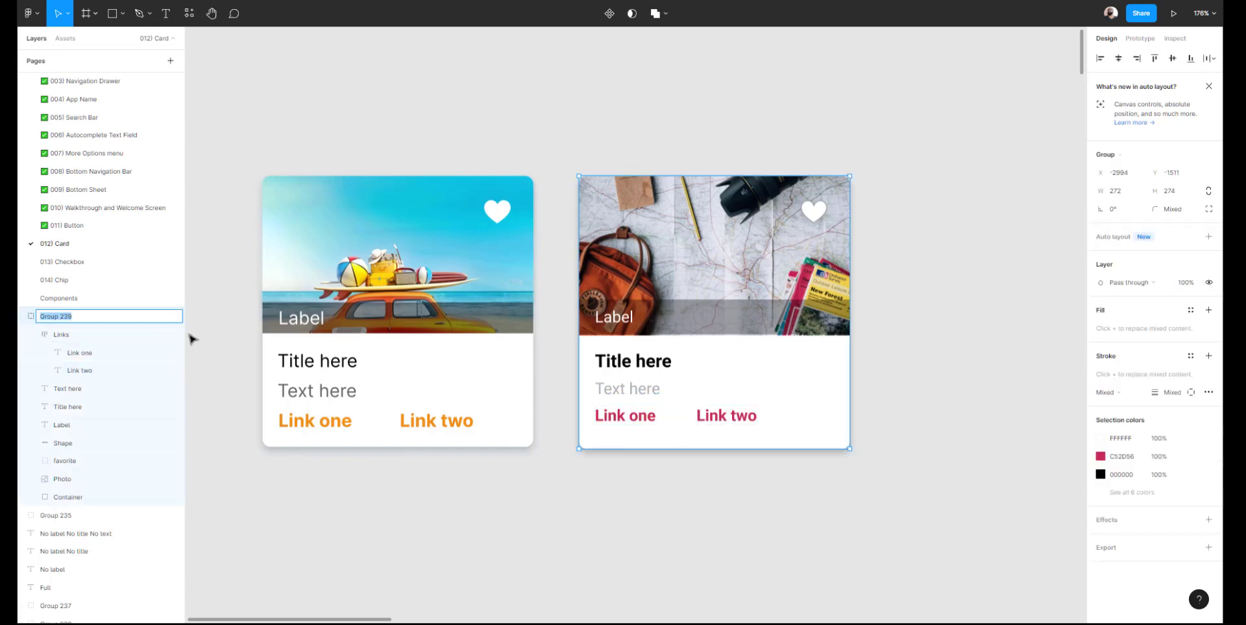
text(Card / Full)
key(Return)
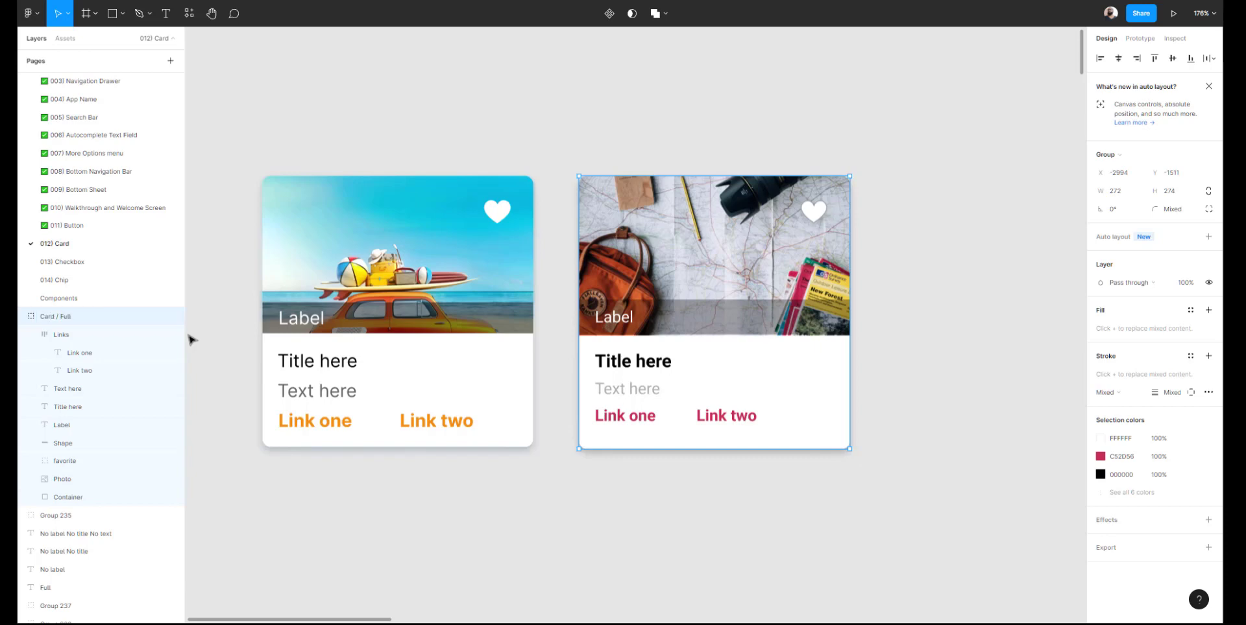
key(Escape)
Delete the leftover beach card
scroll(732, 194, down, 3)
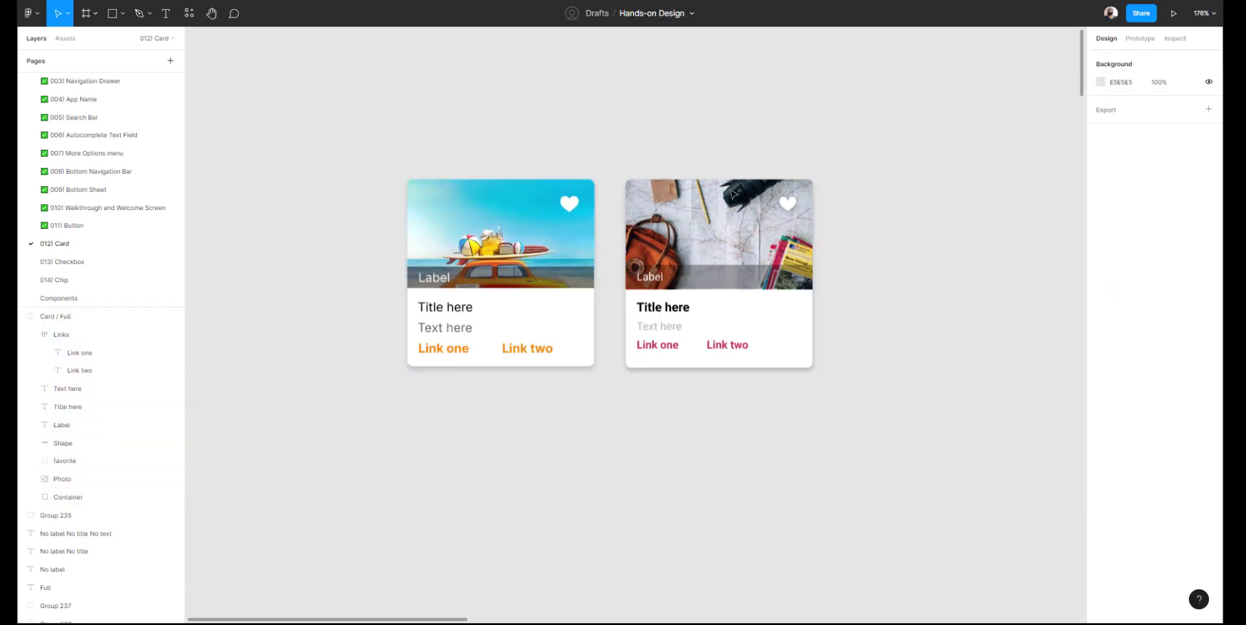
scroll(686, 187, down, 8)
click(628, 241)
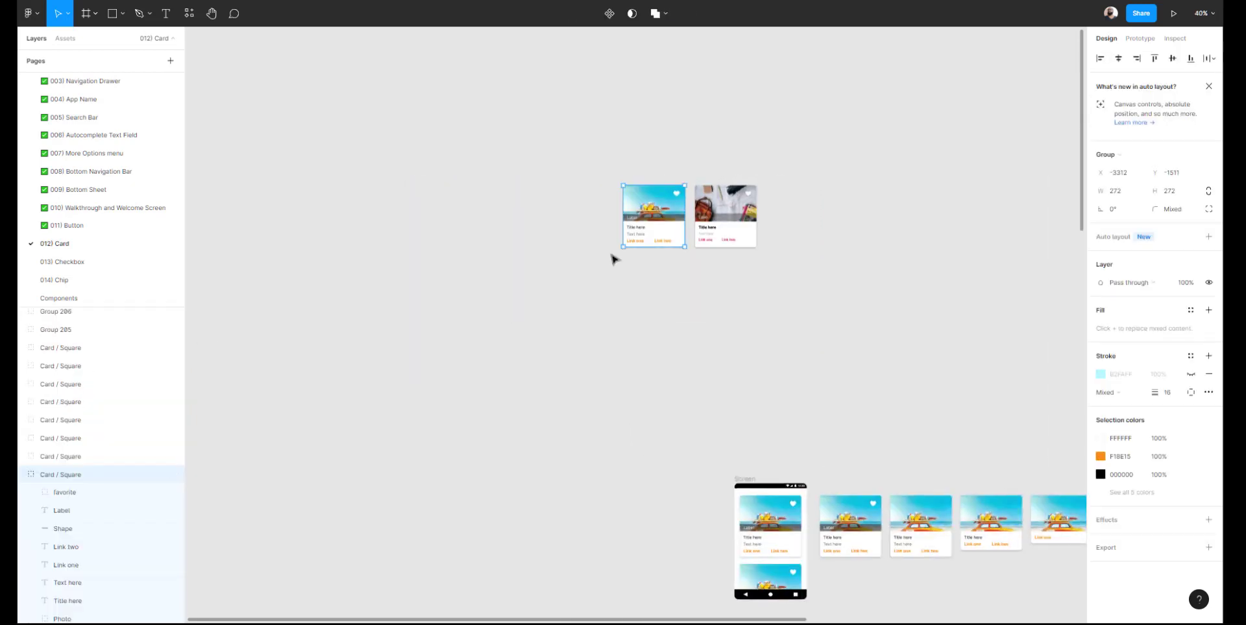
key(Delete)
Move the map card below the beach cards, aligned under the card above
drag(714, 314, 542, 248)
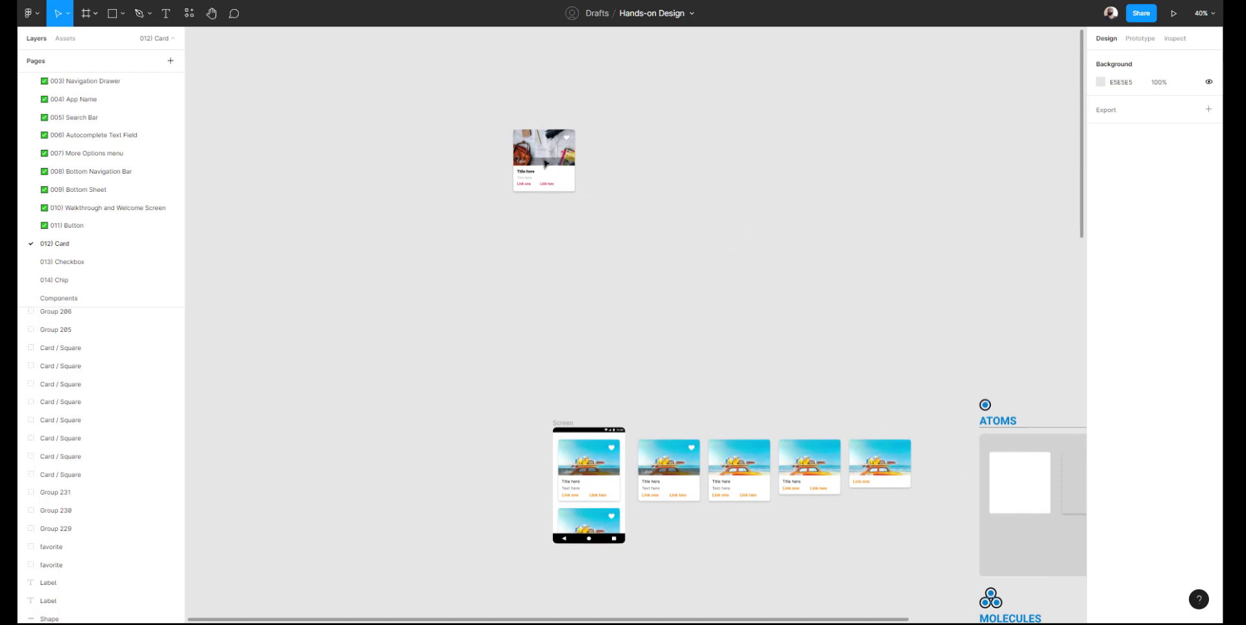
drag(545, 164, 672, 547)
scroll(672, 547, up, 5)
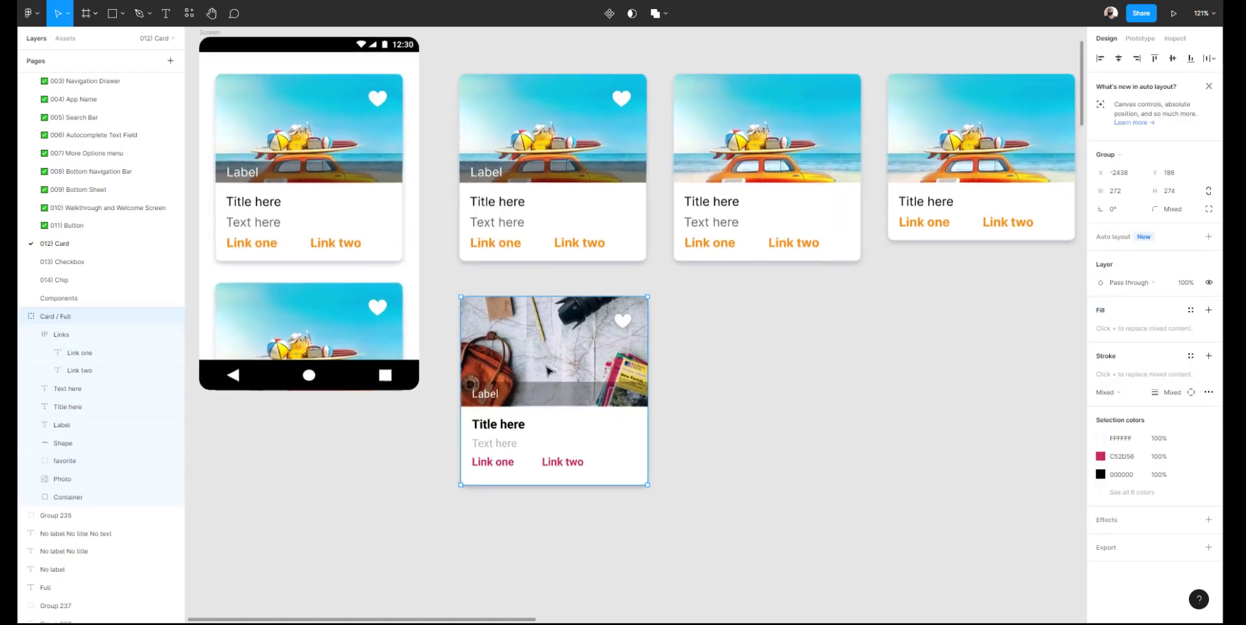
drag(547, 371, 546, 357)
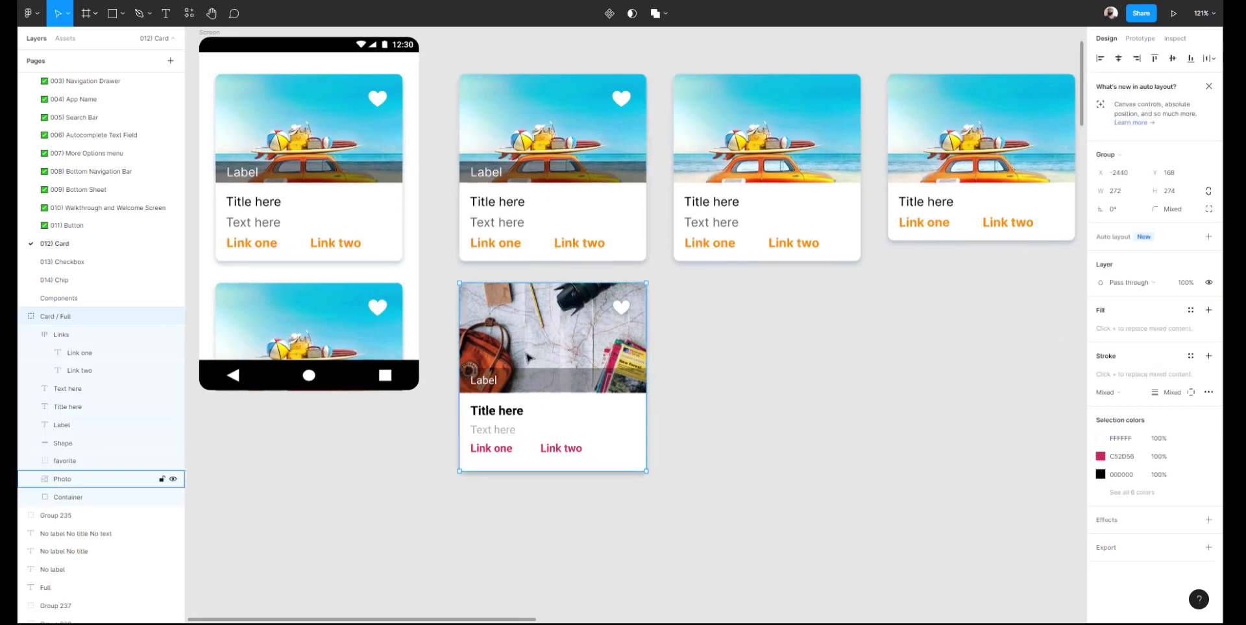
Paste a copy of the map card beside the original and select its heart
key(ctrl+v)
drag(528, 358, 737, 370)
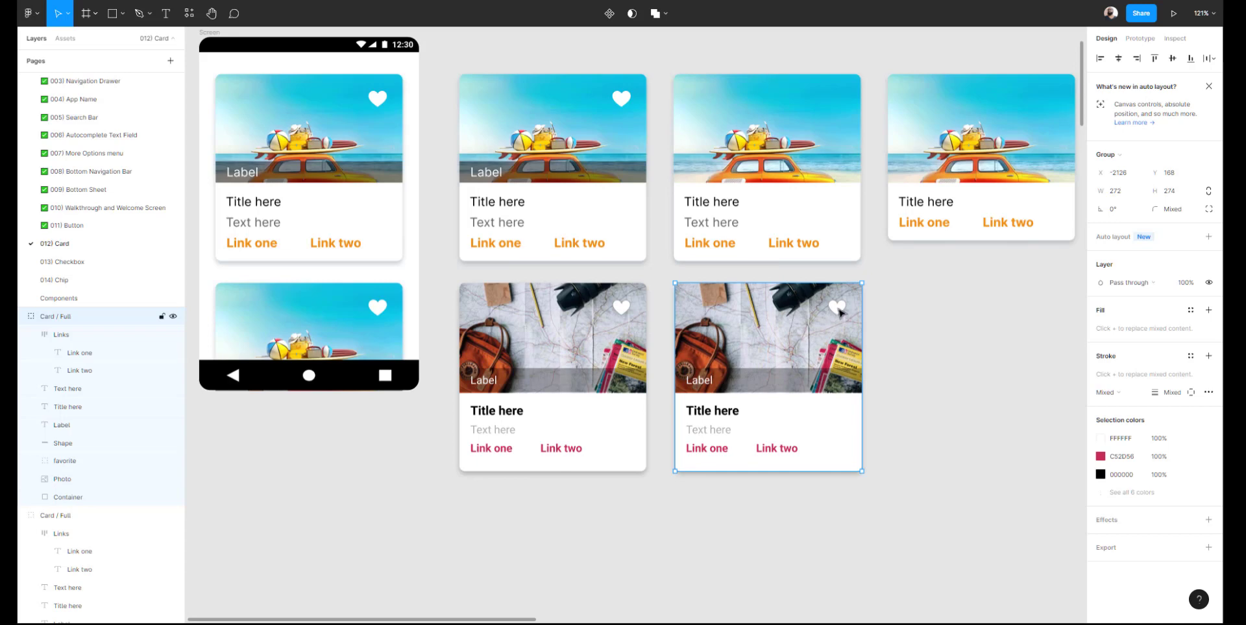
double_click(839, 312)
Delete the heart icon and the Label text from the copied card
key(Delete)
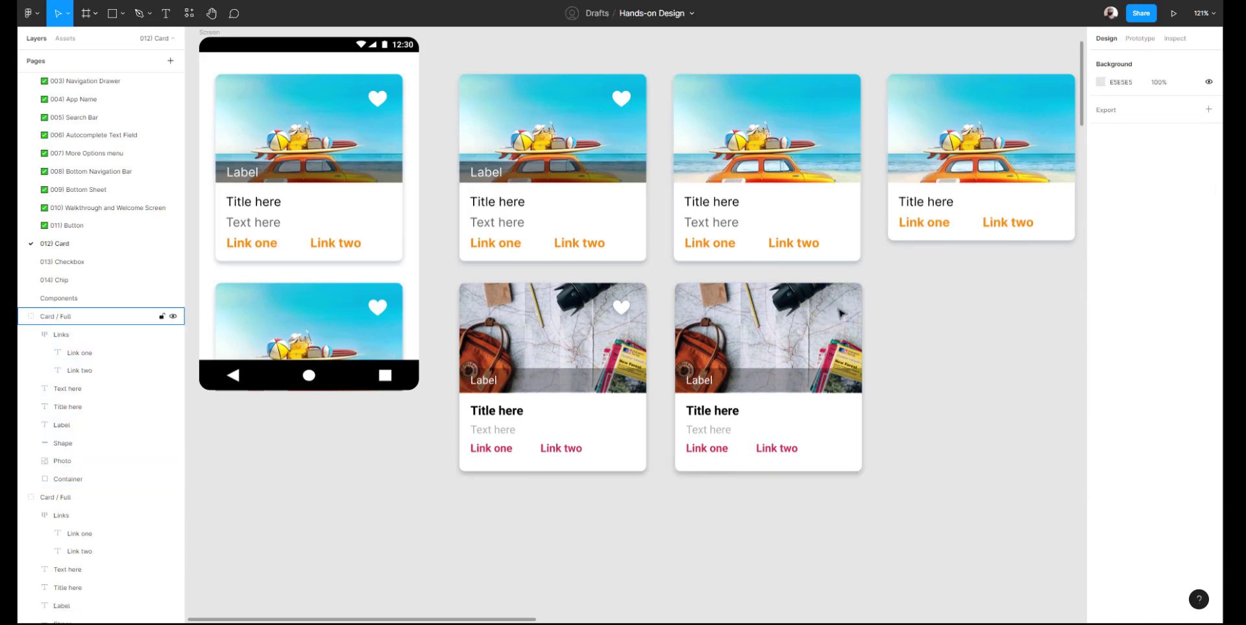
click(740, 387)
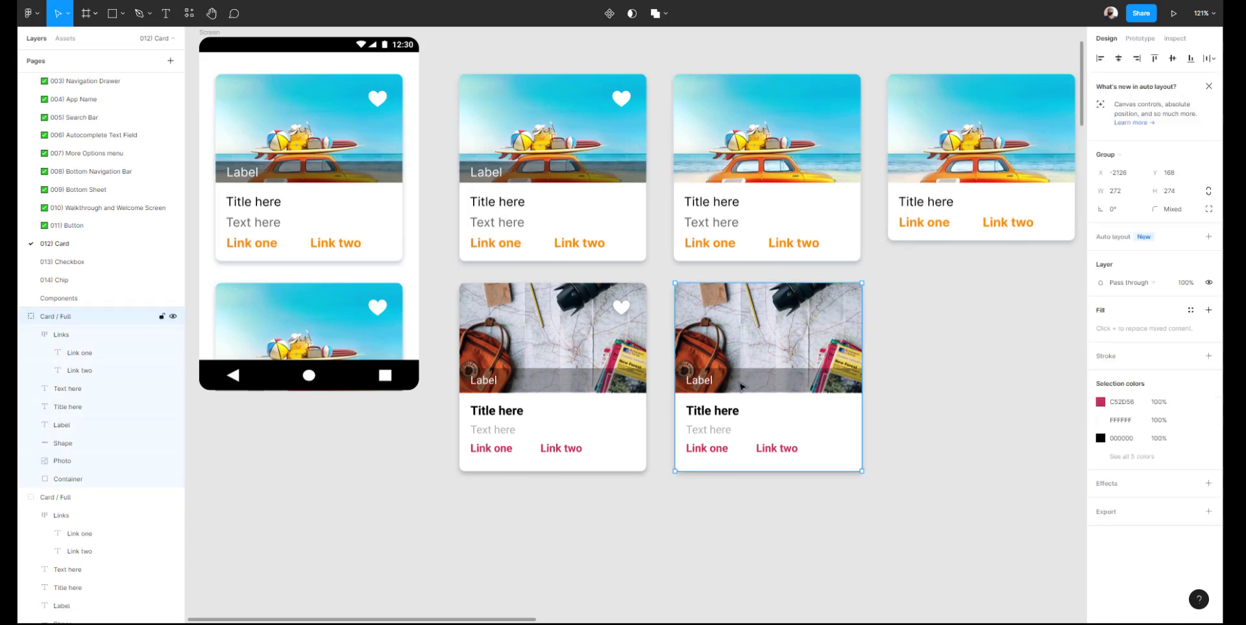
key(Escape)
click(706, 383)
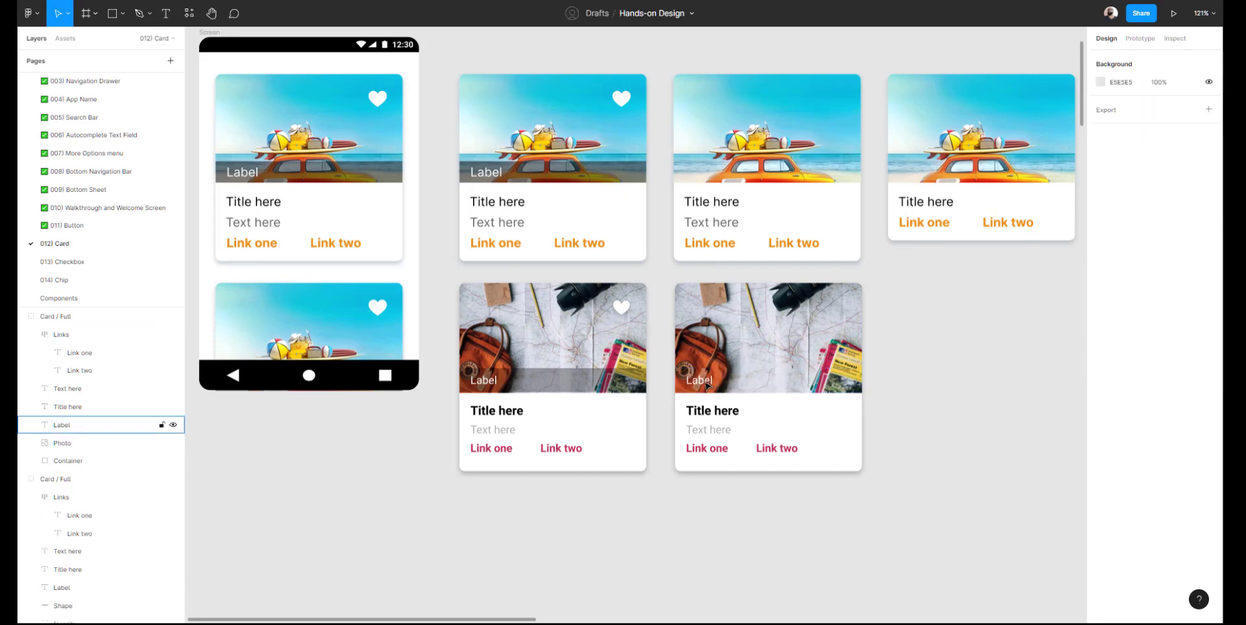
key(Delete)
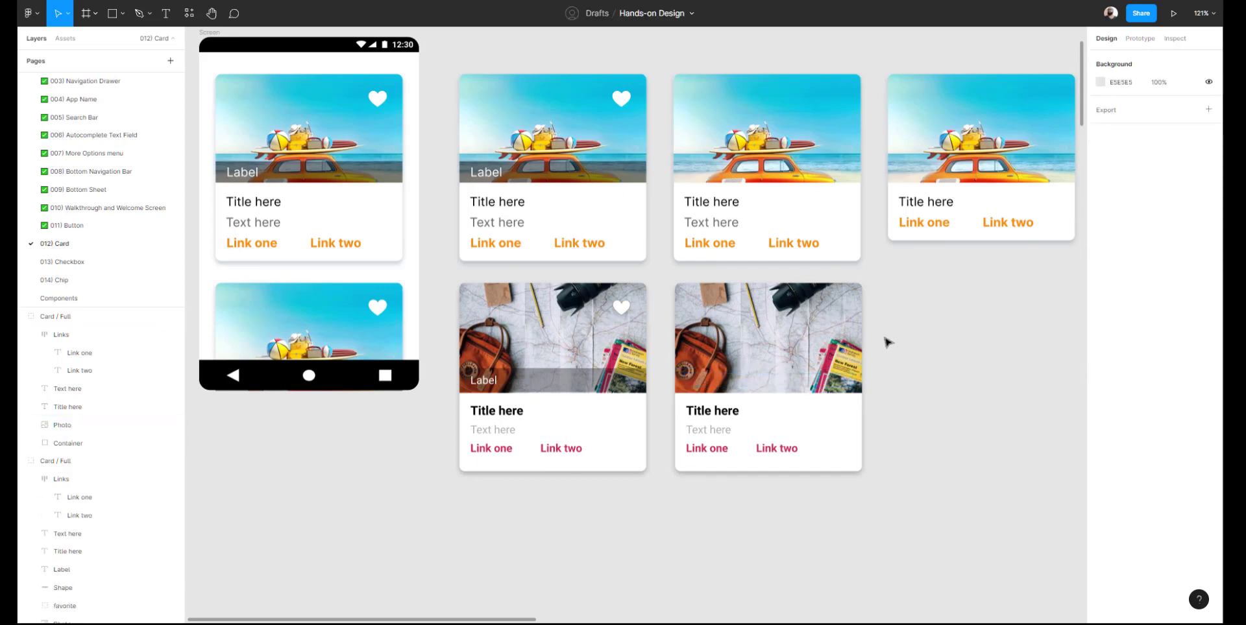
Rename the copied card's layer from 'Card / Full' to 'Card / No icon + No label'
click(772, 339)
double_click(71, 317)
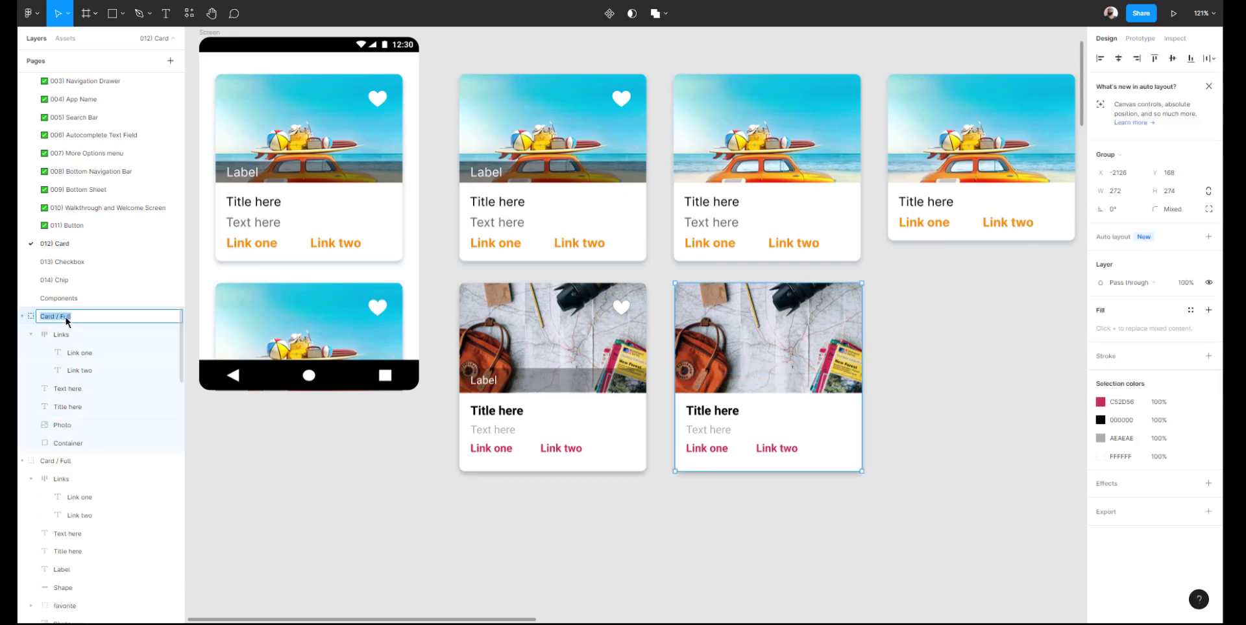
double_click(65, 318)
key(Return)
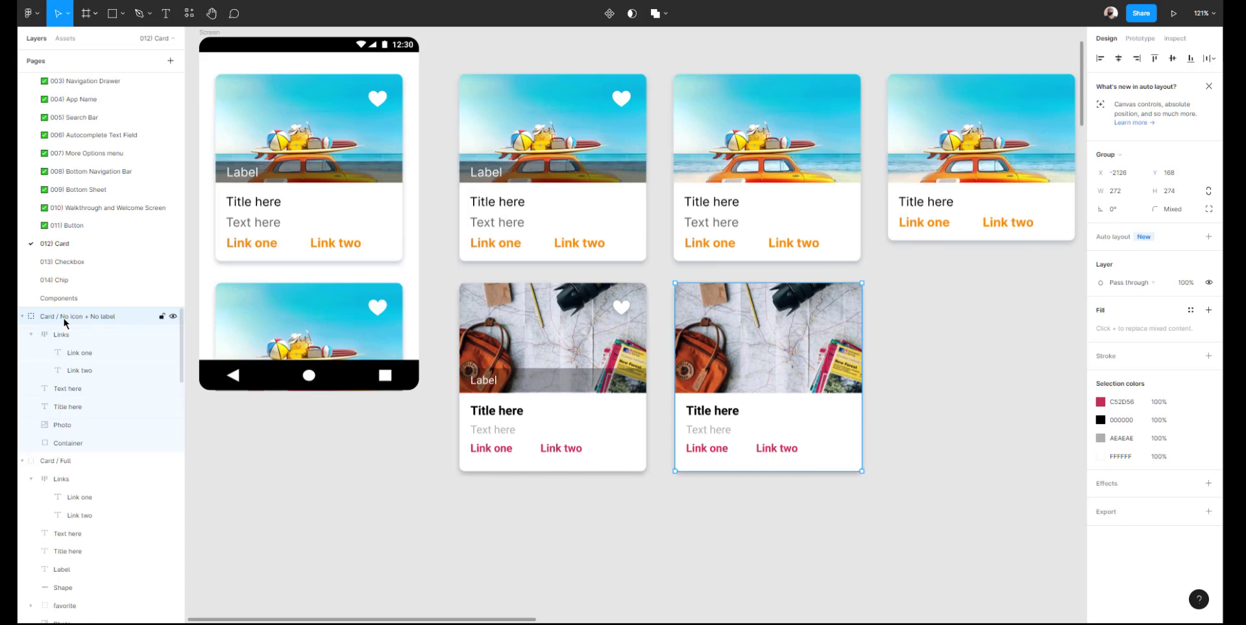
Paste a copy of the no-icon, no-label card to its right
click(522, 587)
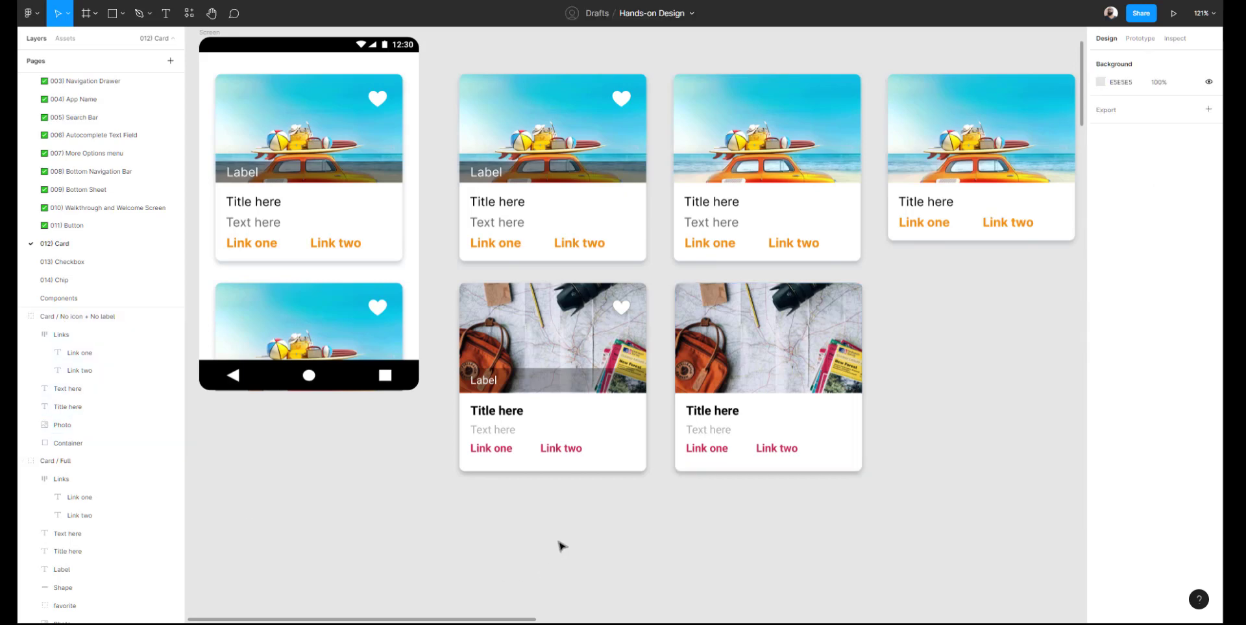
scroll(559, 545, right, 5)
click(547, 383)
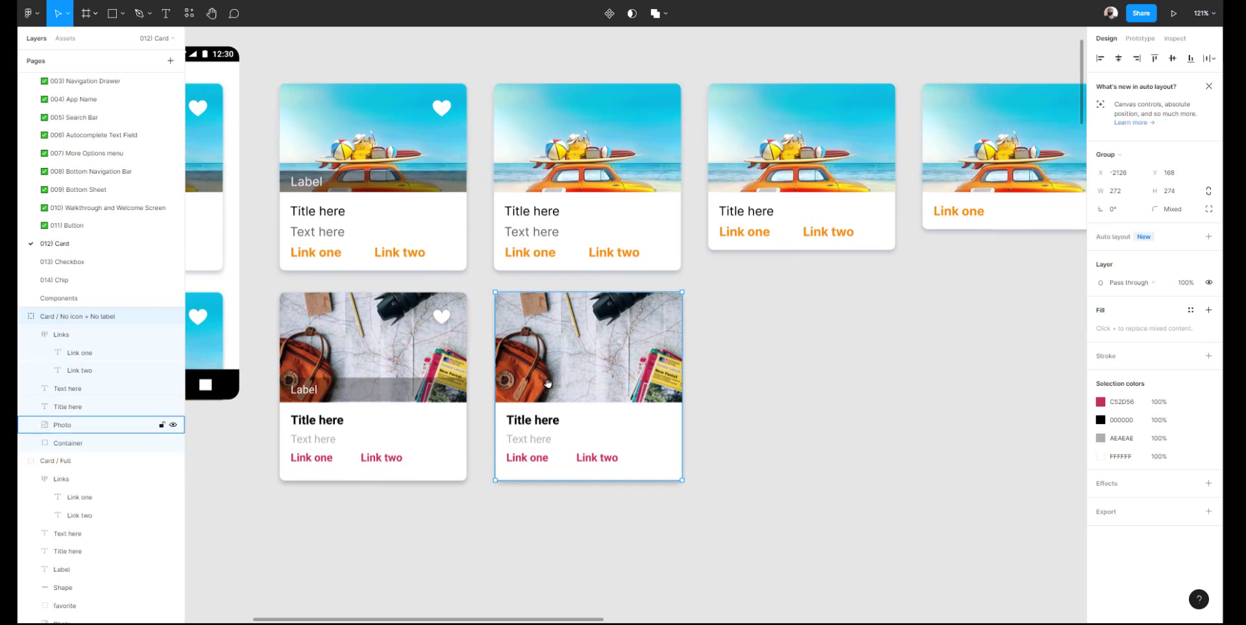
key(ctrl+v)
drag(555, 384, 771, 371)
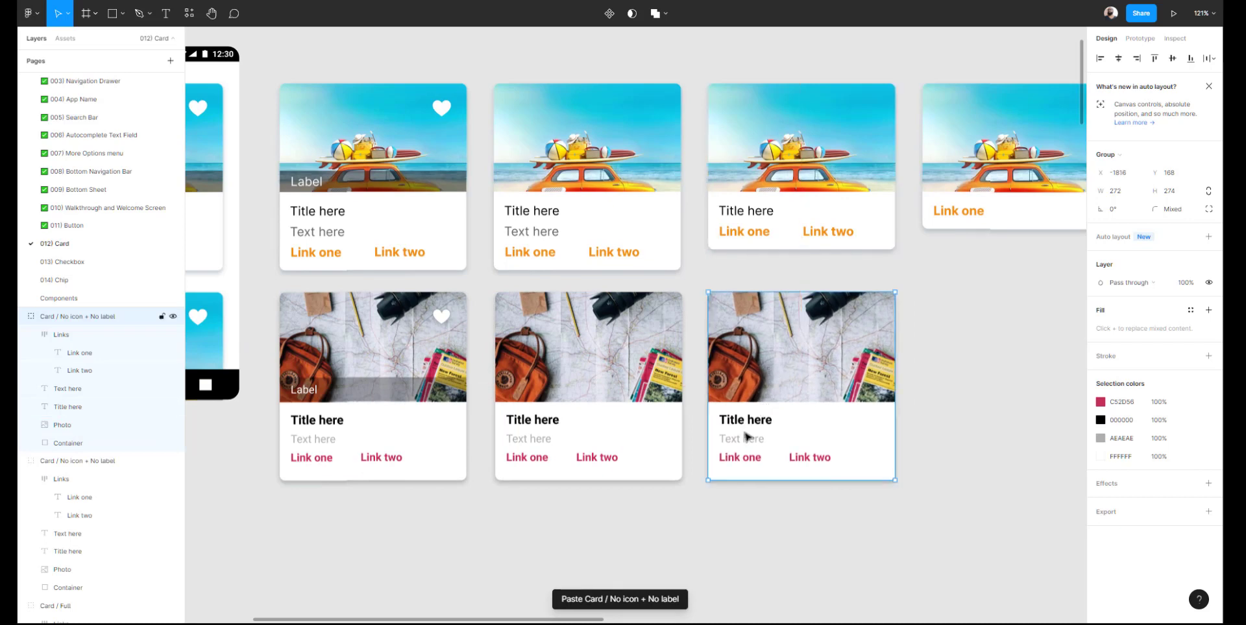
Delete the copy's 'Text here' line and nudge its links up toward the title
double_click(741, 442)
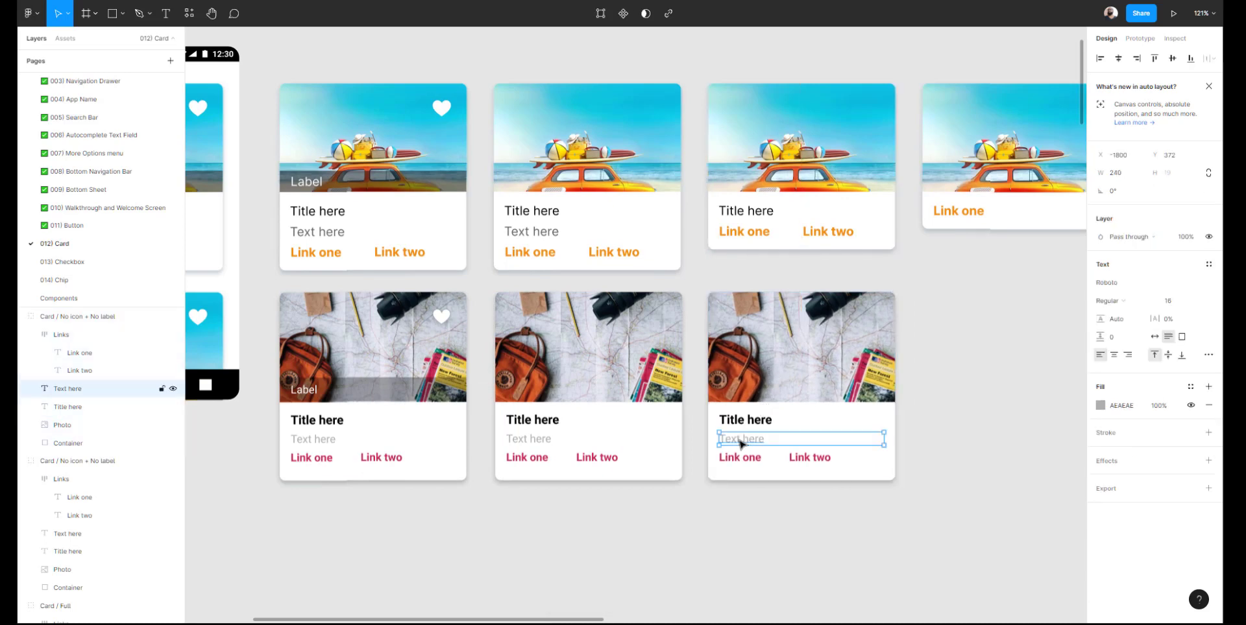
key(Delete)
click(739, 460)
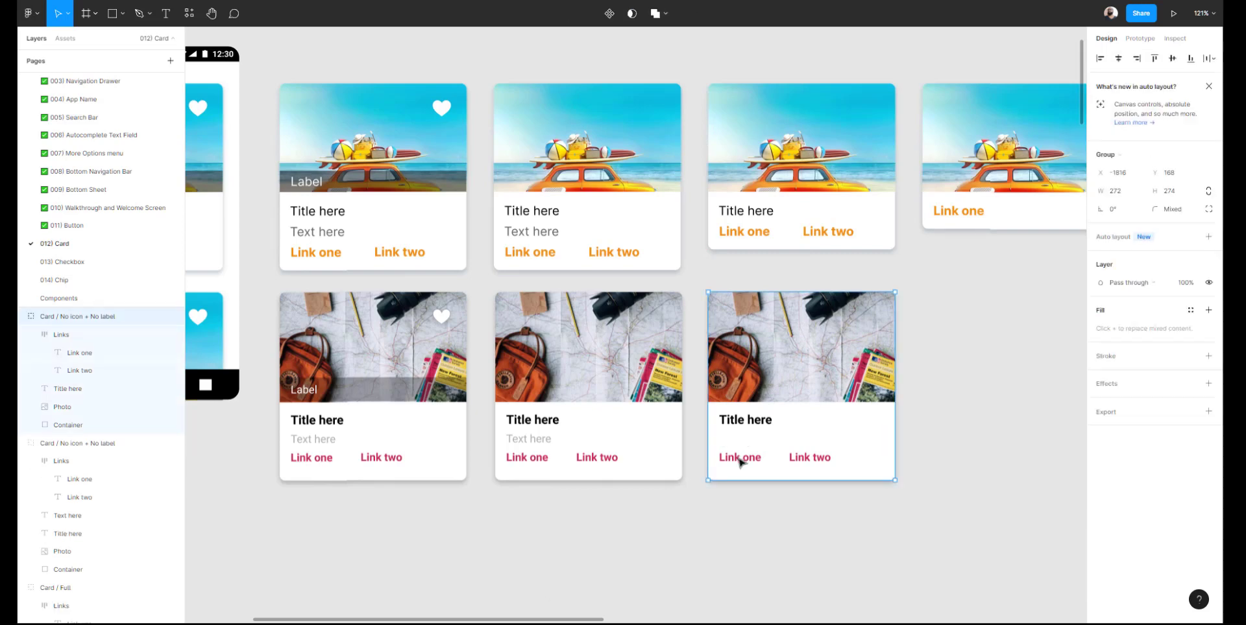
key(alt)
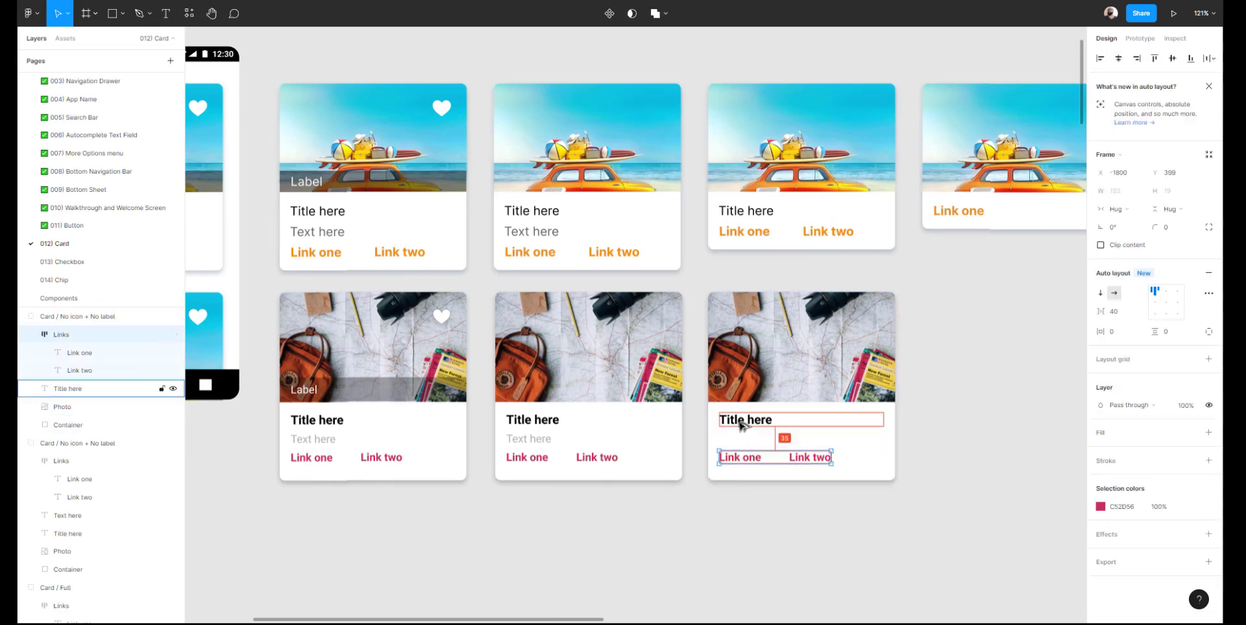
key(Up)
key(Up)
key(Up)
key(Up)
key(Up)
key(Up)
key(Up)
key(Up)
key(Up)
key(Up)
key(Up)
key(Up)
key(Up)
key(Up)
key(Up)
key(Up)
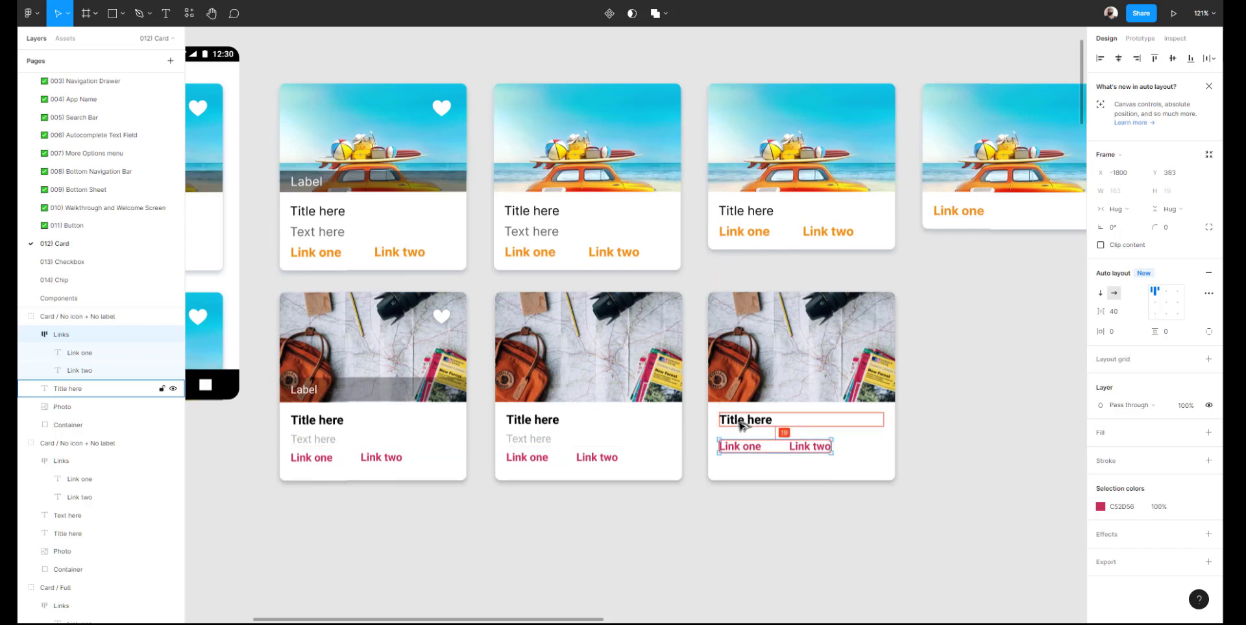
click(519, 462)
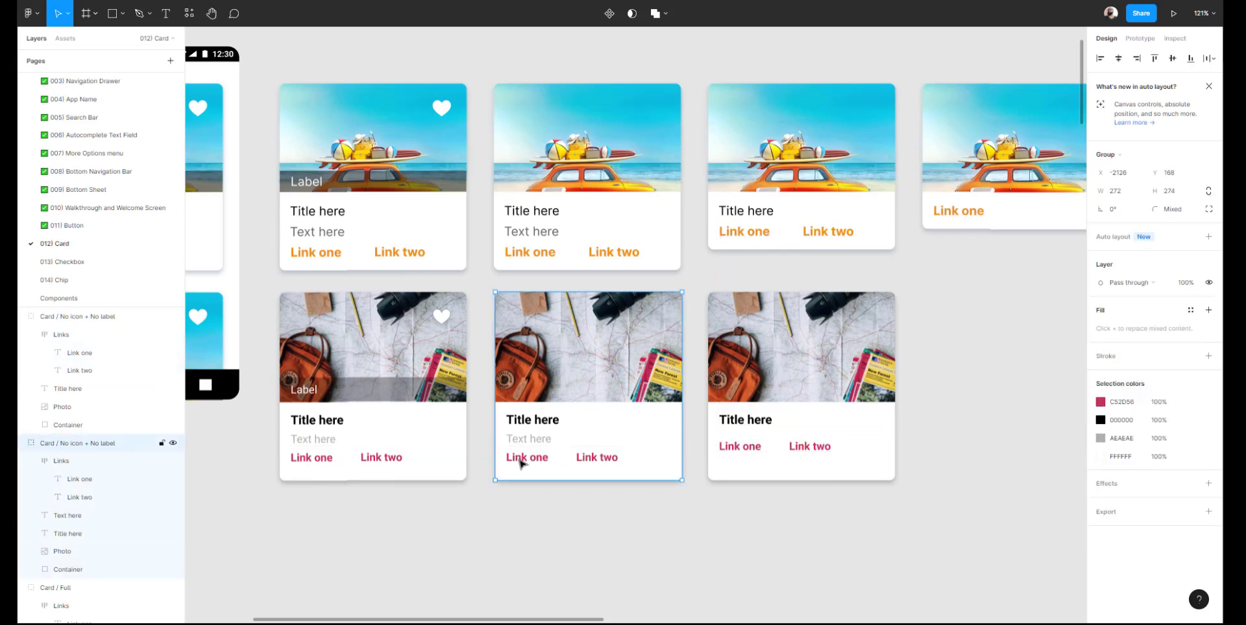
click(519, 462)
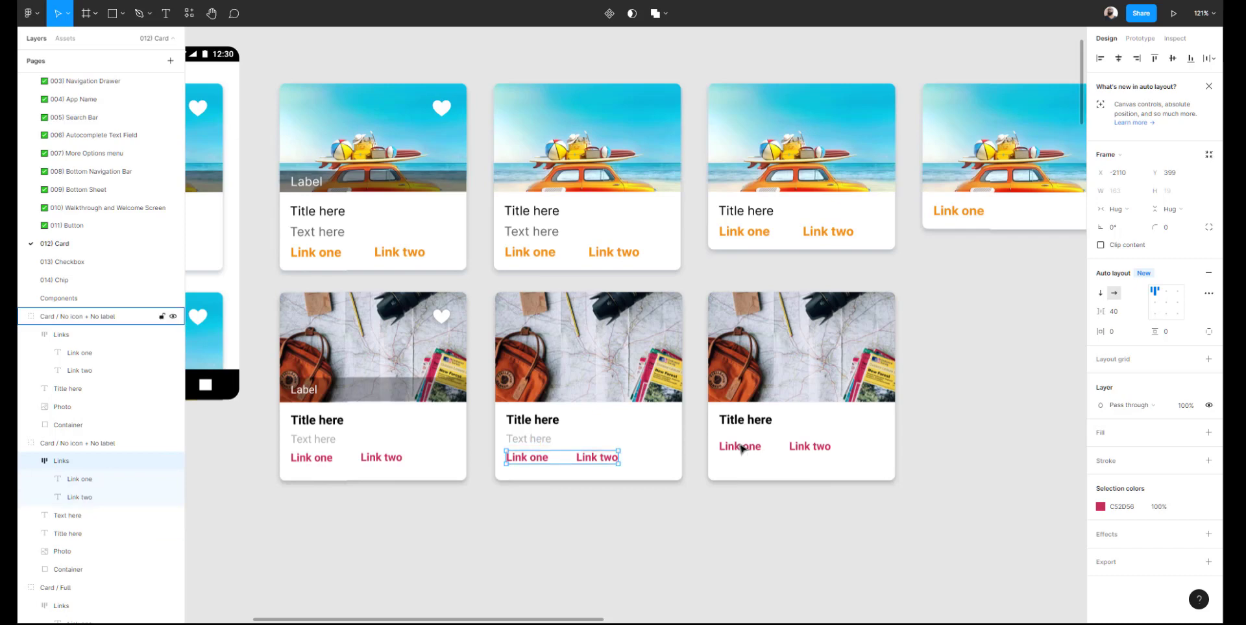
click(739, 448)
click(740, 448)
key(alt)
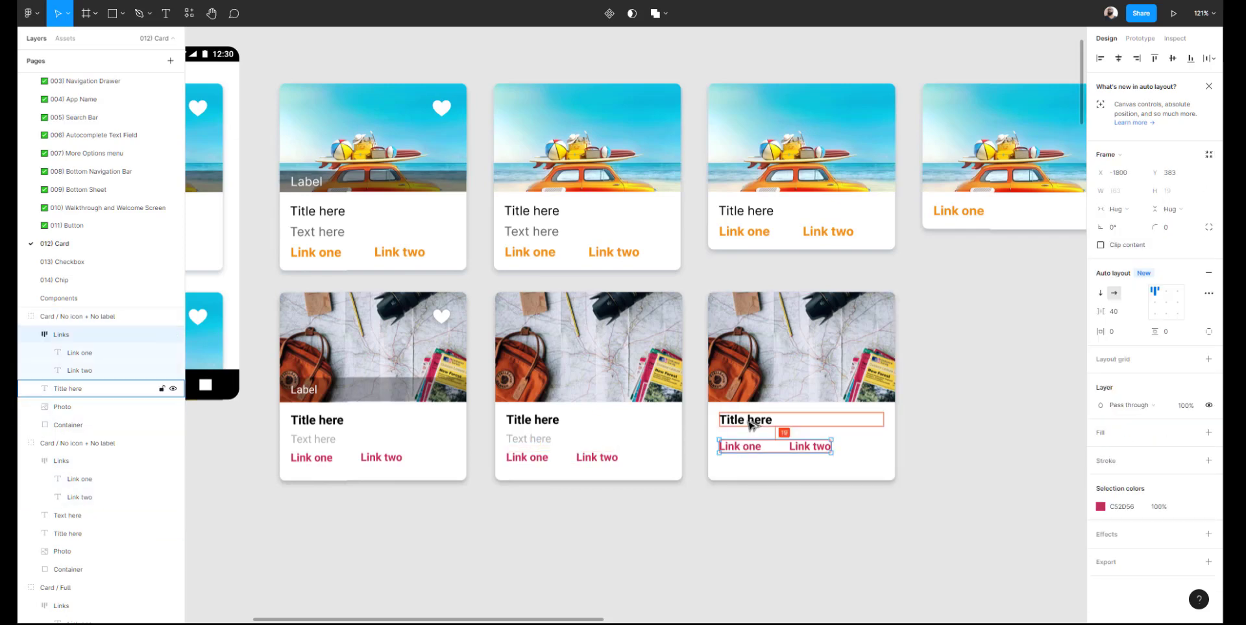
key(Up)
key(Up)
key(Up)
key(Up)
key(Up)
key(Up)
key(Up)
key(Up)
key(Up)
key(Up)
key(Up)
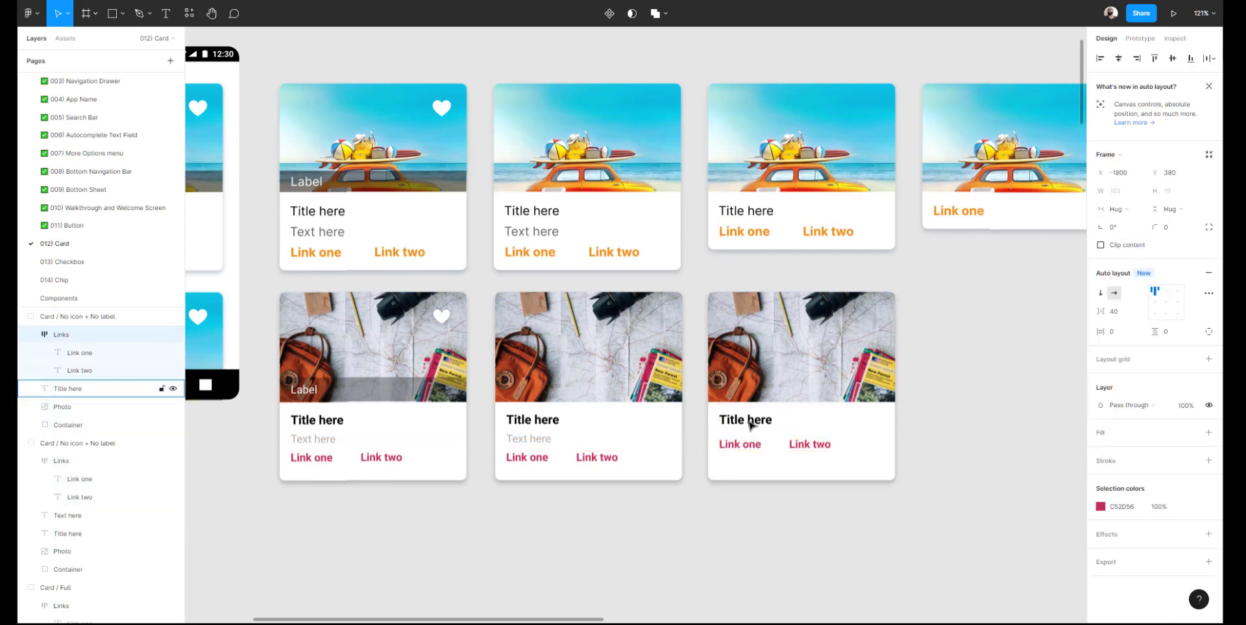
Shorten the copy's white Container background to 247 px high
click(745, 469)
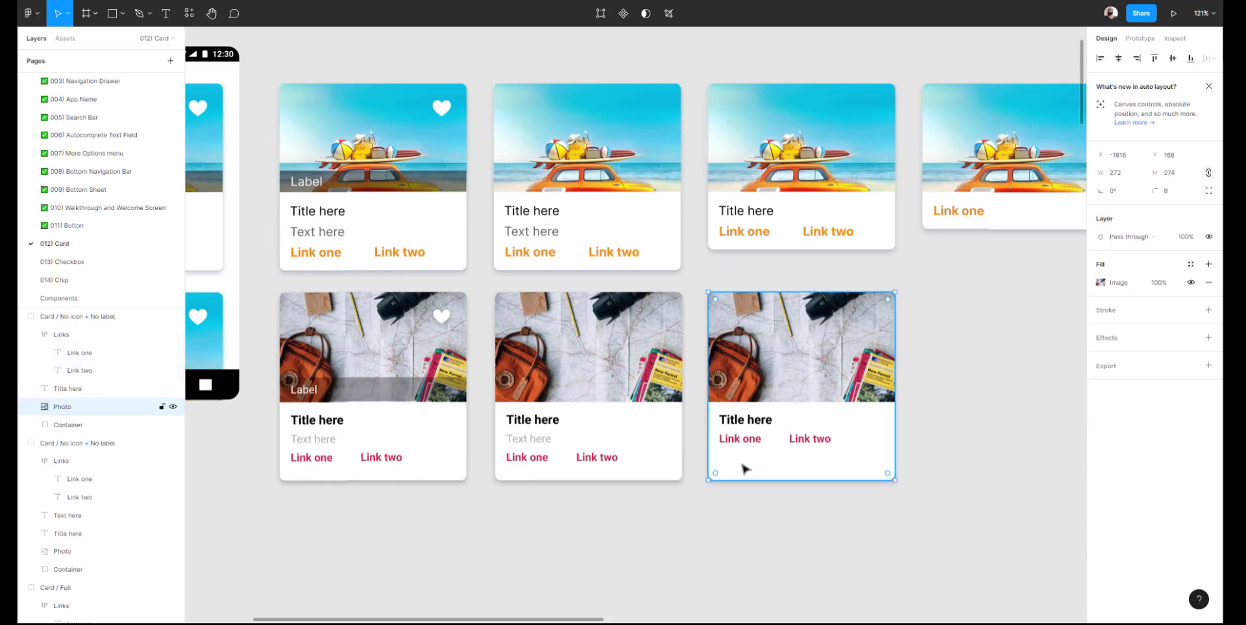
key(alt)
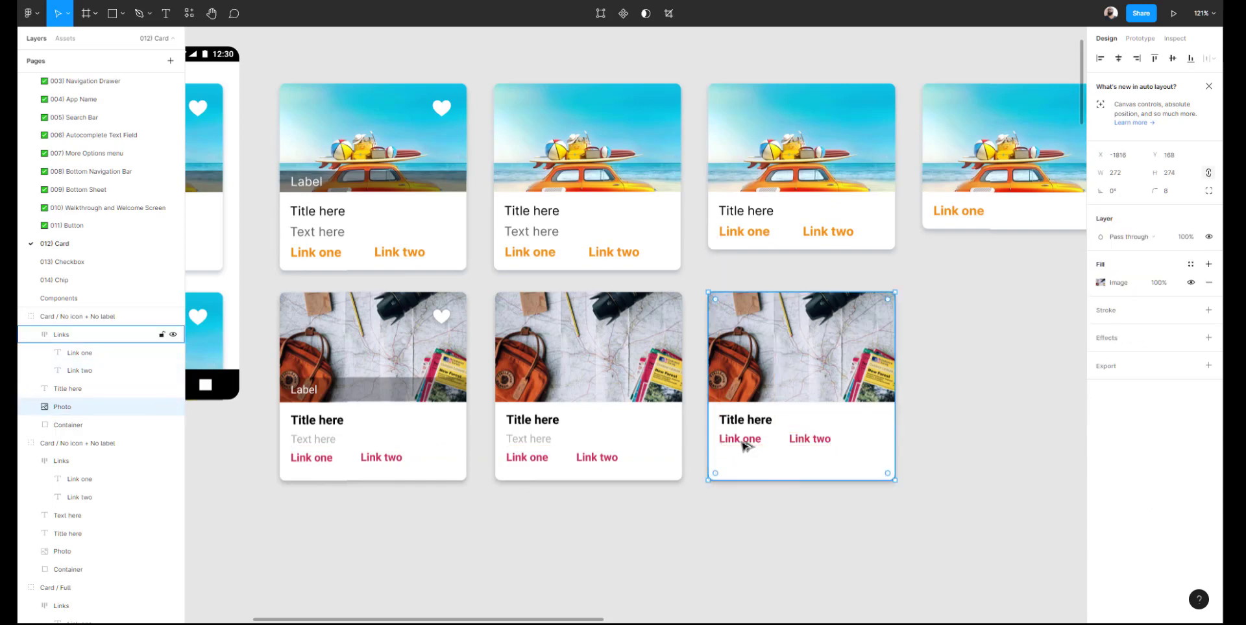
click(104, 426)
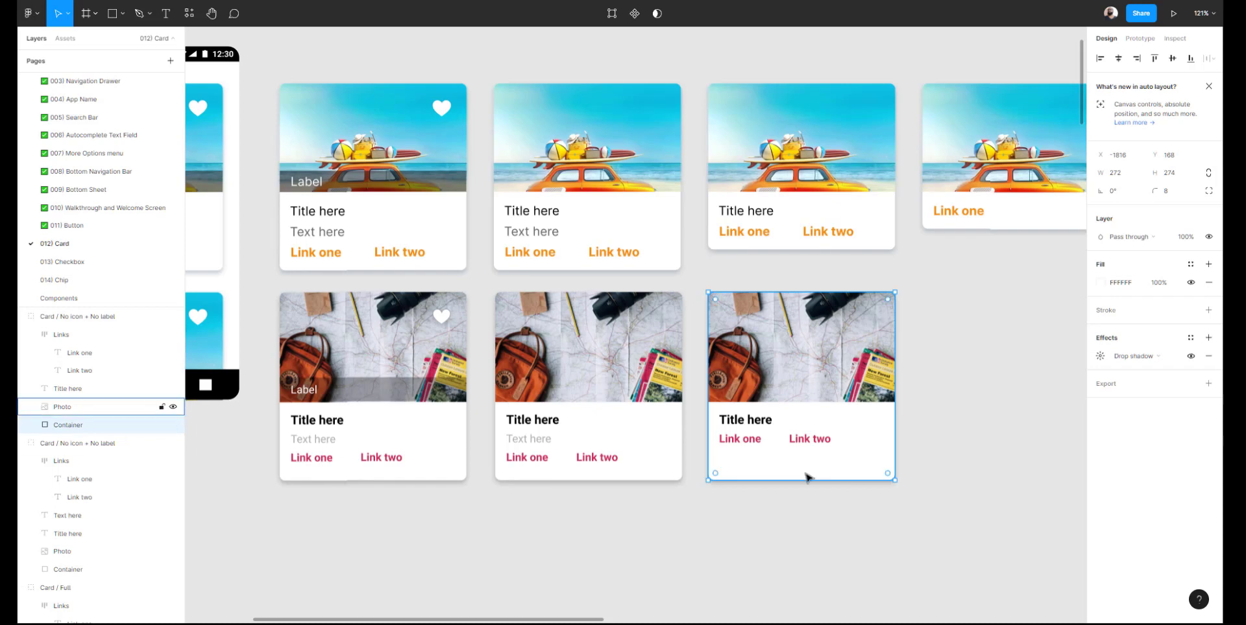
drag(755, 484, 767, 458)
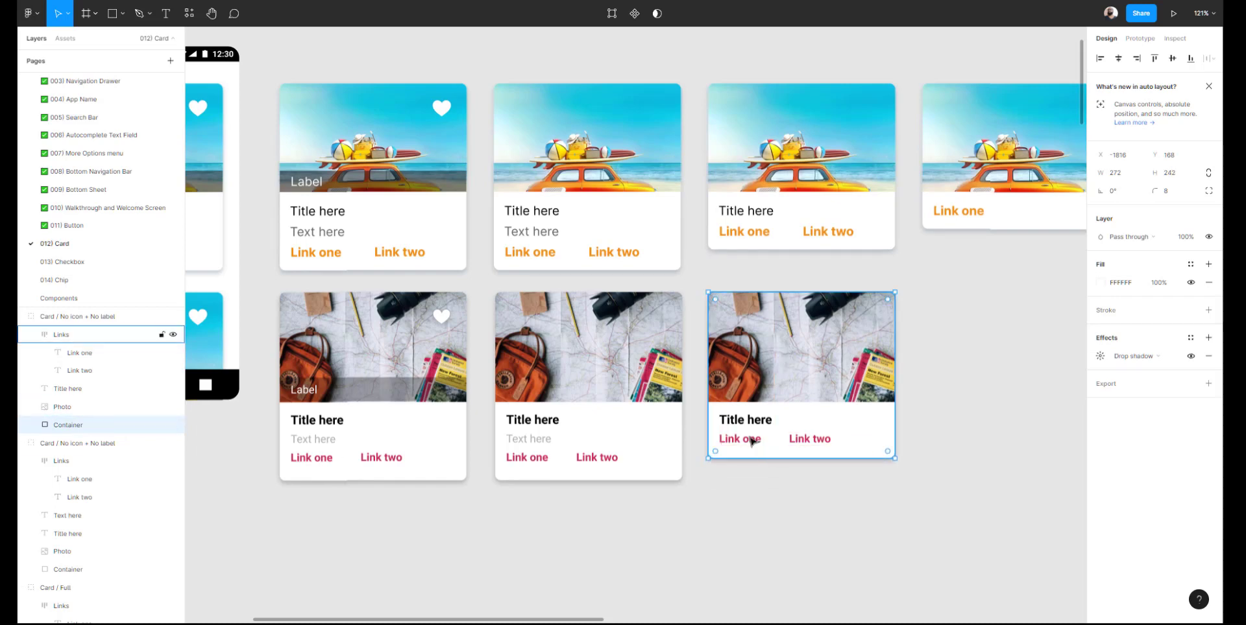
key(alt)
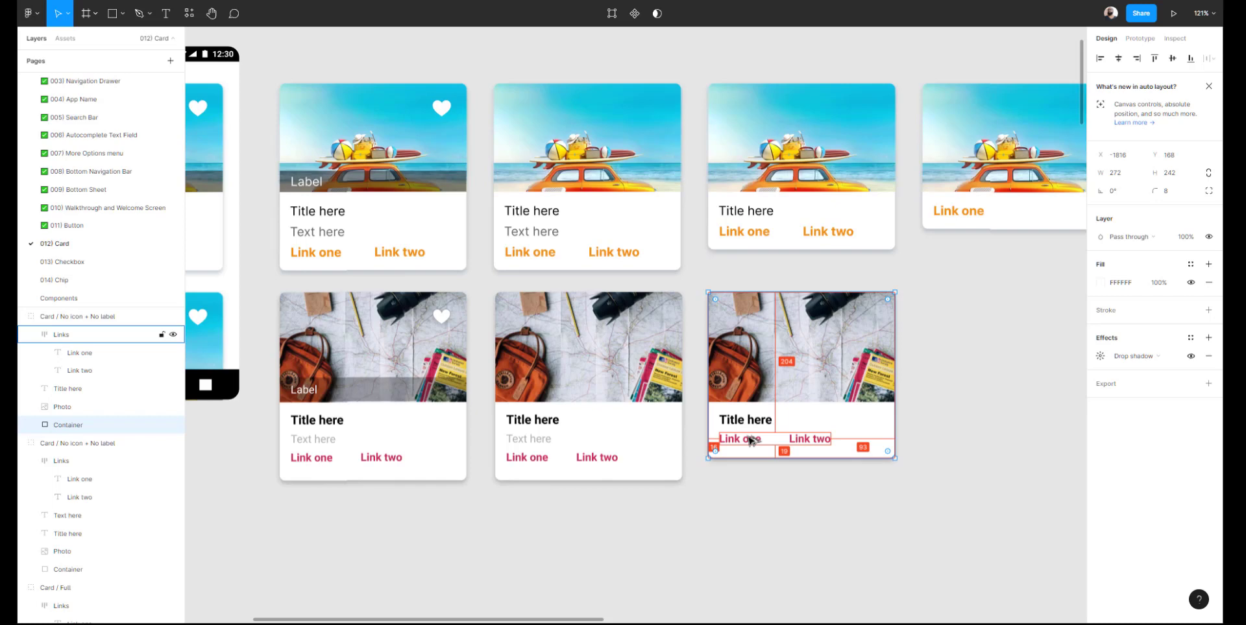
click(1180, 173)
key(Down)
key(Down)
key(Down)
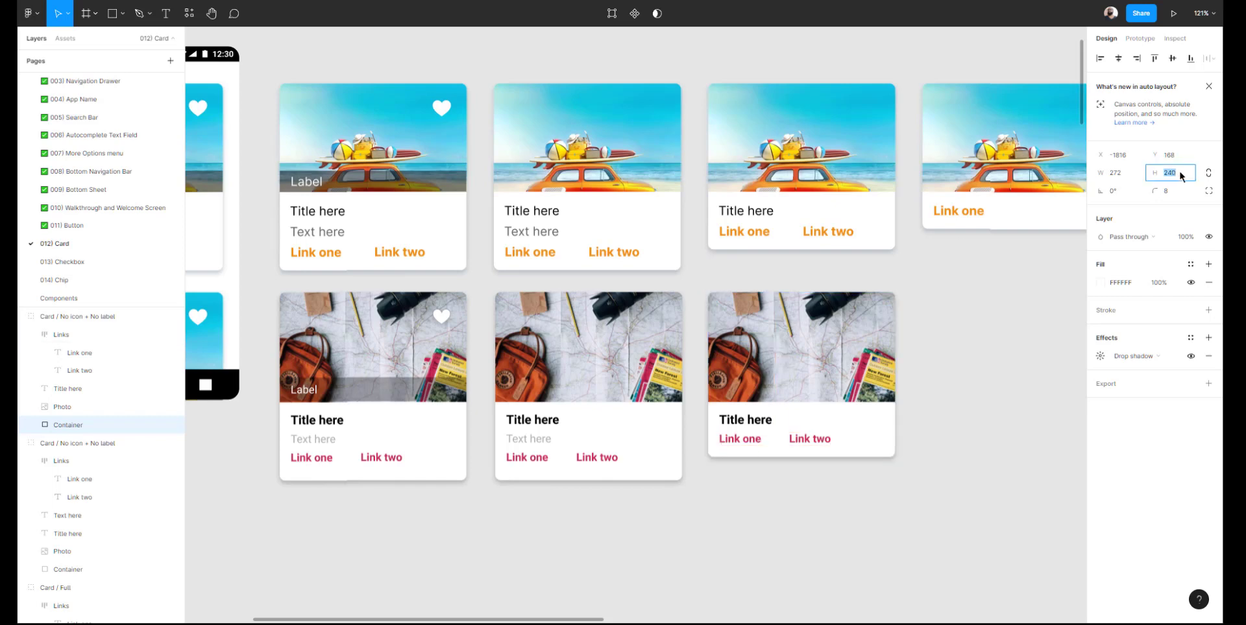
key(alt)
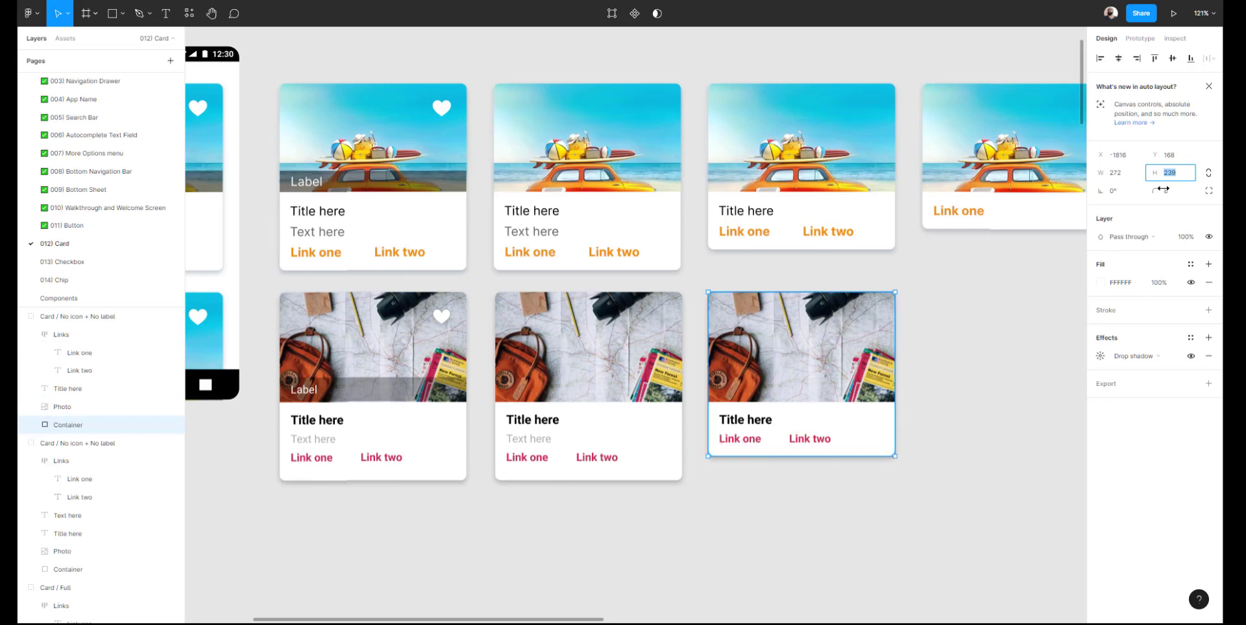
click(1185, 173)
key(Up)
key(Up)
key(Up)
key(Up)
key(Up)
key(Up)
key(Up)
key(Up)
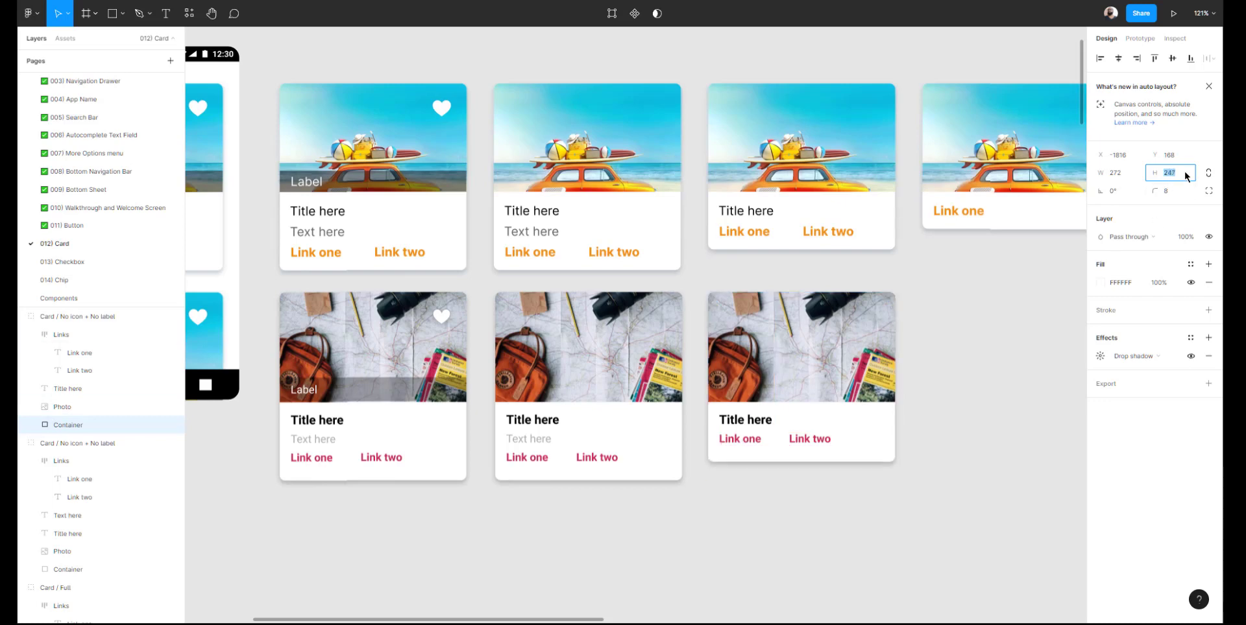
key(alt)
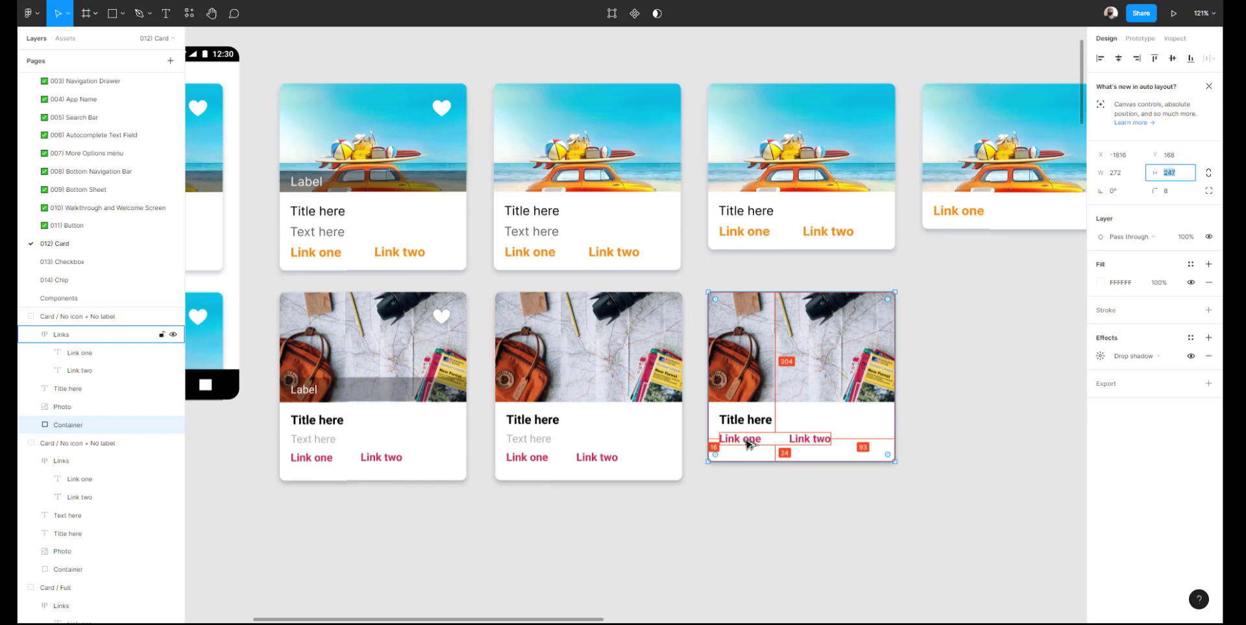
click(740, 502)
click(782, 337)
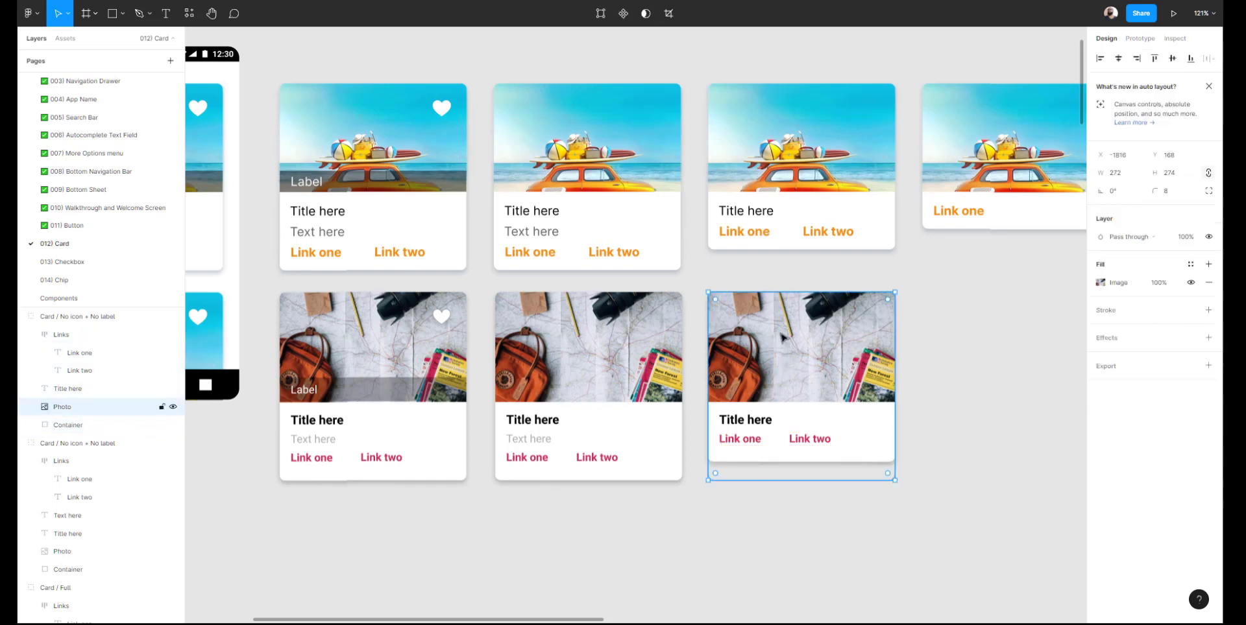
Select the new card's photo layer and try resizing it to 247 high, then undo
click(932, 509)
click(774, 380)
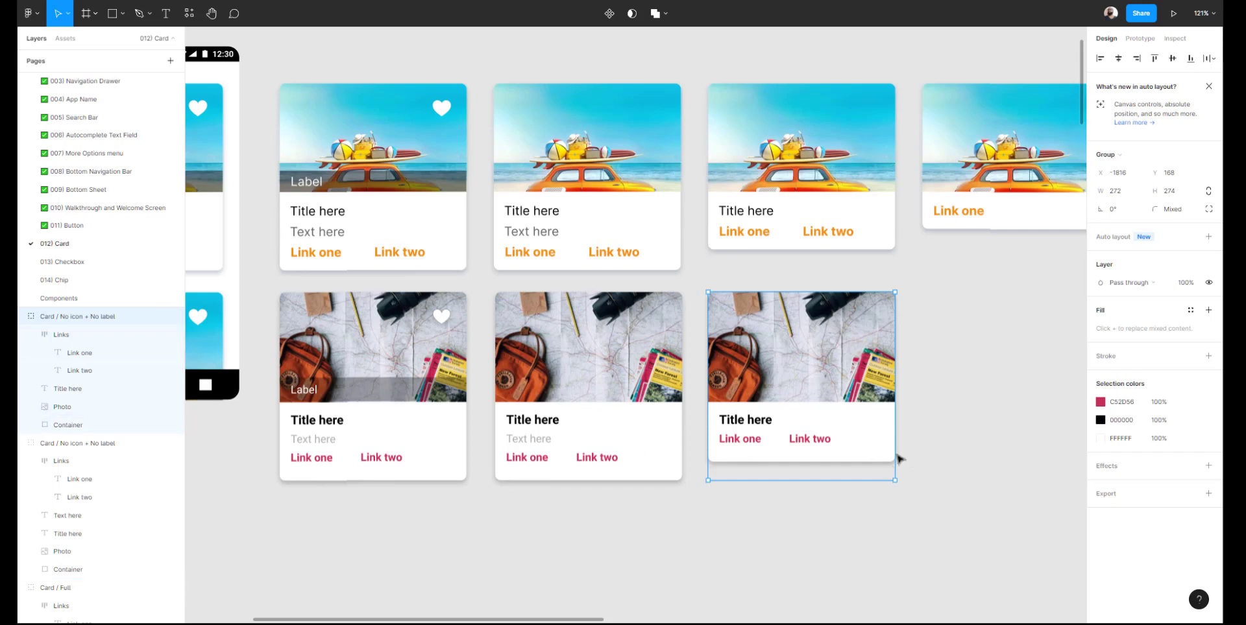
click(97, 406)
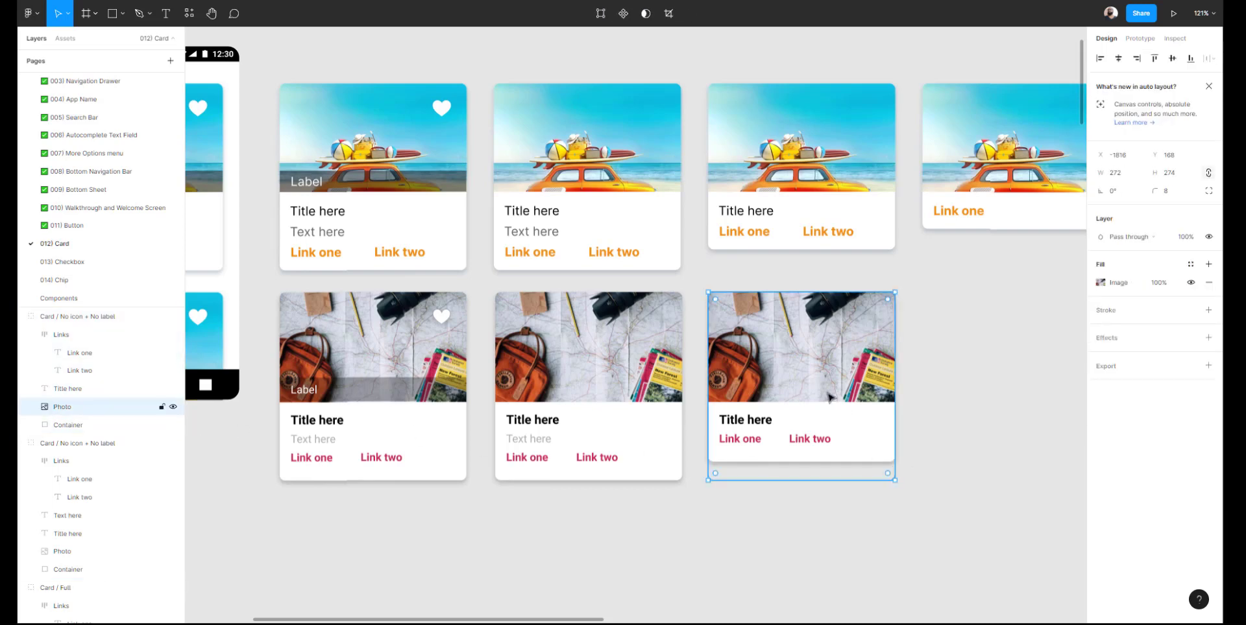
click(119, 426)
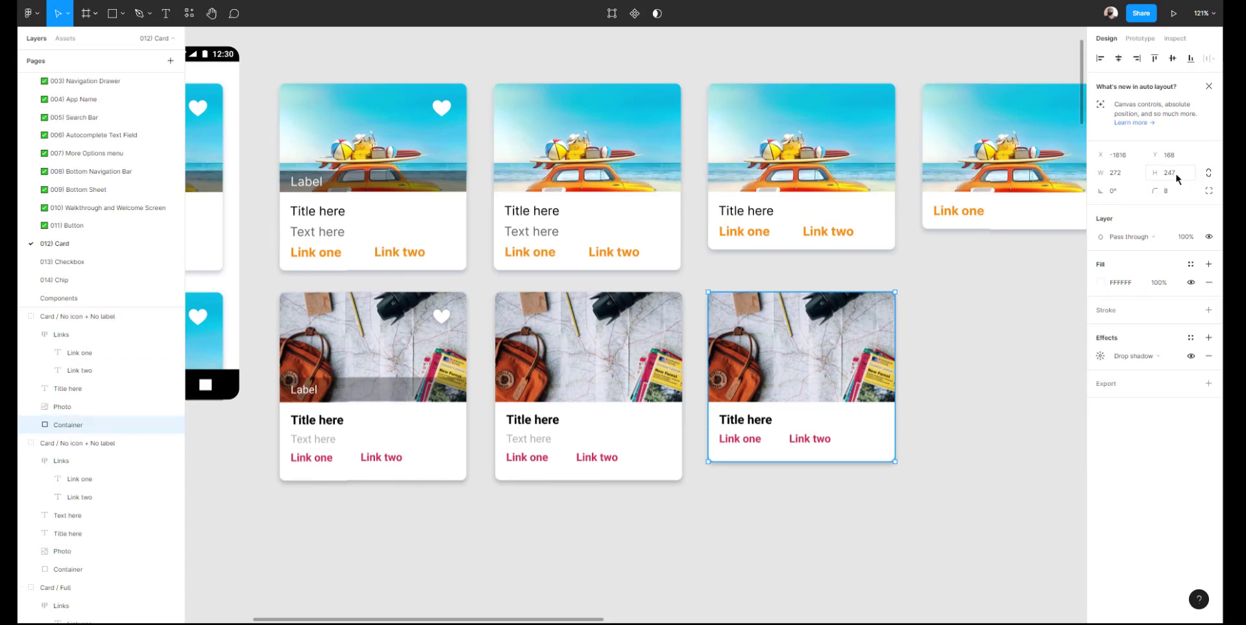
click(84, 409)
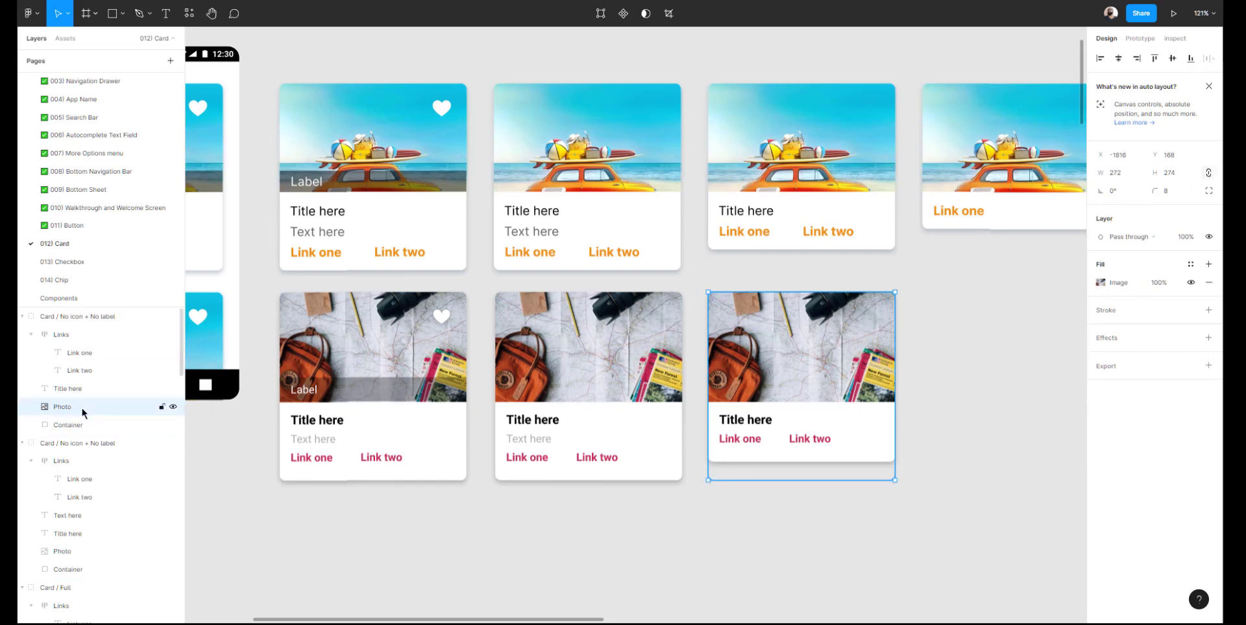
double_click(811, 365)
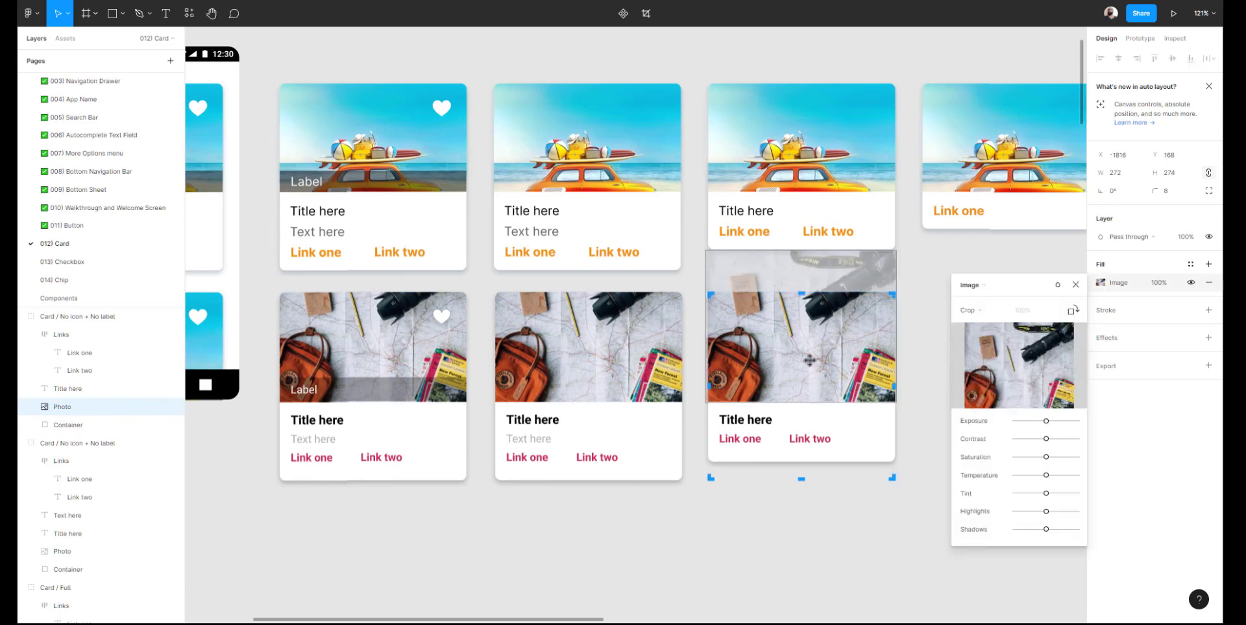
click(1171, 173)
key(Return)
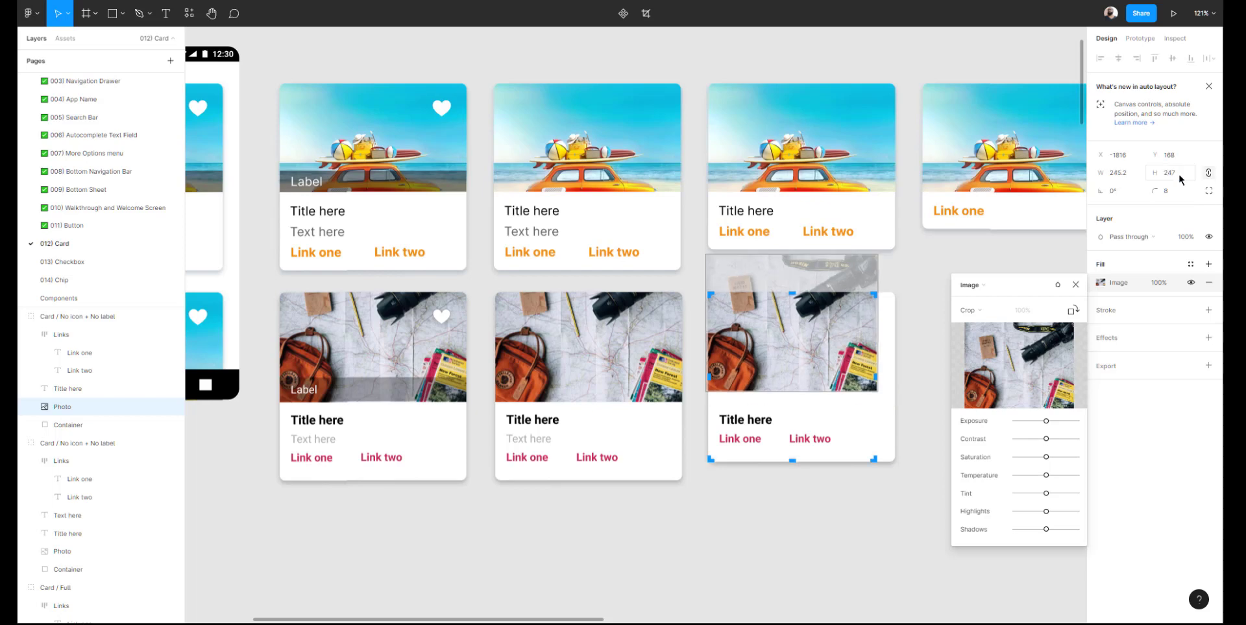
key(ctrl+z)
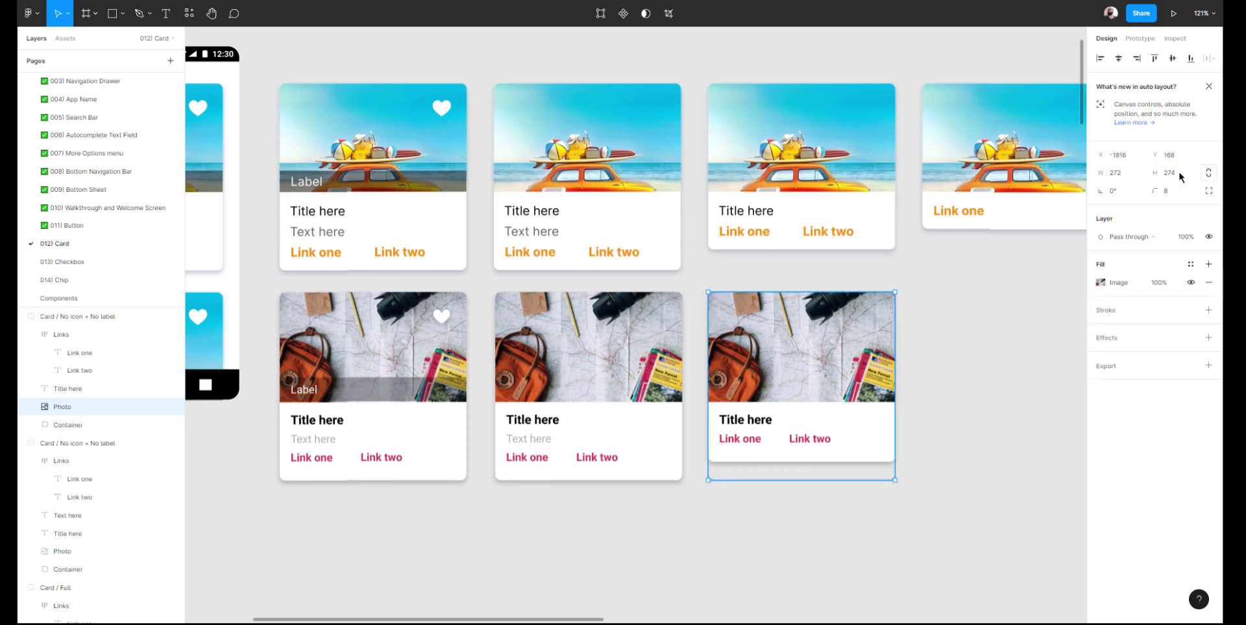
Crop the photo to 247 px tall so it ends at the card's bottom edge
double_click(821, 353)
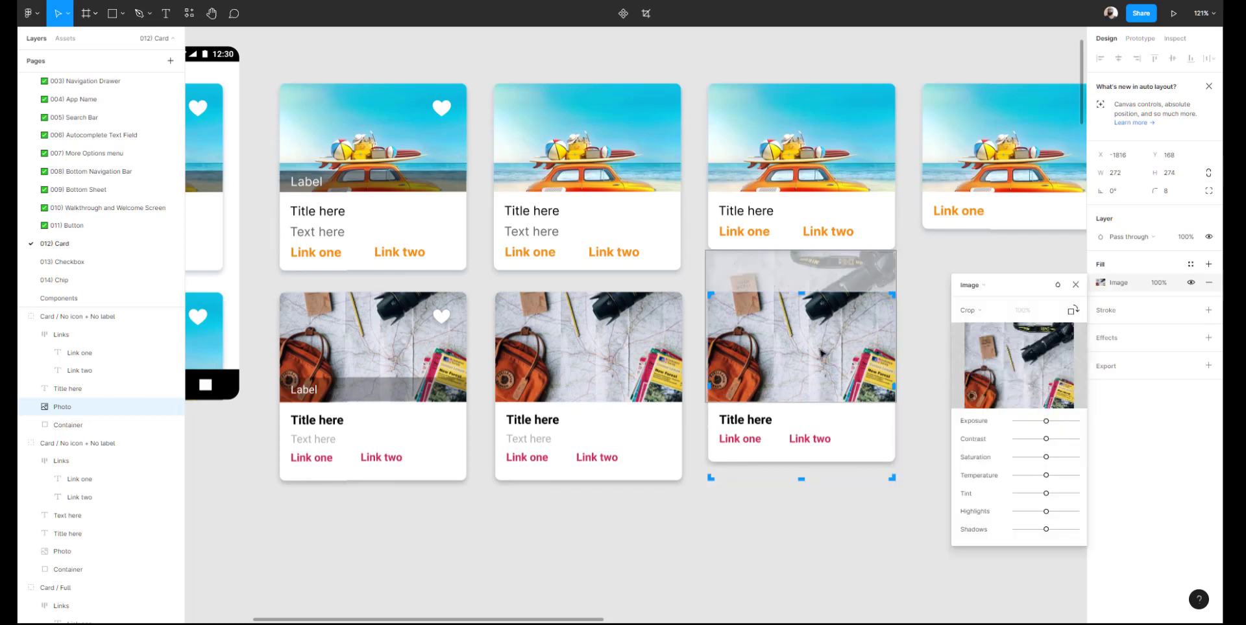
click(1175, 174)
text(247)
key(Return)
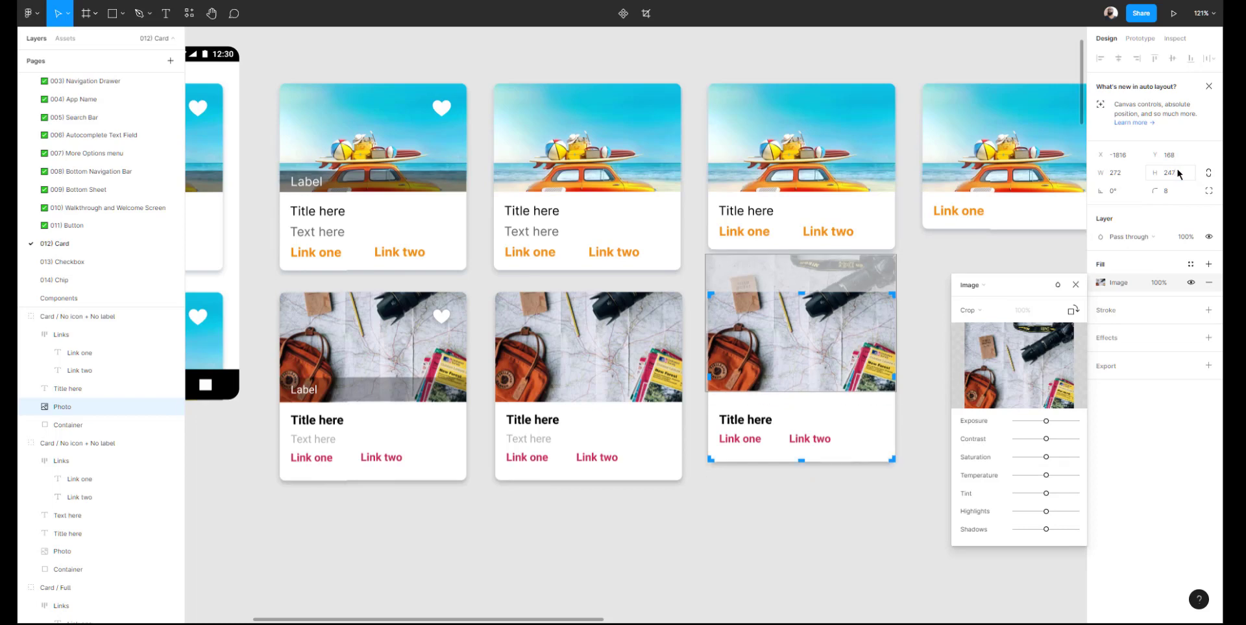
key(ctrl+z)
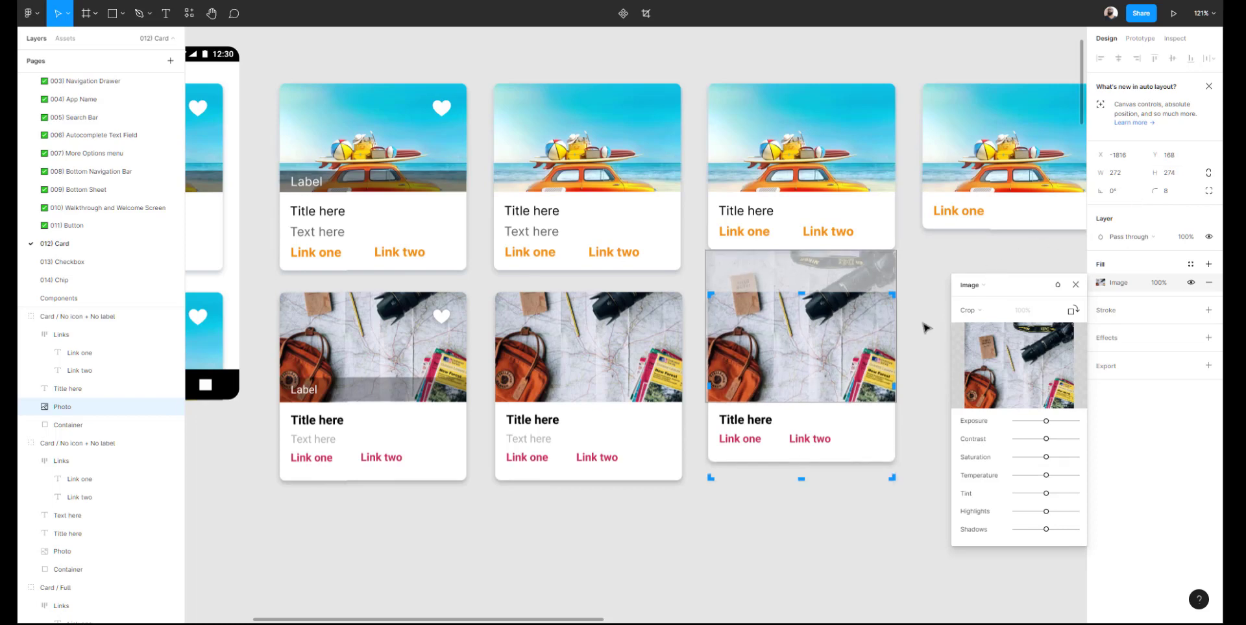
drag(801, 478, 802, 461)
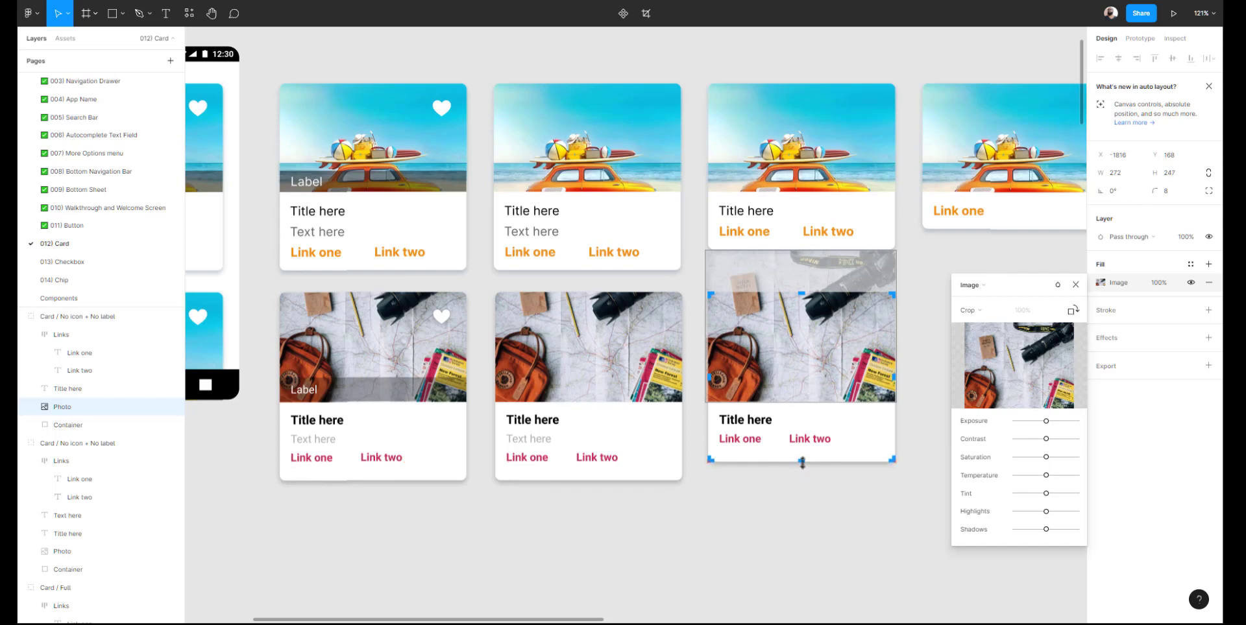
click(781, 505)
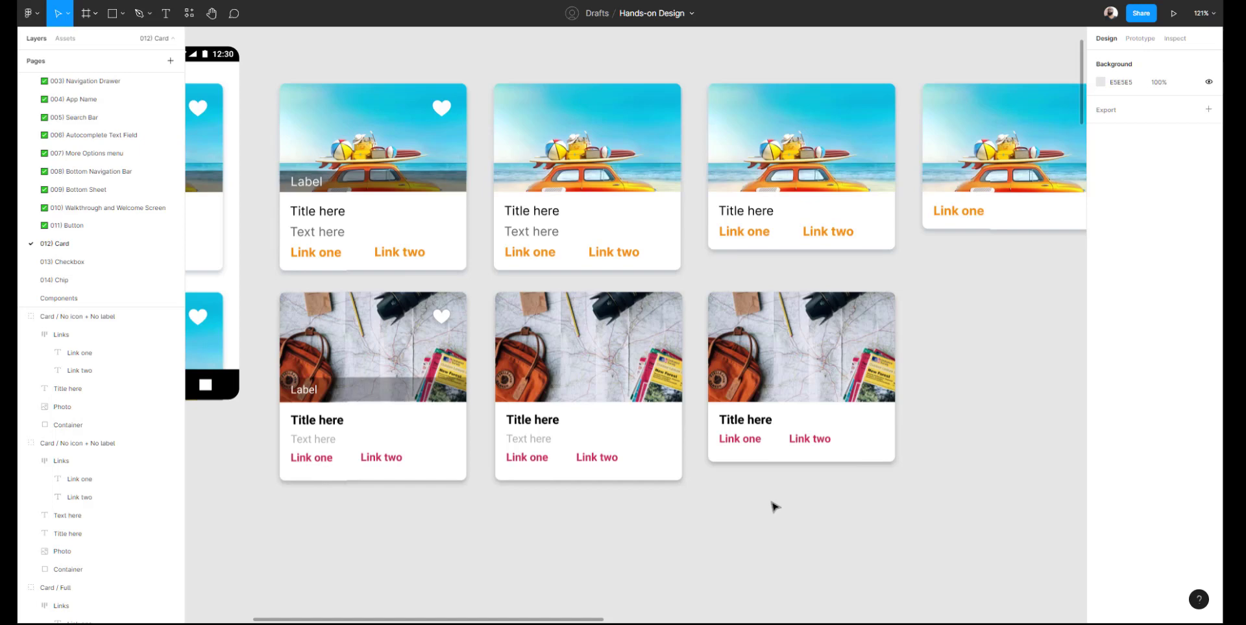
Compare the bottom-row cards and select the whole bottom-right card
click(587, 395)
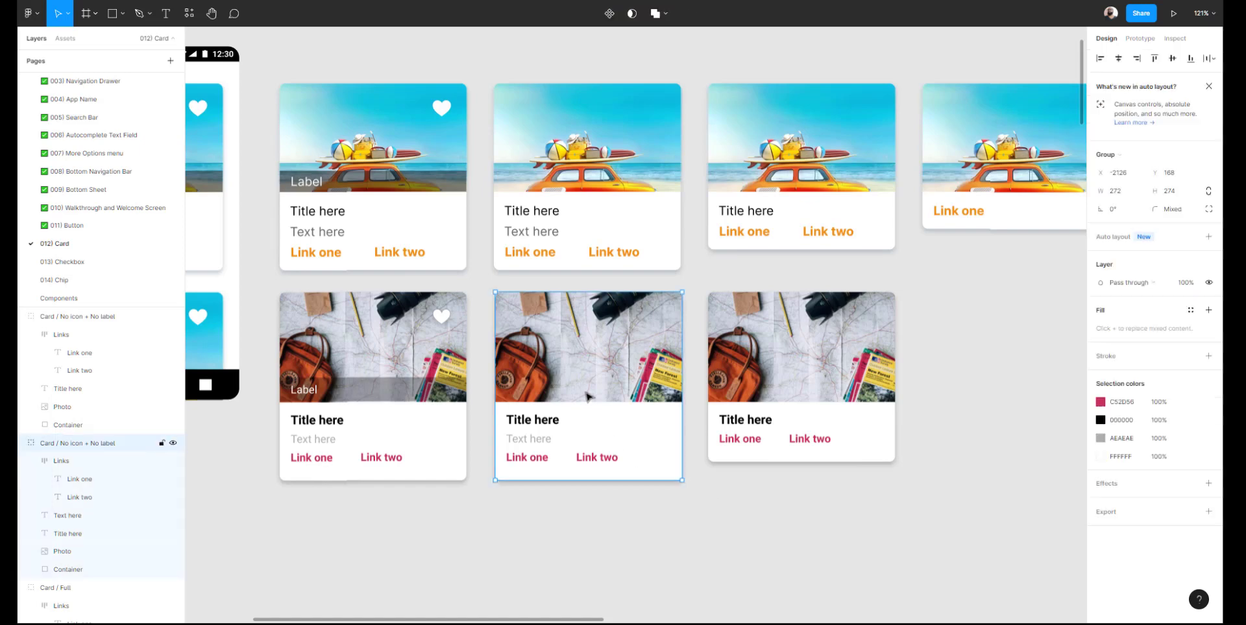
click(820, 505)
scroll(824, 385, right, 1)
scroll(825, 385, right, 5)
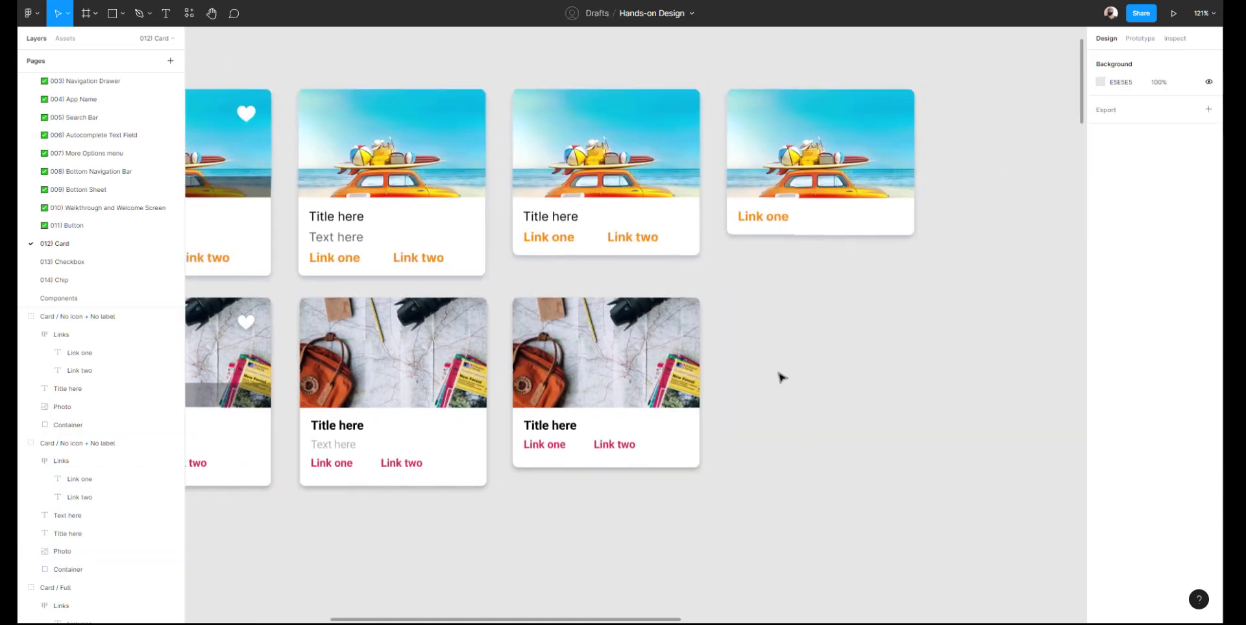
click(577, 345)
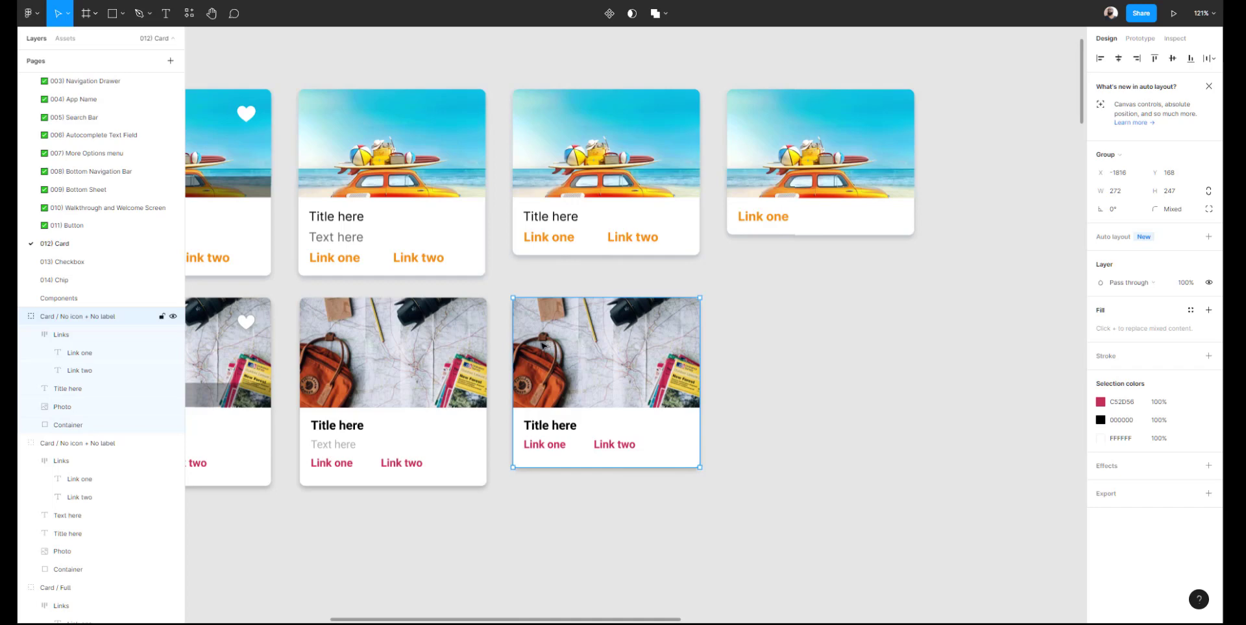
scroll(544, 345, left, 5)
click(545, 311)
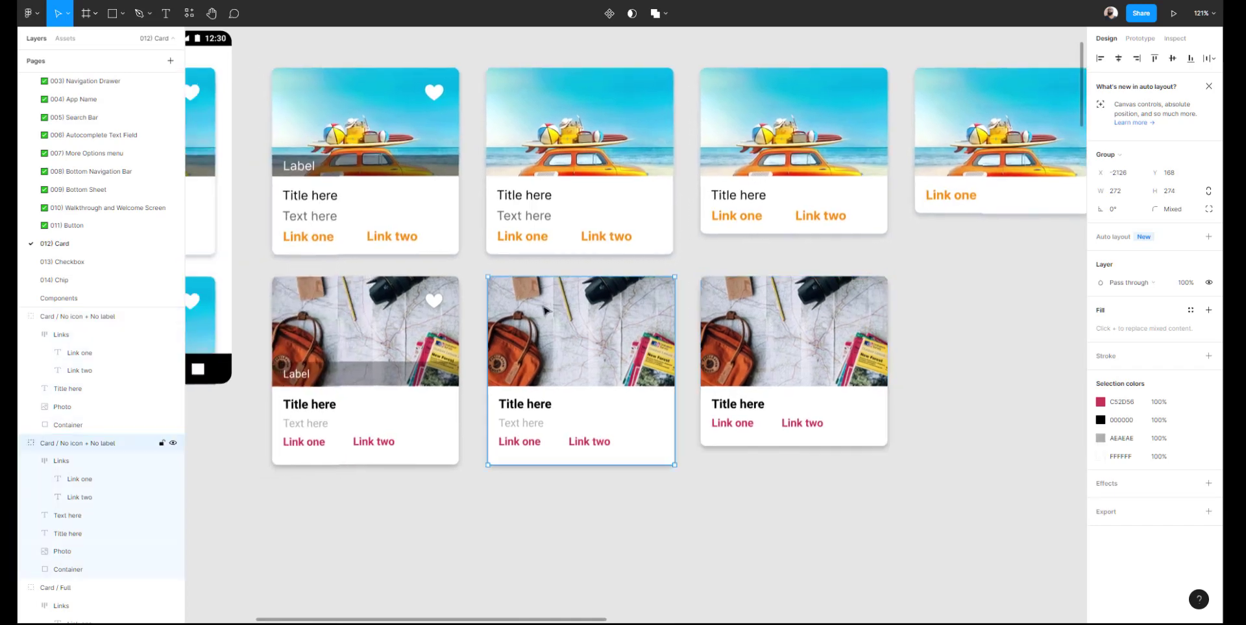
click(822, 323)
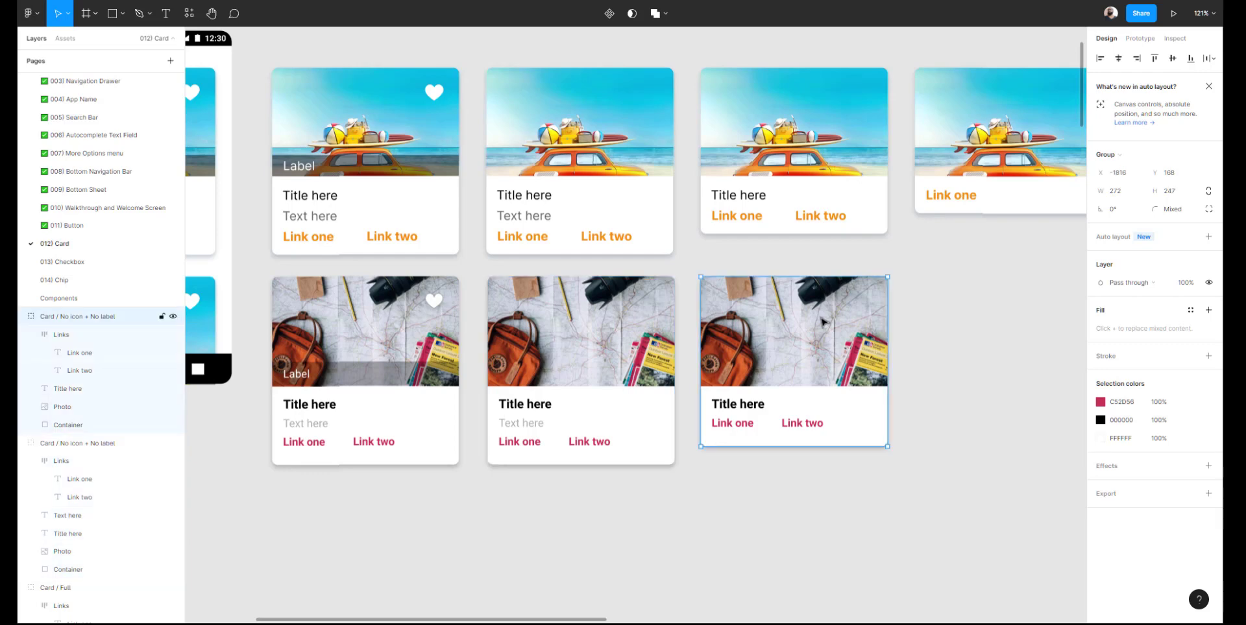
double_click(822, 322)
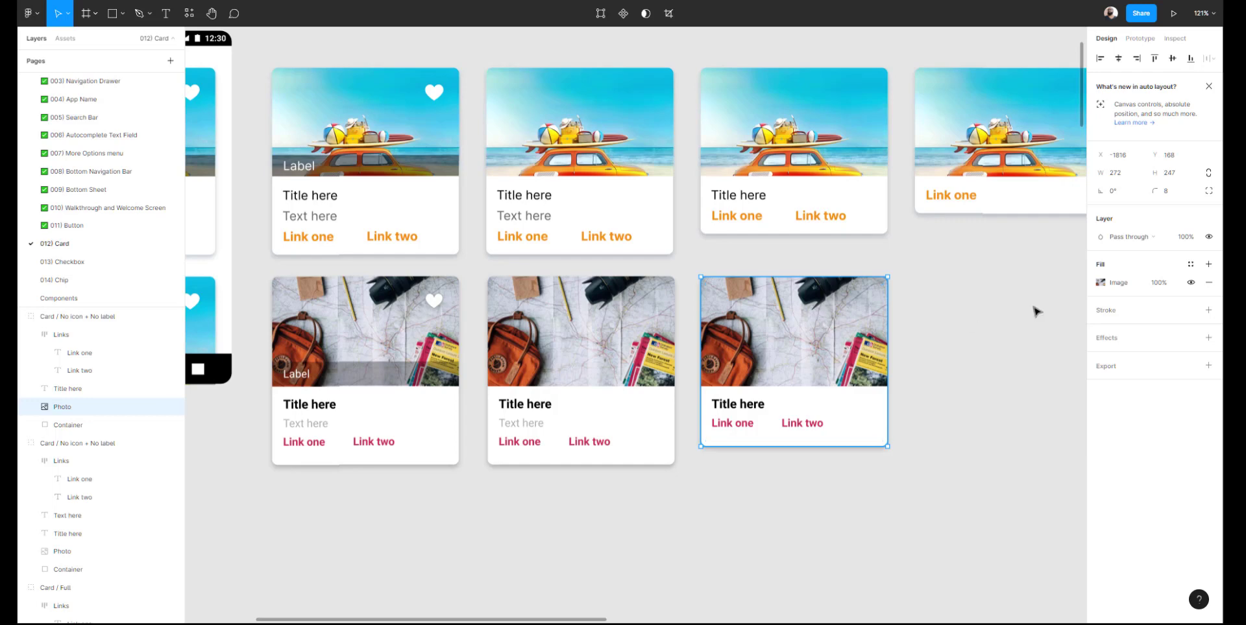
click(893, 312)
click(738, 325)
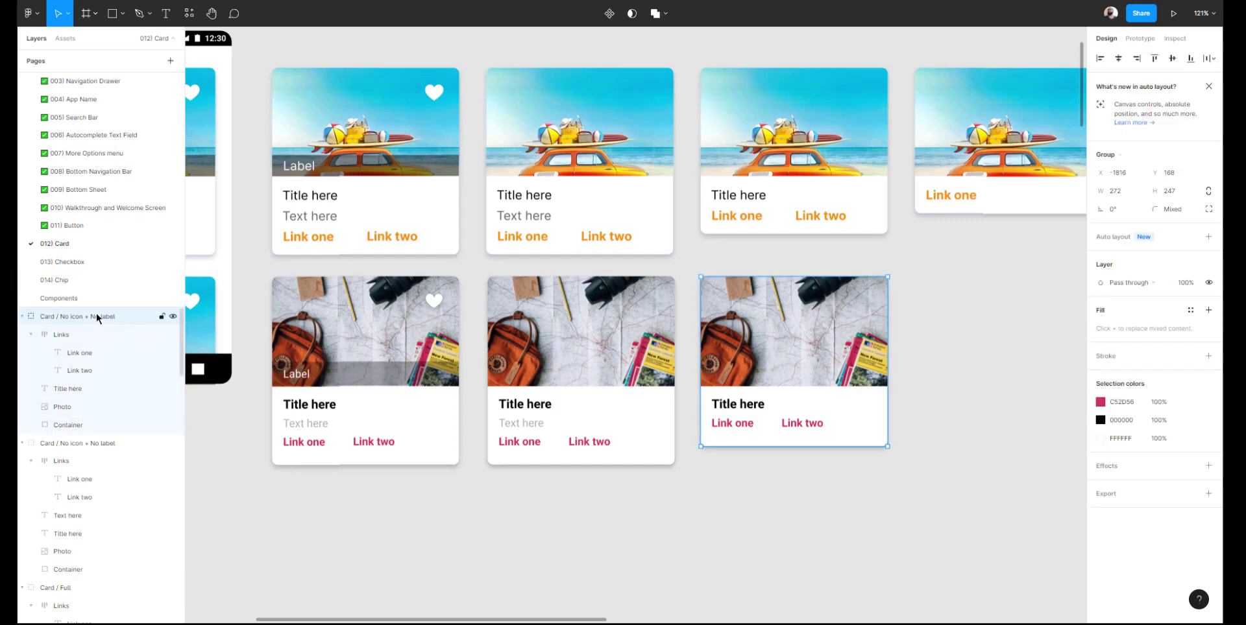
Append ' + No text' to the bottom-right card's layer name
double_click(112, 317)
click(119, 318)
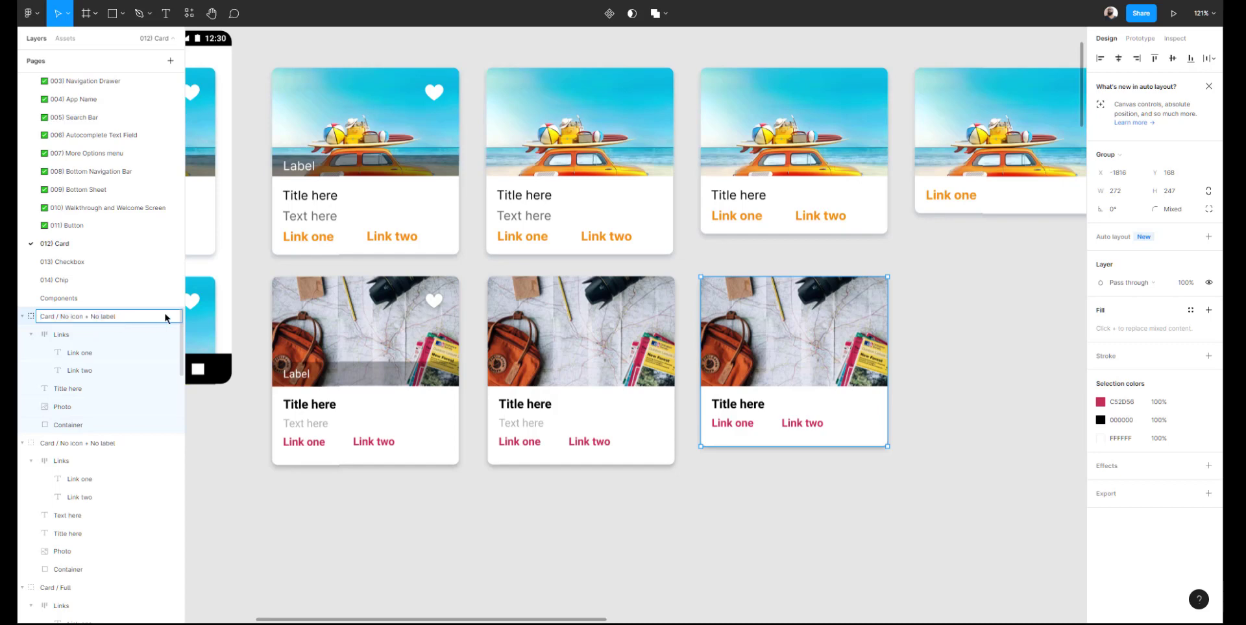
text(+ No text)
key(Return)
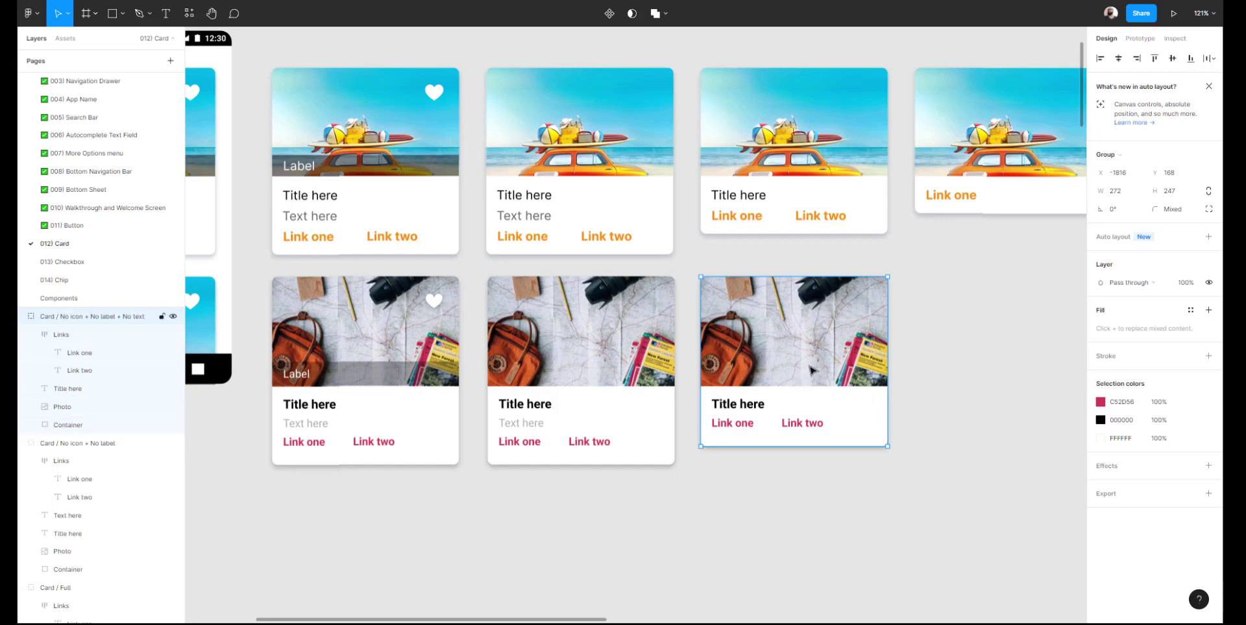
click(899, 296)
Duplicate the card to the end of the bottom row
scroll(617, 340, right, 3)
scroll(617, 339, up, 1)
mouse_move(476, 352)
mouse_down()
mouse_move(454, 358)
mouse_move(690, 353)
mouse_move(656, 356)
mouse_up()
key(ctrl+z)
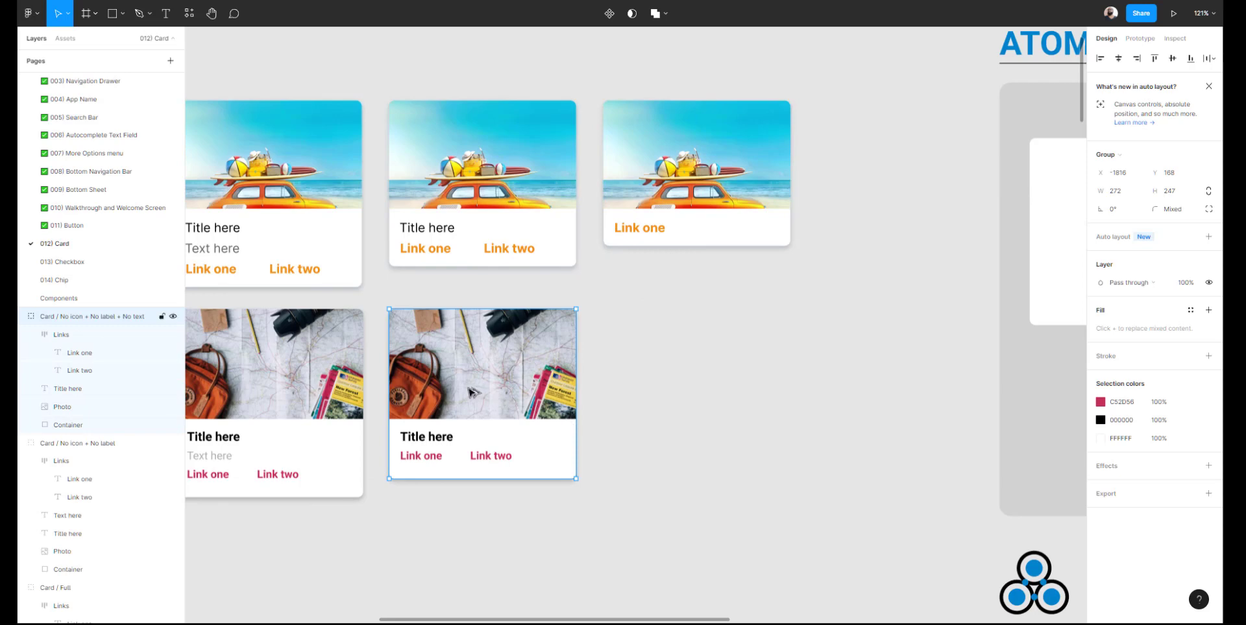
drag(474, 393, 692, 384)
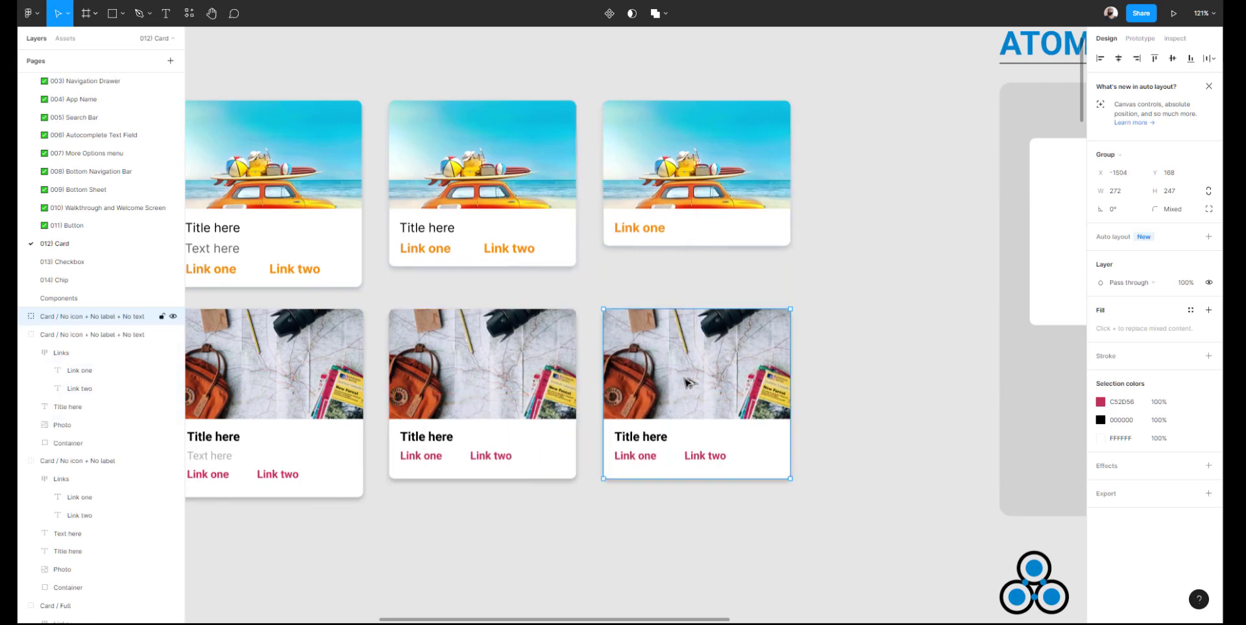
Delete the 'Title here' text from the new copy, keeping its two links
double_click(640, 440)
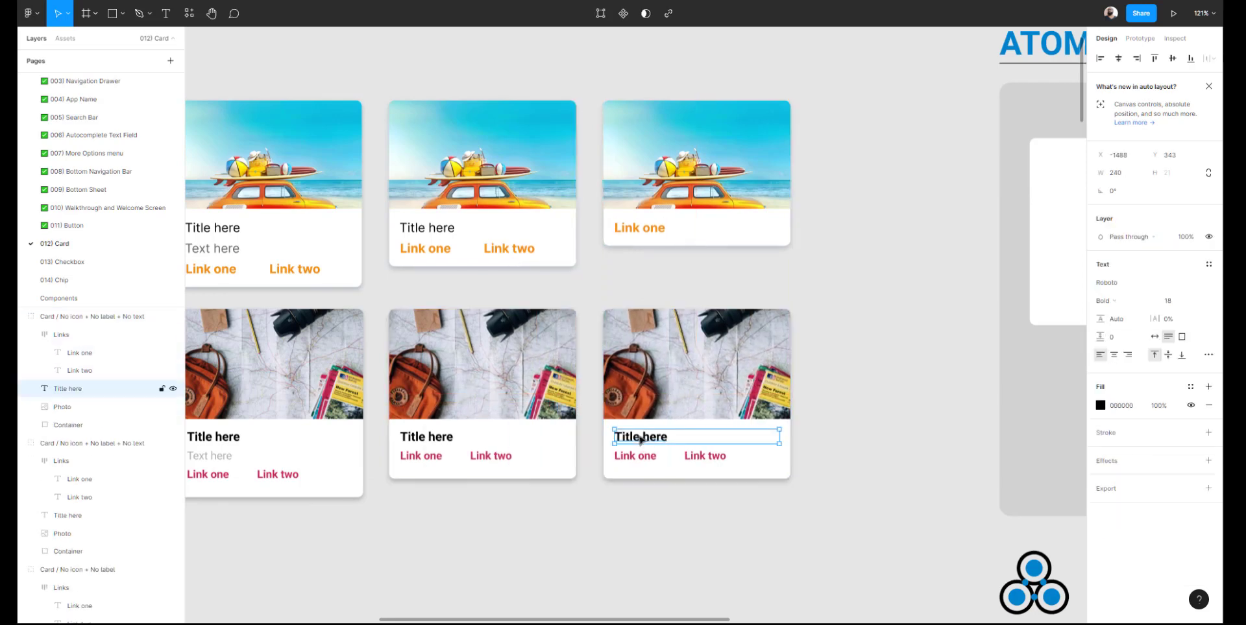
key(Delete)
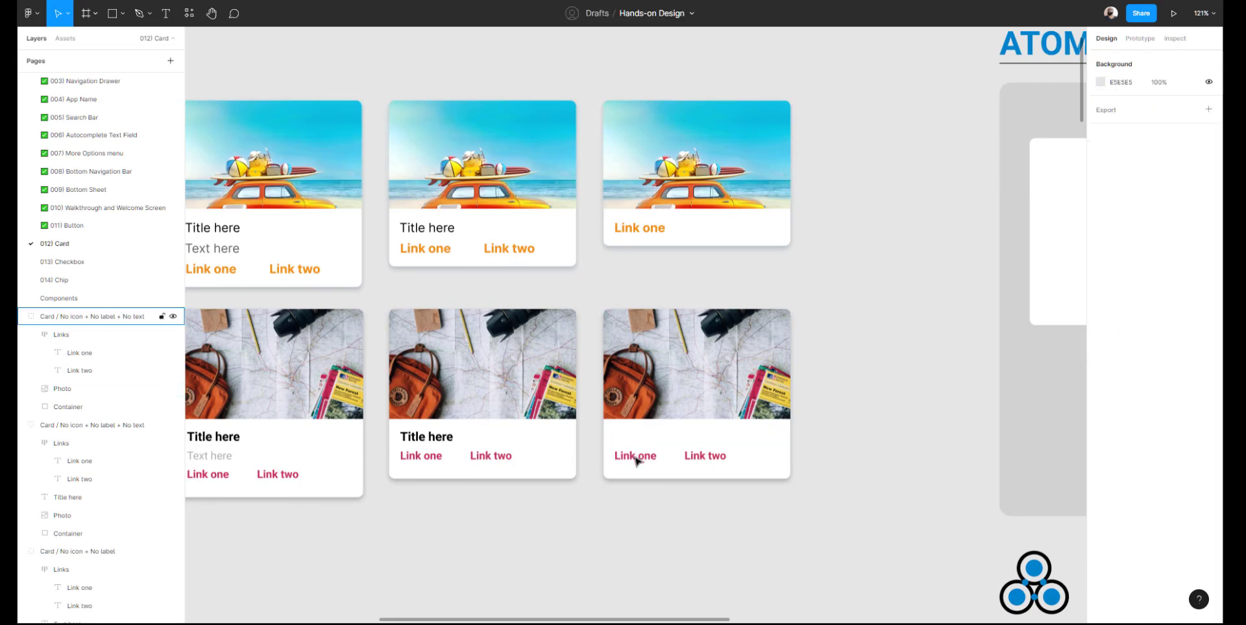
double_click(637, 459)
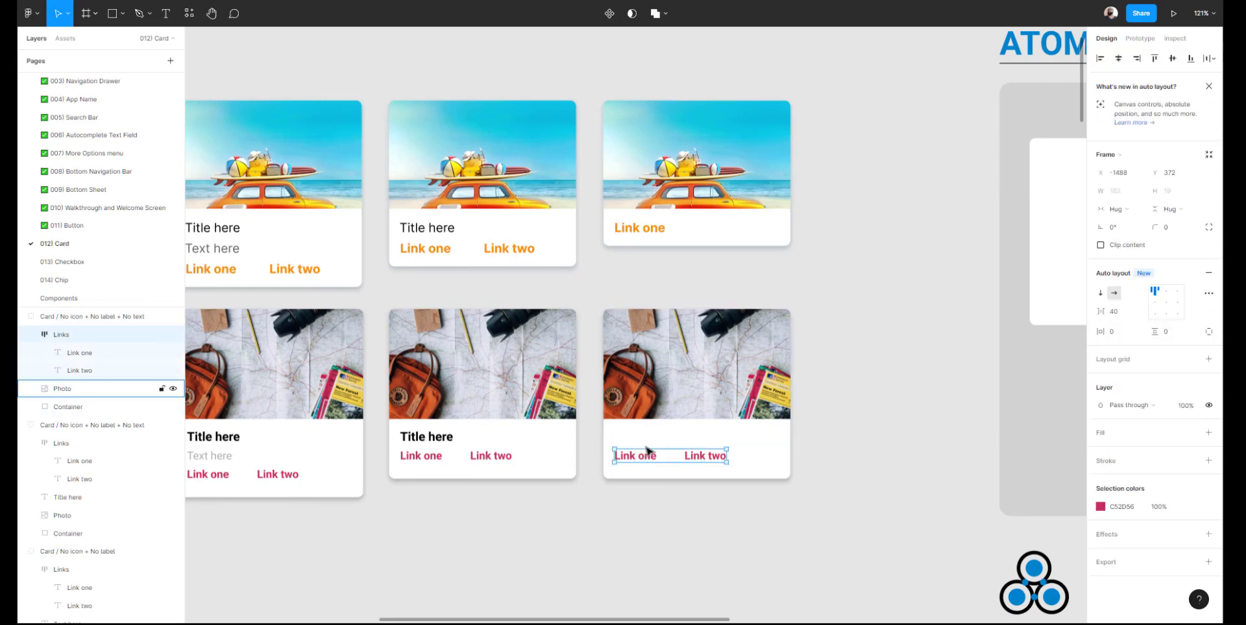
click(621, 512)
double_click(412, 439)
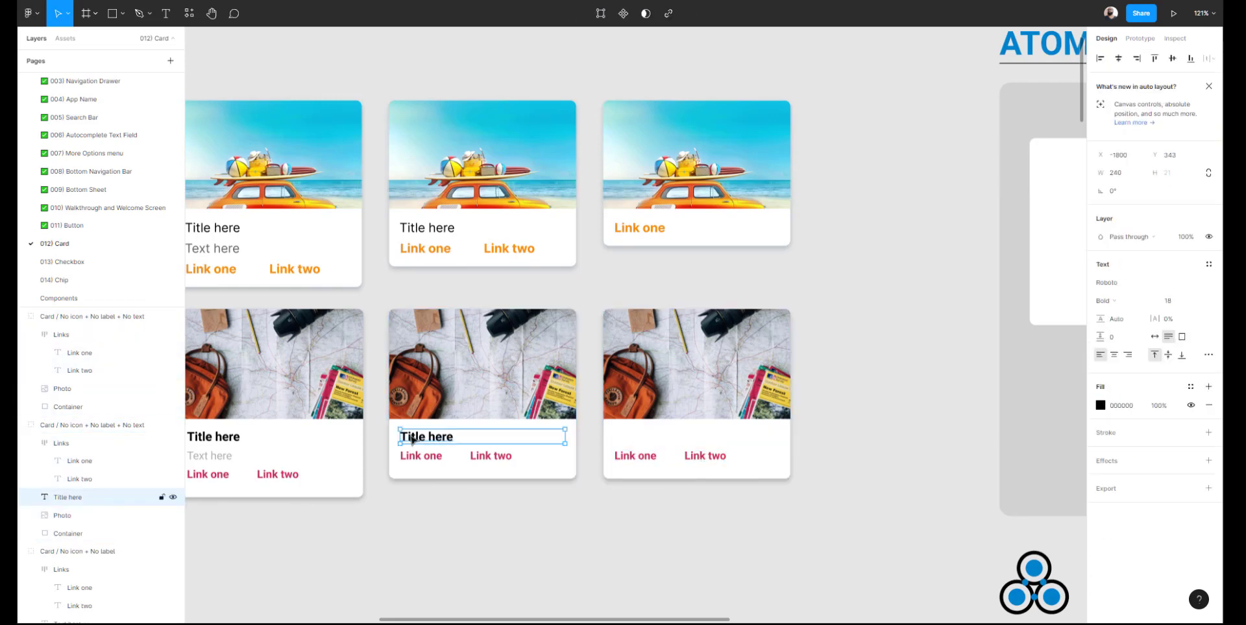
click(628, 458)
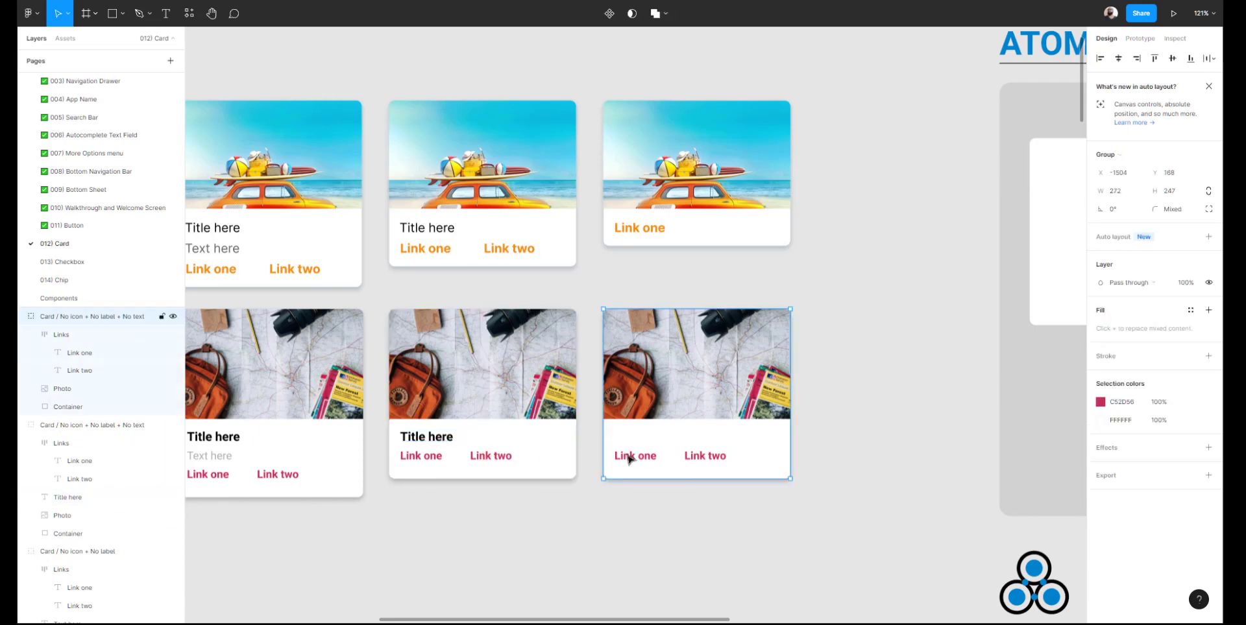
click(629, 457)
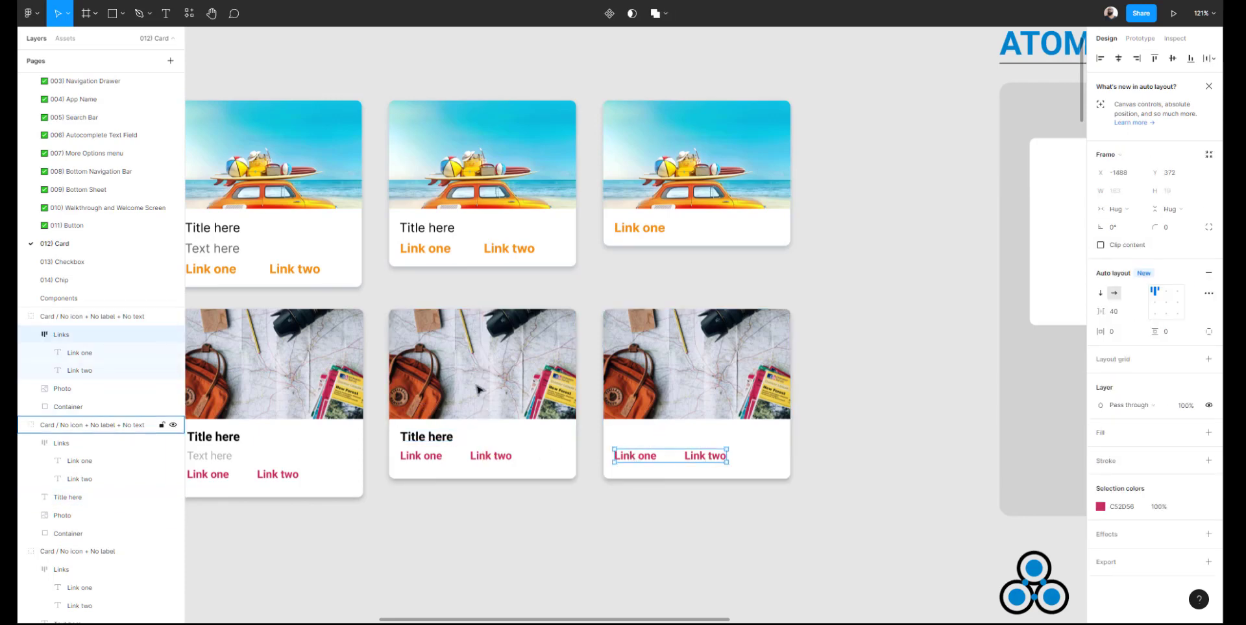
scroll(478, 389, left, 10)
double_click(473, 407)
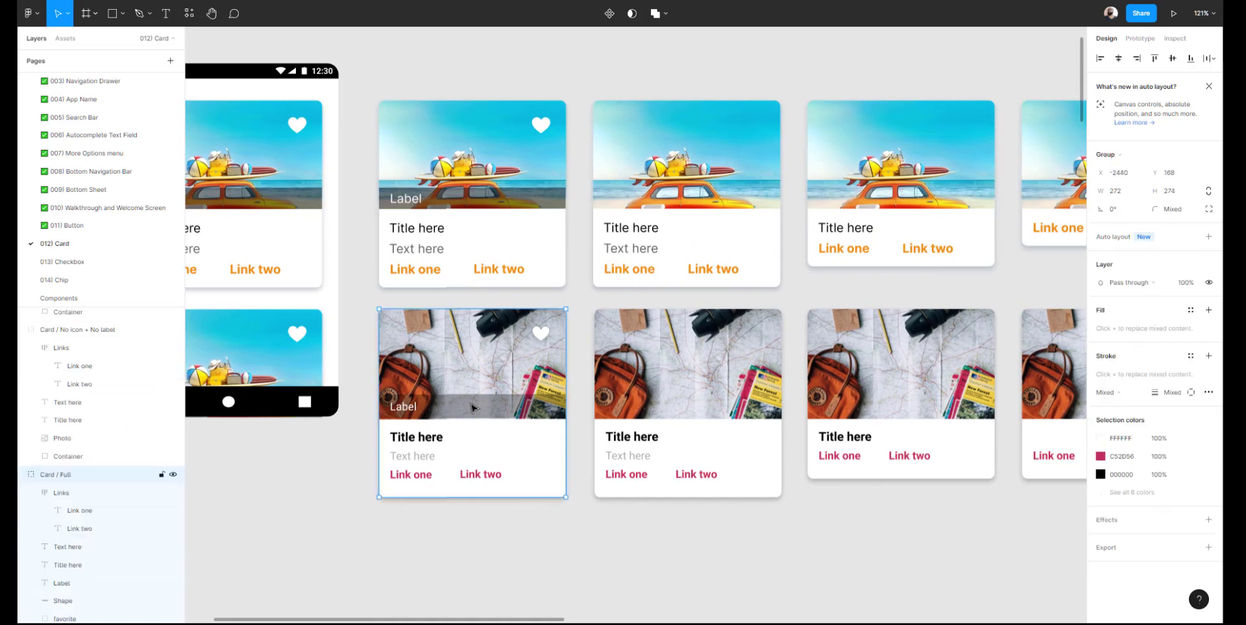
scroll(472, 407, right, 10)
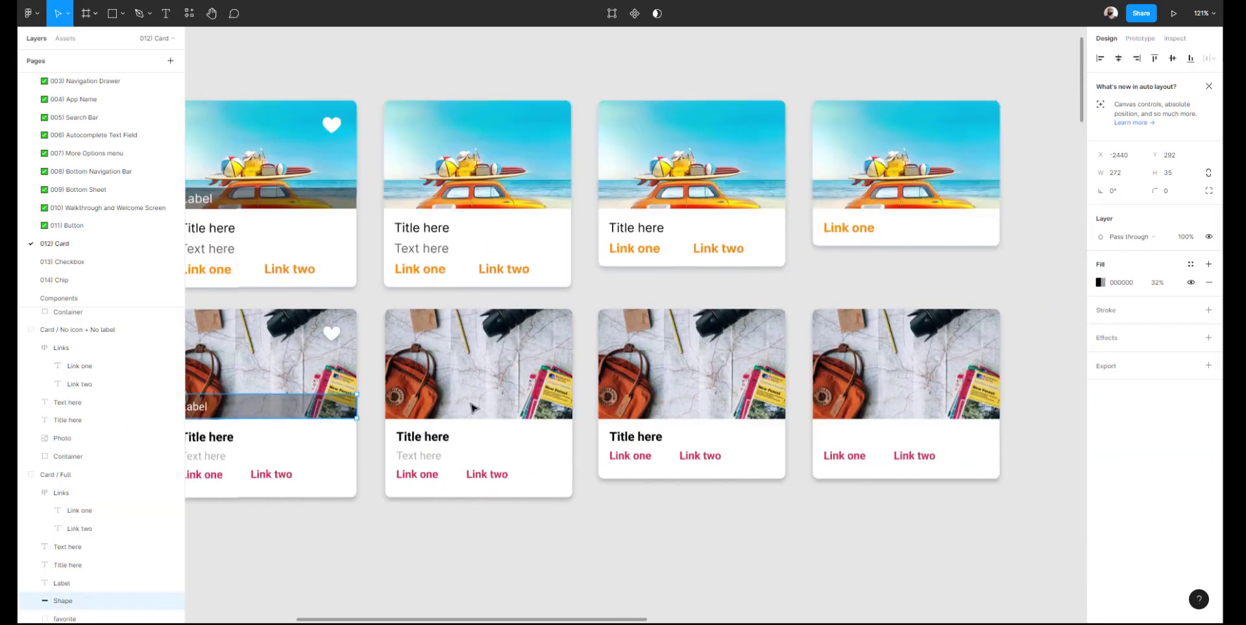
click(591, 374)
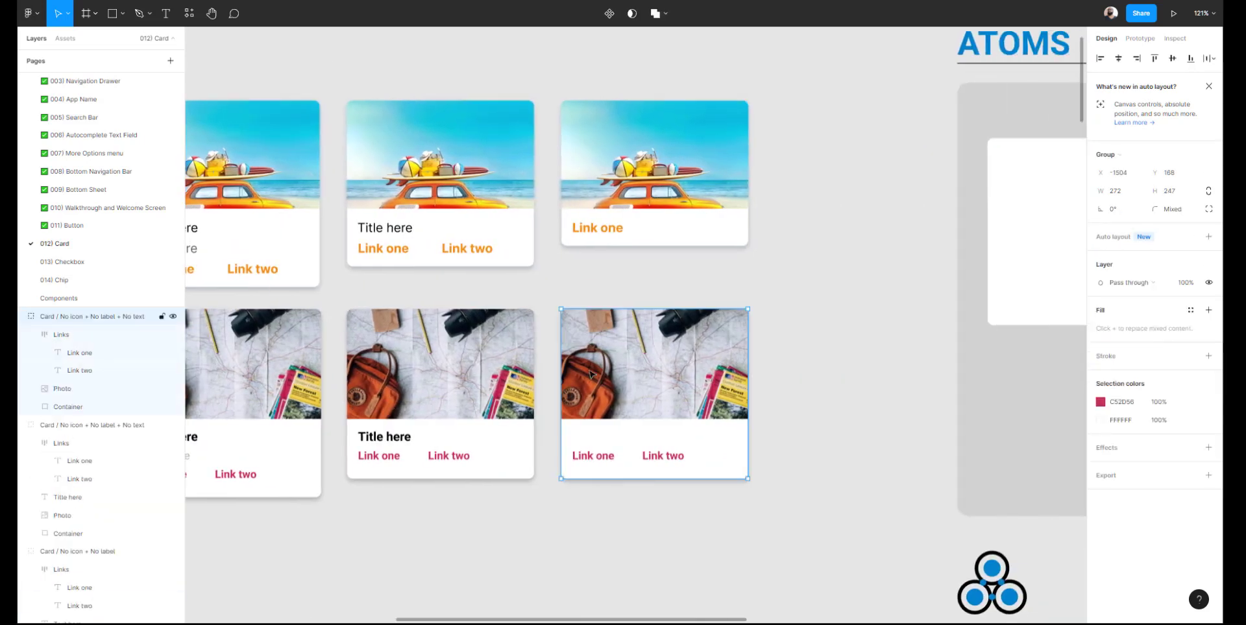
key(ctrl+v)
click(600, 462)
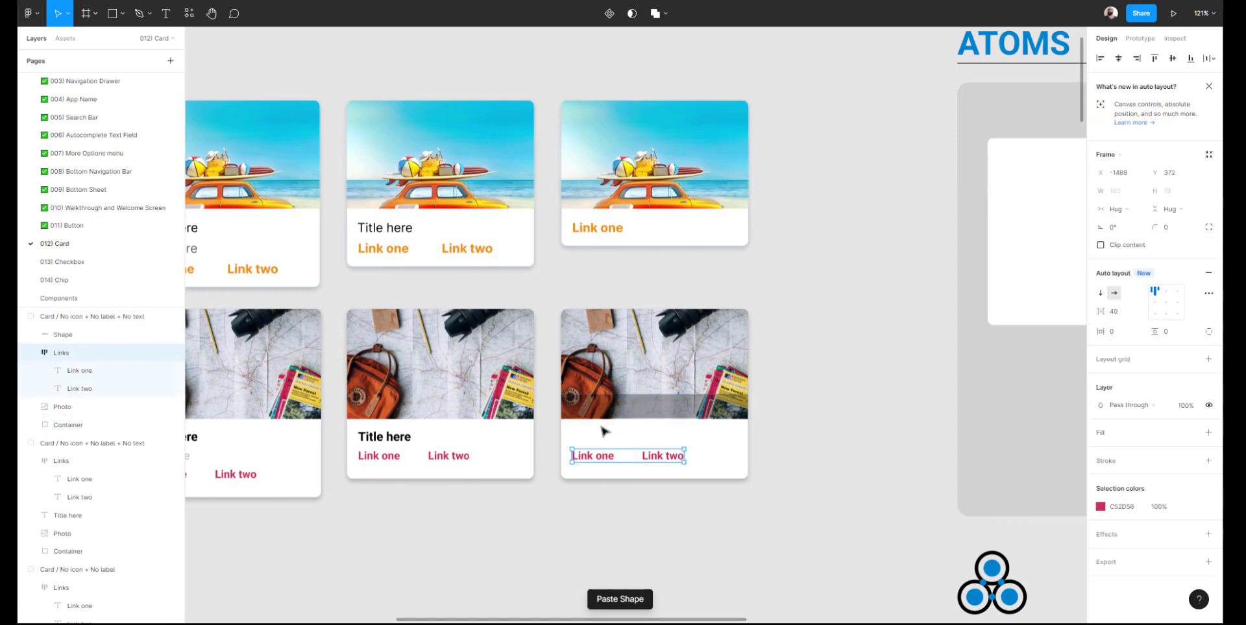
scroll(602, 414, up, 10)
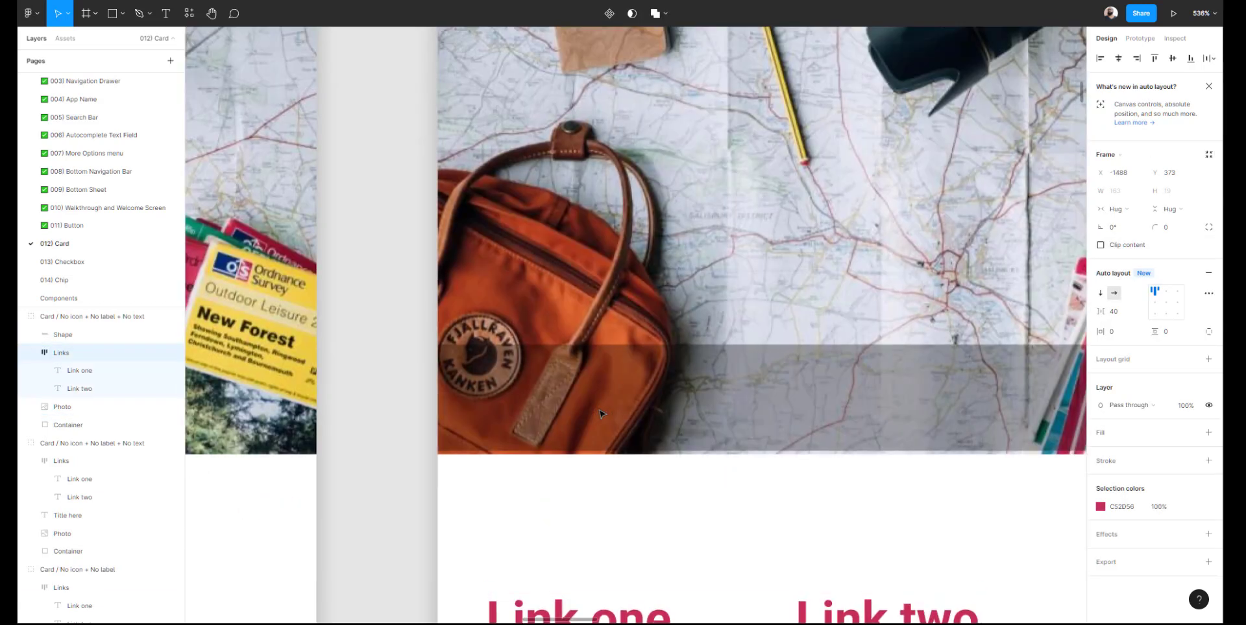
click(600, 414)
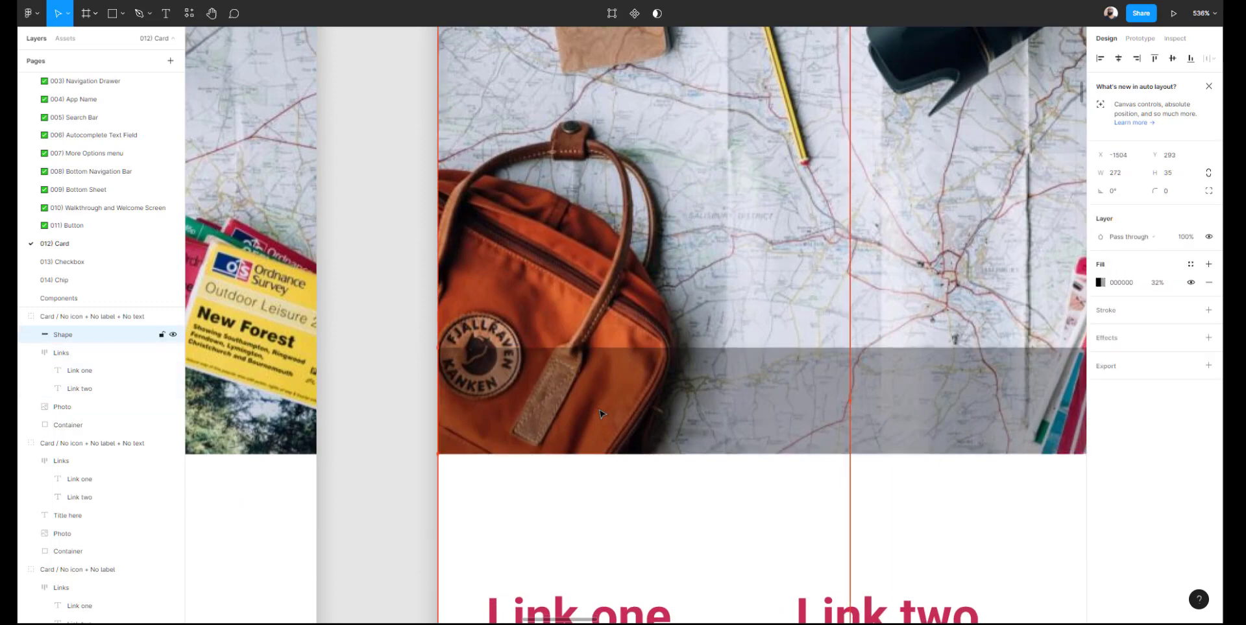
scroll(600, 414, down, 7)
scroll(598, 414, down, 2)
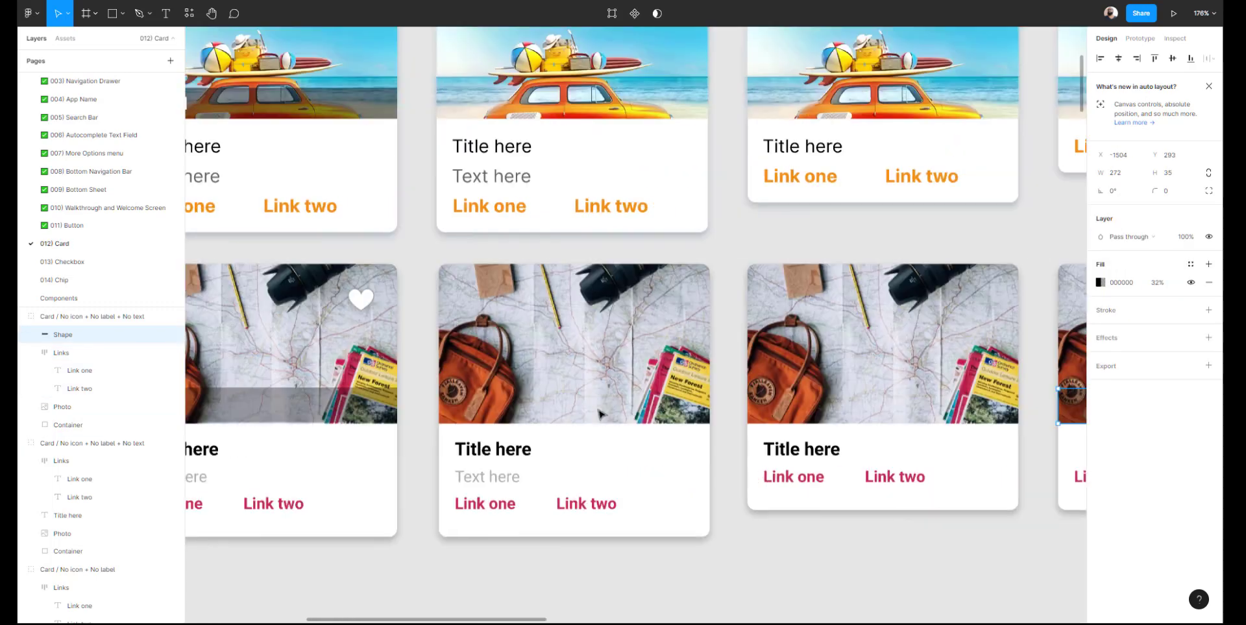
scroll(493, 415, left, 4)
scroll(388, 419, up, 5)
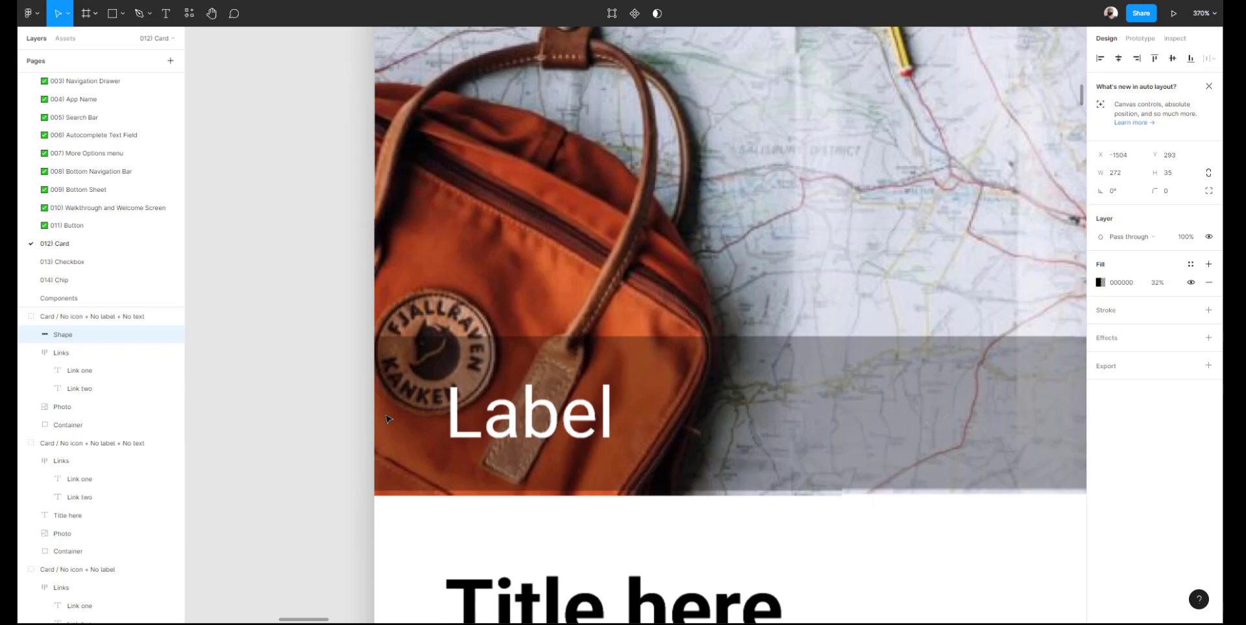
click(458, 421)
shift+click(426, 388)
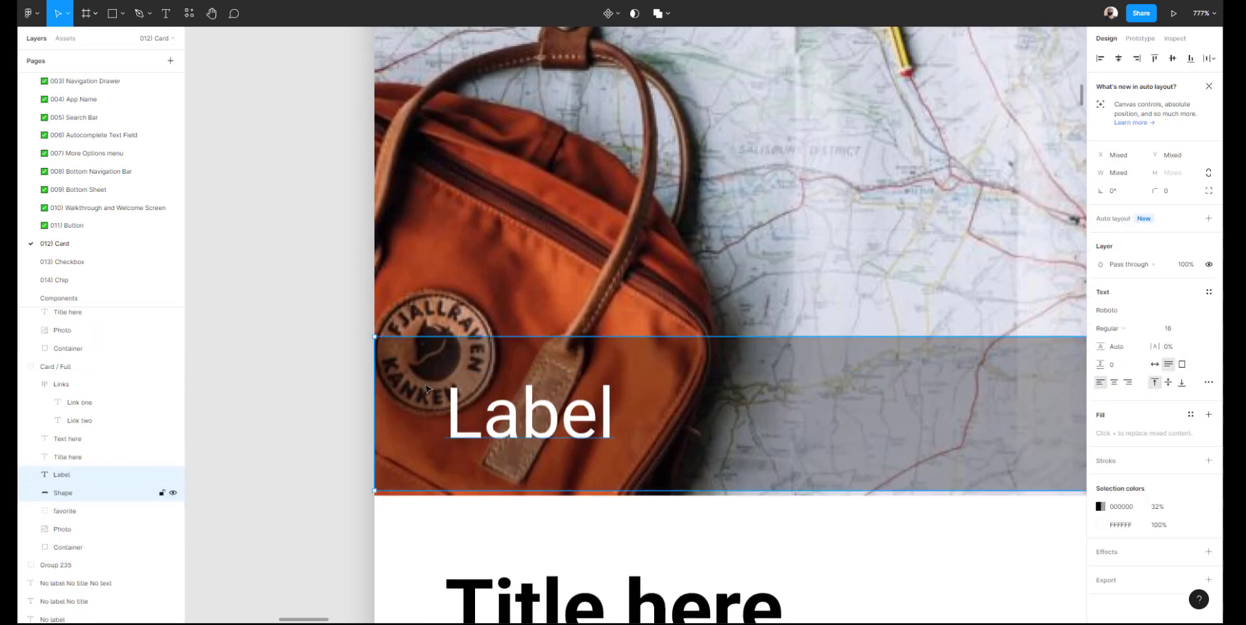
scroll(427, 388, down, 8)
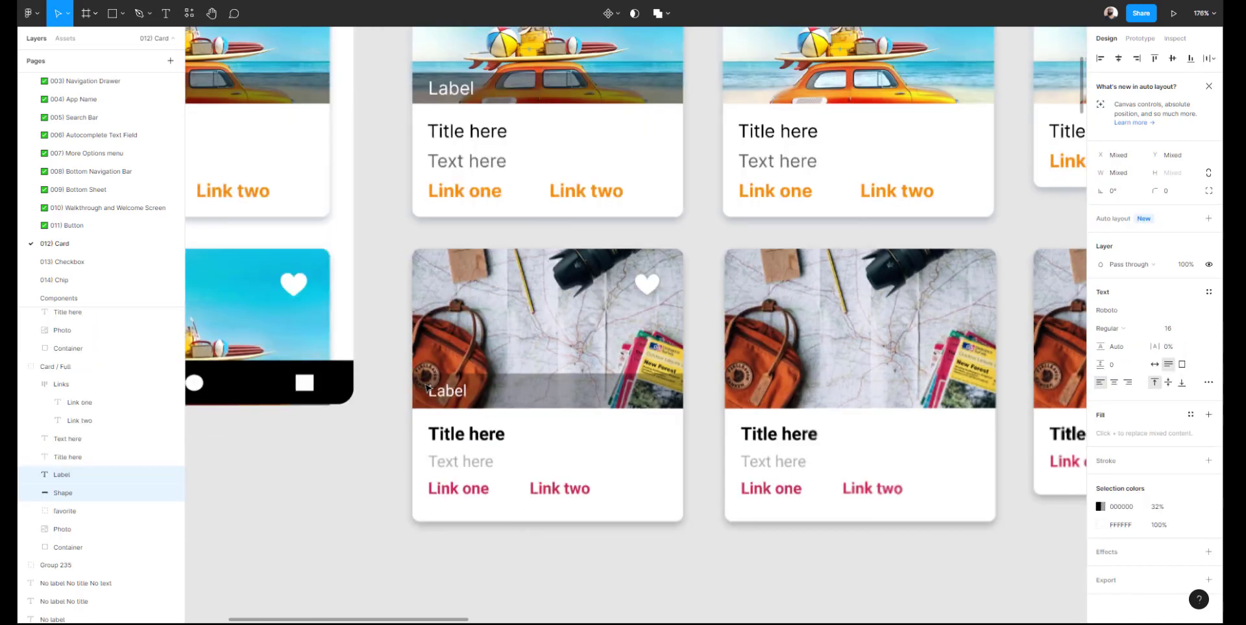
scroll(426, 388, right, 8)
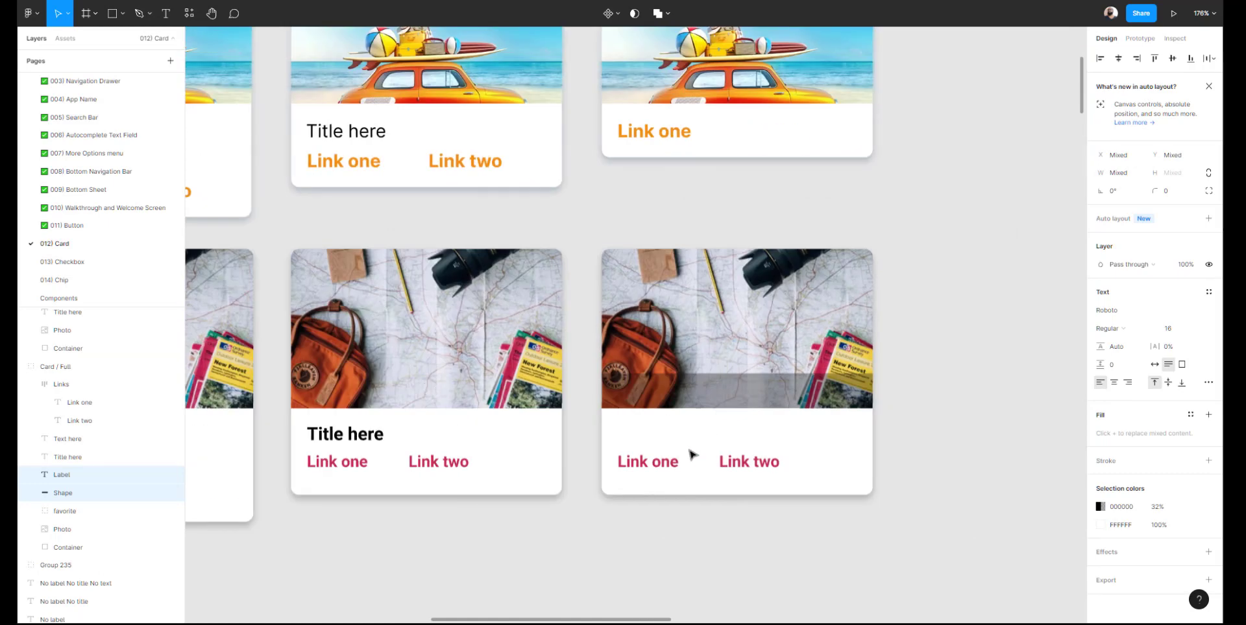
Nudge the rightmost card's Links frame up until it sits 16 px below the photo
double_click(662, 464)
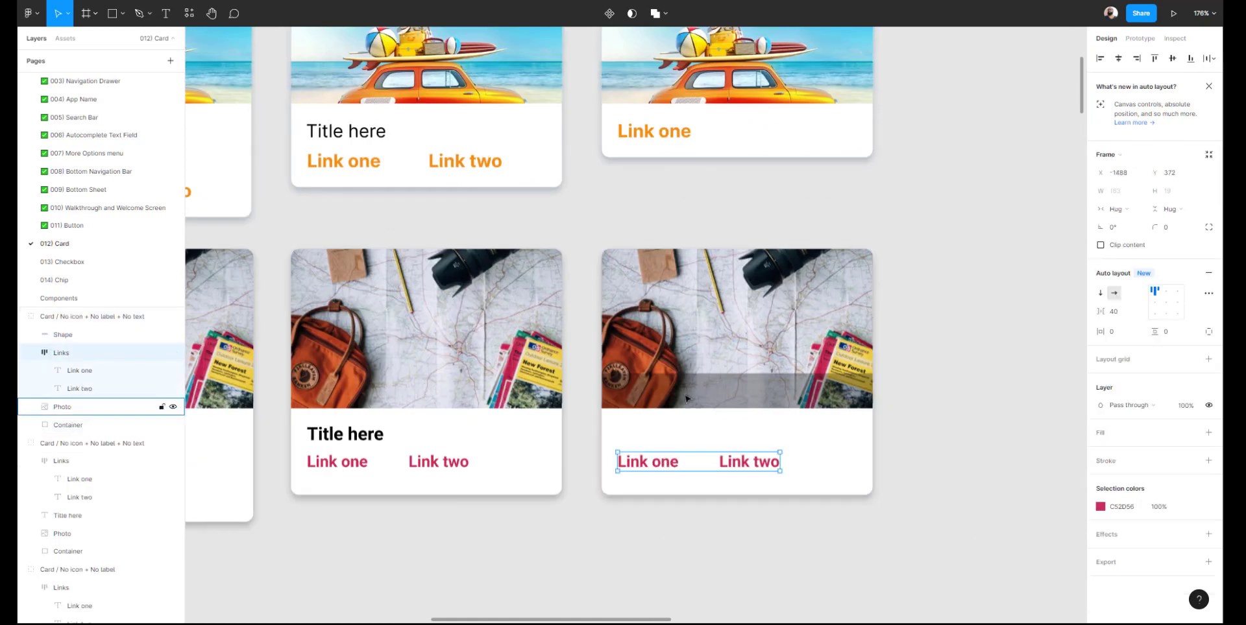
key(Up)
key(Up)
key(Up)
key(Up)
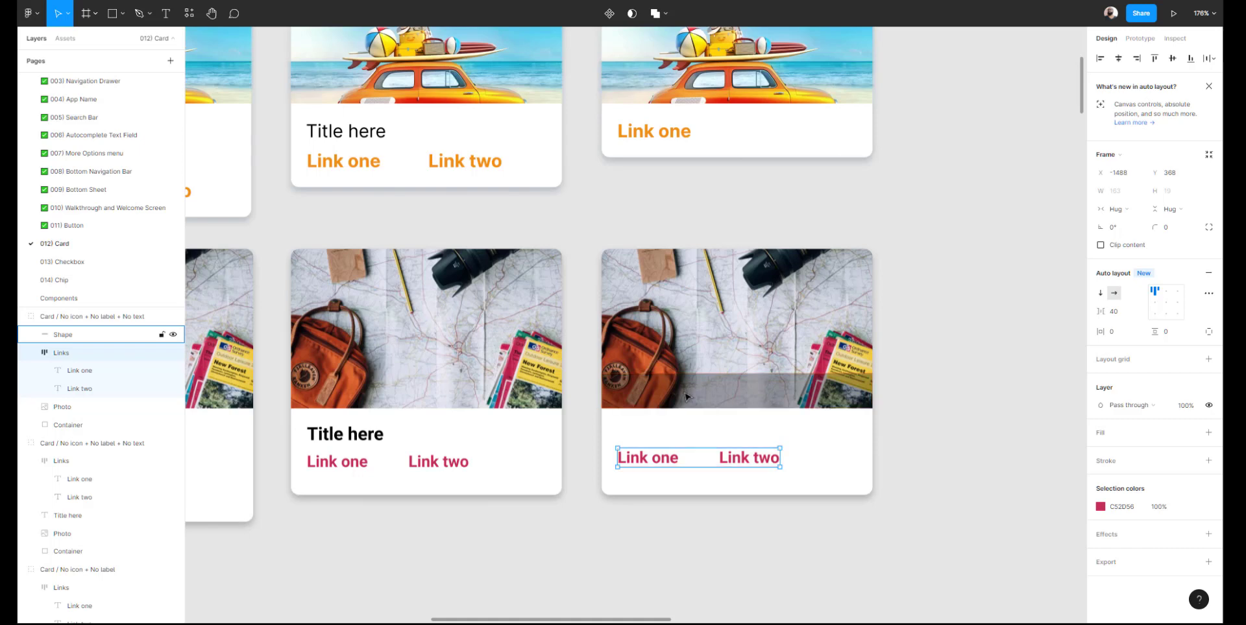
key(Up)
key(Up)
key(Up)
key(Up)
key(Up)
key(Up)
key(Up)
key(Up)
key(Up)
key(Up)
key(Up)
key(Up)
key(Up)
key(Up)
key(Up)
key(Up)
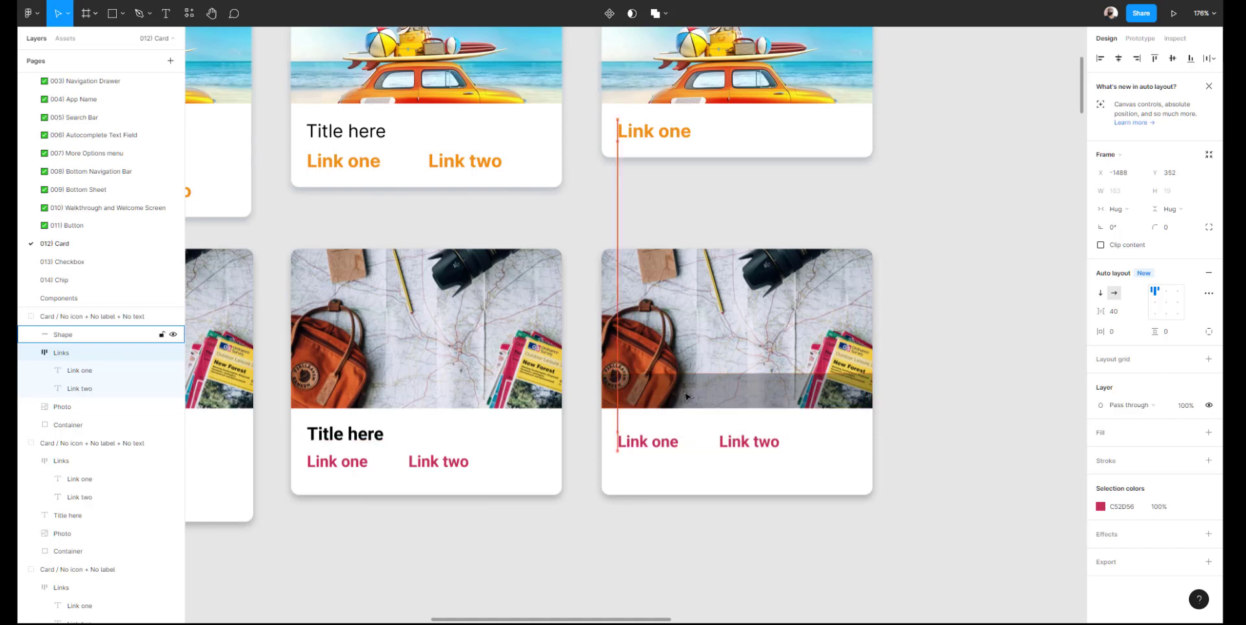
key(Up)
key(Up)
key(Up)
key(Up)
key(Up)
key(Up)
key(Up)
key(Up)
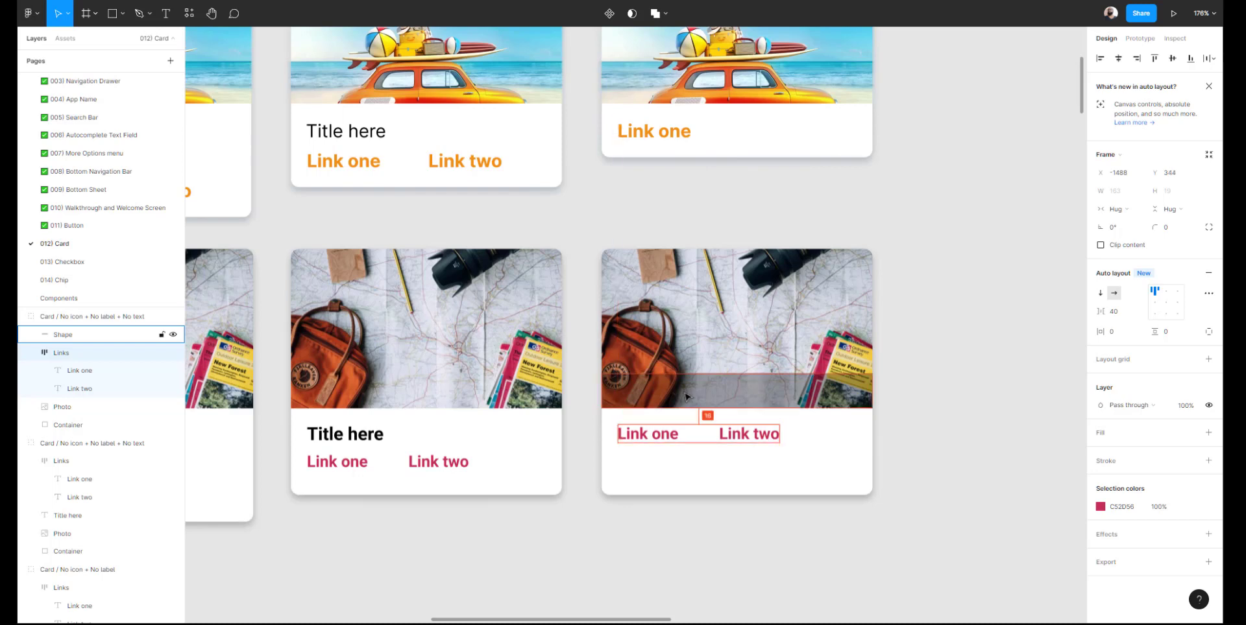
Shorten the rightmost card's Container to 219 px, ending just below the links
click(673, 480)
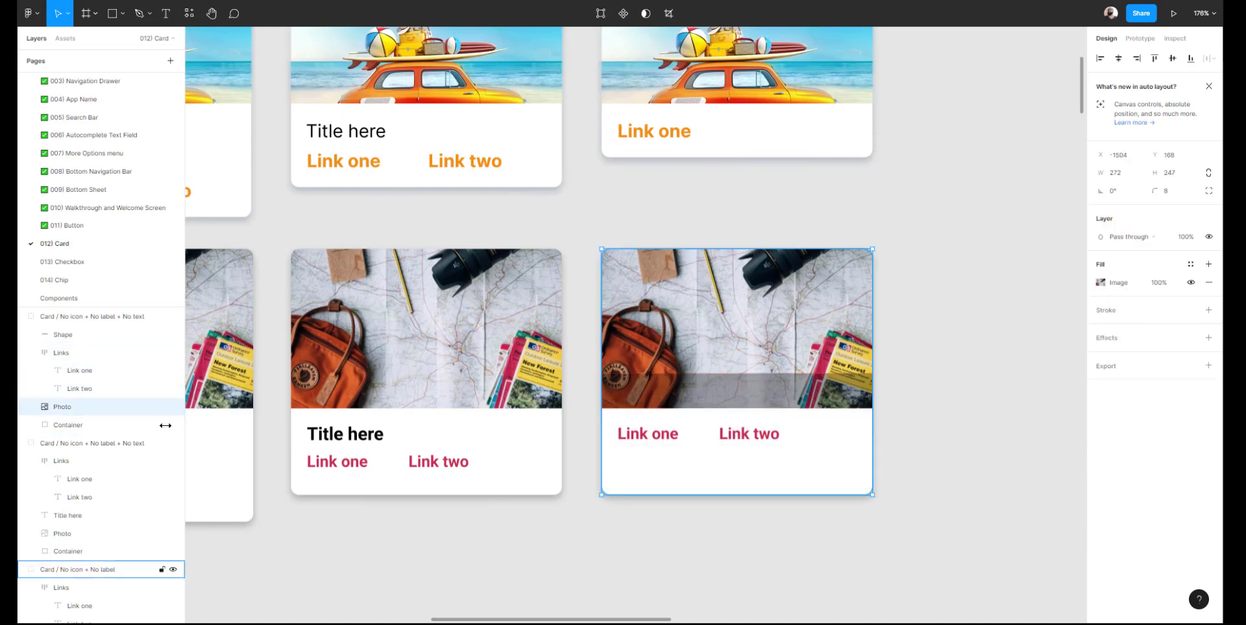
key(alt)
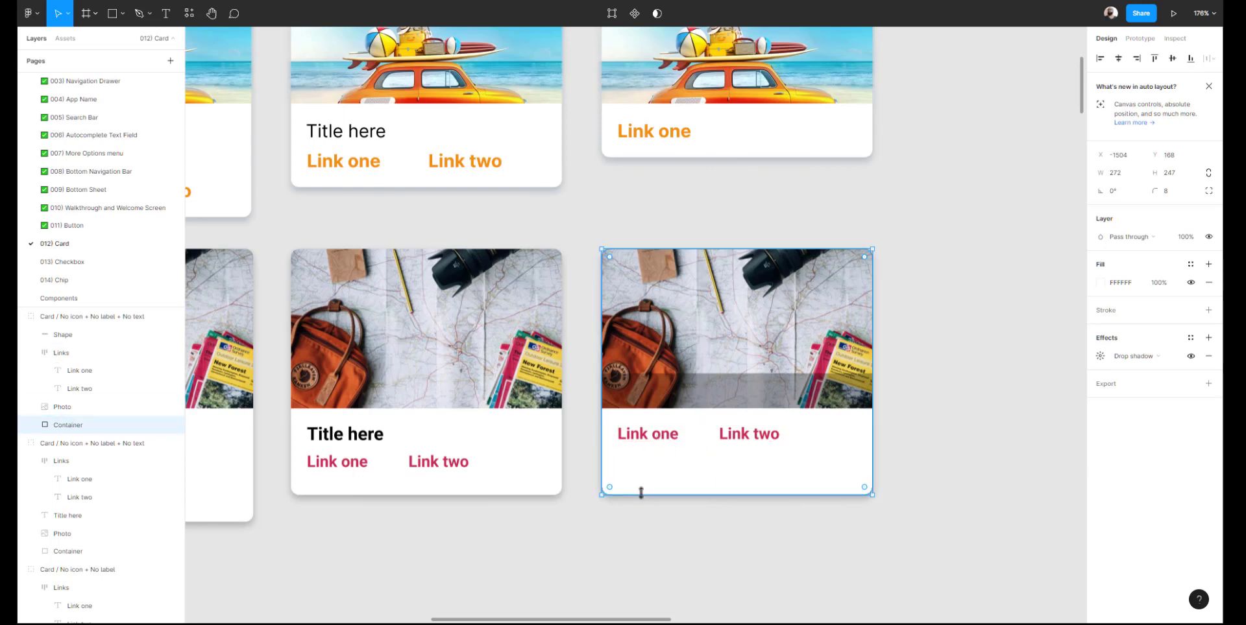
drag(641, 493, 642, 463)
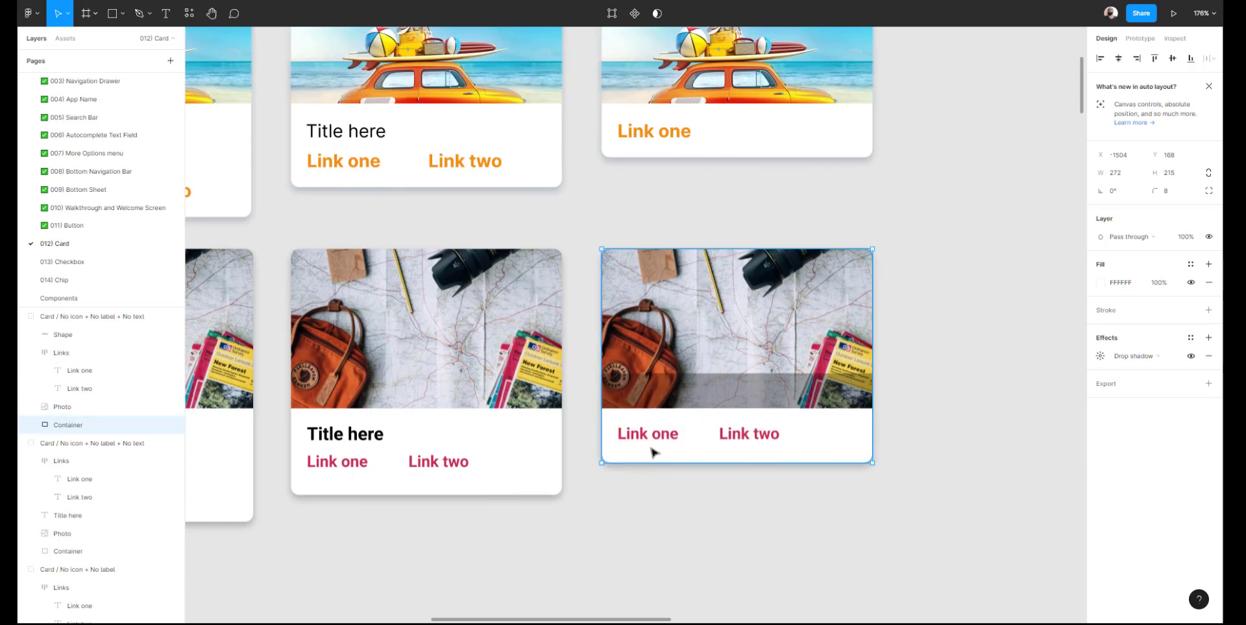
key(alt)
key(Up)
key(Up)
key(Up)
key(Up)
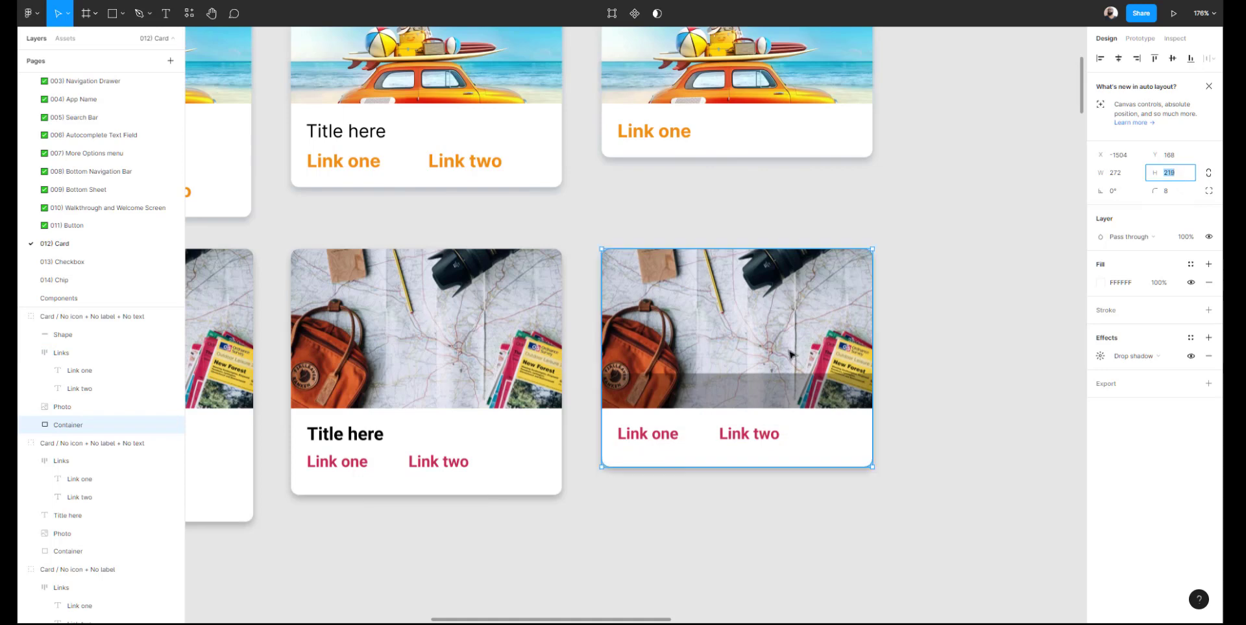
Crop the card's photo to 219 px tall to match
click(656, 325)
double_click(656, 325)
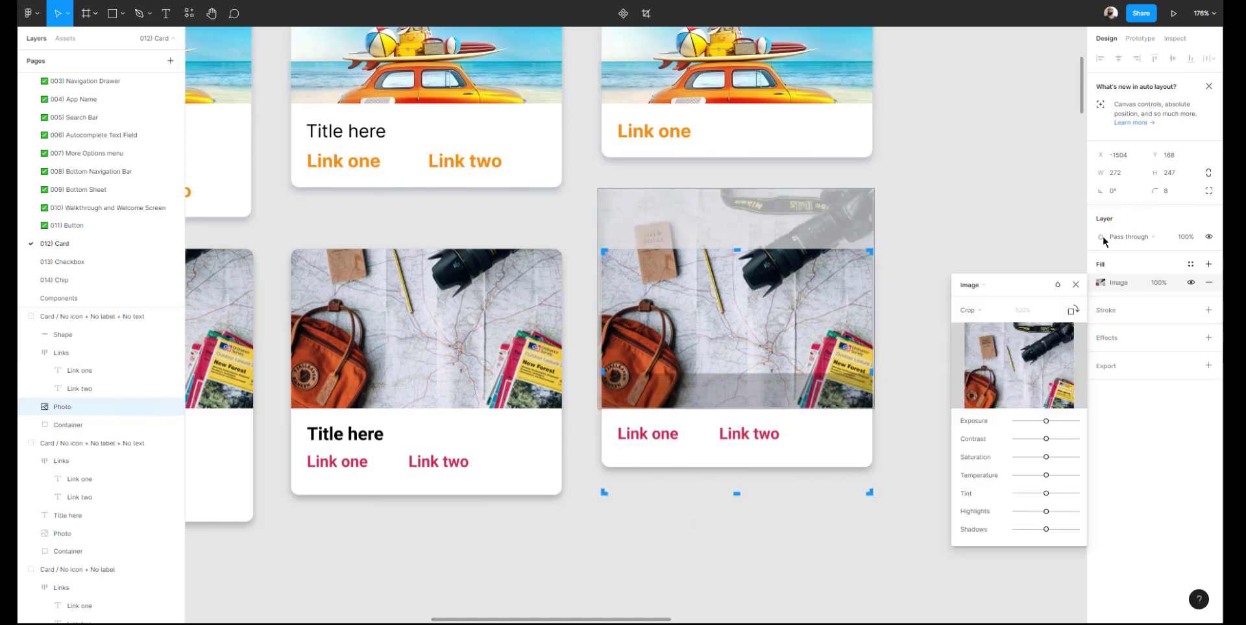
drag(736, 490, 740, 467)
key(Escape)
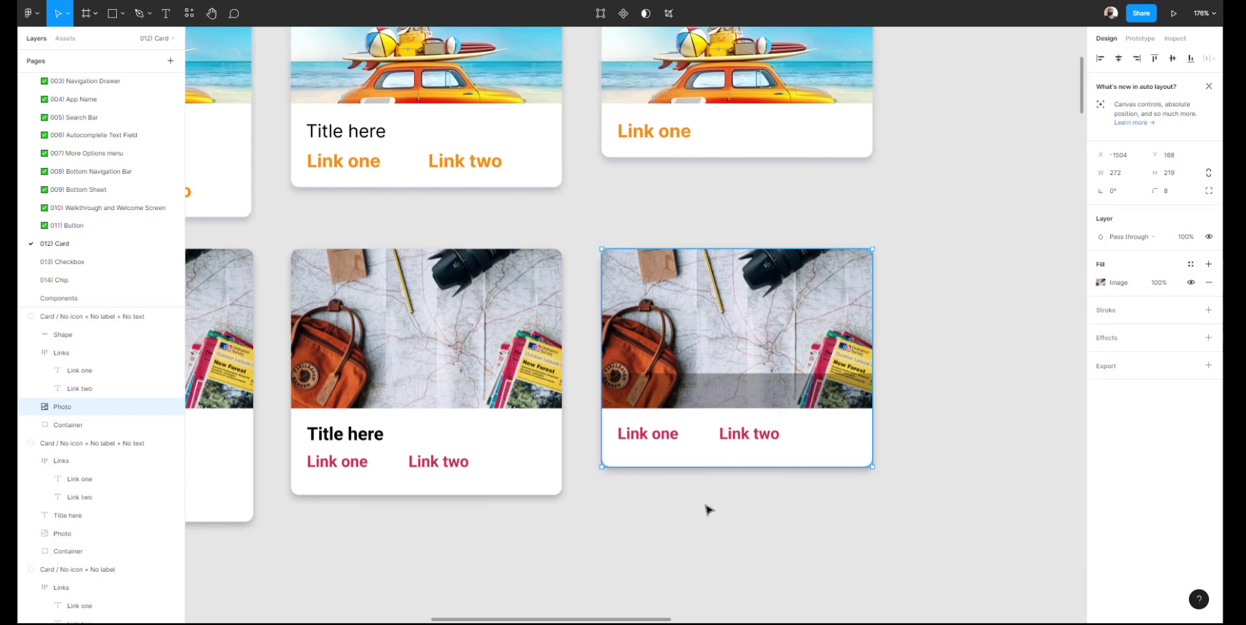
click(707, 509)
click(688, 348)
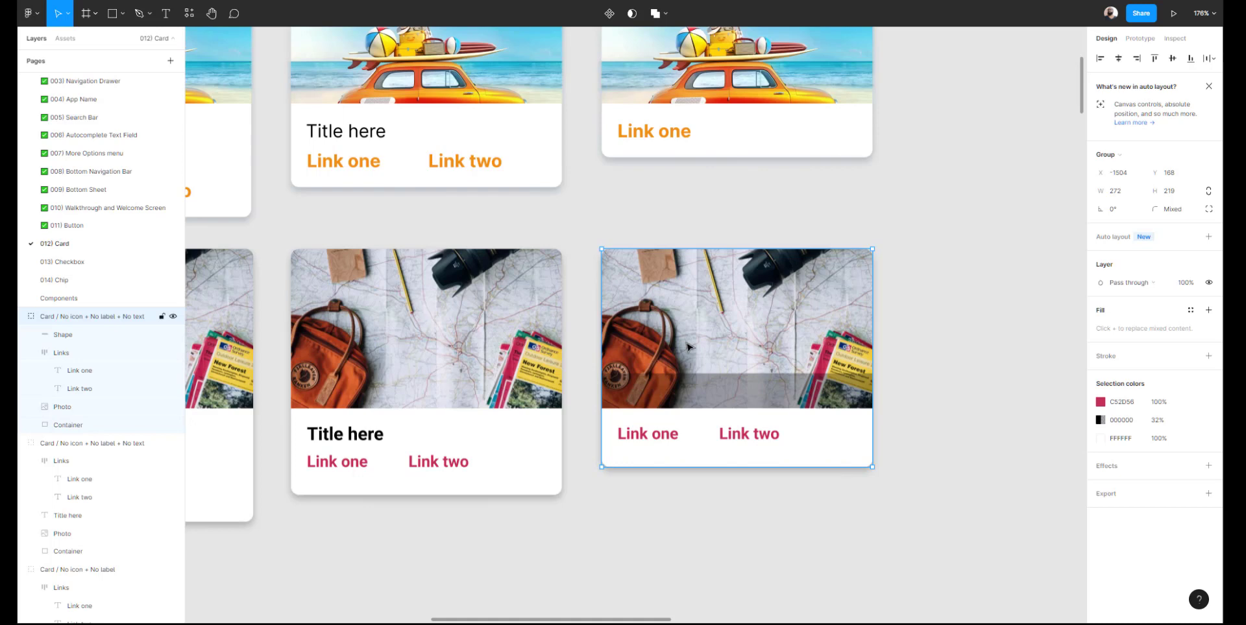
Append ' + No title' to the rightmost card's layer name
double_click(126, 317)
click(150, 318)
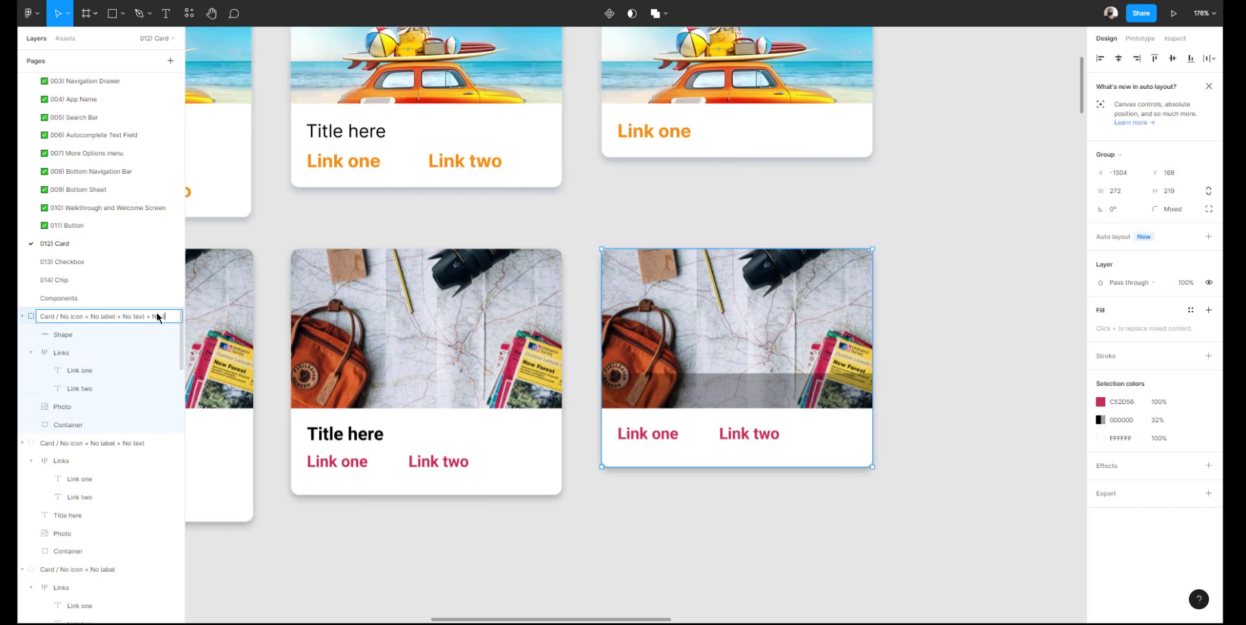
text(+ No title)
key(Return)
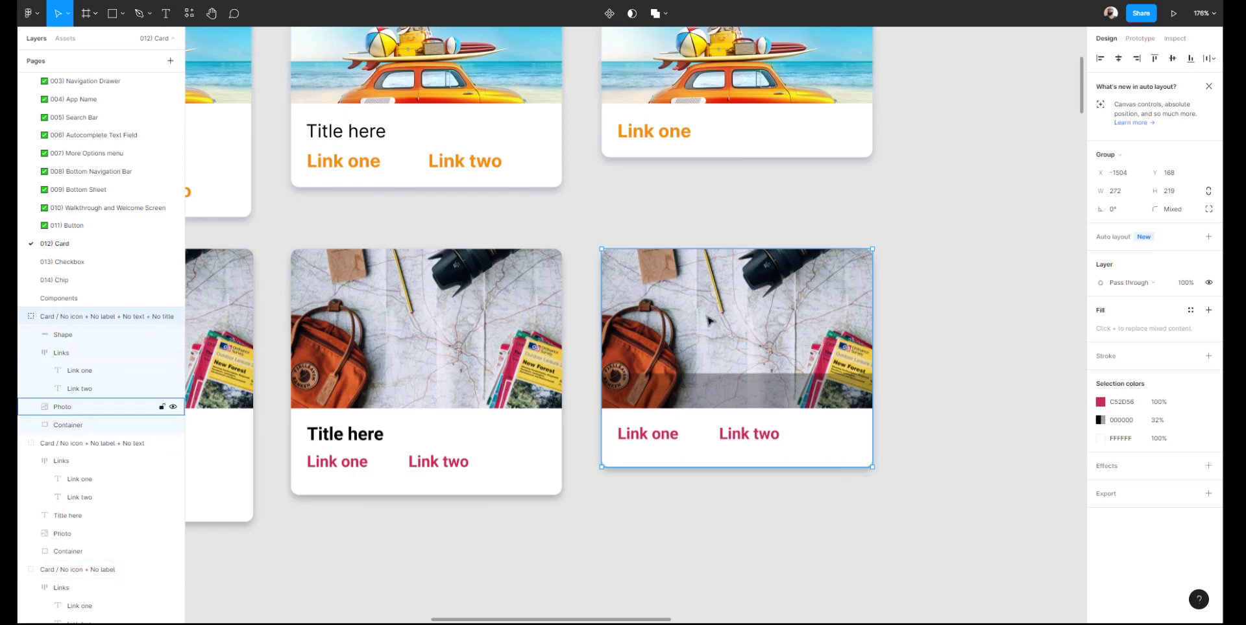
scroll(706, 314, down, 5)
click(654, 427)
scroll(542, 454, up, 1)
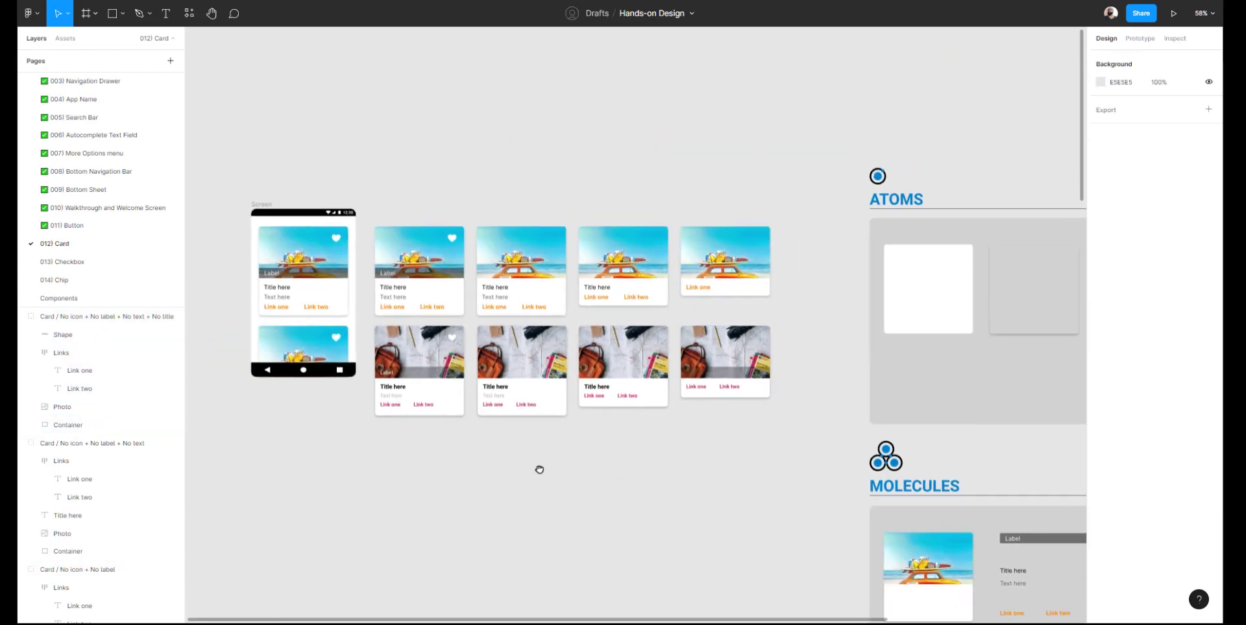
Move the four map-photo cards together above the other cards and zoom in on them
drag(812, 488, 390, 332)
scroll(406, 423, up, 1)
scroll(407, 423, up, 3)
drag(416, 457, 411, 353)
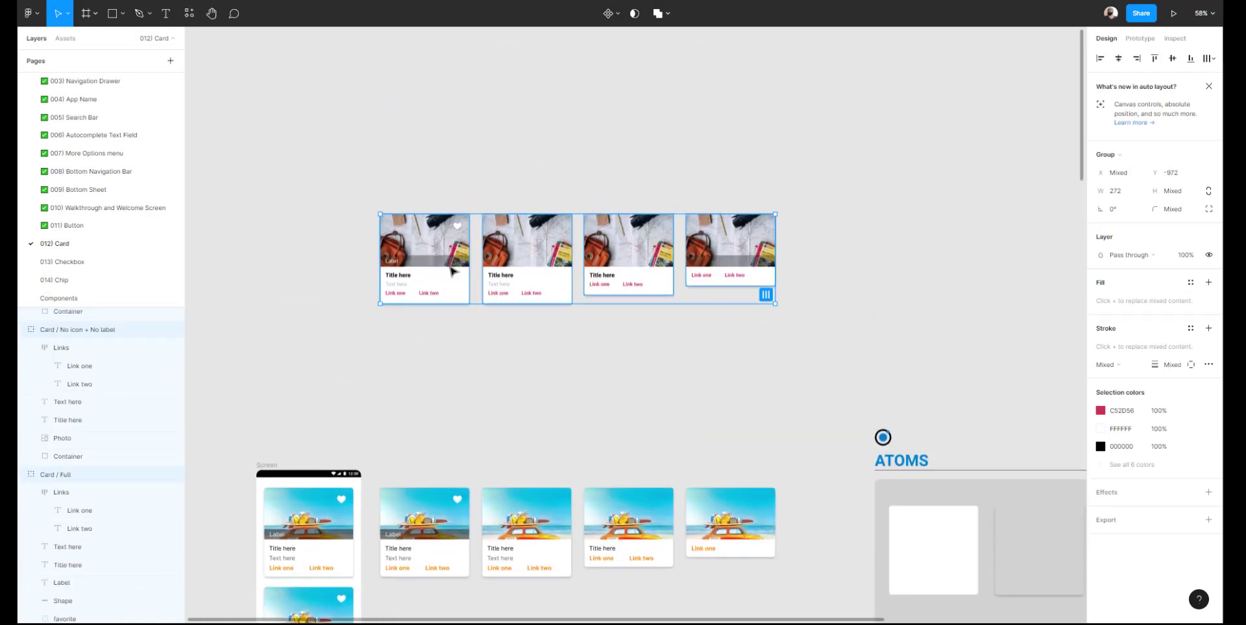
drag(453, 270, 451, 161)
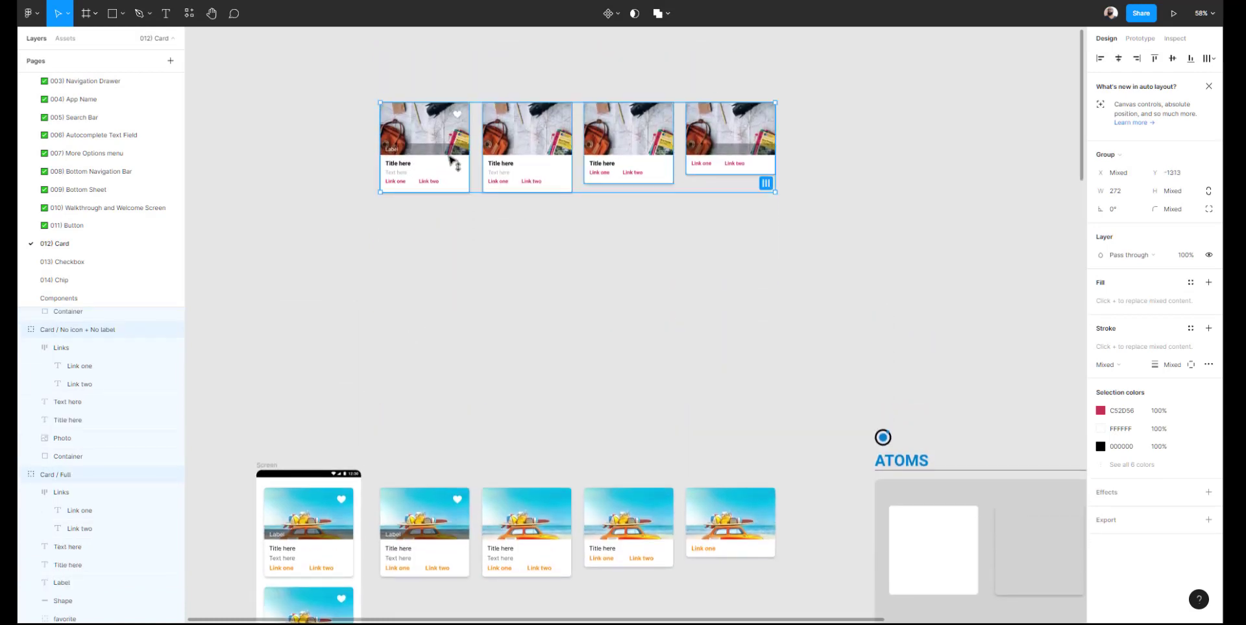
key(shift+2)
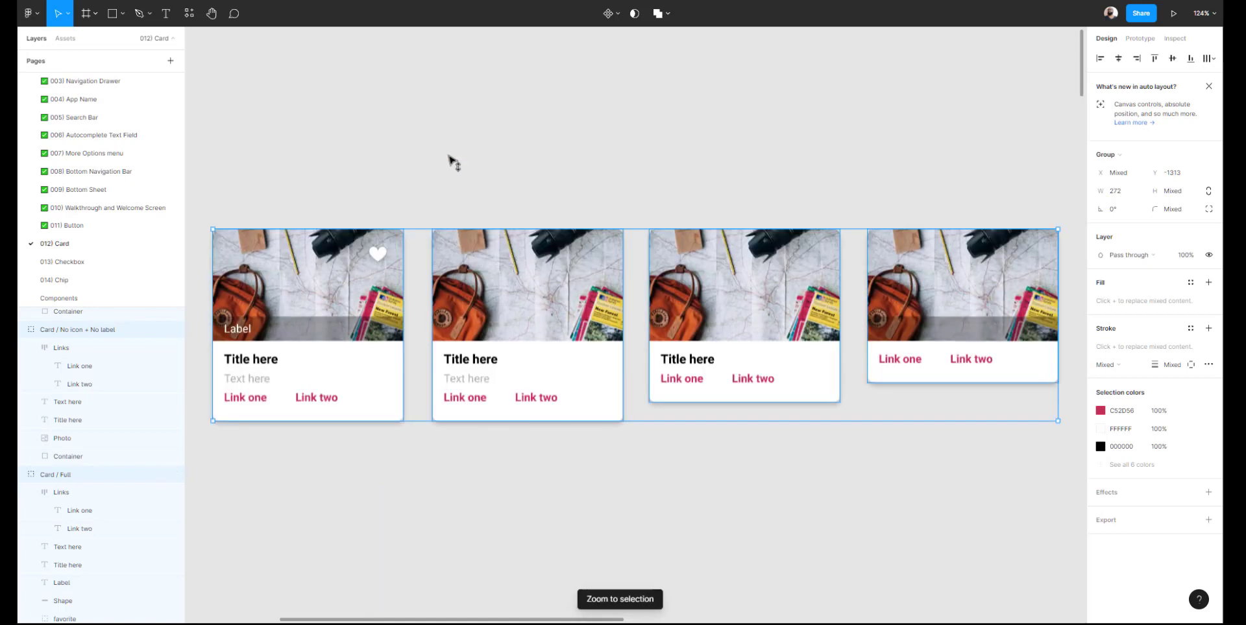
Turn the first, second and third map cards into components
click(452, 160)
click(332, 316)
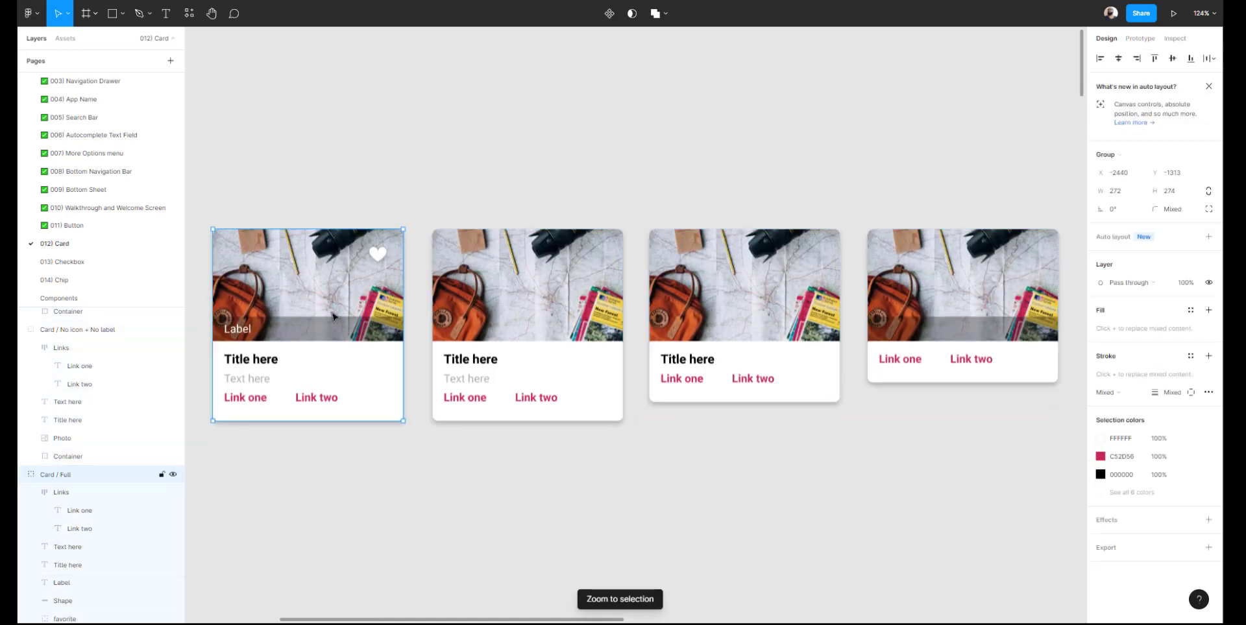
click(612, 16)
click(523, 268)
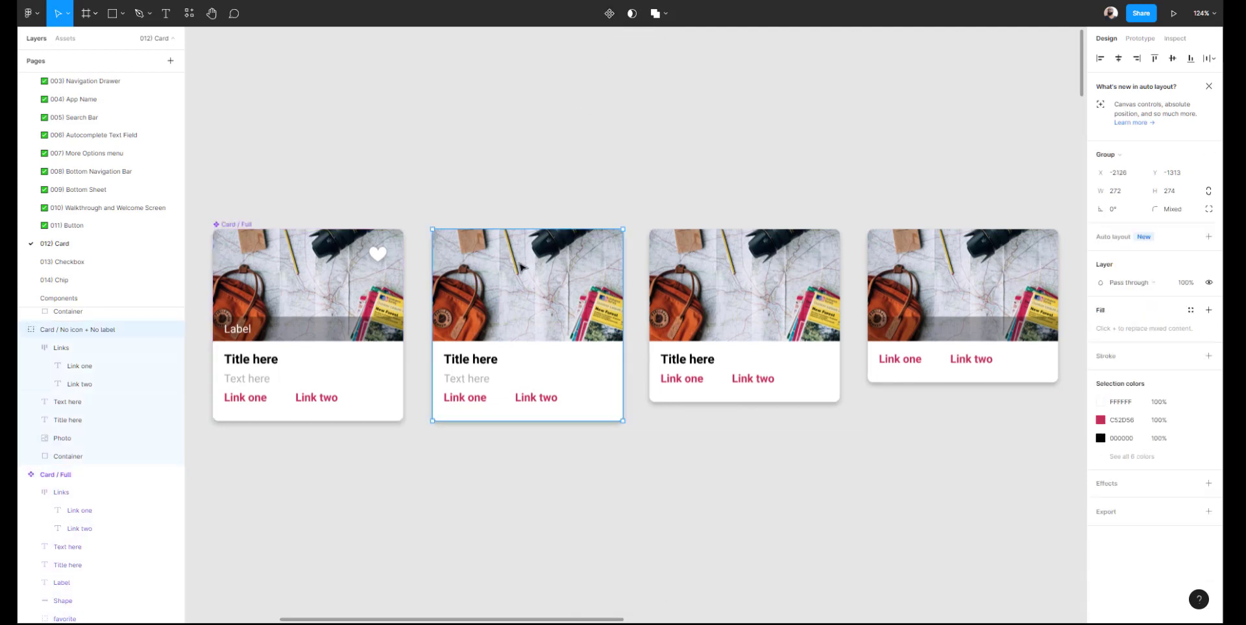
click(613, 22)
click(672, 259)
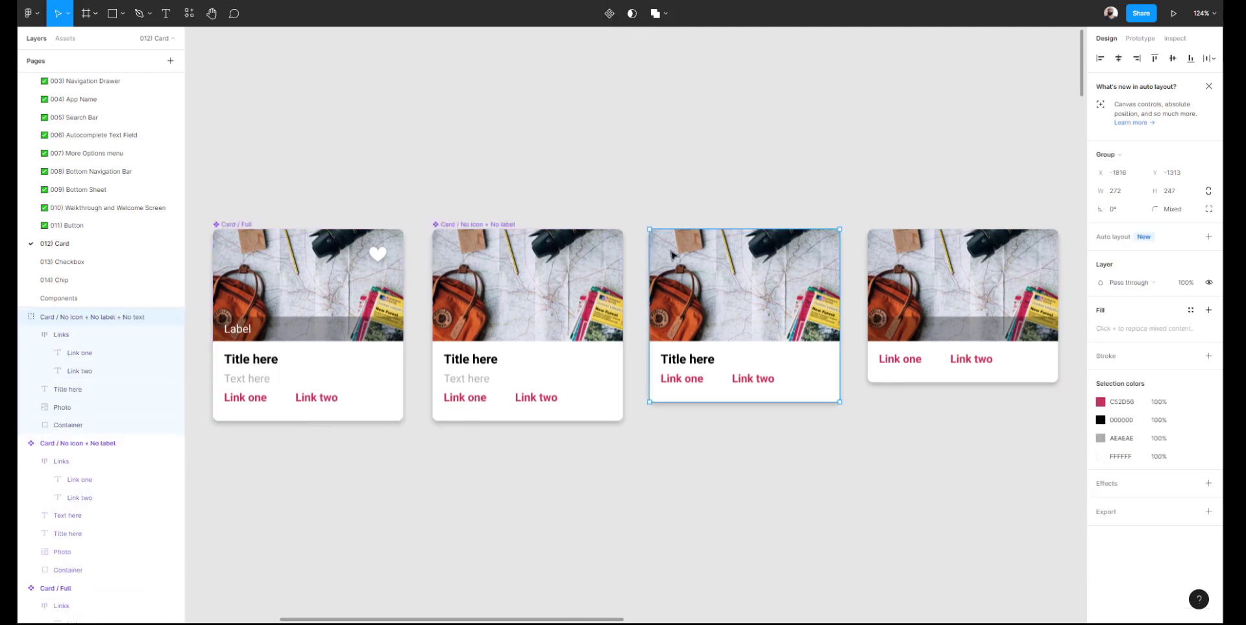
click(610, 18)
Delete Link two from the fourth map card and make it a component
click(930, 281)
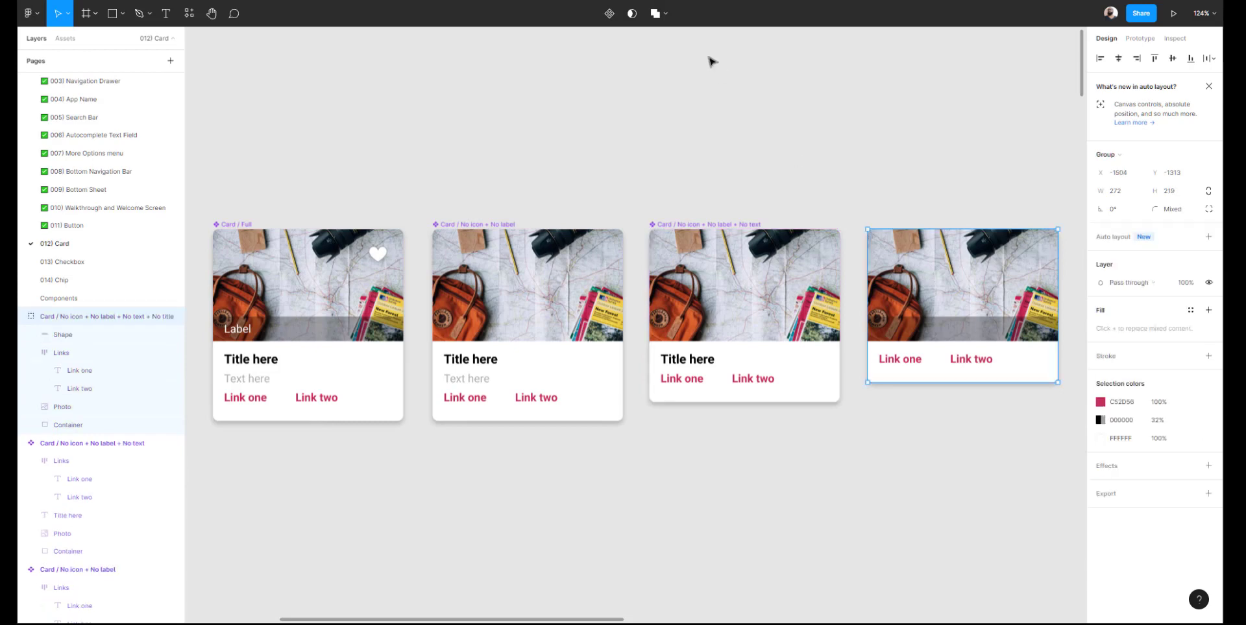
double_click(972, 361)
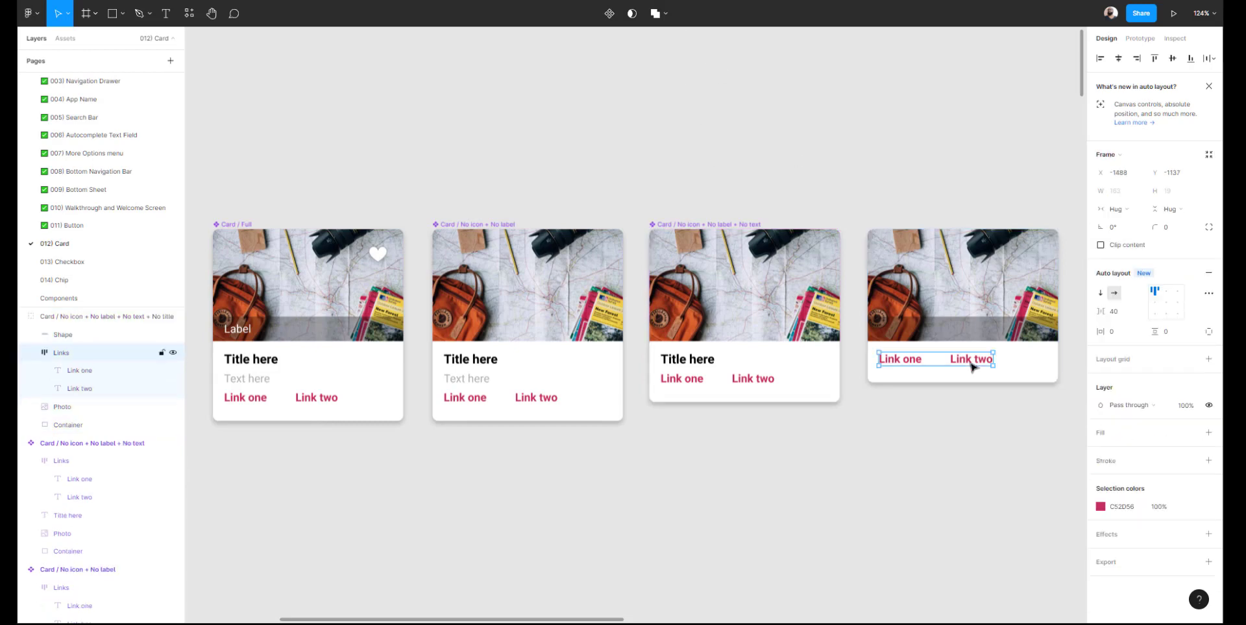
double_click(971, 361)
key(Delete)
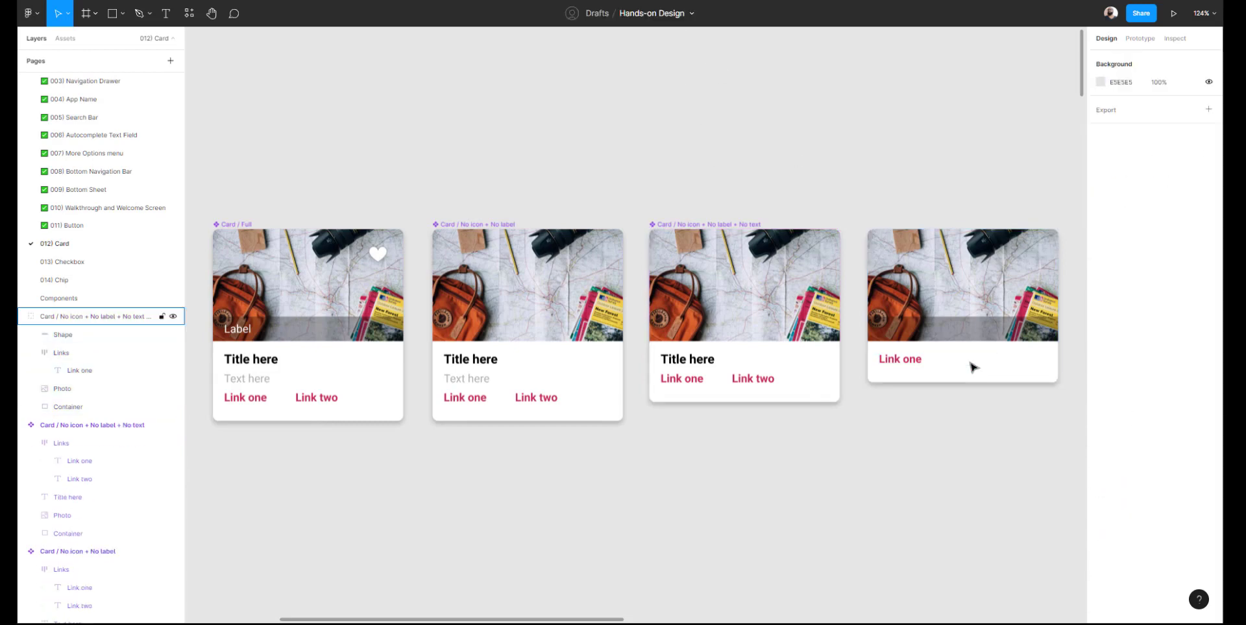
click(936, 285)
click(609, 13)
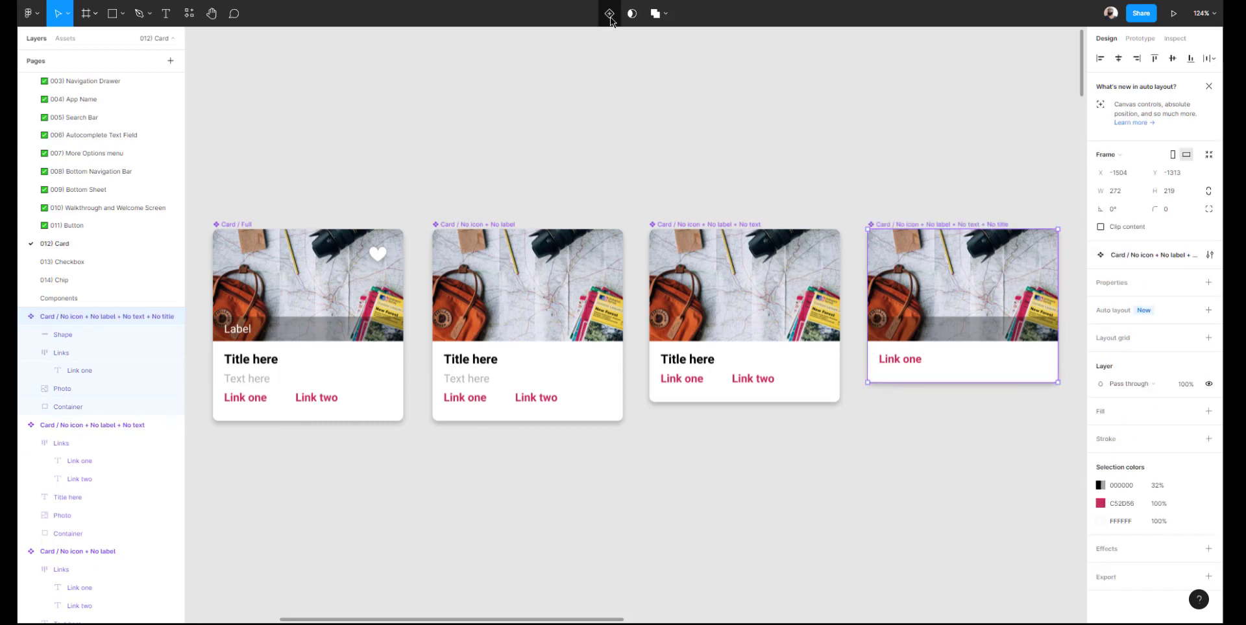
click(604, 75)
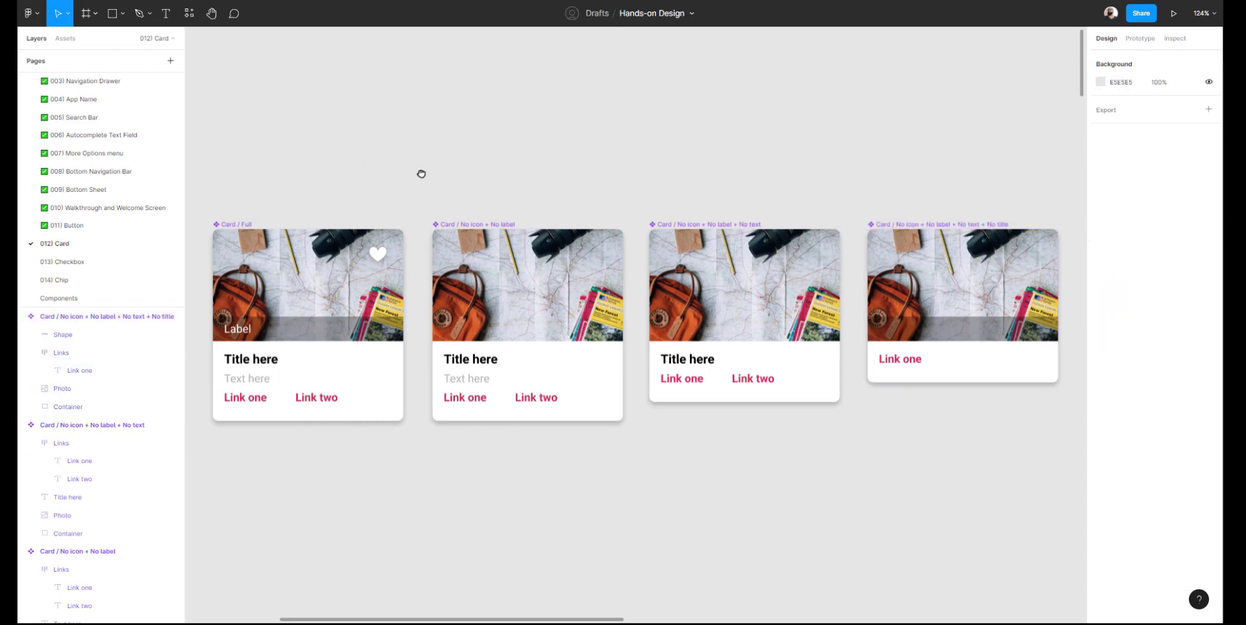
Review each card variant, including the no-title one, then reselect Card / Full
scroll(422, 174, down, 3)
click(258, 162)
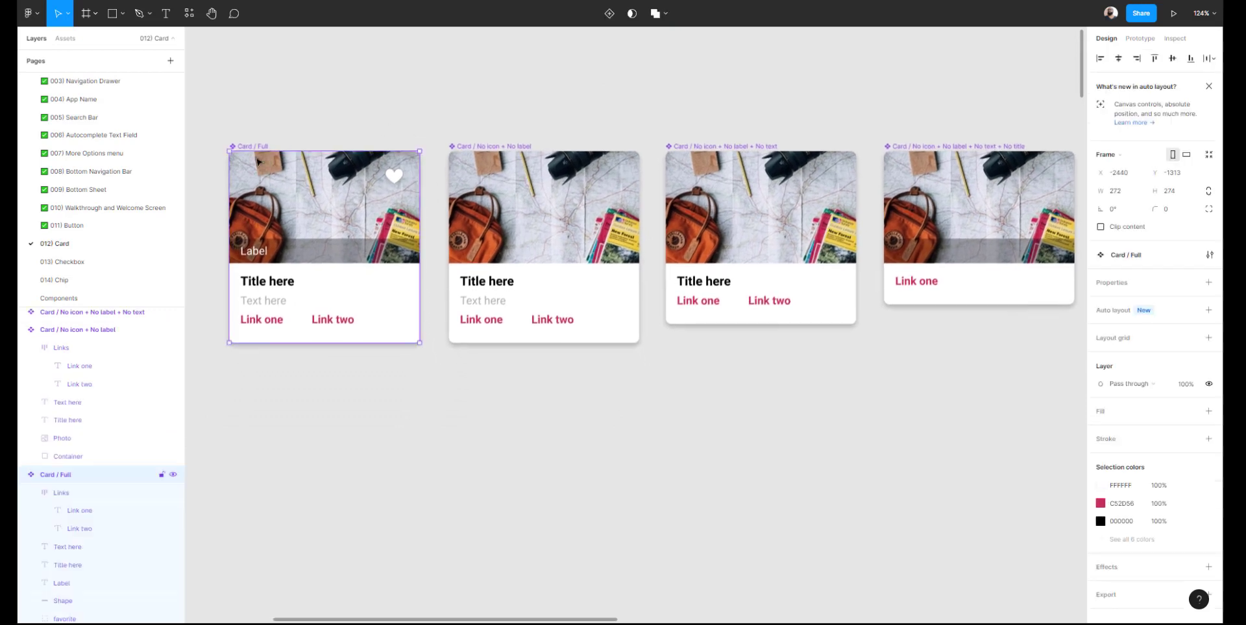
click(516, 198)
click(728, 202)
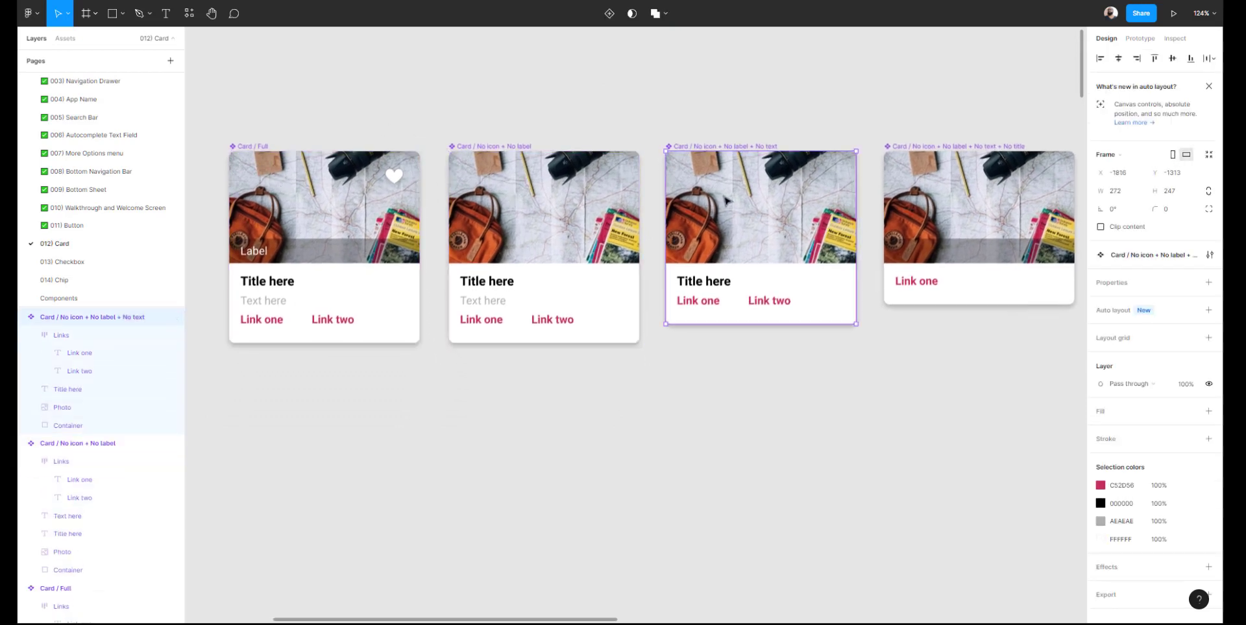
click(964, 208)
click(372, 189)
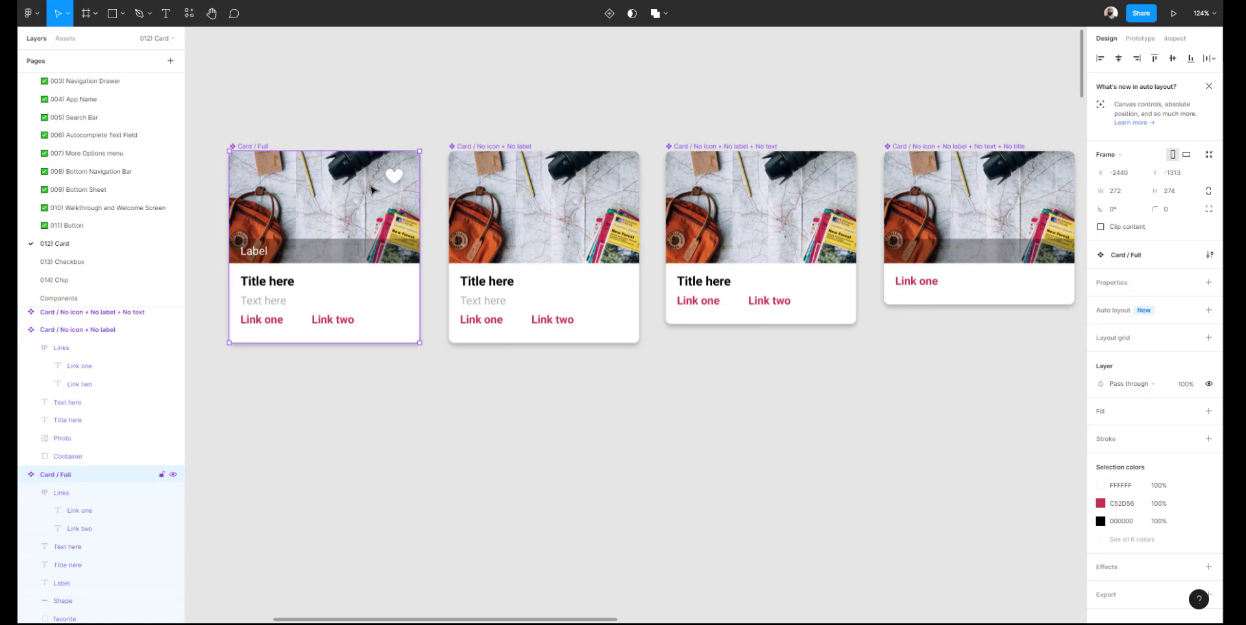
click(416, 129)
scroll(412, 127, left, 2)
scroll(412, 128, down, 1)
click(373, 157)
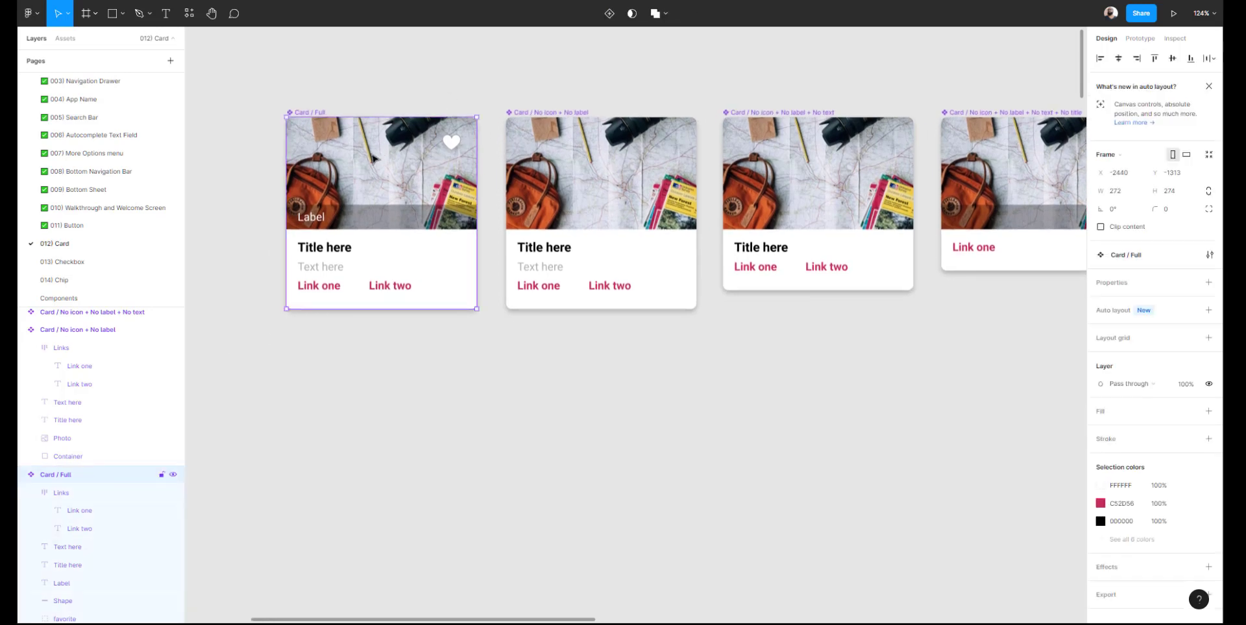
Paste a copy of Card / Full and place it below the original component
key(ctrl+v)
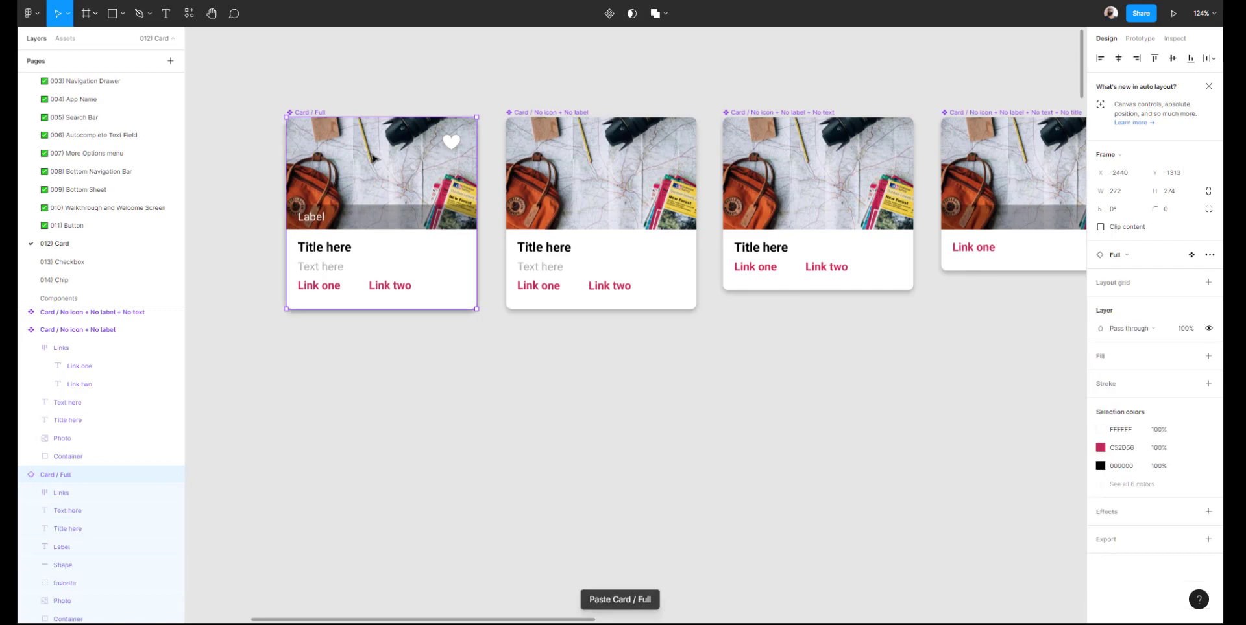
drag(343, 159, 342, 367)
click(320, 178)
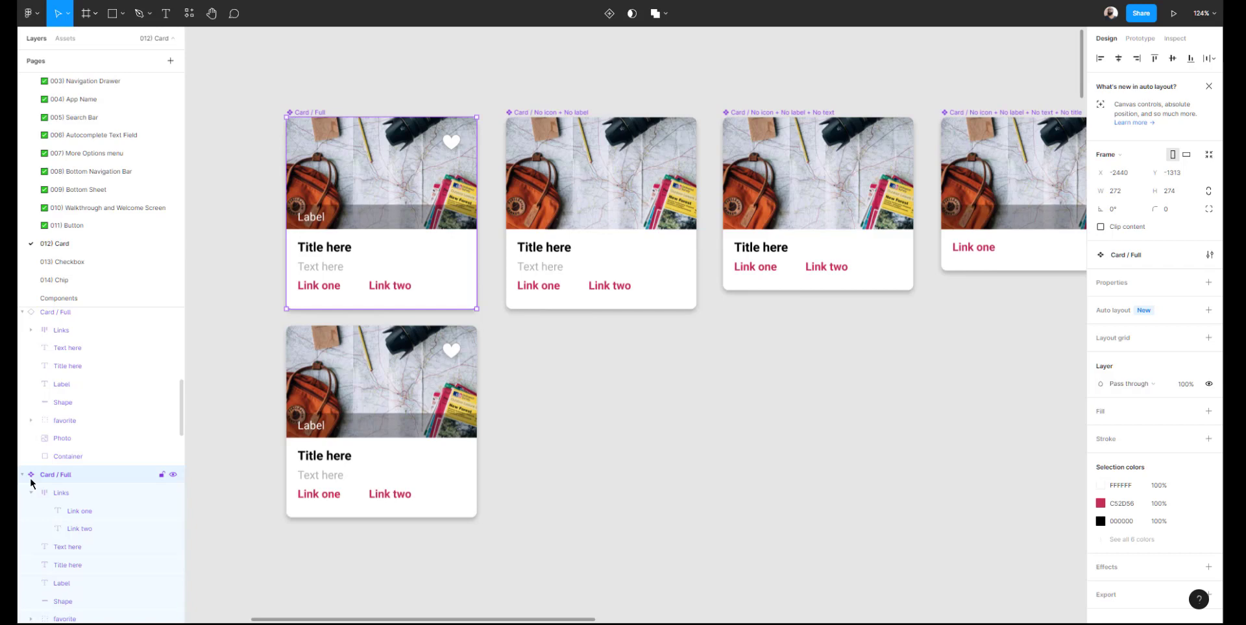
click(298, 478)
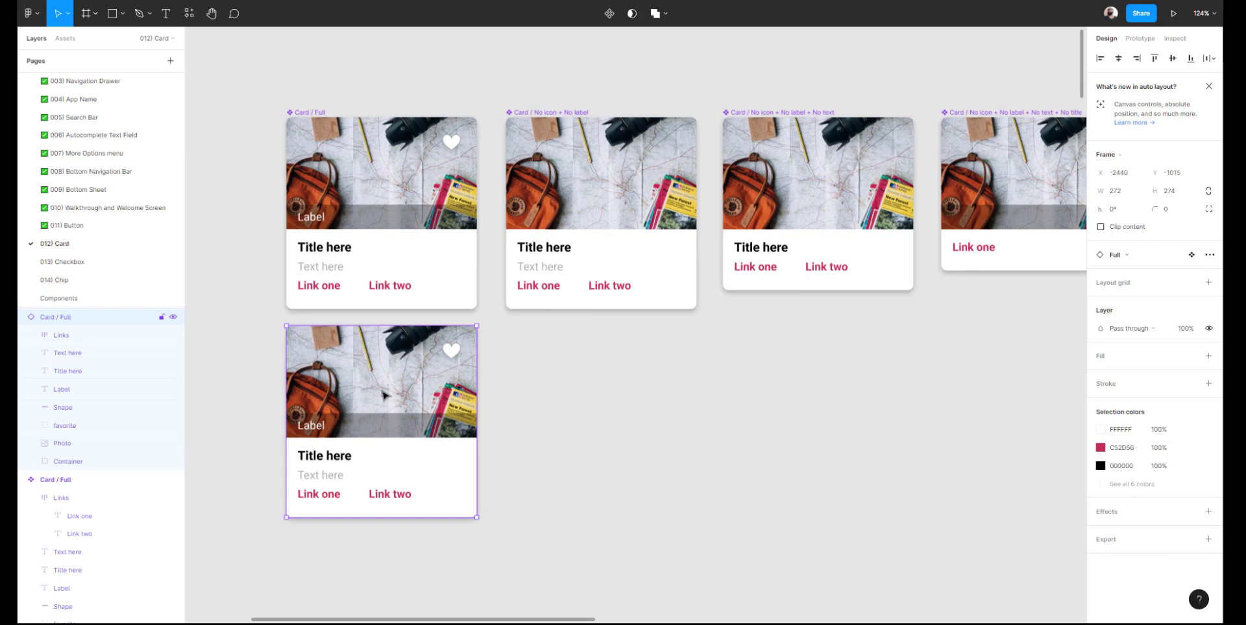
click(383, 258)
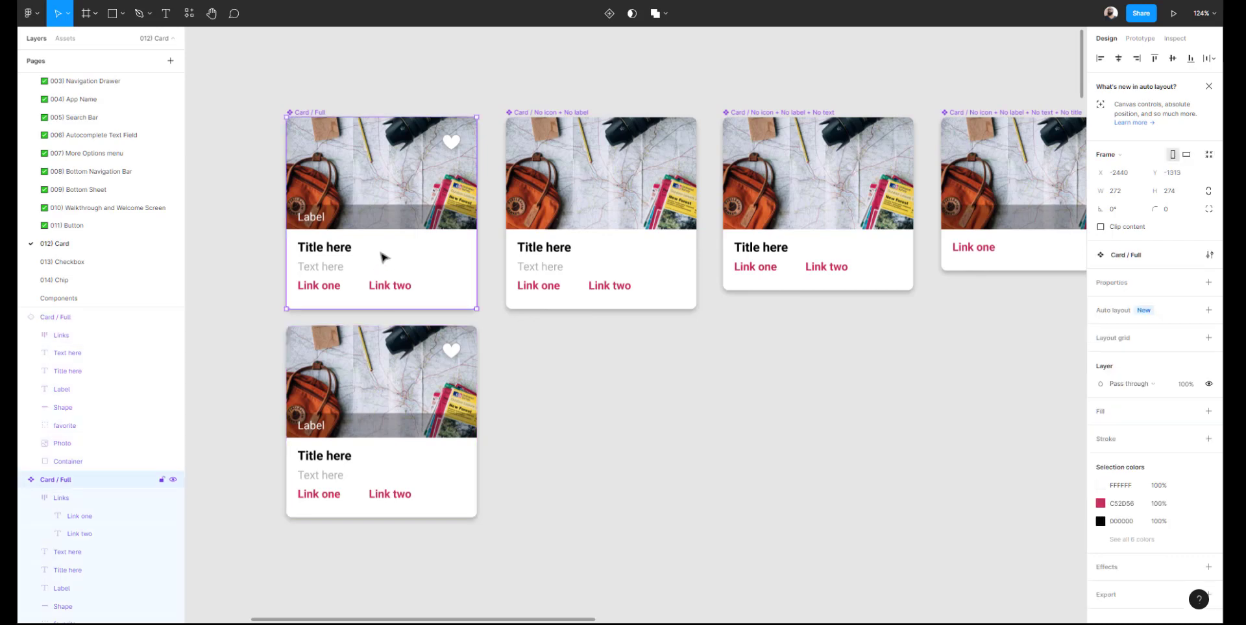
click(369, 360)
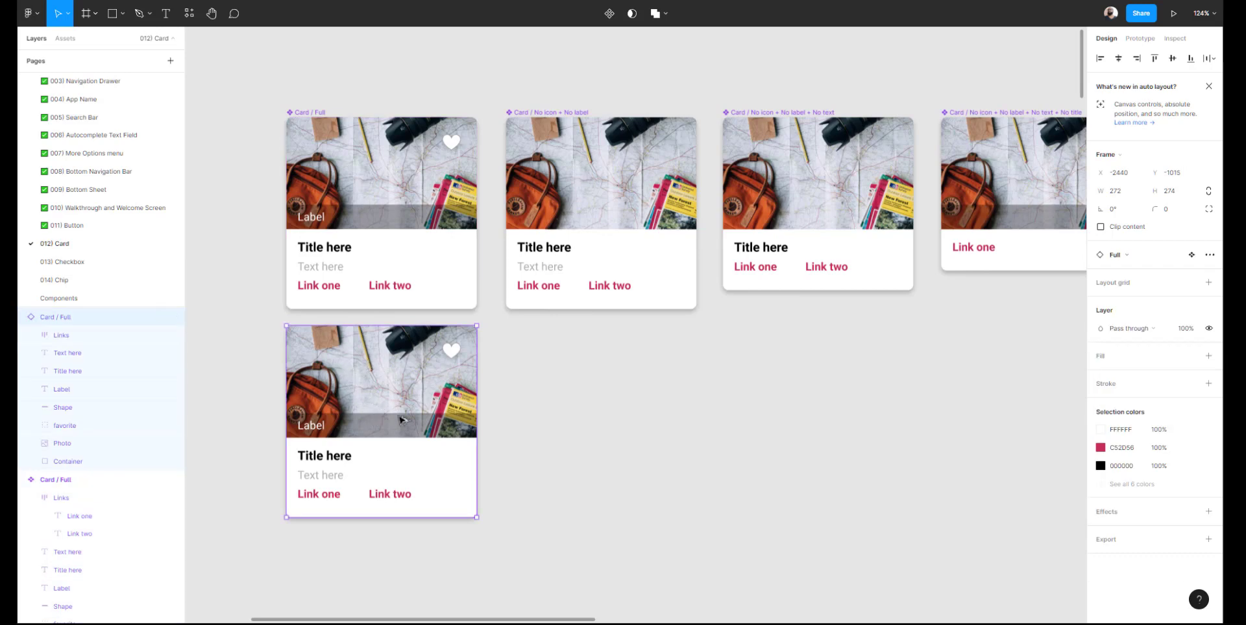
Duplicate the copy and line up three instances in a row under Card / Full
drag(372, 421, 756, 409)
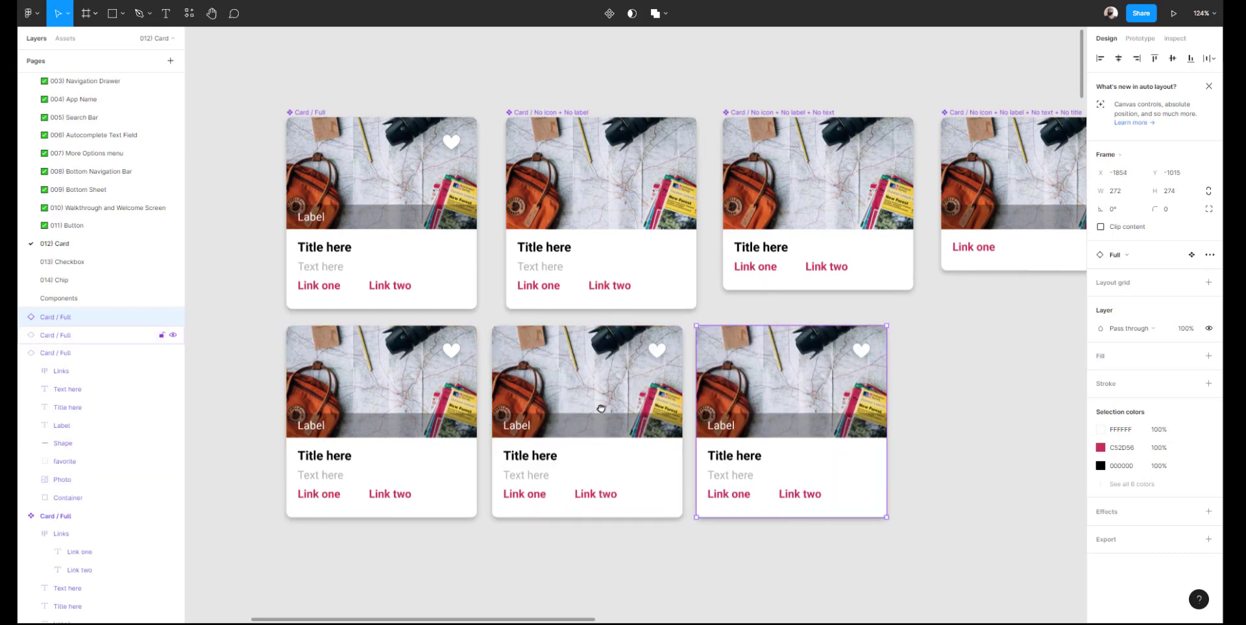
scroll(720, 389, down, 5)
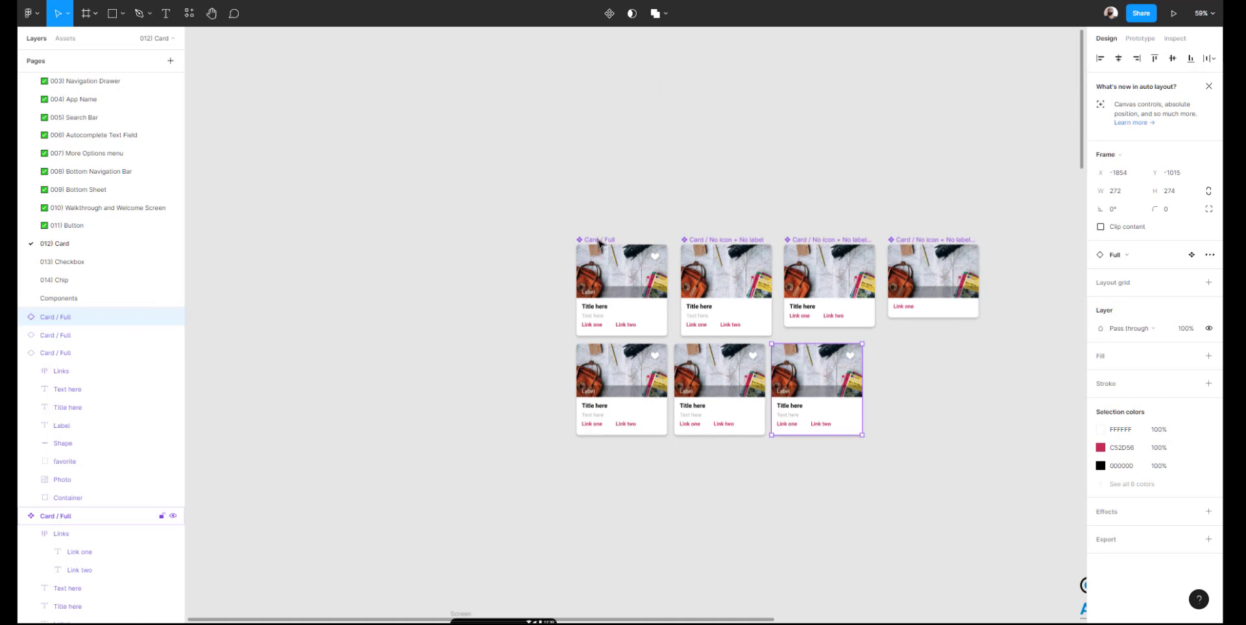
drag(598, 258, 438, 200)
click(504, 316)
drag(613, 374, 370, 328)
drag(688, 386, 448, 335)
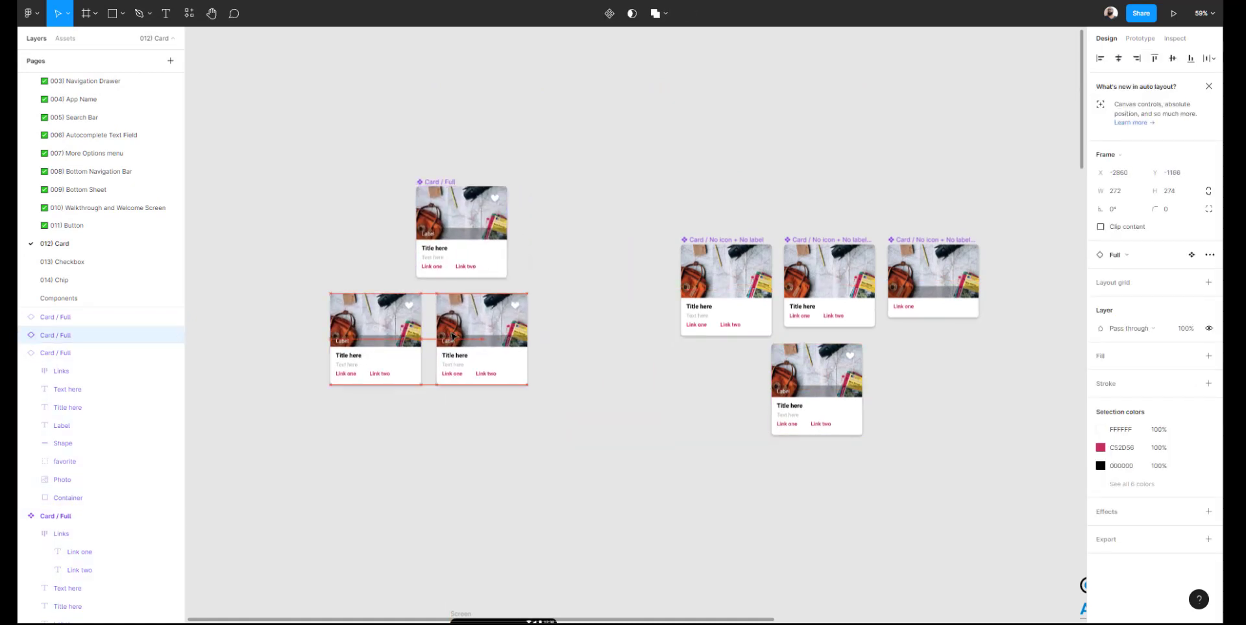
drag(812, 387, 578, 338)
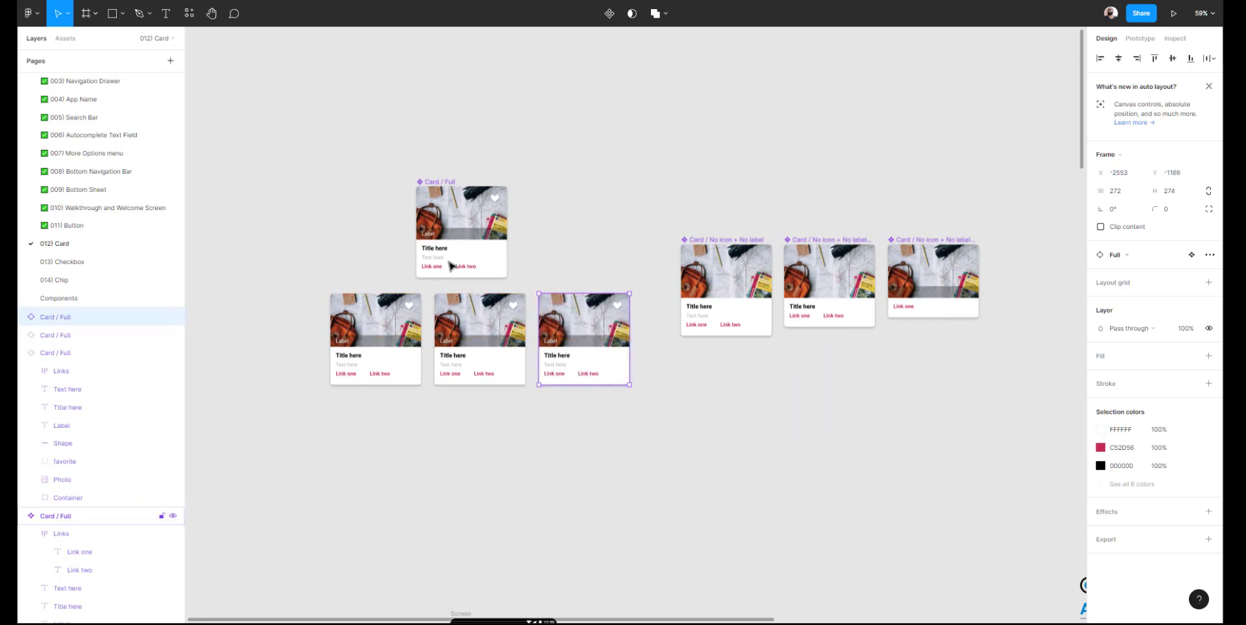
Colour Link one in the main card with the backpack's bright orange, F66C38
drag(453, 265, 469, 263)
scroll(469, 262, up, 5)
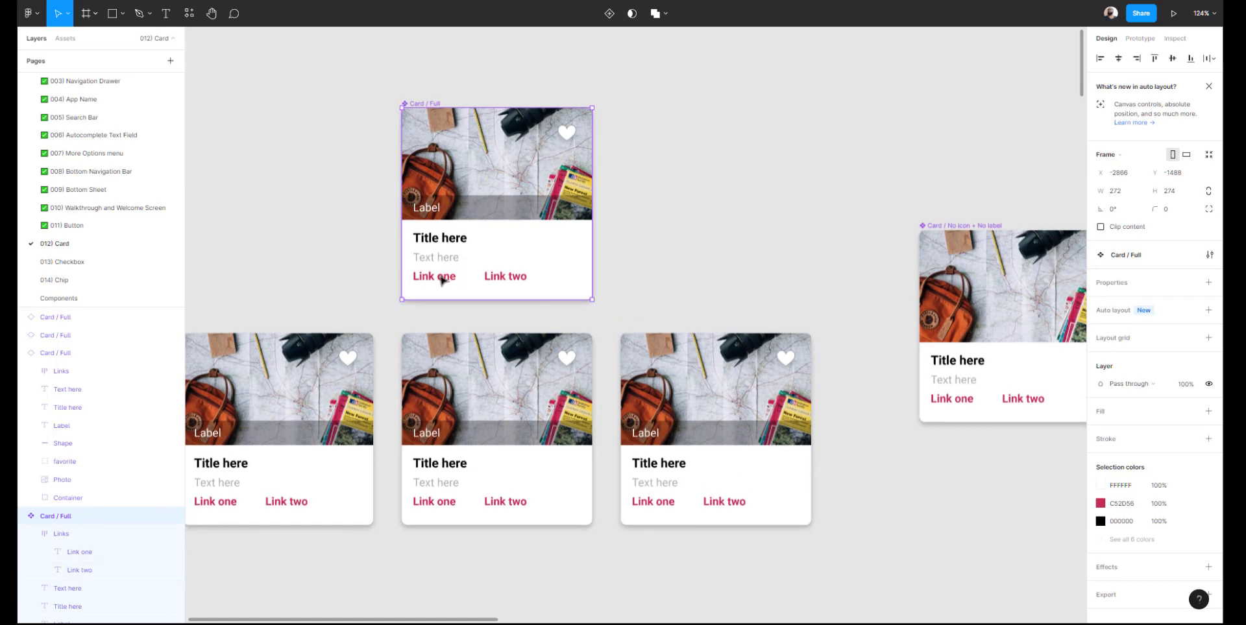
double_click(442, 280)
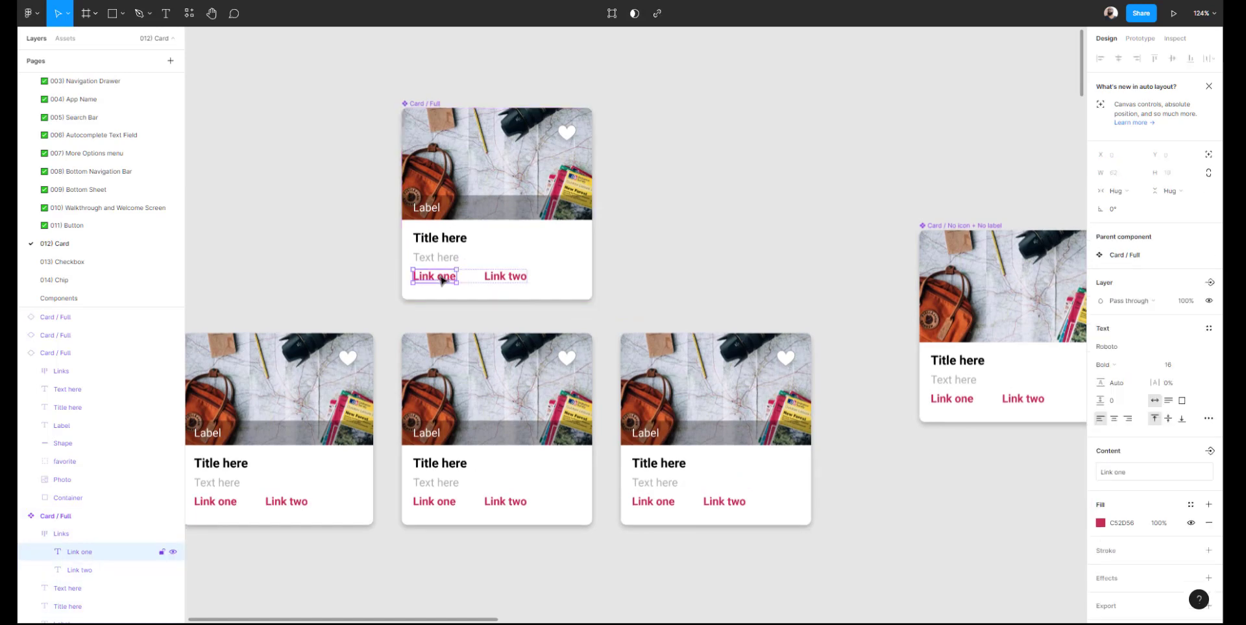
key(i)
click(433, 185)
click(1100, 522)
drag(1059, 374, 1056, 348)
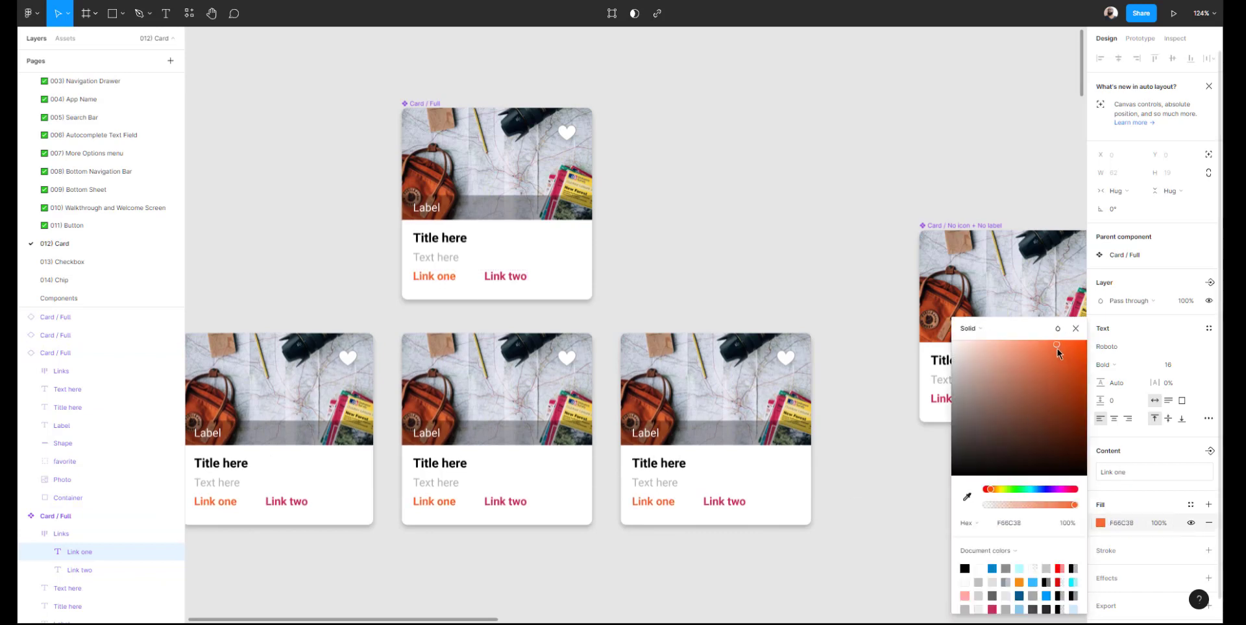
Try a larger title size, then return 'Title here' to 18
click(441, 241)
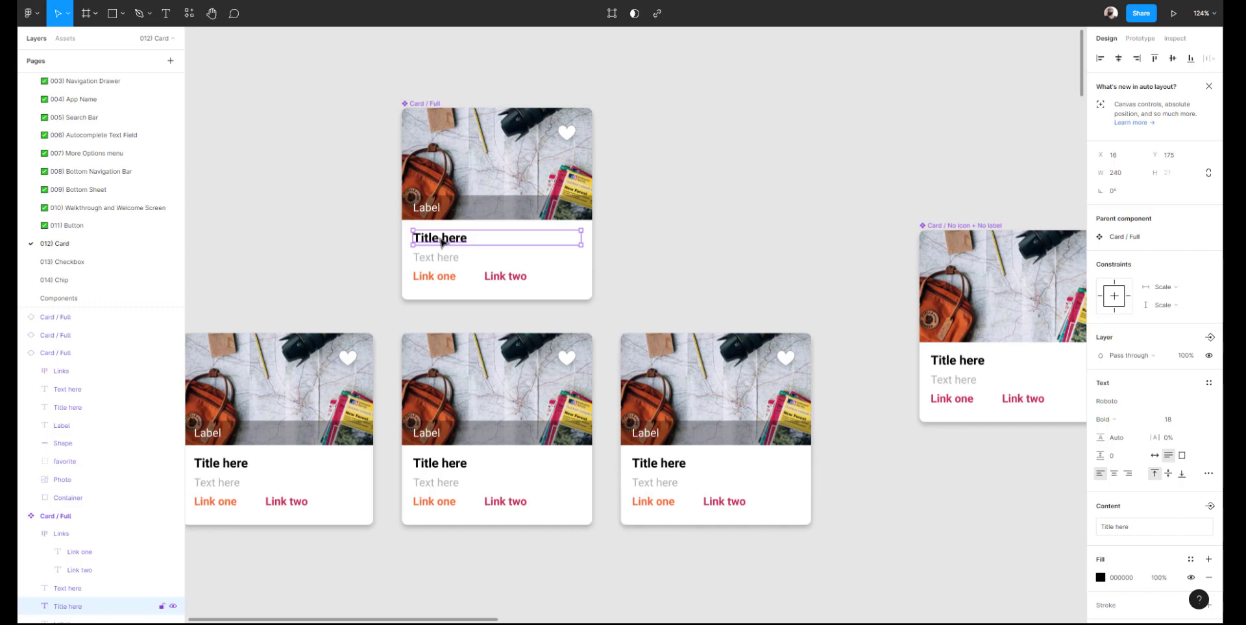
key(ctrl+shift+period)
key(ctrl+shift+period)
key(ctrl+shift+period)
key(ctrl+shift+period)
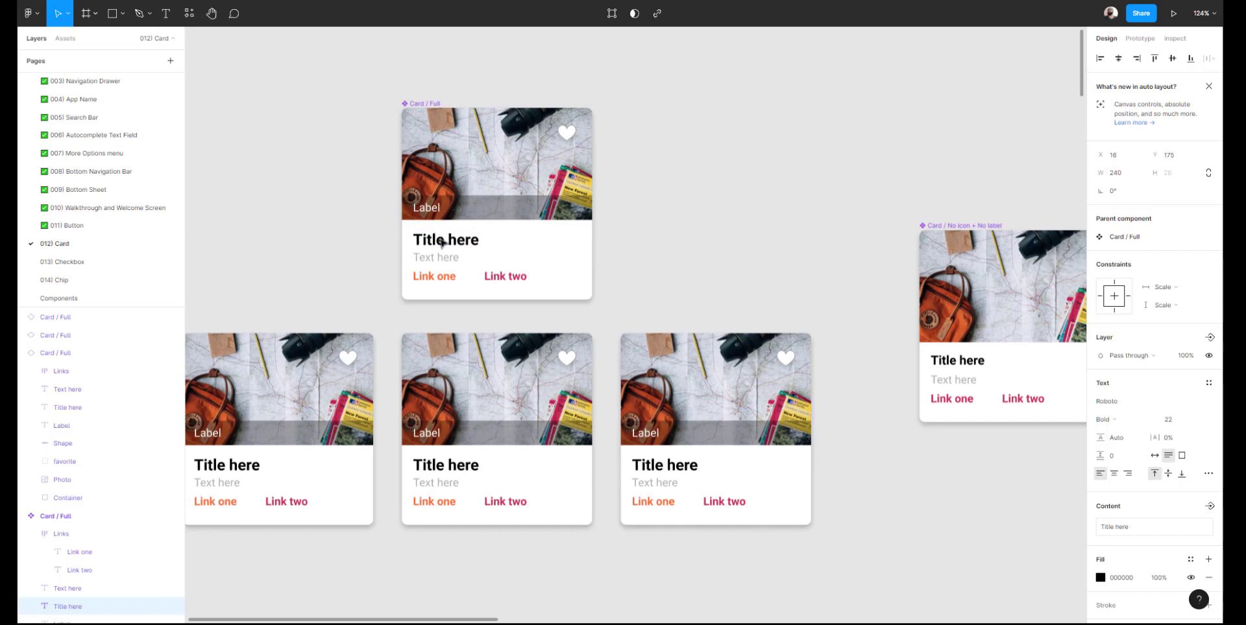
scroll(441, 243, left, 2)
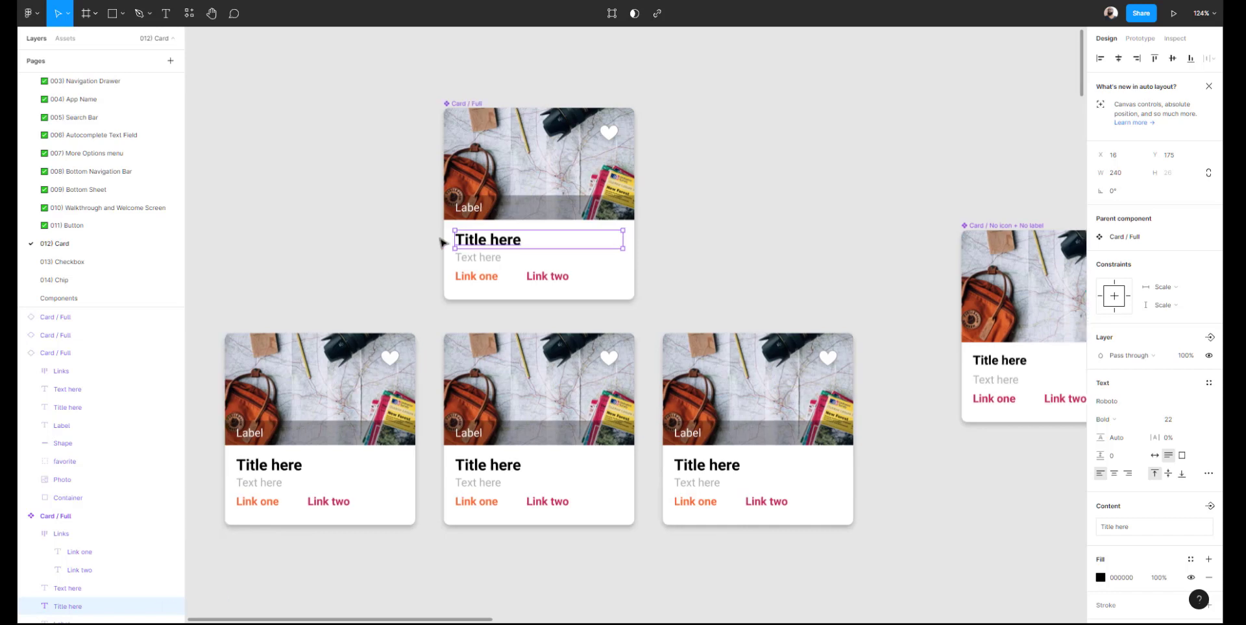
key(ctrl+shift+comma)
key(ctrl+shift+comma)
key(ctrl+shift+comma)
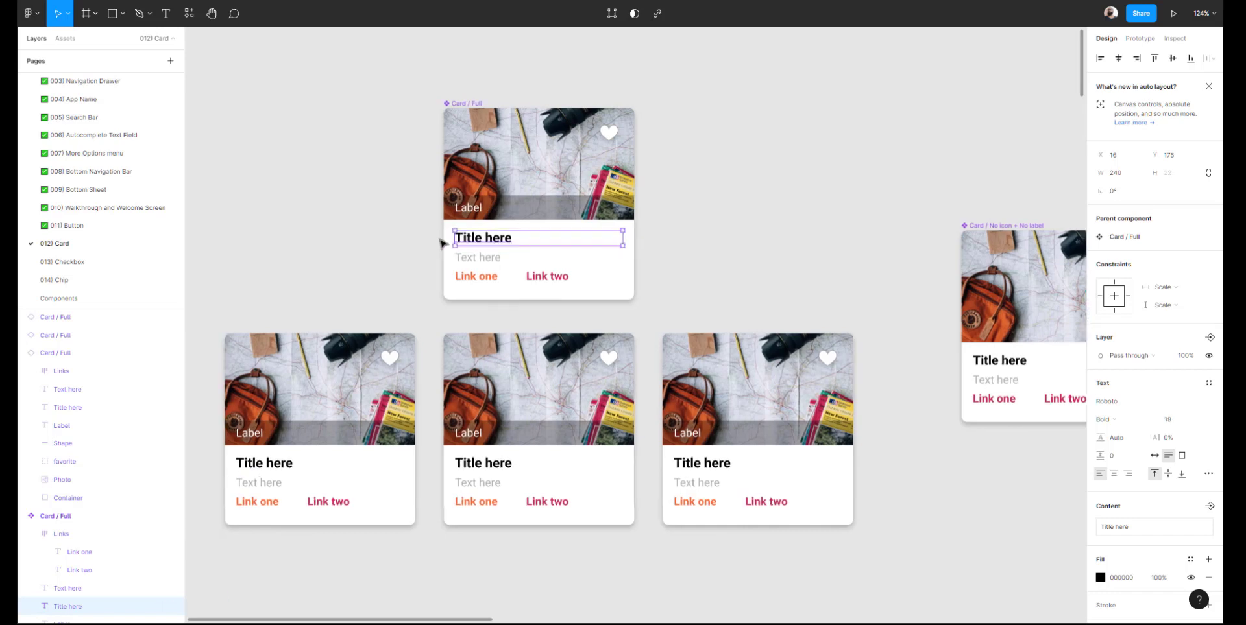
key(ctrl+shift+comma)
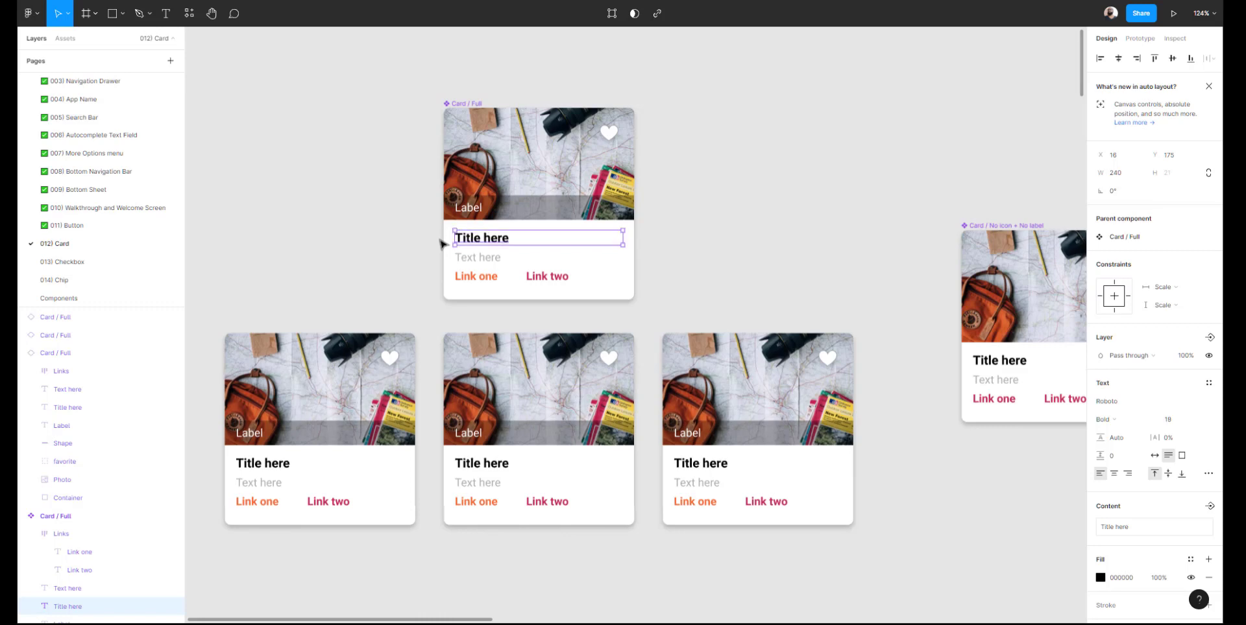
click(612, 136)
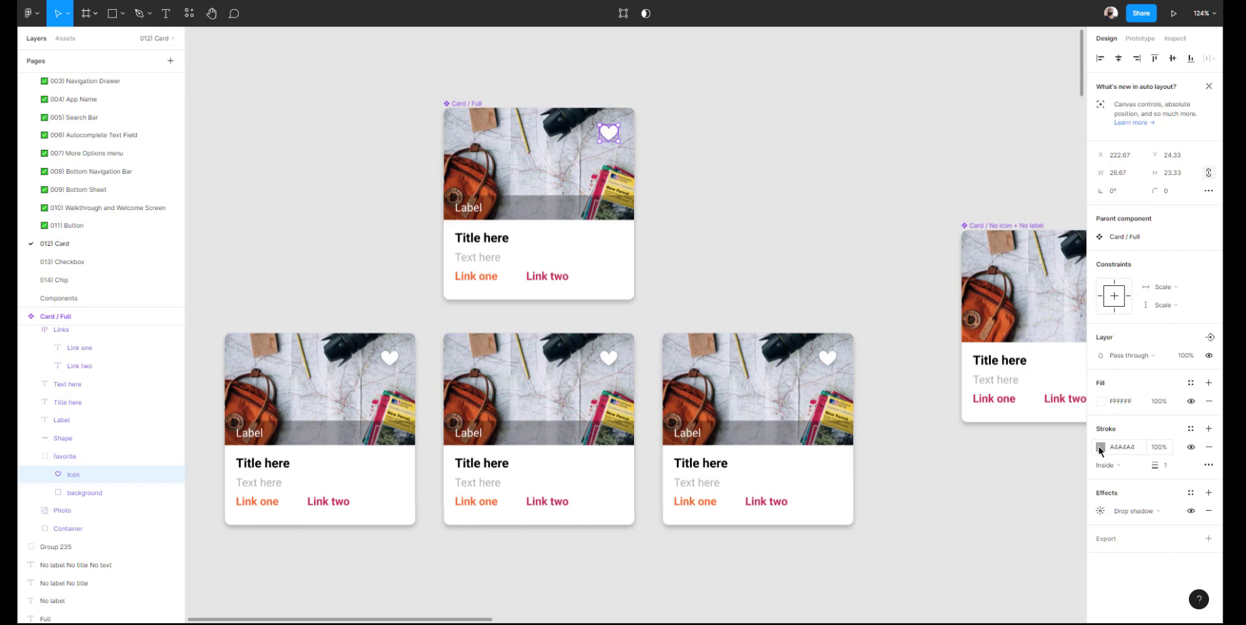
Change the heart icon's fill to a saturated yellow
click(1101, 401)
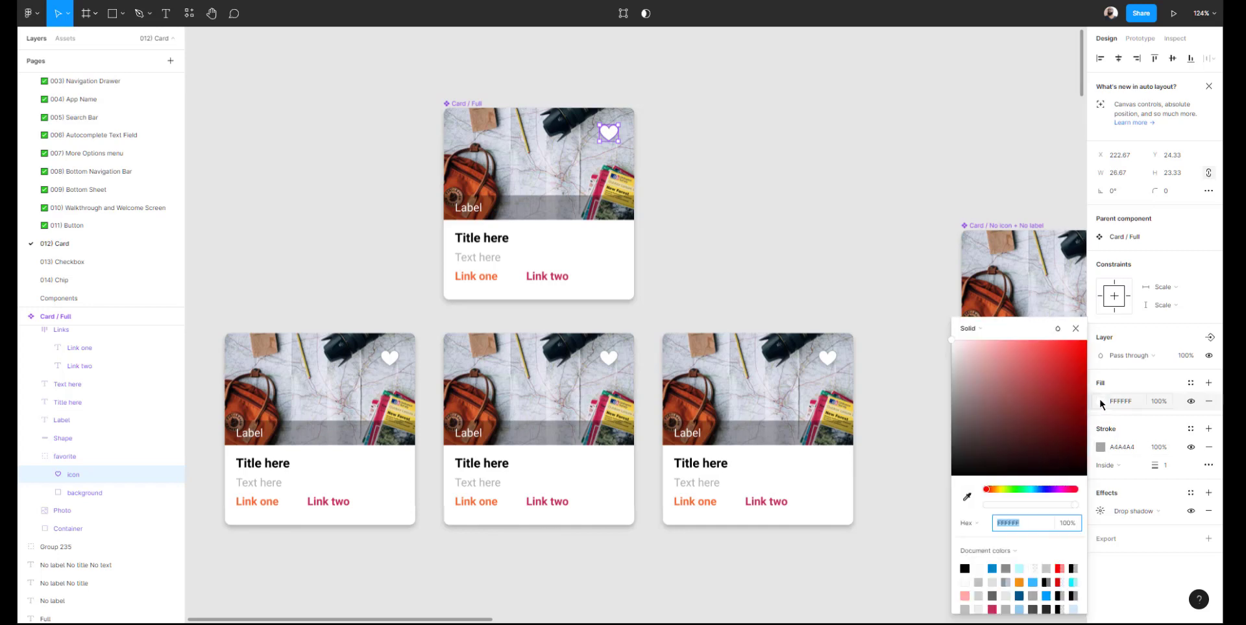
click(997, 488)
drag(1054, 383, 750, 192)
click(749, 192)
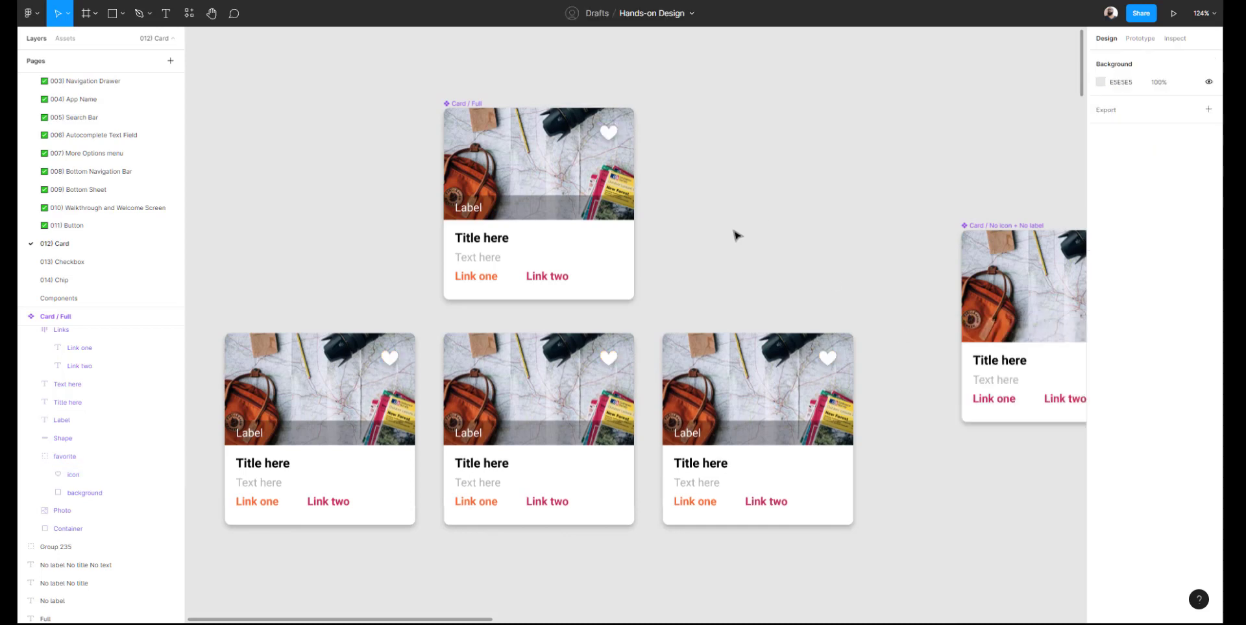
Copy Link one's orange onto Link two in the main card
click(551, 278)
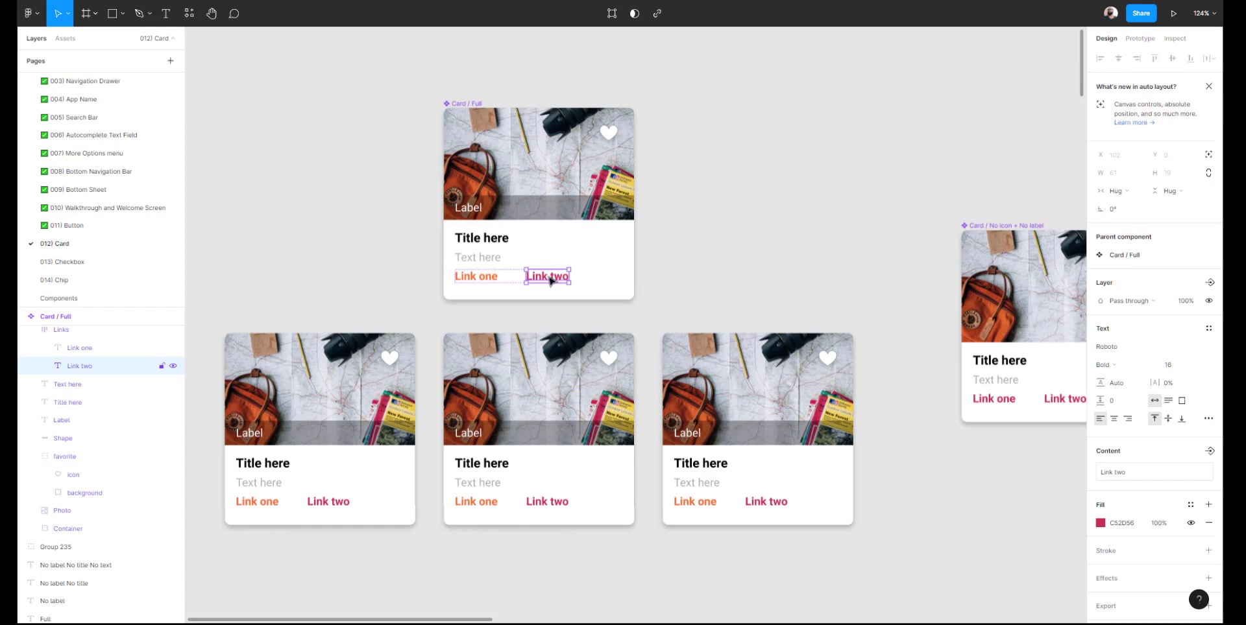
key(i)
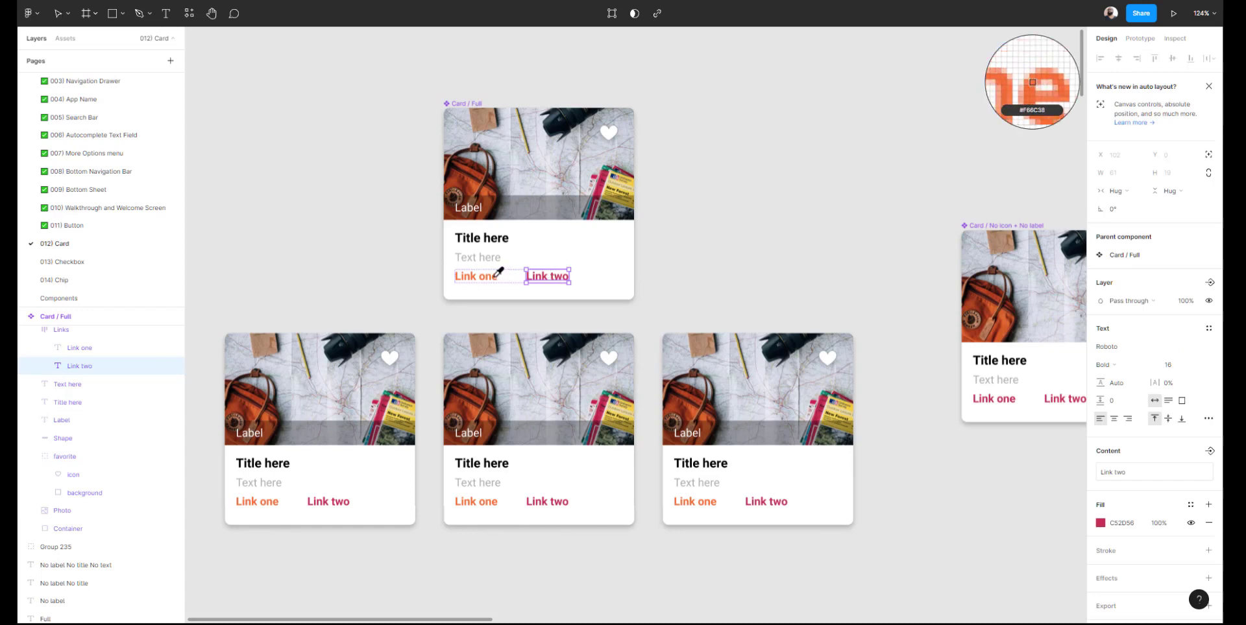
click(495, 278)
click(708, 218)
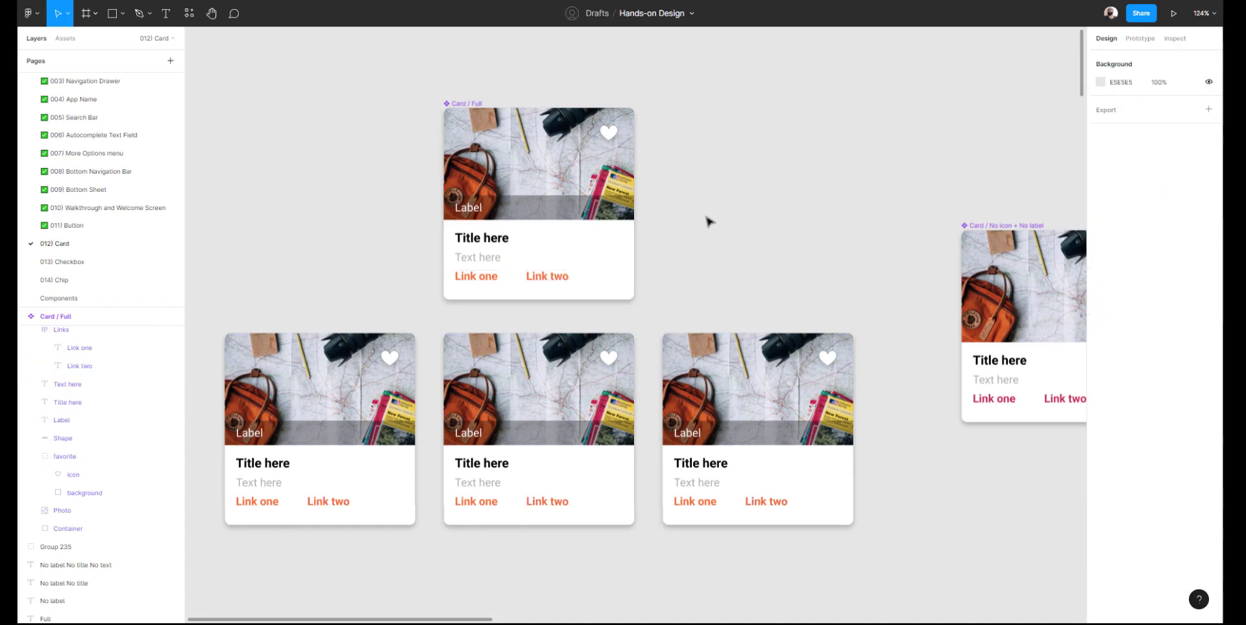
click(477, 175)
Move the main Card / Full component up beside the other variants
scroll(509, 203, down, 3)
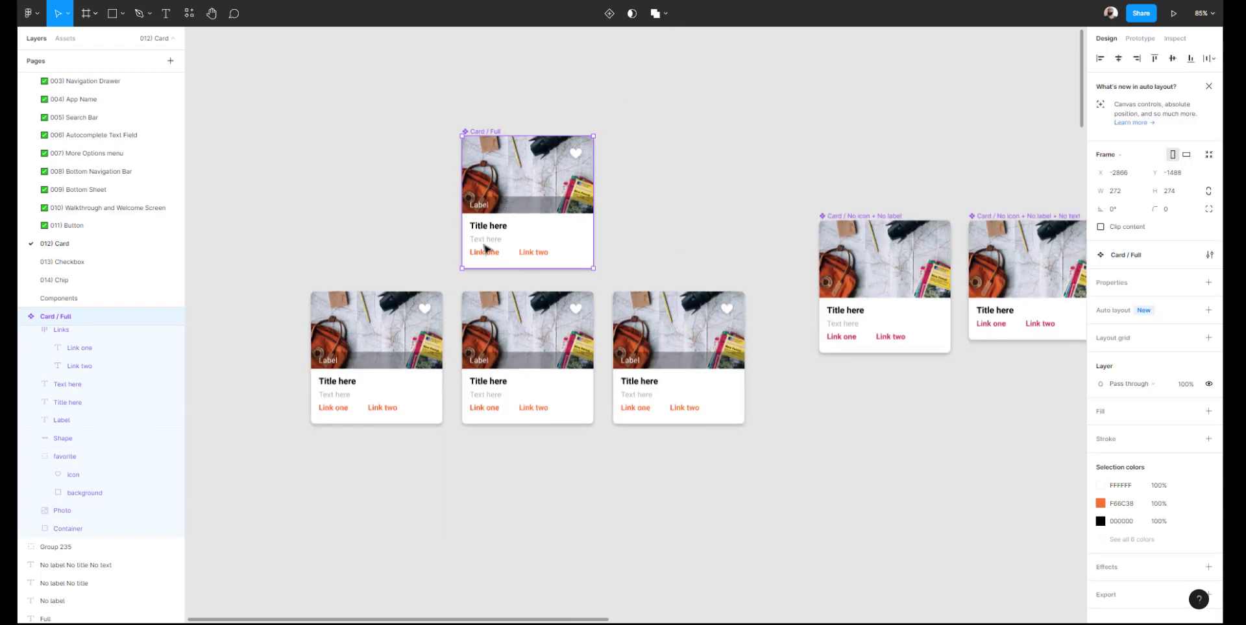
drag(247, 447, 652, 512)
click(668, 338)
scroll(562, 306, right, 4)
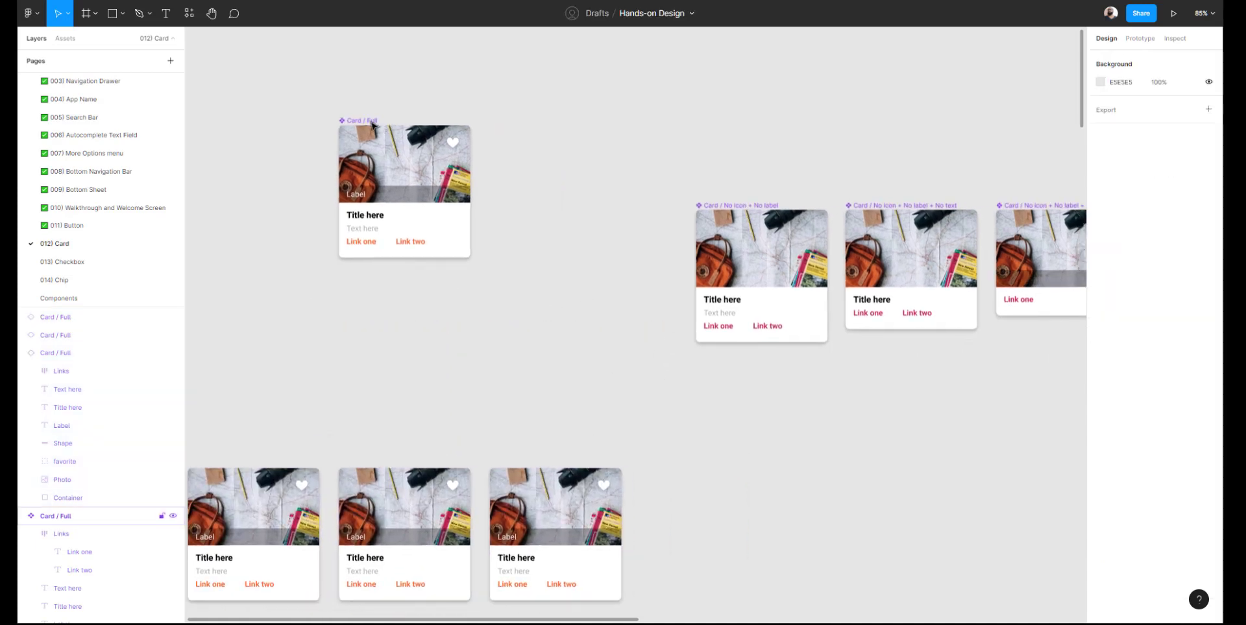
drag(372, 123, 562, 207)
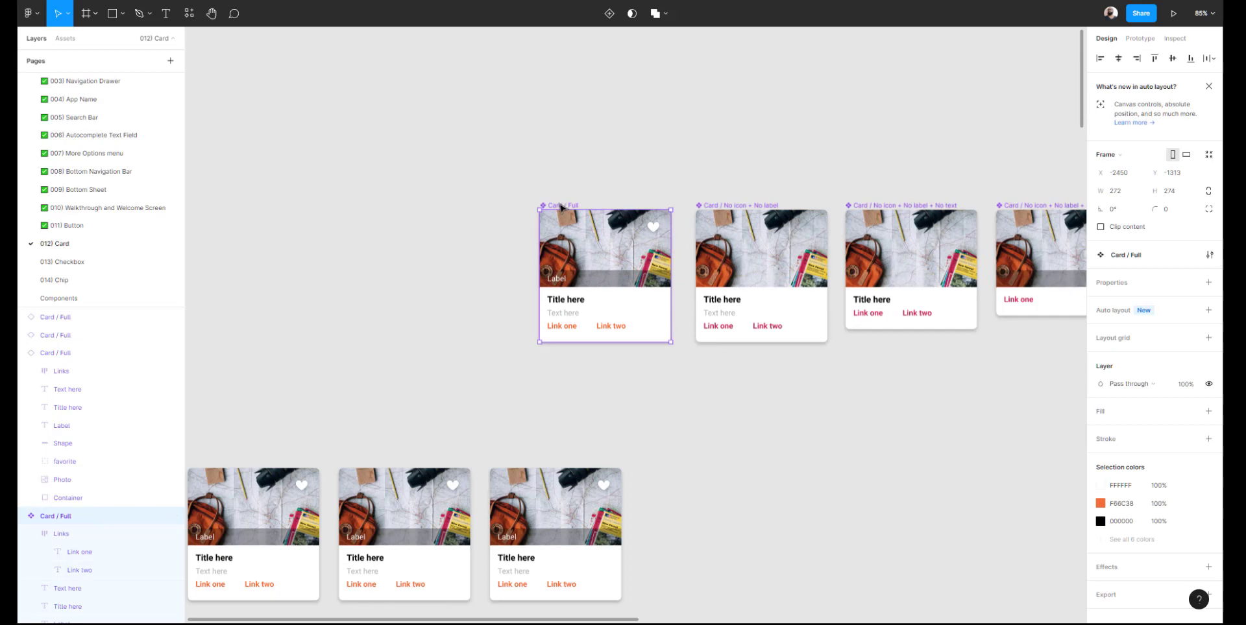
click(537, 167)
Select the four top-row card components and cut them
drag(536, 167, 344, 138)
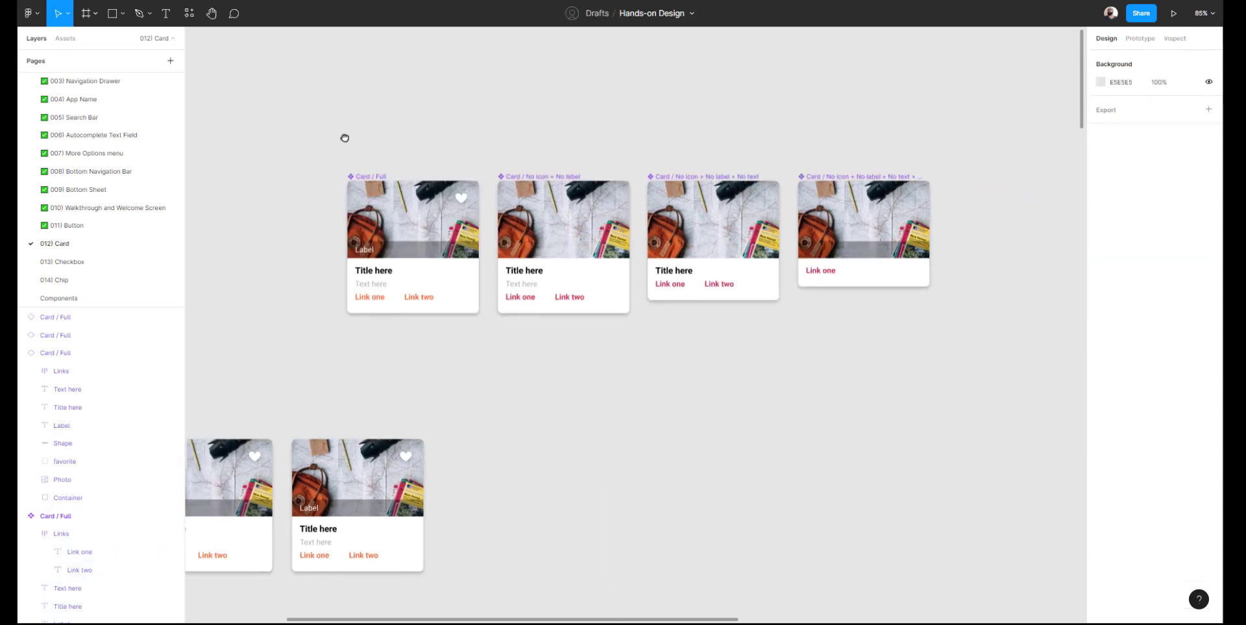
drag(297, 104, 976, 354)
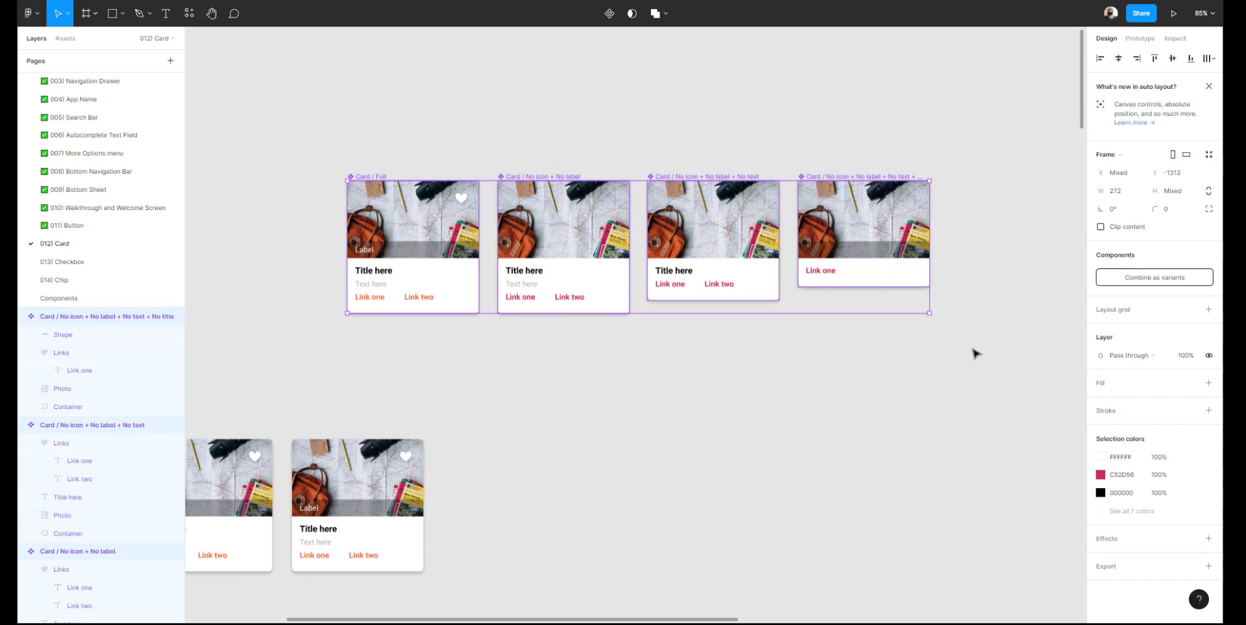
key(Delete)
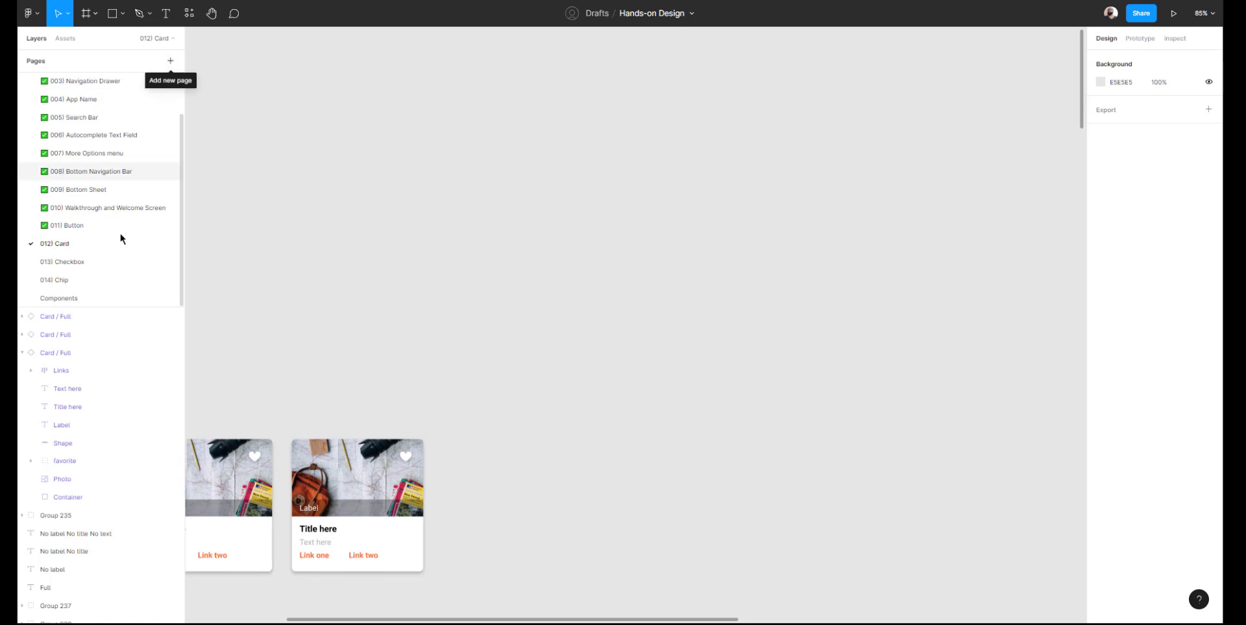
Paste the four card components onto the Components page, right of the Buttons frame
click(76, 299)
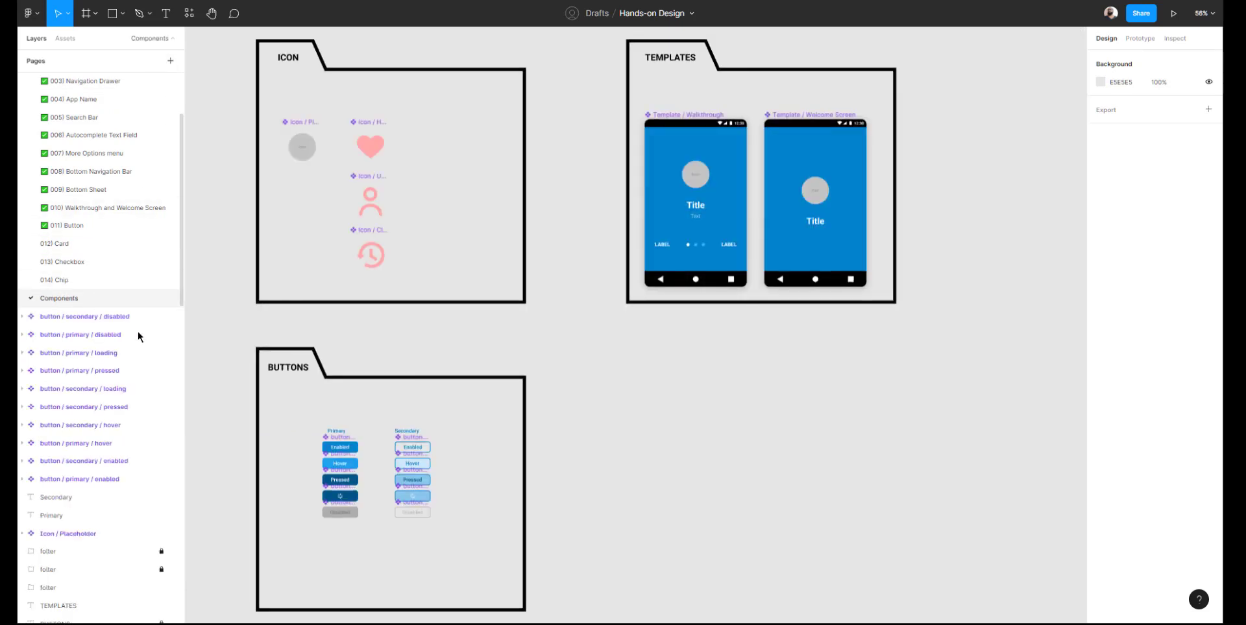
scroll(574, 343, down, 1)
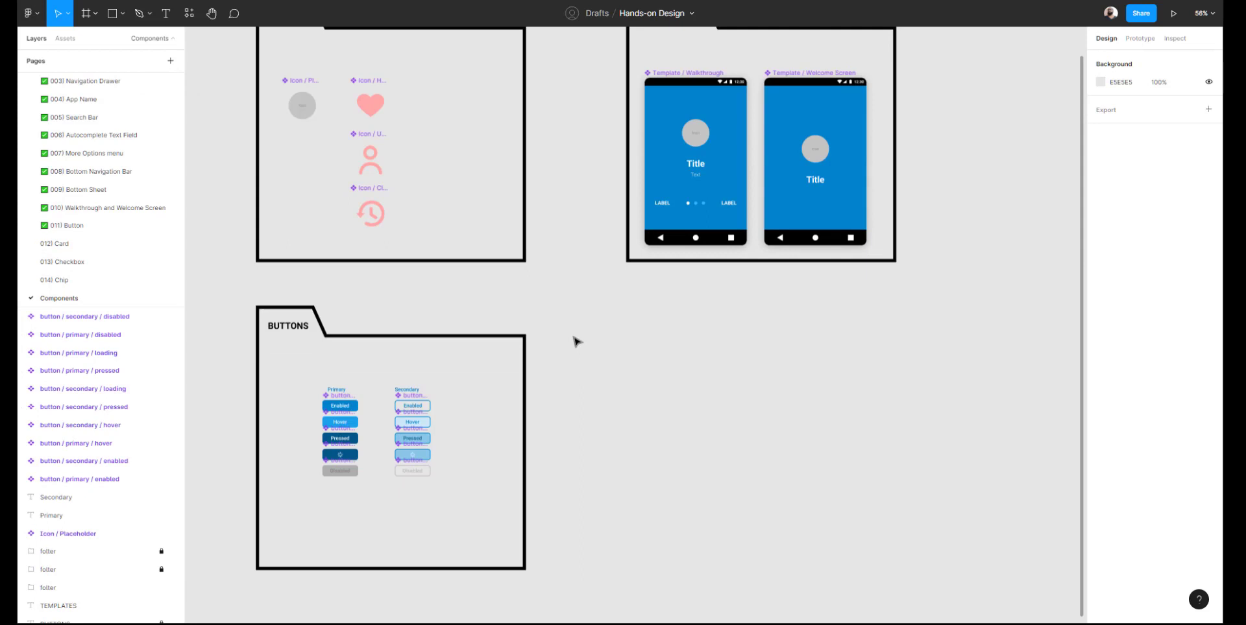
key(ctrl+v)
drag(480, 324, 656, 453)
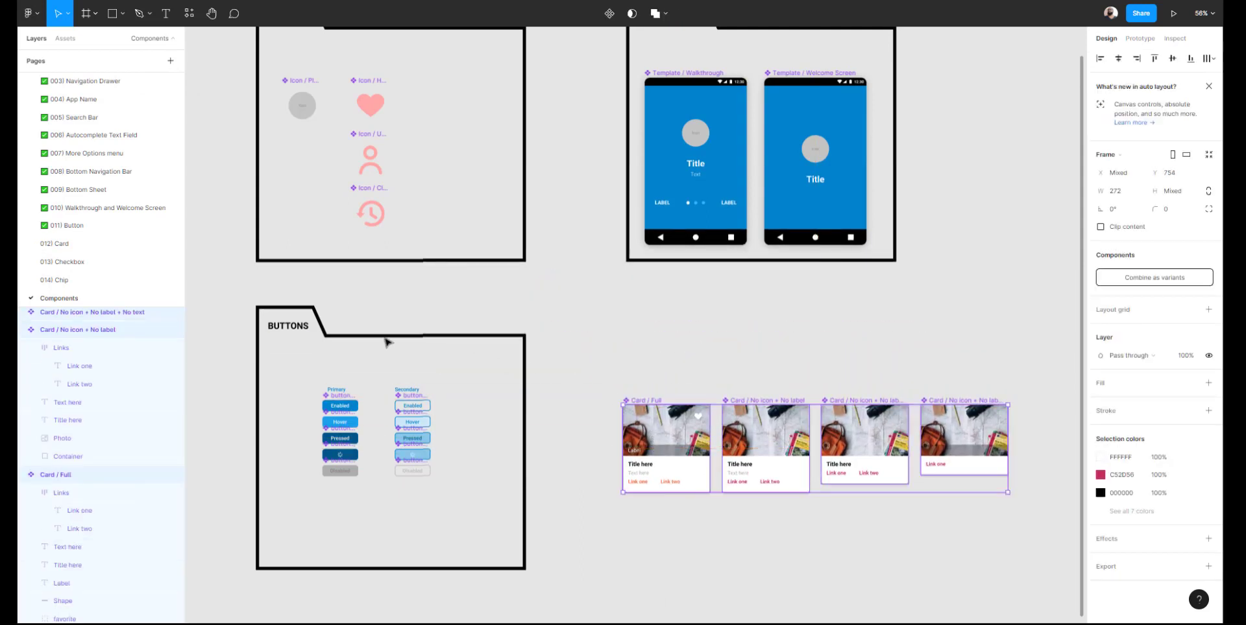
click(386, 342)
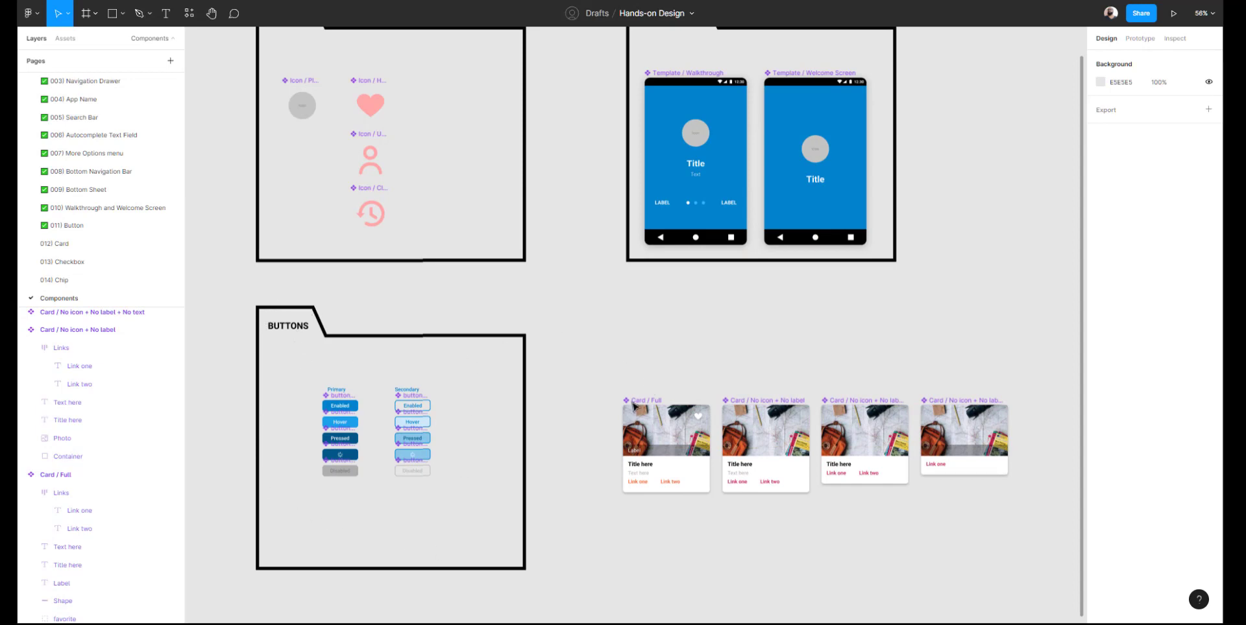
scroll(709, 351, right, 3)
scroll(709, 350, down, 2)
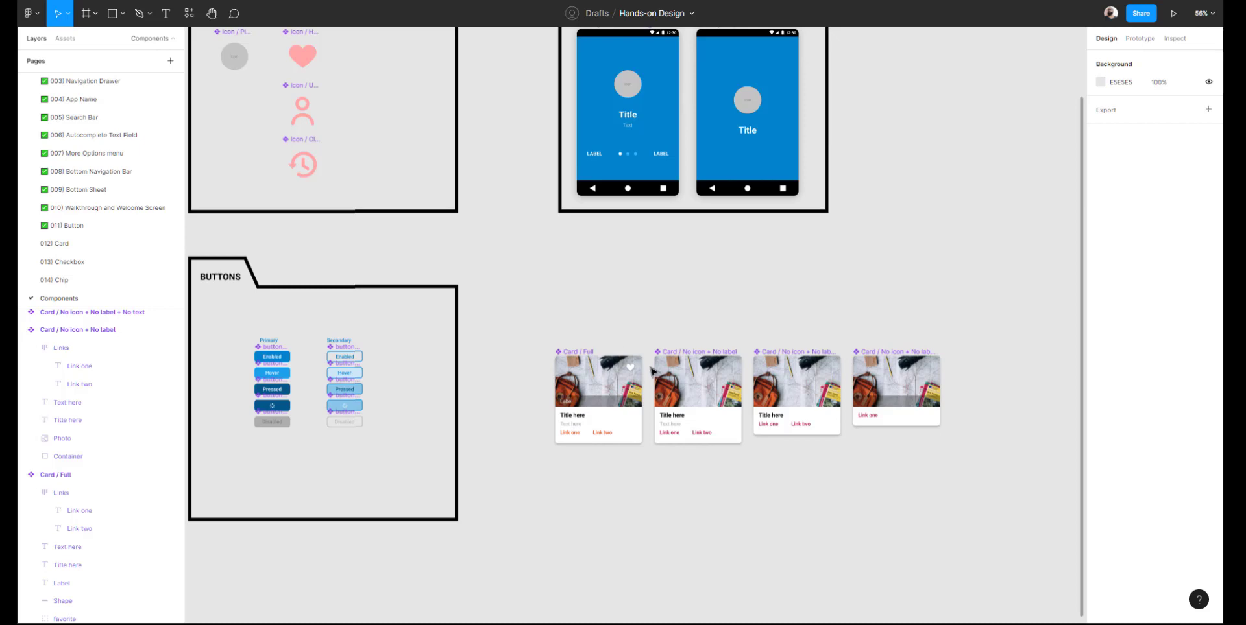
Delete the three Card / Full instances from the Card page and show Assets
click(60, 244)
drag(676, 218, 782, 202)
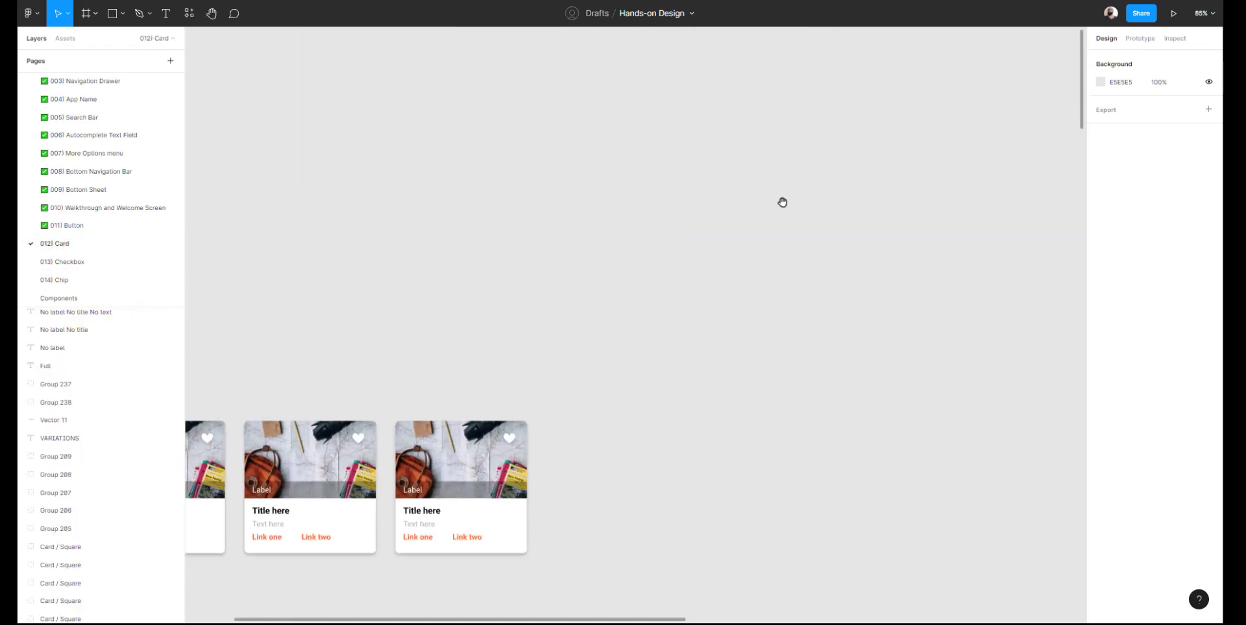
scroll(720, 194, left, 10)
scroll(720, 194, down, 7)
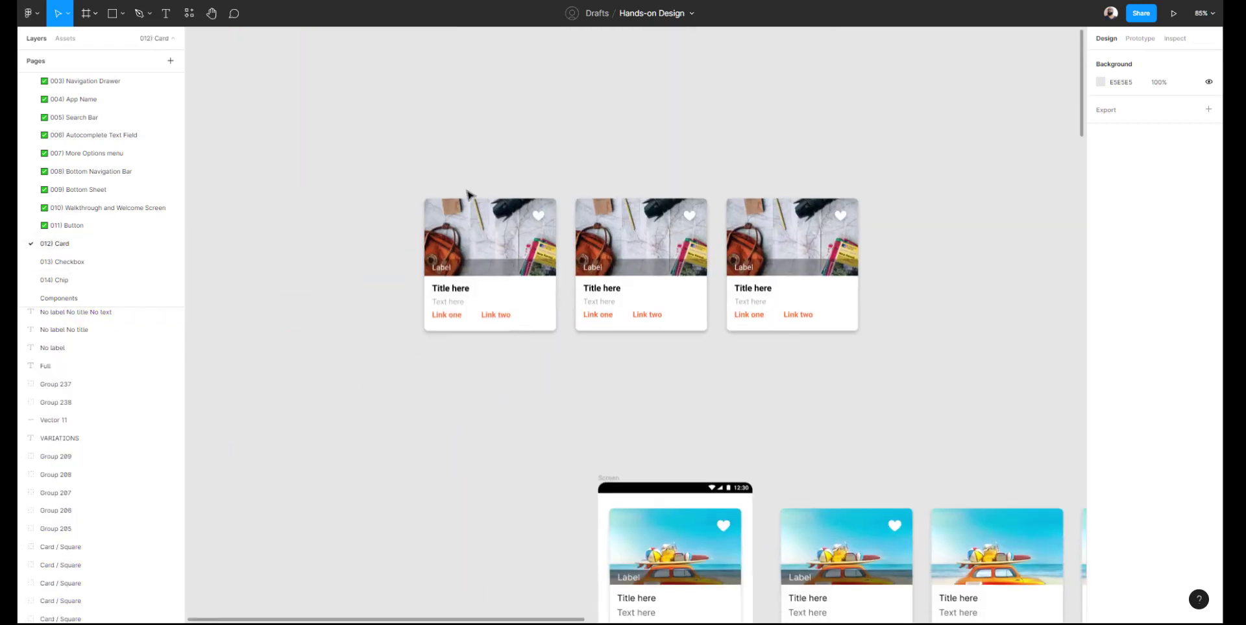
drag(387, 153, 908, 402)
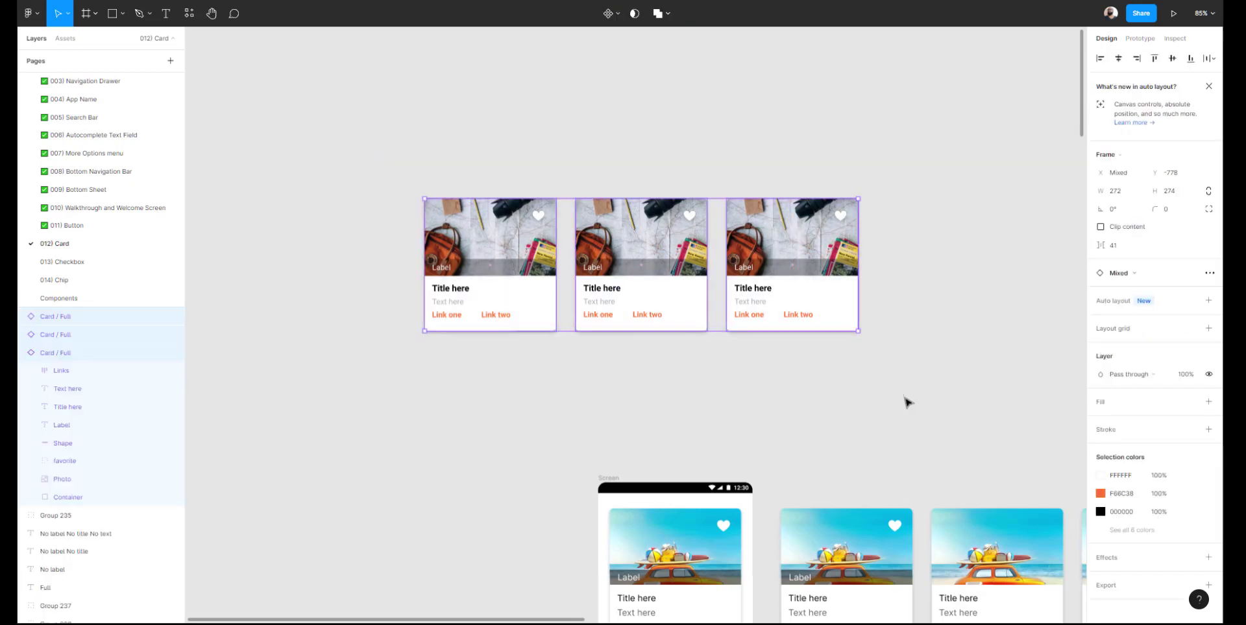
key(Delete)
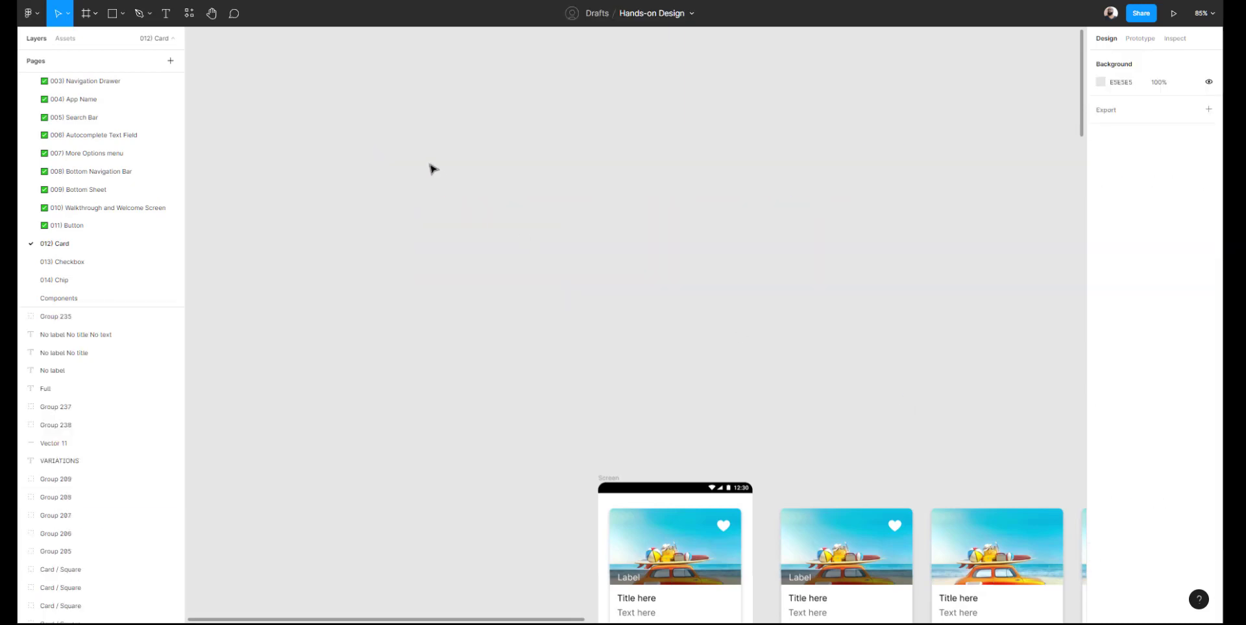
click(65, 38)
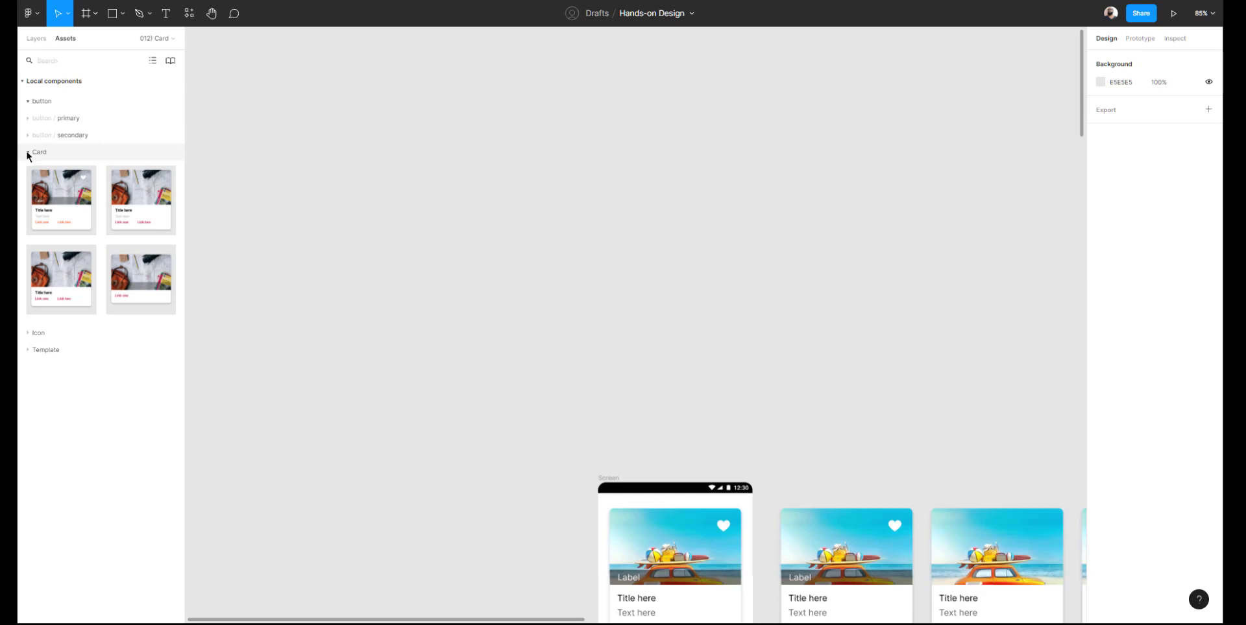
Drag a new Card / Full instance from Assets onto the canvas and zoom to it
click(27, 151)
click(37, 39)
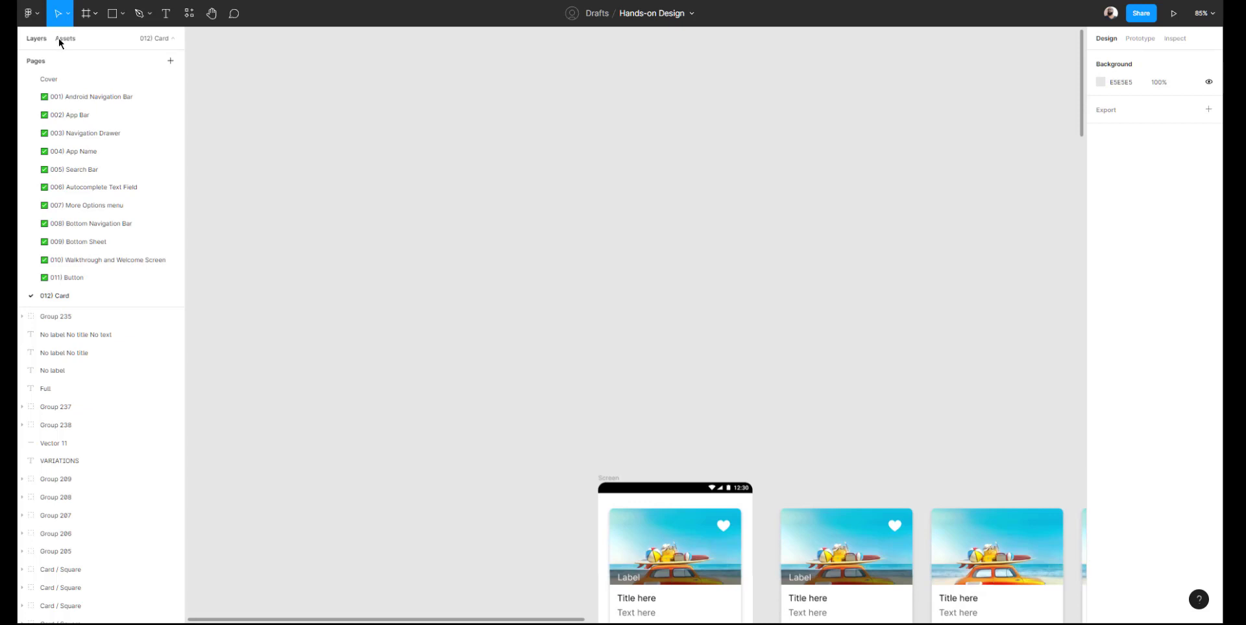
click(65, 39)
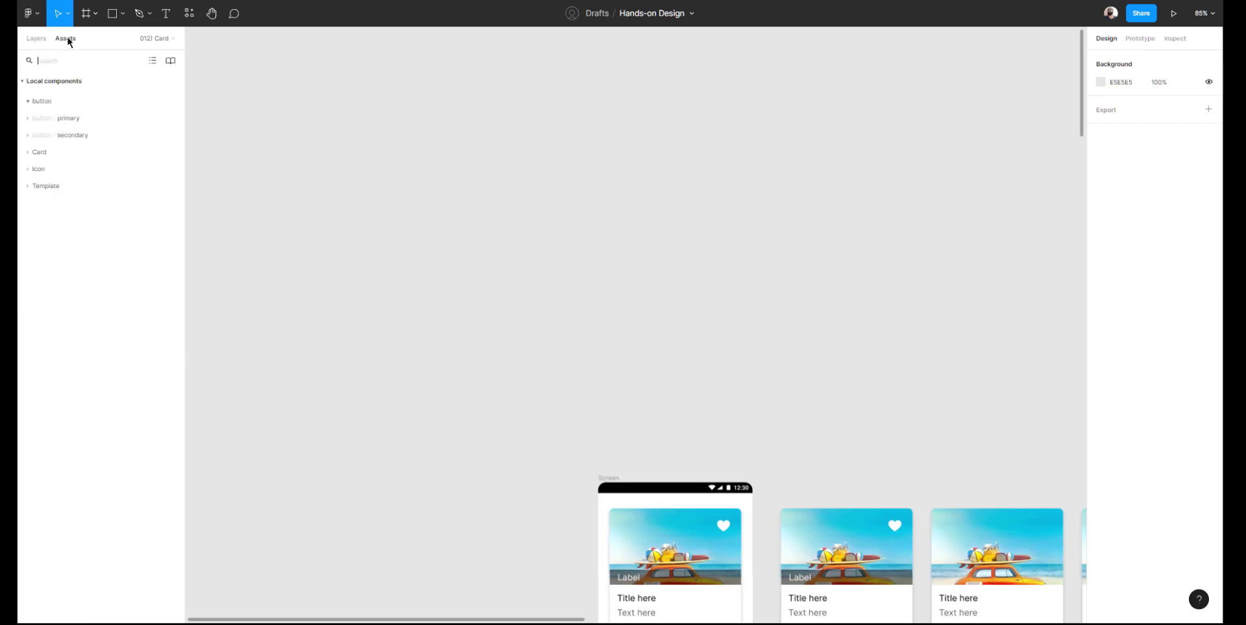
click(28, 151)
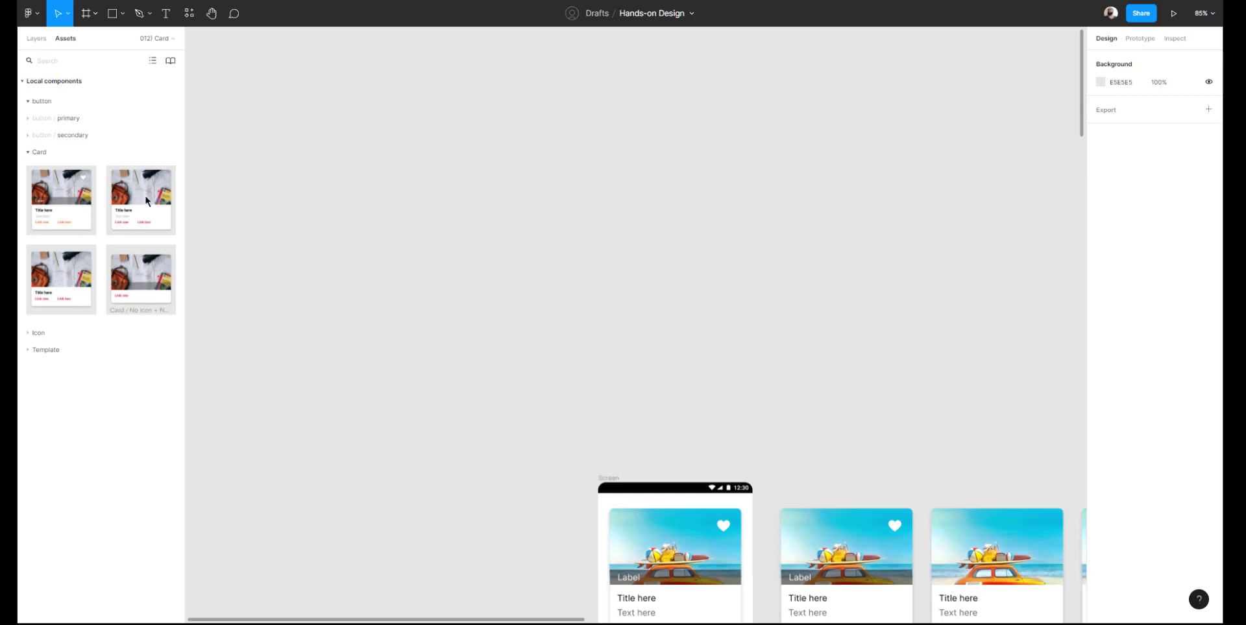
drag(56, 200, 395, 197)
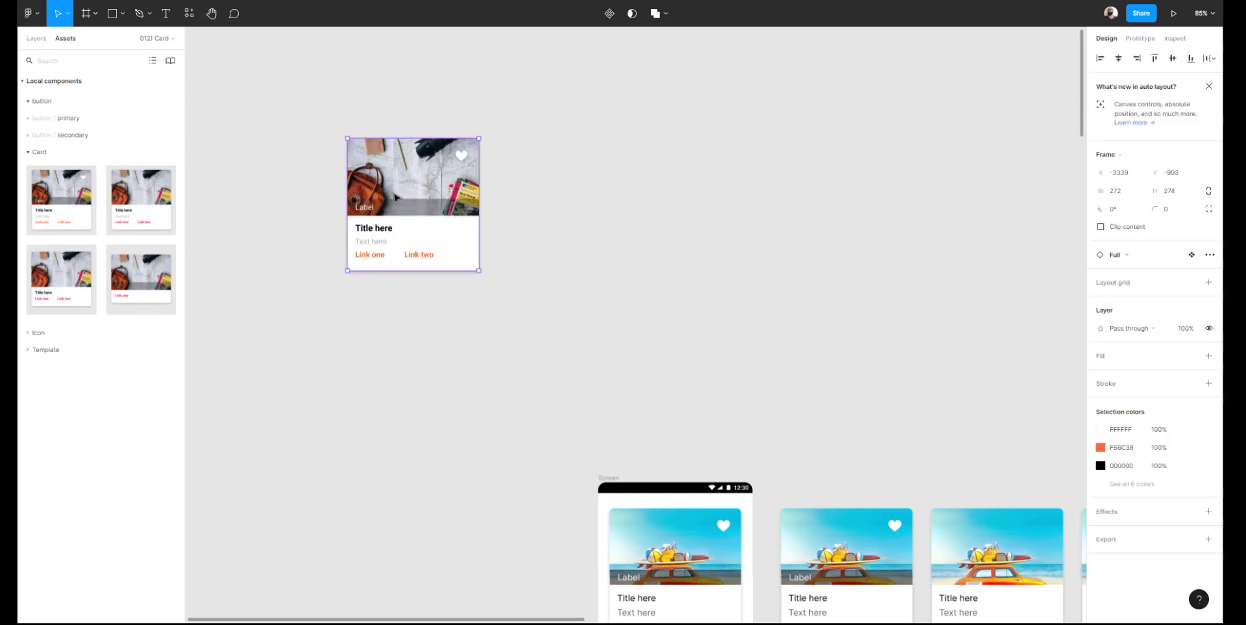
key(shift+2)
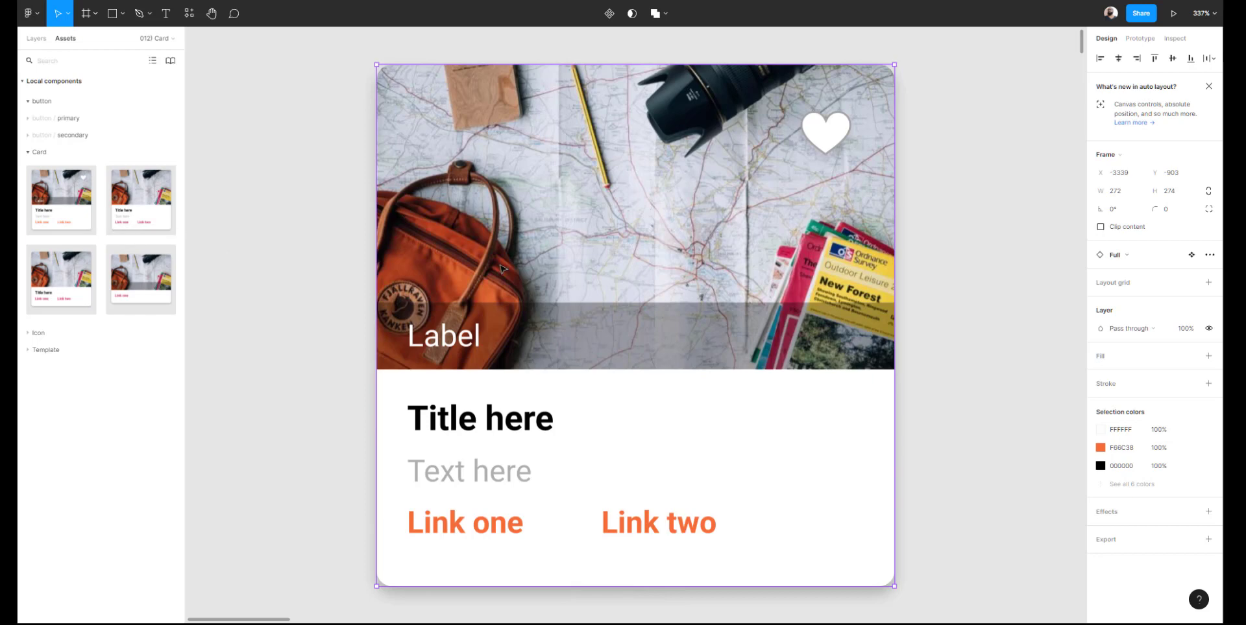
Swap the instance through No icon + No label and No text, ending on Link-one-only
click(1139, 255)
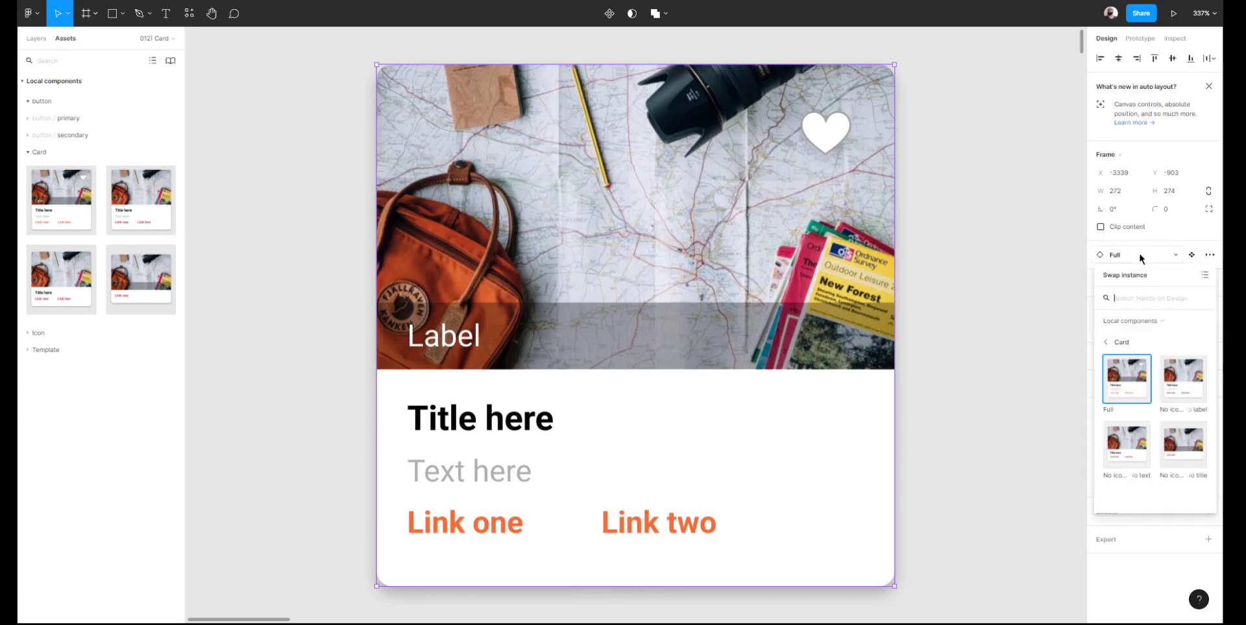
click(1183, 376)
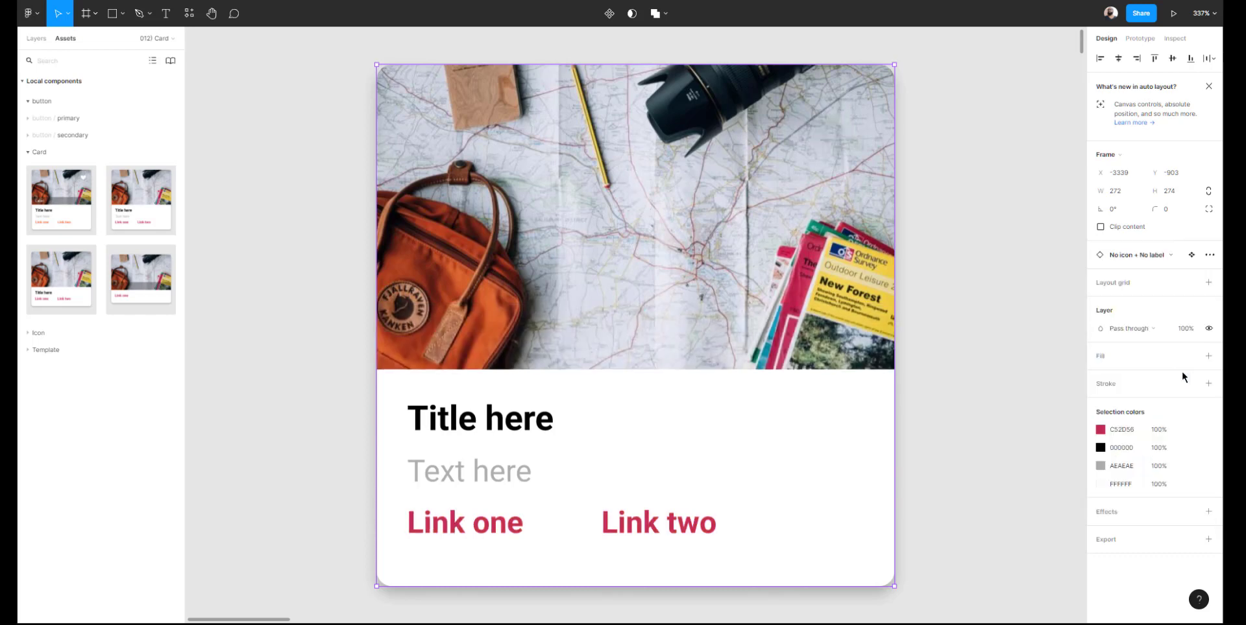
click(1159, 256)
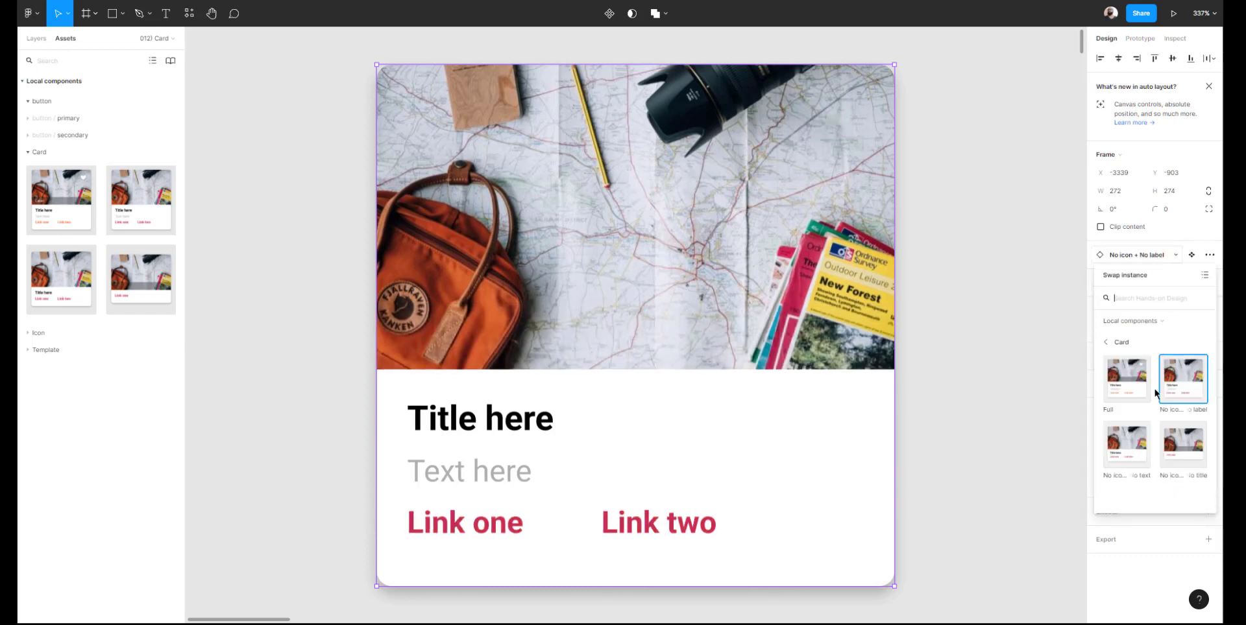
click(1126, 447)
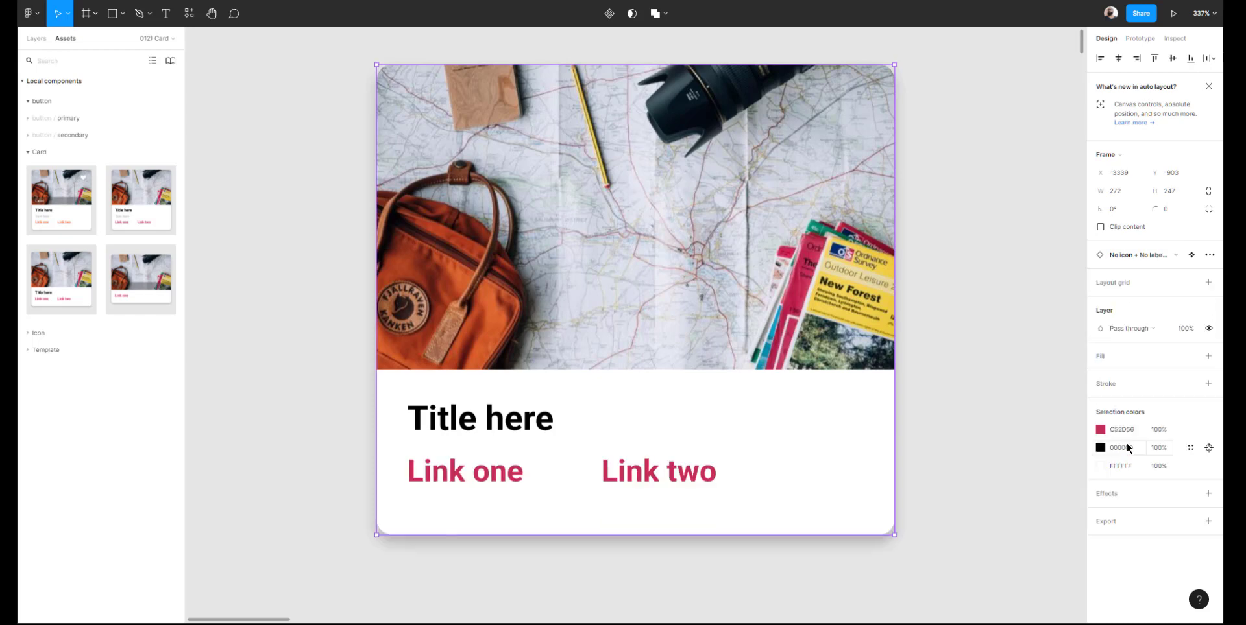
click(1134, 262)
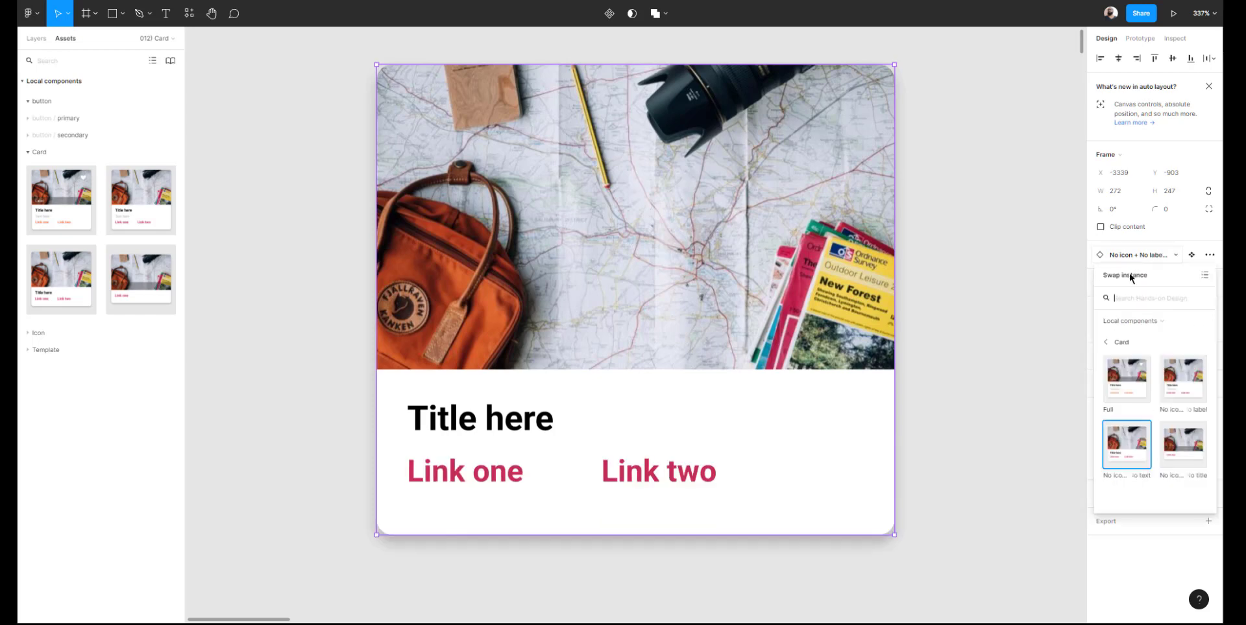
click(1184, 445)
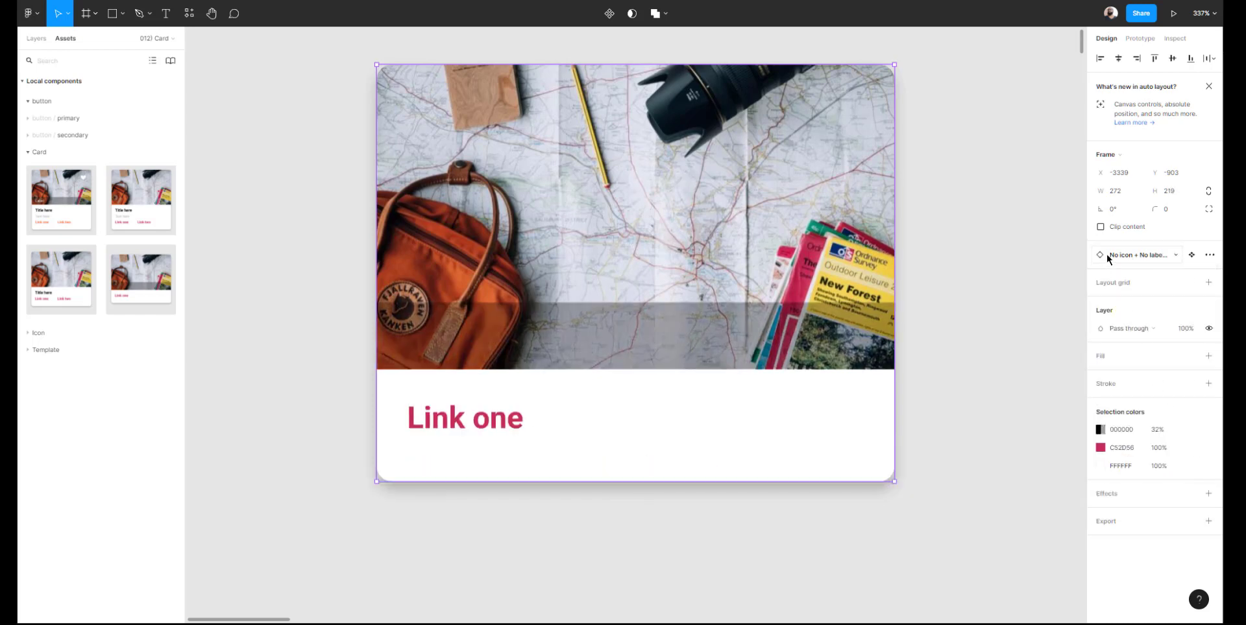
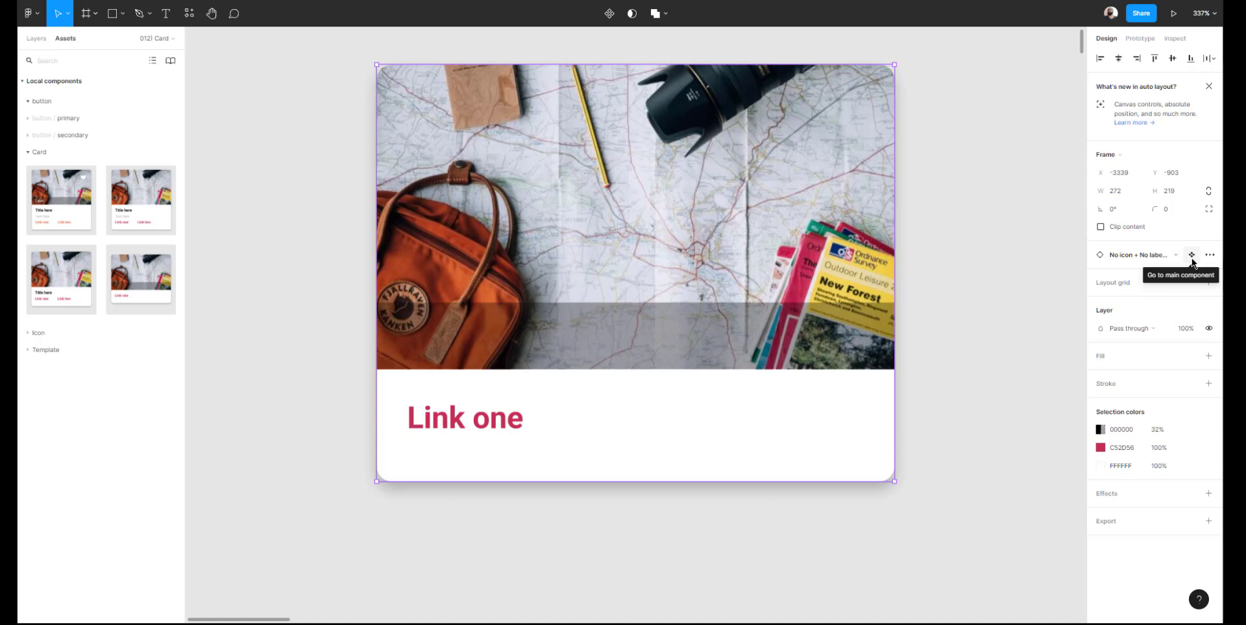
Jump to the main Card component and show the layer tree with Card / Full selected
click(1191, 256)
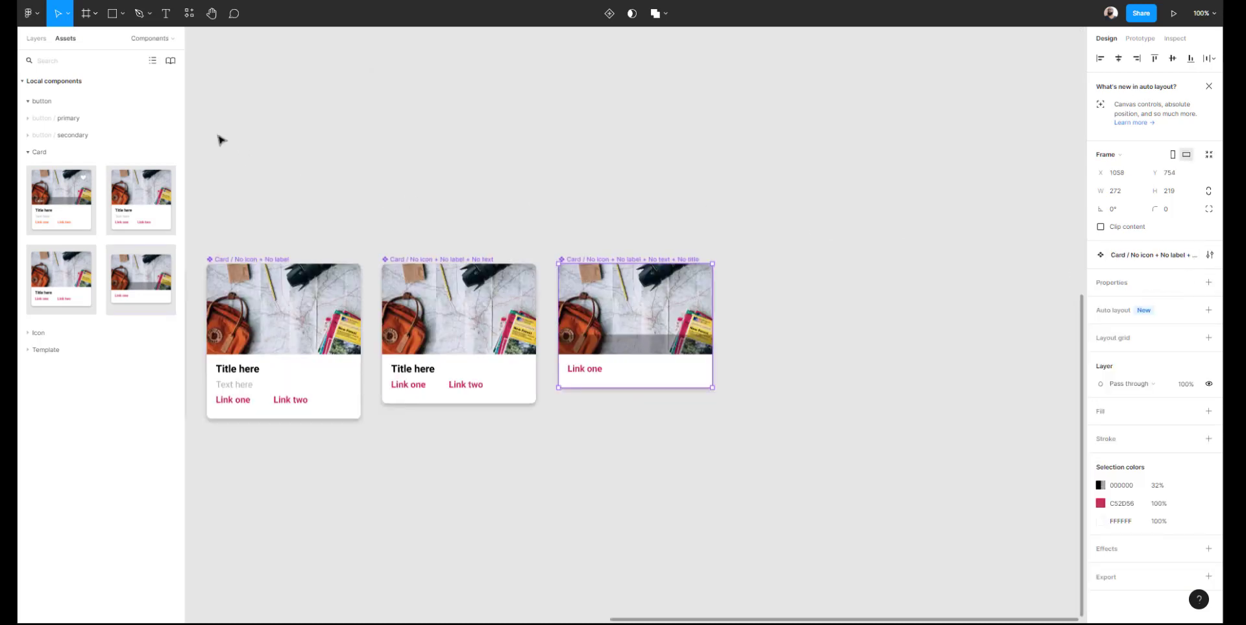
click(32, 39)
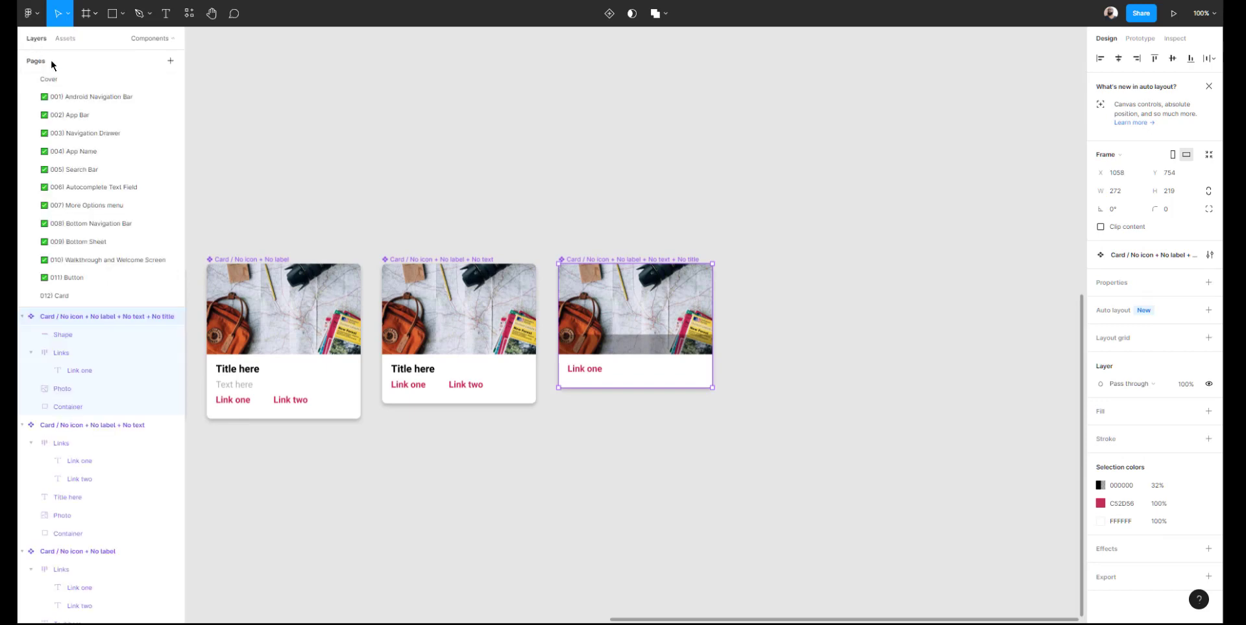
scroll(384, 150, left, 10)
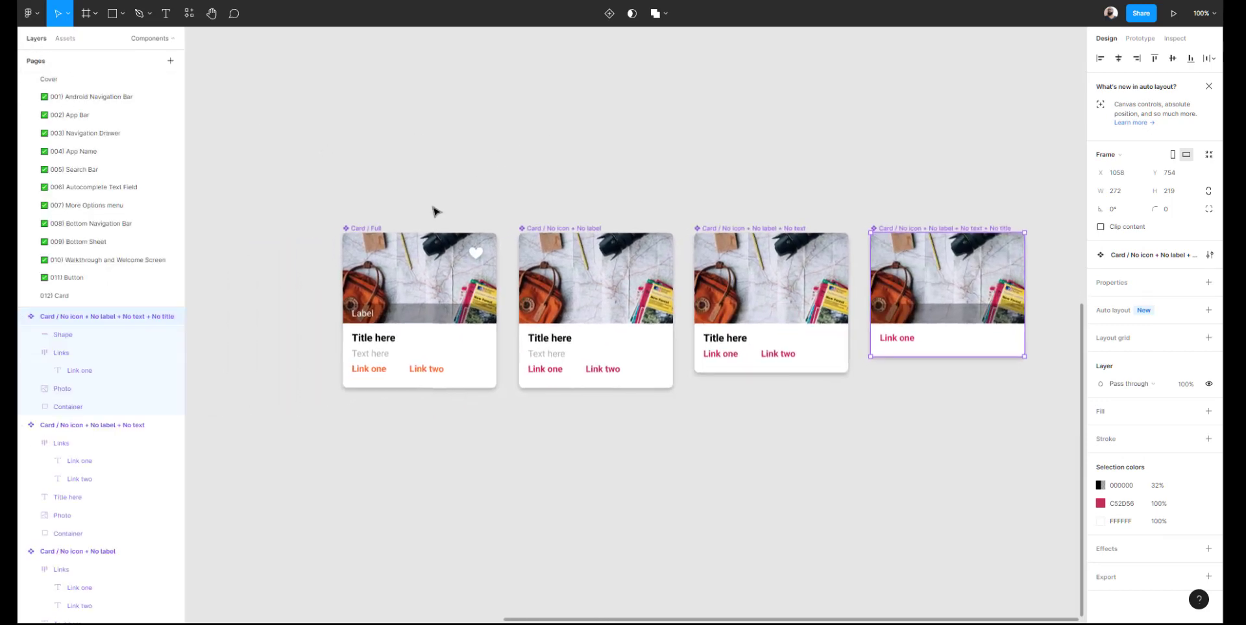
scroll(367, 234, up, 3)
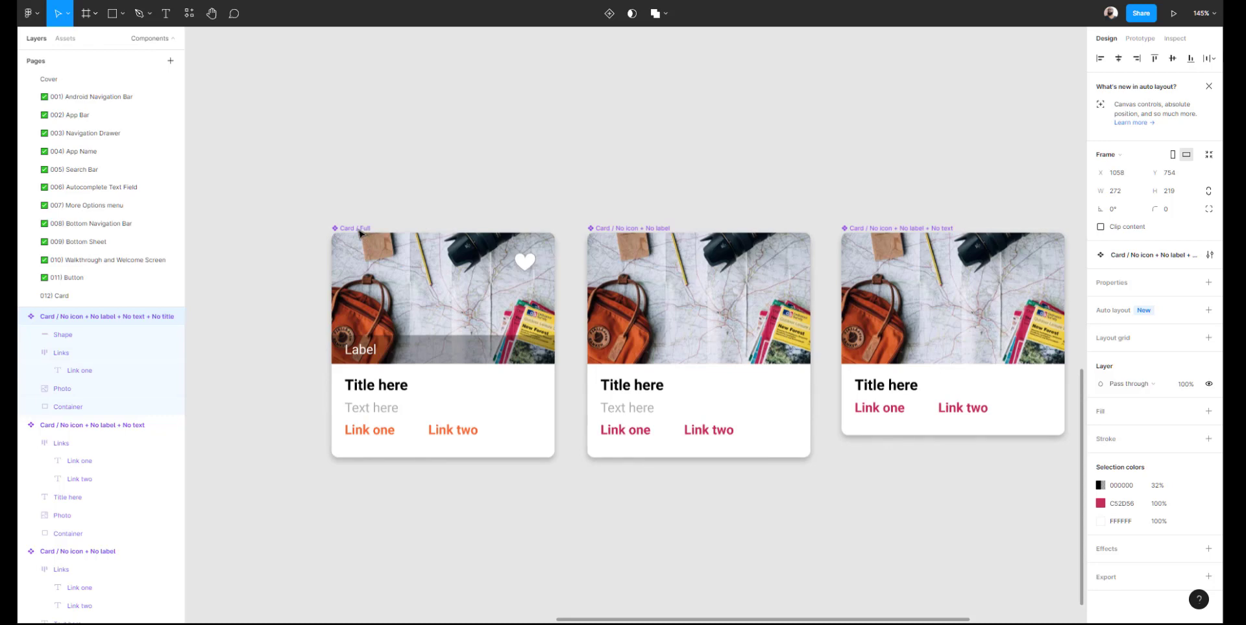
click(361, 233)
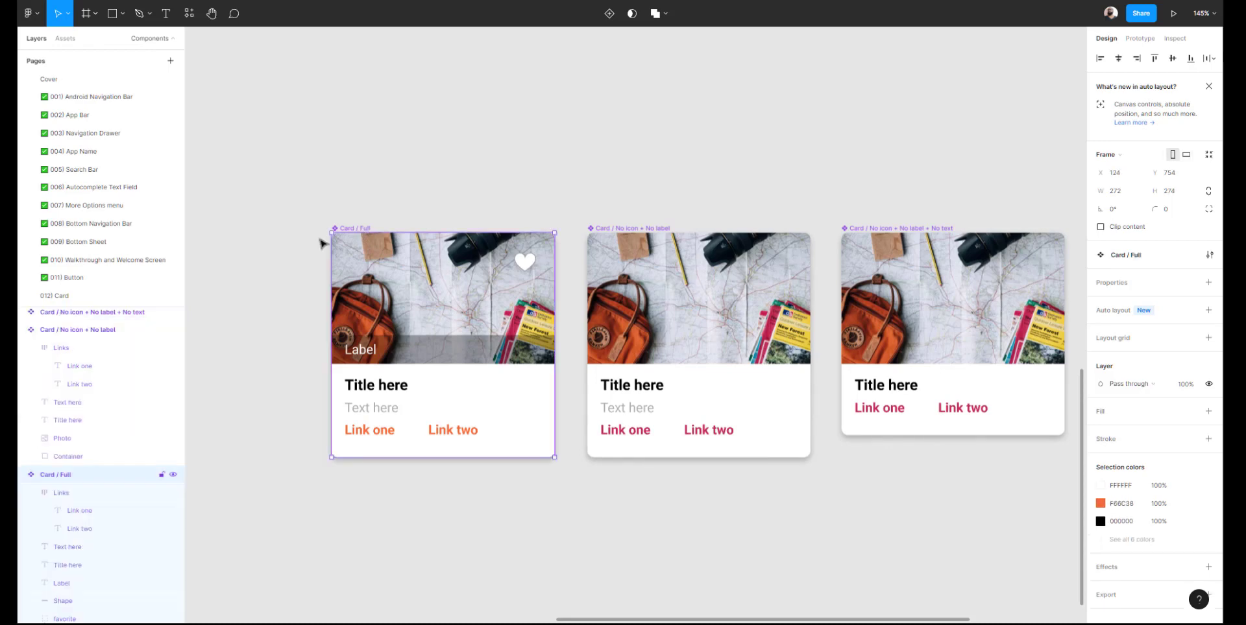
Rename the Card / Full variant to Card / 001
double_click(68, 475)
key(Right)
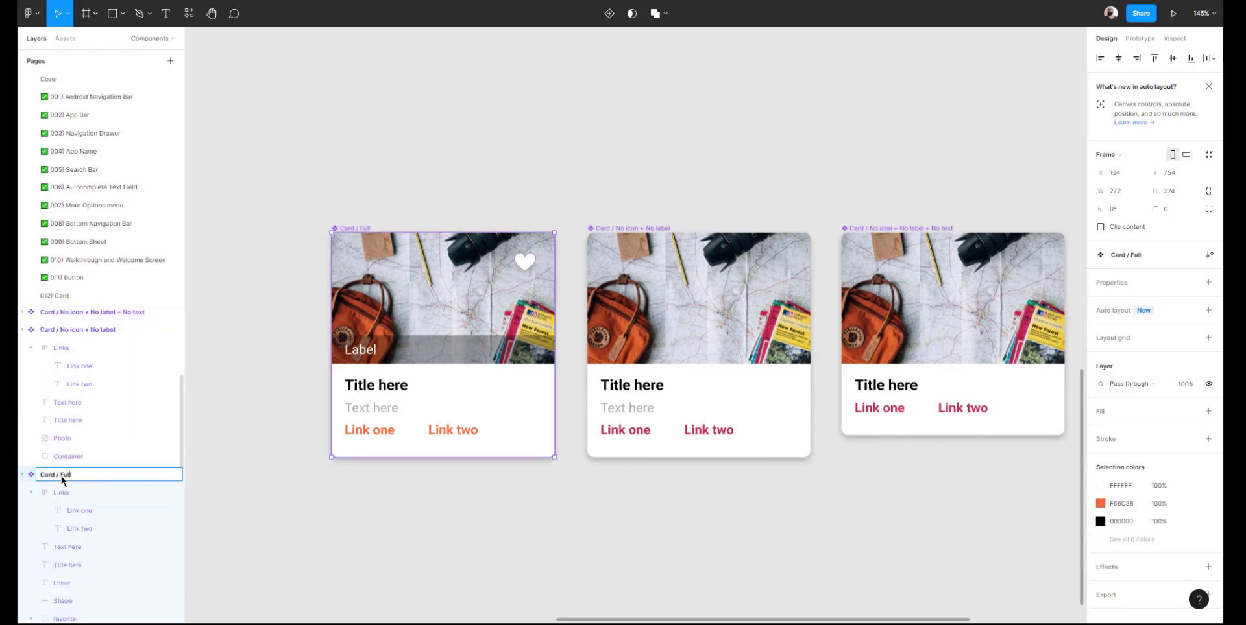
double_click(65, 475)
text(001)
key(Return)
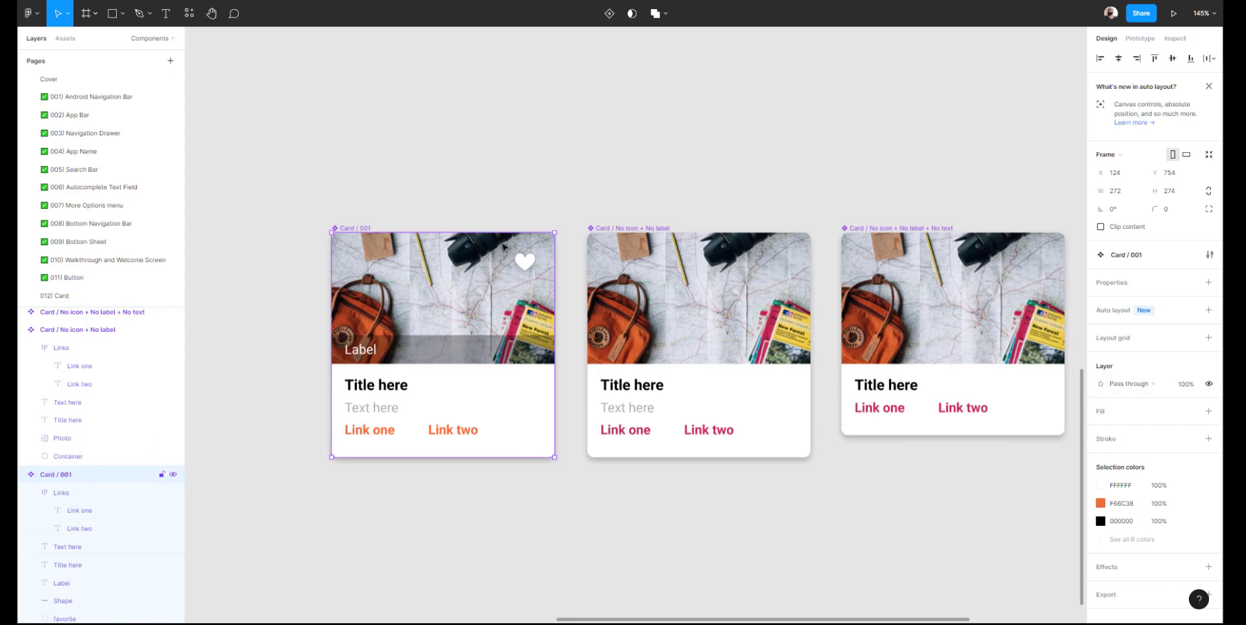
Rename the second variant (No icon + No label) to Card / 002
click(601, 230)
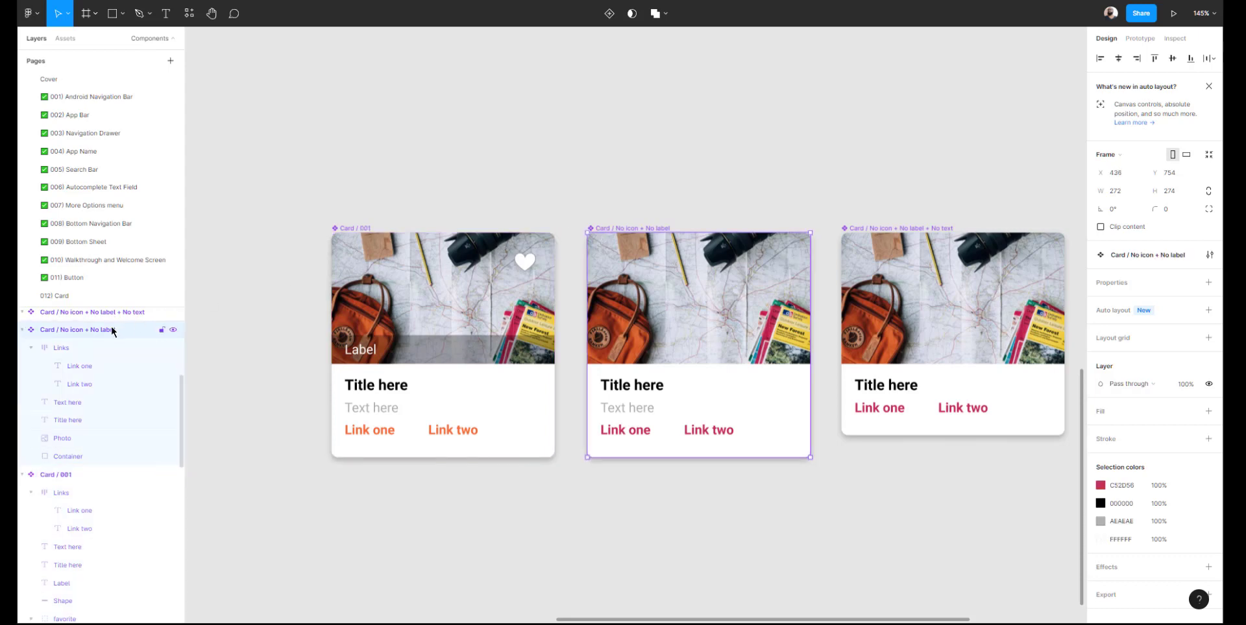
double_click(89, 330)
drag(63, 333, 181, 331)
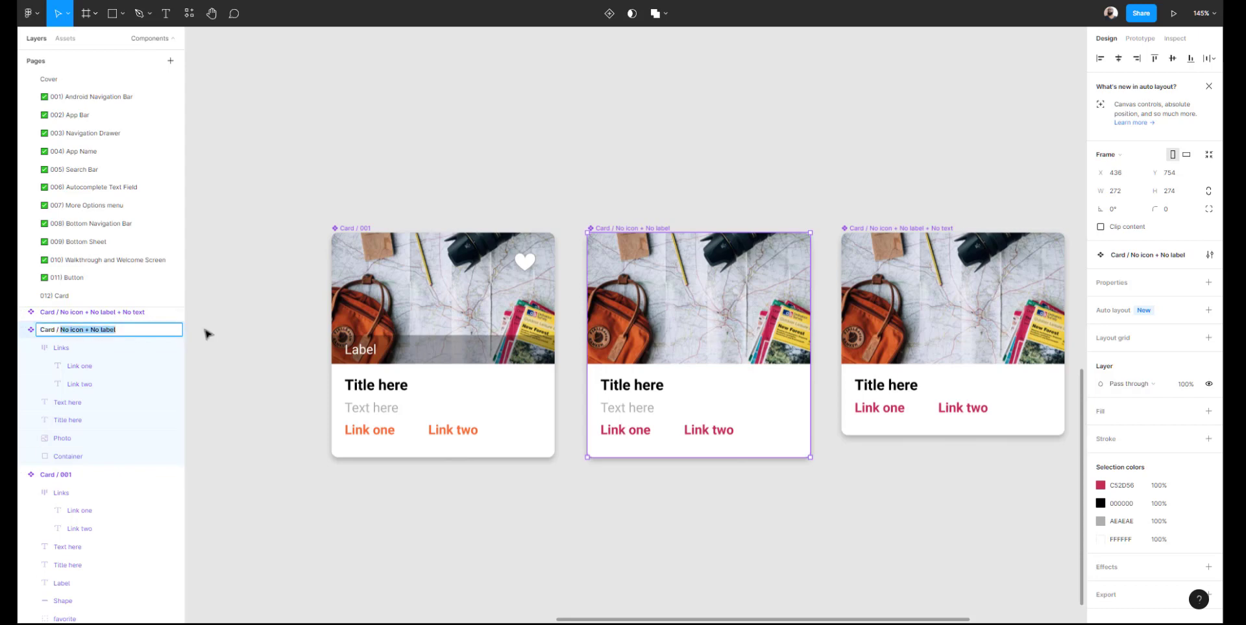
text(002)
key(Return)
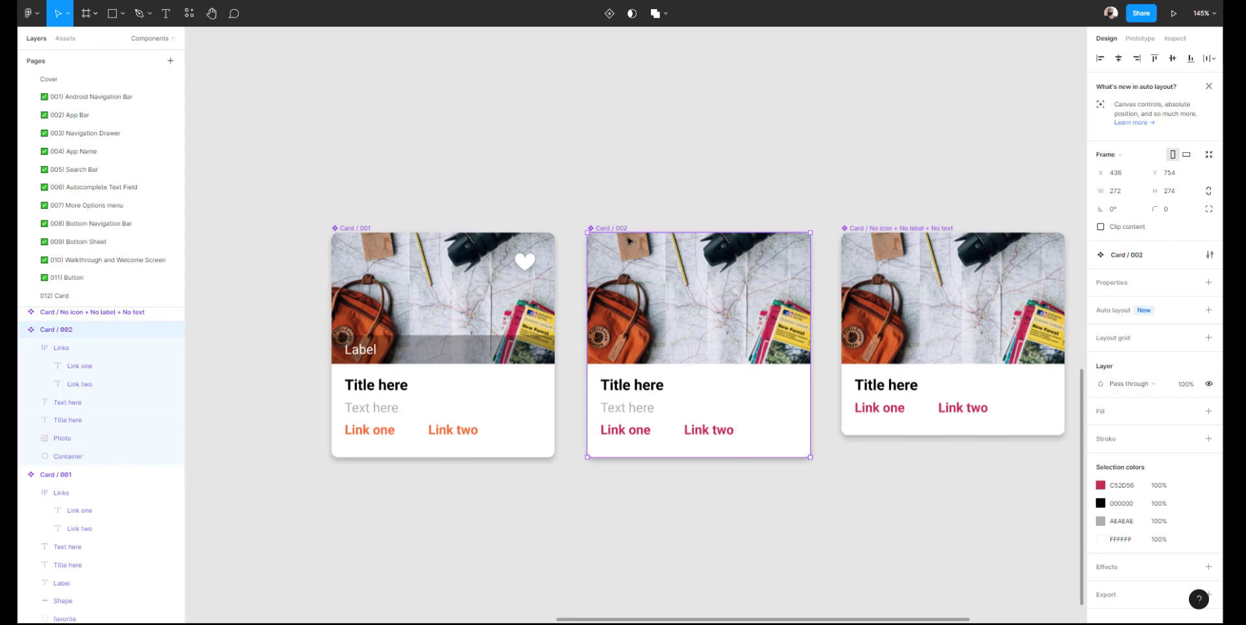
Rename the third variant (No icon + No label + No text) to Card / 003
click(867, 229)
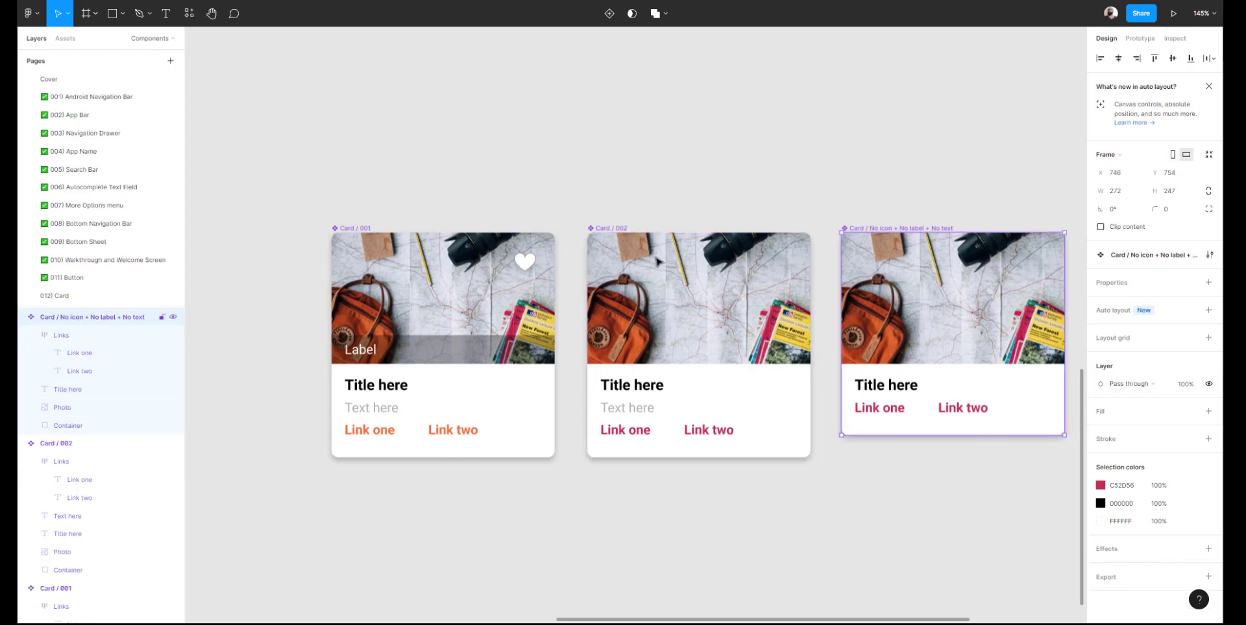
double_click(98, 318)
click(84, 318)
drag(61, 318, 182, 328)
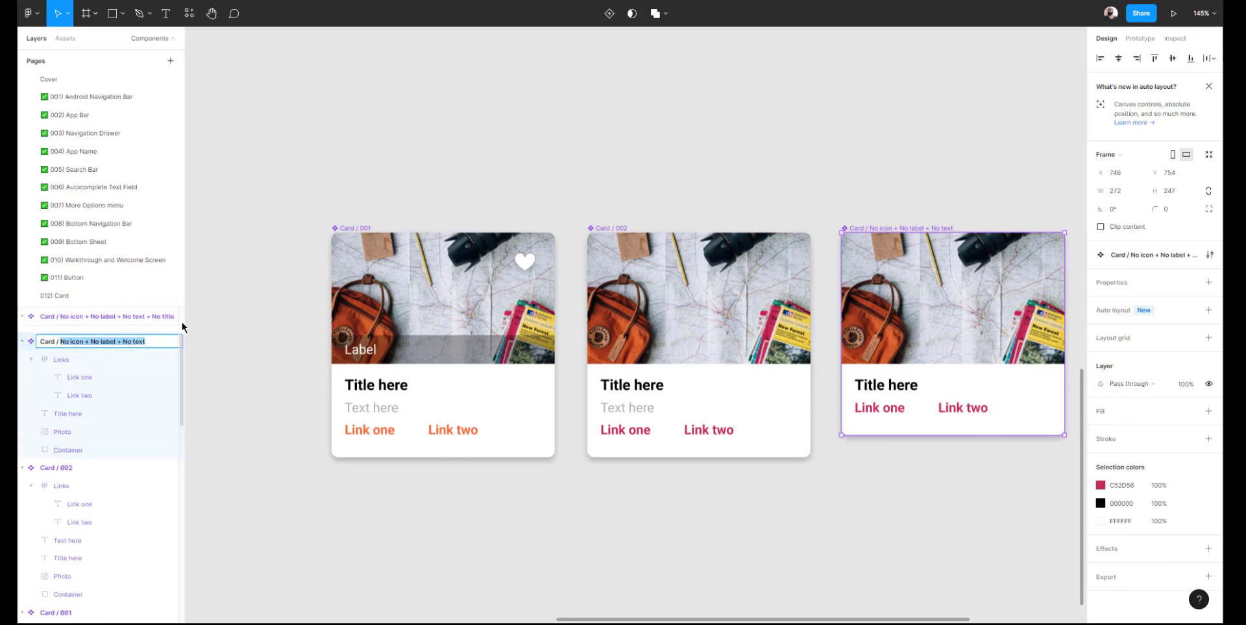
text(003)
key(Return)
Rename the last, link-only variant to Card / 004
click(592, 179)
scroll(597, 182, right, 6)
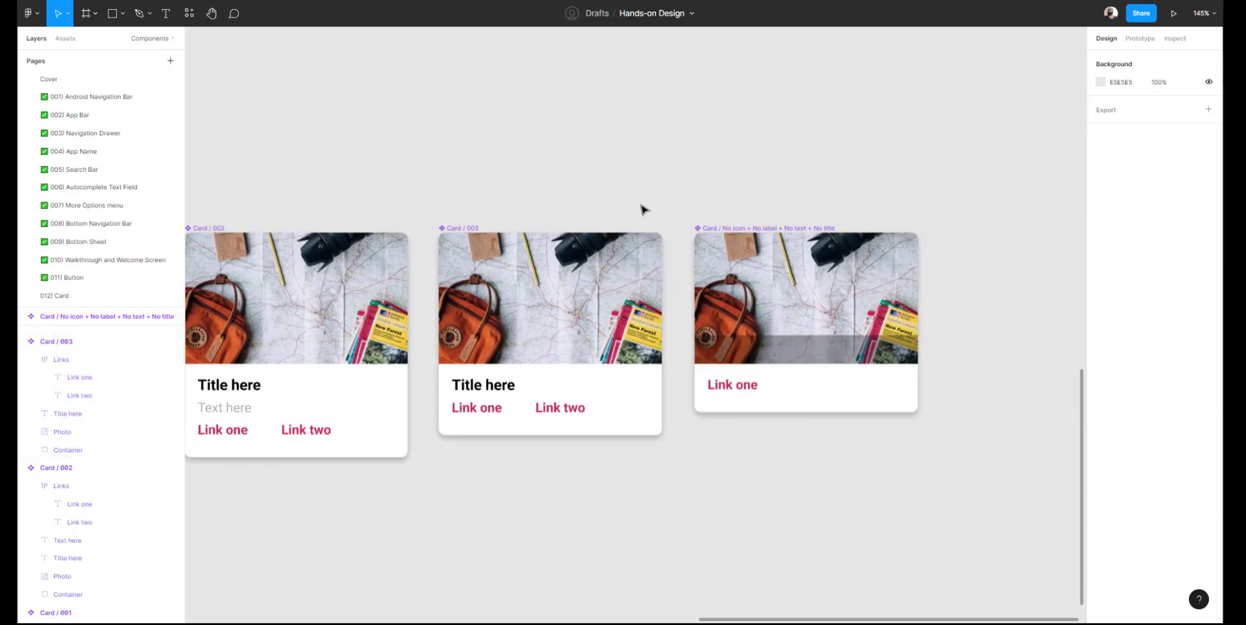
click(704, 228)
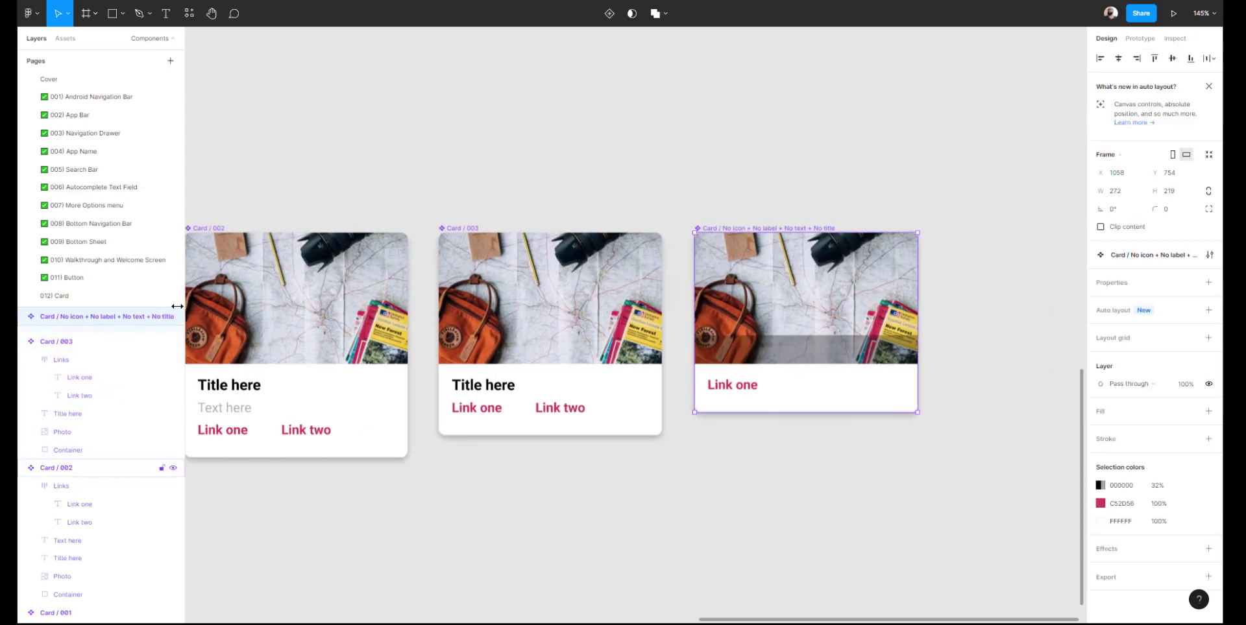
double_click(75, 316)
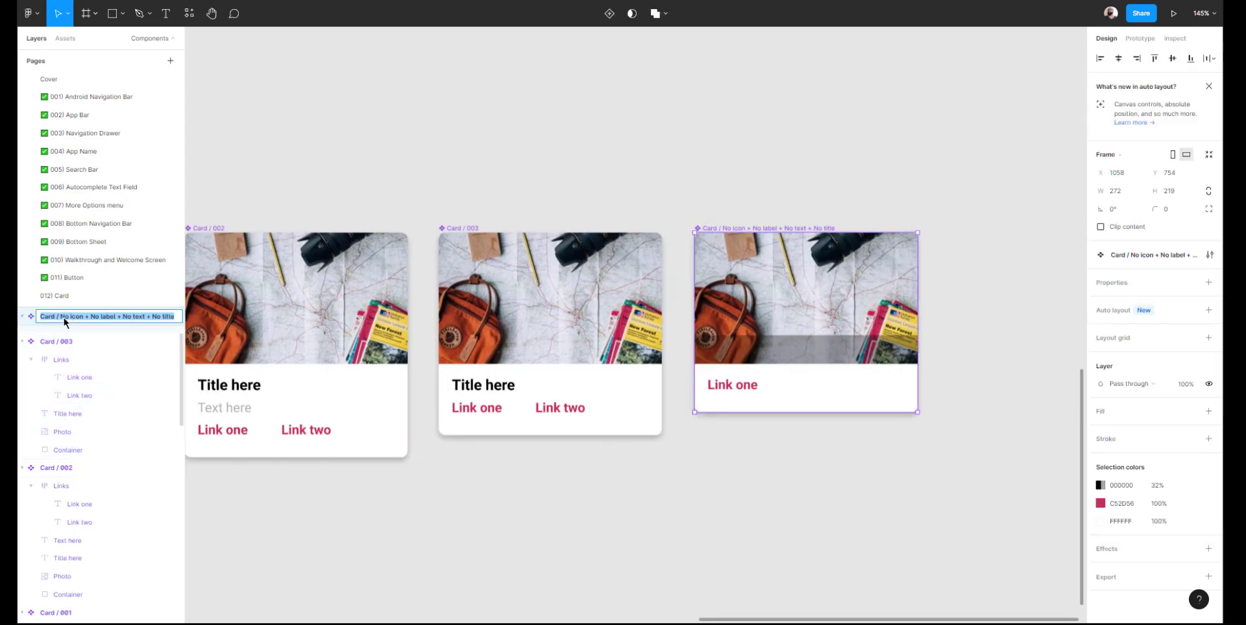
click(61, 316)
drag(60, 316, 210, 318)
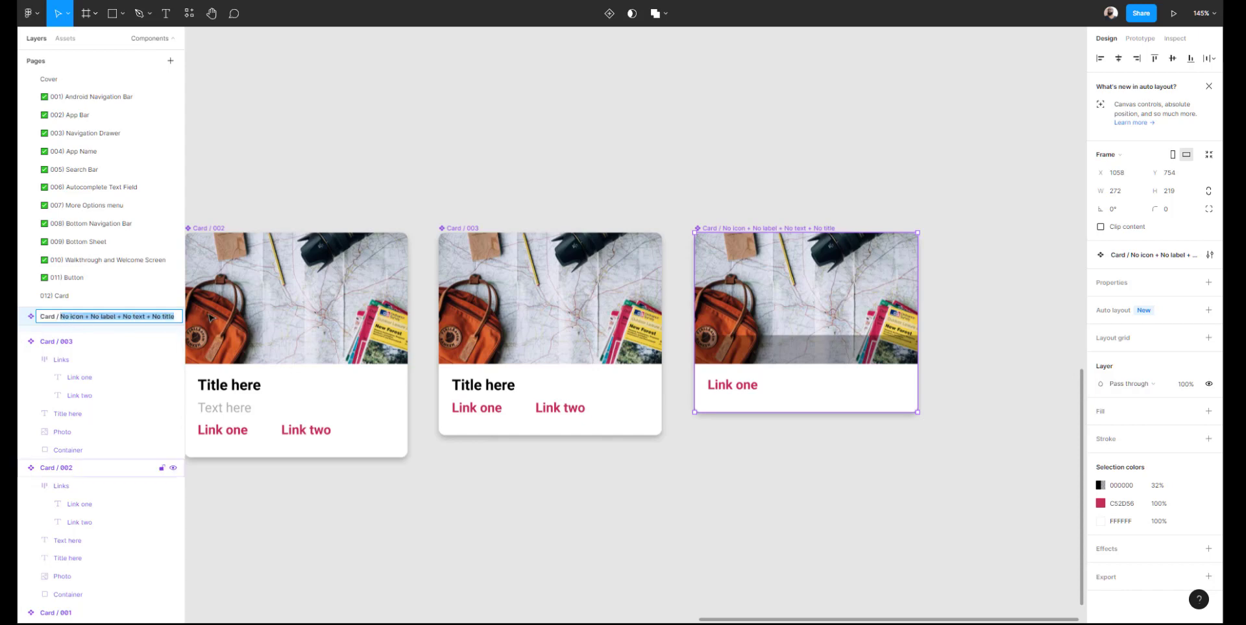
text(004)
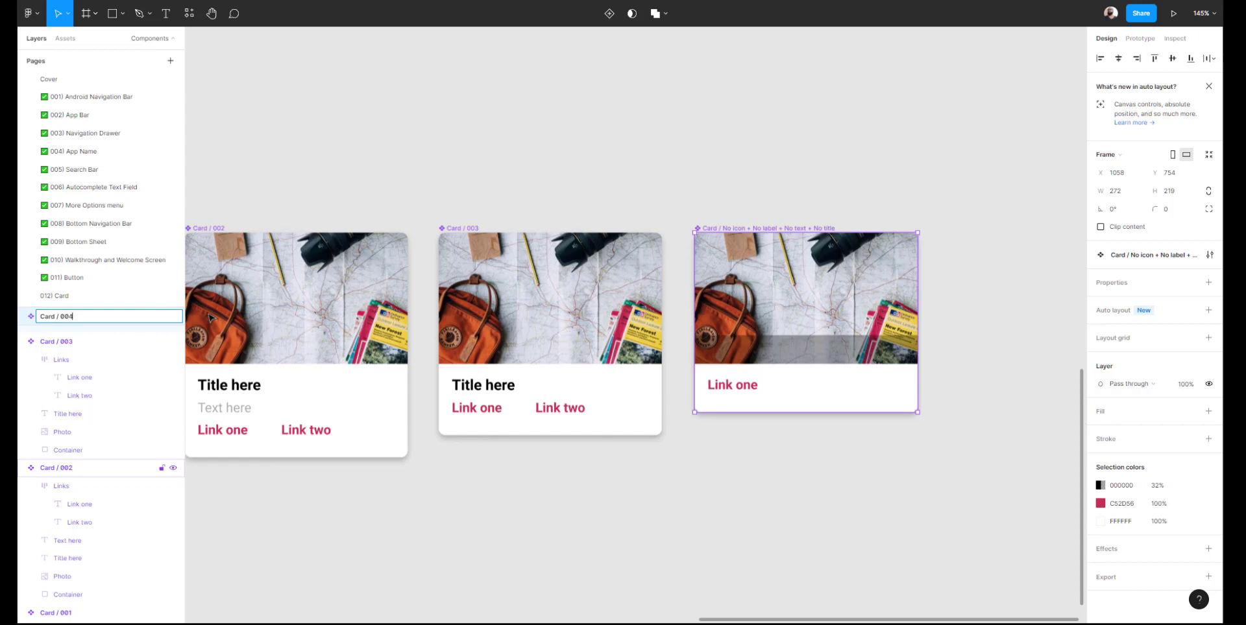
key(Return)
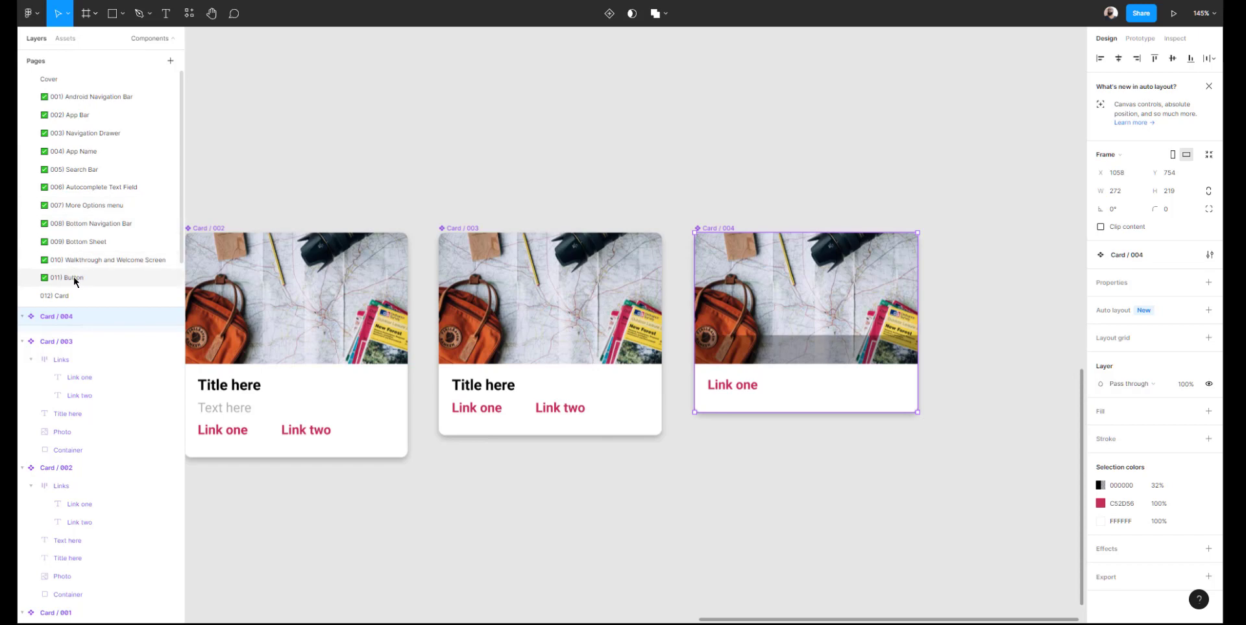
On the 012) Card page, swap the card instance to variant 002, then 003
click(65, 298)
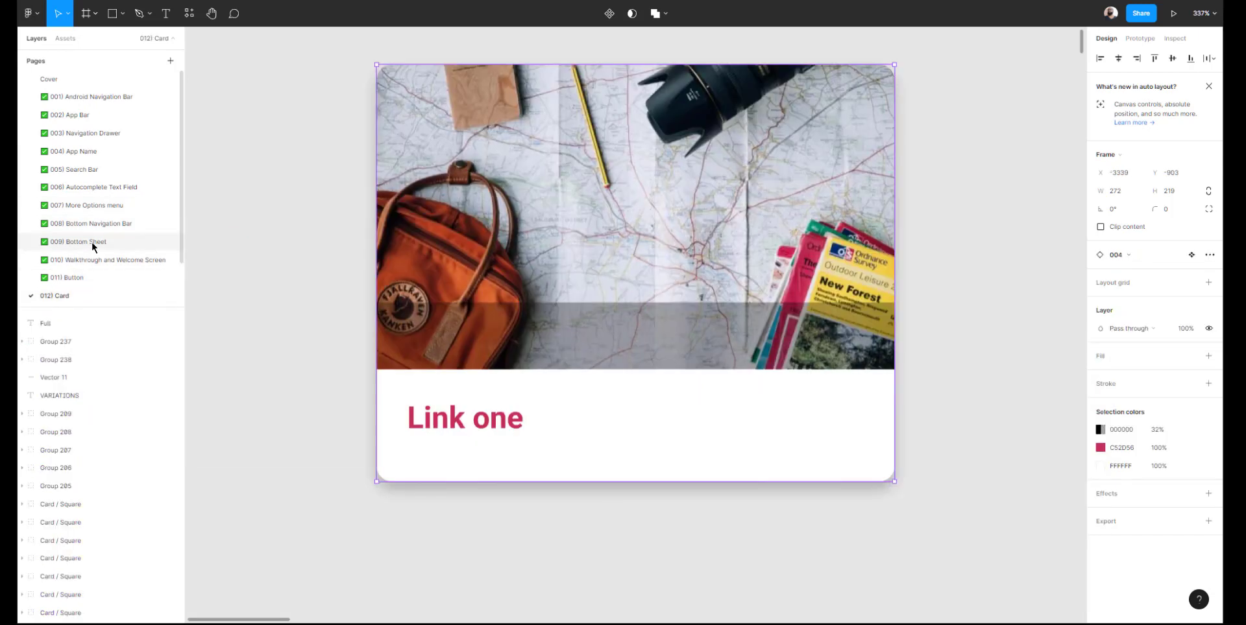
click(306, 306)
click(547, 189)
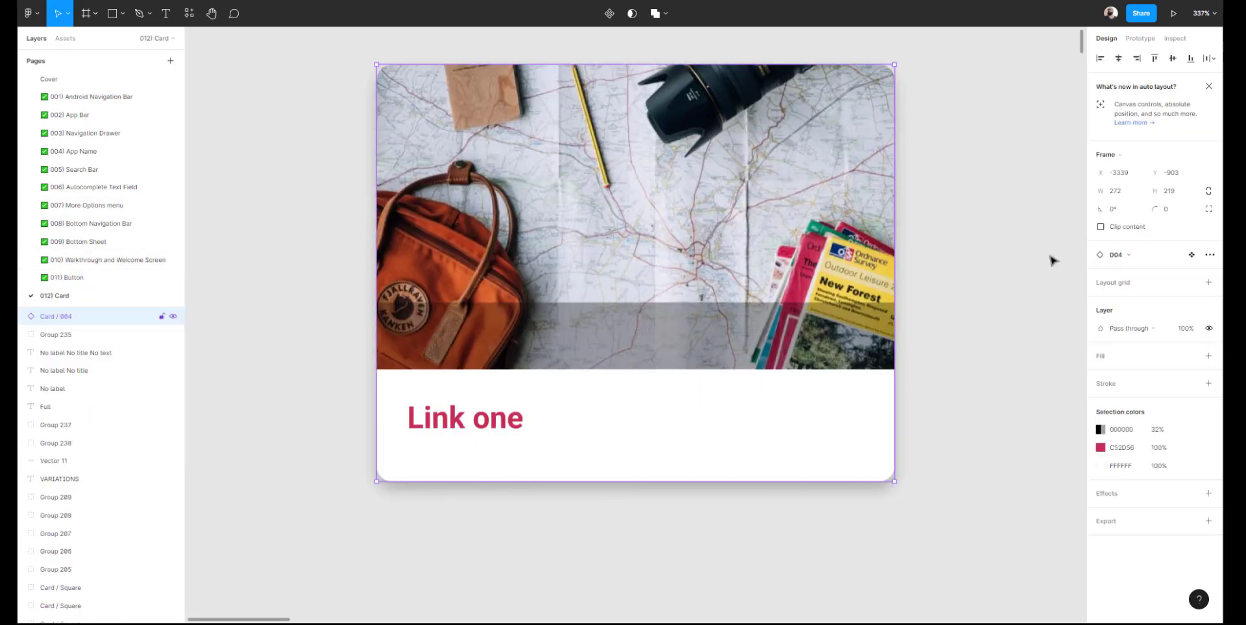
click(1176, 255)
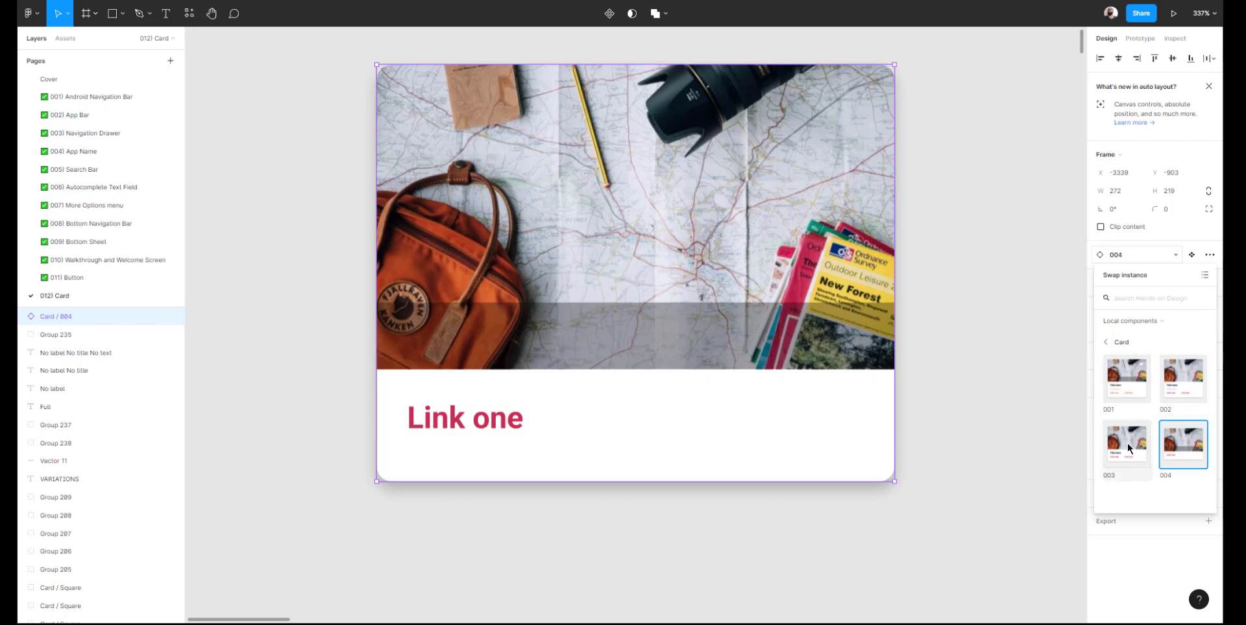
click(1178, 380)
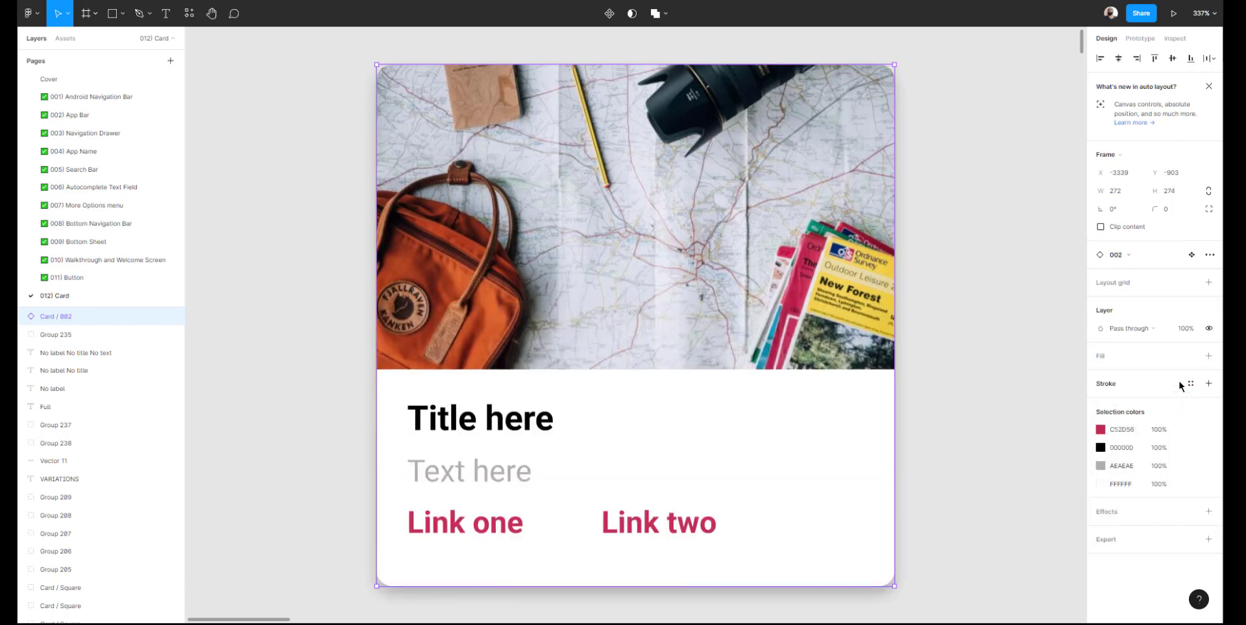
click(1132, 258)
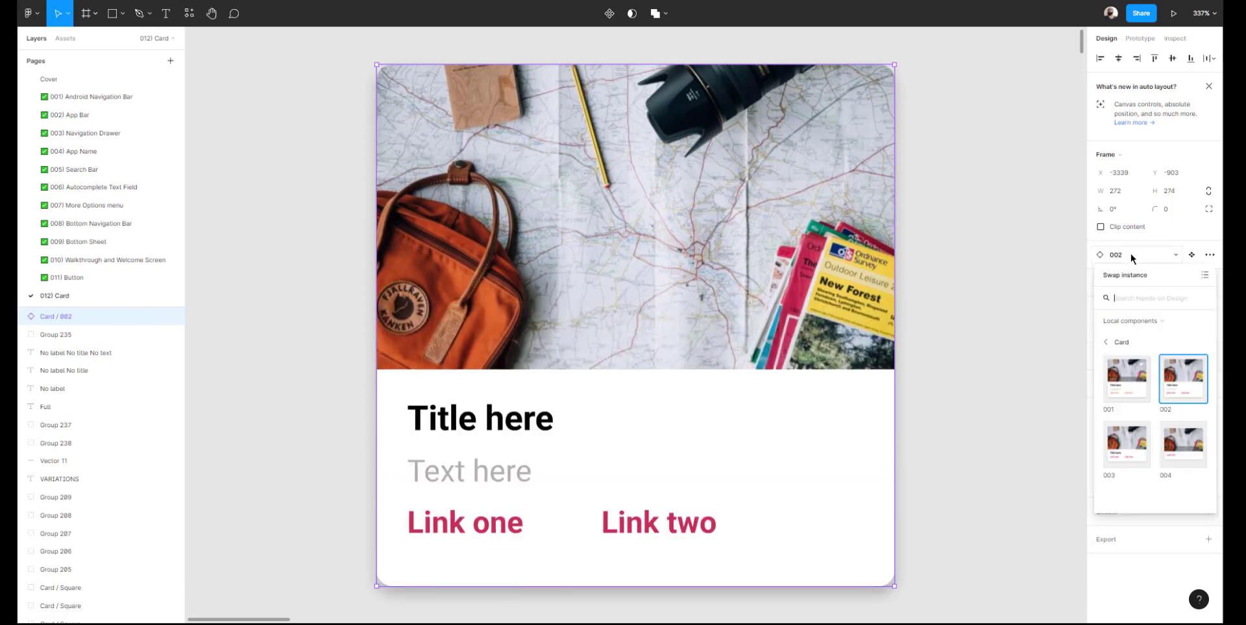
click(1135, 432)
Reselect the card instance and swap it to 002 and then 003 again
click(1006, 219)
click(776, 240)
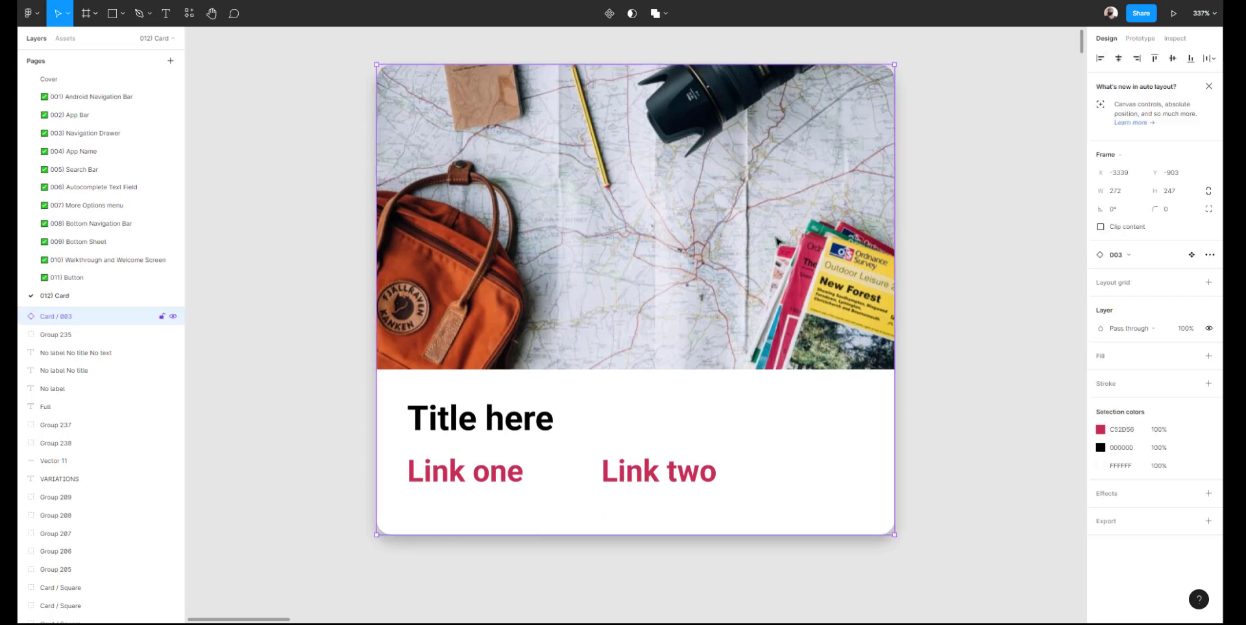
click(1125, 254)
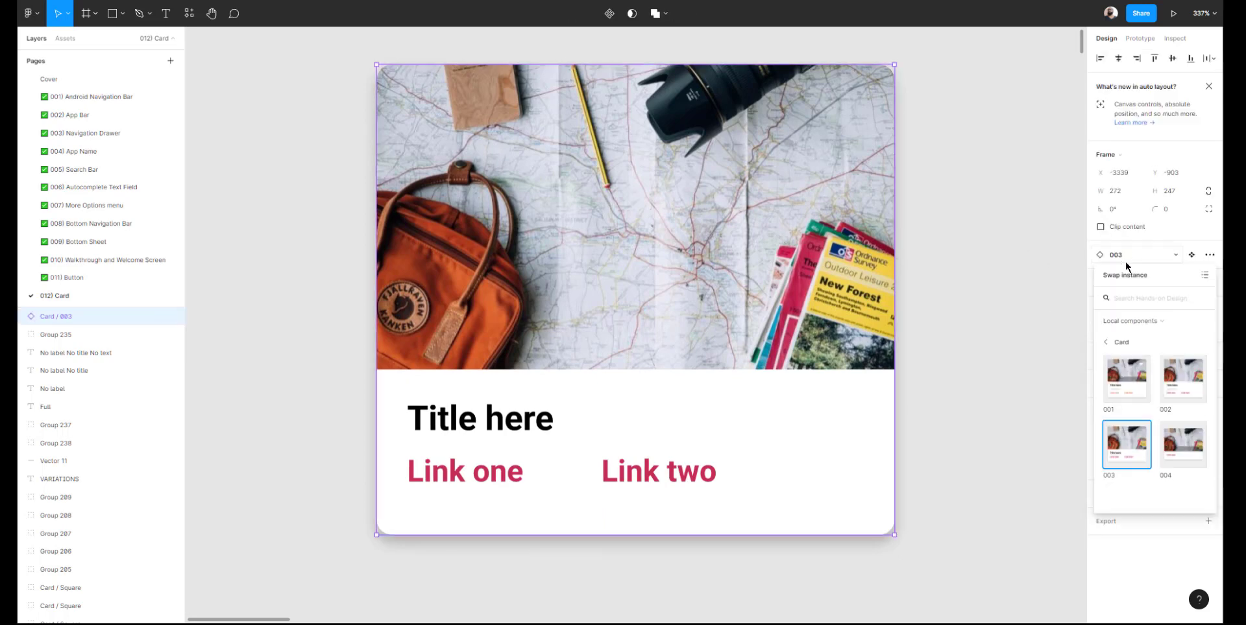
click(1178, 377)
click(1124, 255)
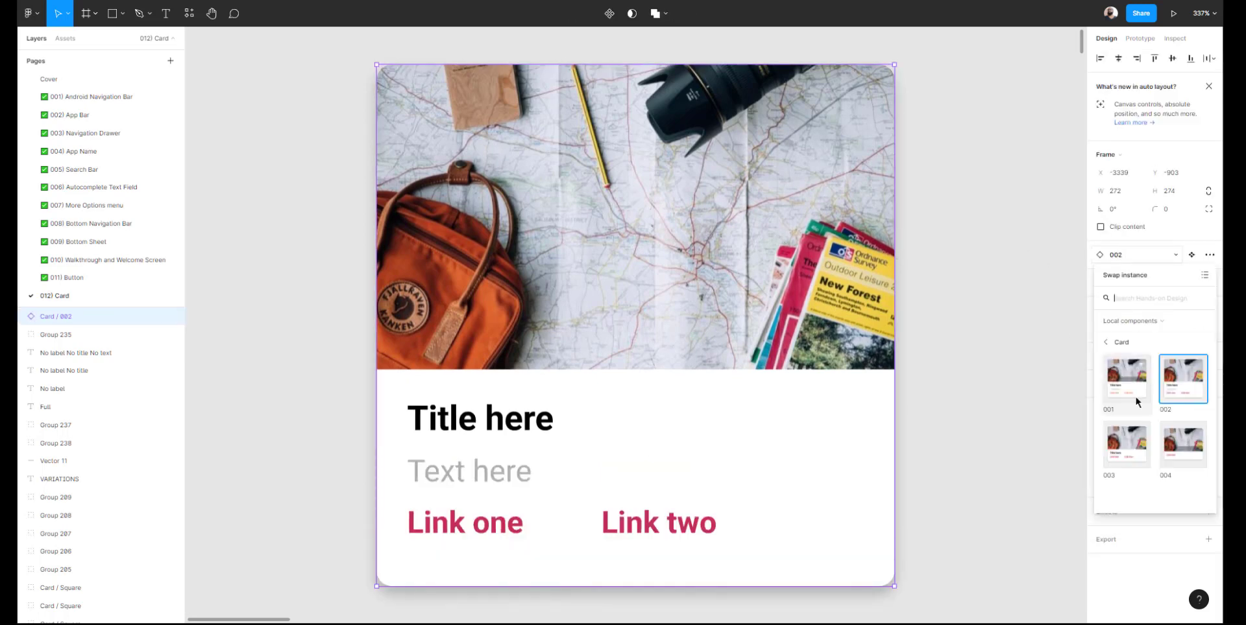
click(1129, 438)
Swap the instance through 004 and 001, leaving it set to Card / 002
click(1137, 255)
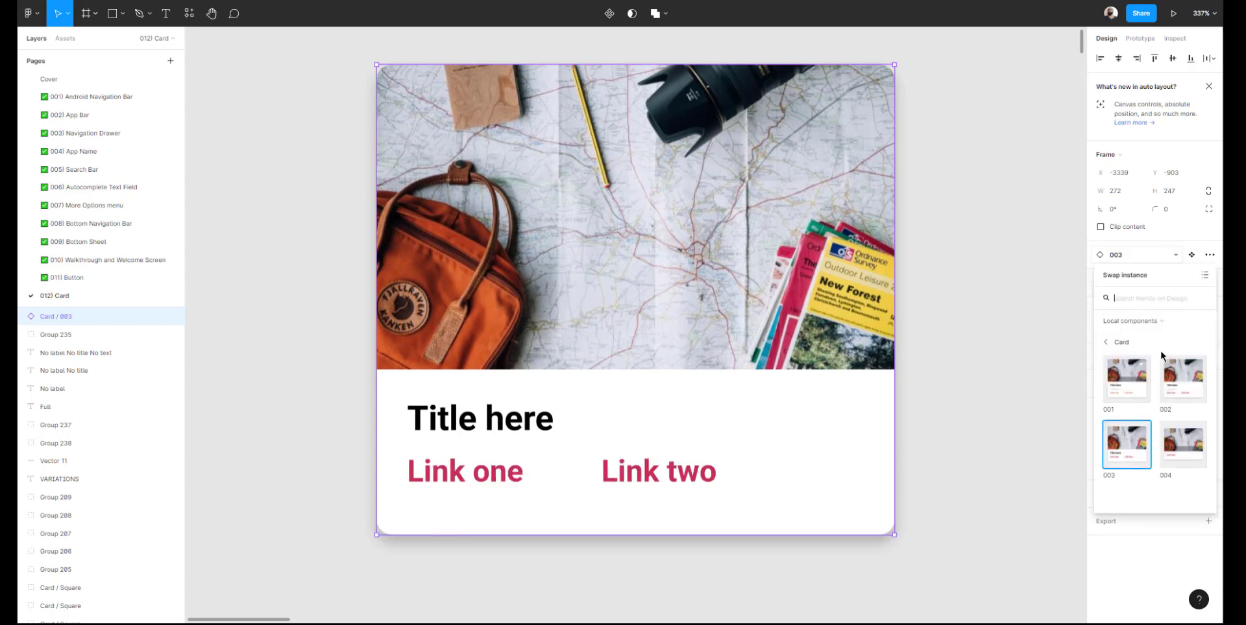
click(1181, 446)
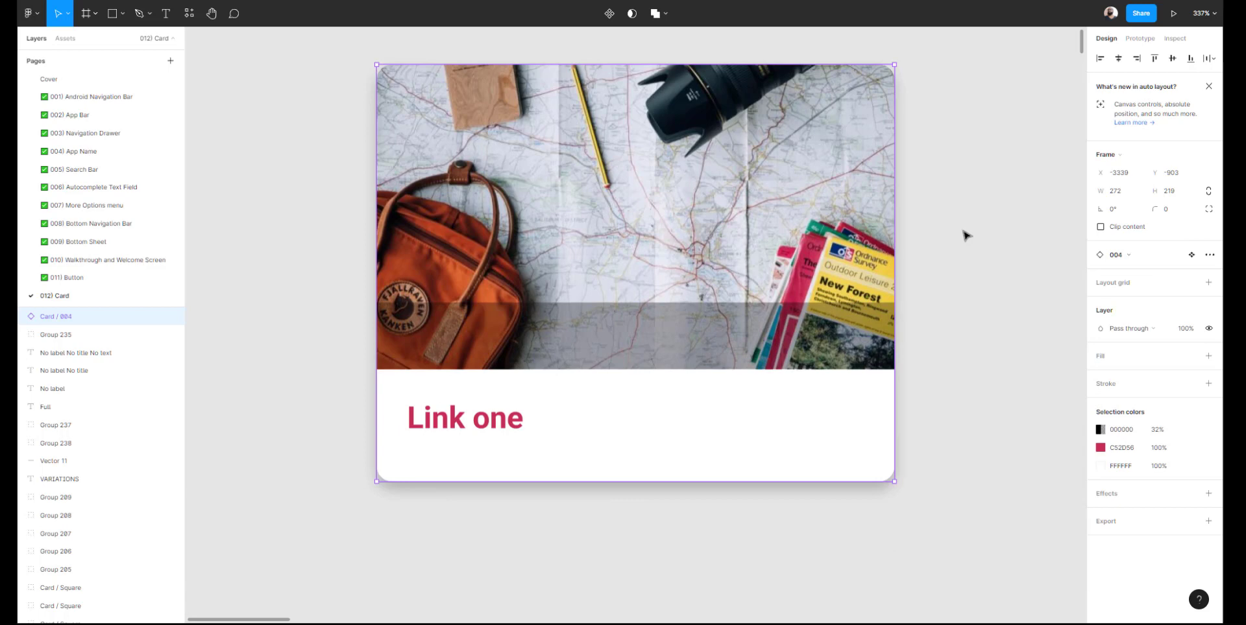
click(1119, 254)
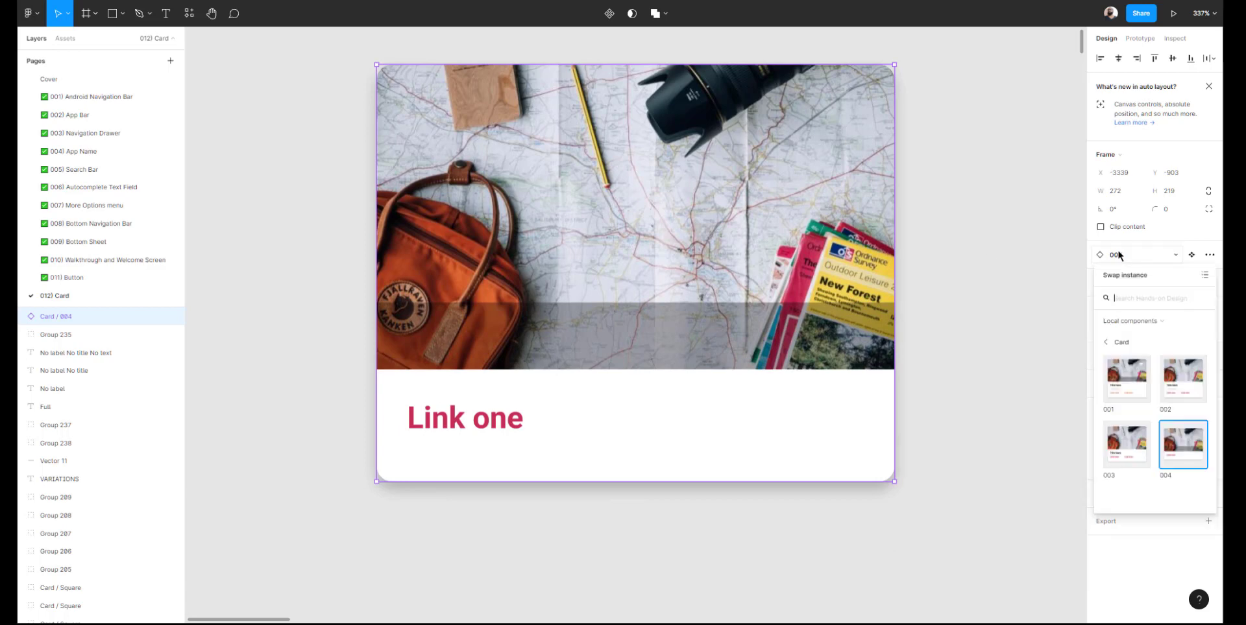
click(1130, 384)
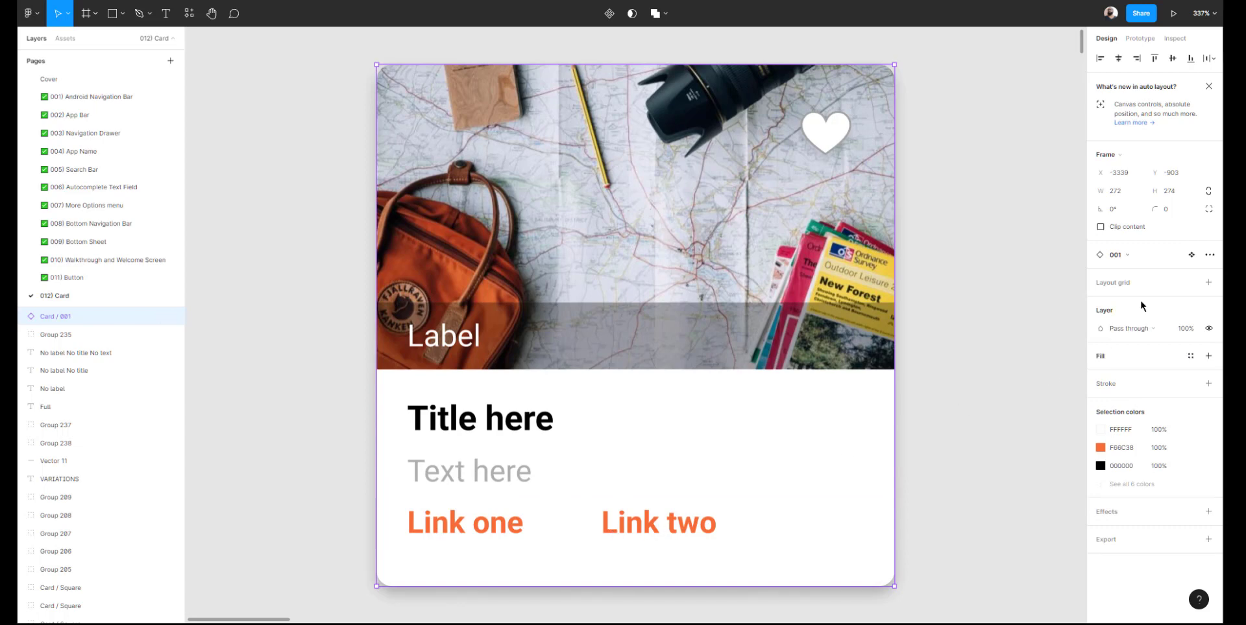
click(1125, 253)
click(1175, 375)
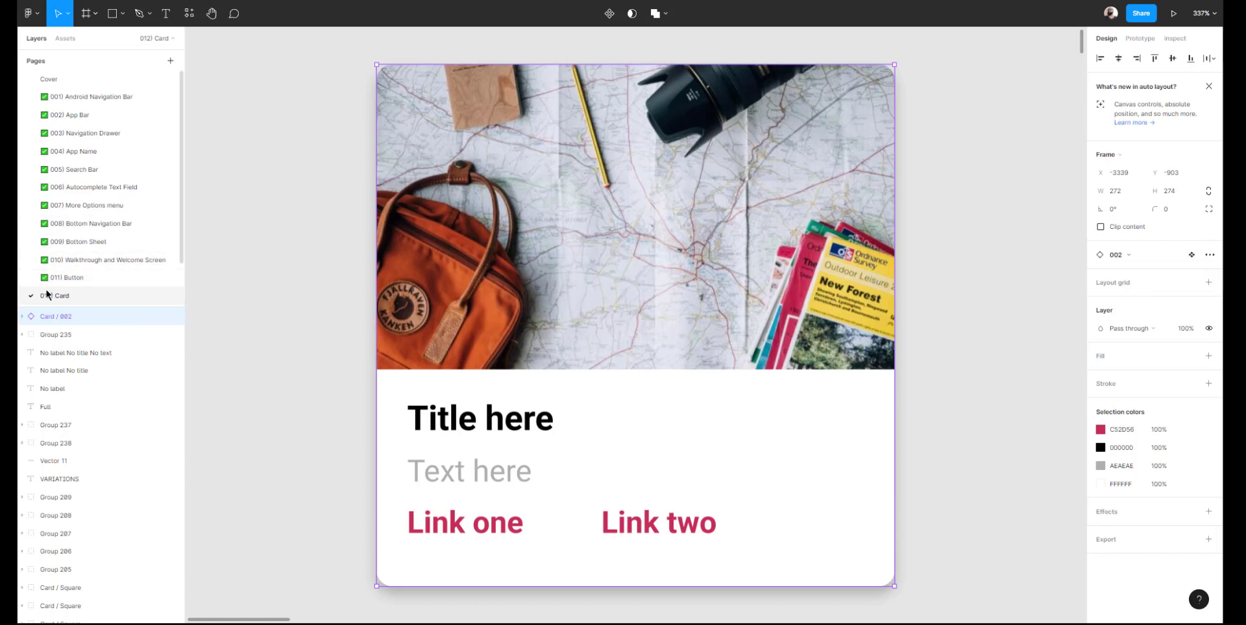
Open the Components page, pan to the Card / 001 master and select its Link one
scroll(68, 282, down, 2)
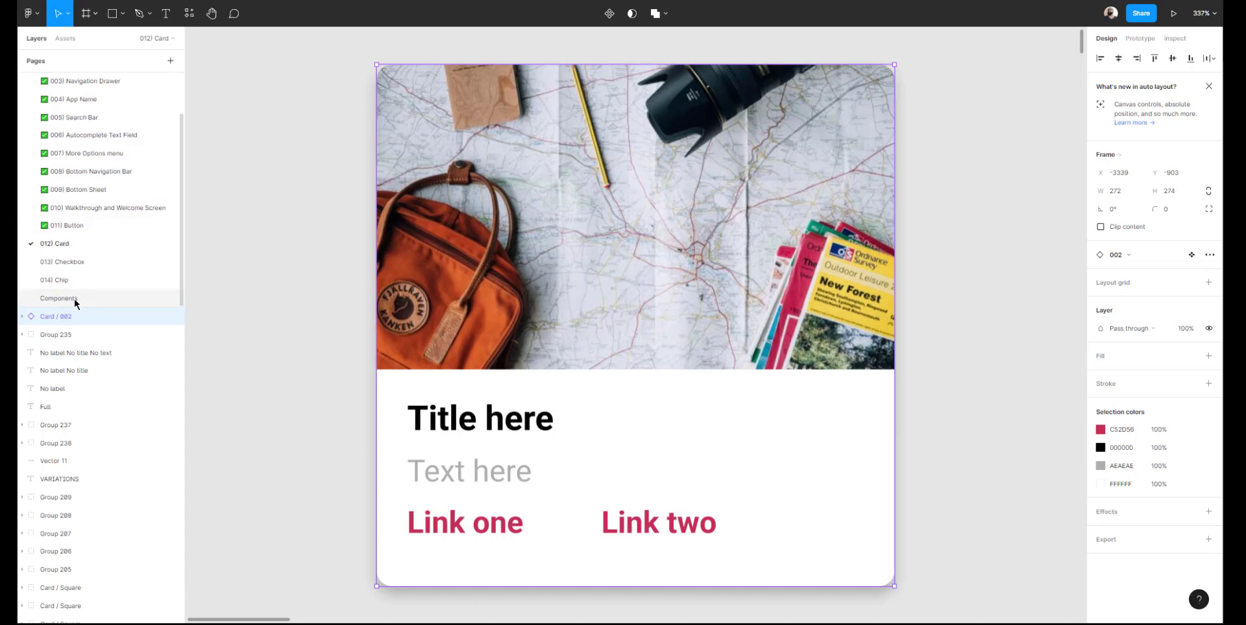
click(74, 299)
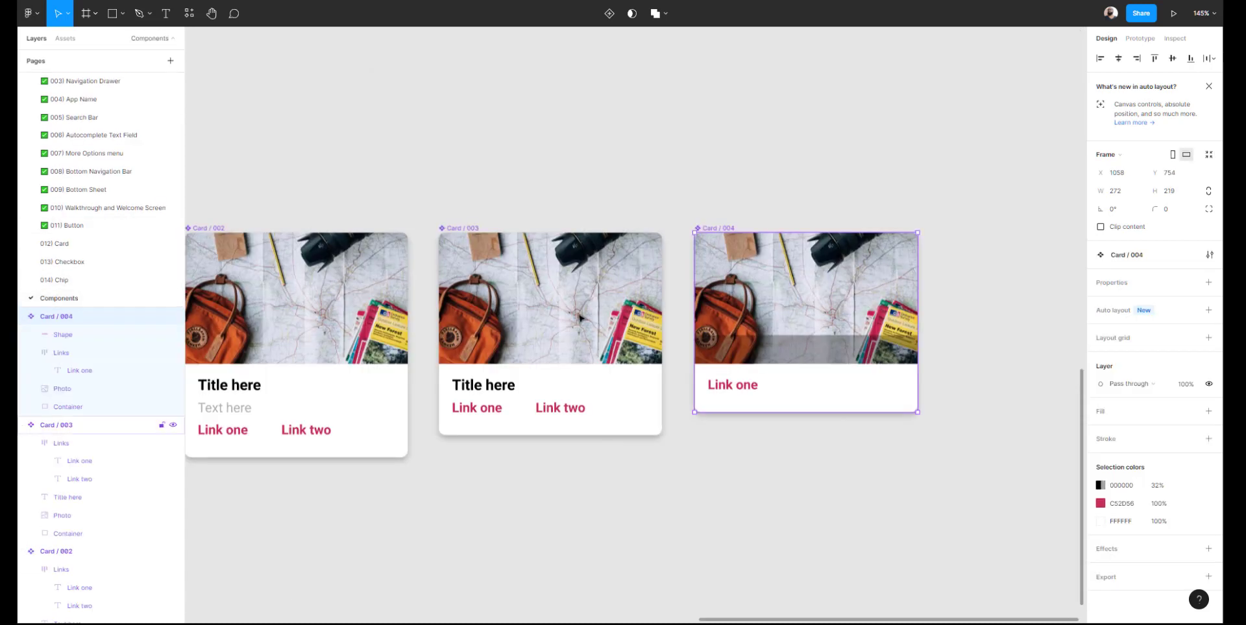
click(531, 133)
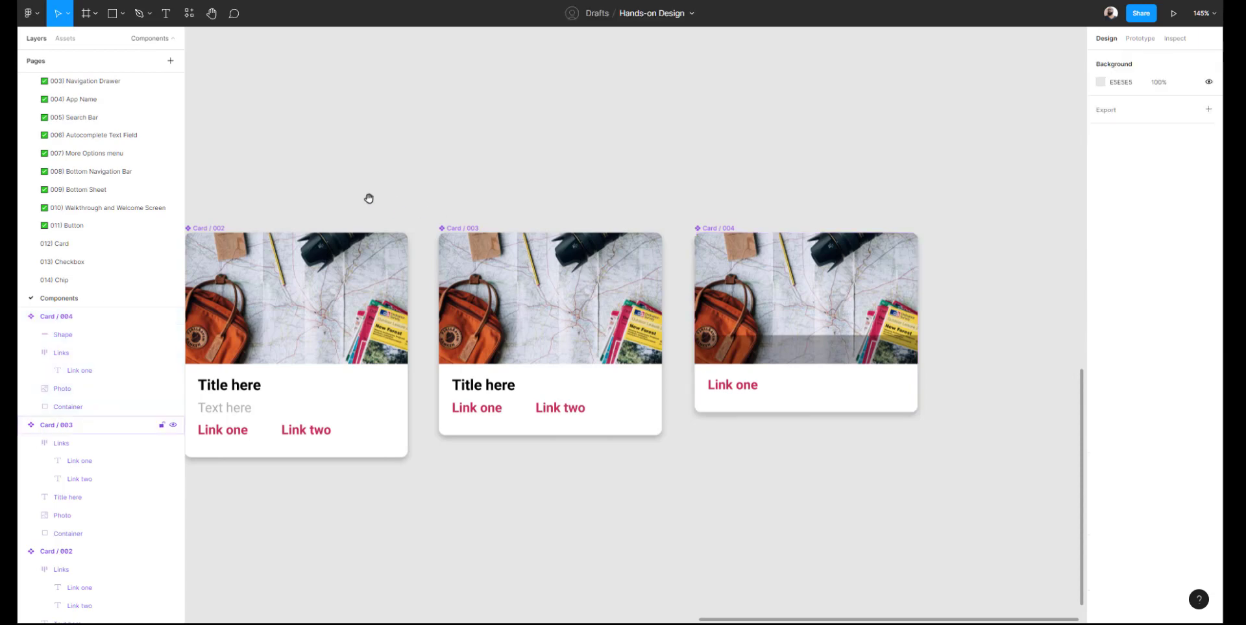
drag(370, 197, 677, 164)
scroll(677, 164, left, 3)
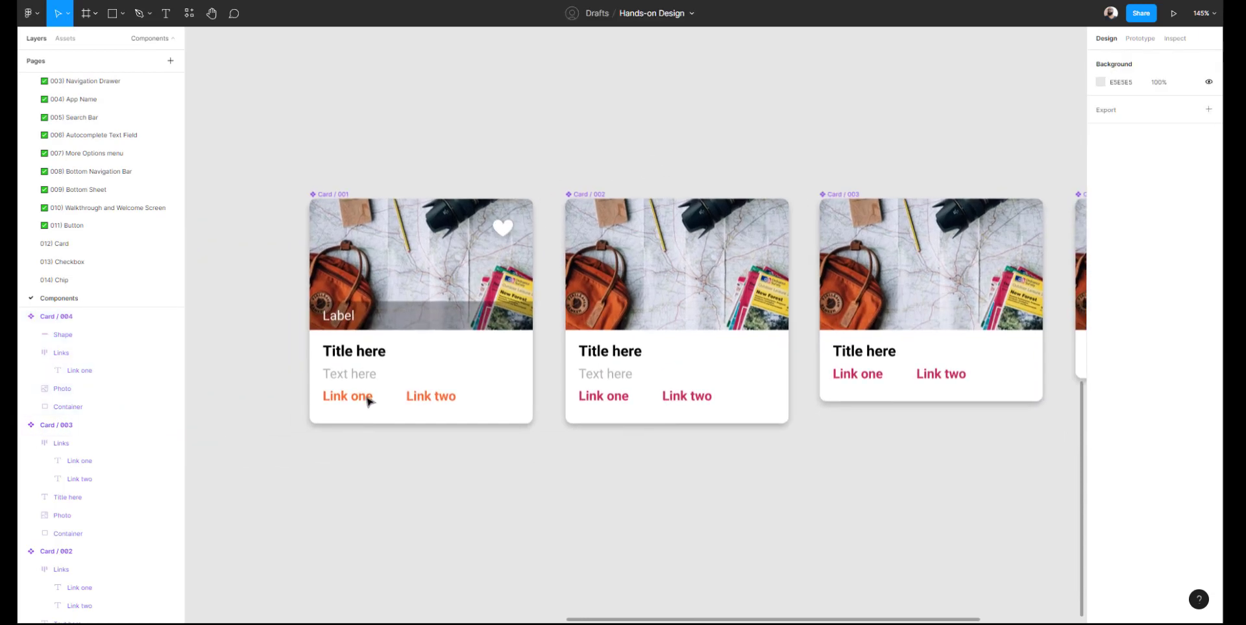
ctrl+click(366, 402)
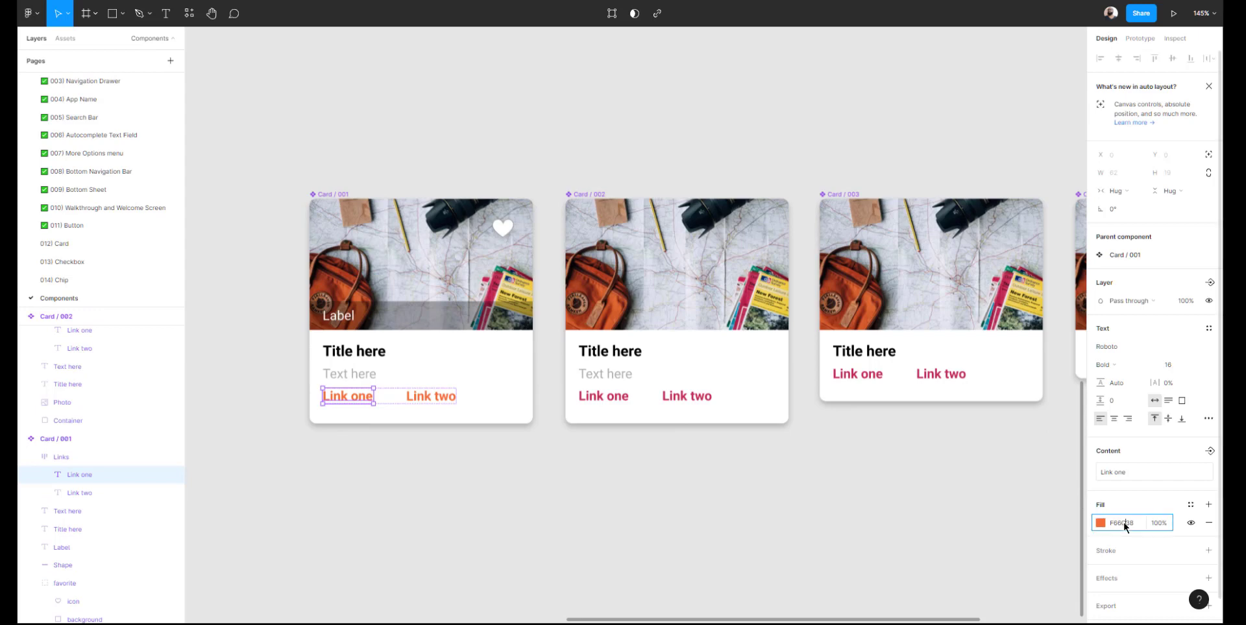
Recolour both links on Card / 002 and Card / 003 to orange F66C38
ctrl+click(603, 403)
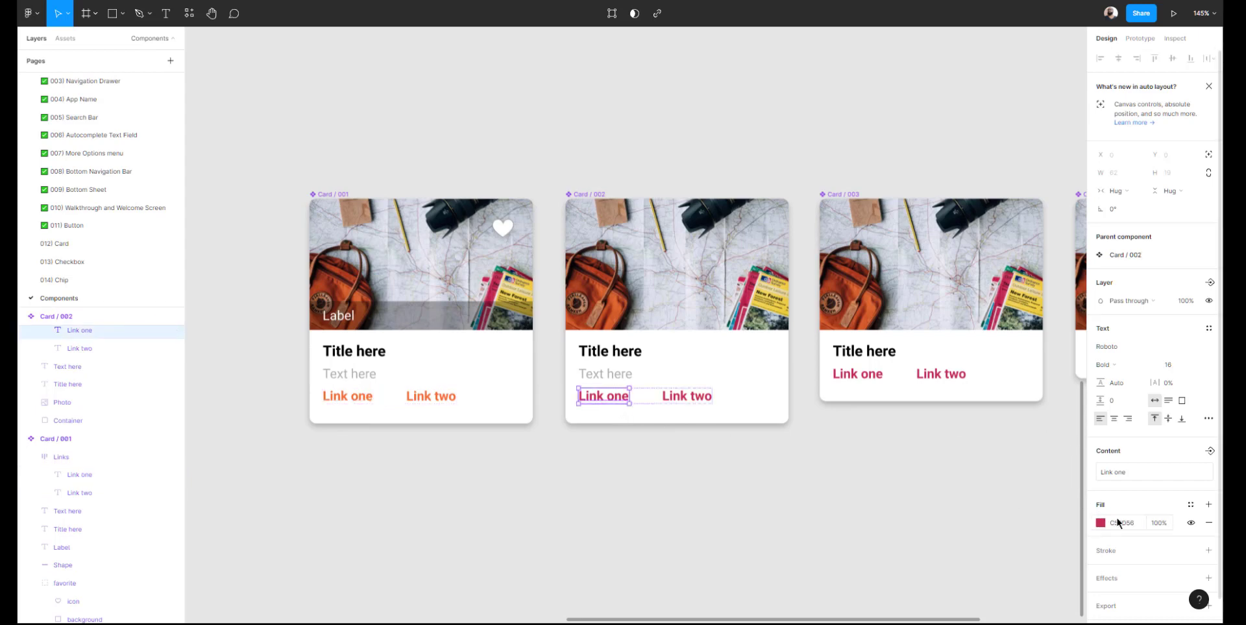
click(1118, 524)
key(Escape)
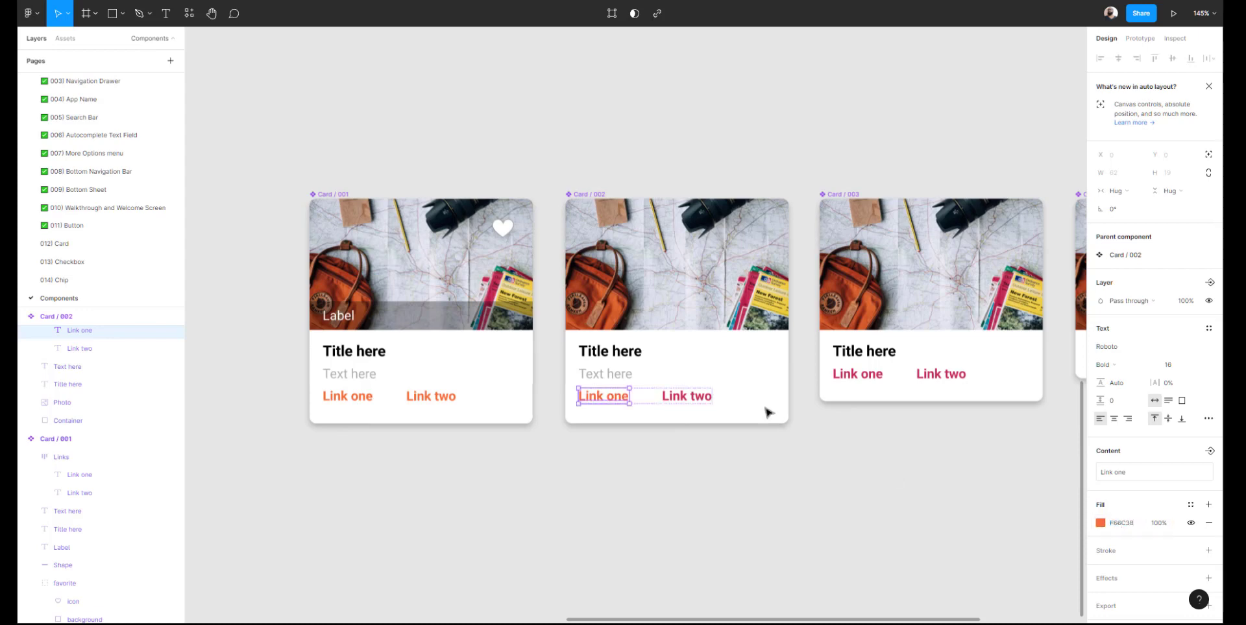
click(695, 396)
shift+click(871, 377)
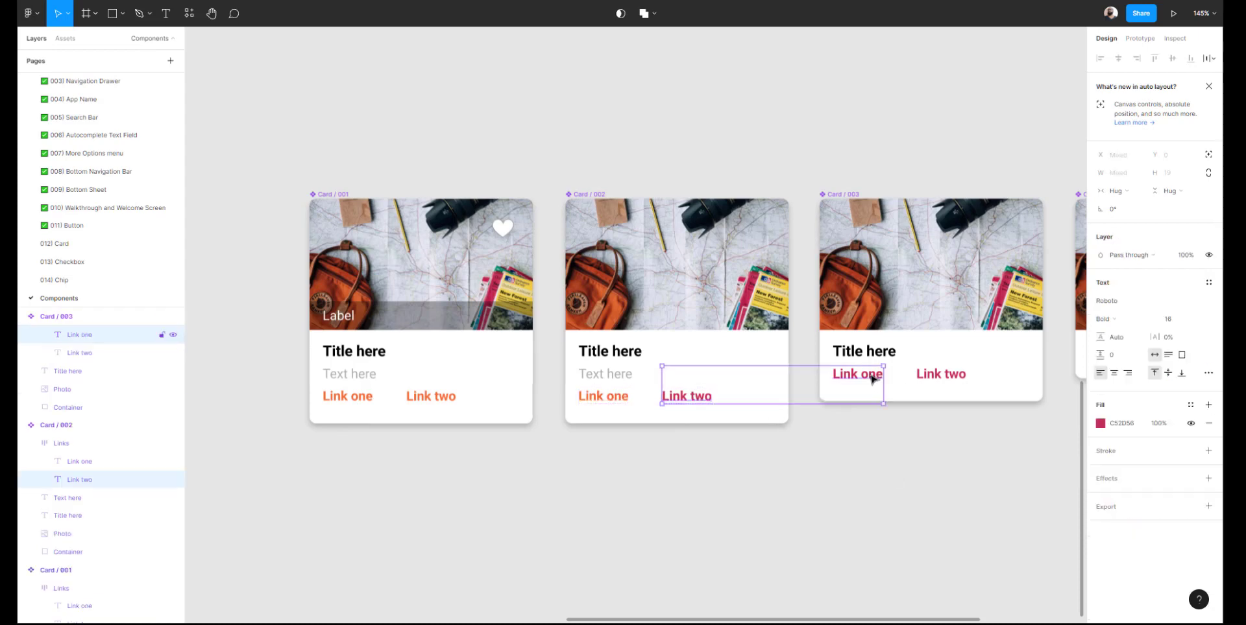
shift+click(931, 378)
click(1124, 424)
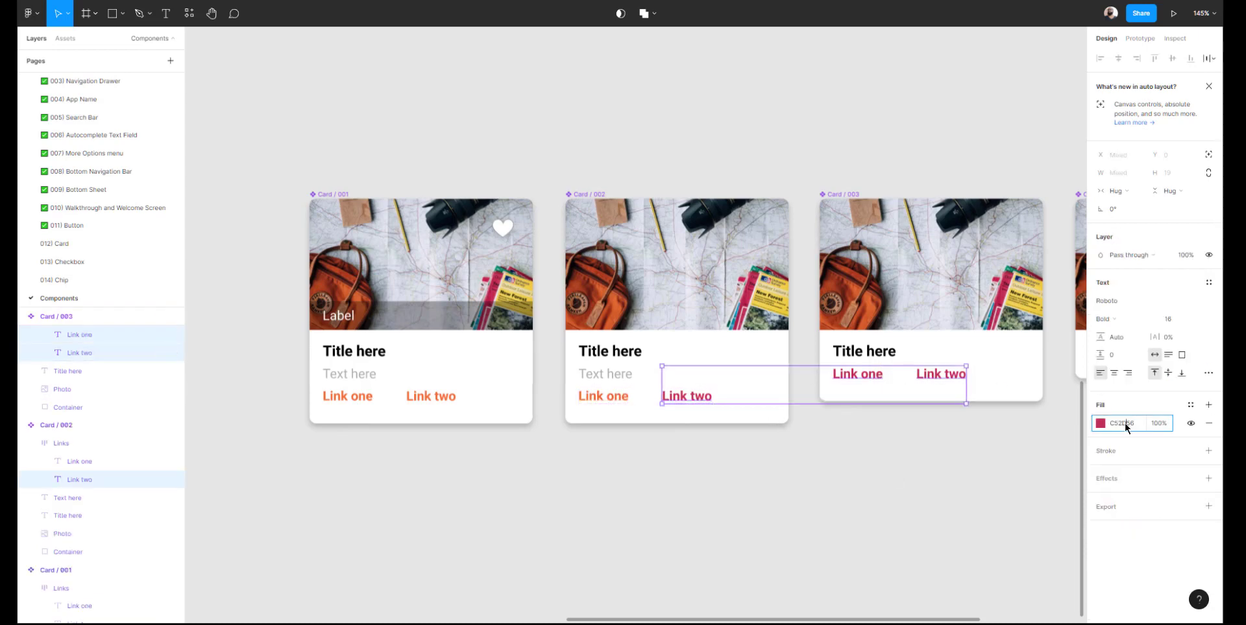
text(F66C38)
key(Return)
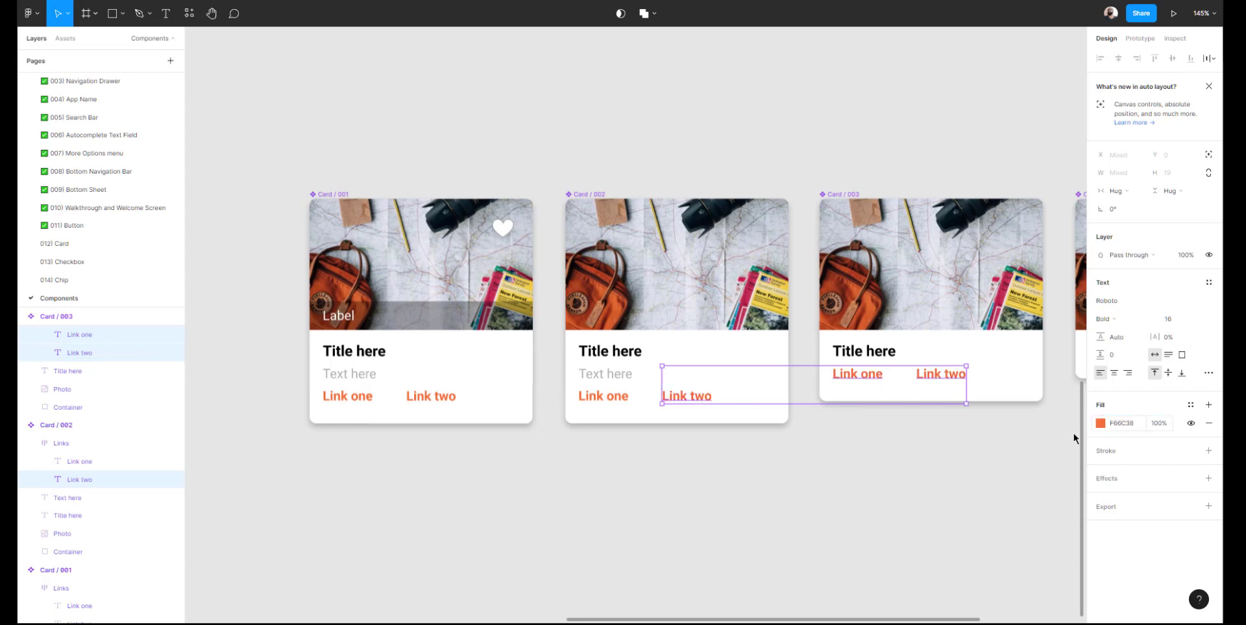
Recolour Card / 004's Link one to F66C38 and select its dark overlay bar
click(862, 461)
scroll(801, 437, right, 5)
click(748, 356)
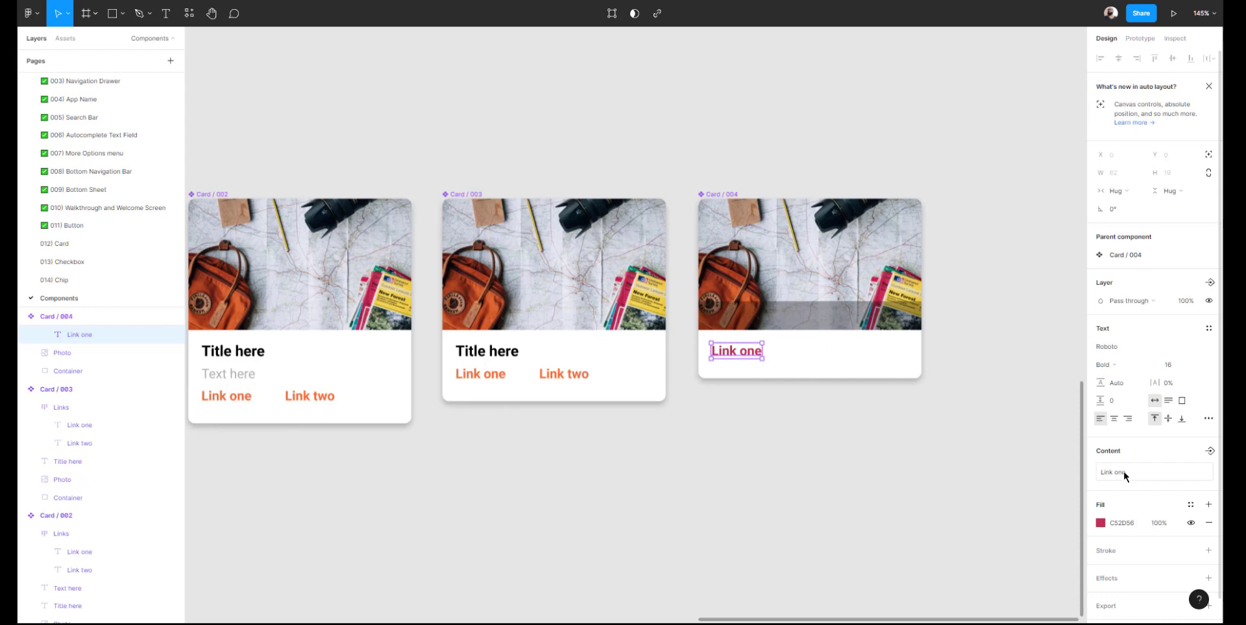
click(1116, 524)
text(F66C38)
key(Return)
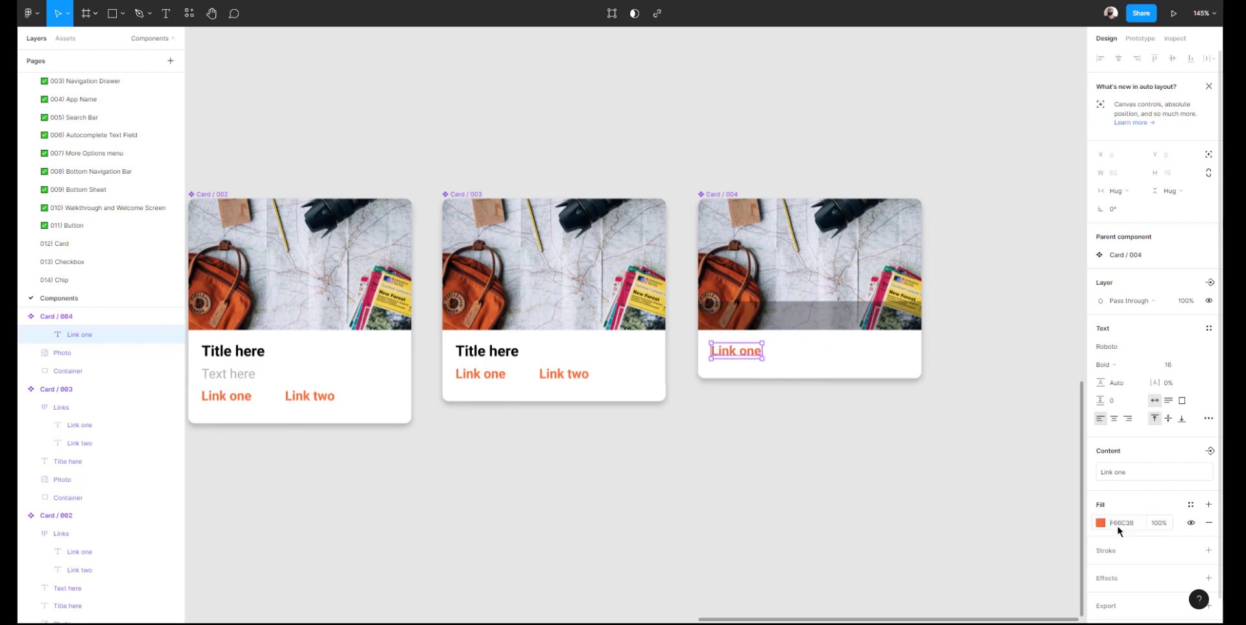
click(837, 425)
click(767, 316)
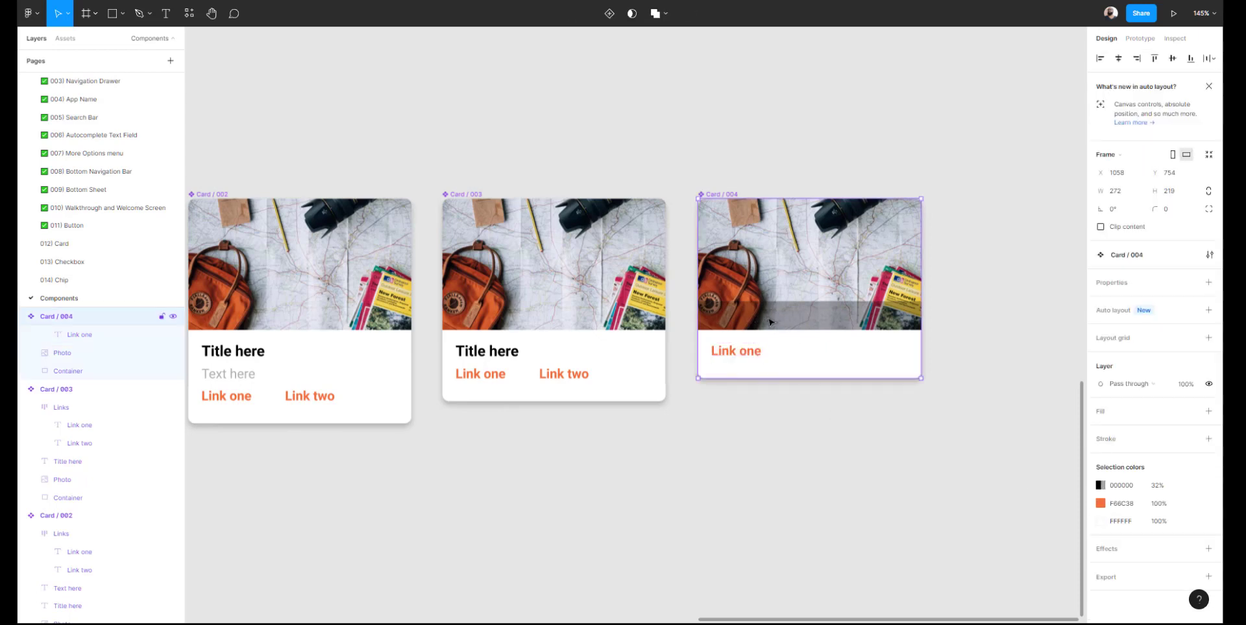
click(769, 319)
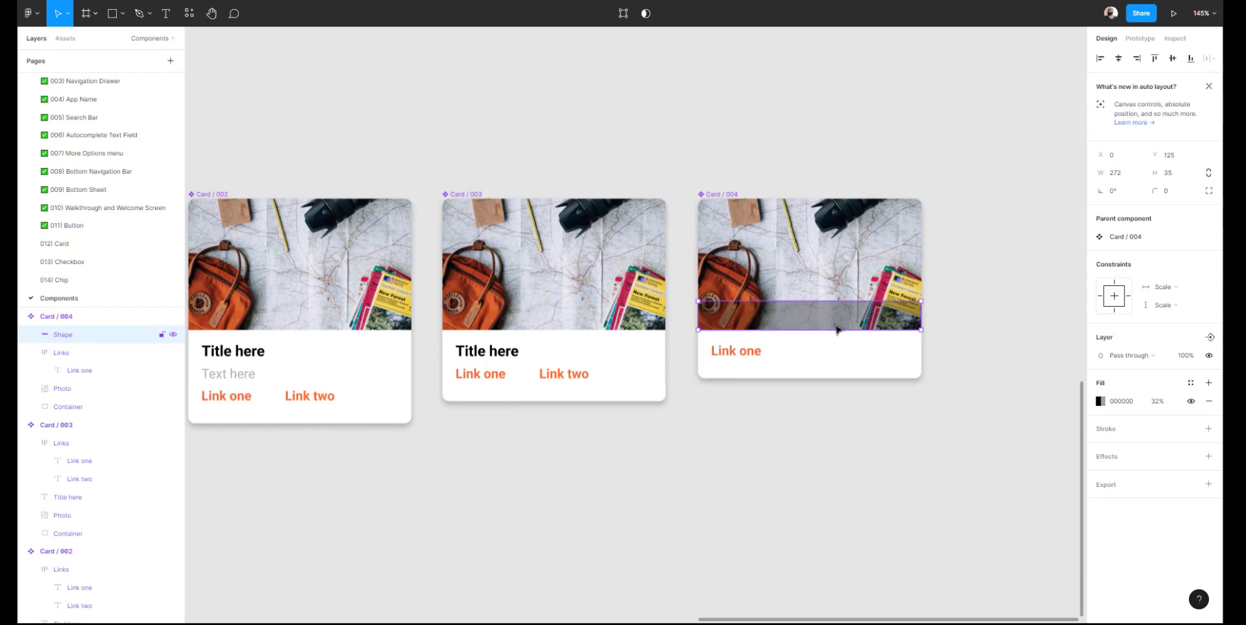
Delete the dark overlay bar from Card / 004
key(Delete)
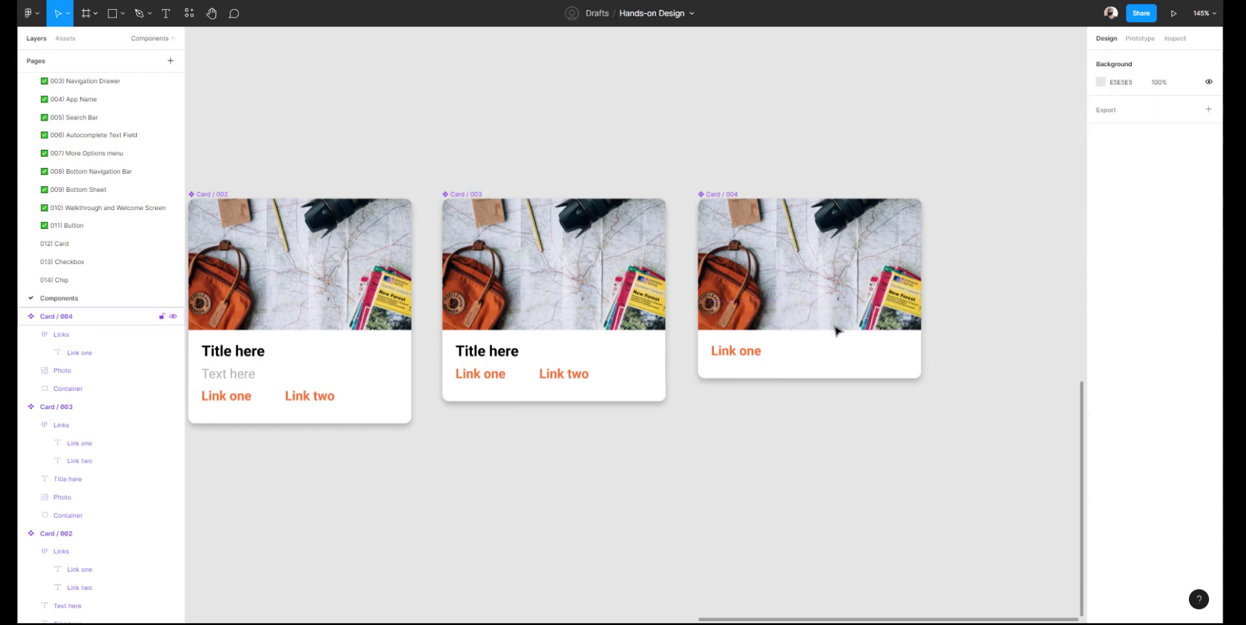
scroll(835, 331, left, 6)
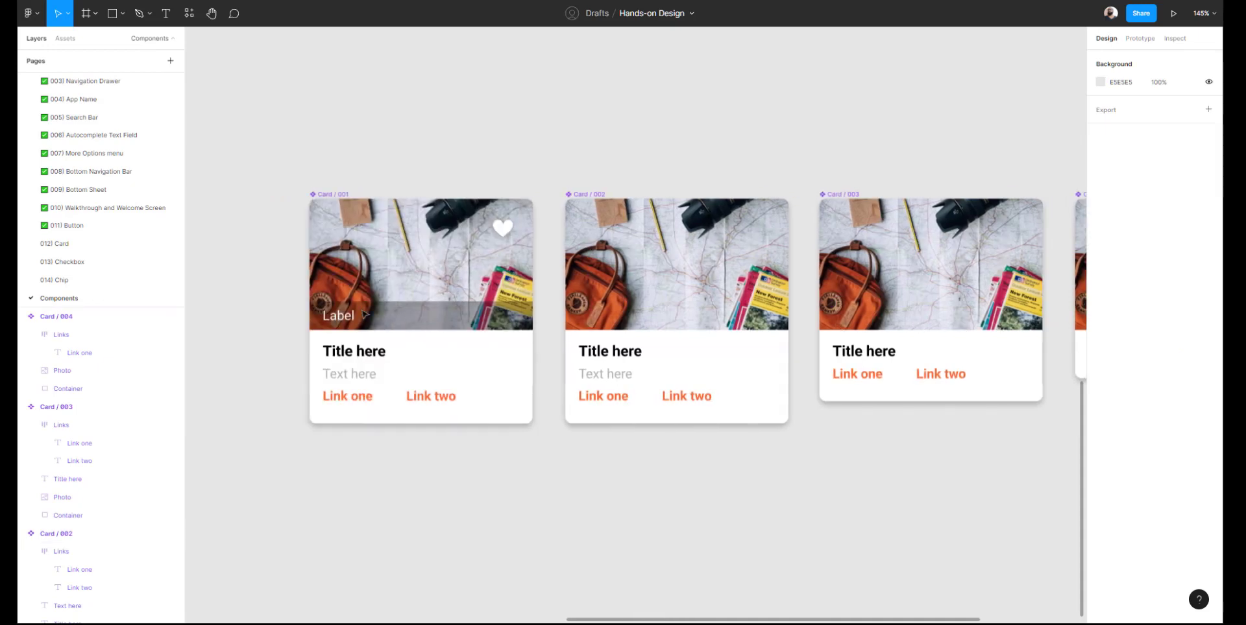
scroll(603, 338, right, 4)
scroll(585, 337, left, 4)
Copy Card / 001's heart icon group into Card / 002 at the top-right
double_click(504, 228)
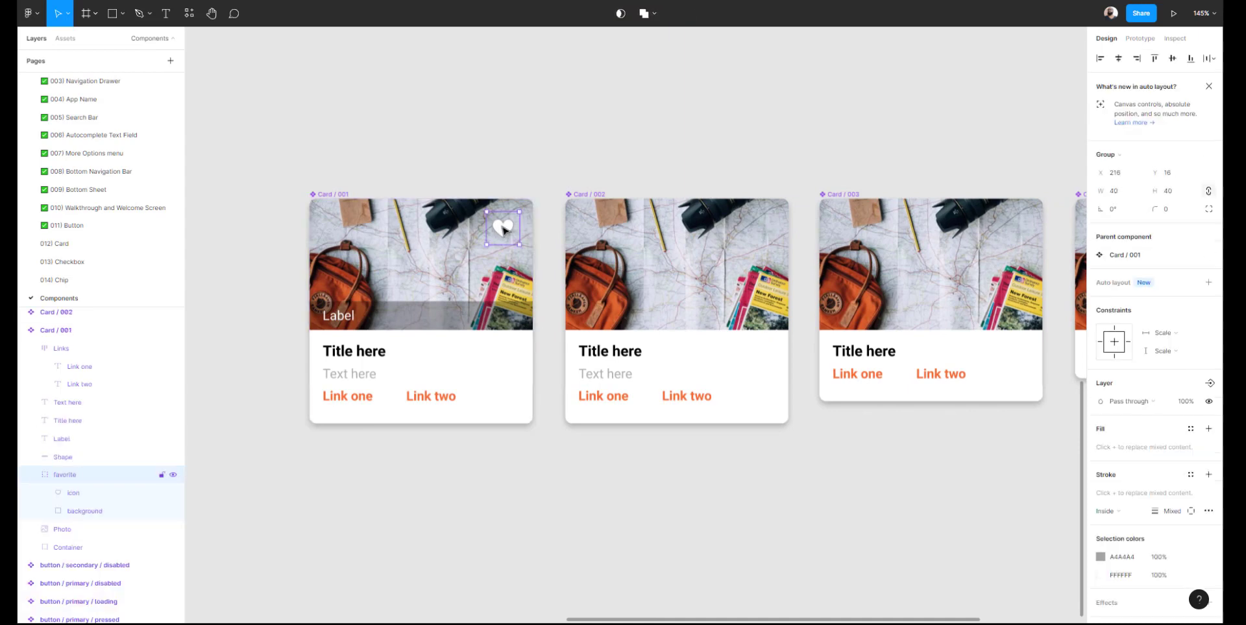
click(674, 220)
key(ctrl+v)
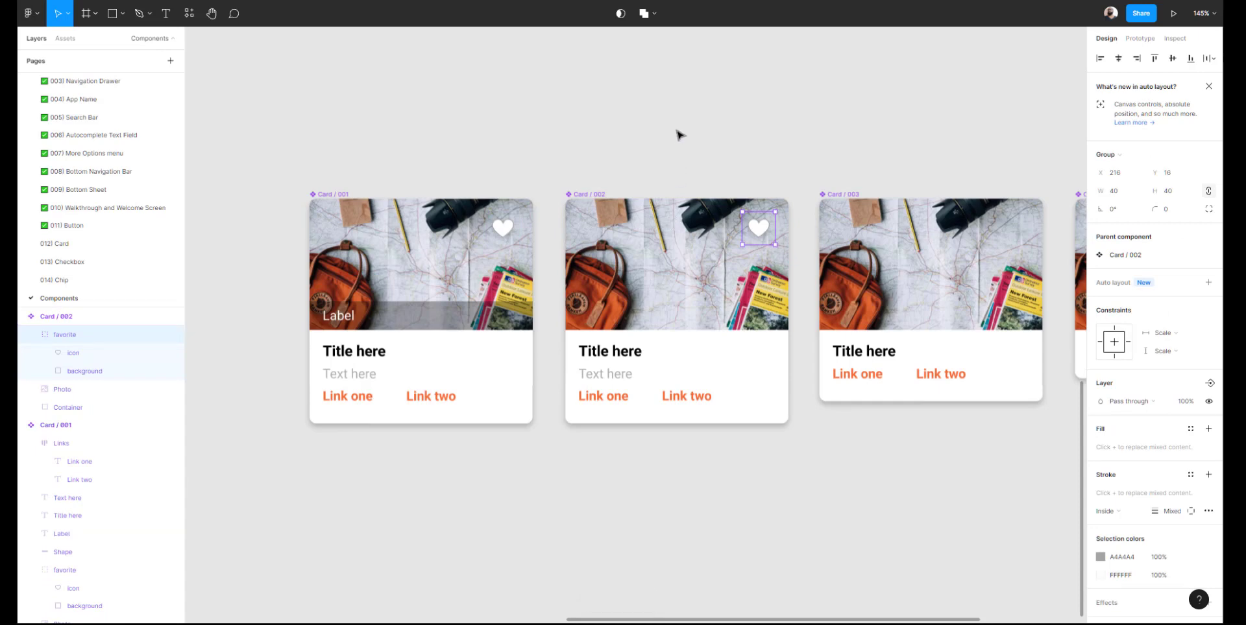
click(610, 117)
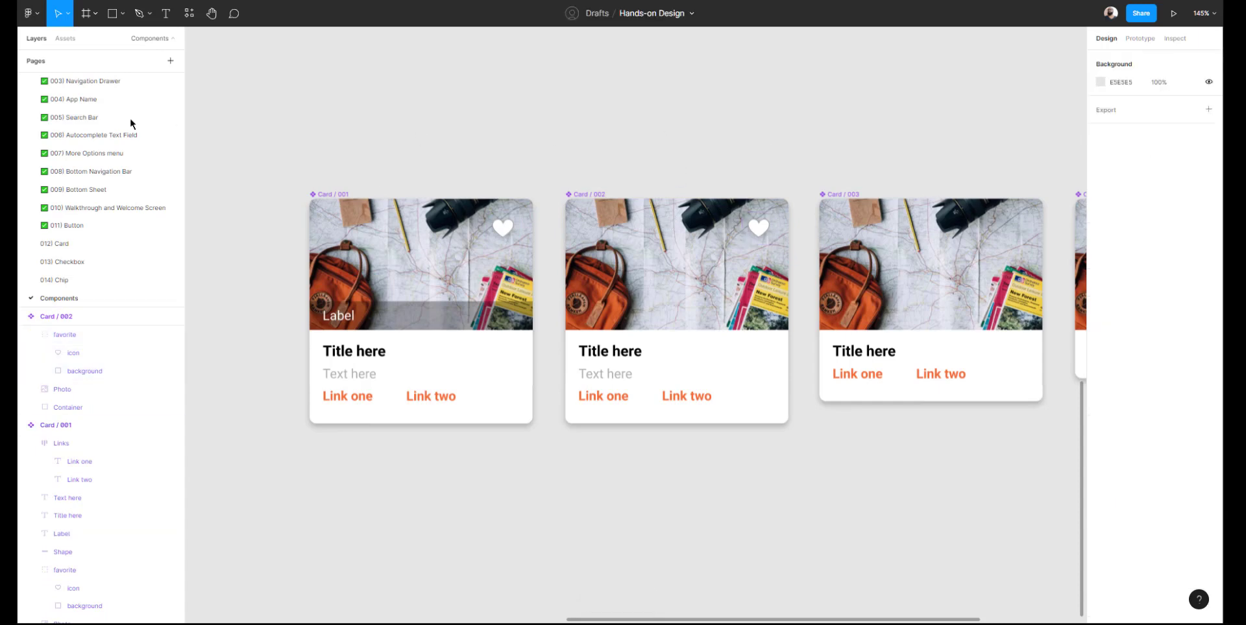
On the 012) Card page, swap the photo card to variant 001, then 002
click(69, 243)
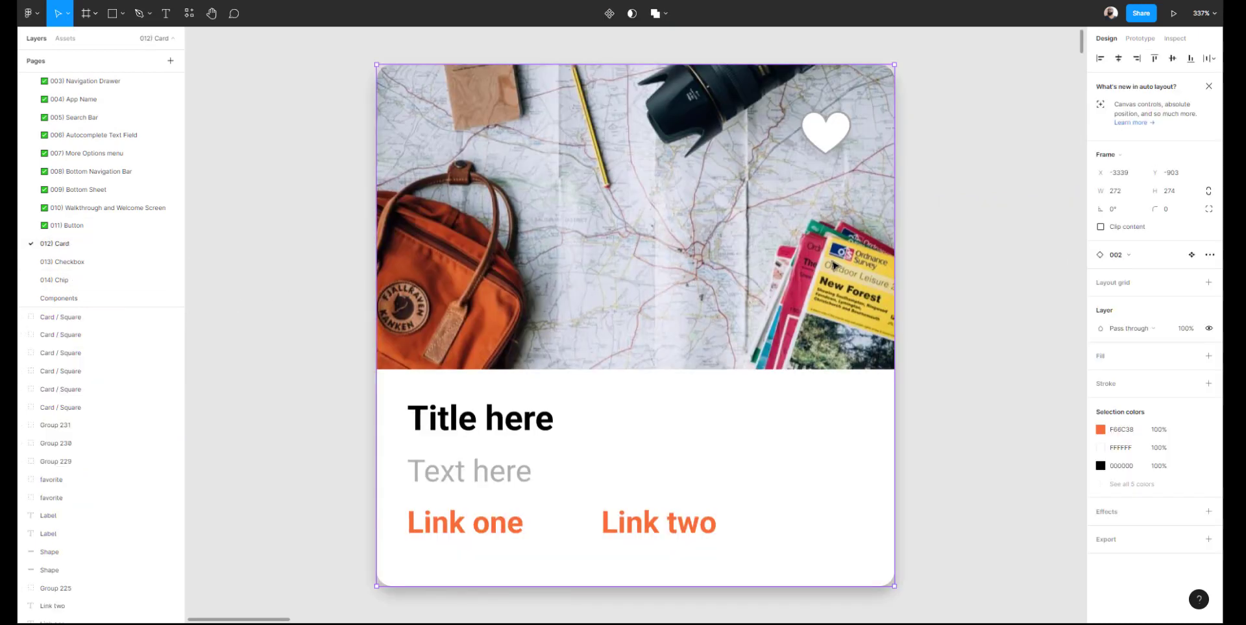
click(1130, 253)
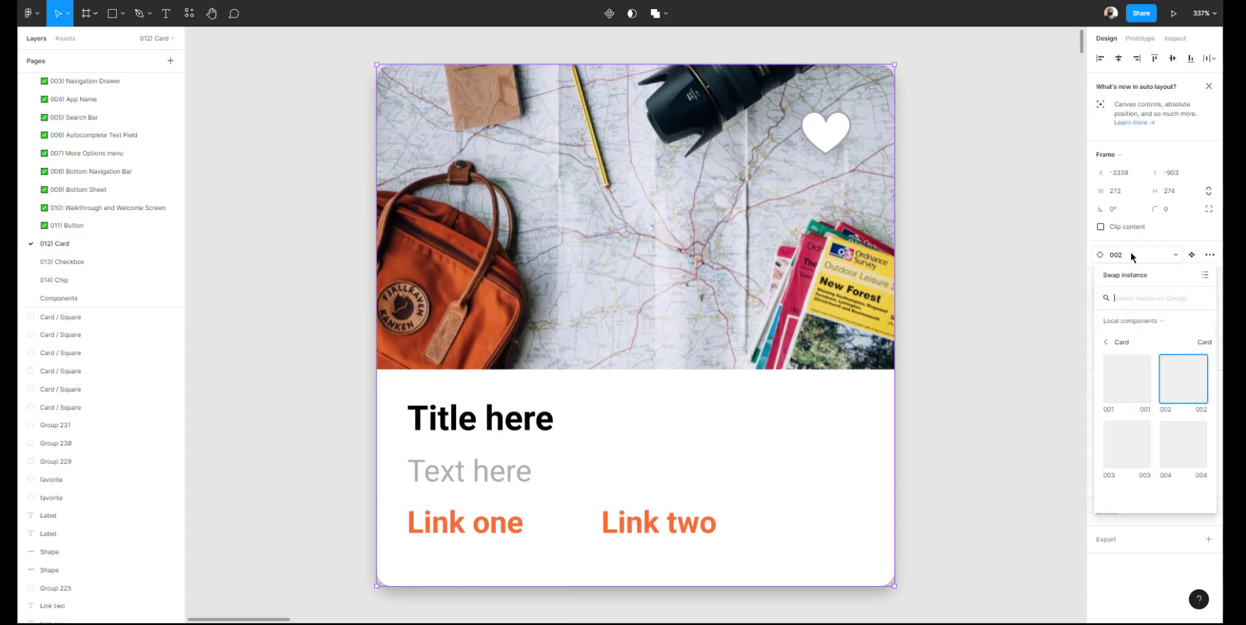
click(1125, 363)
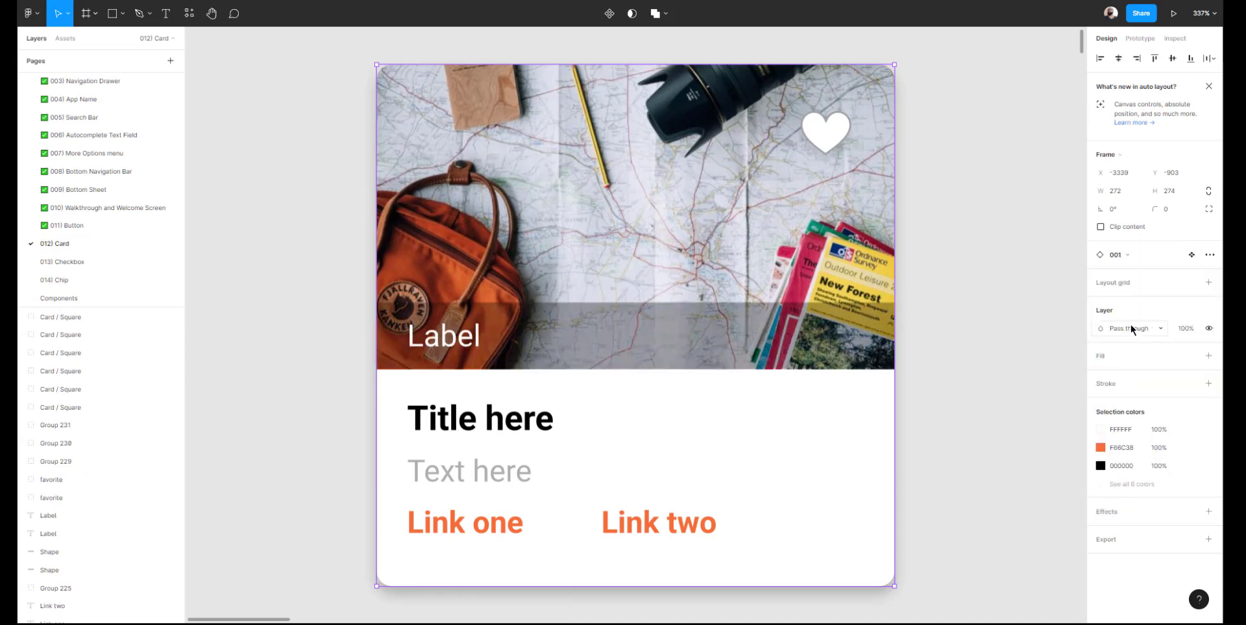
click(1127, 254)
click(1174, 373)
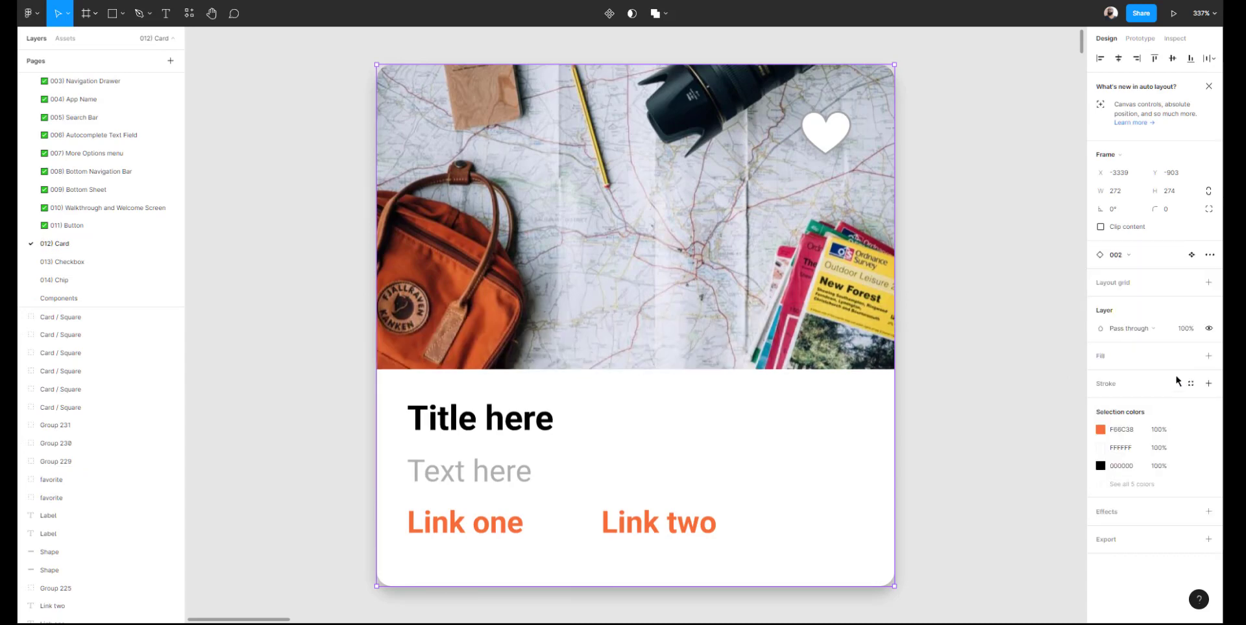
Swap the card on to variant 003 and finish on 004, then deselect and zoom out
click(1129, 251)
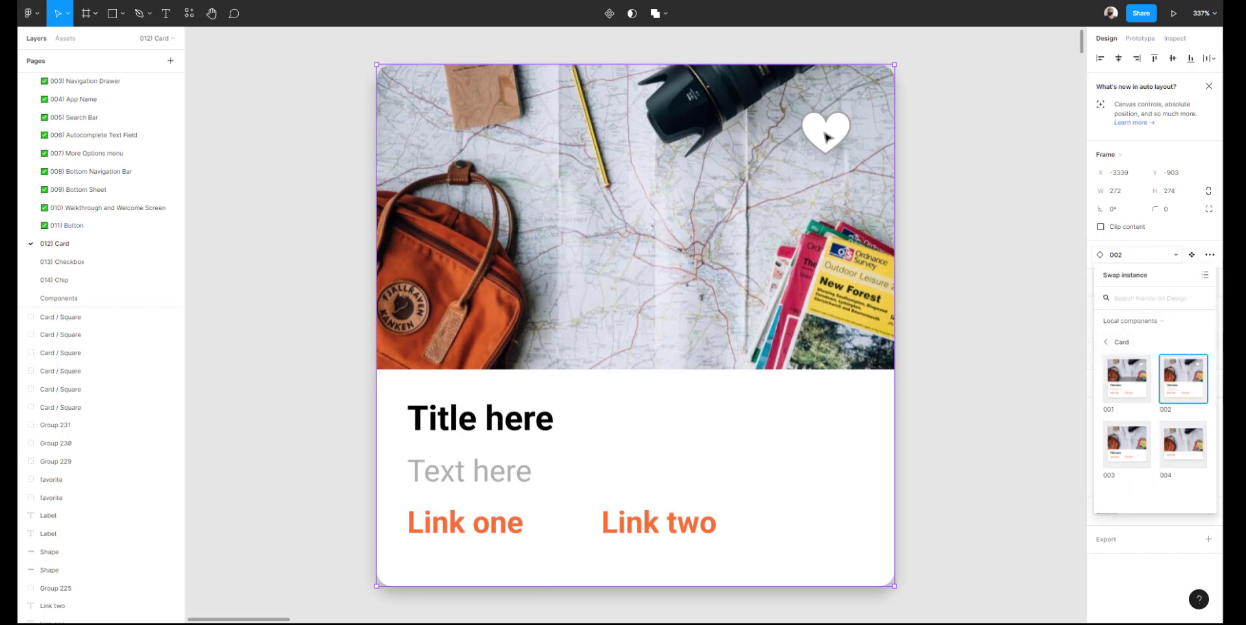
click(1126, 447)
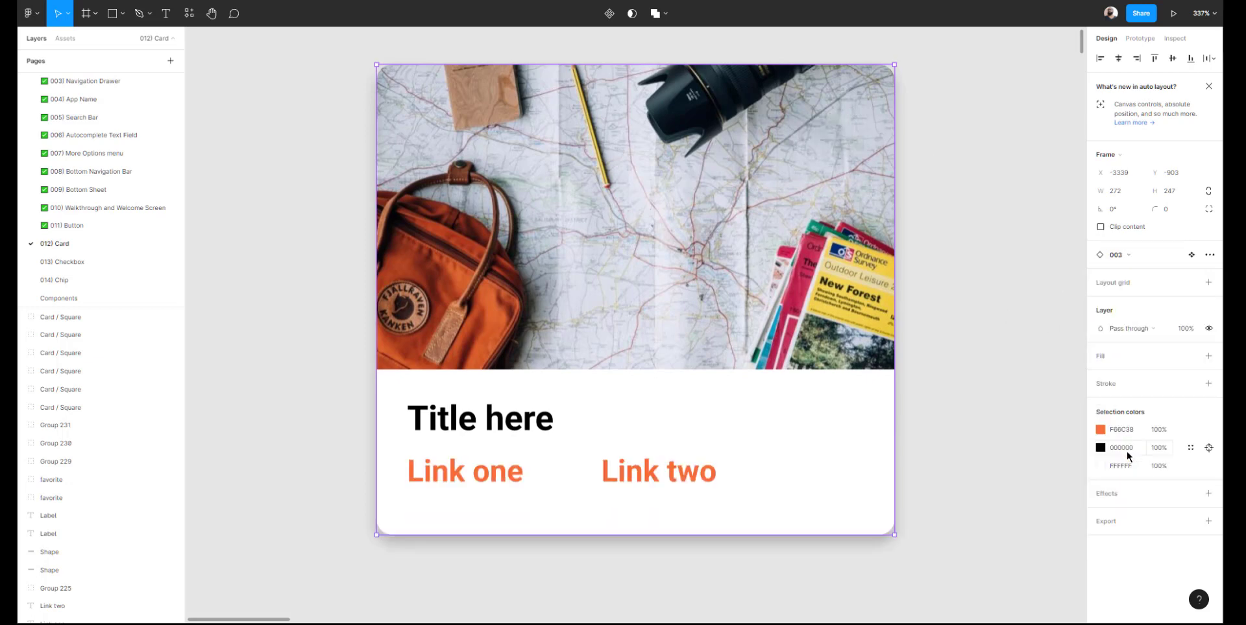
click(1123, 257)
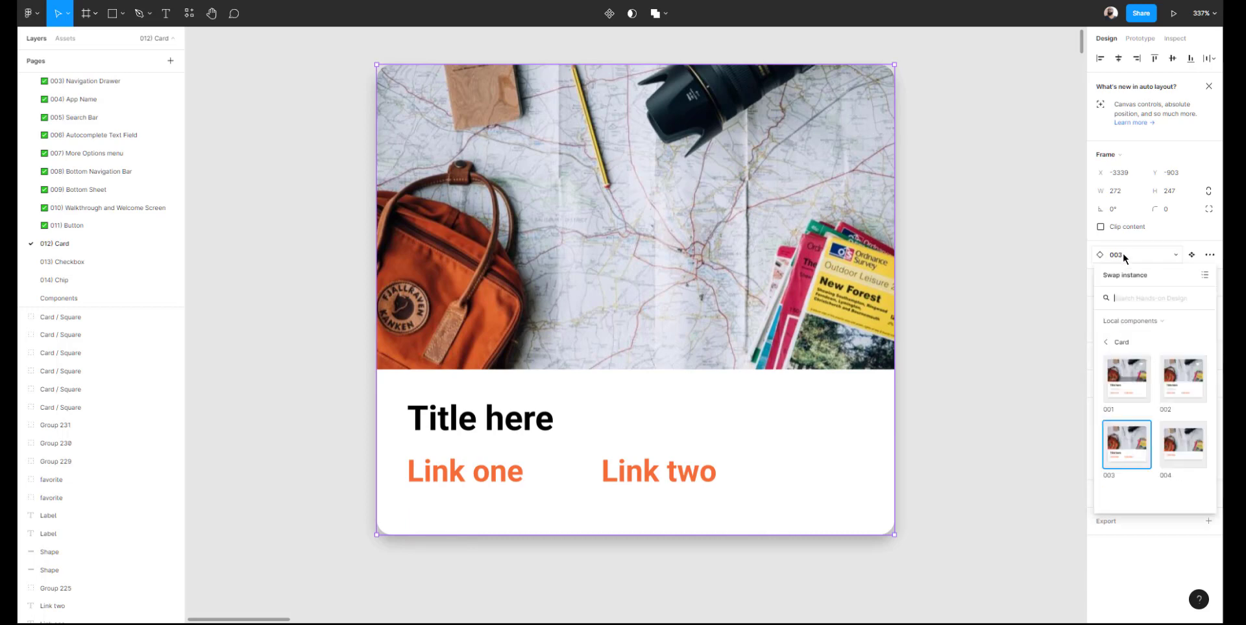
click(1180, 460)
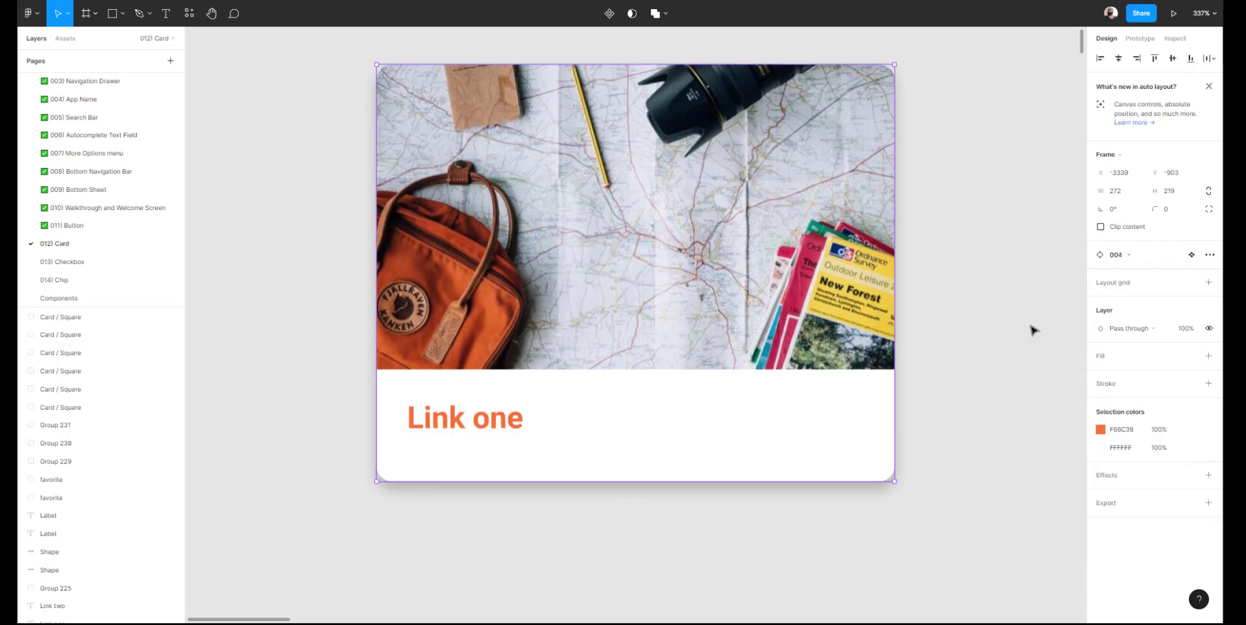
click(974, 250)
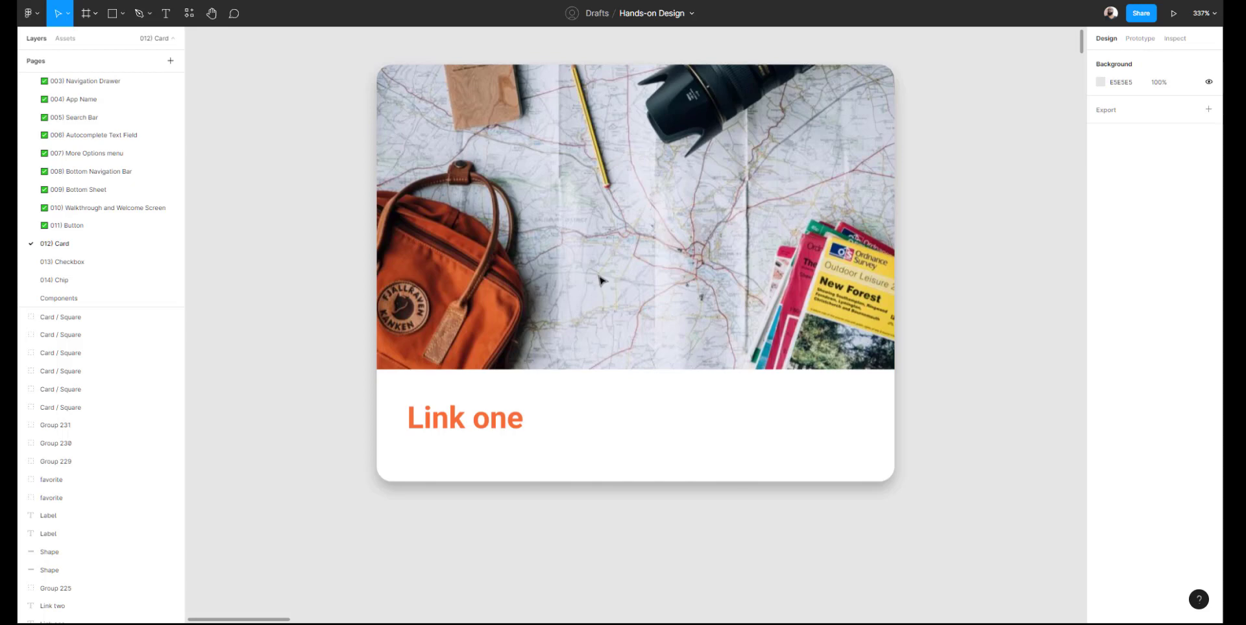
scroll(599, 280, down, 15)
Move the photo card below the card row, up near the ATOMS board
scroll(599, 280, up, 5)
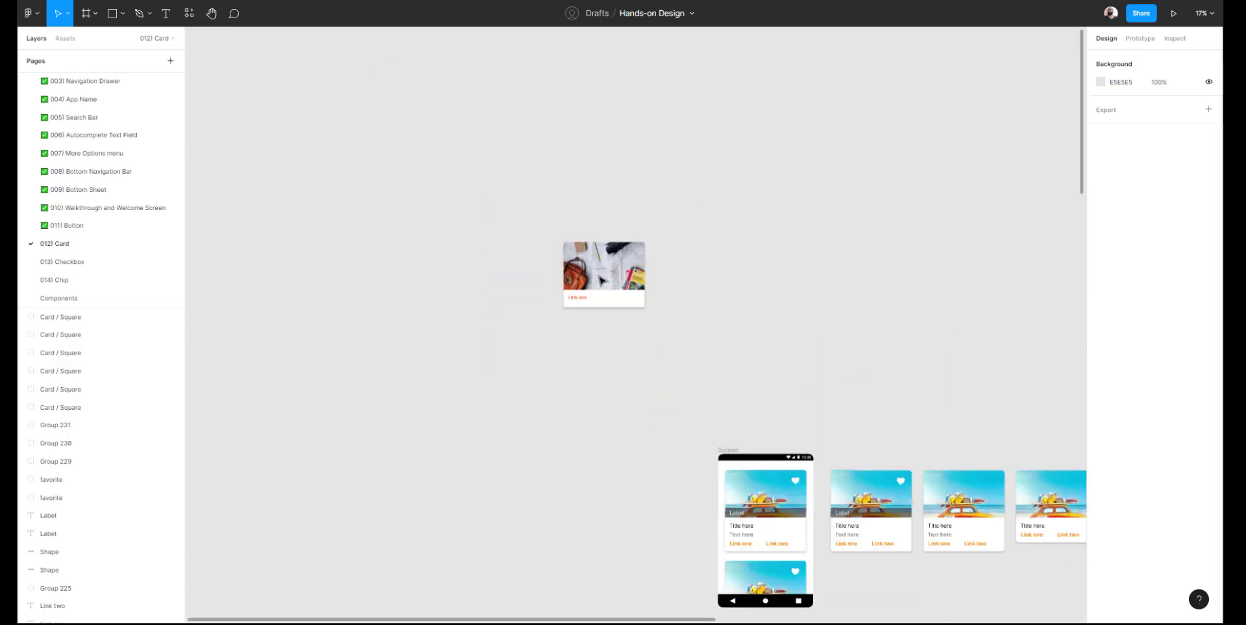
drag(785, 336, 533, 197)
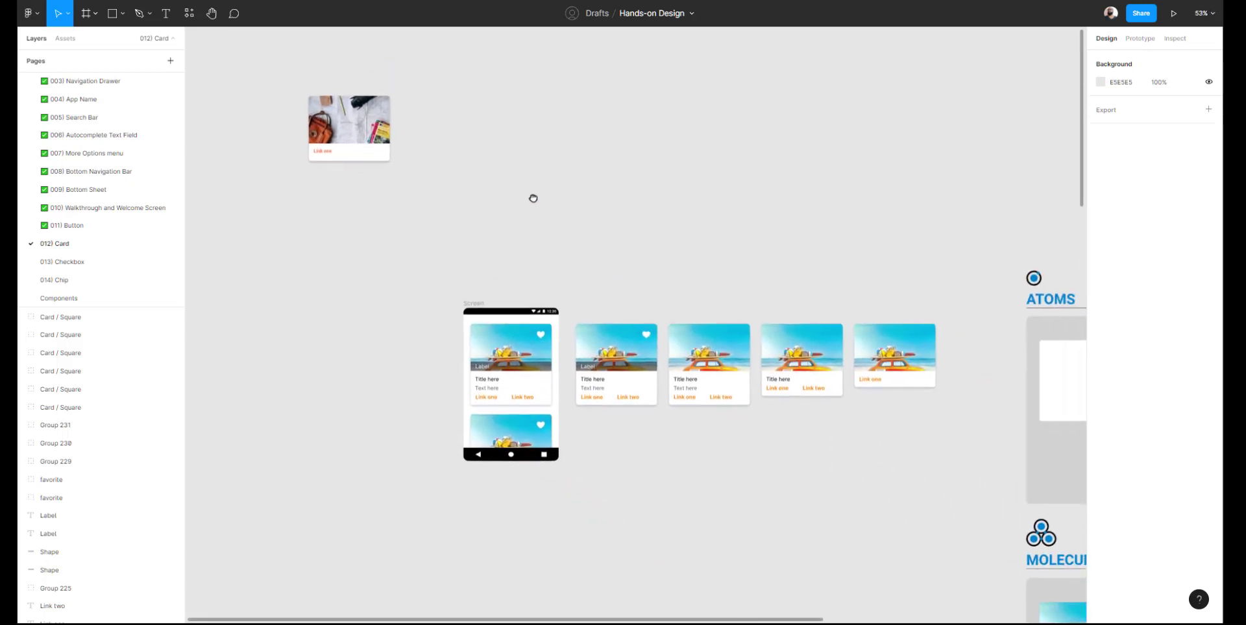
drag(343, 137, 674, 466)
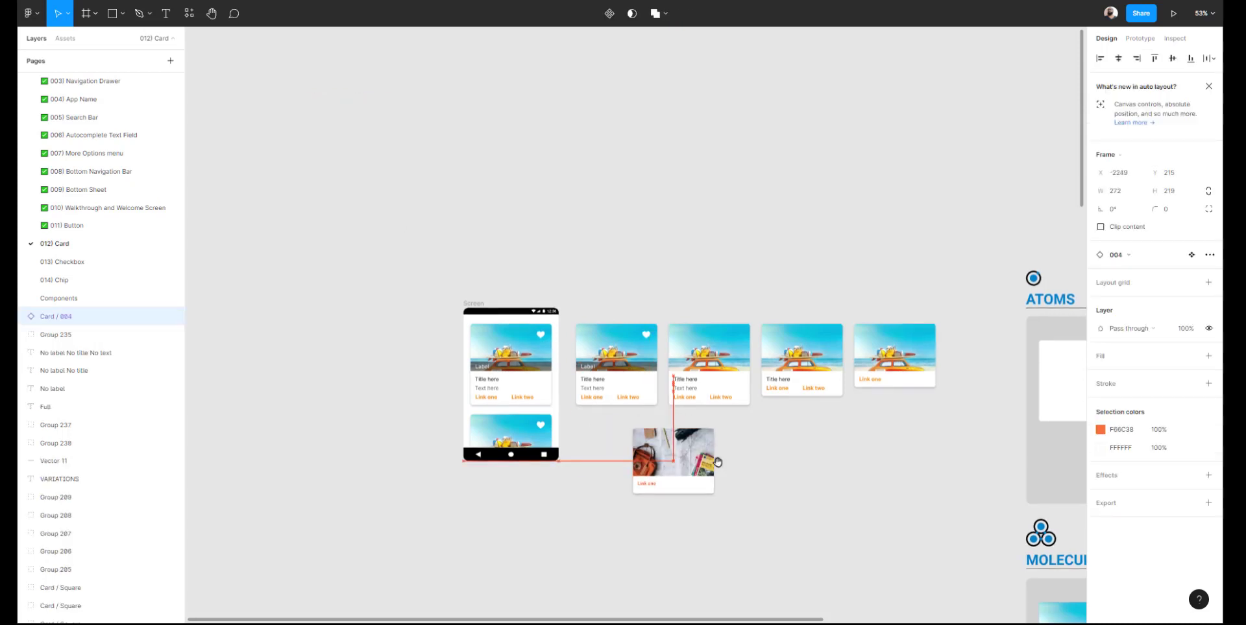
scroll(675, 466, right, 5)
scroll(569, 367, right, 5)
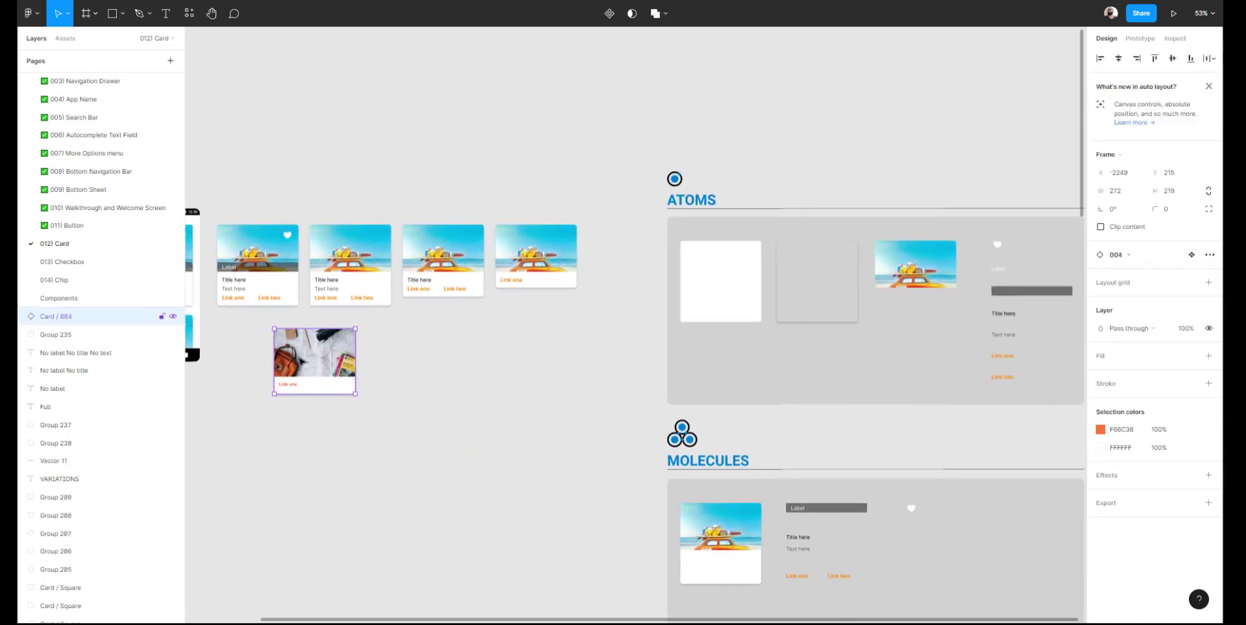
drag(305, 366, 618, 181)
scroll(654, 172, up, 3)
scroll(654, 172, up, 5)
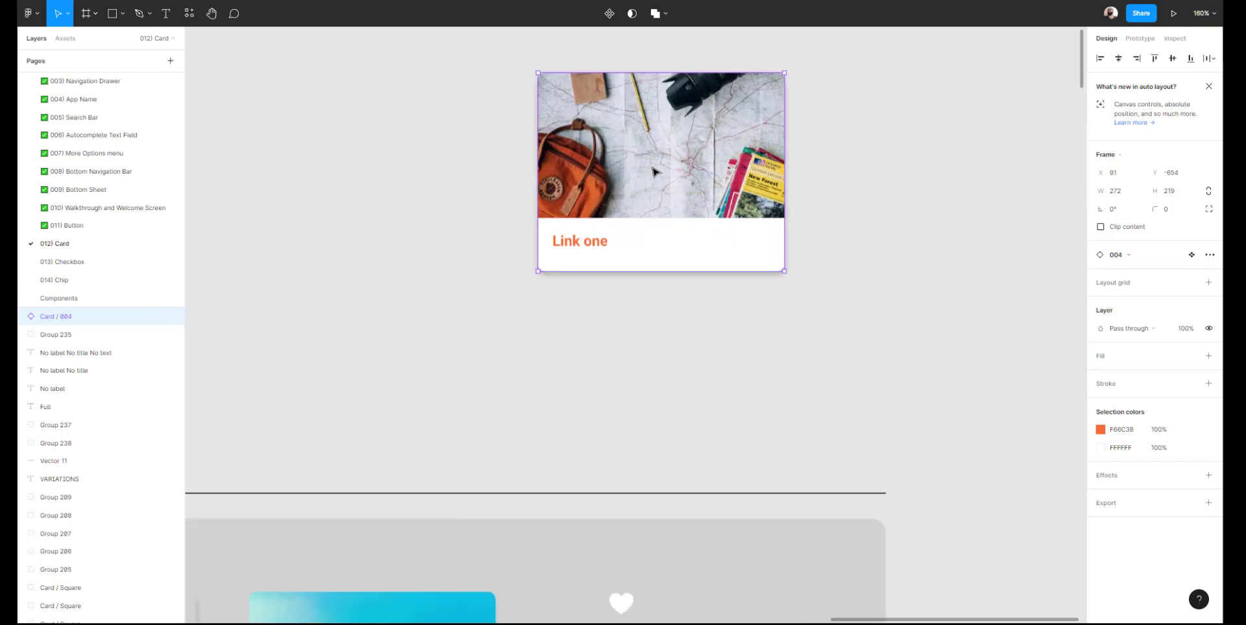
Swap the card to the full 001 variant and reselect it
click(1133, 255)
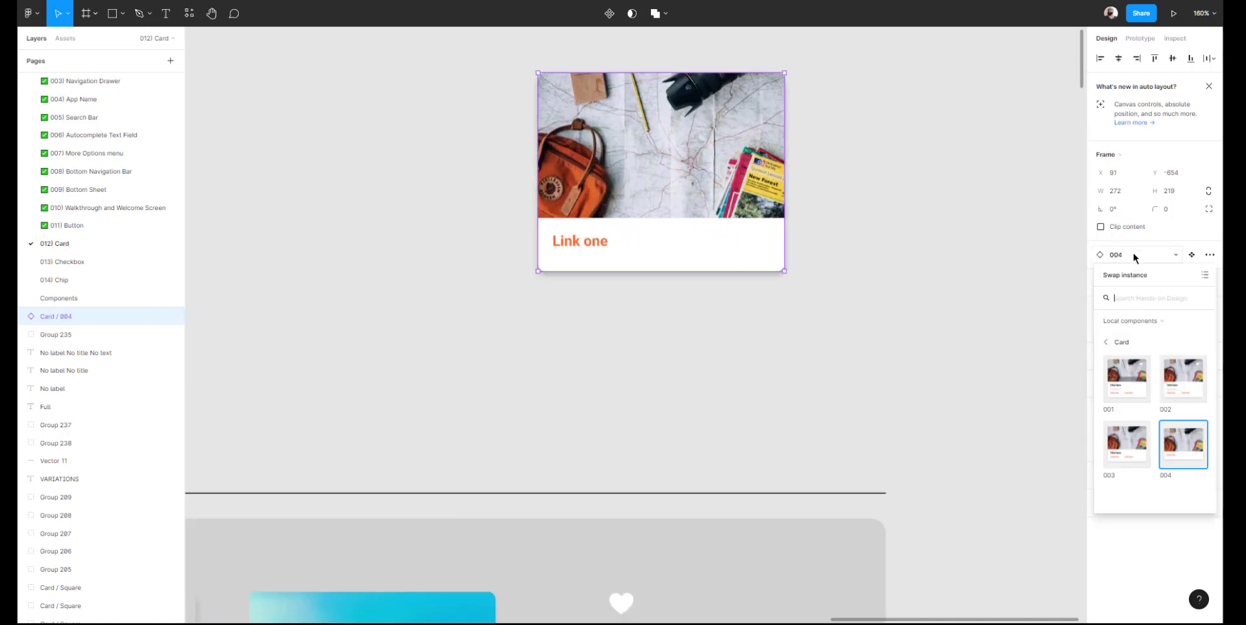
click(1118, 377)
click(907, 277)
scroll(859, 275, up, 1)
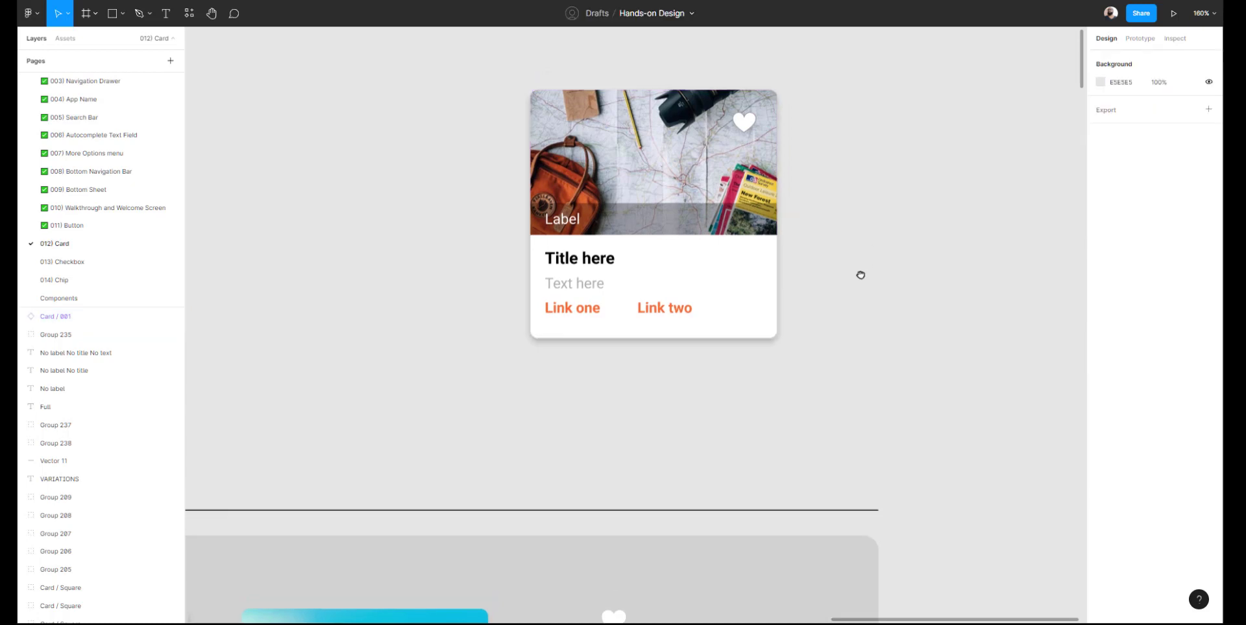
click(645, 209)
Detach the card instance and pull the dark label band out of it
right_click(641, 209)
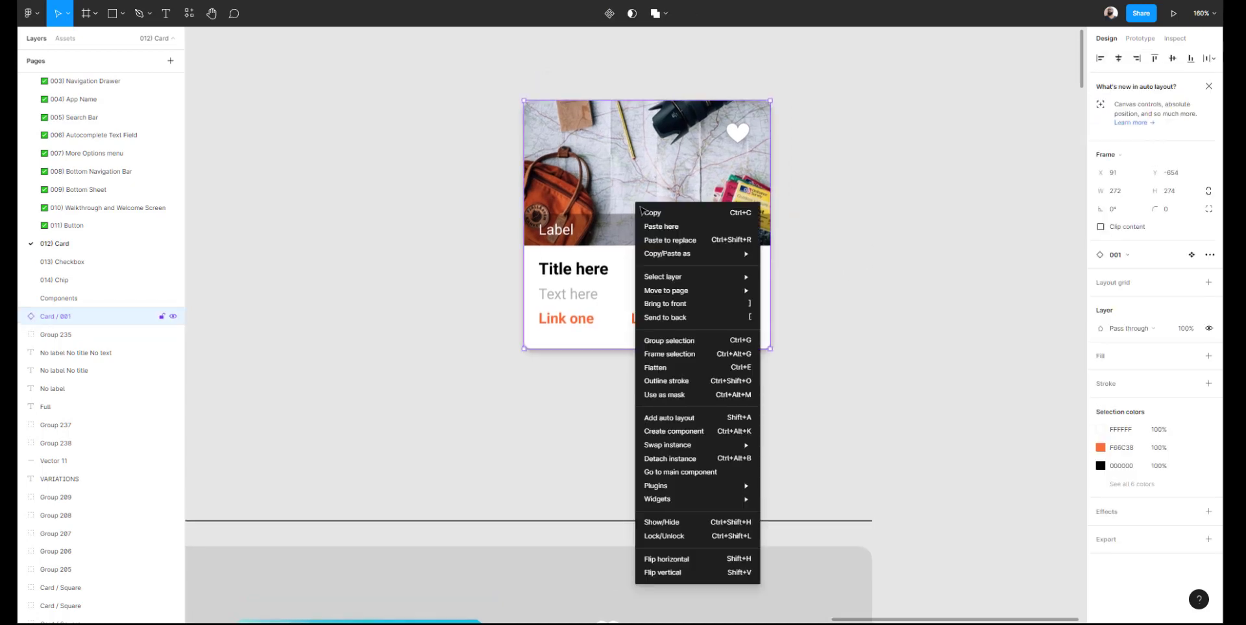
click(699, 462)
click(678, 381)
click(584, 224)
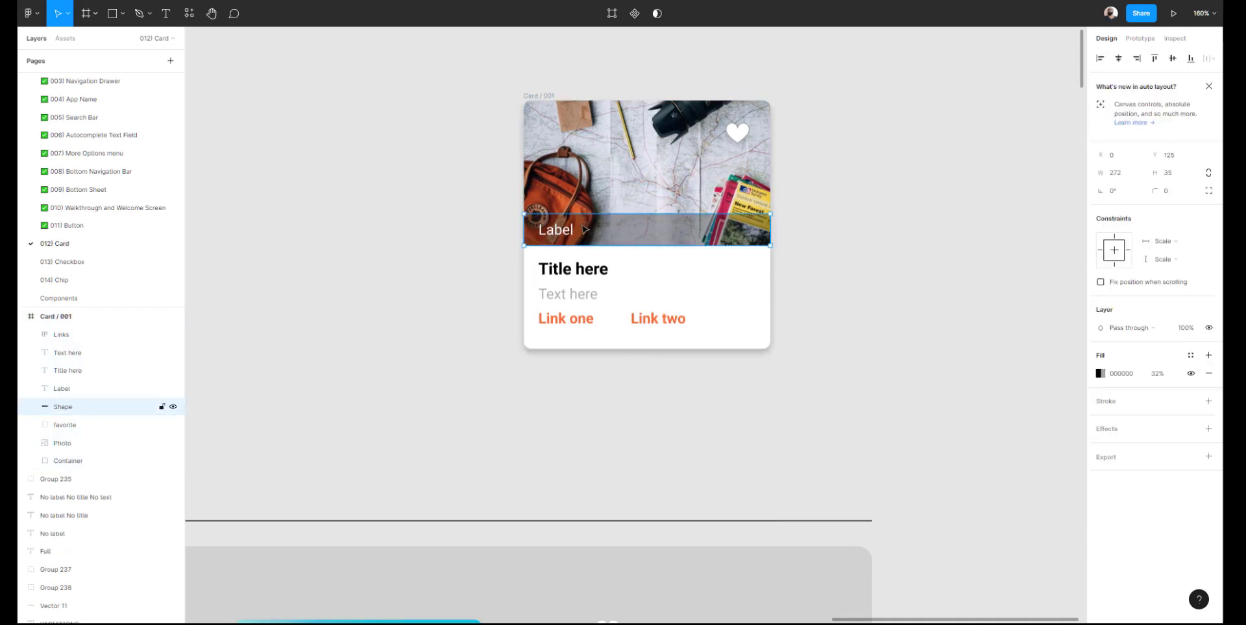
drag(584, 232, 884, 125)
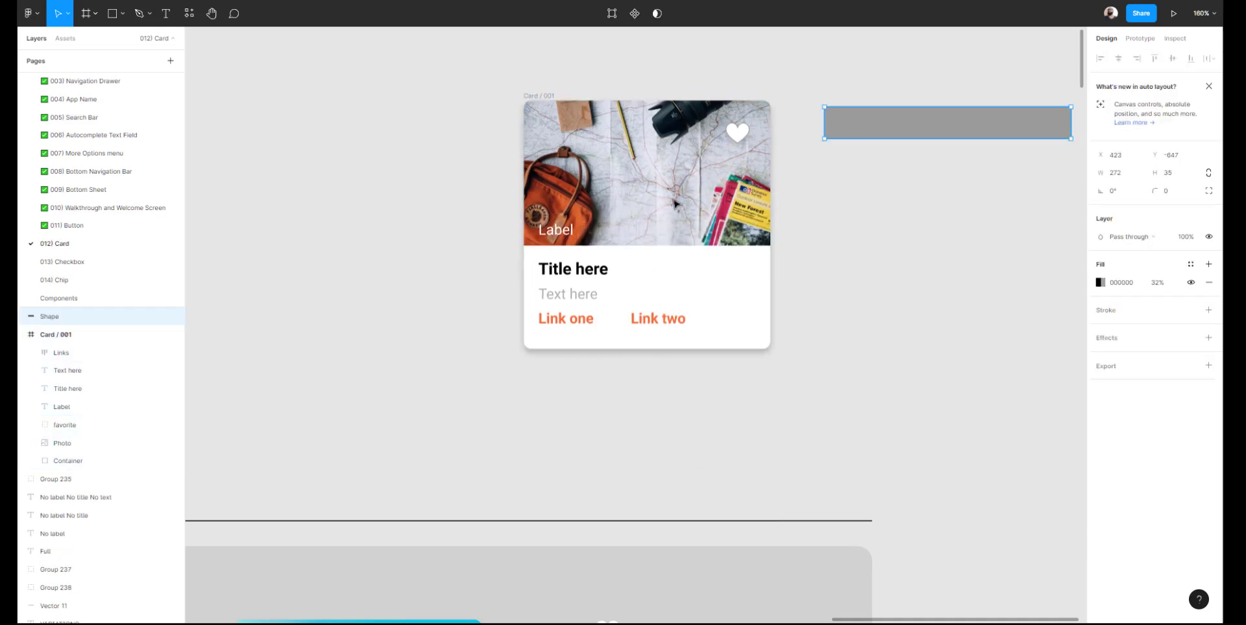
Pull the Label text, heart, title, body text and Links group out of the card
click(567, 235)
double_click(568, 236)
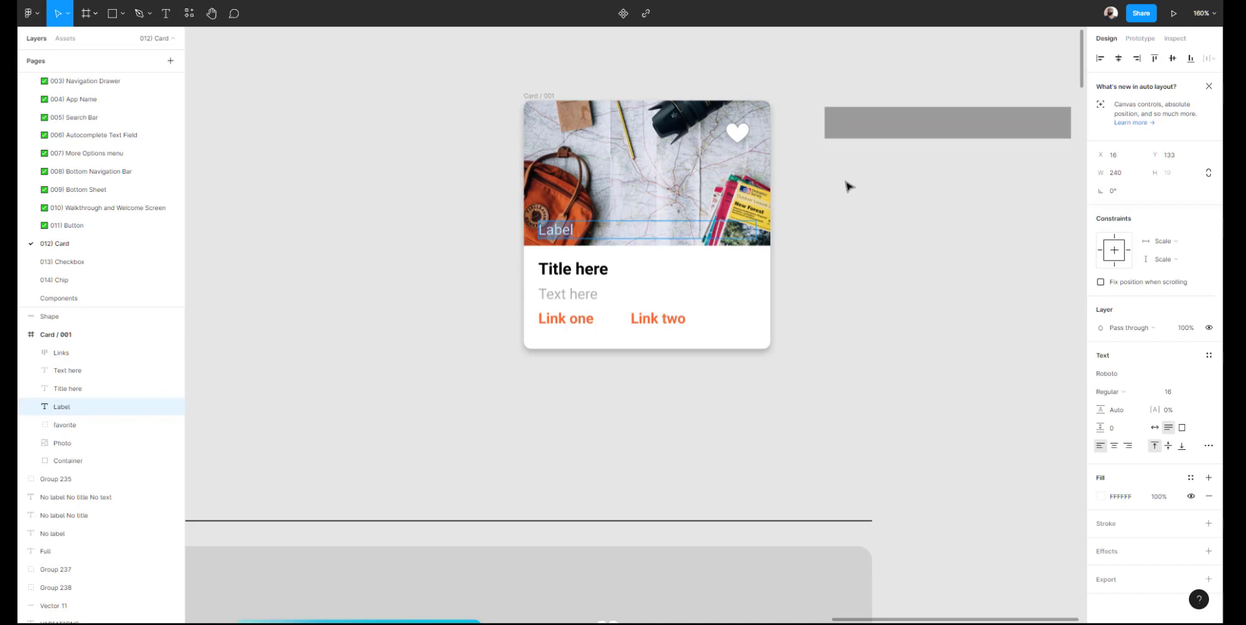
key(Escape)
drag(558, 230, 843, 168)
drag(731, 134, 829, 204)
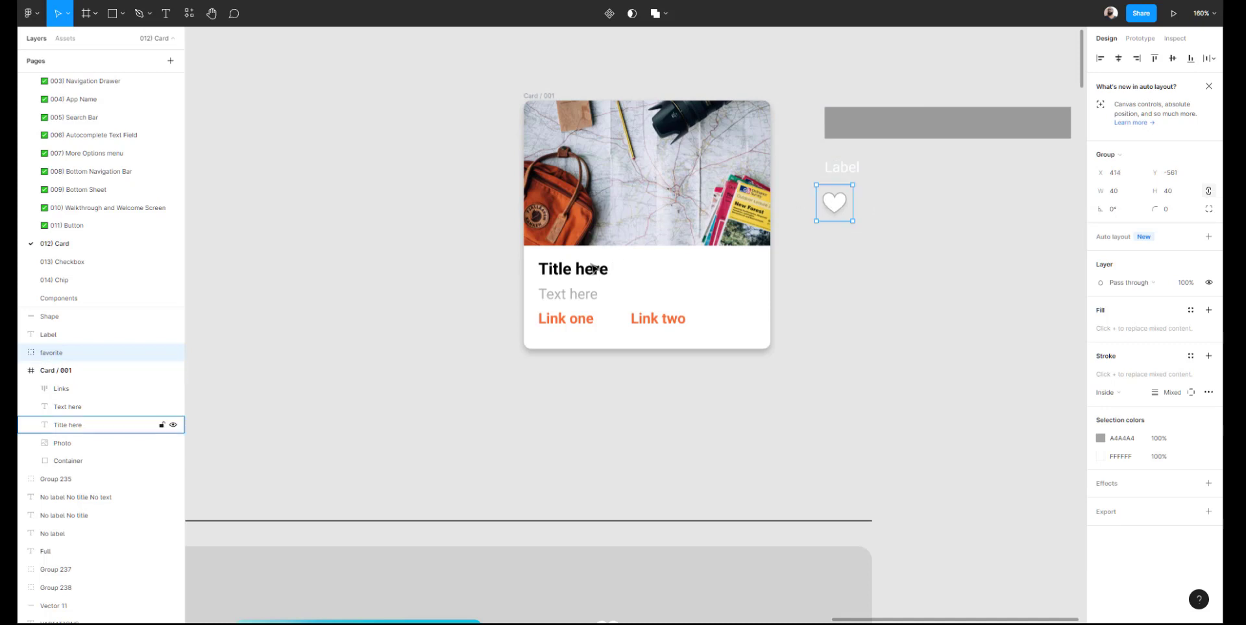
drag(571, 271, 857, 250)
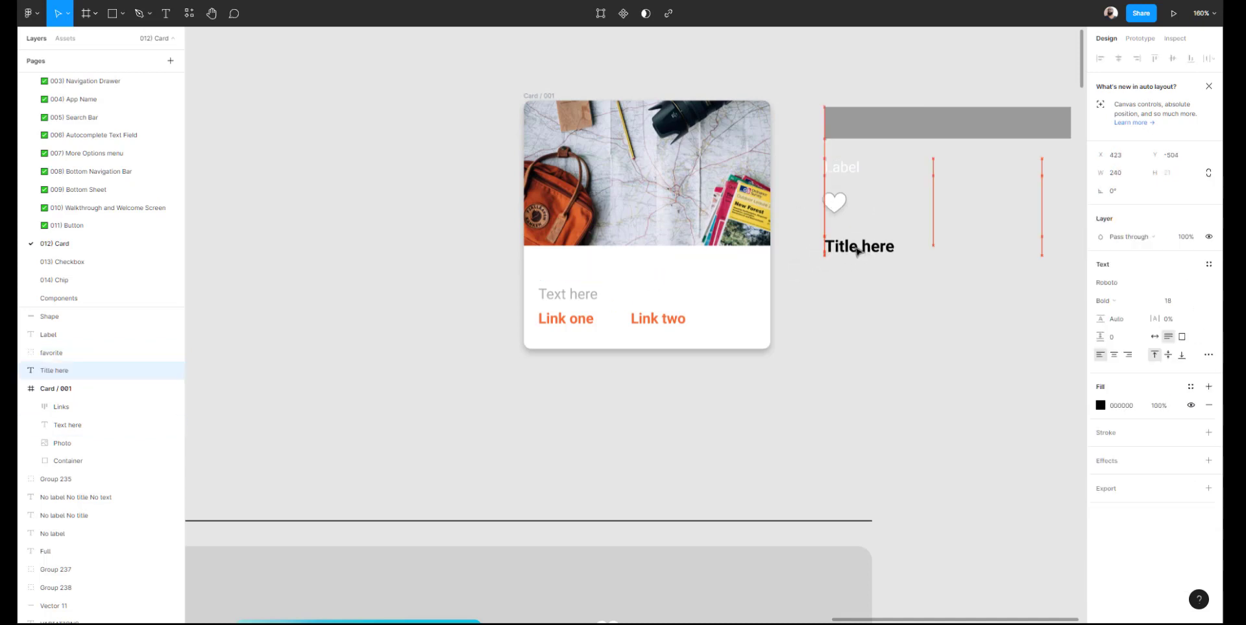
drag(579, 296, 855, 286)
click(582, 318)
drag(571, 319, 855, 329)
Move the emptied card frame up and to the left
click(712, 219)
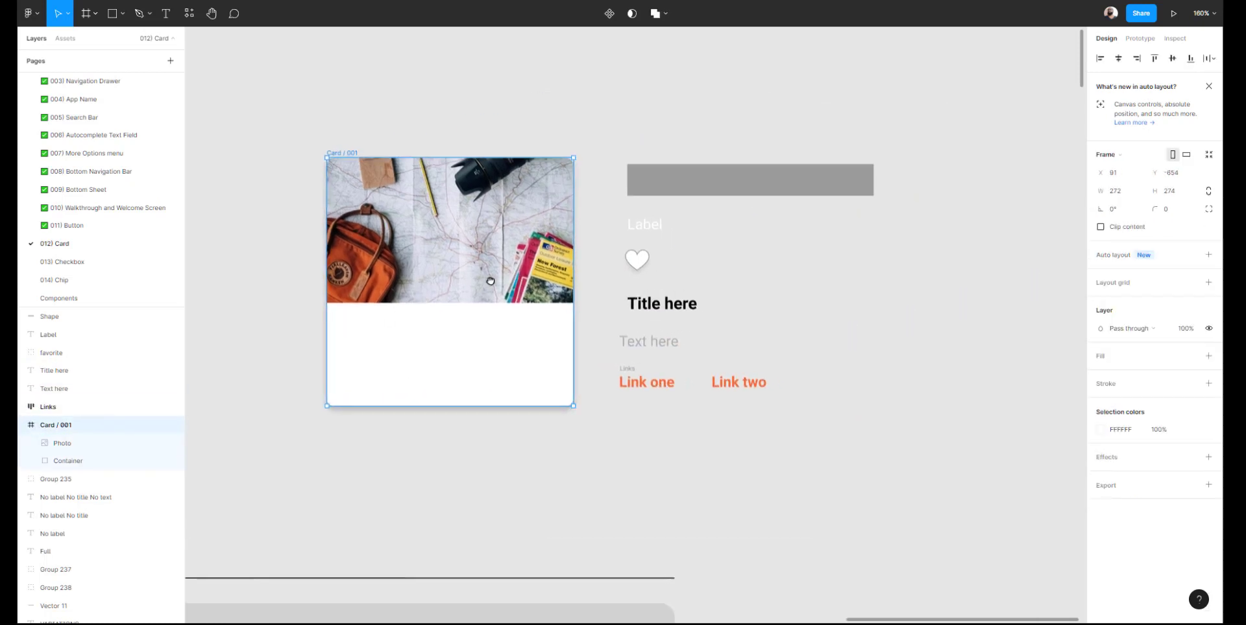
scroll(584, 257, right, 3)
scroll(462, 259, up, 2)
drag(369, 461, 330, 403)
double_click(356, 327)
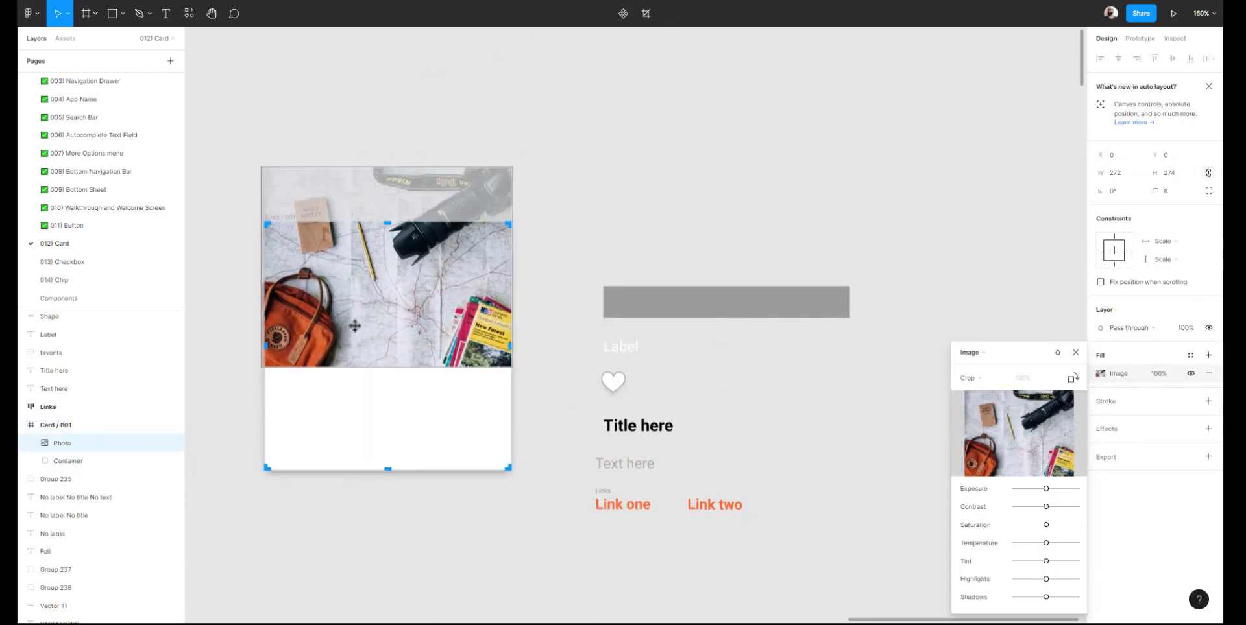
key(Escape)
click(336, 153)
Ungroup the card frame and place the photo and white container apart, side by side
click(332, 245)
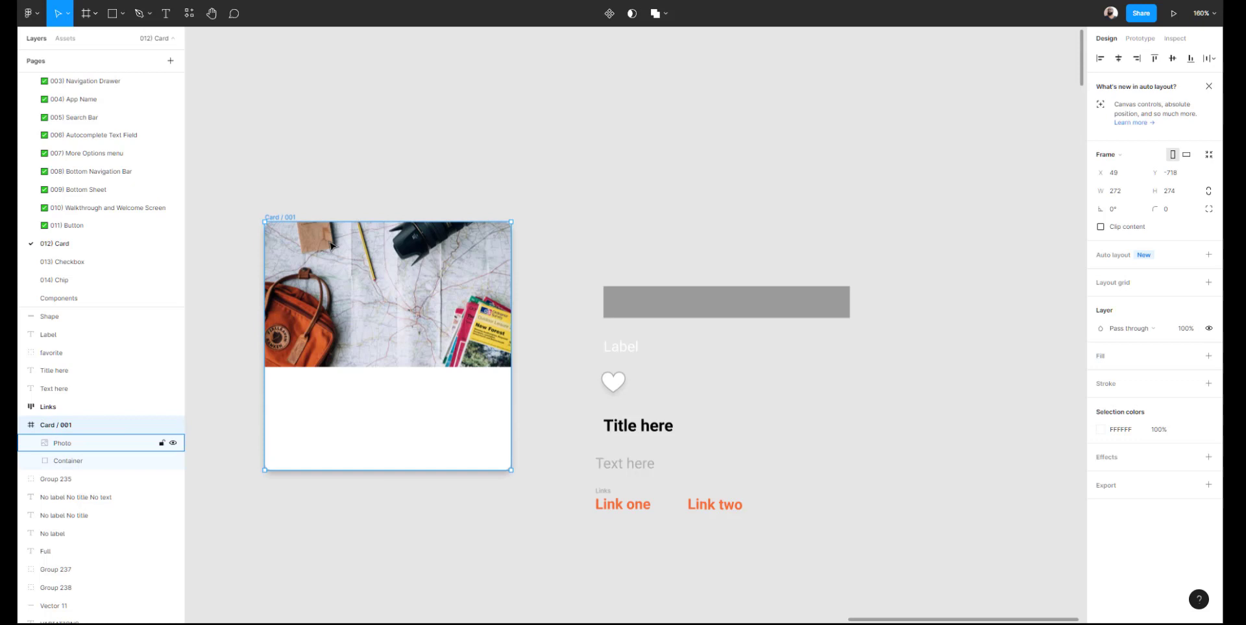
key(ctrl+shift+g)
click(375, 176)
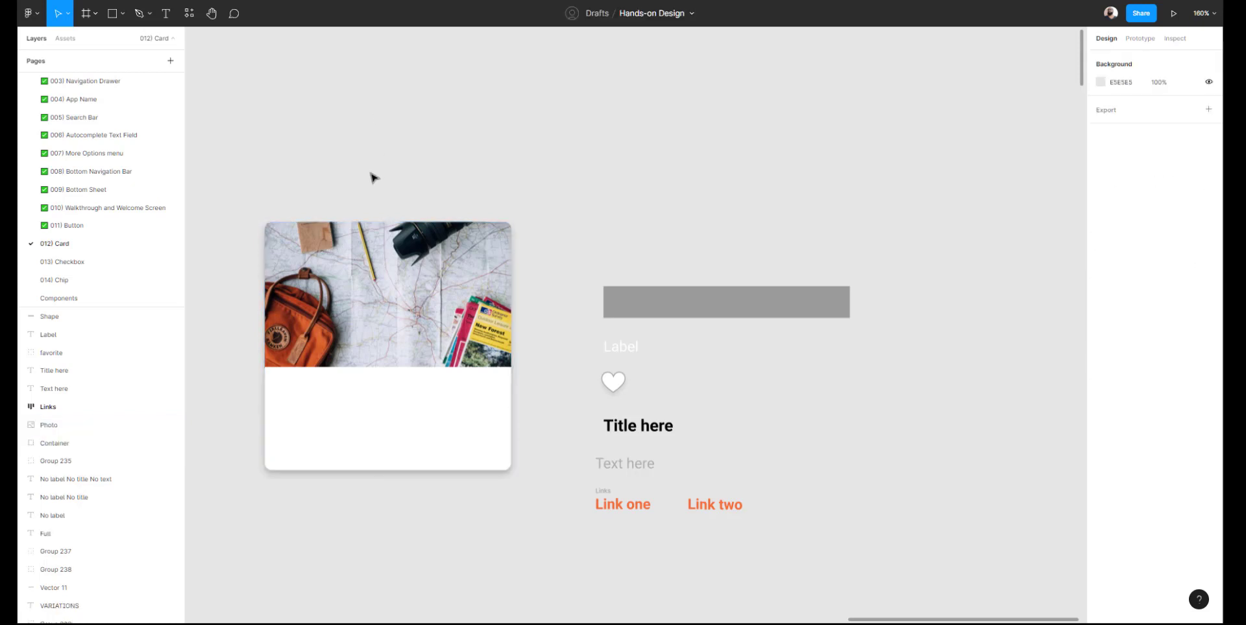
click(342, 318)
drag(342, 318, 676, 155)
scroll(398, 425, up, 3)
drag(397, 425, 726, 39)
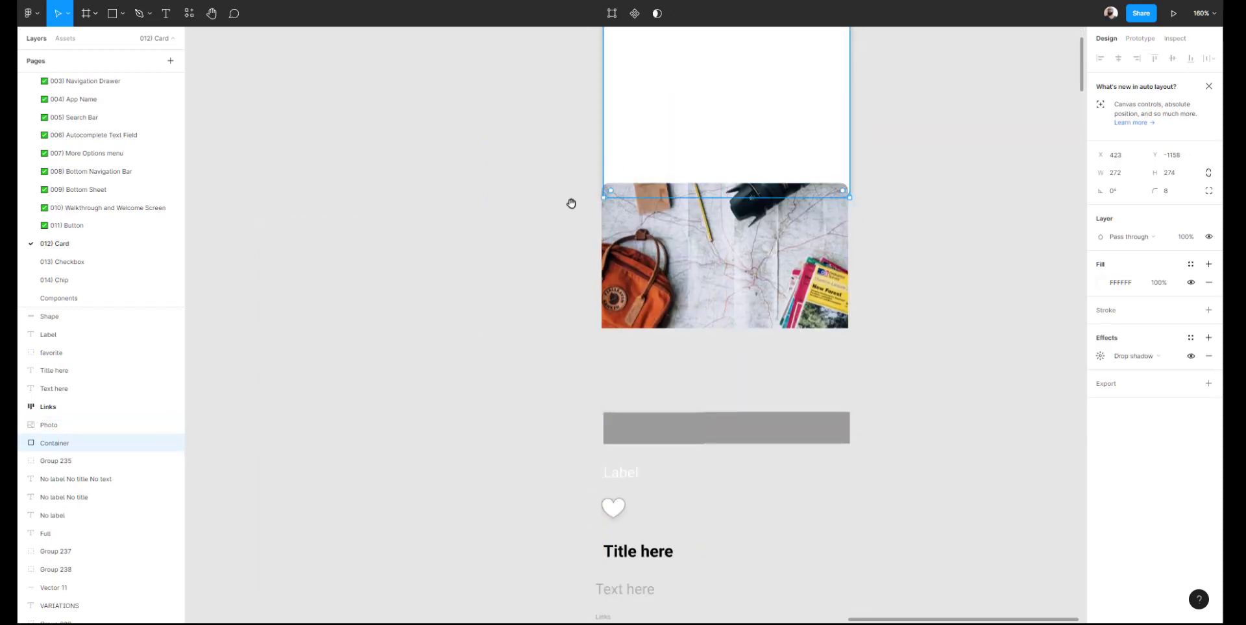
drag(519, 228, 345, 289)
drag(812, 309, 818, 361)
scroll(645, 395, down, 5)
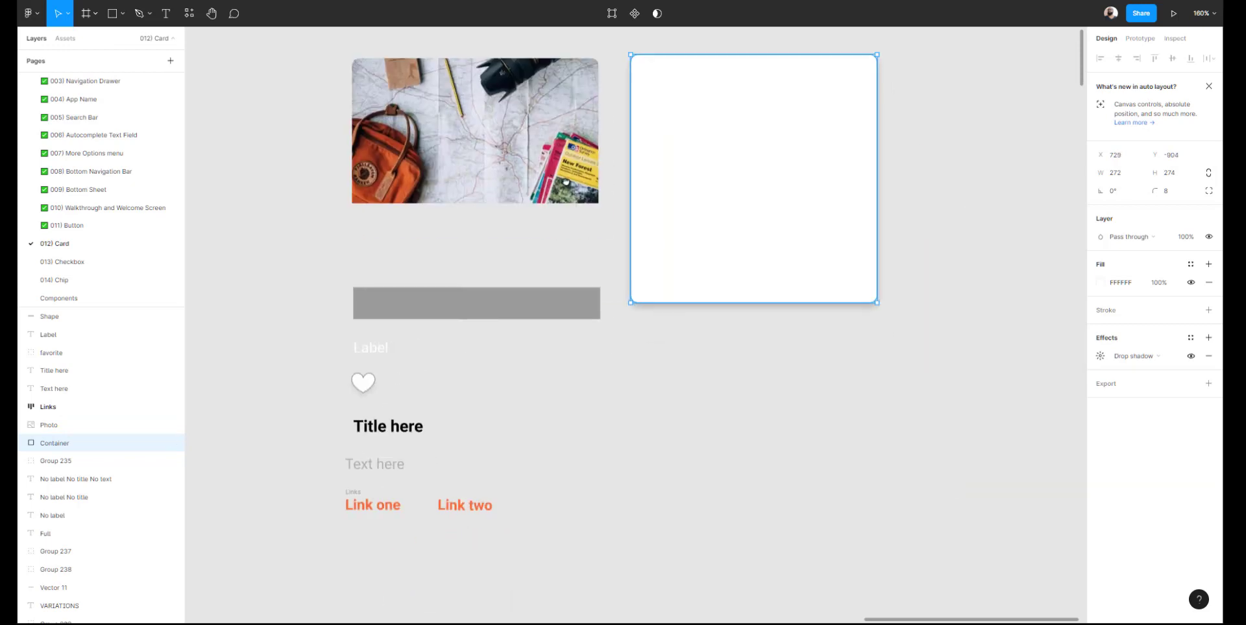
scroll(603, 245, down, 6)
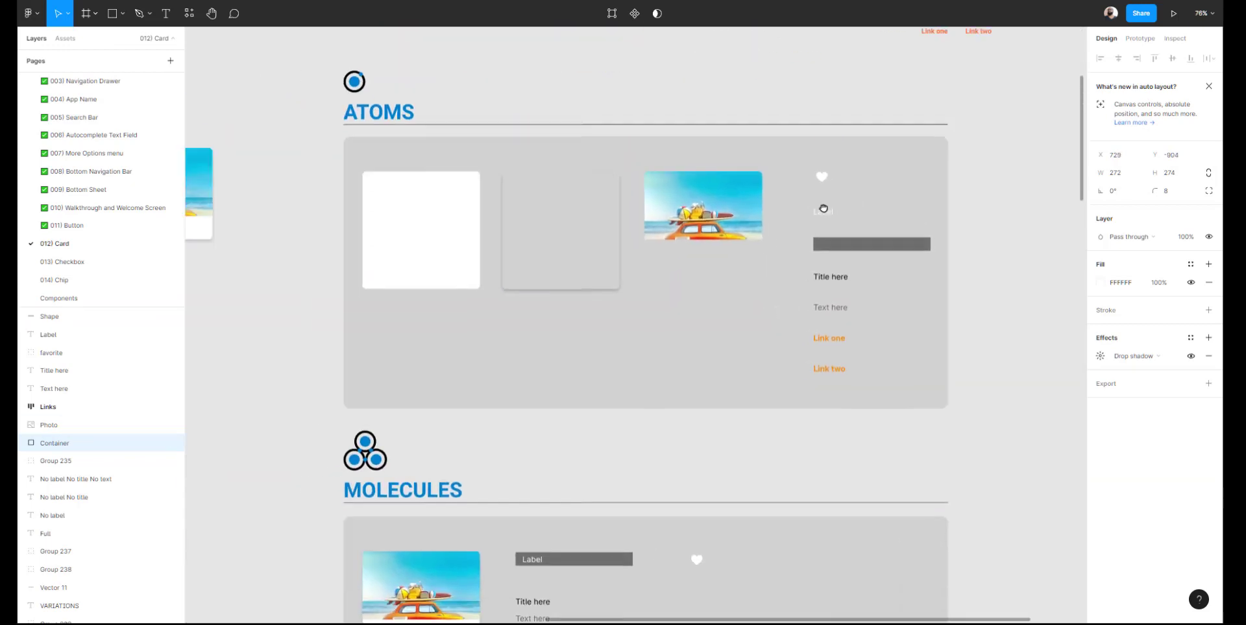
Scroll the Card page from Molecules through Templates down to the Variations board's four card versions
scroll(805, 249, up, 2)
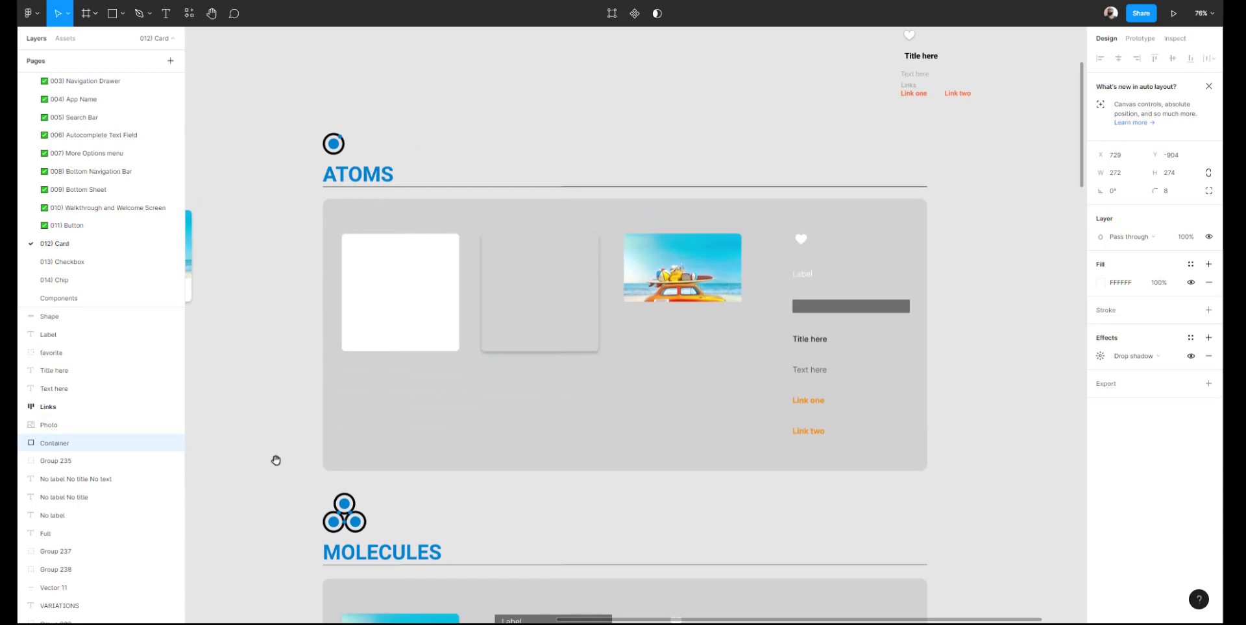
scroll(275, 458, down, 6)
drag(287, 273, 291, 273)
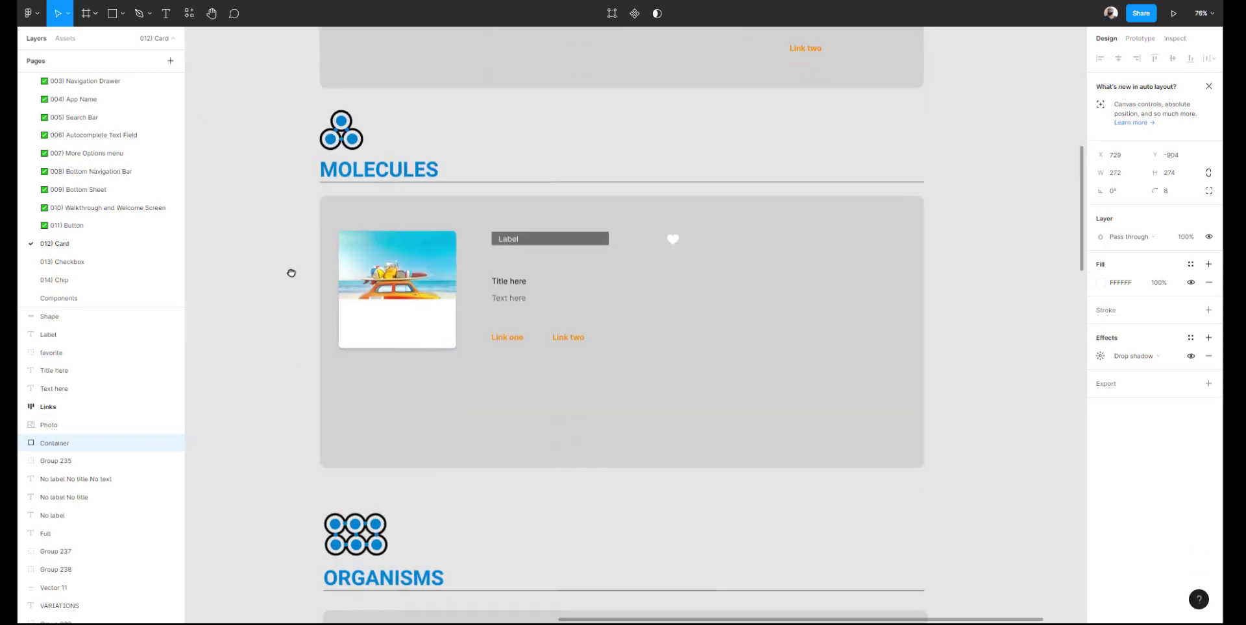
scroll(294, 277, down, 6)
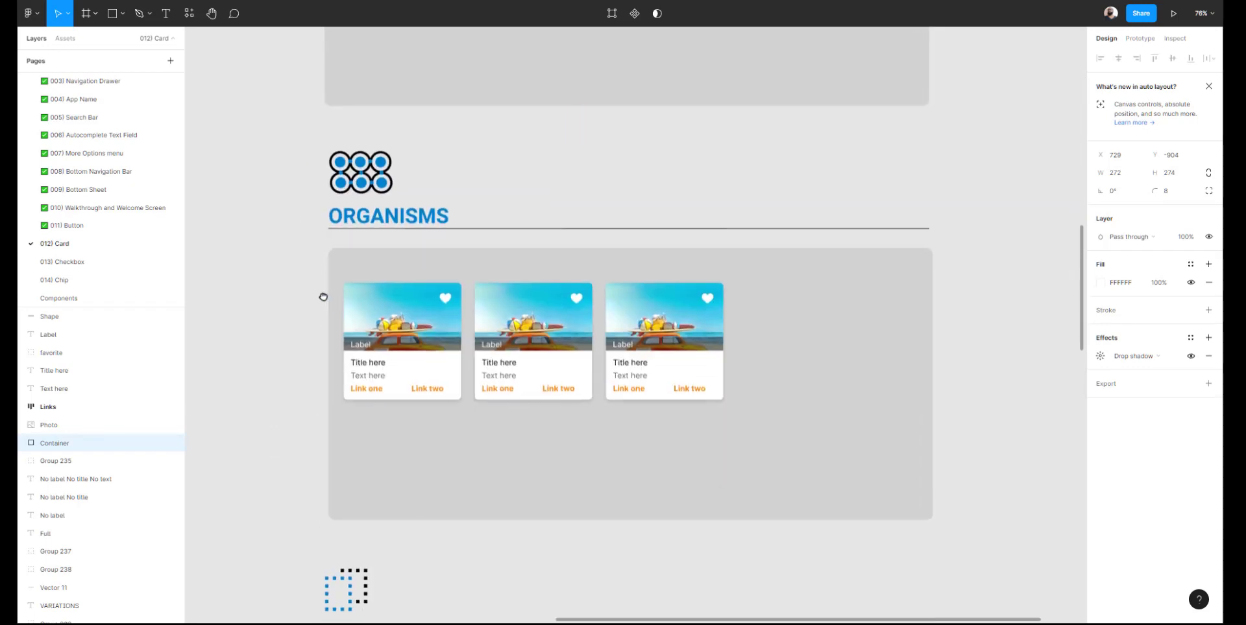
drag(324, 297, 328, 277)
scroll(307, 246, down, 7)
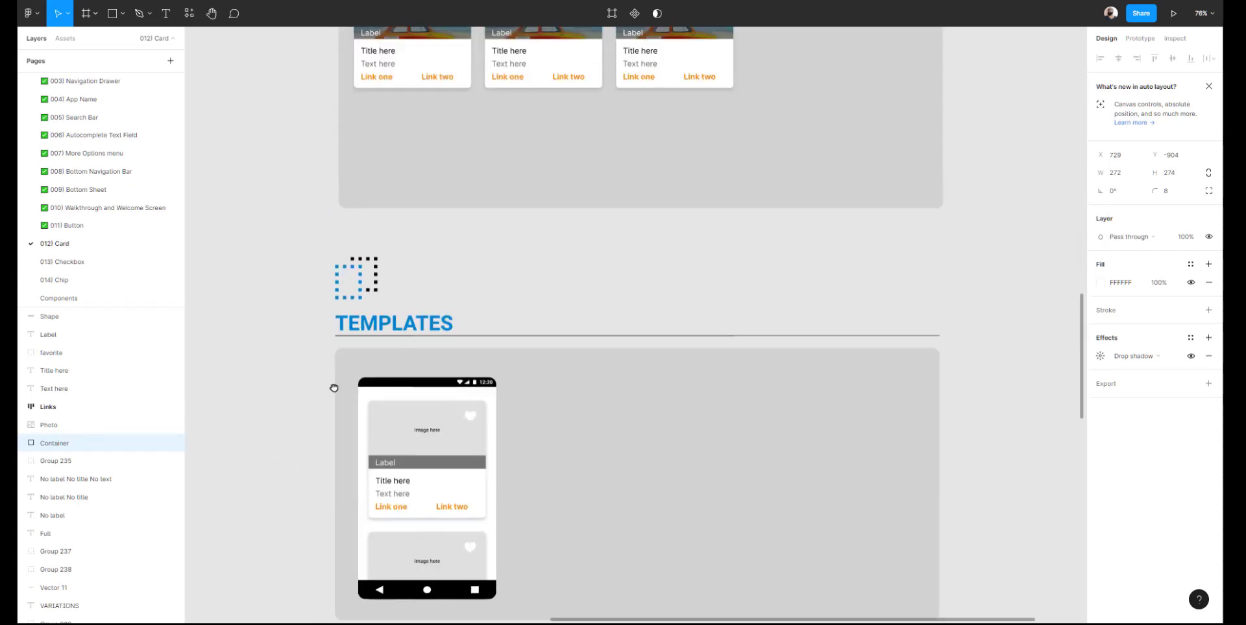
scroll(334, 237, down, 6)
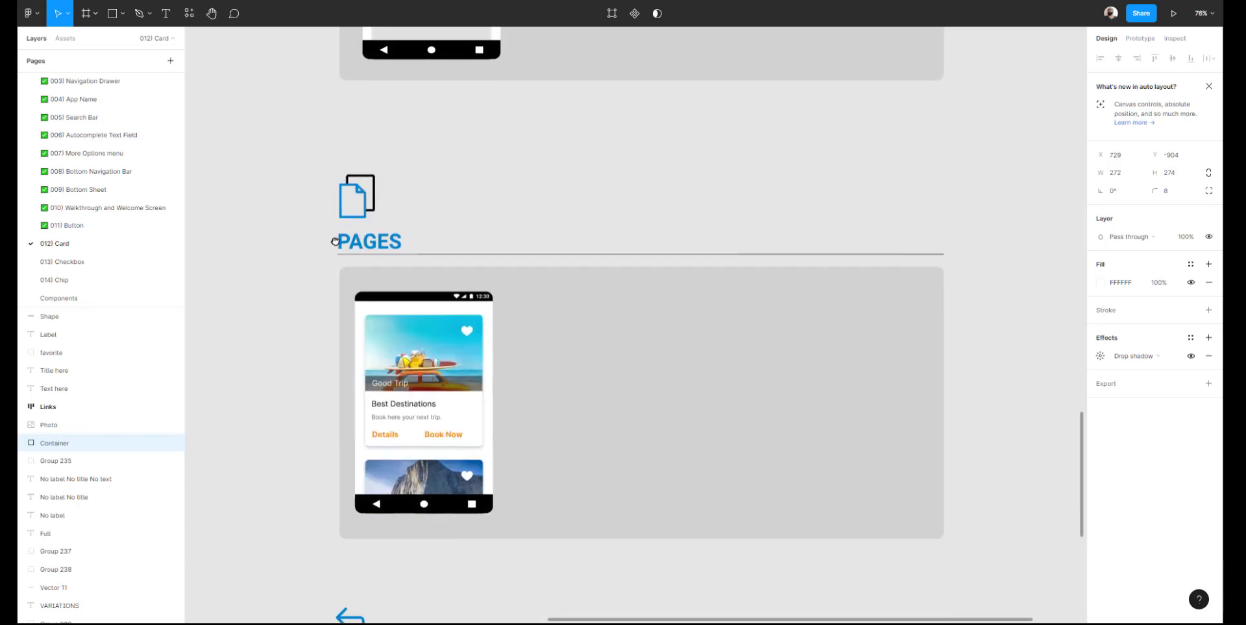
scroll(334, 241, down, 7)
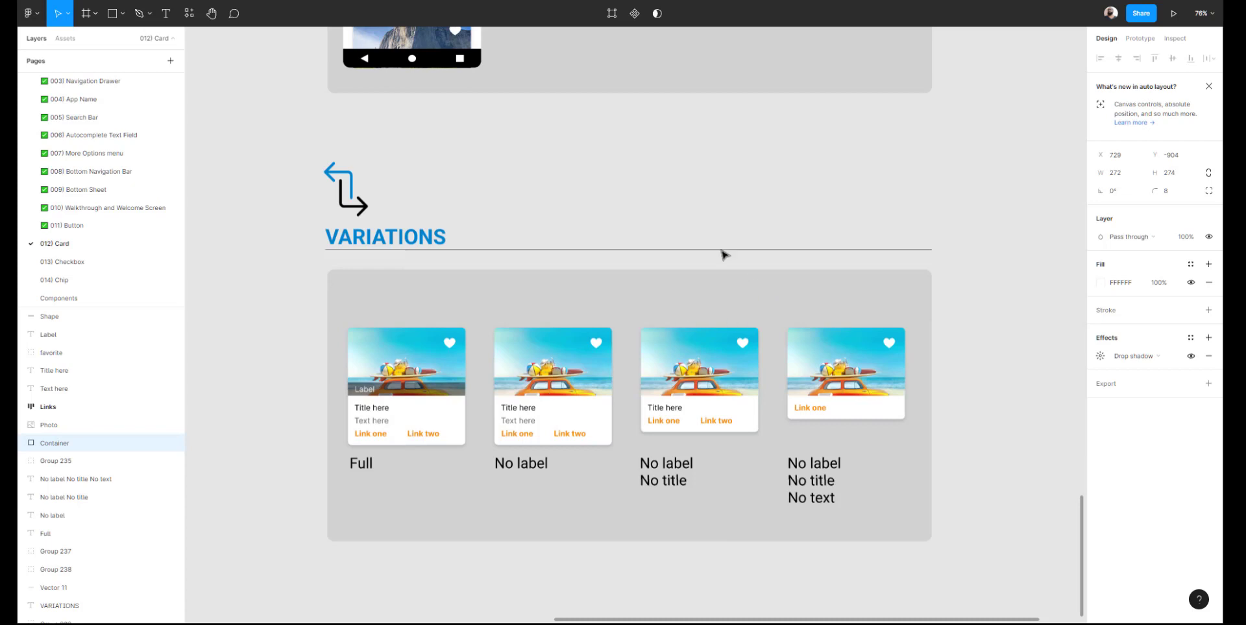
scroll(634, 242, down, 5)
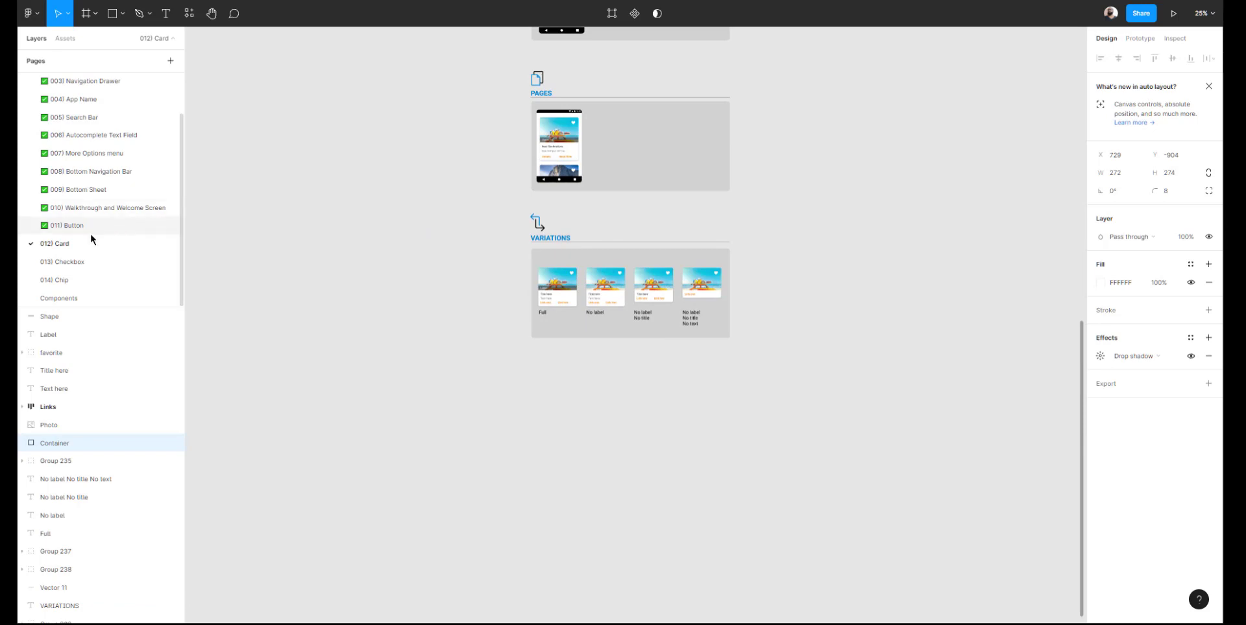
Open the 011) Button page and frame its Atoms and Molecules sections
click(67, 225)
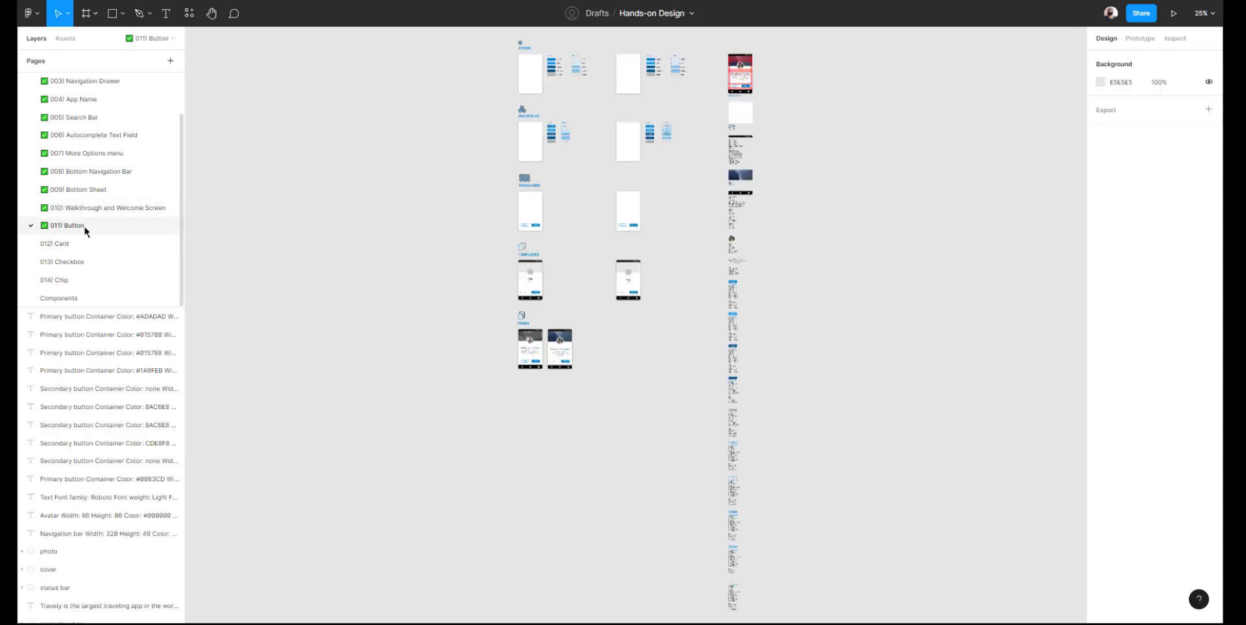
scroll(532, 349, up, 10)
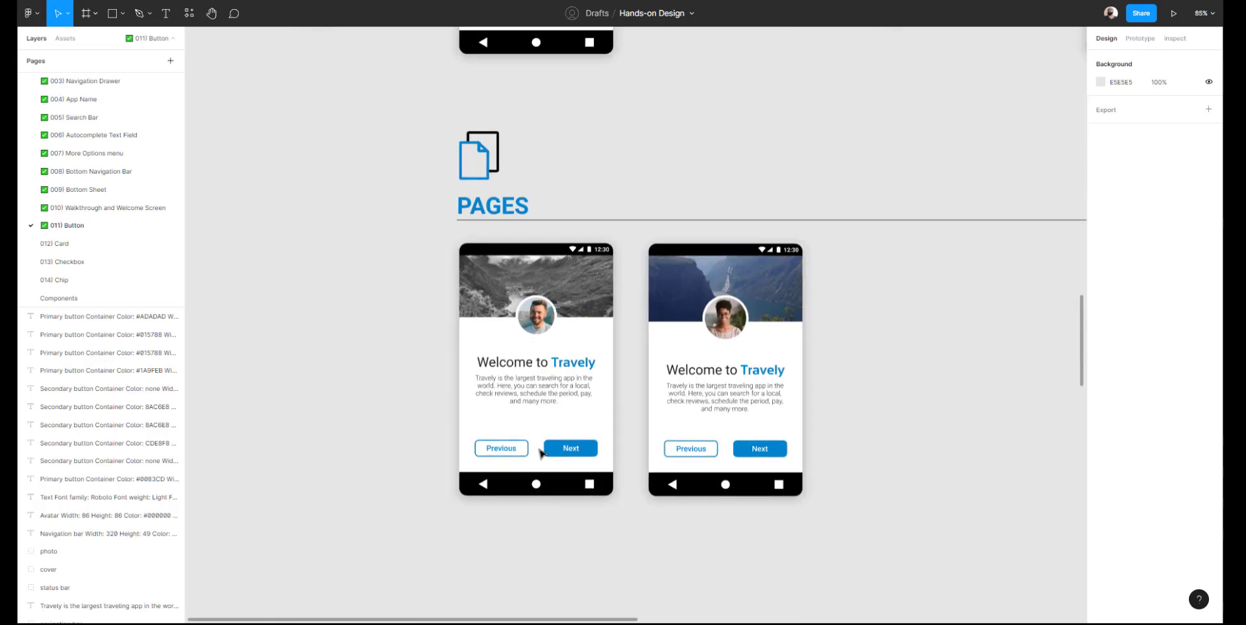
scroll(542, 454, up, 15)
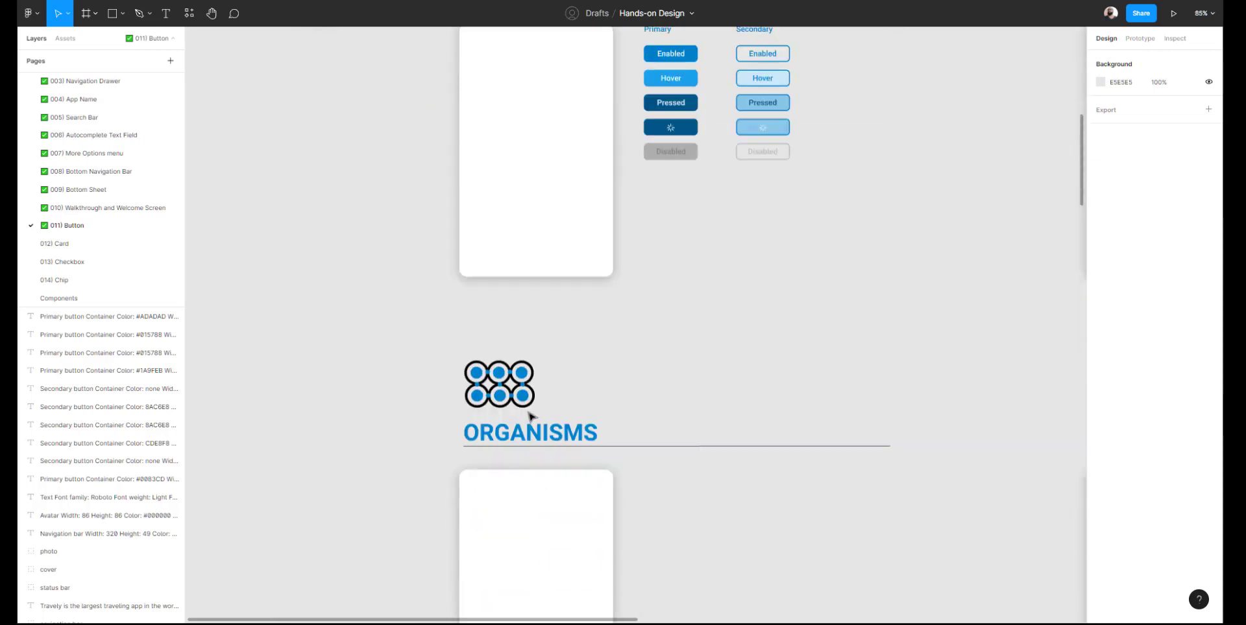
scroll(531, 416, up, 15)
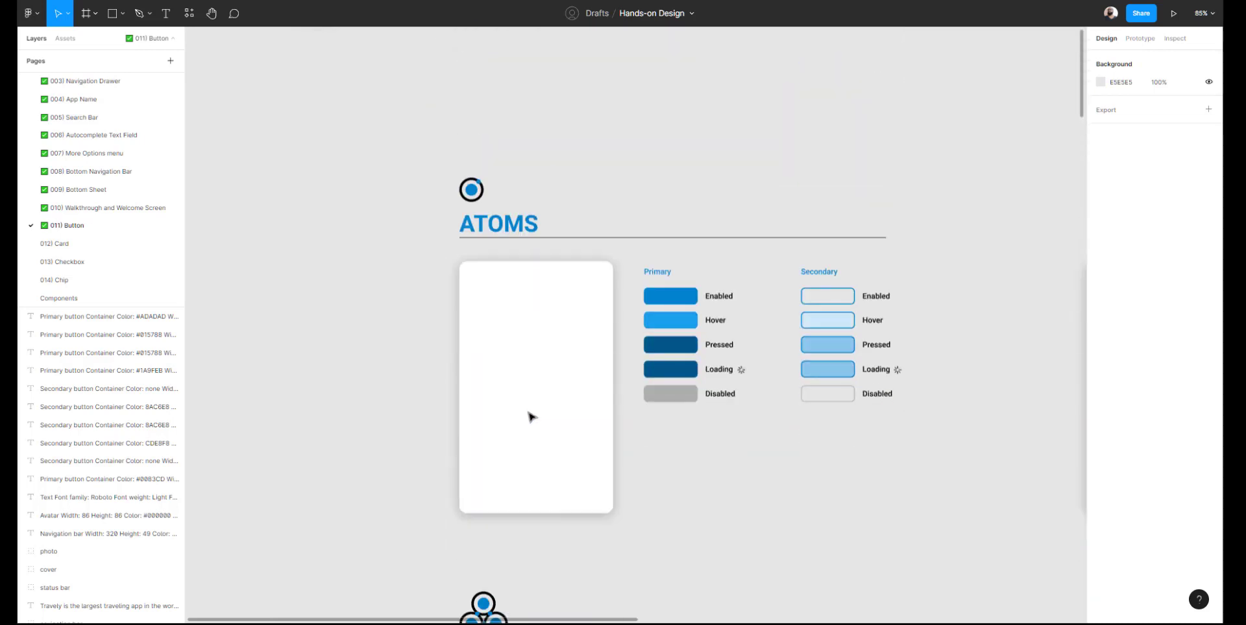
drag(532, 396, 396, 333)
Scroll down to Pages and across to the spec column beside the spacing-system Welcome screen
scroll(397, 334, down, 5)
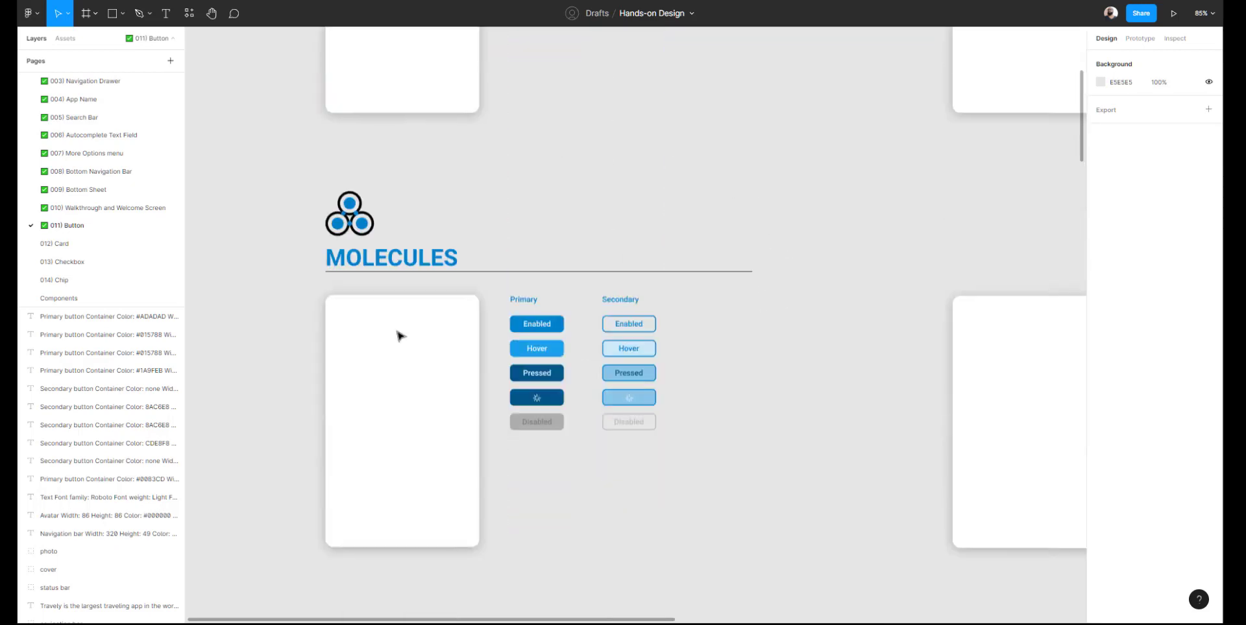
scroll(398, 334, down, 8)
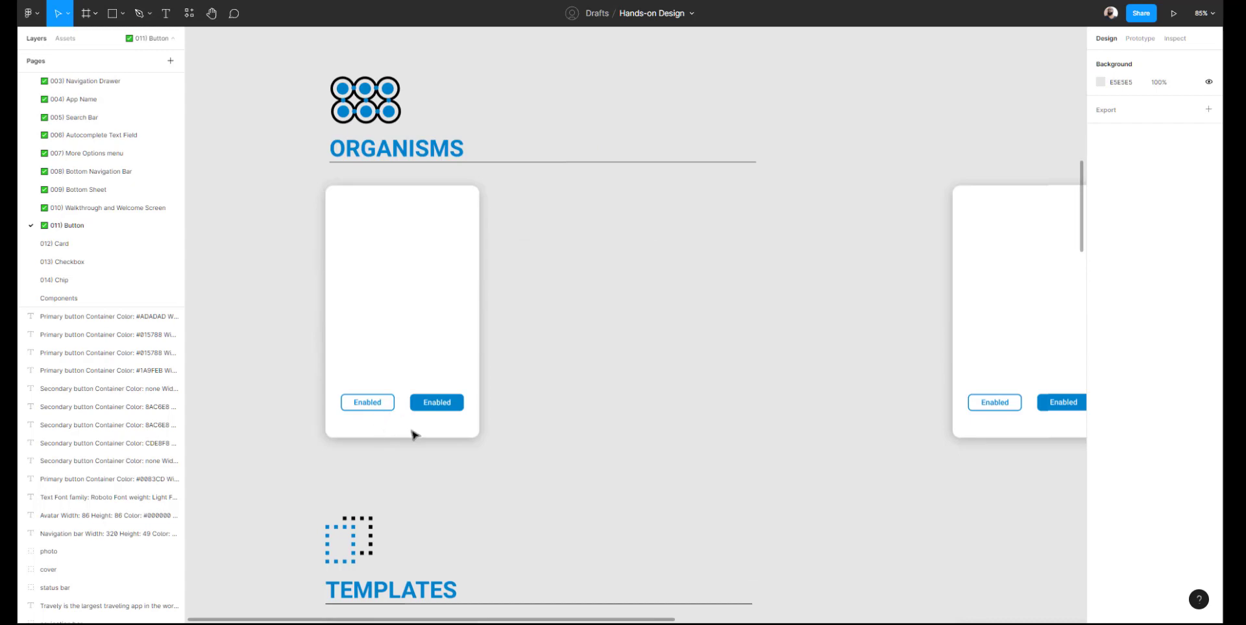
scroll(388, 425, down, 10)
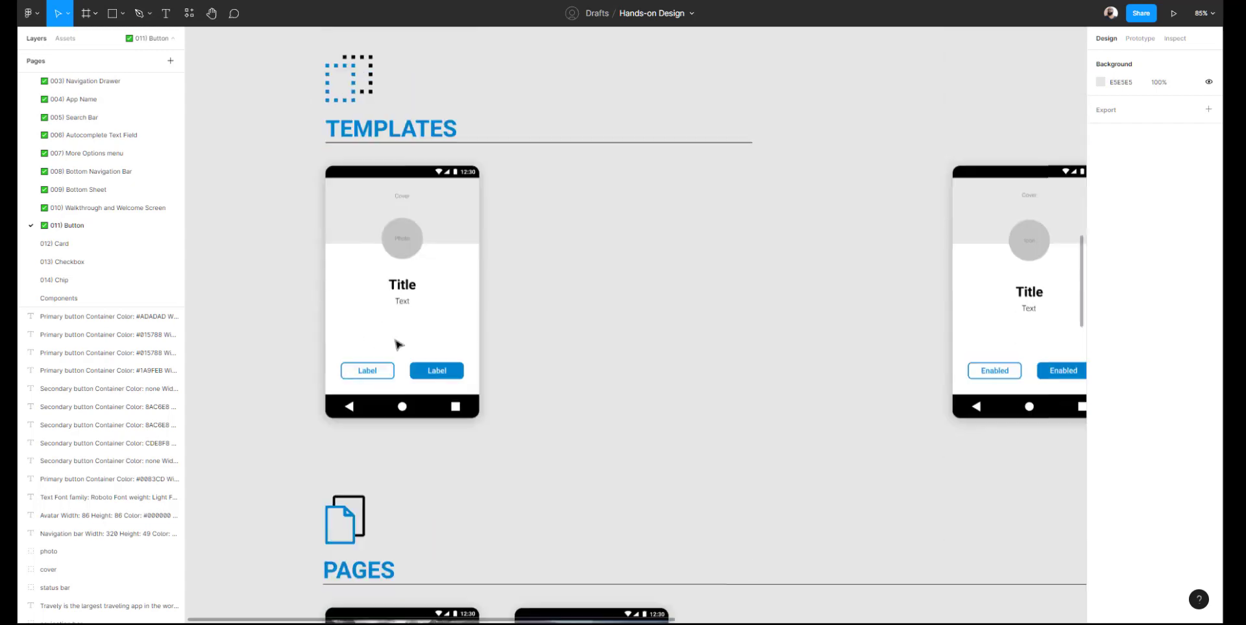
scroll(397, 345, down, 1)
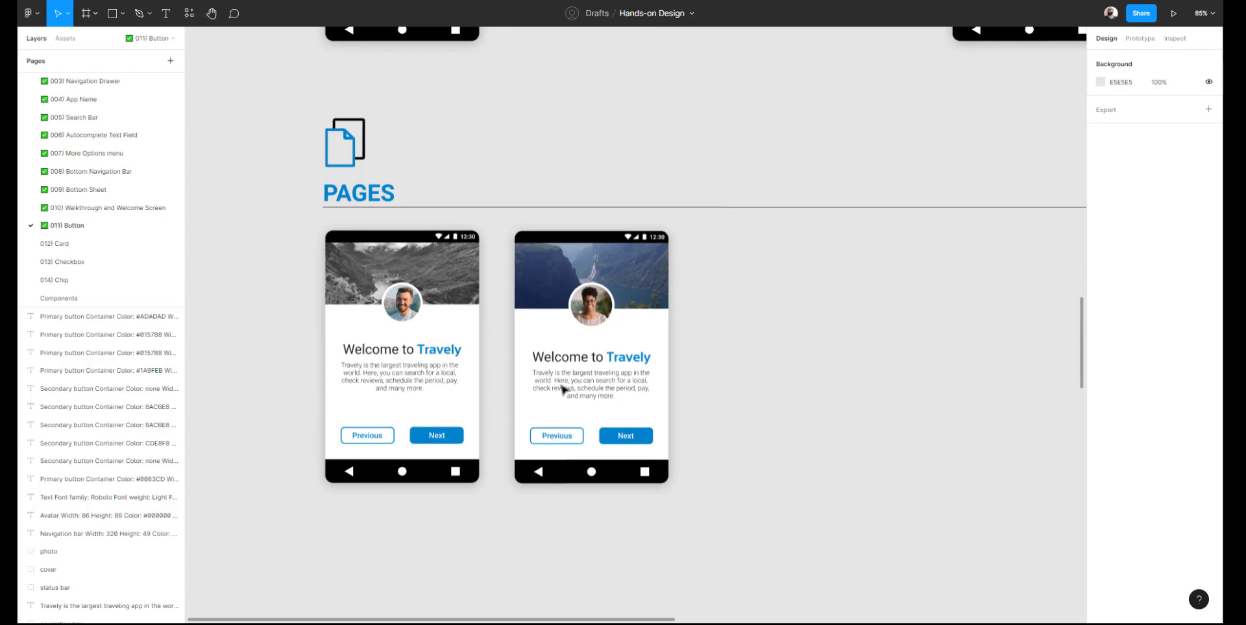
scroll(562, 388, down, 5)
scroll(630, 402, up, 5)
scroll(633, 404, right, 2)
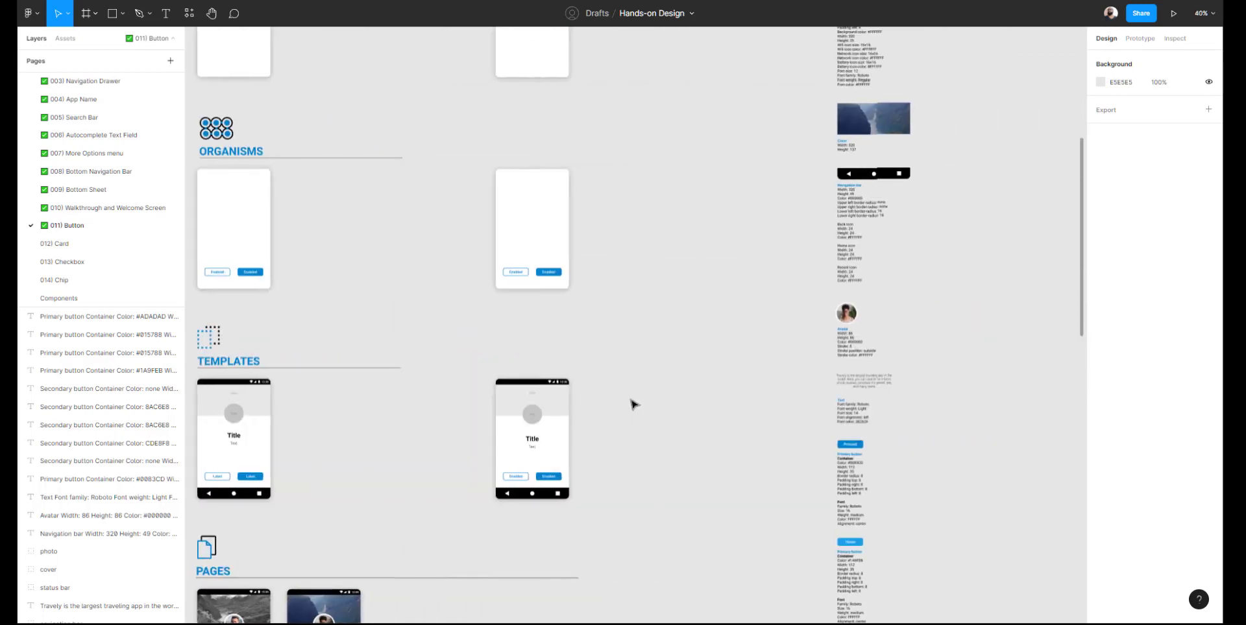
scroll(633, 404, right, 5)
scroll(525, 404, up, 6)
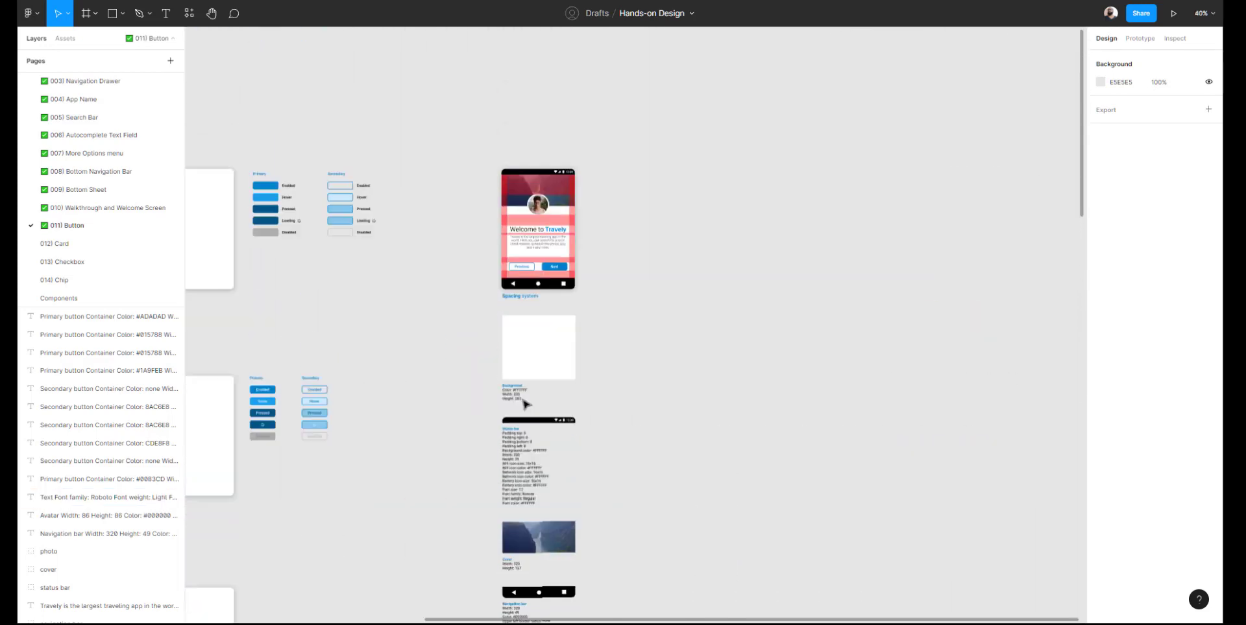
scroll(525, 404, up, 1)
scroll(521, 273, up, 3)
Read the Button spec notes from the spacing system down to the disabled Secondary button (BABABA, 112×35, radius 8)
scroll(521, 281, up, 2)
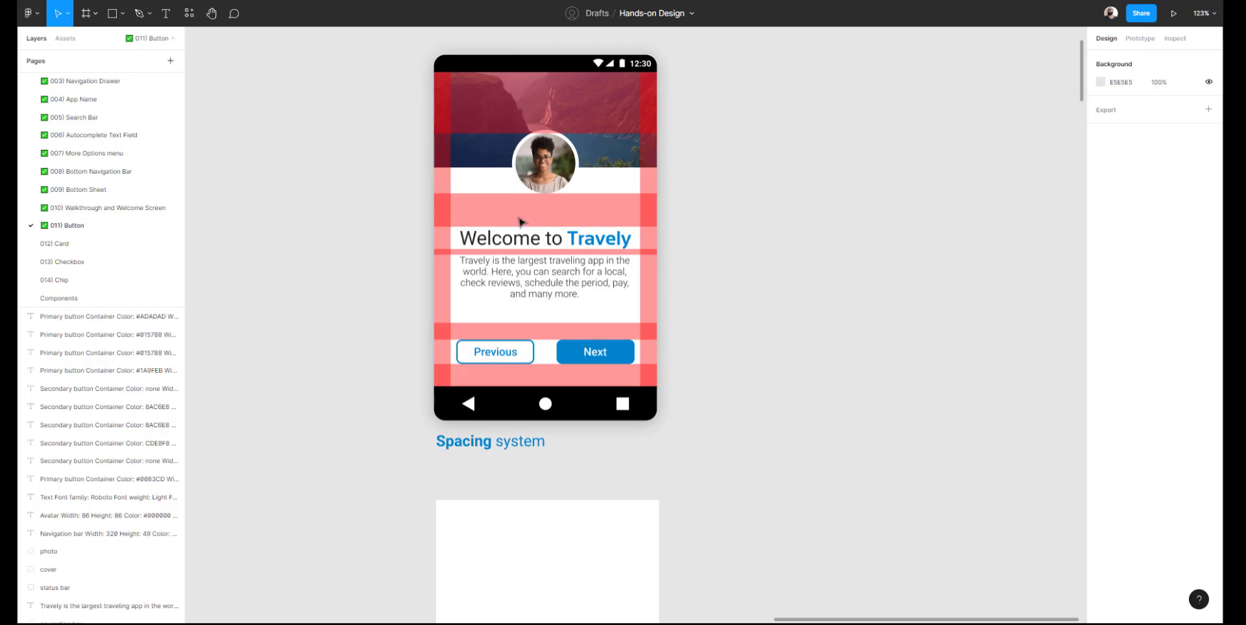
scroll(563, 416, down, 7)
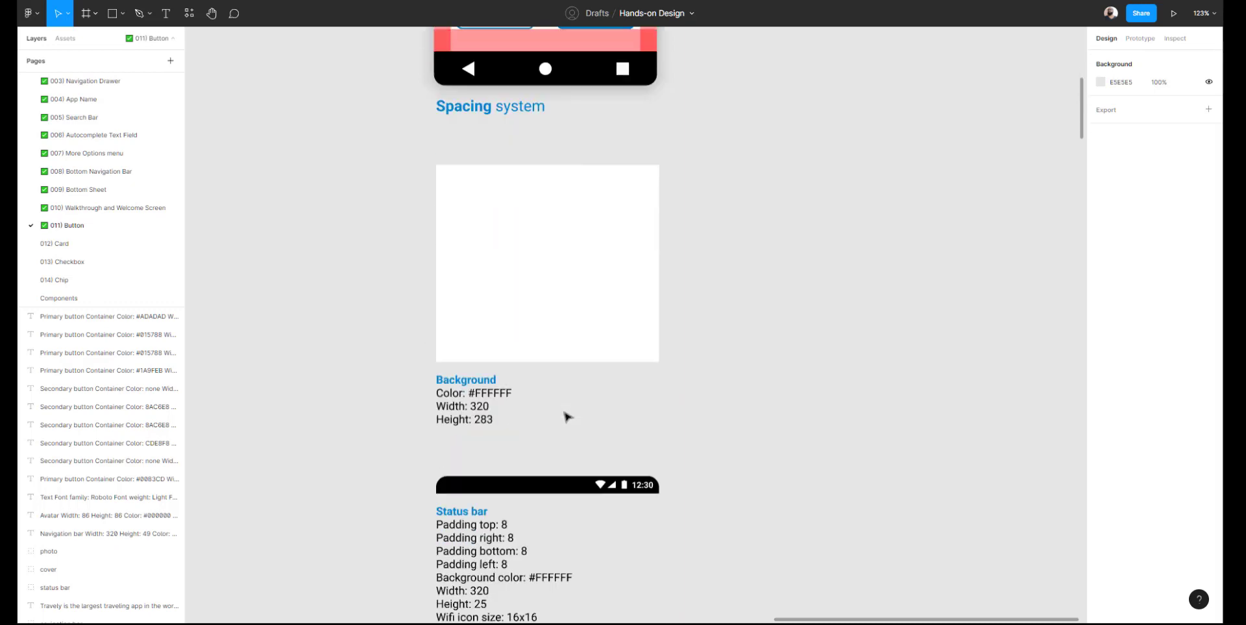
scroll(475, 294, up, 1)
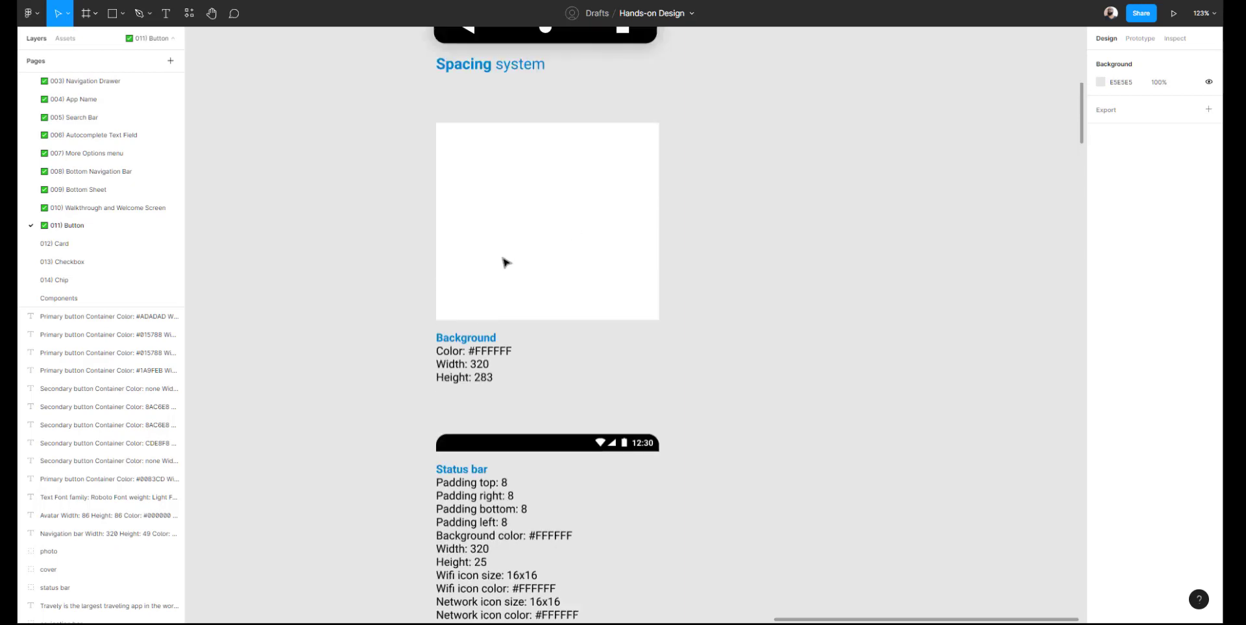
scroll(506, 389, down, 3)
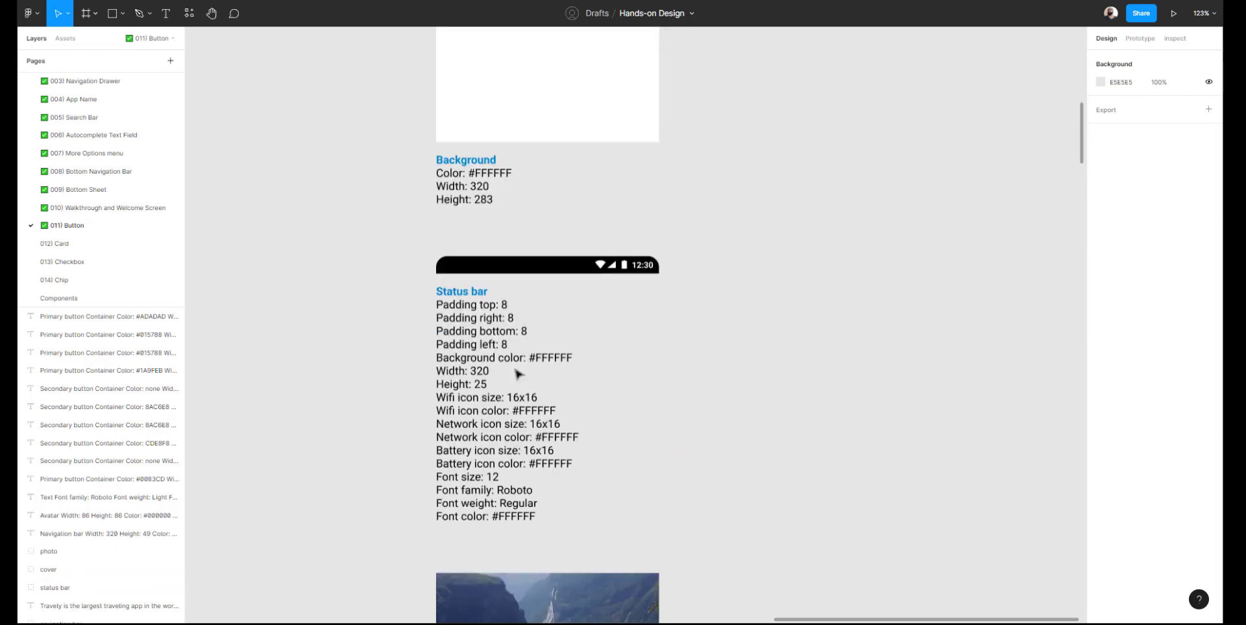
scroll(519, 374, down, 8)
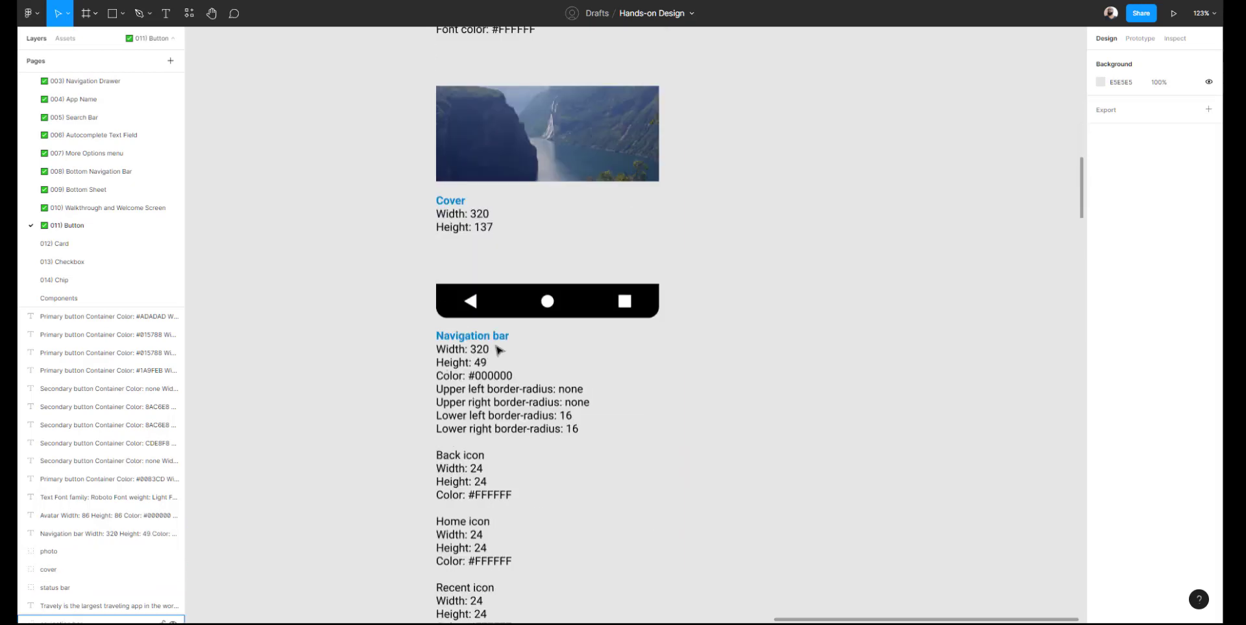
scroll(498, 350, down, 2)
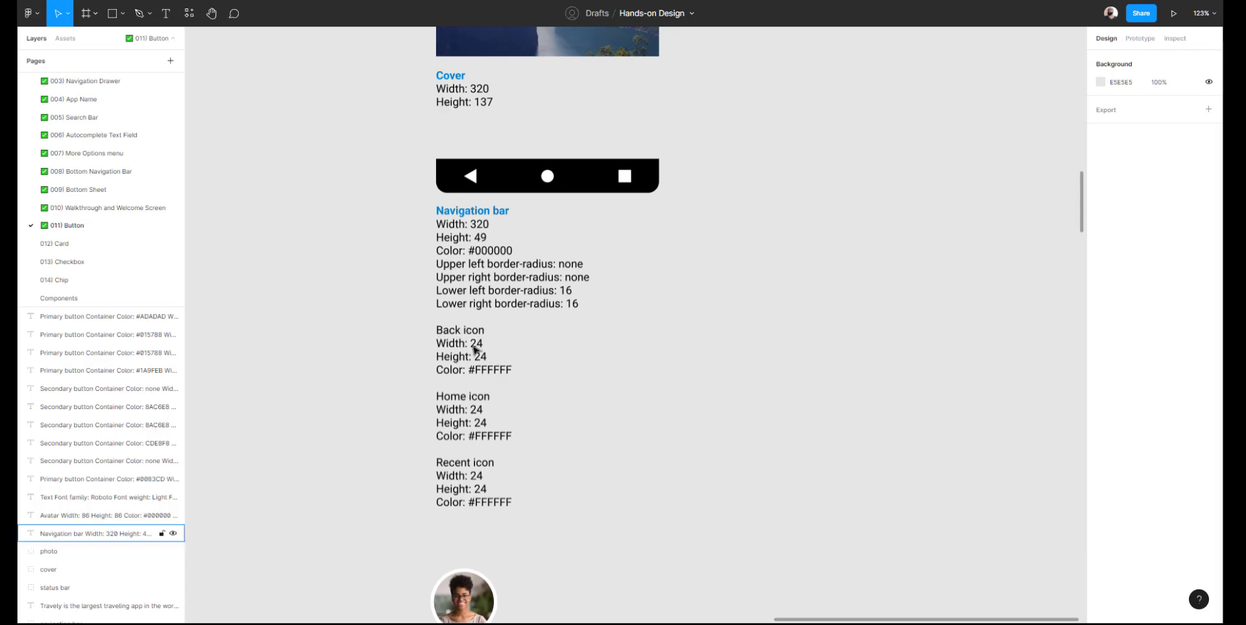
scroll(483, 360, down, 13)
scroll(486, 368, down, 15)
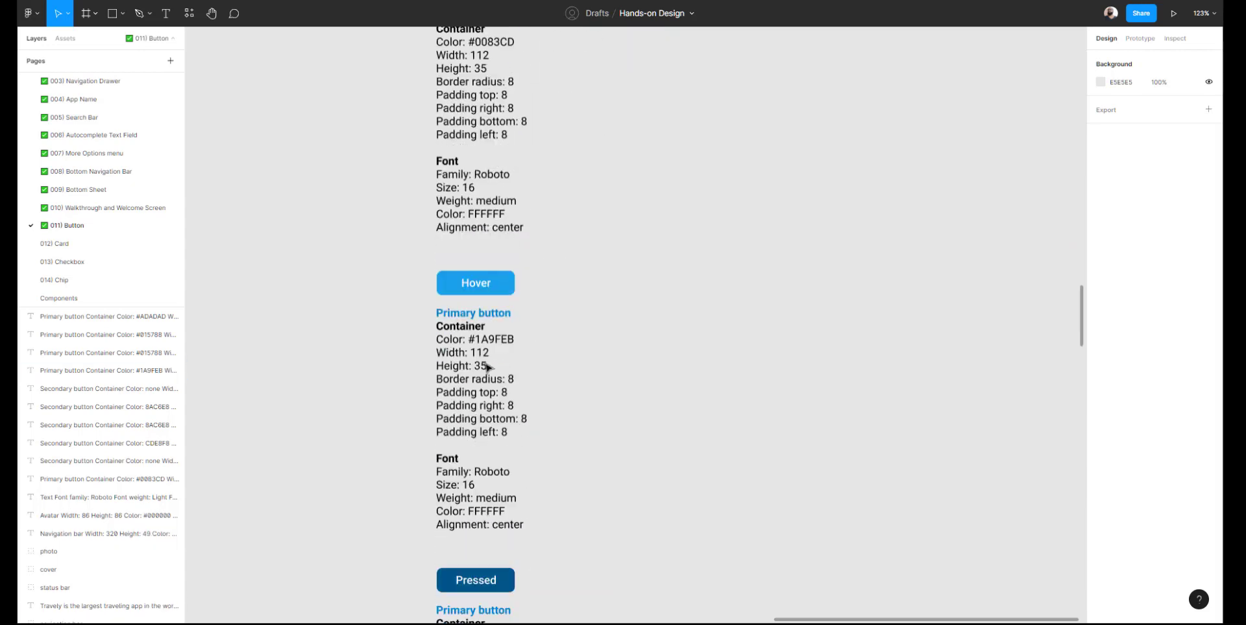
scroll(486, 368, down, 14)
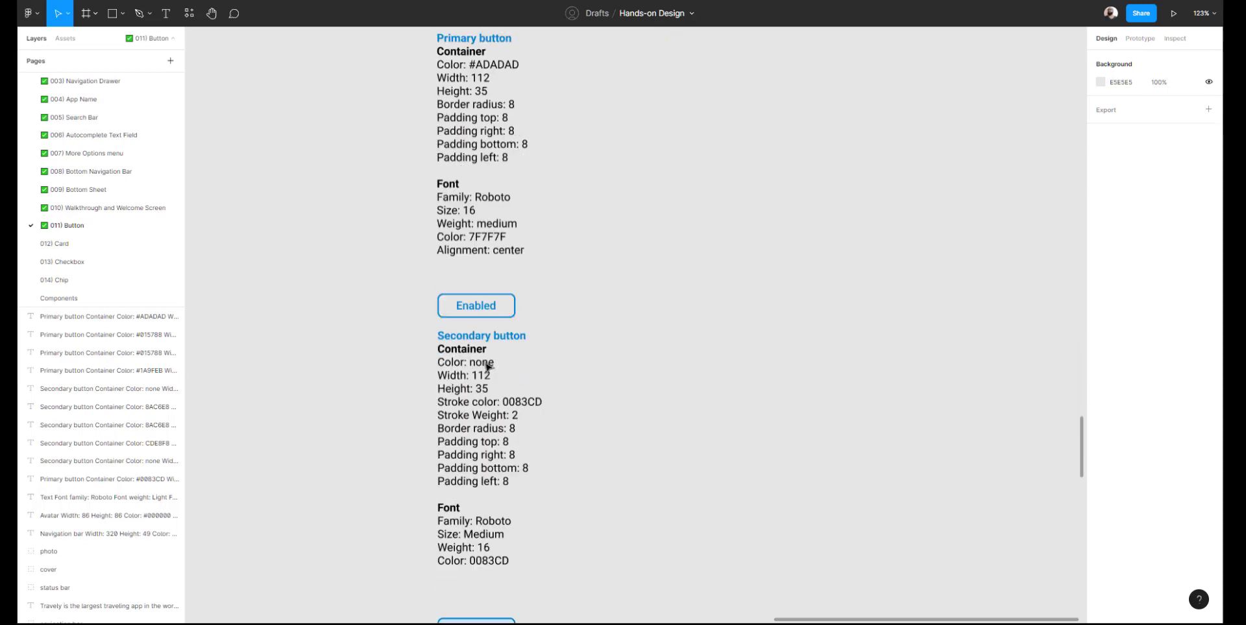
scroll(487, 368, down, 5)
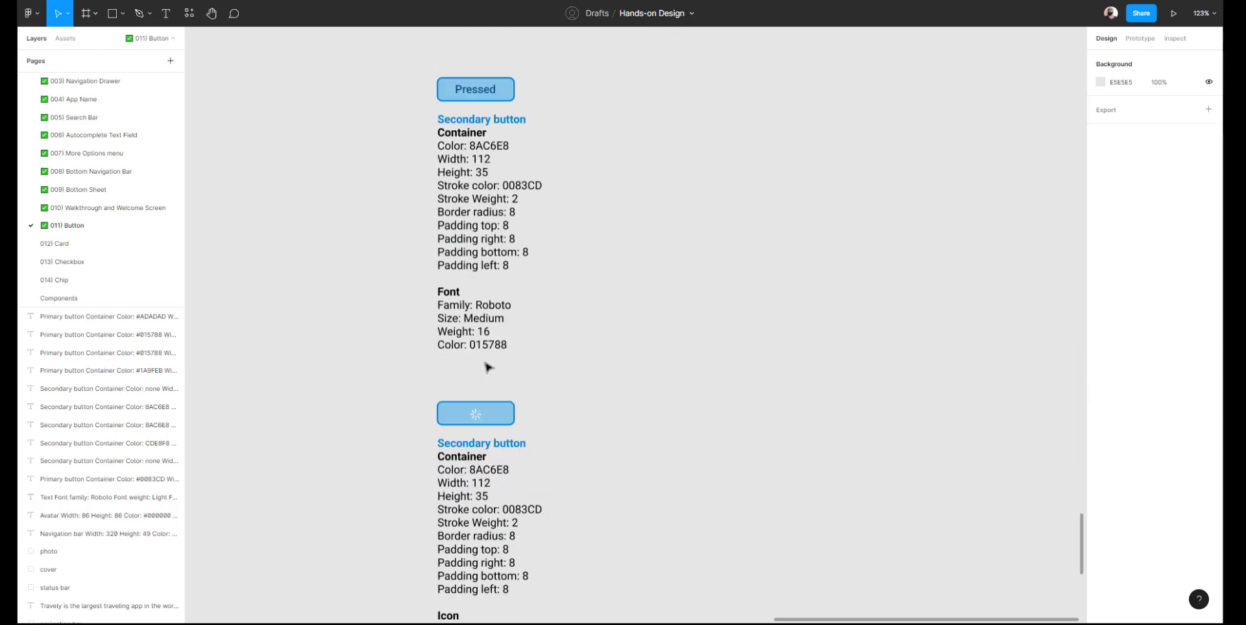
scroll(486, 367, down, 11)
scroll(483, 354, up, 2)
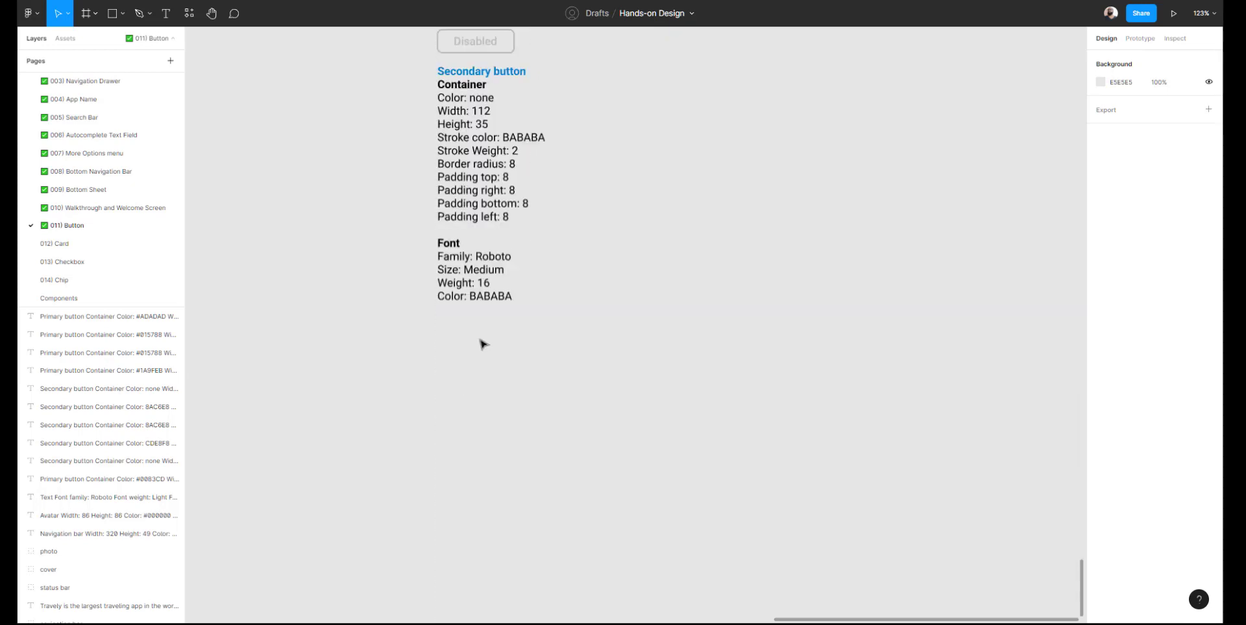
Return to the 012) Card page and marquee-select the loose card parts
click(60, 244)
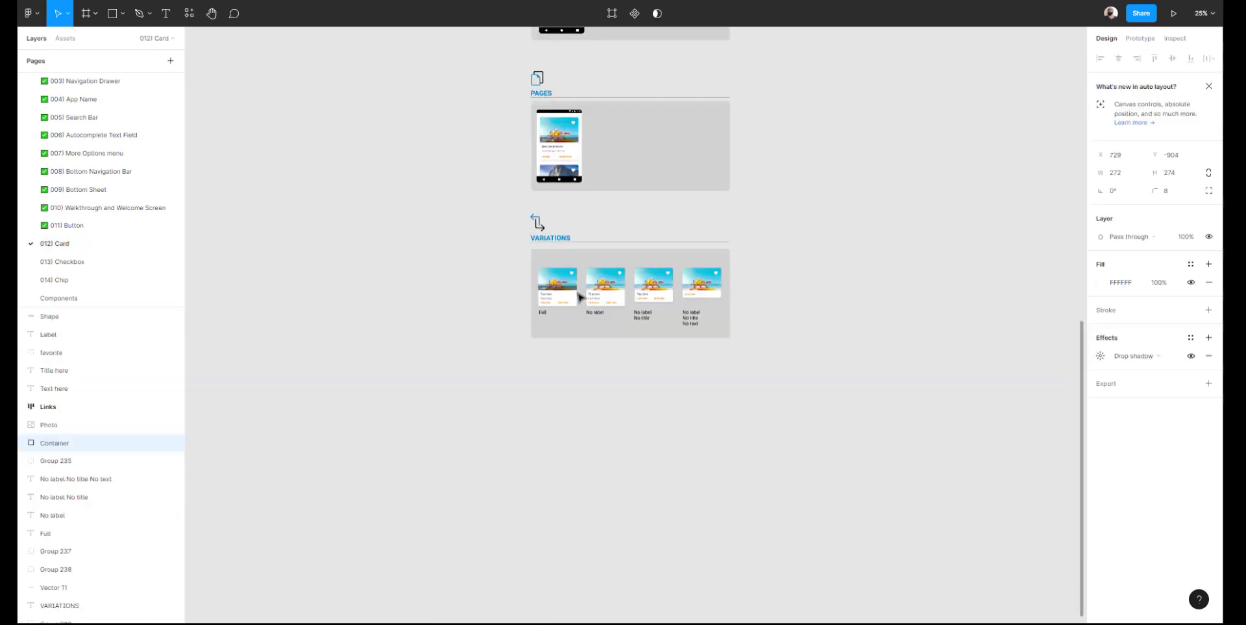
click(466, 313)
scroll(466, 313, up, 11)
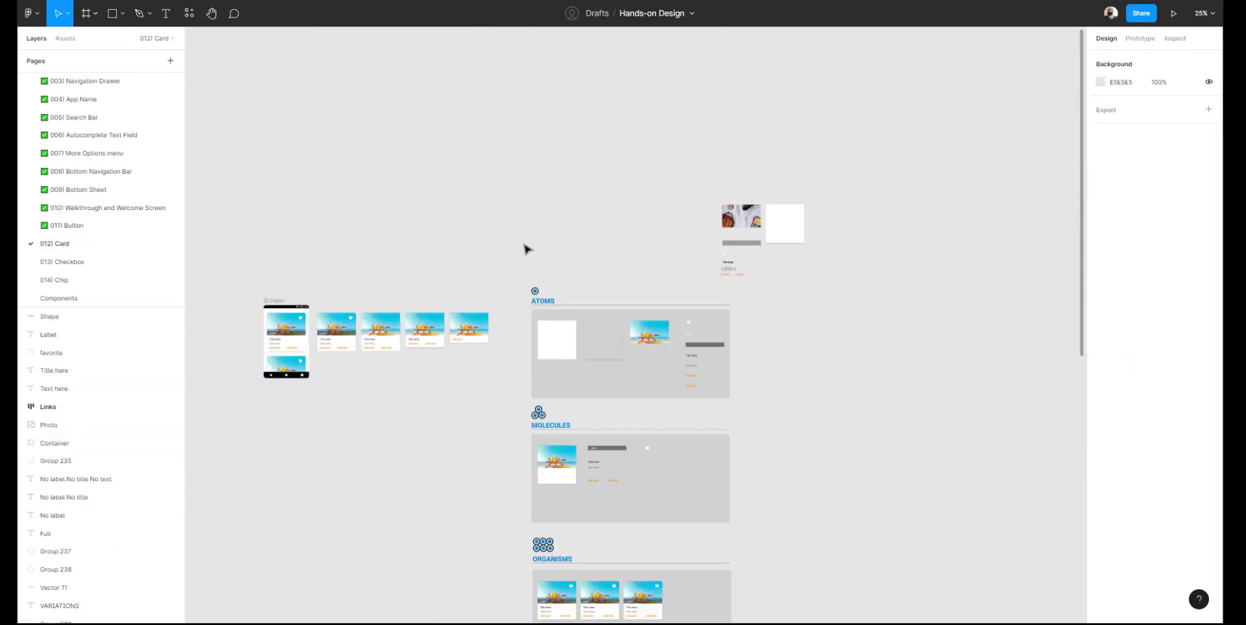
drag(574, 231, 511, 231)
scroll(610, 222, up, 5)
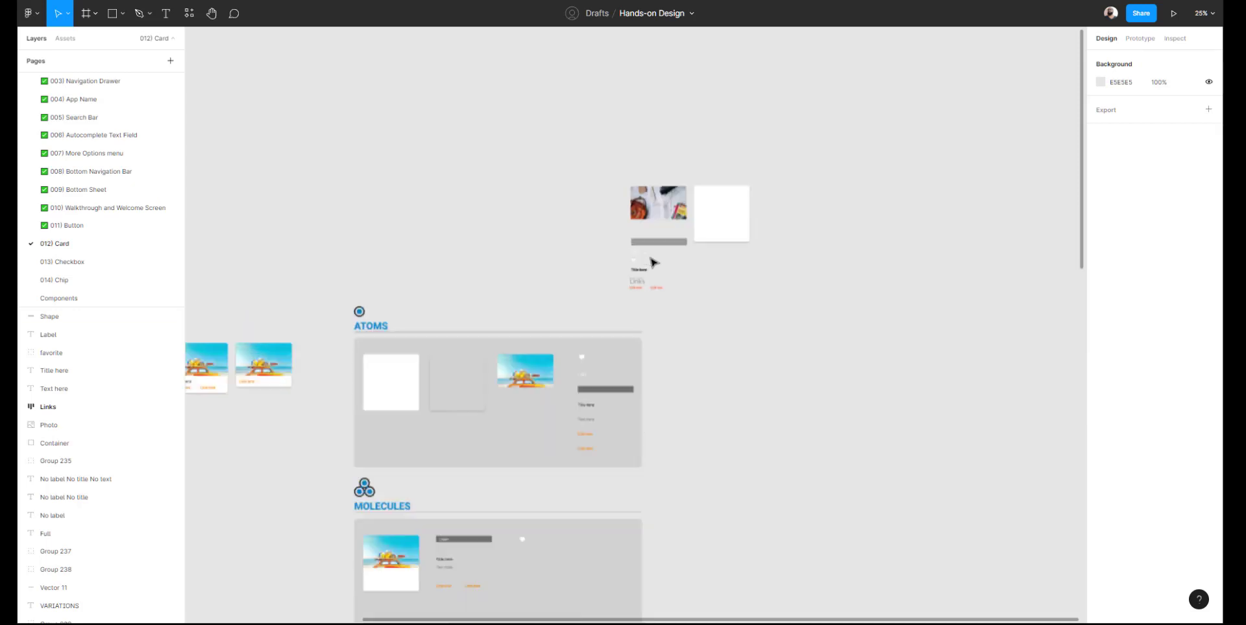
drag(595, 135, 845, 320)
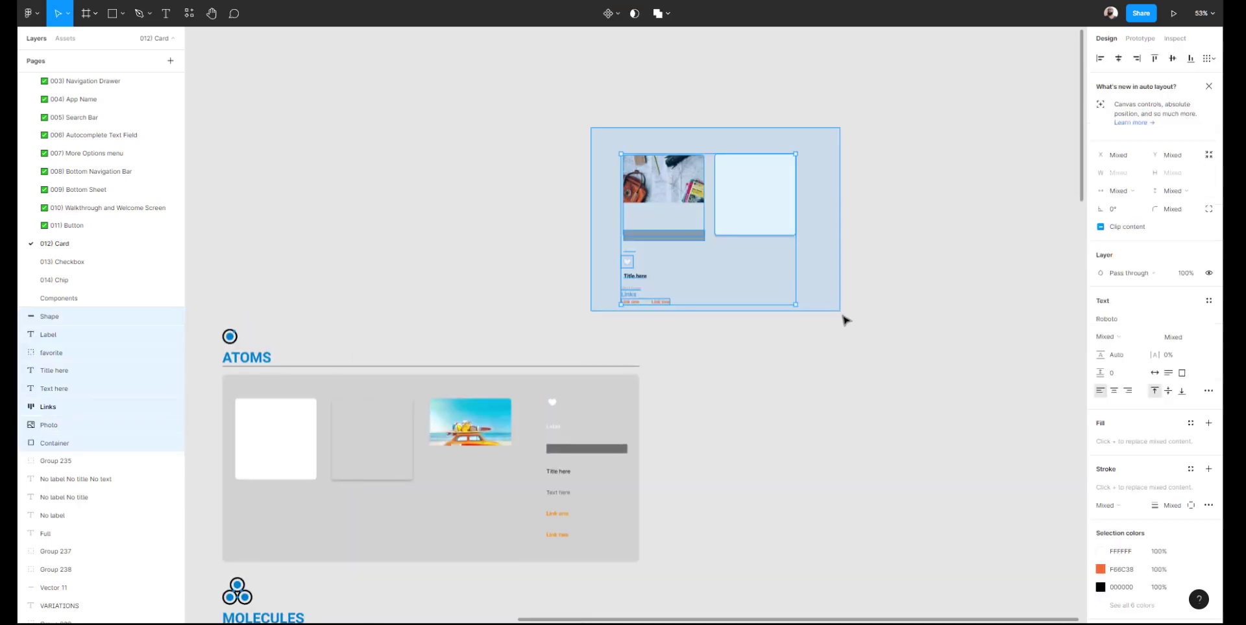
drag(516, 249, 553, 218)
Reselect the loose card parts above the Atoms board and delete them
scroll(553, 218, down, 3)
scroll(553, 218, left, 3)
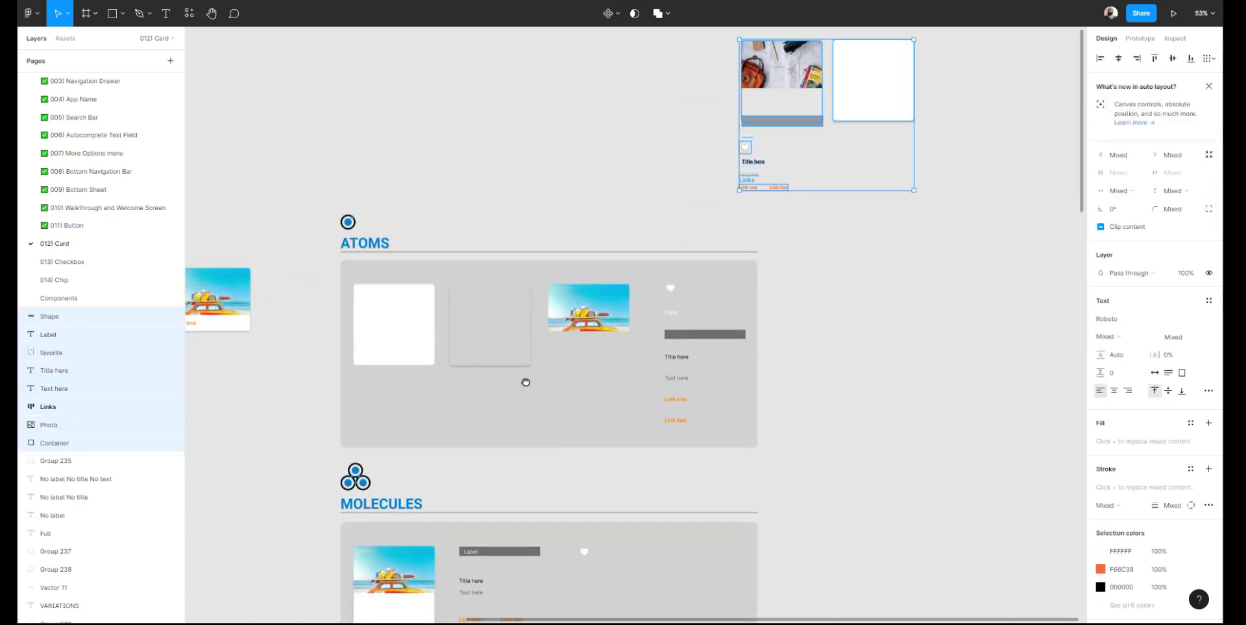
scroll(526, 382, down, 5)
scroll(518, 386, down, 3)
scroll(518, 385, left, 1)
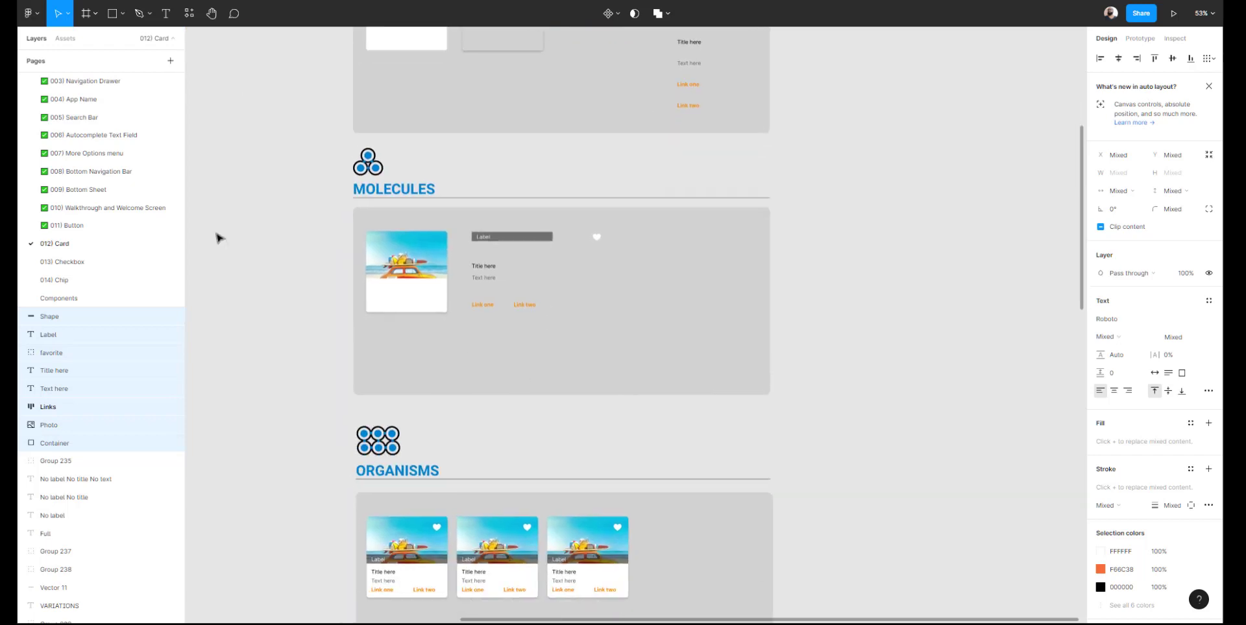
scroll(651, 229, down, 5)
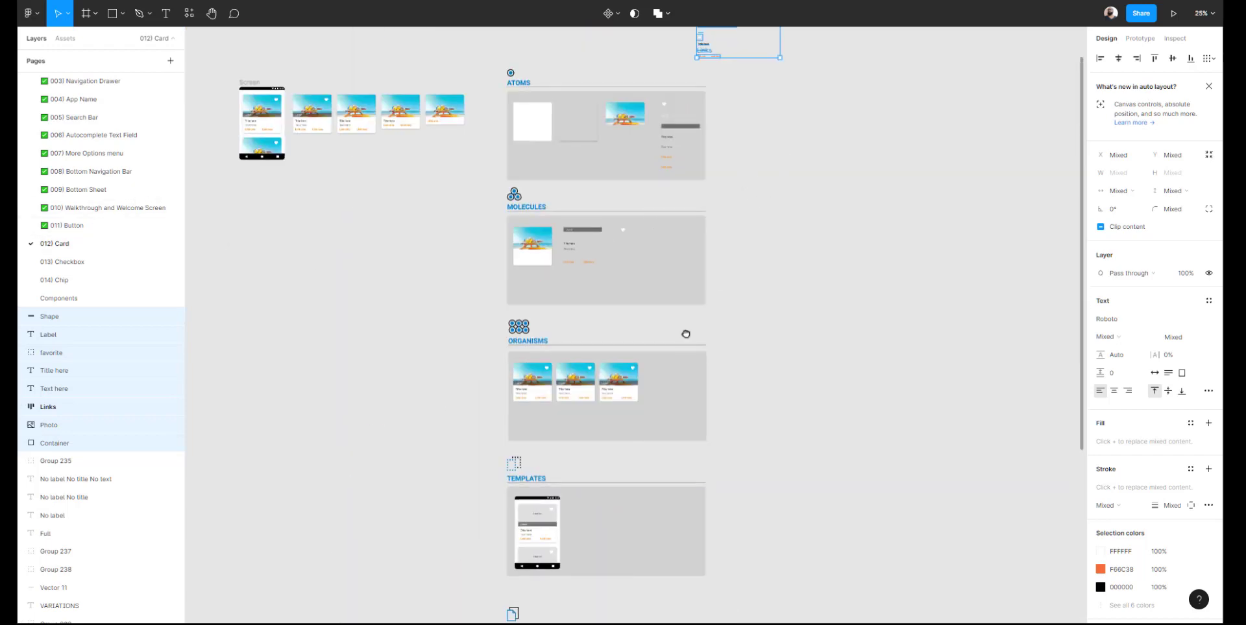
scroll(684, 334, up, 4)
scroll(683, 333, right, 2)
key(Escape)
drag(671, 216, 517, 334)
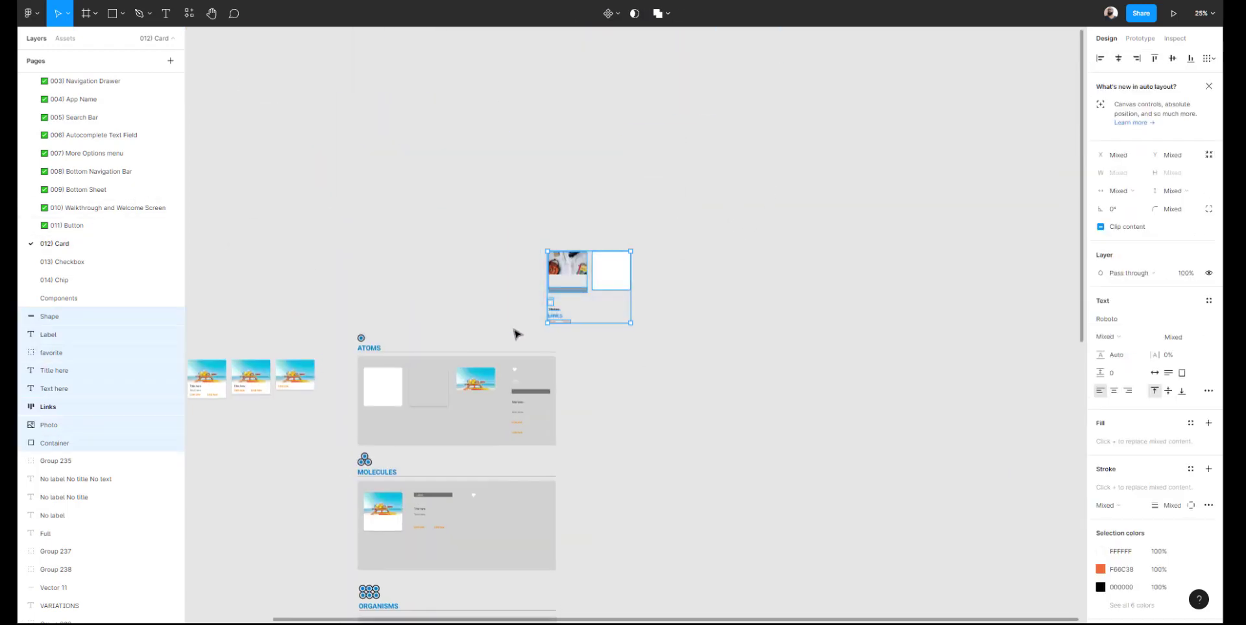
key(Delete)
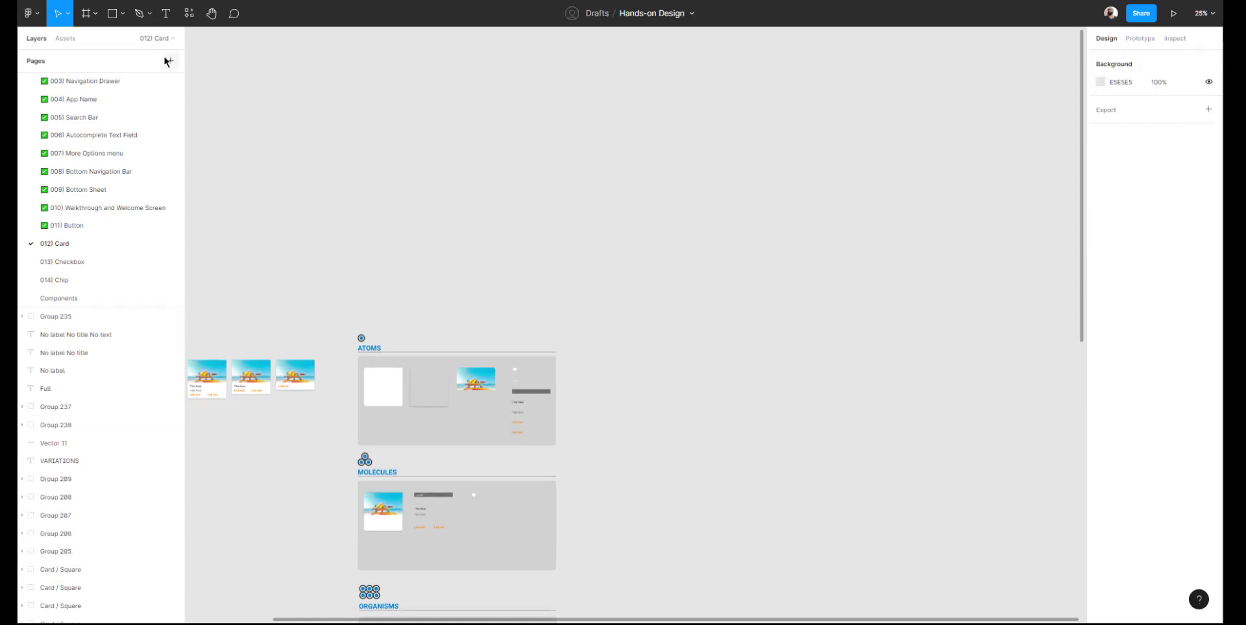
Drag a Card / 001 instance from Assets > Local components onto the 012) Card canvas
click(65, 40)
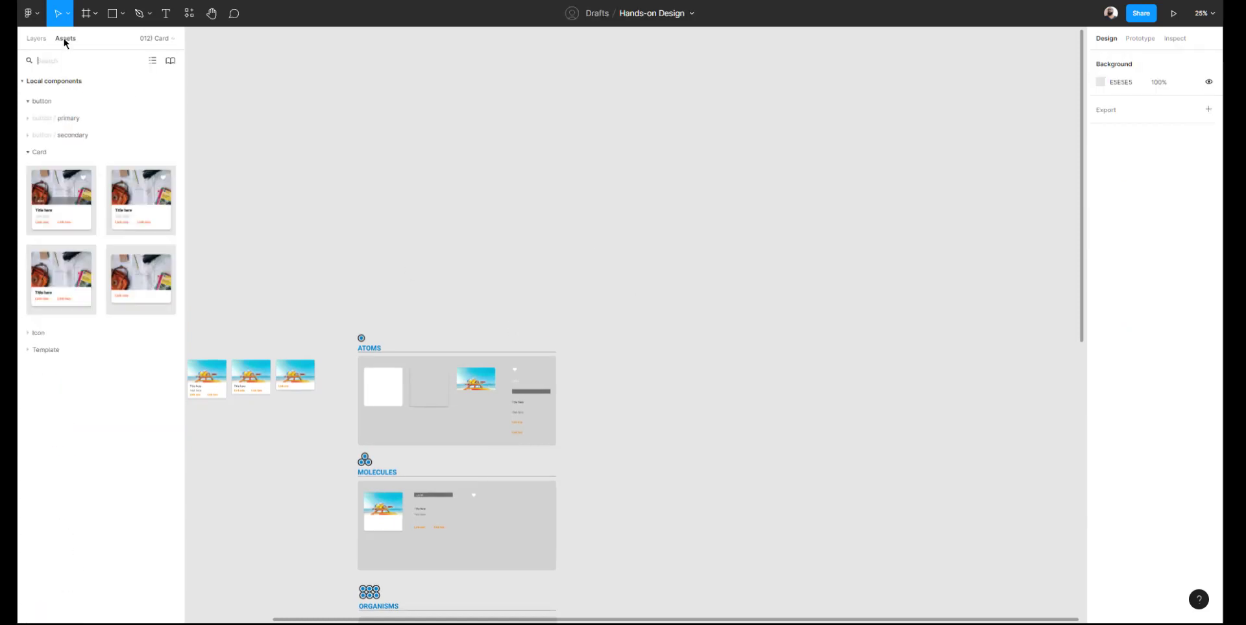
click(29, 153)
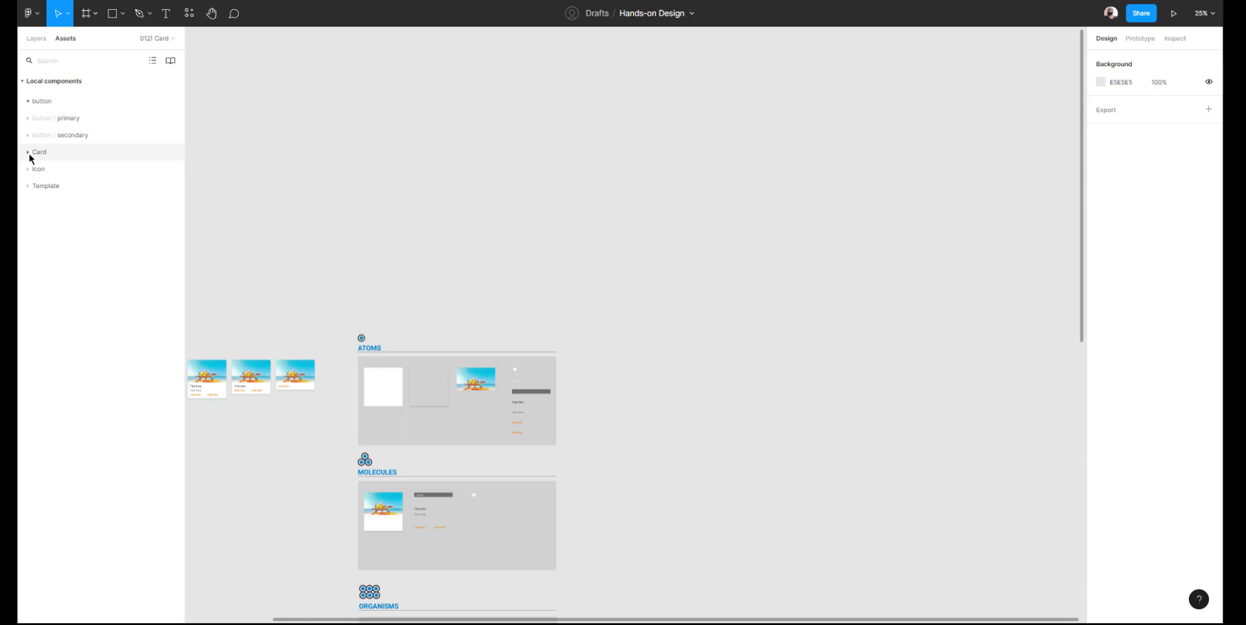
click(39, 41)
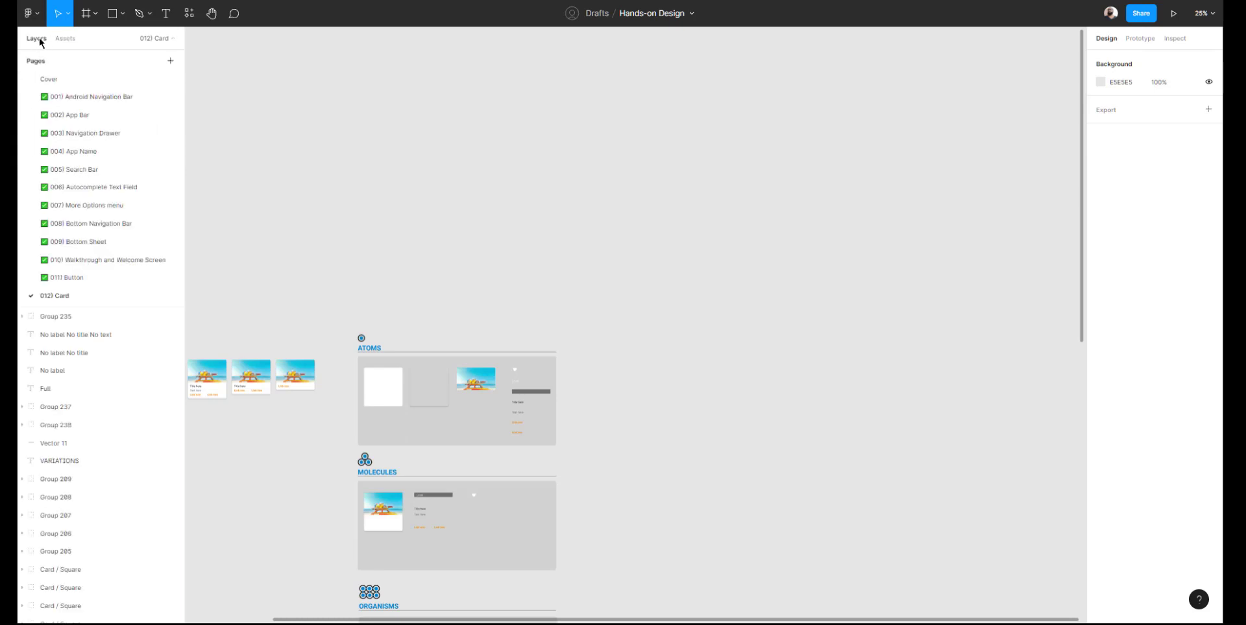
click(65, 41)
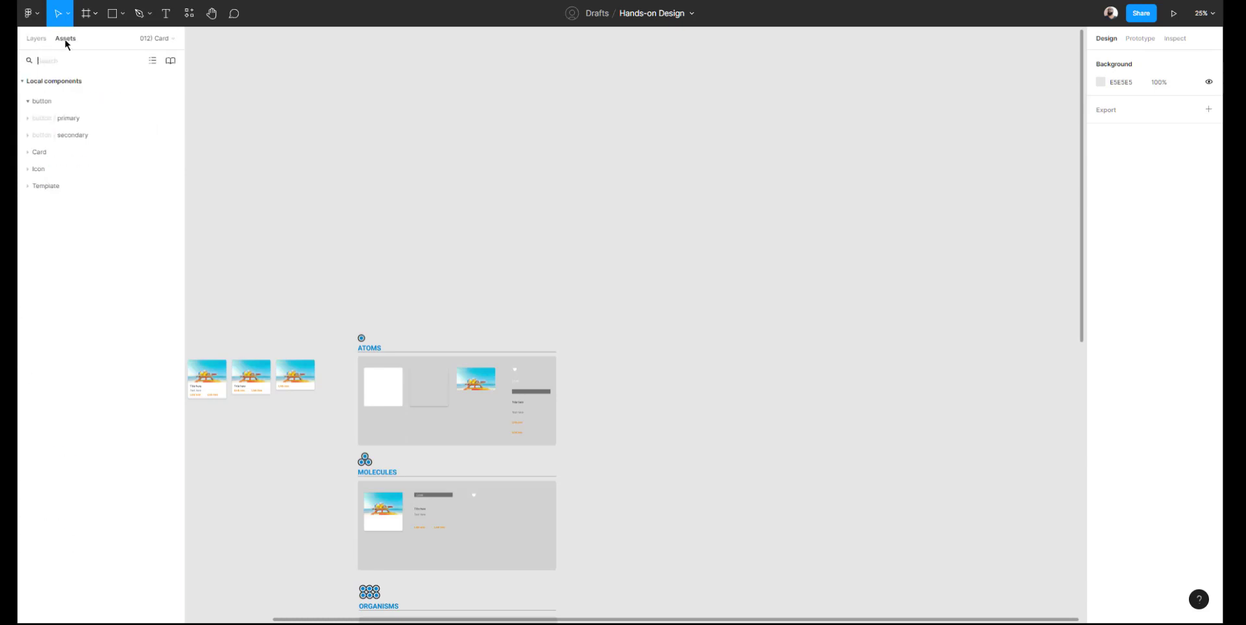
click(29, 151)
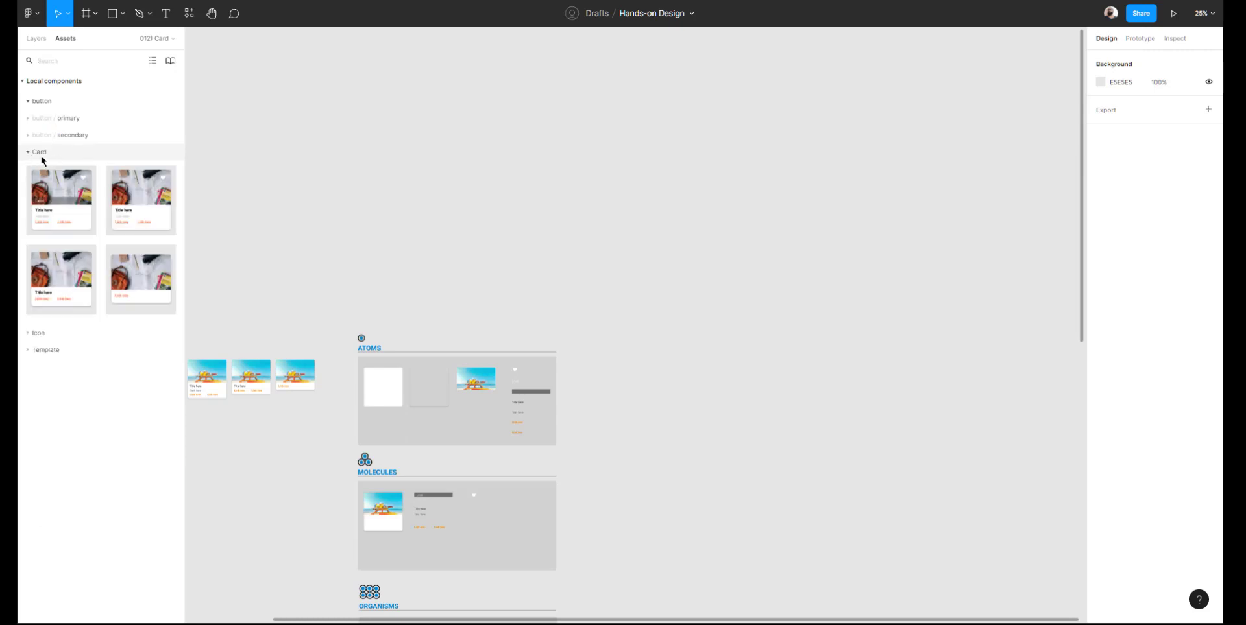
drag(55, 191, 462, 245)
scroll(757, 206, up, 5)
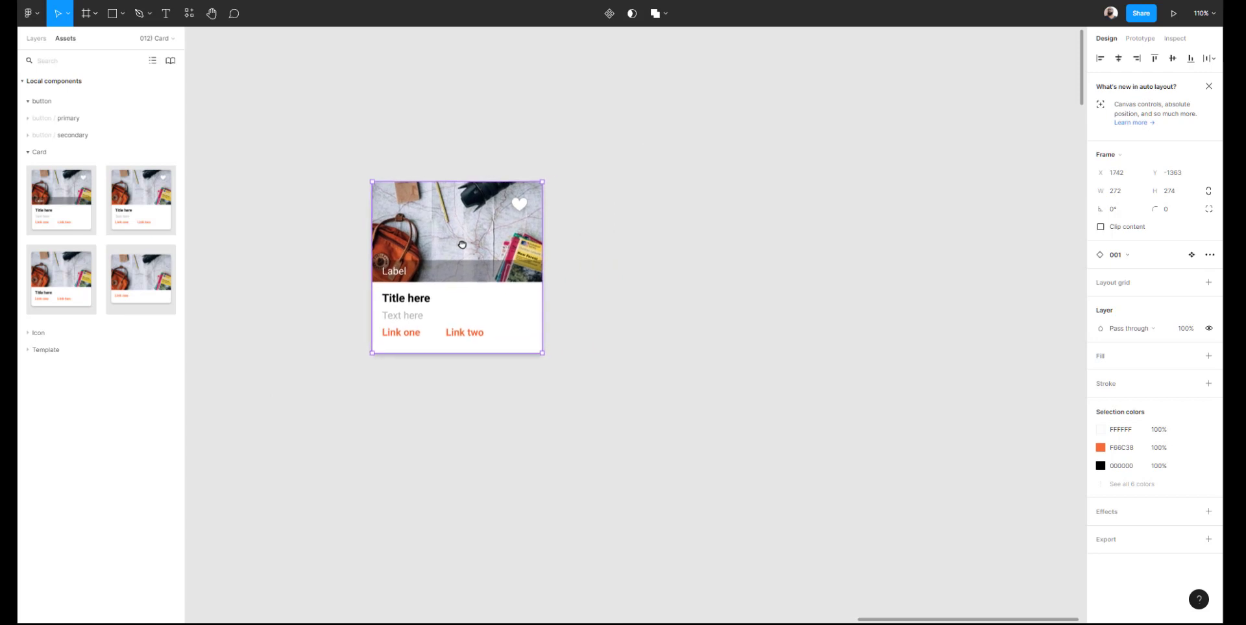
Copy, paste and duplicate the Card instance into a row of four
key(ctrl+c)
key(ctrl+v)
drag(462, 245, 856, 243)
key(ctrl+d)
key(ctrl+d)
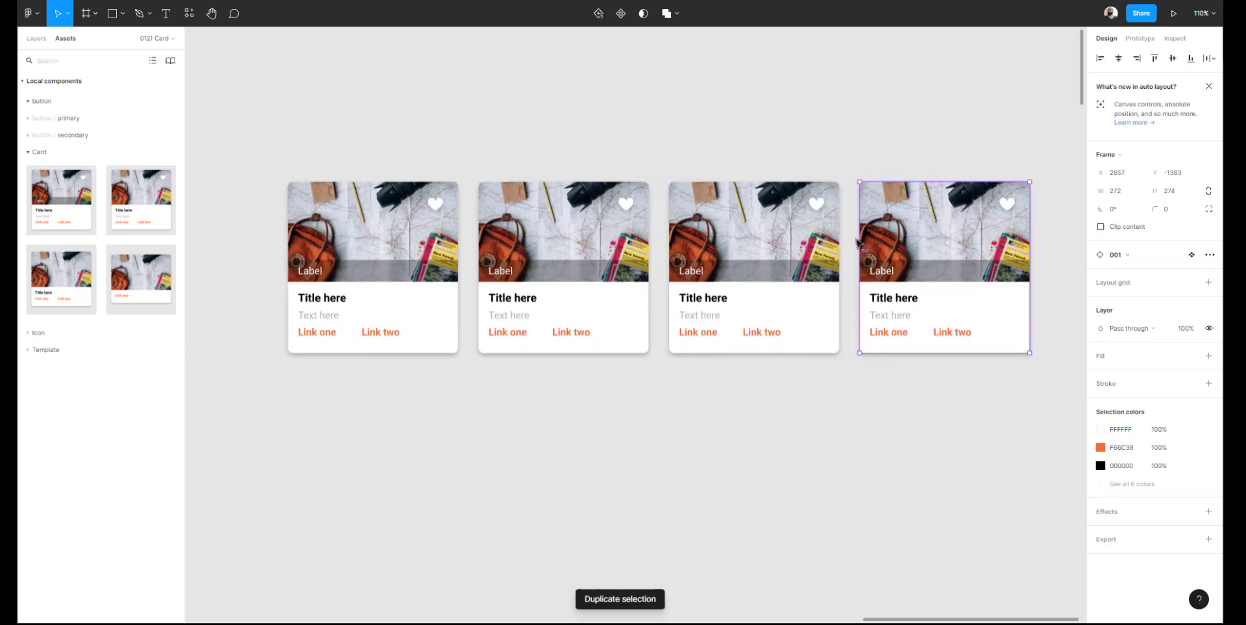
Swap the second, third and fourth cards to variants 002, 003 and 004
click(622, 86)
click(400, 213)
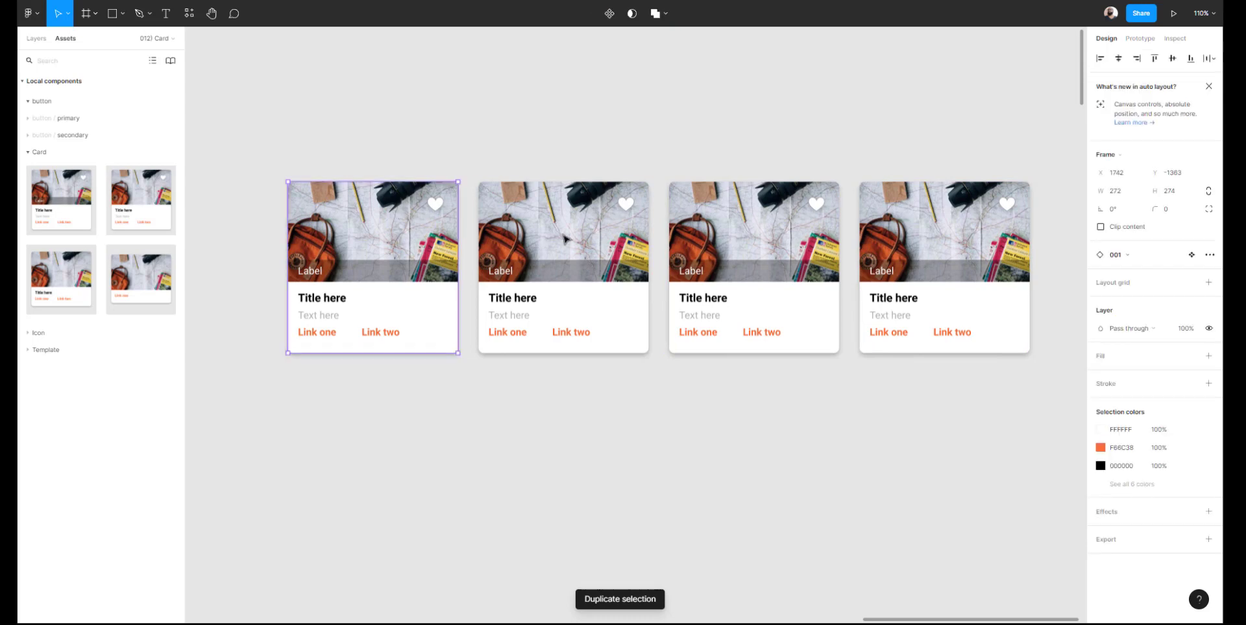
click(563, 239)
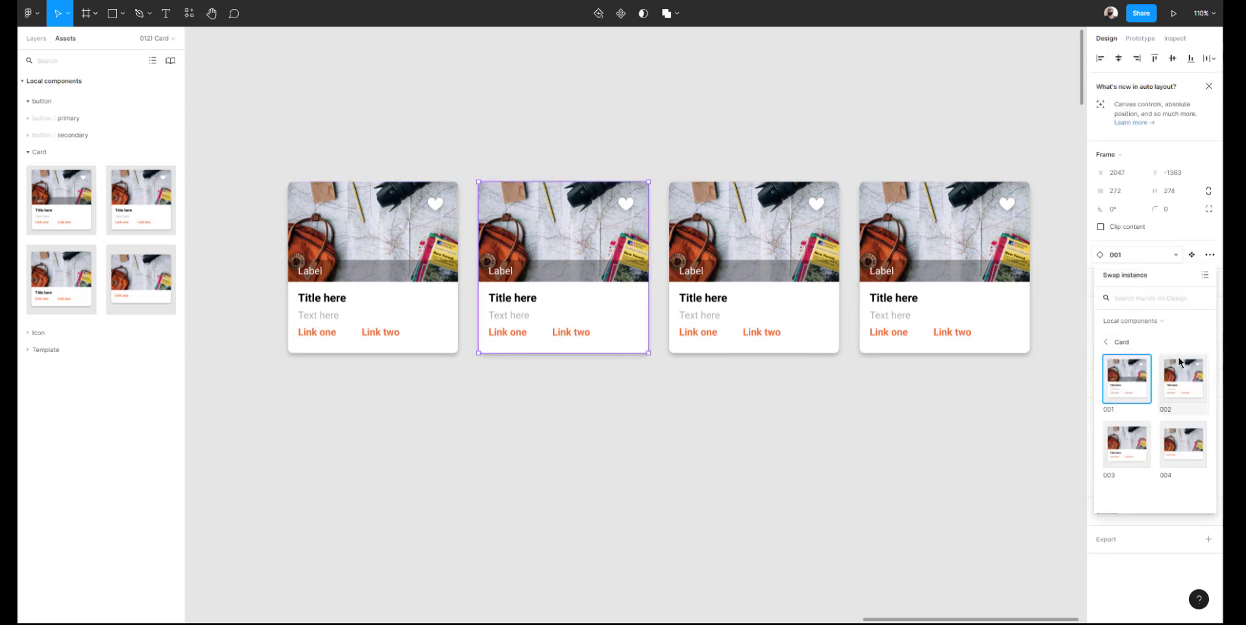
click(1182, 388)
click(761, 254)
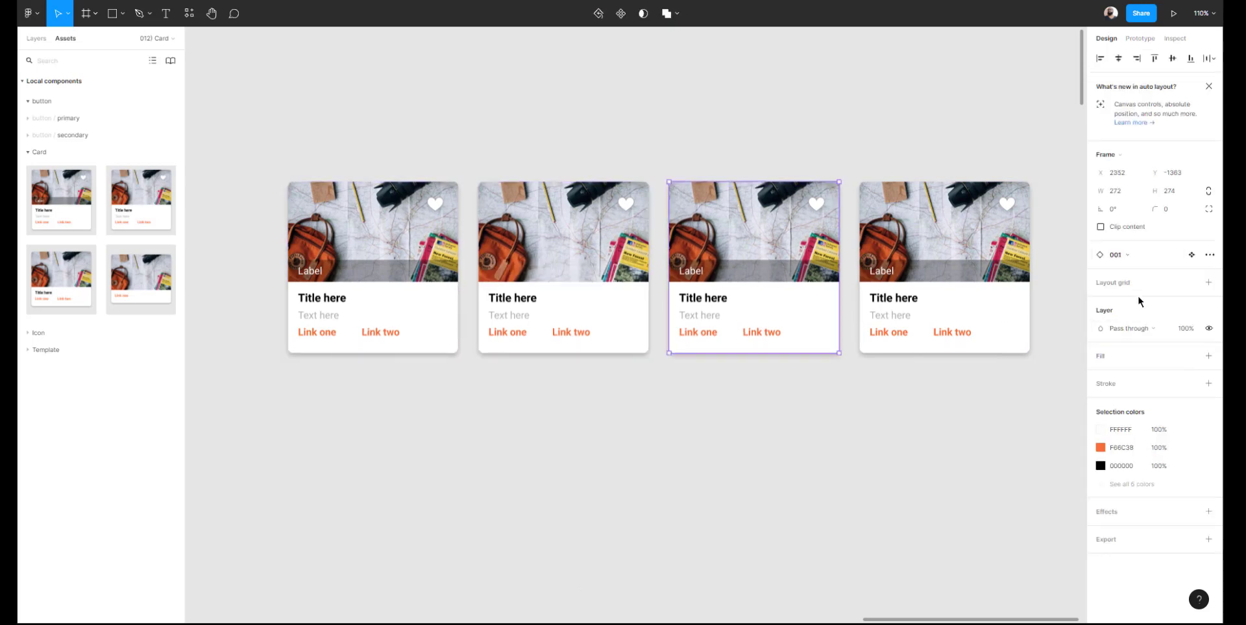
click(1128, 256)
click(1131, 445)
click(938, 297)
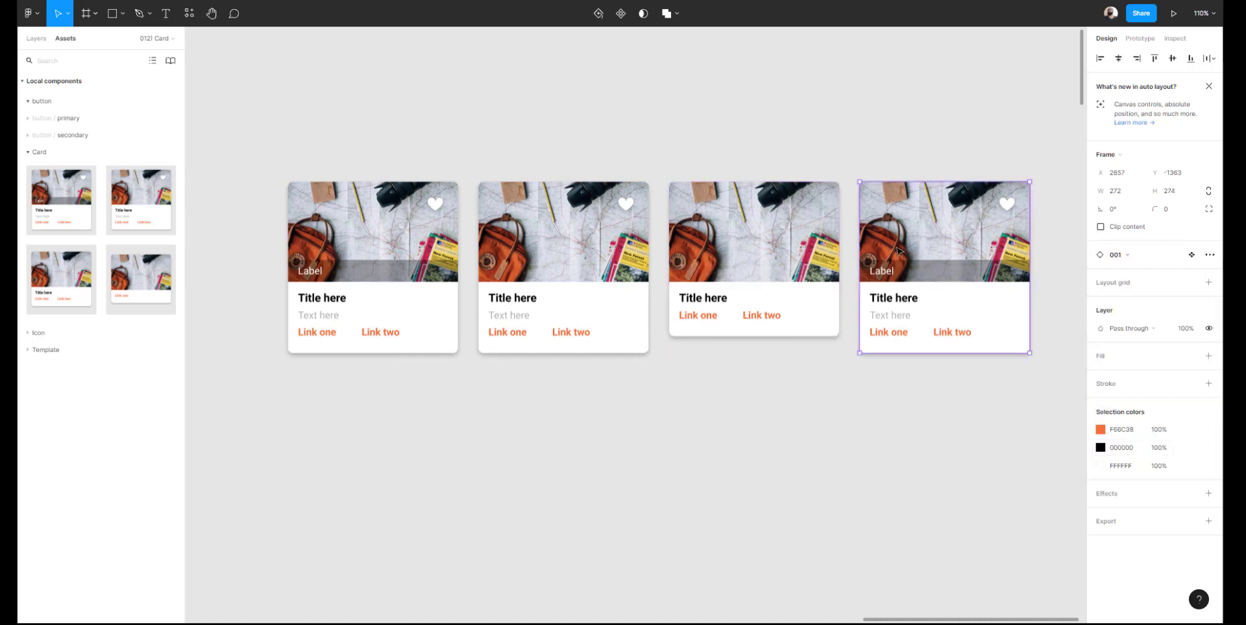
click(1127, 255)
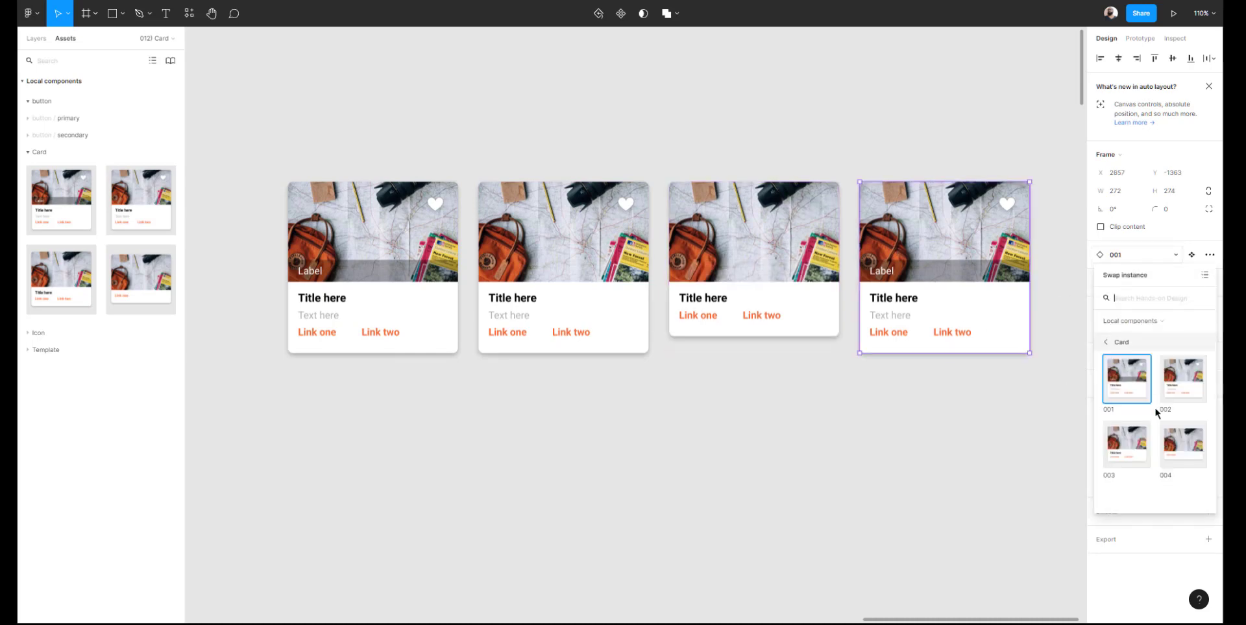
click(1181, 448)
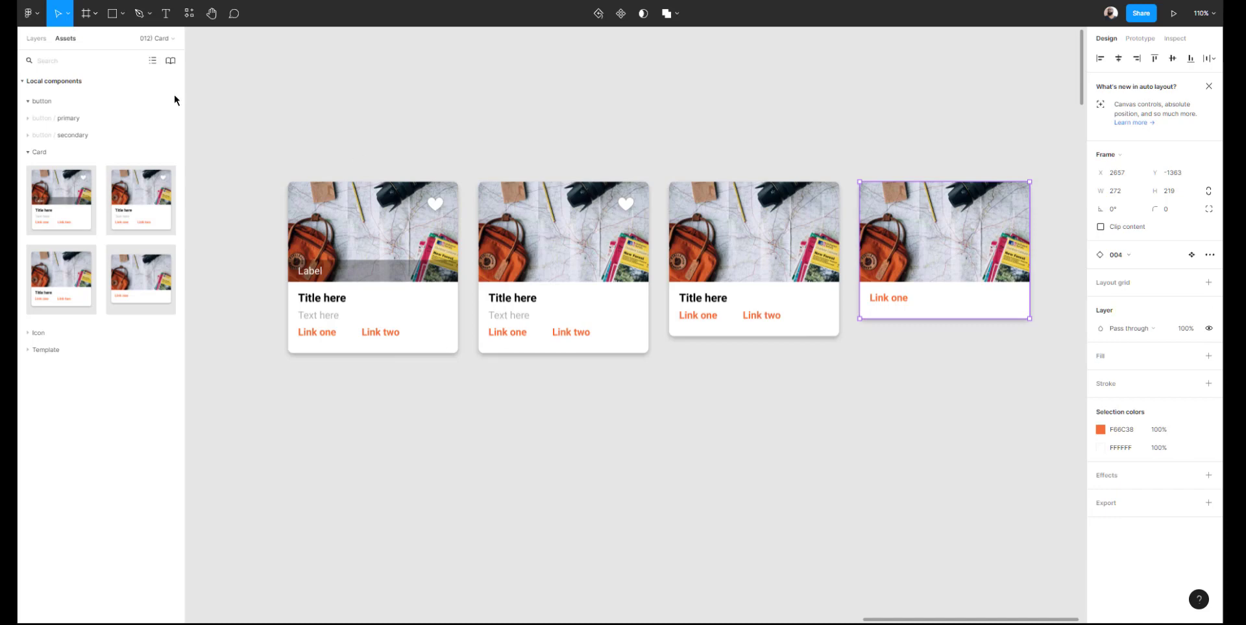
Remove the stray Card 004 and 003 instances below the row and select the four cards
drag(147, 292, 625, 416)
drag(108, 286, 389, 420)
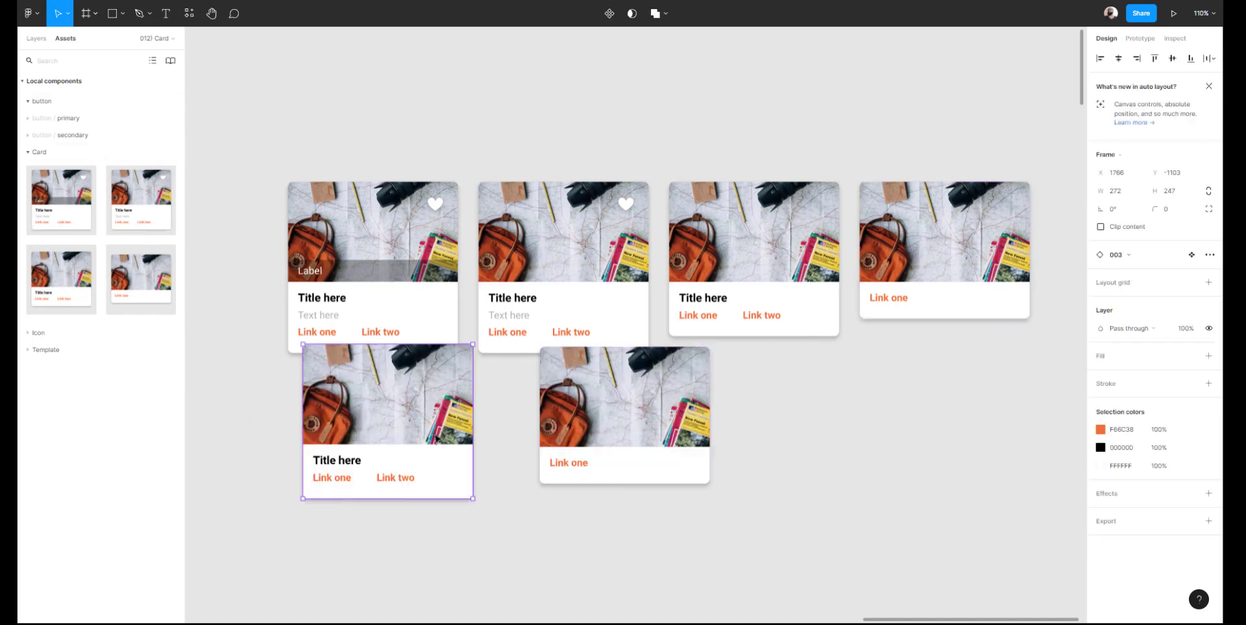
click(722, 526)
drag(722, 527, 370, 436)
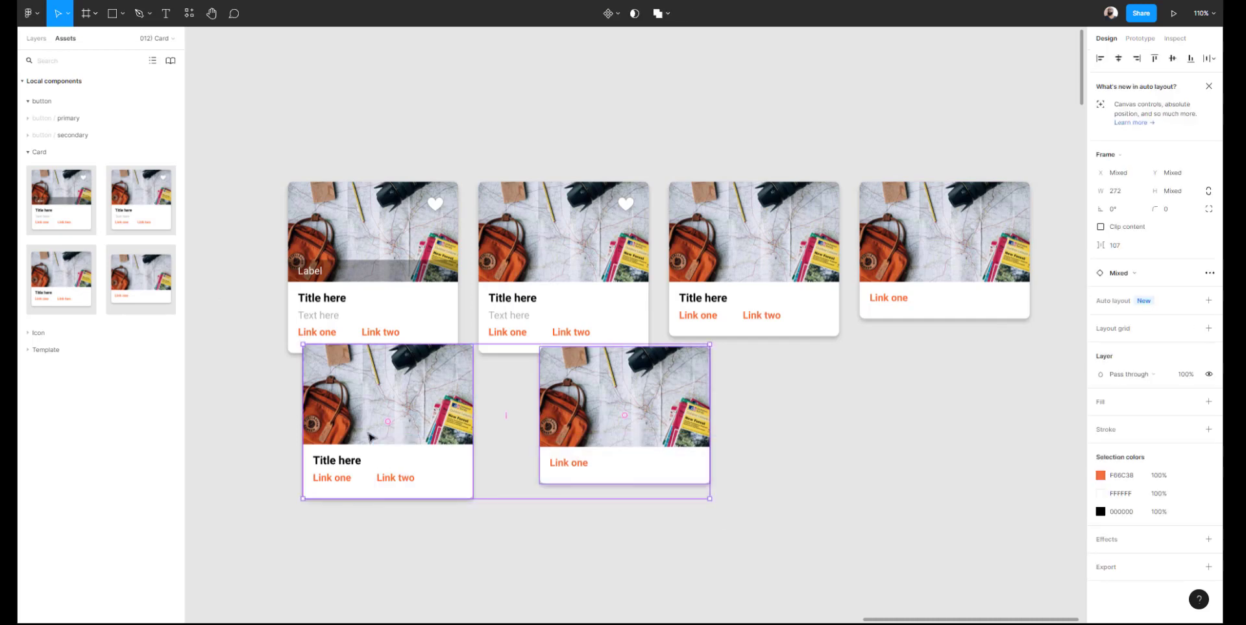
key(Delete)
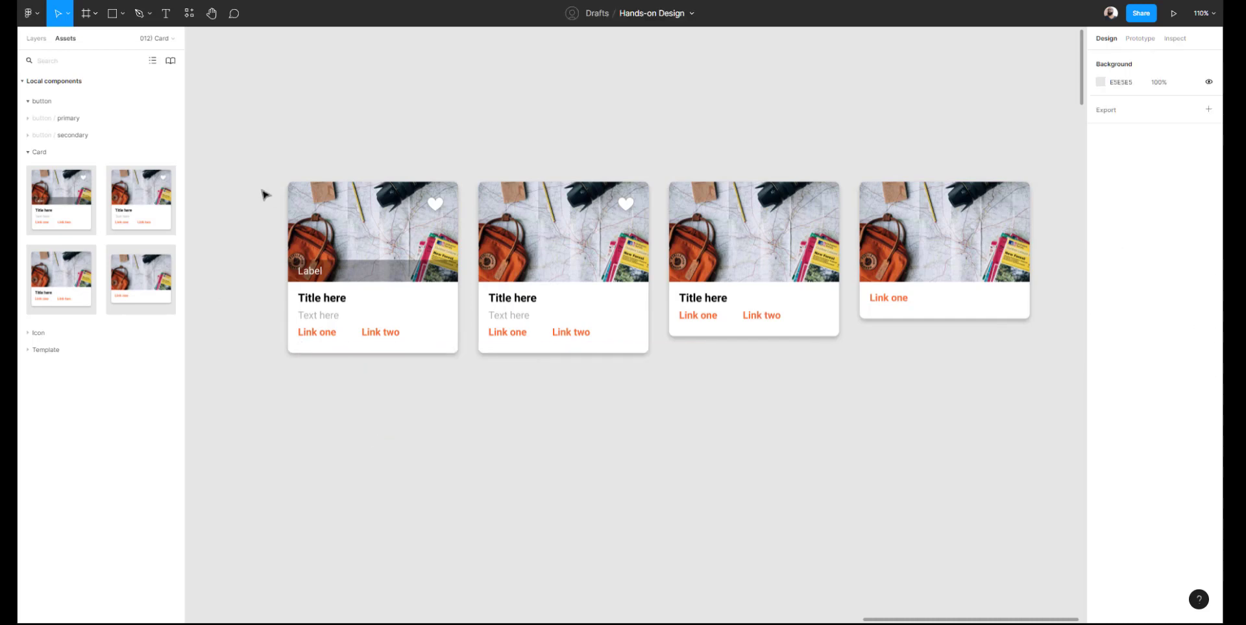
drag(253, 123, 1051, 425)
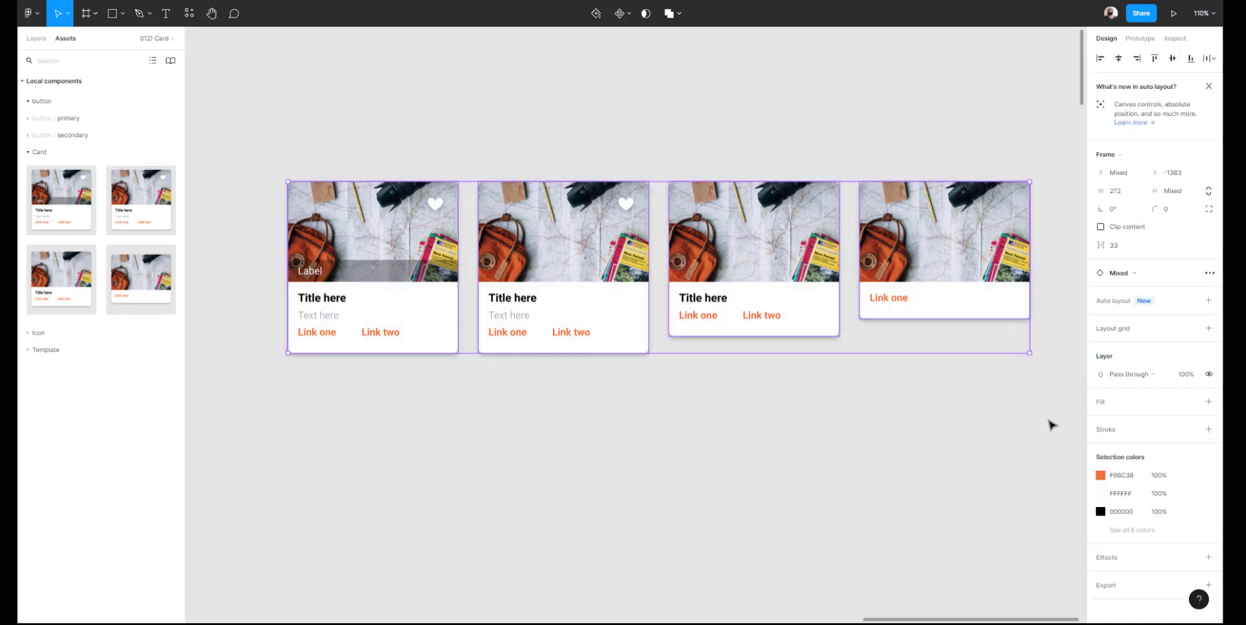
Zoom to fit the four selected cards with Shift+2 and hide the UI with Ctrl+\
key(shift+2)
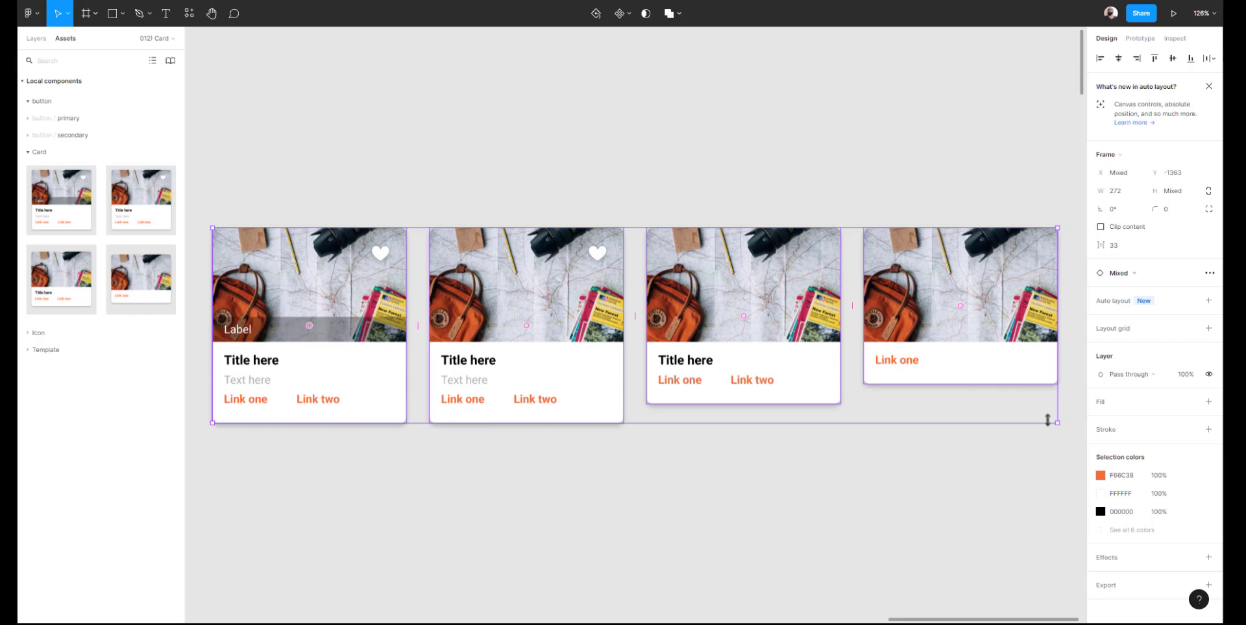
key(ctrl+backslash)
click(636, 105)
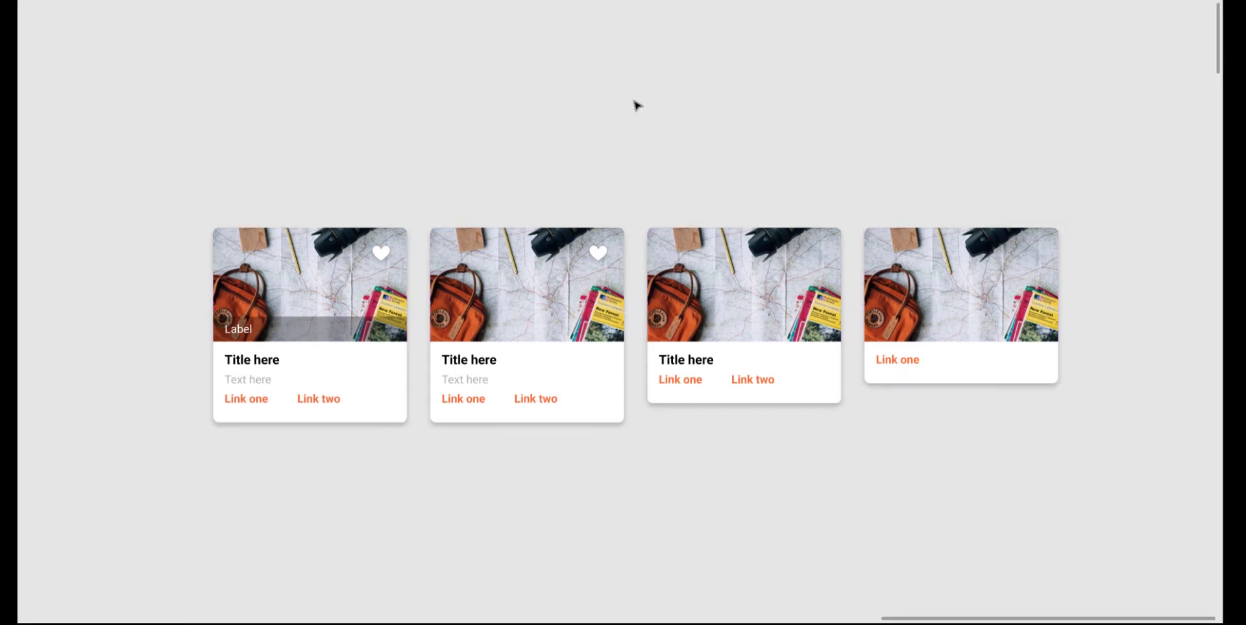